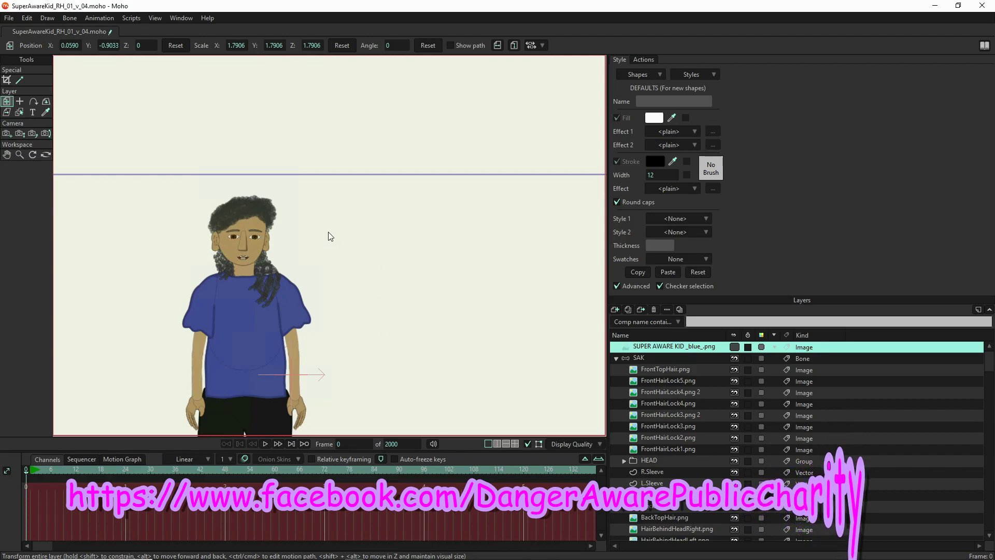
# Expand the R.Hand group and move its layers from DistForeFinger through ThumbBase together to the top of the group.
pyautogui.scroll(-5, 466, 347)
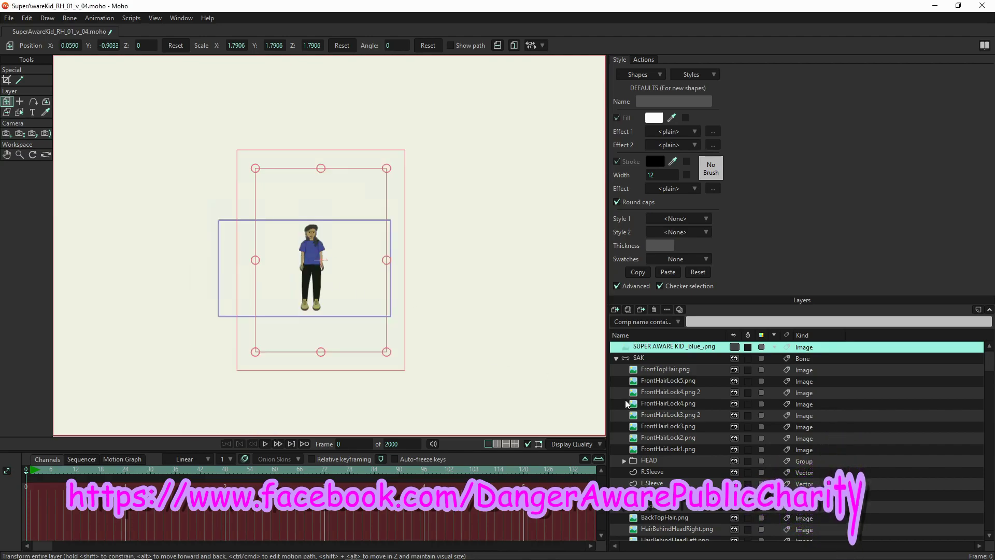
pyautogui.scroll(5, 314, 249)
pyautogui.scroll(2, 313, 249)
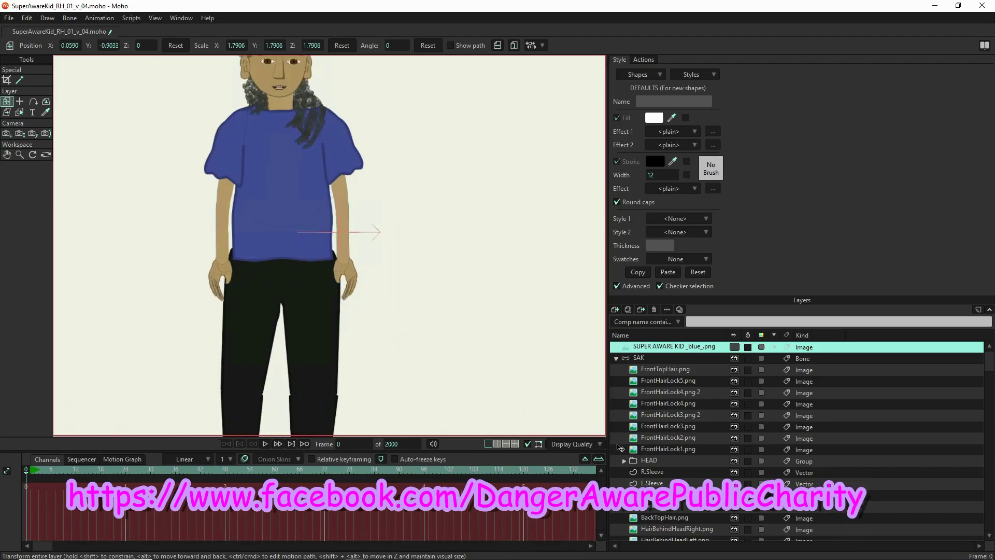
pyautogui.scroll(-3, 687, 462)
pyautogui.scroll(-6, 682, 462)
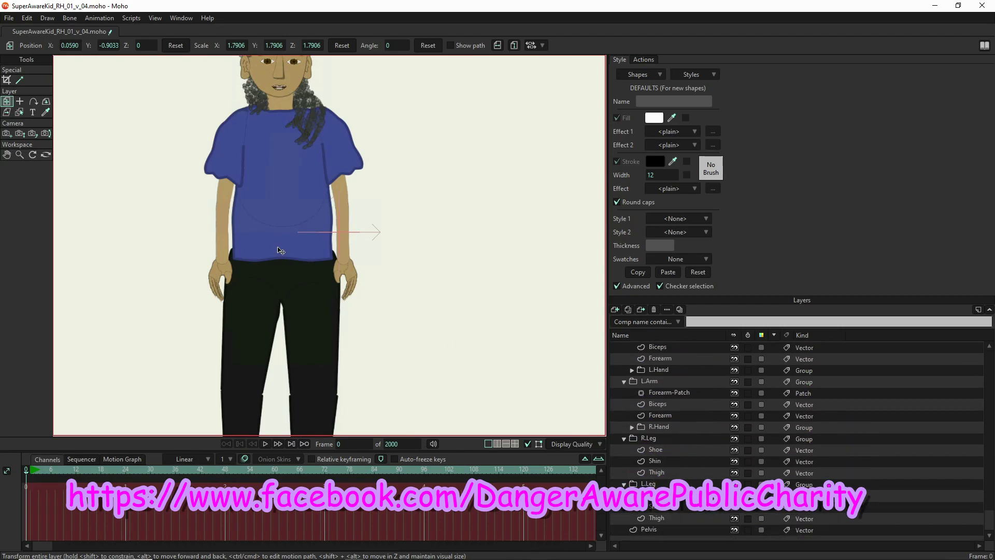
pyautogui.scroll(3, 357, 282)
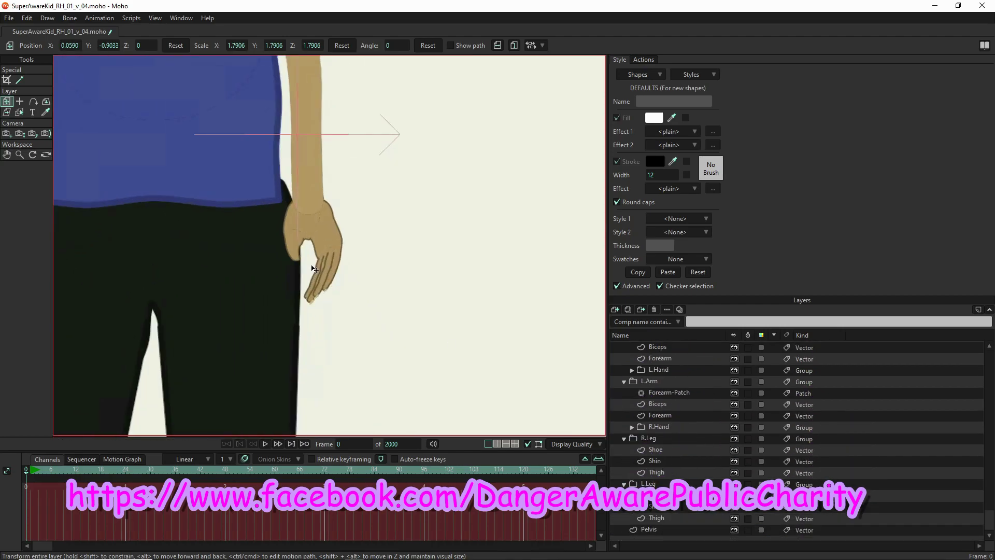
pyautogui.scroll(2, 314, 269)
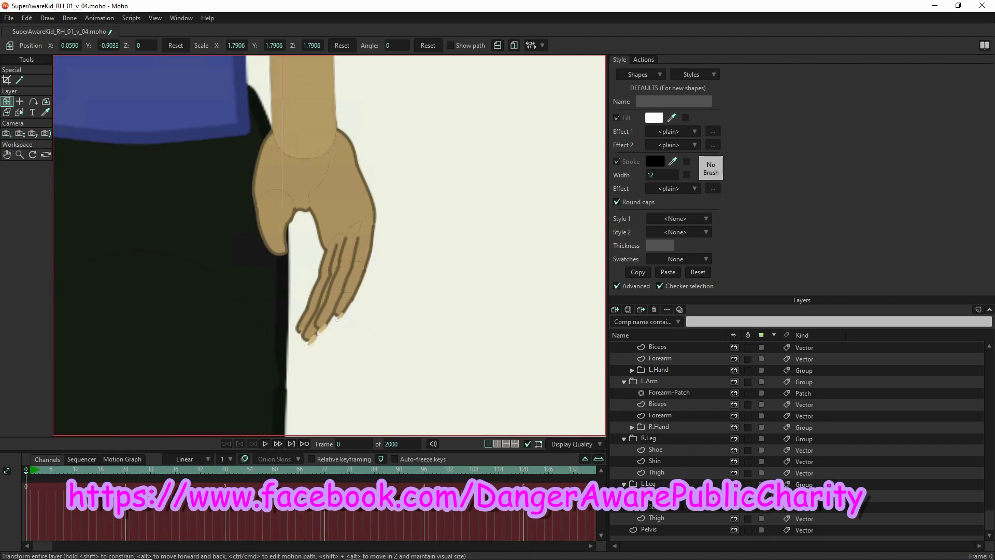
pyautogui.click(632, 428)
pyautogui.scroll(-4, 668, 460)
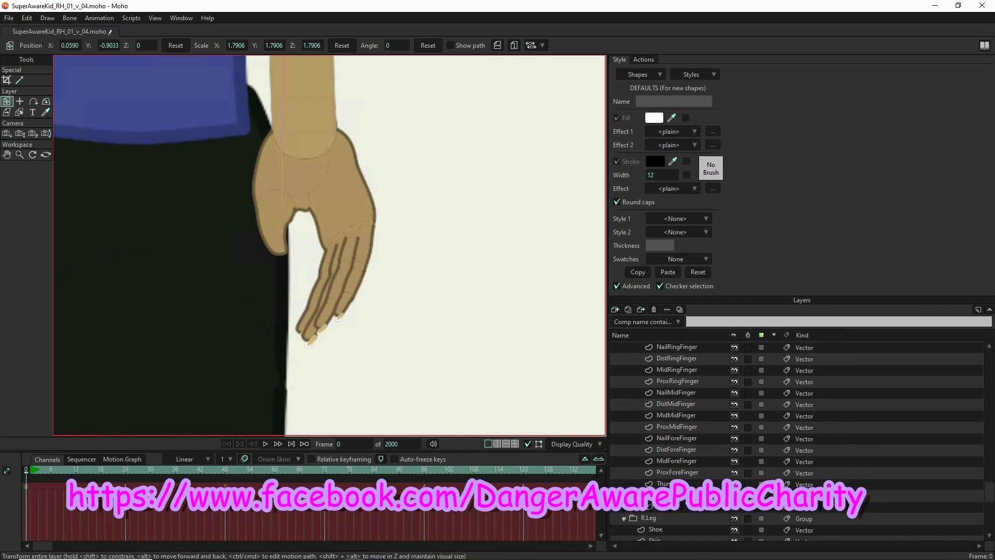
pyautogui.click(768, 496)
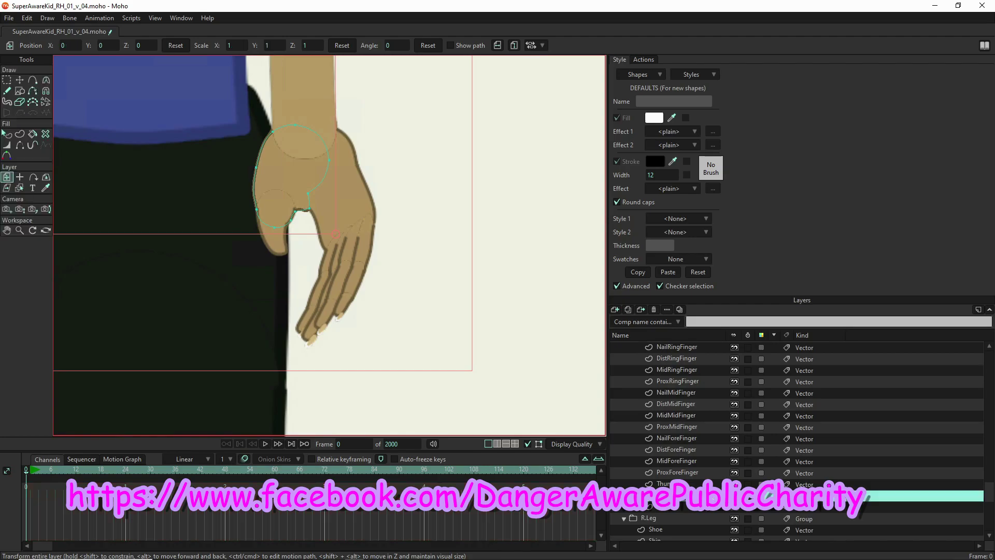
pyautogui.keyDown('shift'); pyautogui.click(682, 450); pyautogui.keyUp('shift')
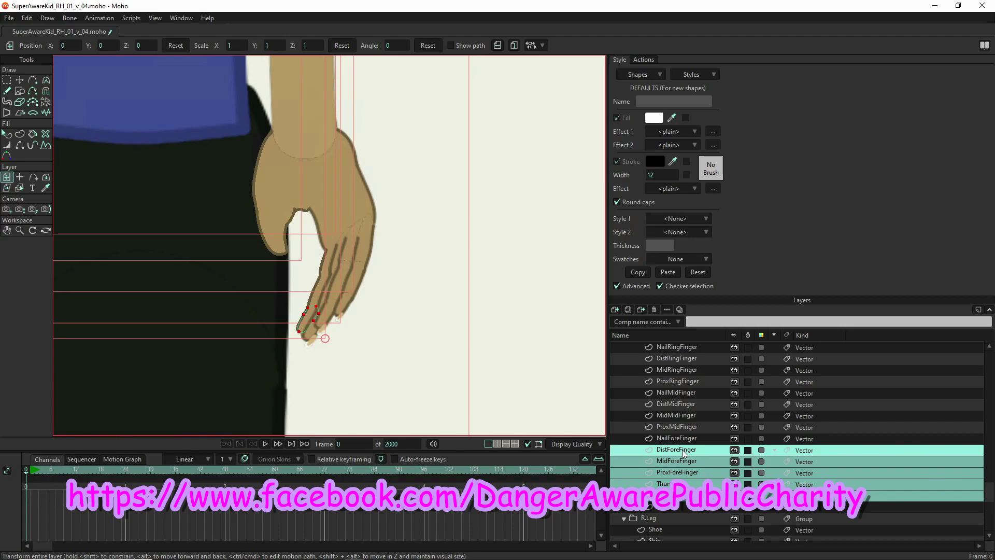
pyautogui.moveTo(693, 455); pyautogui.dragTo(673, 376)
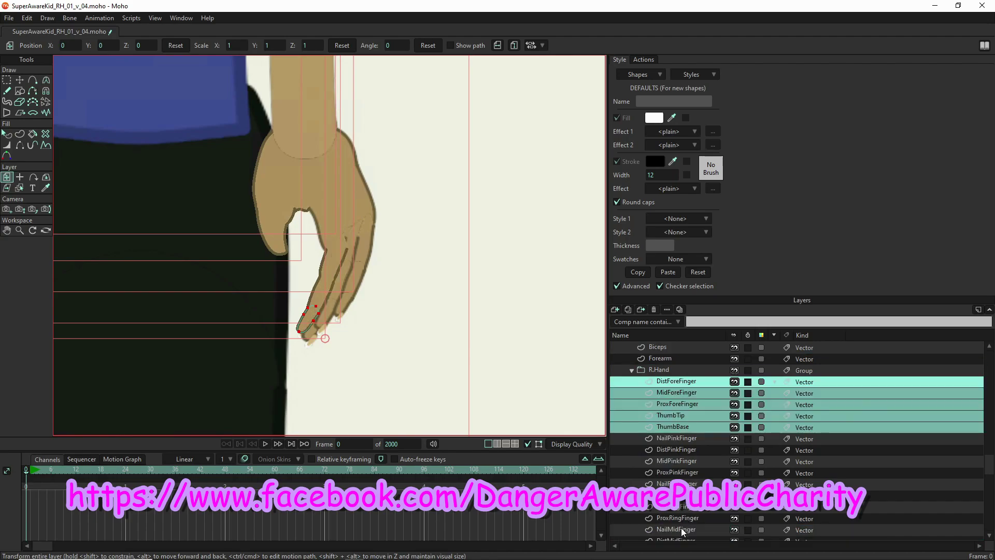
# Move NailForeFinger directly above DistForeFinger in R.Hand, and place ThumbTip and ThumbBase above it at the top of the group.
pyautogui.scroll(-1, 680, 530)
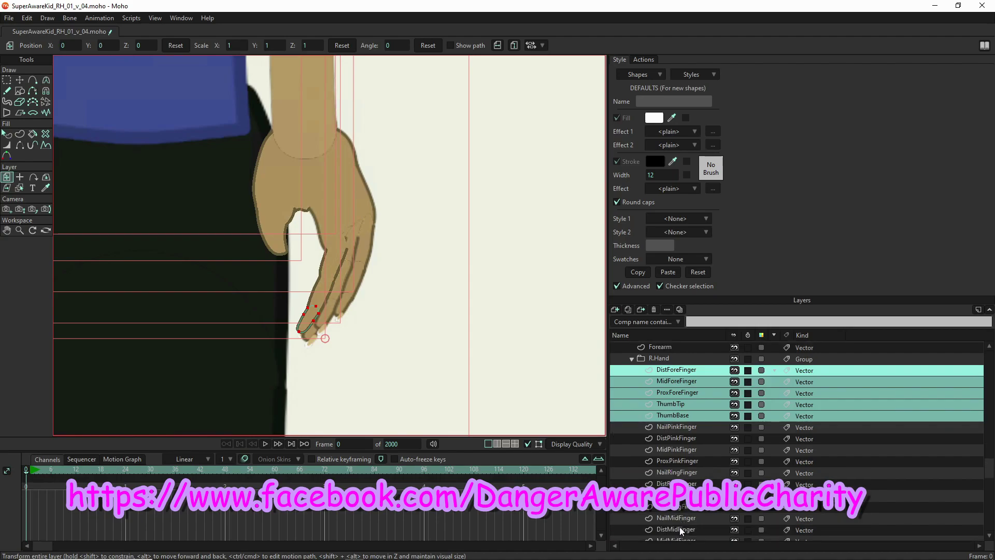
pyautogui.scroll(-3, 679, 526)
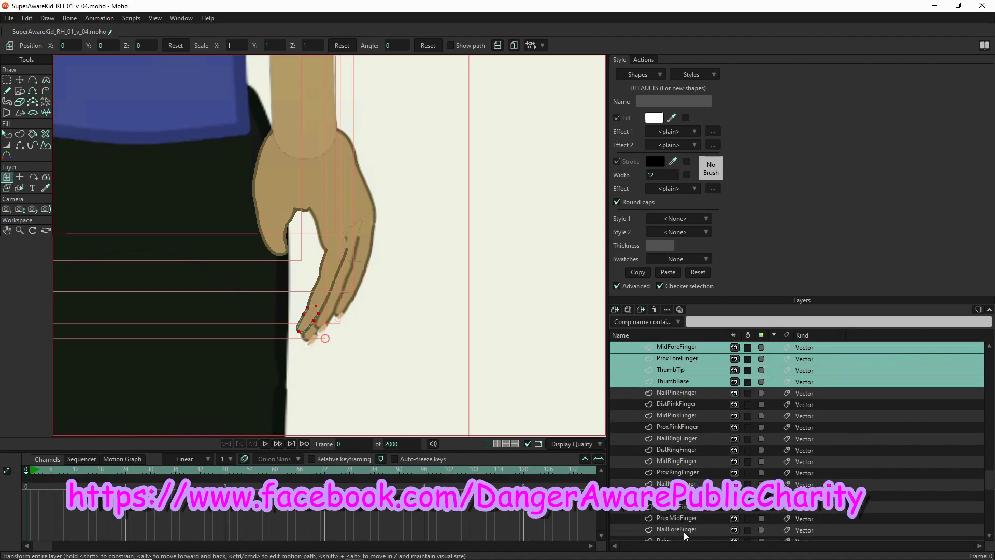
pyautogui.moveTo(684, 531); pyautogui.dragTo(676, 402)
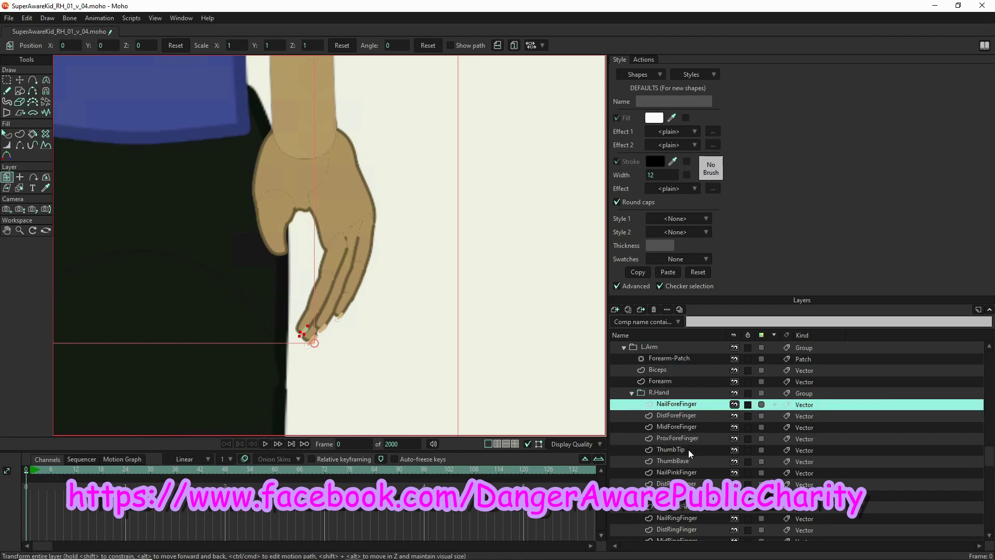
pyautogui.click(688, 452)
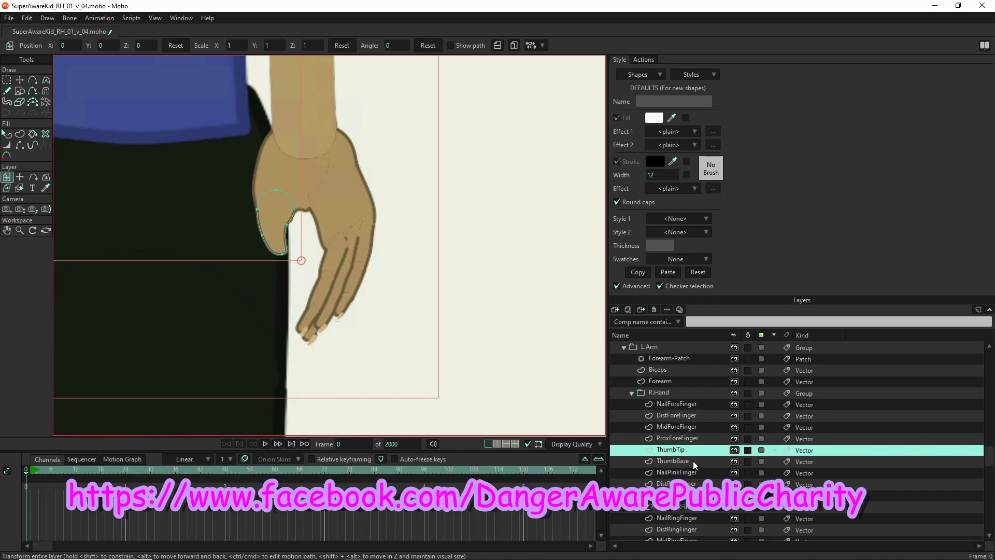
pyautogui.keyDown('shift'); pyautogui.click(672, 461); pyautogui.keyUp('shift')
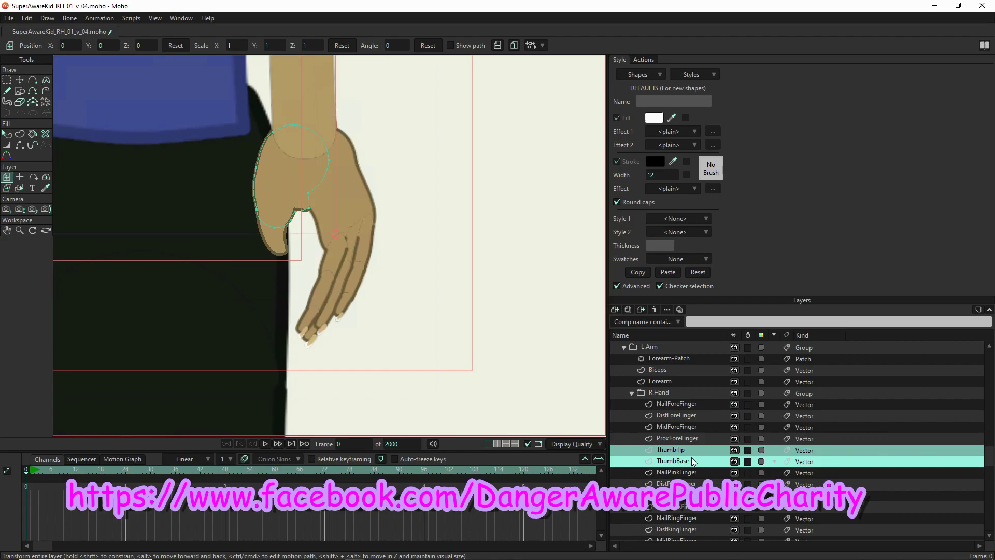
pyautogui.moveTo(688, 452); pyautogui.dragTo(689, 402)
# Move the four PinkFinger layers of R.Hand below ProxMidFinger, directly above Palm.
pyautogui.scroll(-3, 688, 509)
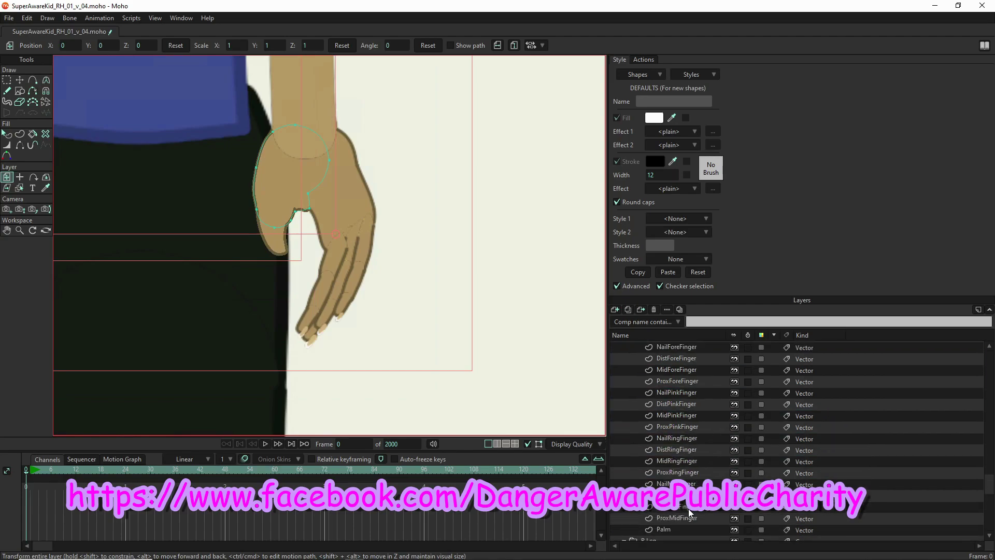
pyautogui.click(693, 393)
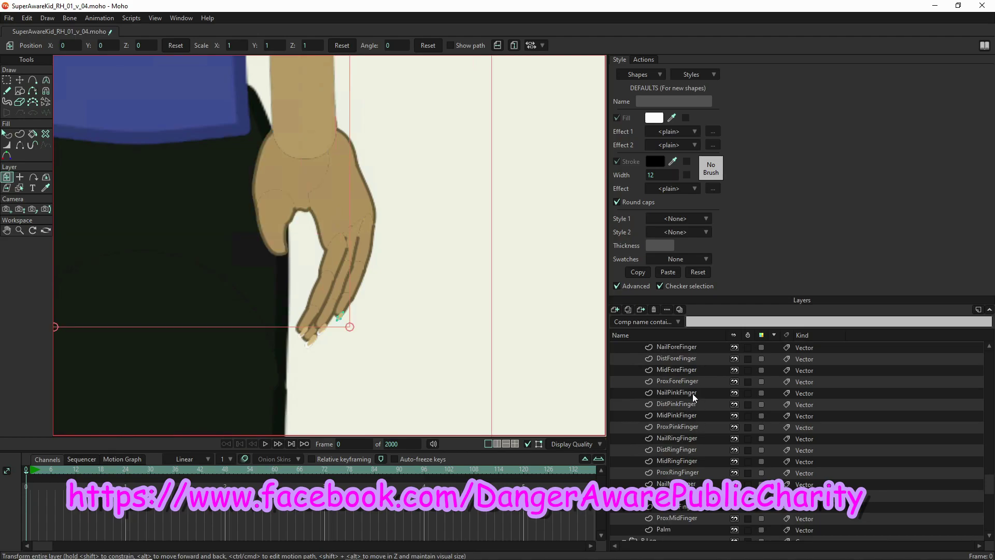
pyautogui.keyDown('shift'); pyautogui.click(697, 427); pyautogui.keyUp('shift')
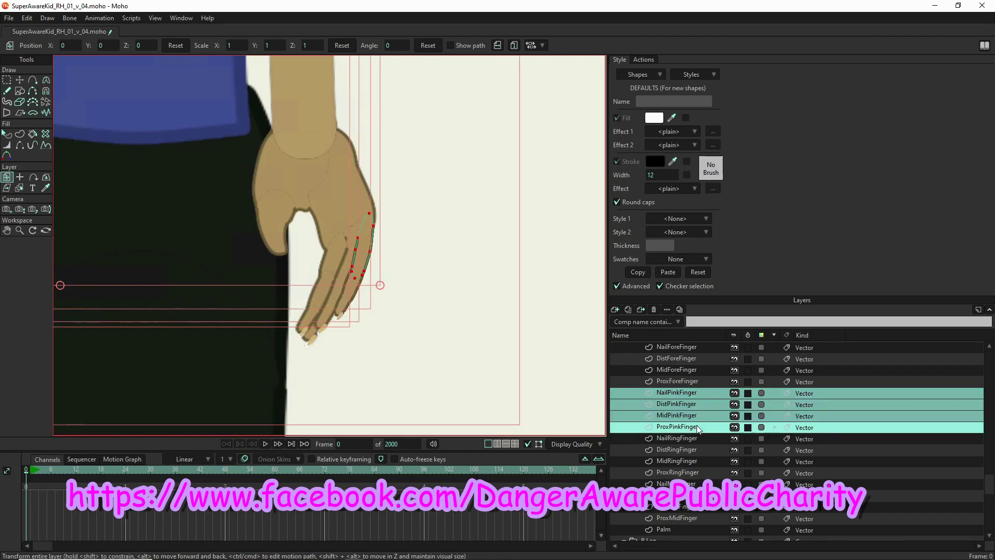
pyautogui.moveTo(697, 426); pyautogui.dragTo(685, 522)
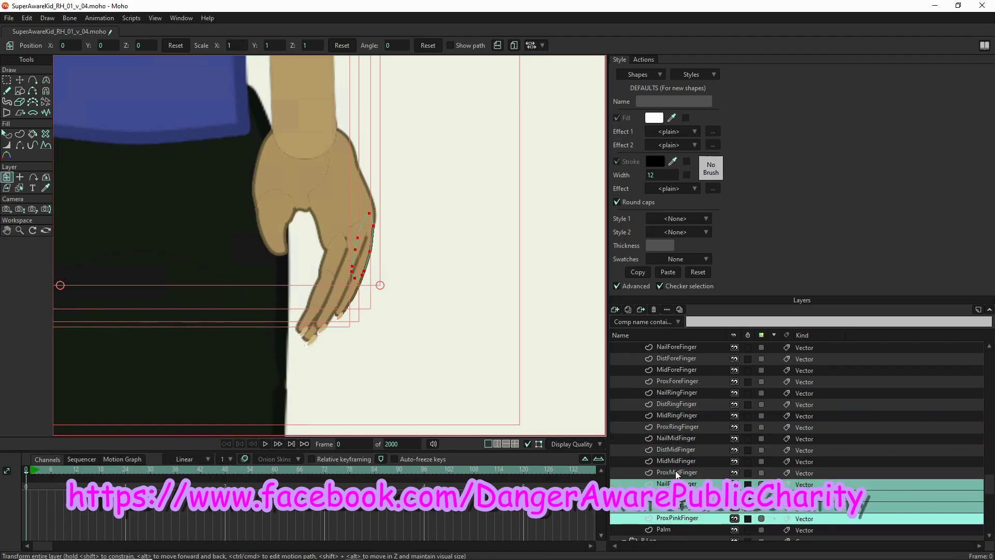
# Move the four MidFinger layers of R.Hand above NailRingFinger, directly below ProxForeFinger.
pyautogui.click(672, 438)
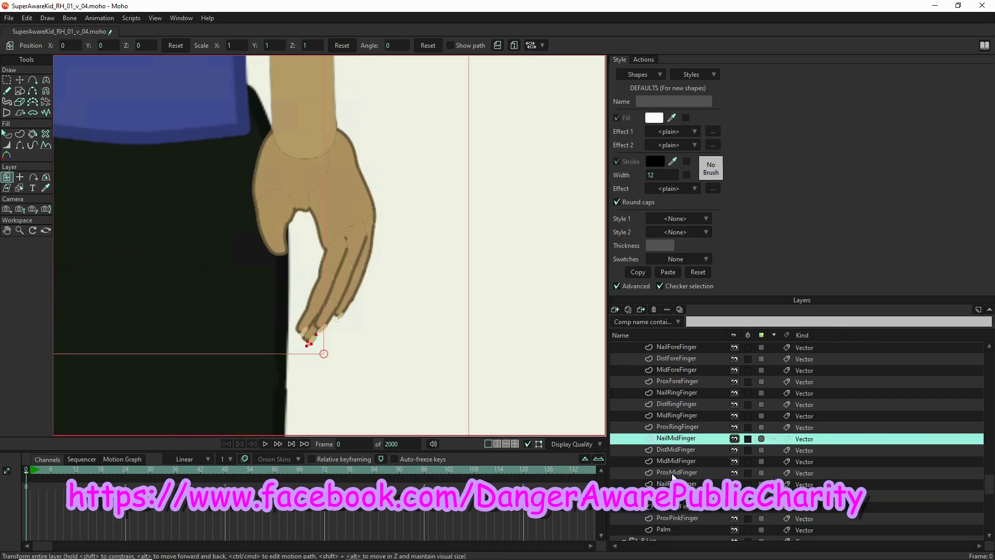
pyautogui.keyDown('shift'); pyautogui.click(673, 472); pyautogui.keyUp('shift')
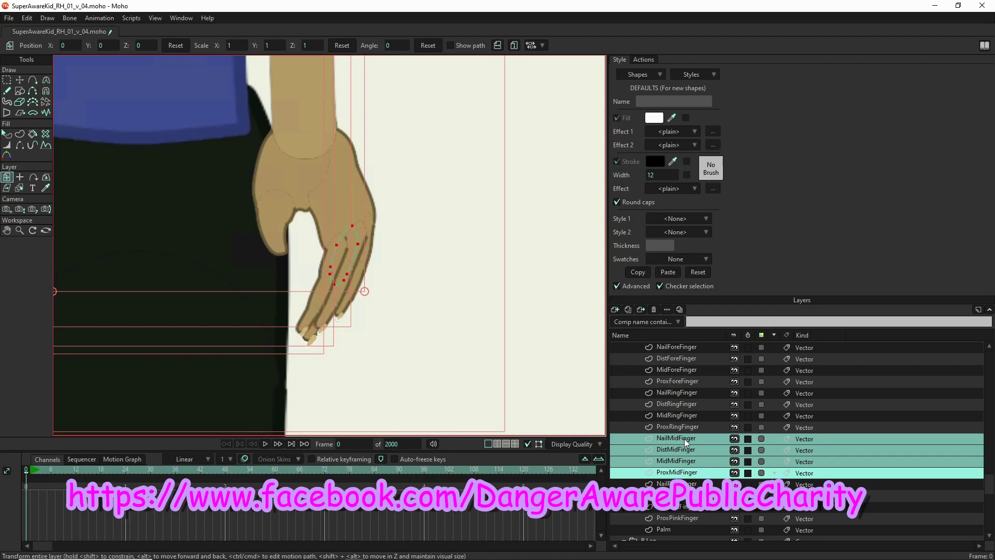
pyautogui.moveTo(683, 439); pyautogui.dragTo(678, 390)
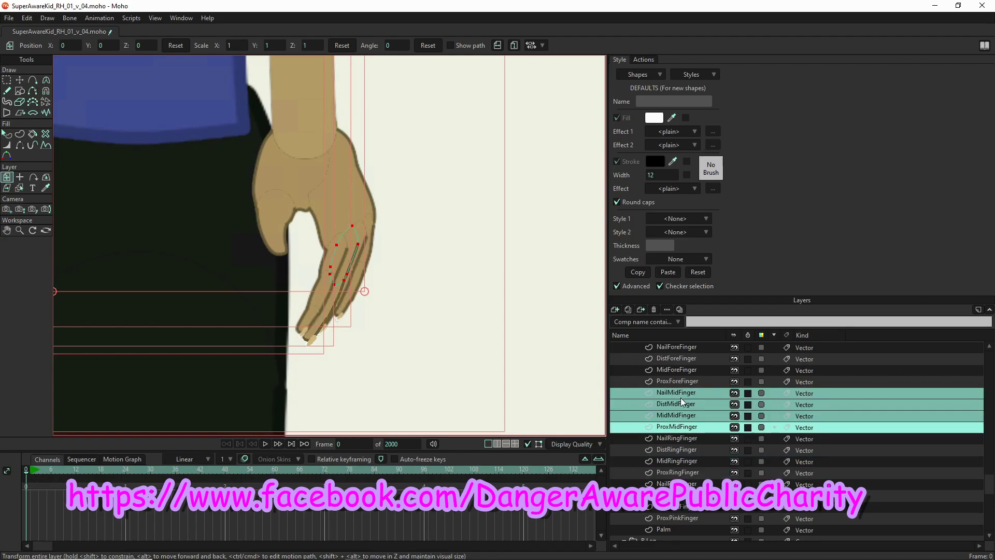
pyautogui.click(682, 359)
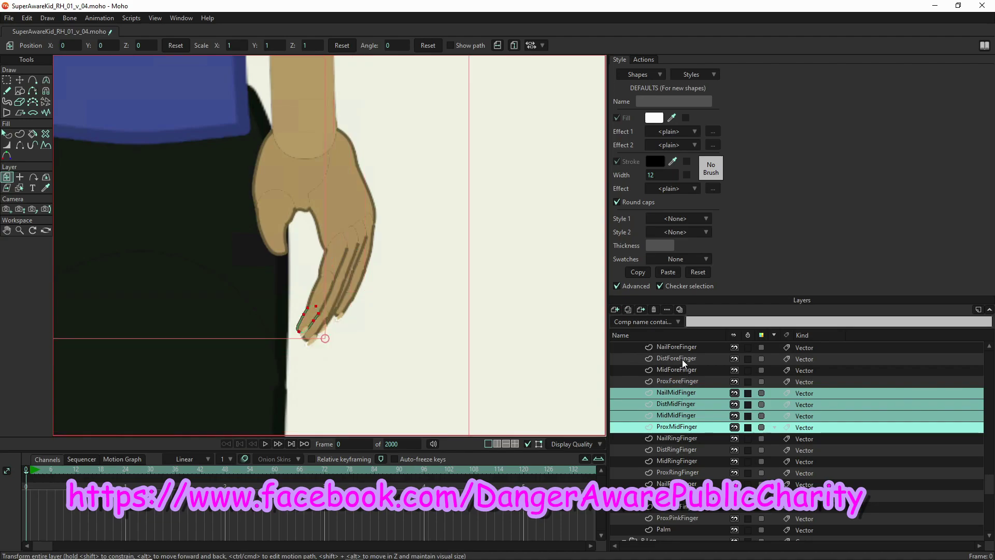
pyautogui.click(691, 393)
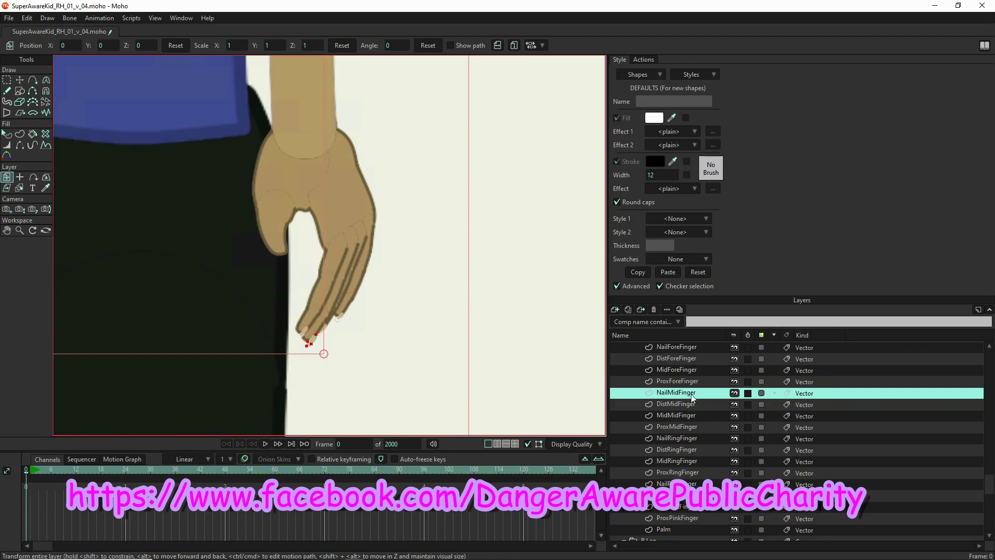
pyautogui.click(692, 440)
pyautogui.click(700, 484)
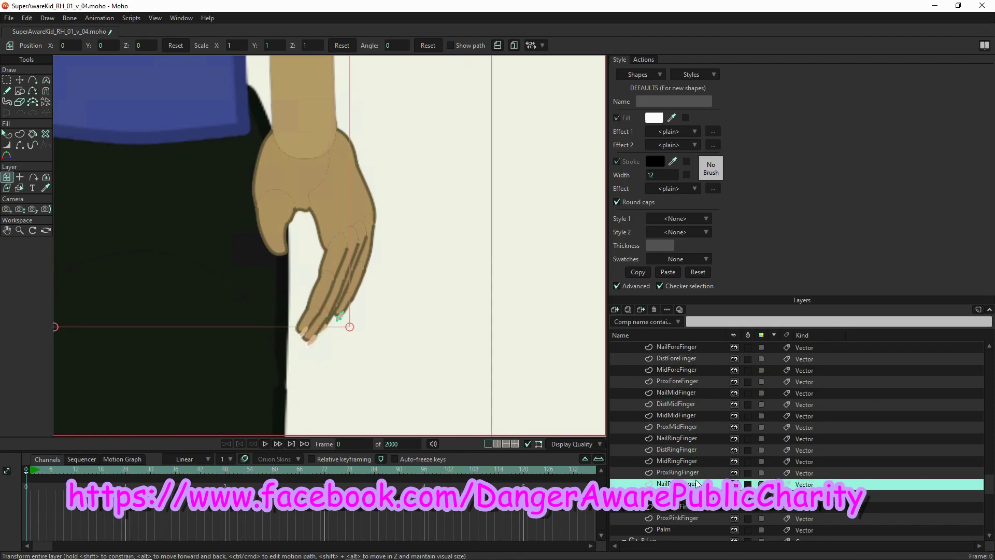
# Collapse R.Hand, expand the L.Hand group and move its four PinkFinger layers directly above Palm.
pyautogui.scroll(-3, 697, 483)
pyautogui.scroll(5, 693, 452)
pyautogui.scroll(5, 667, 380)
pyautogui.click(632, 370)
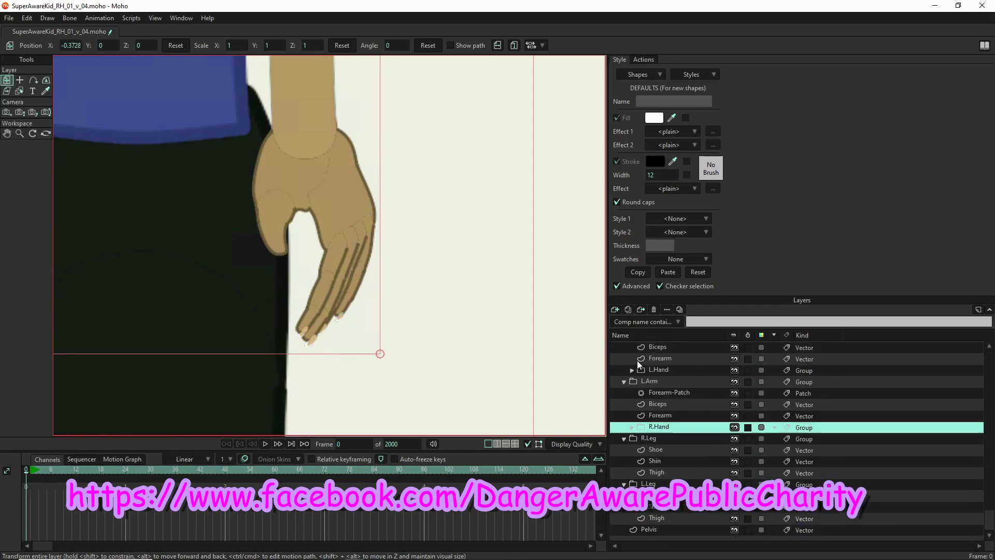
pyautogui.click(667, 382)
pyautogui.scroll(-1, 689, 401)
pyautogui.keyDown('shift'); pyautogui.click(679, 407); pyautogui.keyUp('shift')
pyautogui.moveTo(691, 407); pyautogui.dragTo(684, 477)
# Move the forefinger and thumb layers to the top of L.Hand, with ThumbTip and ThumbBase above NailForeFinger.
pyautogui.click(680, 426)
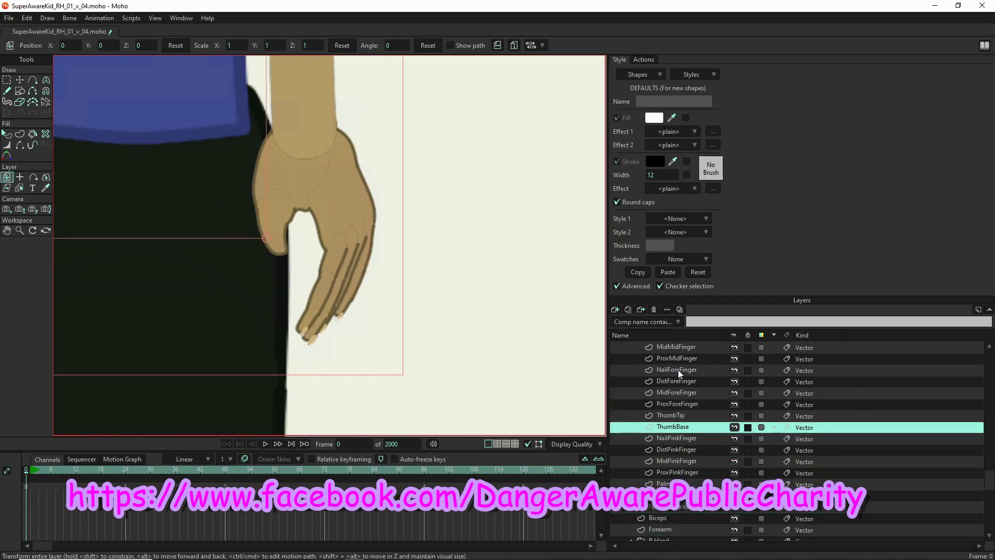
pyautogui.keyDown('shift'); pyautogui.click(678, 369); pyautogui.keyUp('shift')
pyautogui.moveTo(692, 368); pyautogui.dragTo(686, 388)
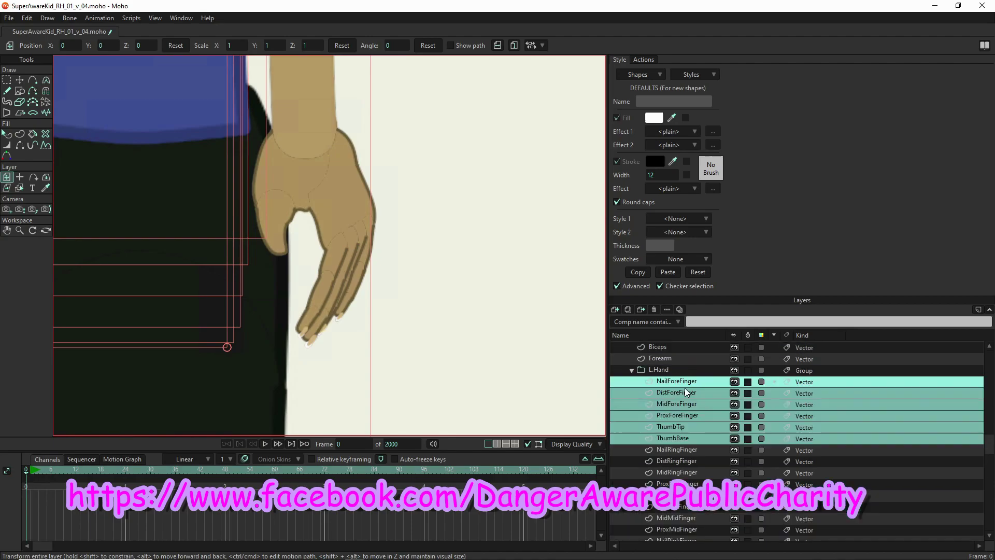
pyautogui.click(681, 440)
pyautogui.keyDown('shift'); pyautogui.click(689, 429); pyautogui.keyUp('shift')
pyautogui.moveTo(688, 428); pyautogui.dragTo(686, 377)
# Move the four RingFinger layers of L.Hand below ProxMidFinger, directly above NailPinkFinger.
pyautogui.click(692, 449)
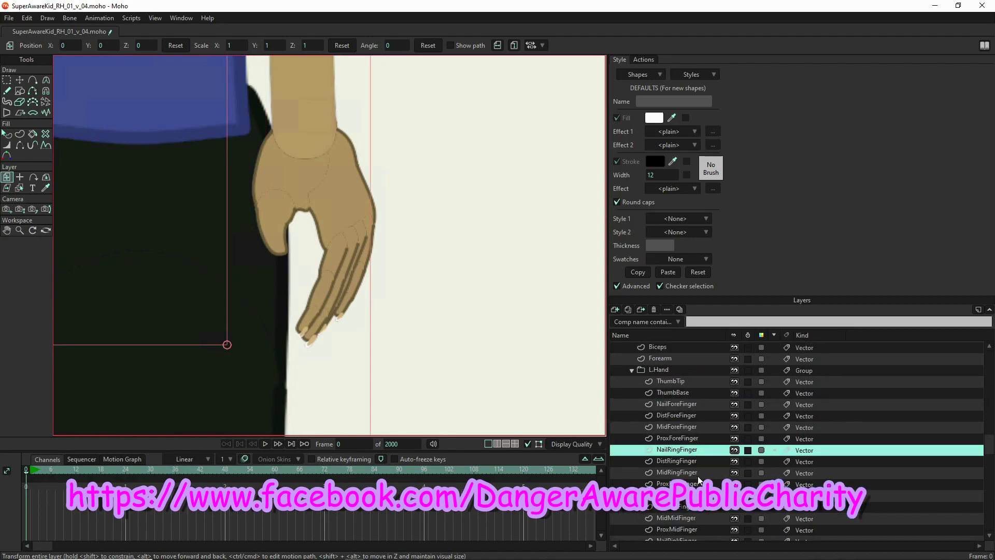
pyautogui.keyDown('shift'); pyautogui.click(694, 484); pyautogui.keyUp('shift')
pyautogui.scroll(-2, 695, 482)
pyautogui.moveTo(696, 461); pyautogui.dragTo(693, 512)
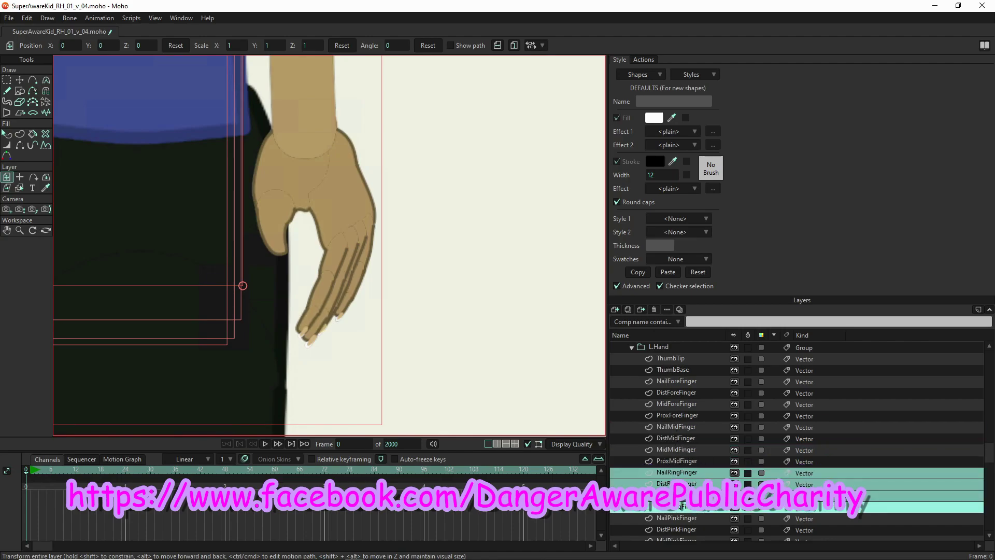
# Examine the whole character on the canvas and review the layer order from L.Hand up to the start of the list.
pyautogui.scroll(-2, 680, 524)
pyautogui.scroll(-5, 357, 203)
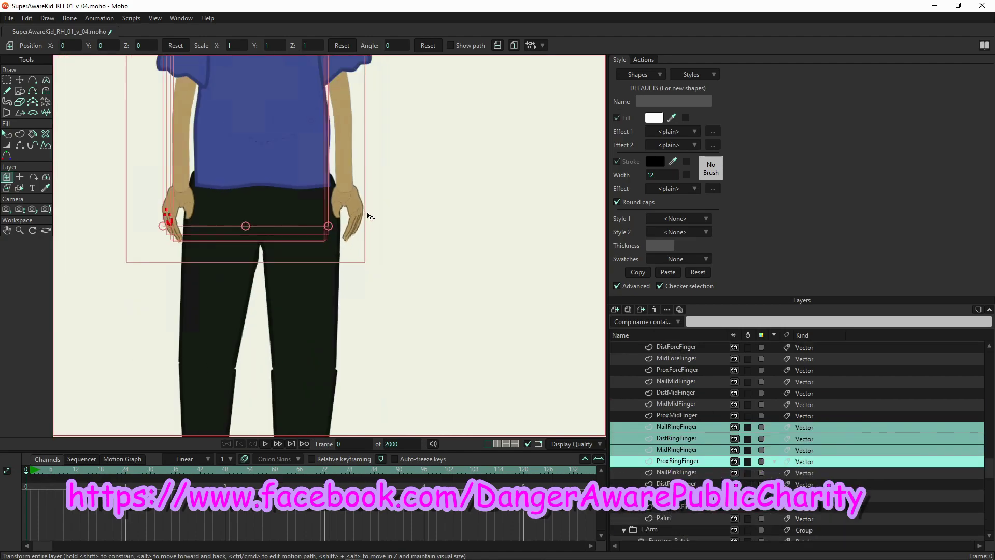
pyautogui.scroll(-3, 371, 217)
pyautogui.scroll(-3, 267, 193)
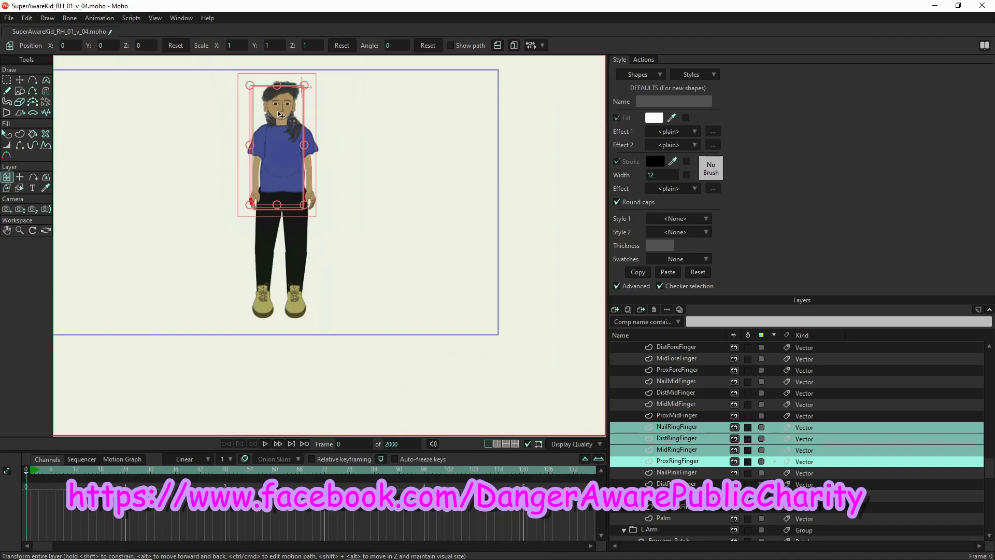
pyautogui.scroll(3, 280, 114)
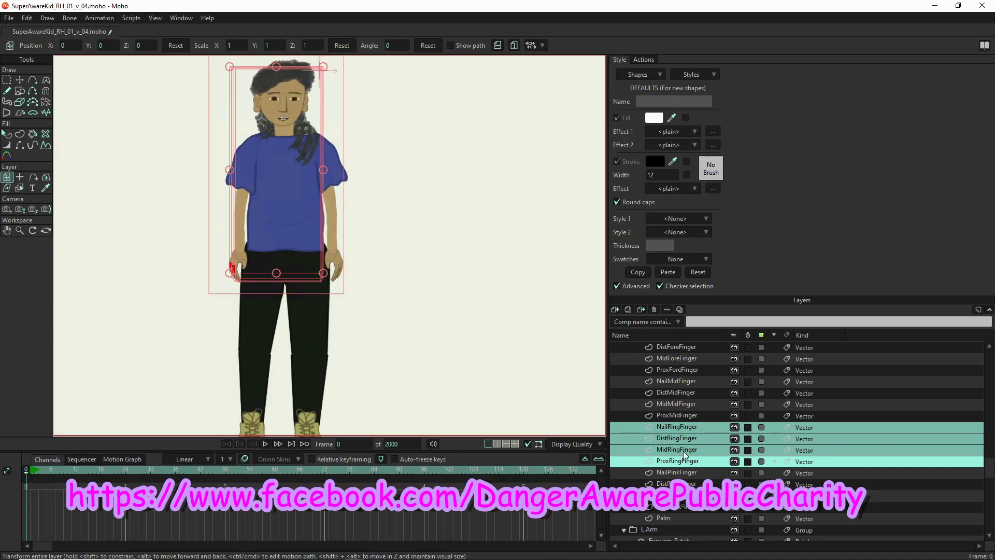
pyautogui.click(692, 404)
pyautogui.scroll(4, 694, 388)
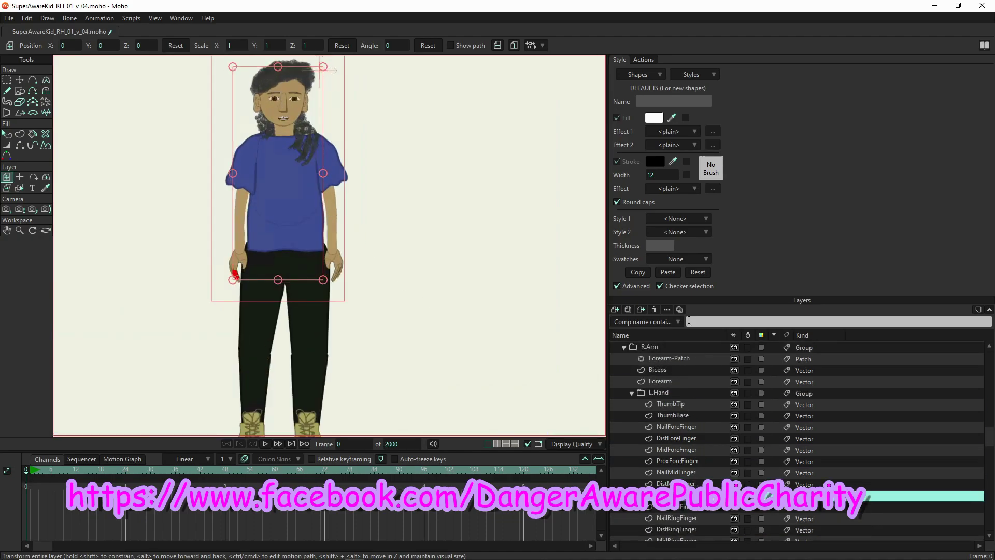
pyautogui.scroll(6, 680, 346)
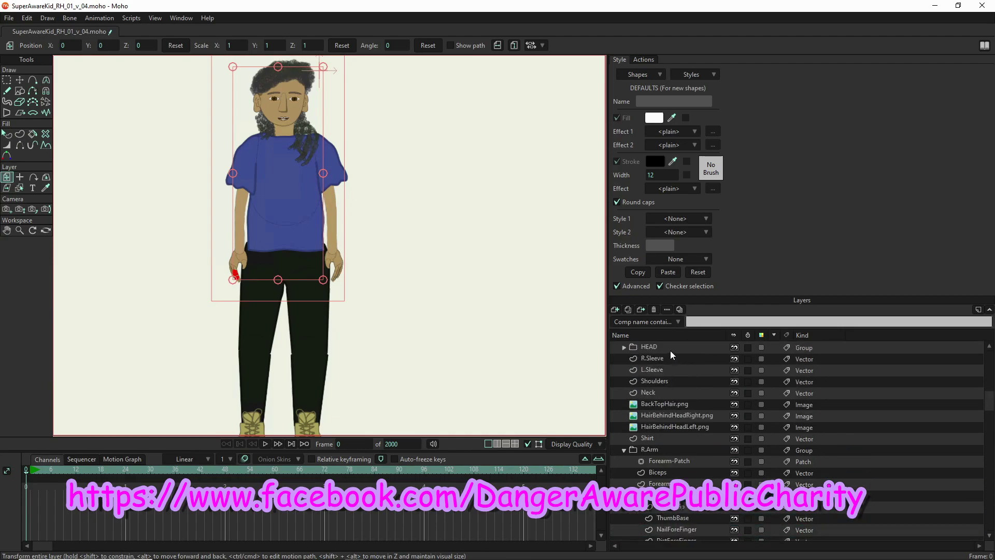
pyautogui.scroll(4, 654, 348)
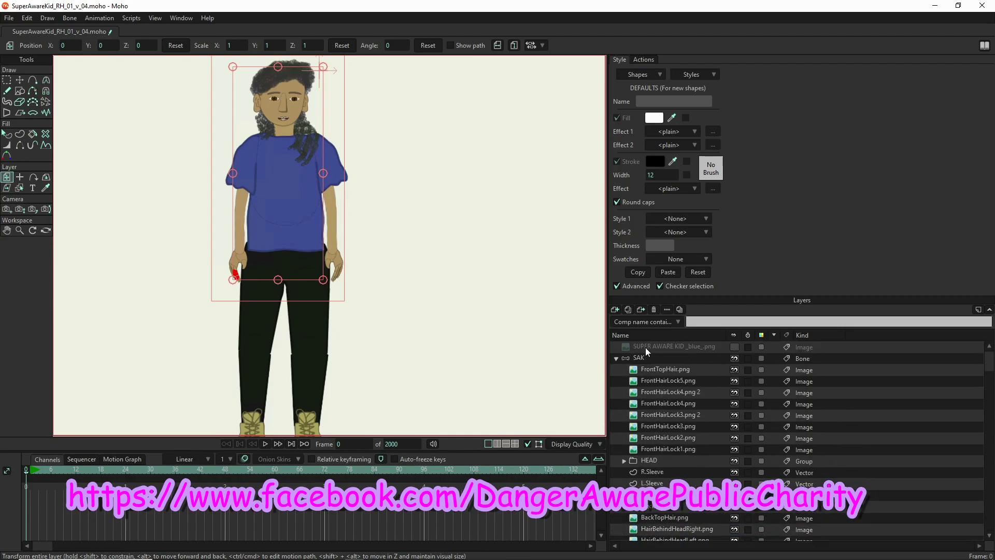
# Try rotating the SAK bone layer about its existing origin and undo the rotations.
pyautogui.click(656, 359)
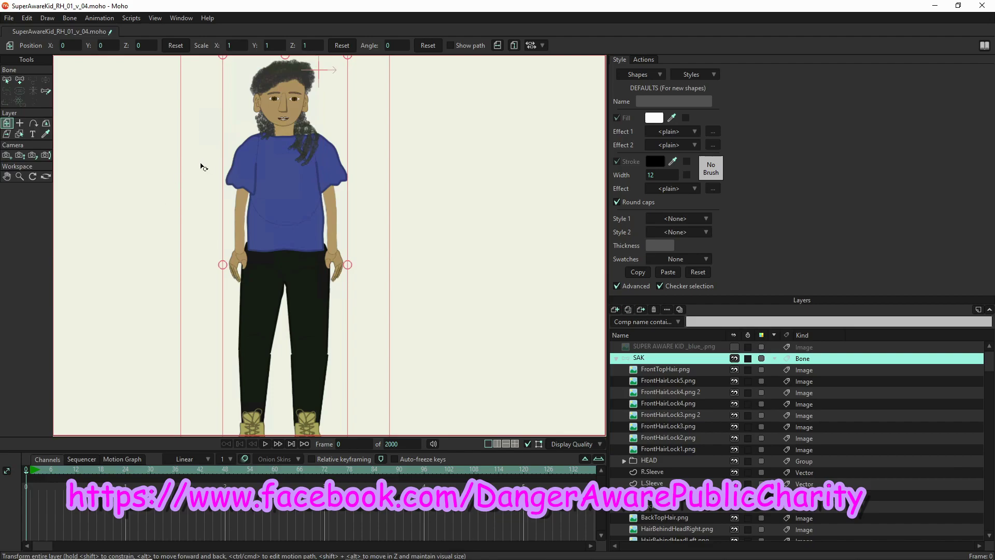
pyautogui.scroll(-2, 202, 167)
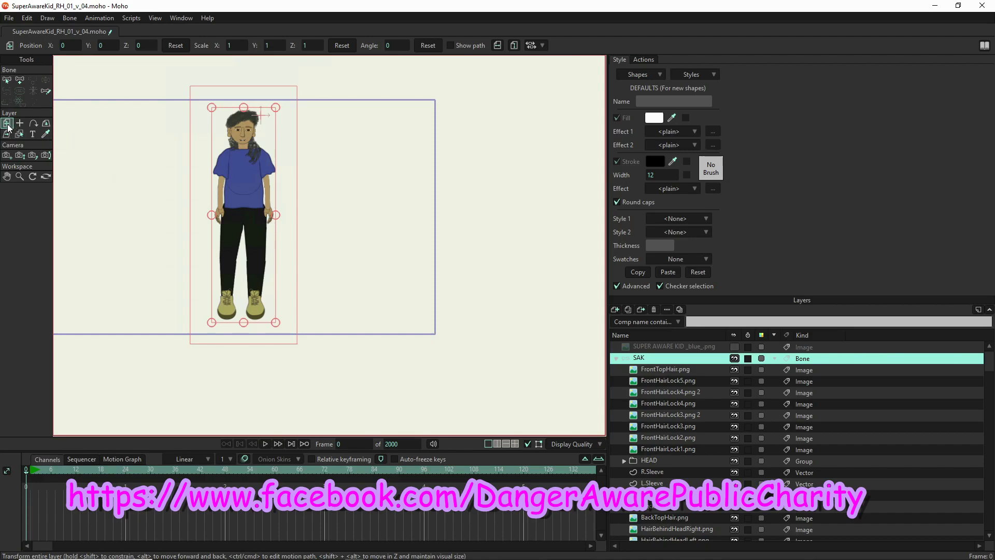
pyautogui.moveTo(295, 294); pyautogui.dragTo(268, 125)
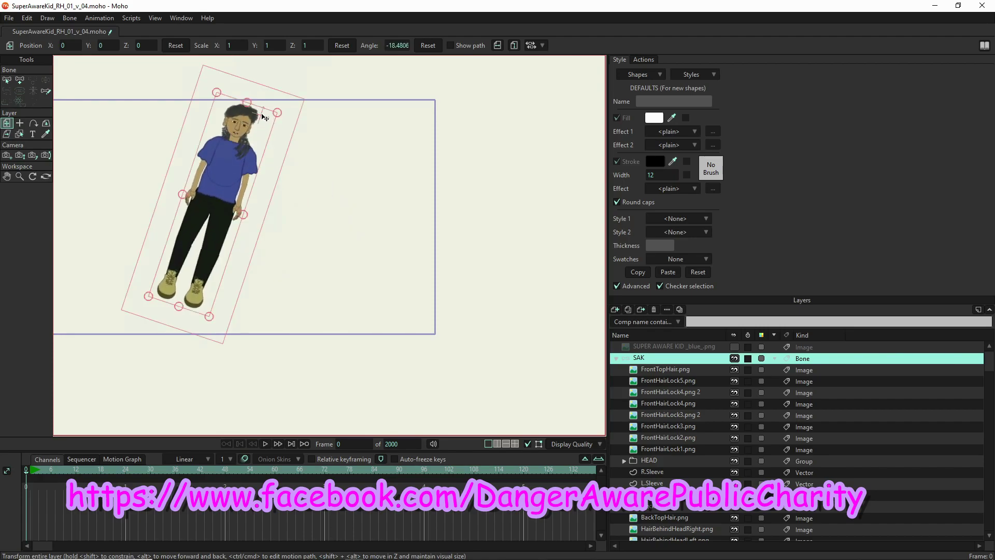
pyautogui.moveTo(242, 260); pyautogui.dragTo(280, 241)
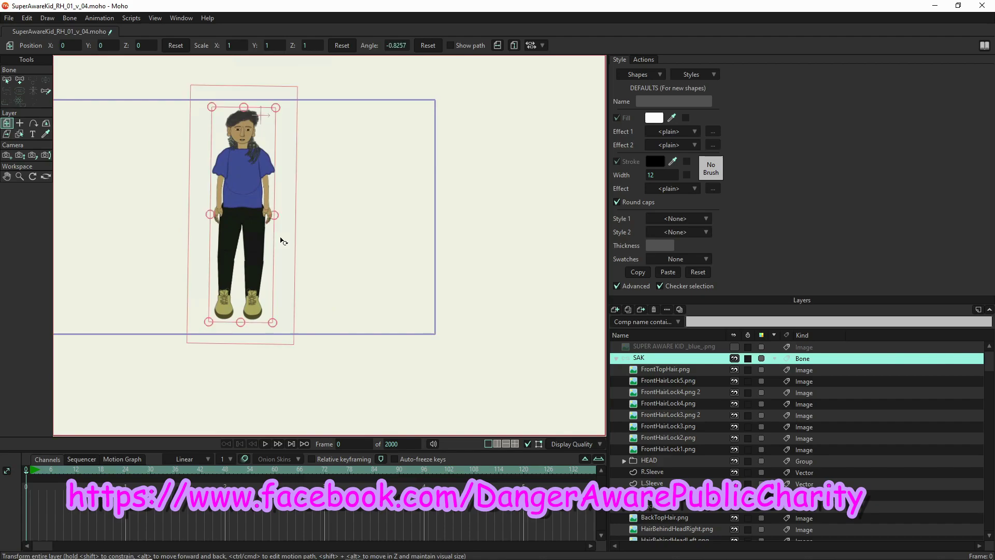
pyautogui.hotkey('ctrl', 'z')
pyautogui.hotkey('ctrl', 'z')
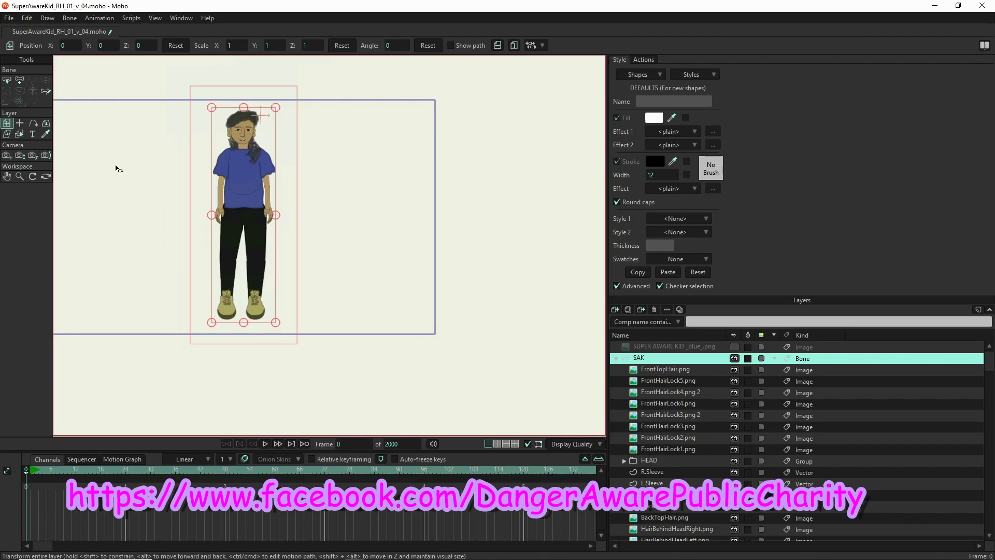
# Set the SAK layer's origin at the middle of the character's chest and test the layer transform around it.
pyautogui.click(202, 171)
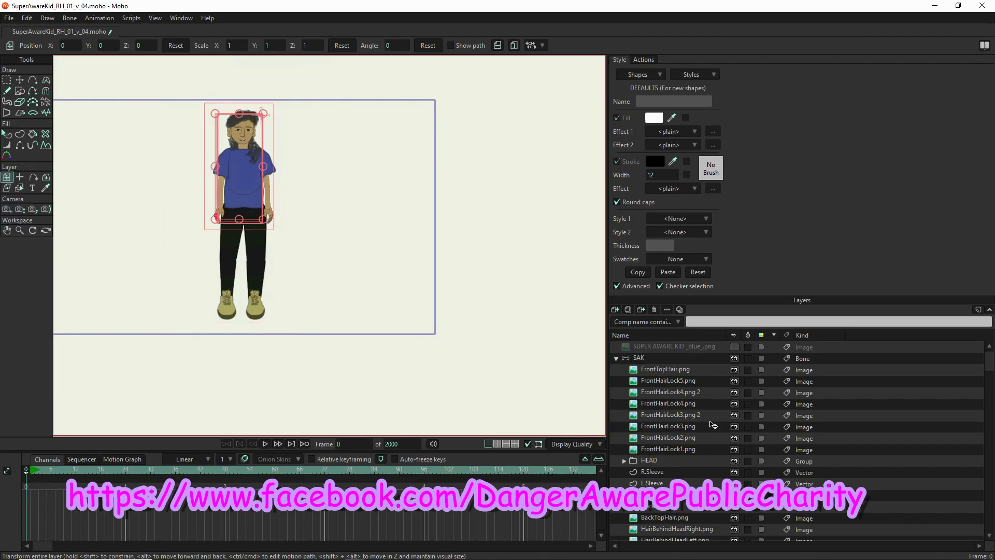
pyautogui.click(680, 370)
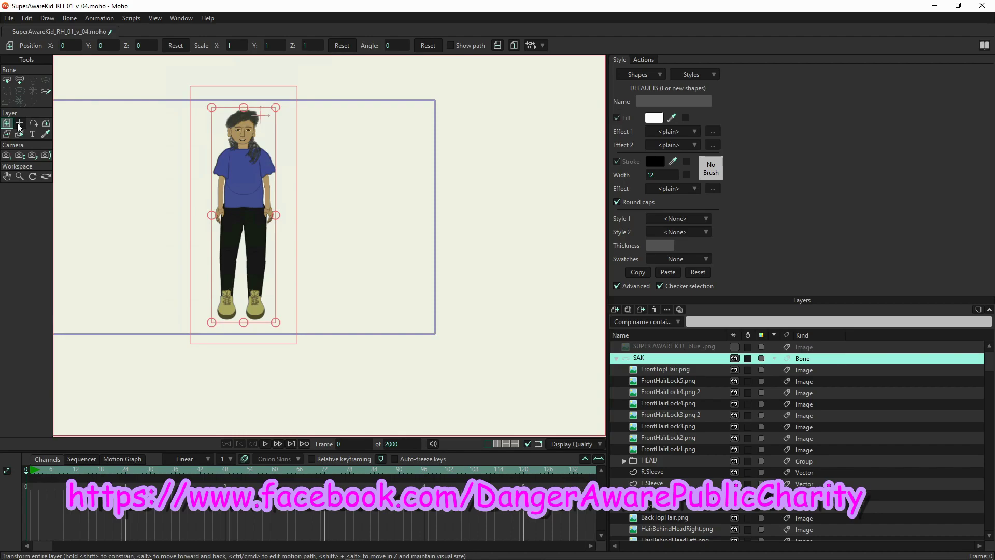
pyautogui.click(20, 123)
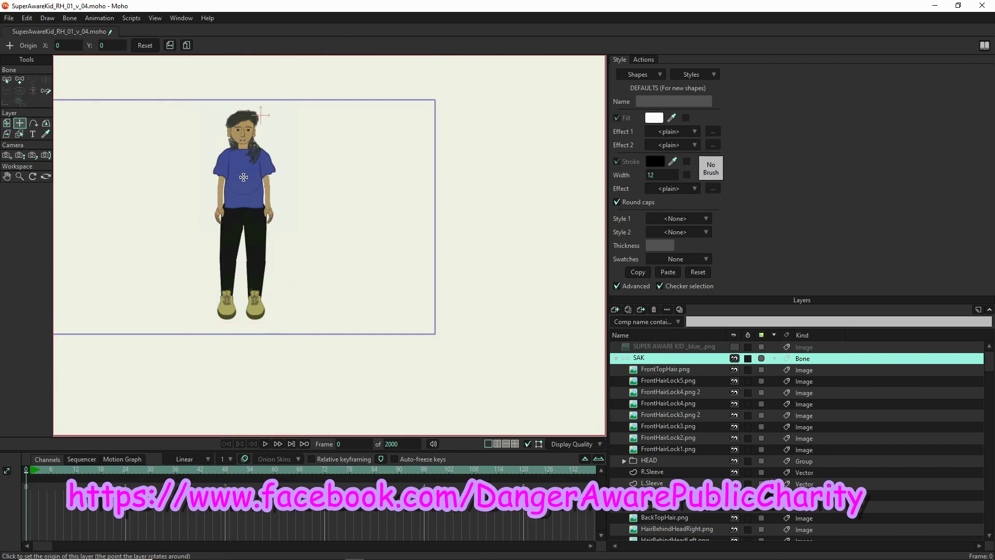
pyautogui.click(244, 177)
pyautogui.click(7, 123)
pyautogui.moveTo(284, 138)
pyautogui.mouseDown()
pyautogui.moveTo(291, 235)
pyautogui.moveTo(321, 213)
pyautogui.moveTo(213, 71)
pyautogui.moveTo(153, 220)
pyautogui.moveTo(327, 280)
pyautogui.moveTo(306, 46)
pyautogui.moveTo(288, 76)
pyautogui.moveTo(251, 343)
pyautogui.moveTo(114, 135)
pyautogui.moveTo(336, 211)
pyautogui.moveTo(342, 178)
pyautogui.moveTo(278, 123)
pyautogui.moveTo(284, 132)
pyautogui.mouseUp()
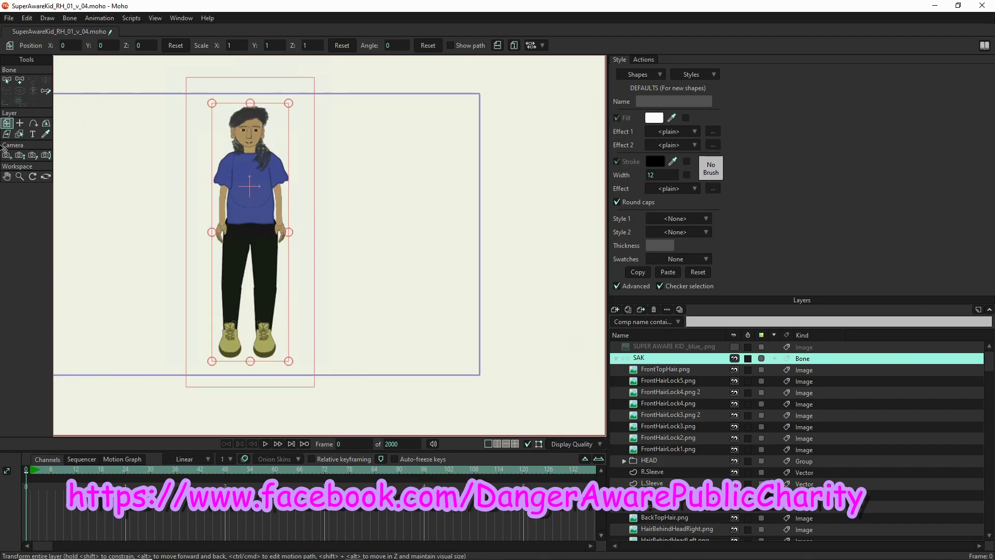
# Turn on the canvas grid with the Square style and a spacing of 20.
pyautogui.click(20, 83)
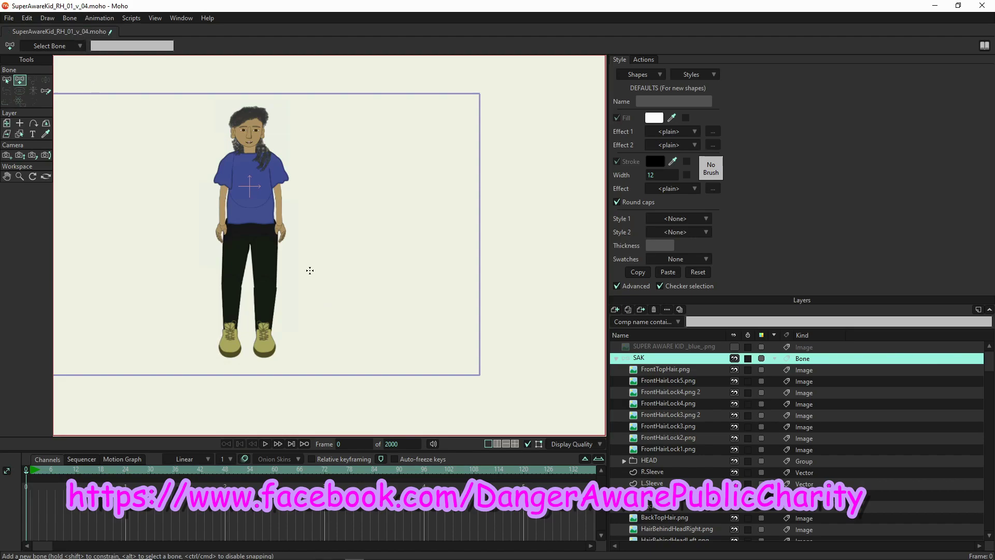
pyautogui.click(155, 19)
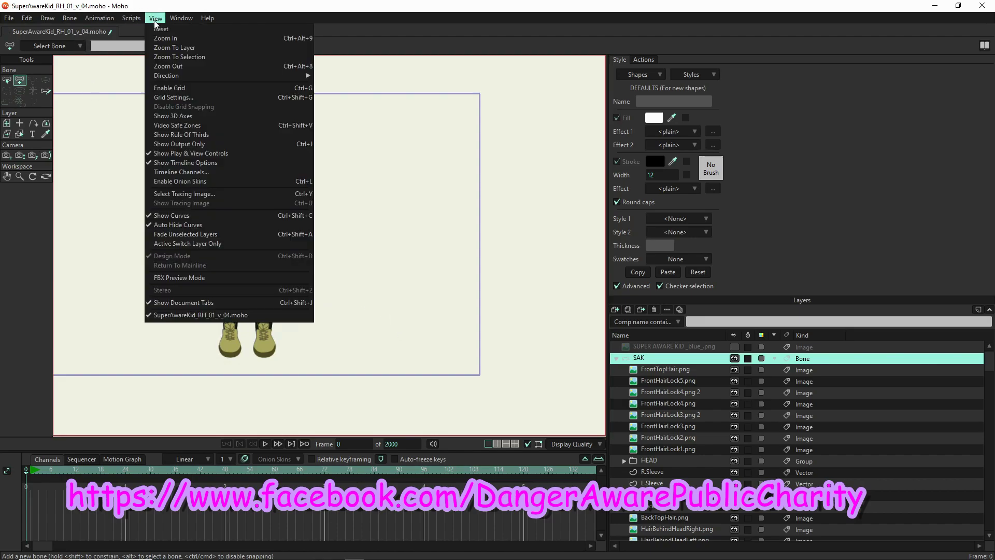
pyautogui.click(167, 99)
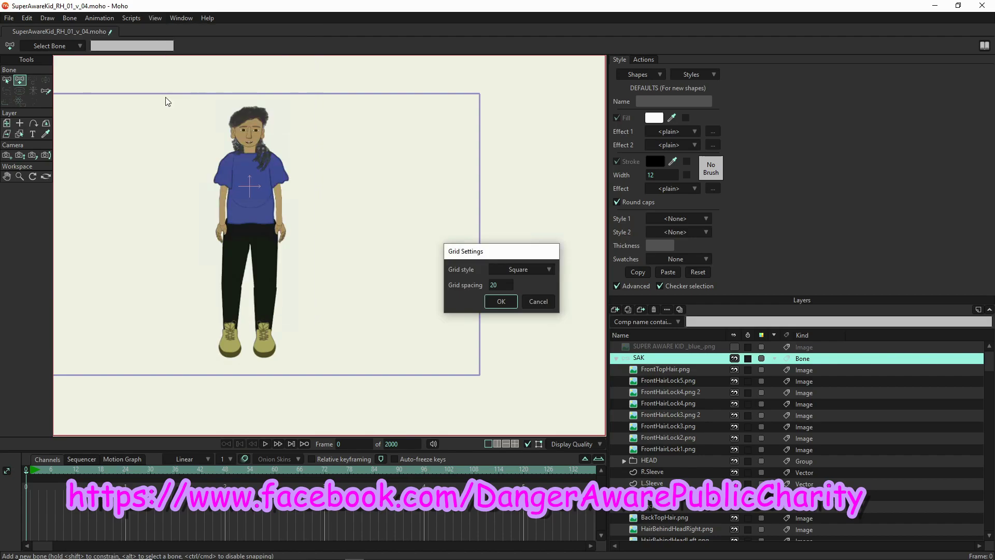
pyautogui.click(502, 302)
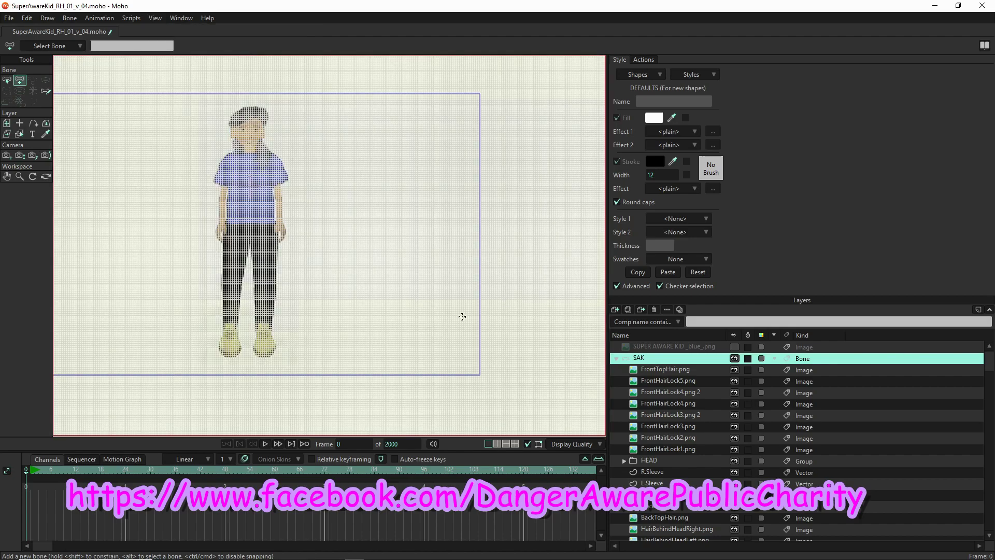
# Set the project dimensions to the 720p HDV/HDTV (1280x720) preset.
pyautogui.click(9, 19)
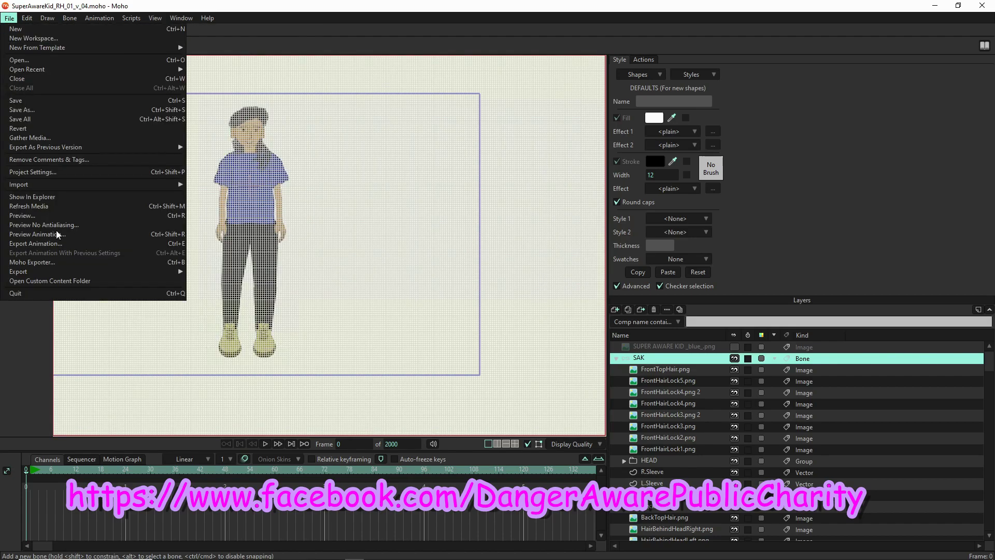
pyautogui.click(48, 173)
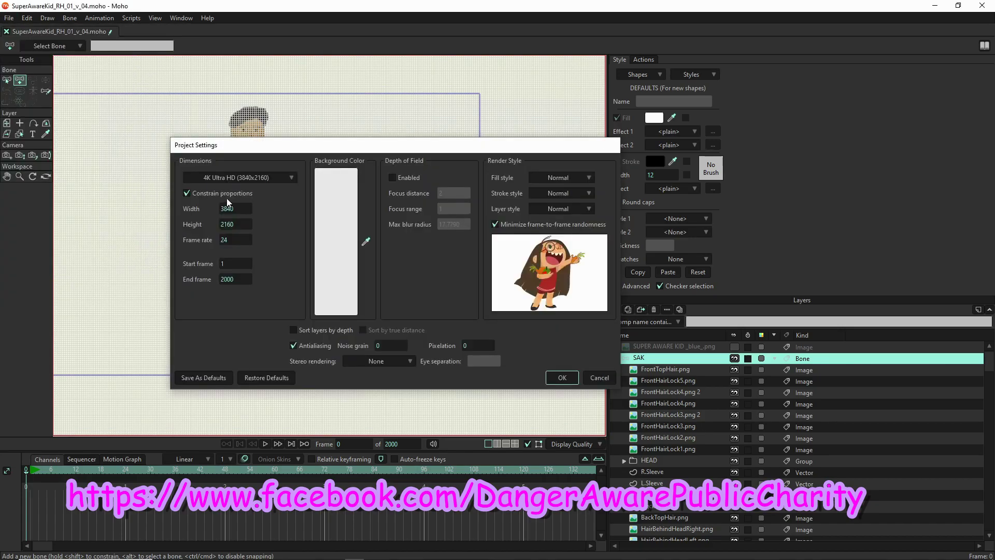
pyautogui.click(228, 179)
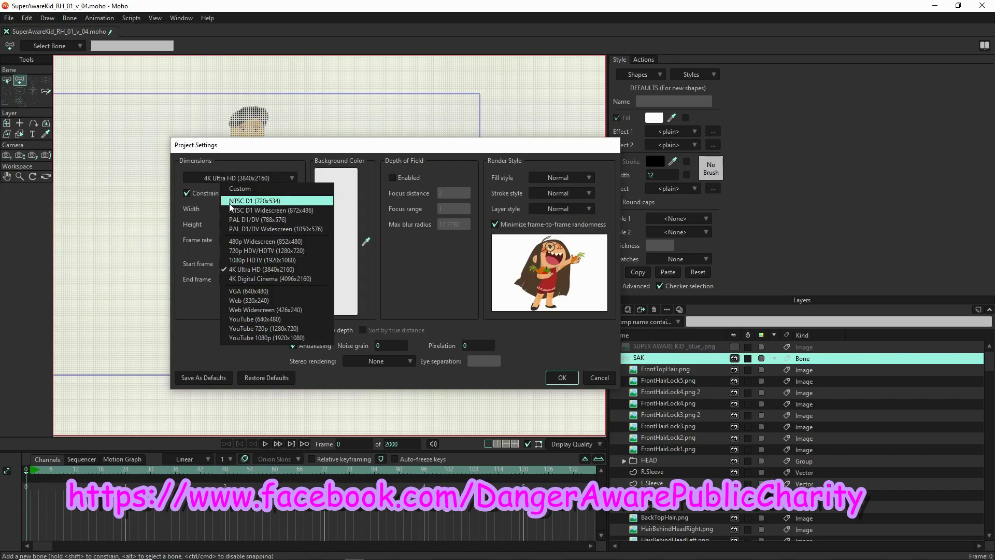
pyautogui.click(245, 252)
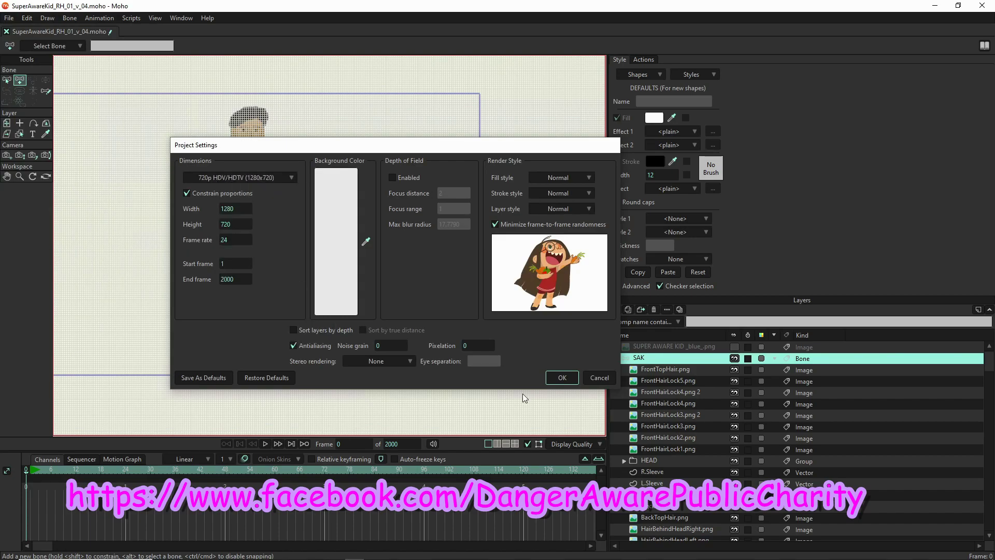
pyautogui.click(563, 378)
# Add a point bone to the SAK layer on the empty area beside the character's feet.
pyautogui.scroll(4, 290, 279)
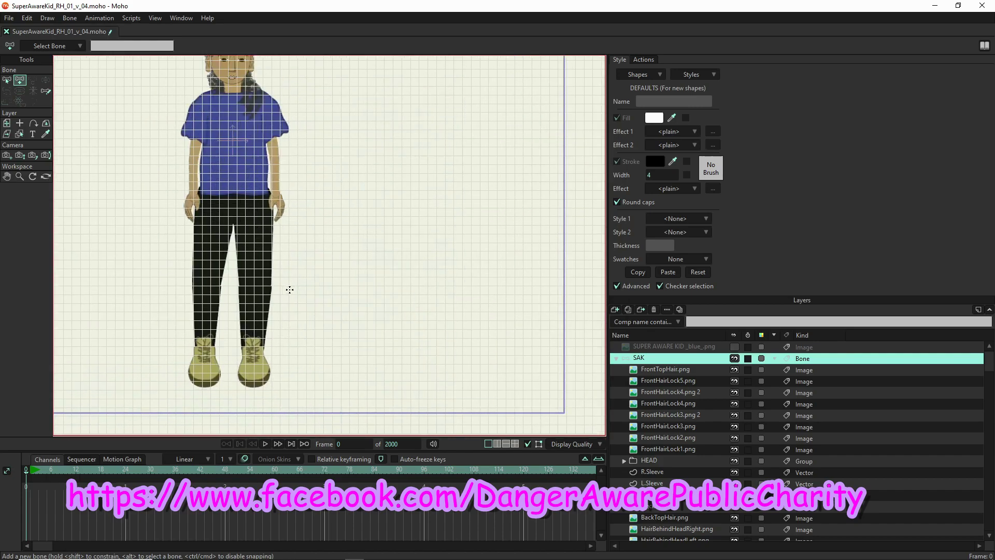
pyautogui.scroll(-3, 290, 280)
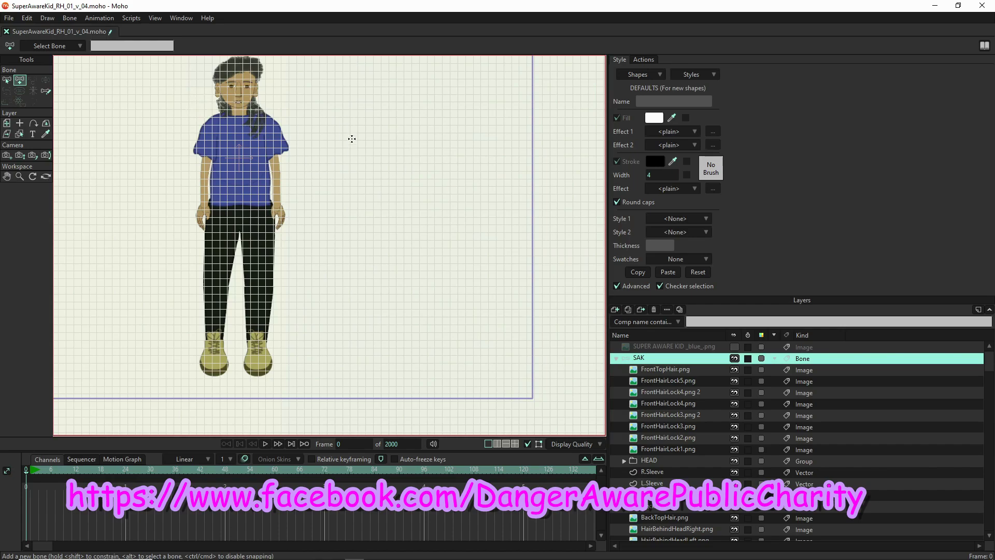
pyautogui.click(343, 356)
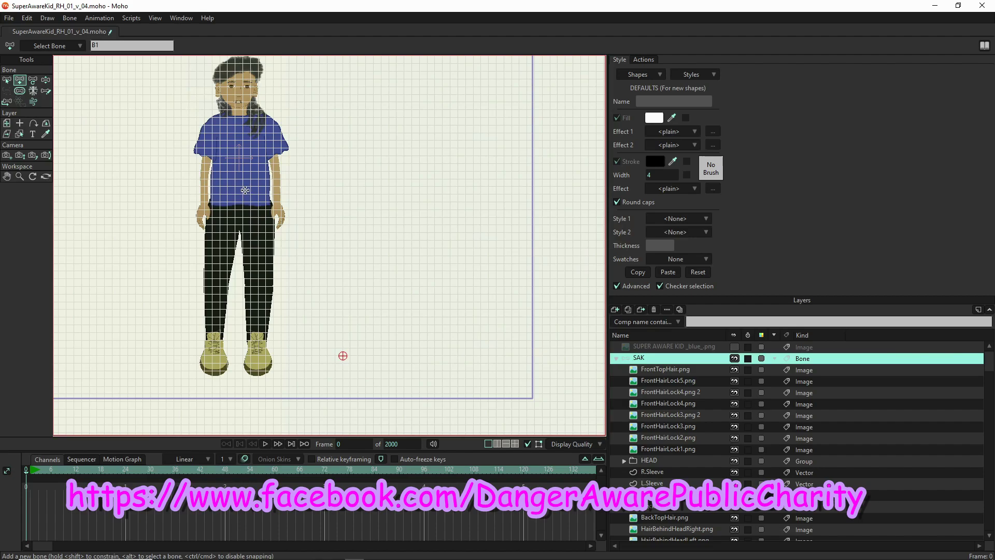
# Try adding a vertical bone up the middle of the torso from the shirt hem to the chest.
pyautogui.scroll(5, 247, 193)
pyautogui.scroll(-2, 243, 186)
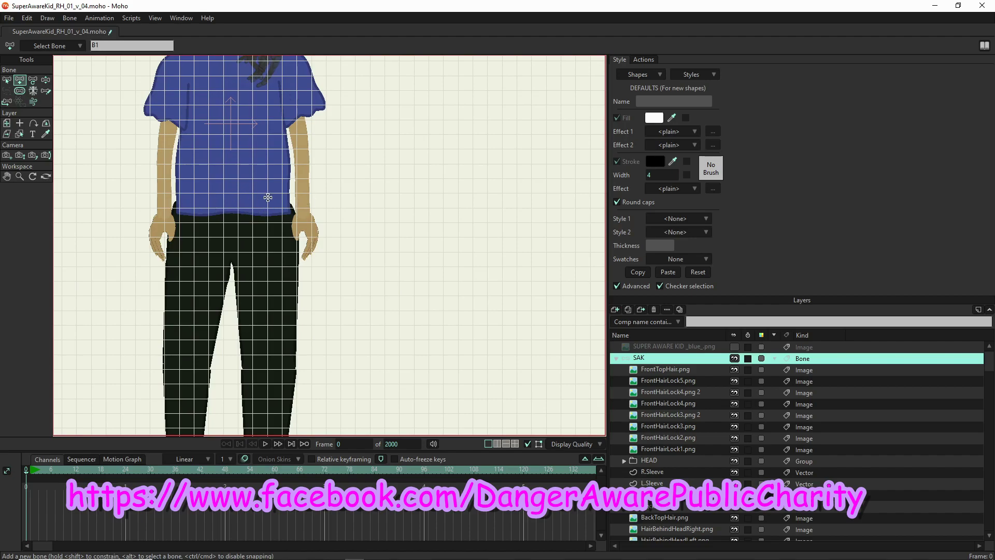
pyautogui.moveTo(233, 202); pyautogui.dragTo(239, 120)
pyautogui.scroll(-1, 250, 226)
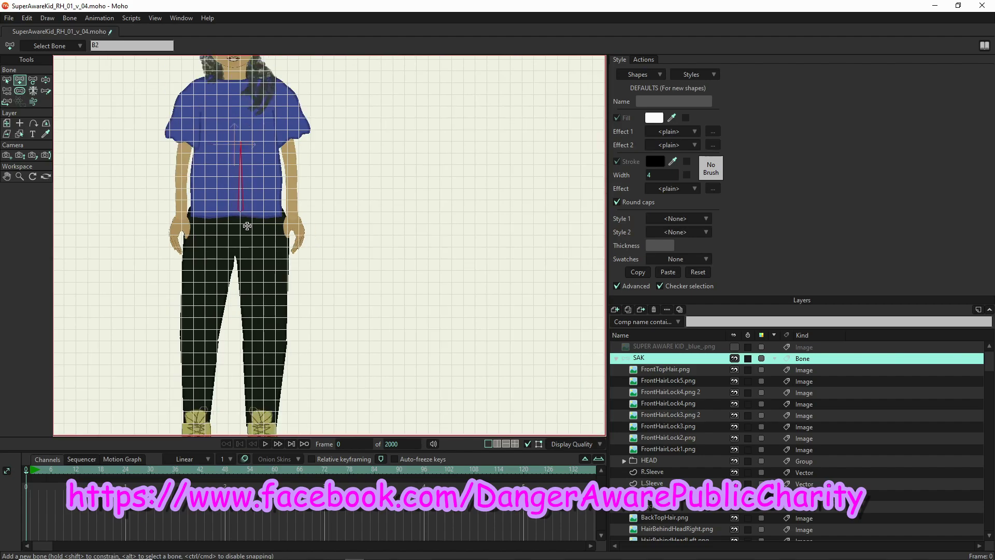
pyautogui.scroll(-1, 262, 133)
pyautogui.scroll(2, 238, 82)
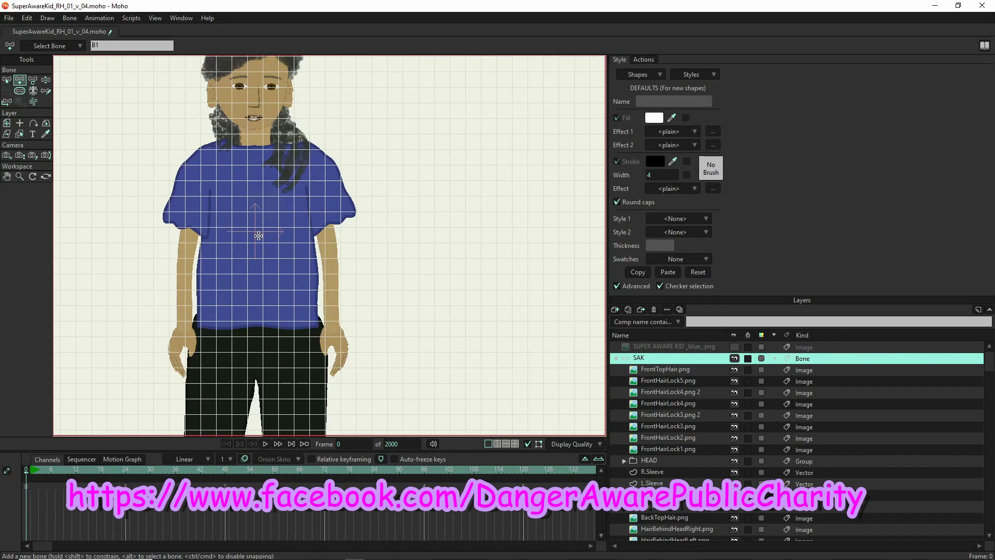
# Nudge the SAK layer to about X 0.0018, Y 0.0111 and place its origin at about X -0.1979, Y -0.6921.
pyautogui.press('0')
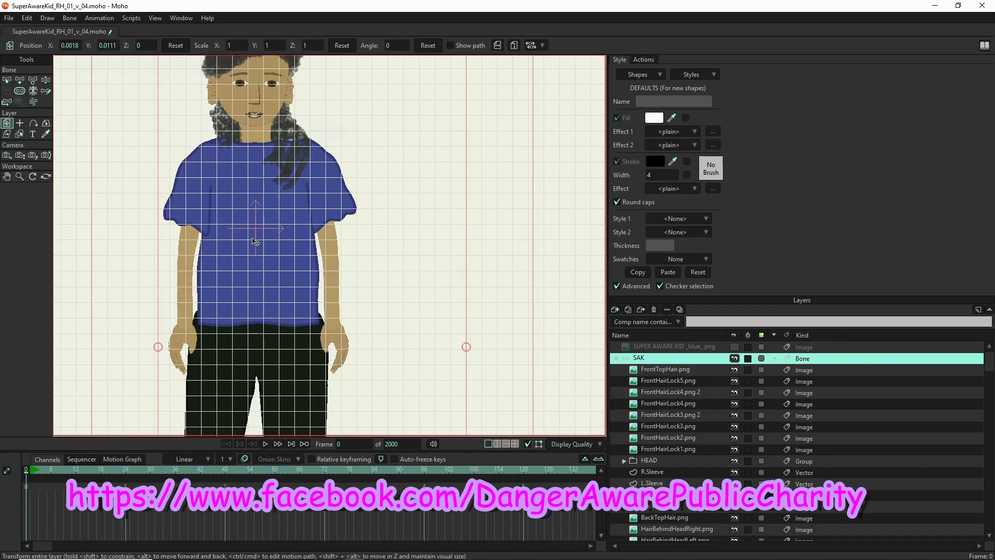
pyautogui.click(20, 124)
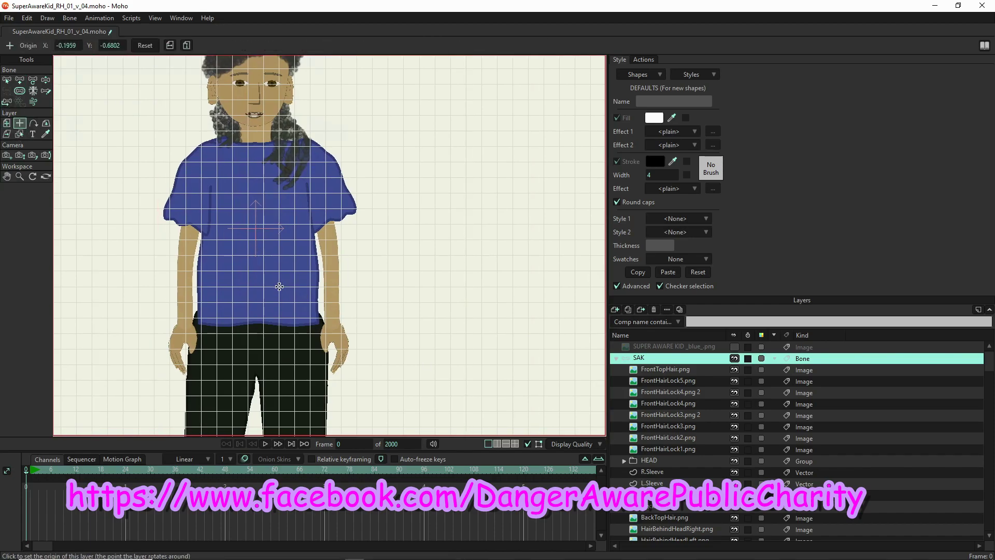
pyautogui.click(255, 232)
pyautogui.click(255, 232)
# Reduce the grid spacing so the canvas shows a finer square grid.
pyautogui.click(154, 17)
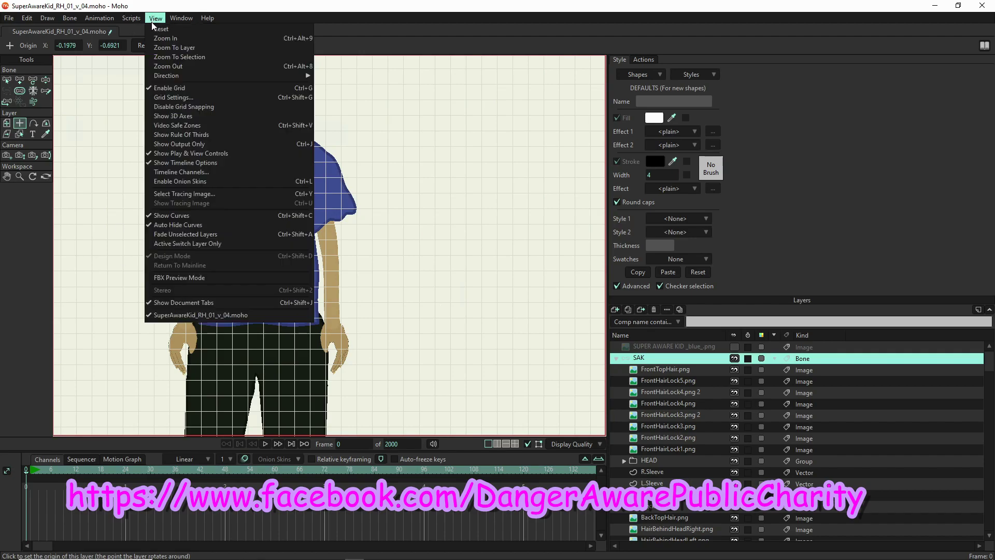
pyautogui.click(167, 98)
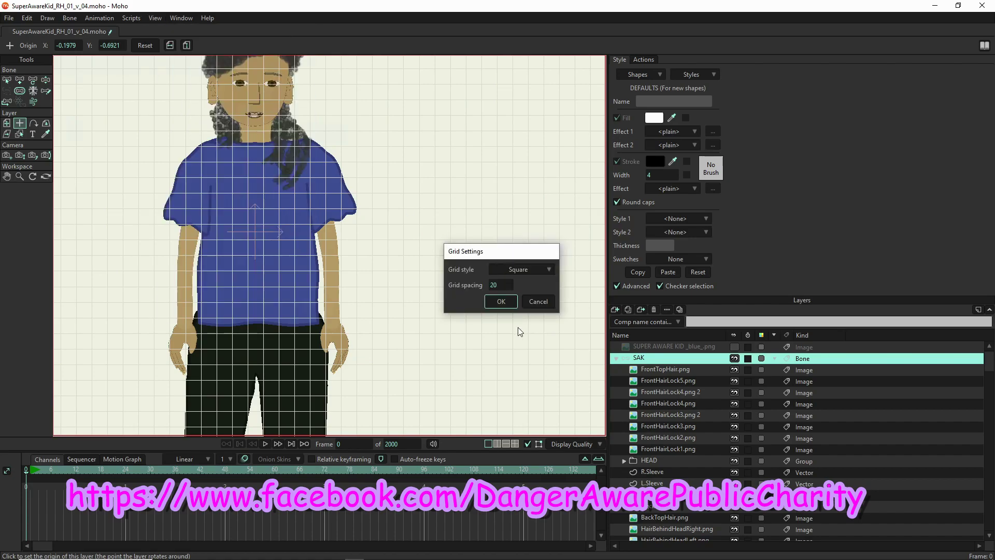
pyautogui.doubleClick(495, 284)
pyautogui.press('Return')
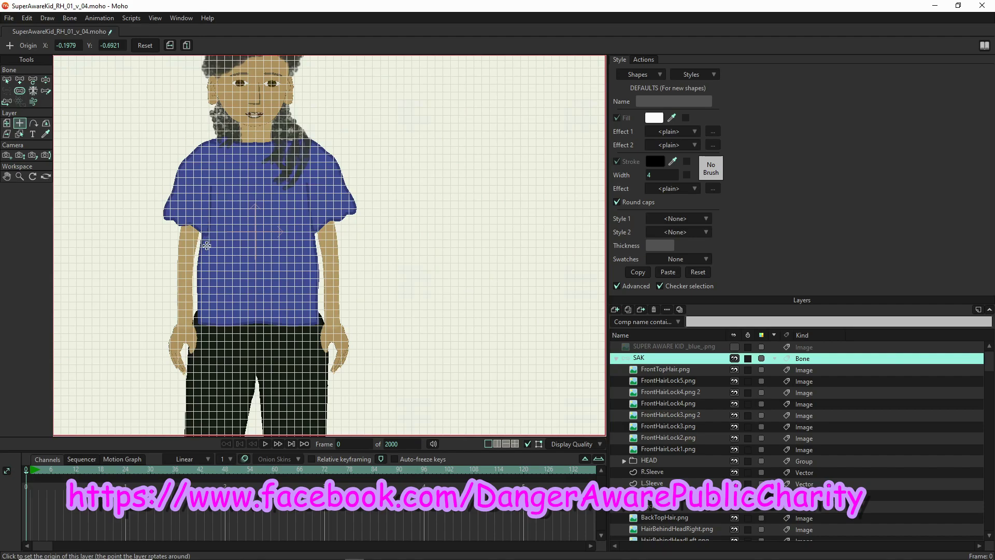
# Place the SAK layer's origin exactly on the grid intersection at mid-chest, about X -0.1942, Y -0.6941.
pyautogui.scroll(5, 258, 235)
pyautogui.scroll(3, 252, 226)
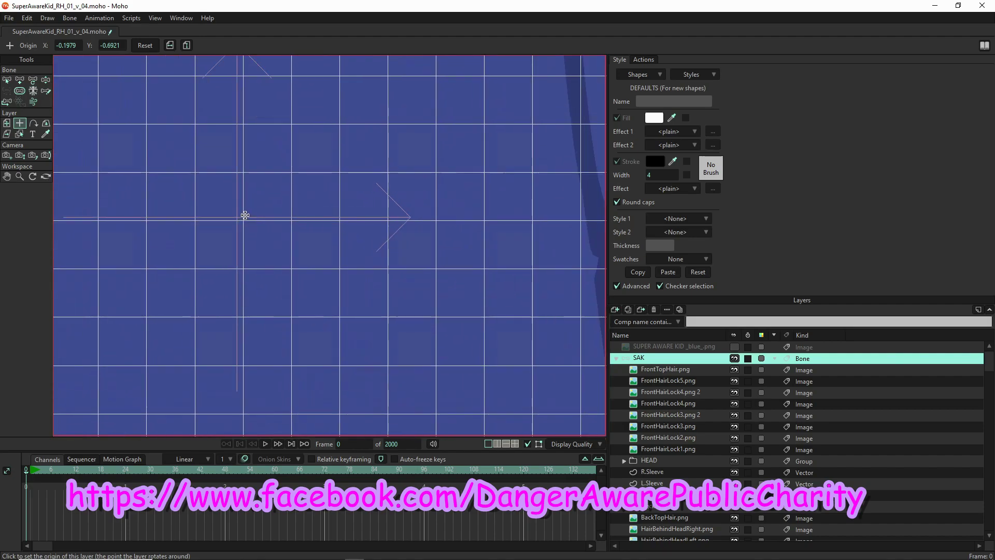
pyautogui.click(243, 225)
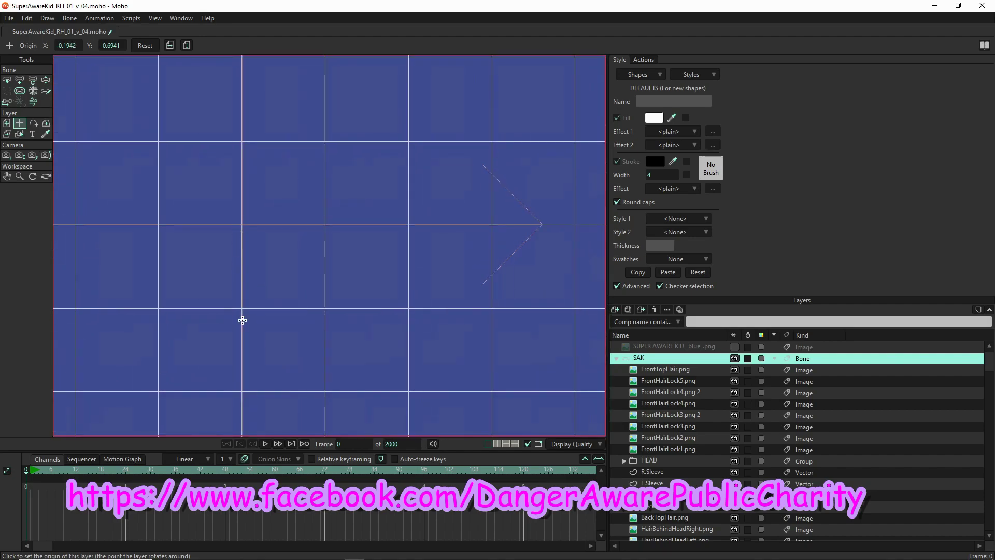
pyautogui.scroll(-6, 270, 299)
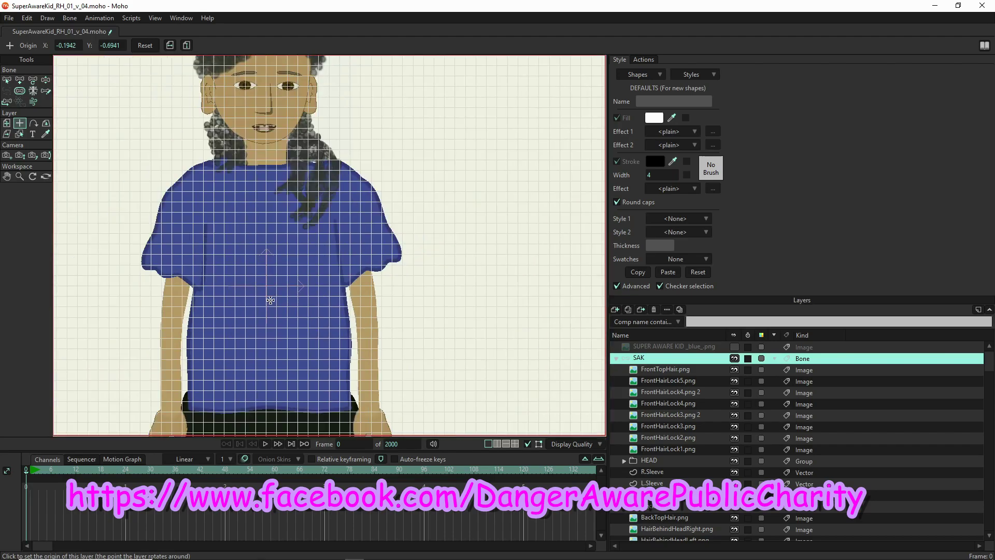
# Add a vertical lower spine bone to the SAK layer, from just above the shirt hem up to the torso's centre.
pyautogui.click(21, 81)
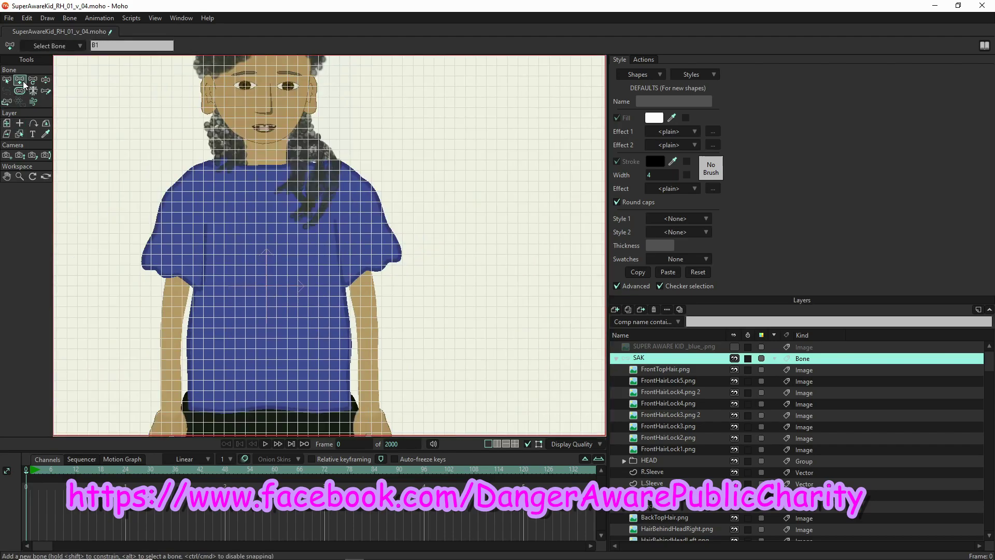
pyautogui.scroll(-4, 376, 307)
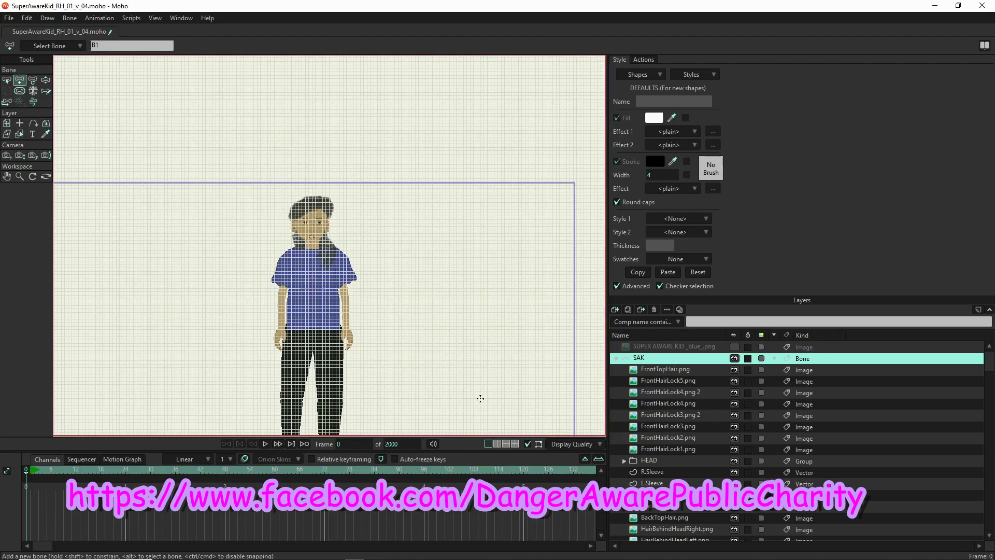
pyautogui.scroll(-2, 412, 365)
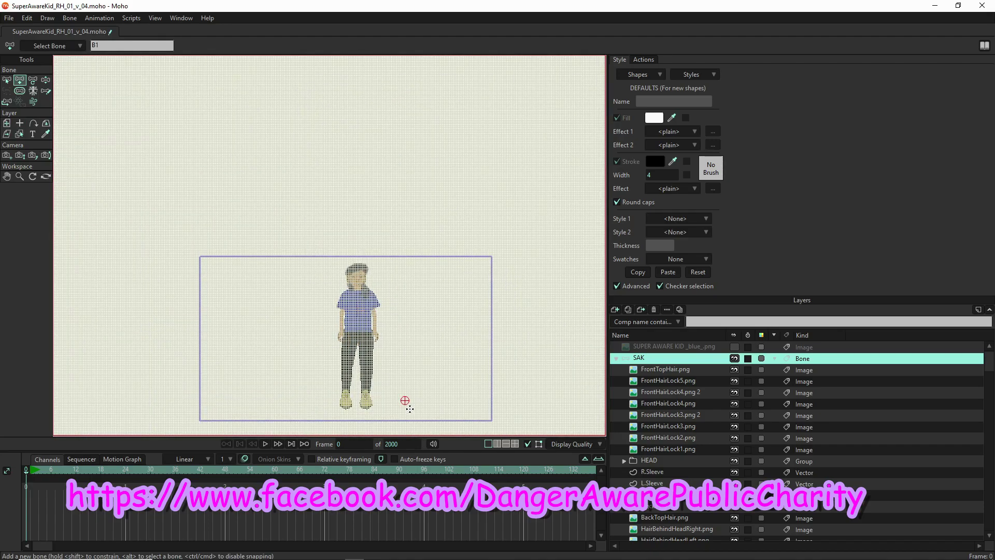
pyautogui.press('z')
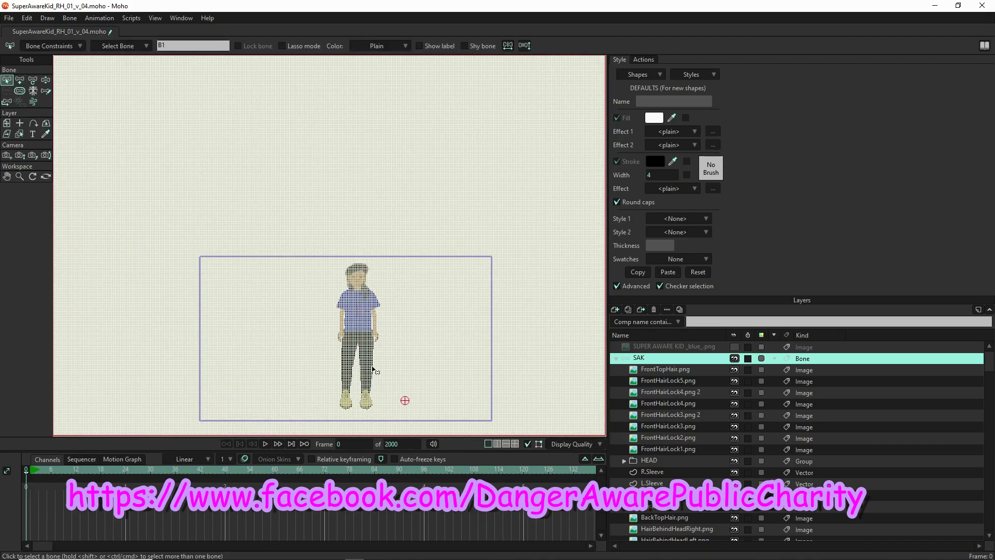
pyautogui.scroll(6, 376, 370)
pyautogui.moveTo(318, 172); pyautogui.dragTo(302, 298)
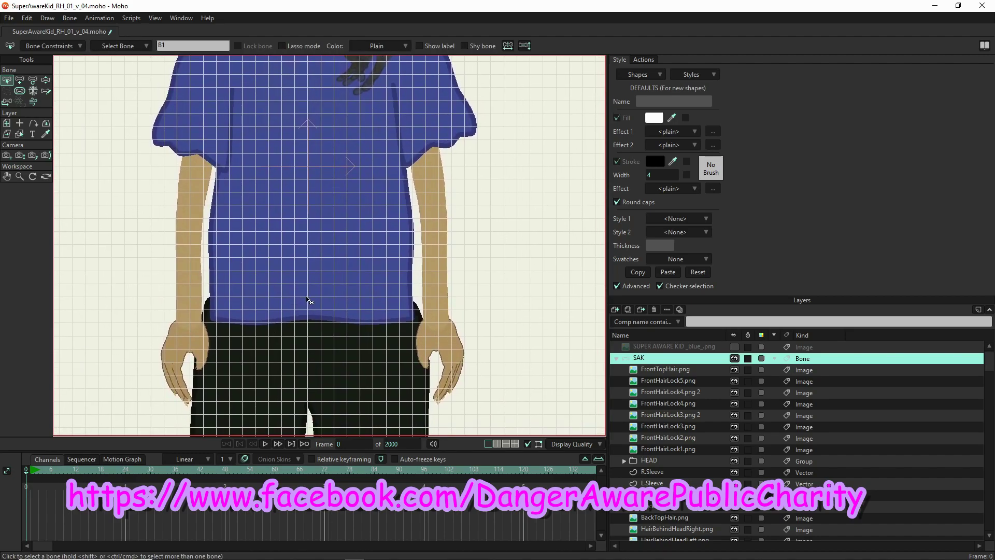
pyautogui.press('a')
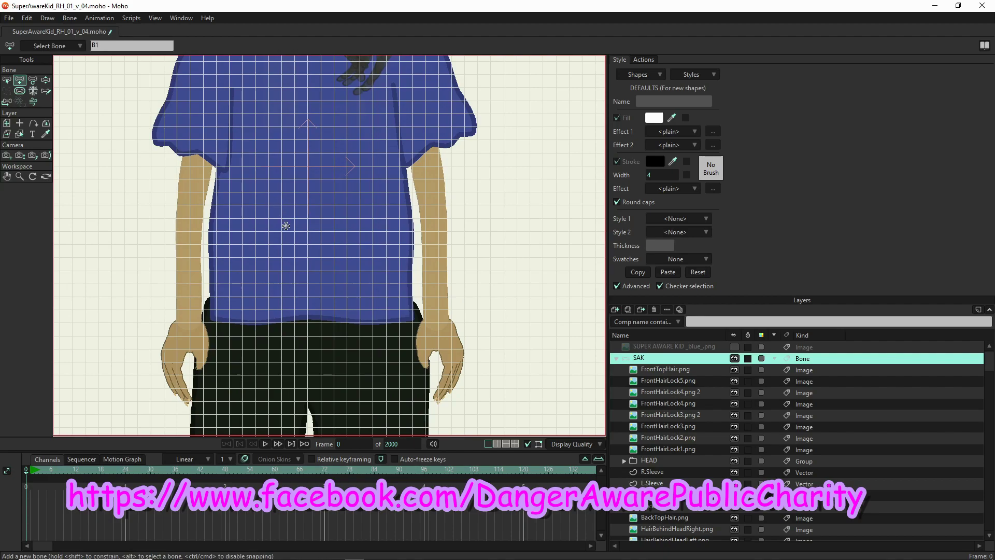
pyautogui.moveTo(308, 309); pyautogui.dragTo(310, 171)
pyautogui.click(309, 171)
# Extend the spine with a bone from mid-torso to the upper chest and a short bone up to the collar.
pyautogui.scroll(-2, 311, 200)
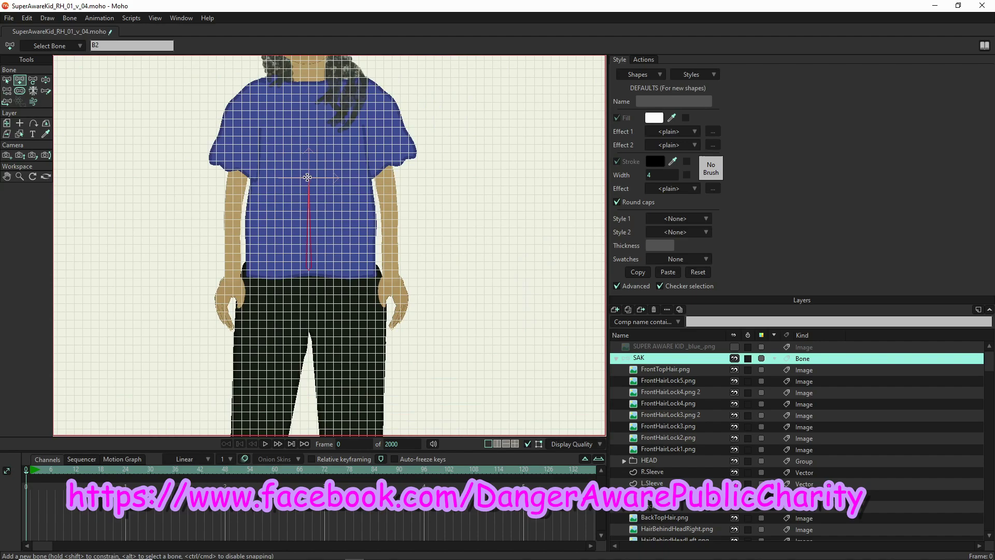
pyautogui.moveTo(310, 177); pyautogui.dragTo(312, 97)
pyautogui.moveTo(324, 106); pyautogui.dragTo(303, 240)
pyautogui.scroll(3, 304, 235)
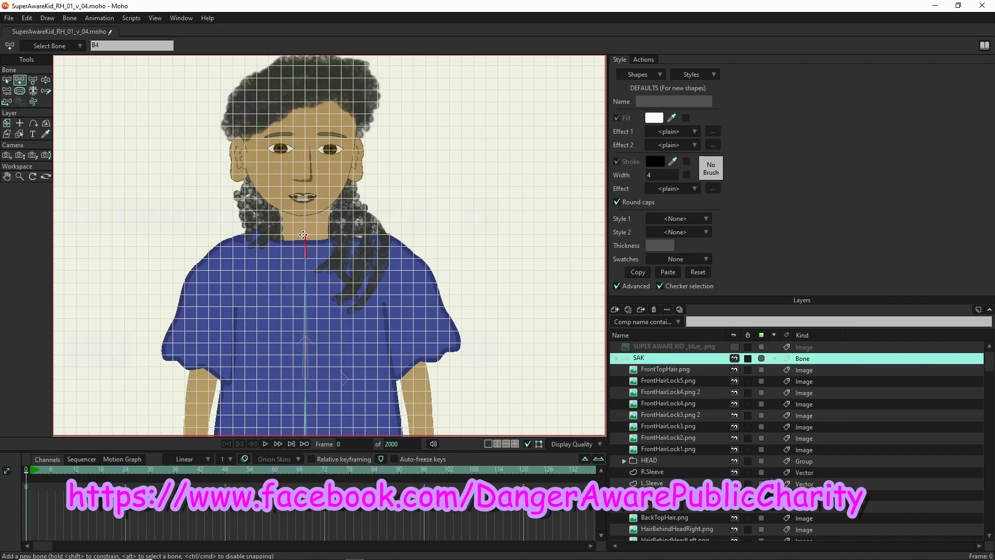
# Add a short neck bone from the collar to the chin and a head bone up to the forehead.
pyautogui.moveTo(306, 234); pyautogui.dragTo(309, 204)
pyautogui.click(305, 242)
pyautogui.moveTo(303, 198); pyautogui.dragTo(306, 106)
# Add a horizontal shoulder bone branching from the upper spine bone's tip to the character's left shoulder.
pyautogui.scroll(-10, 347, 234)
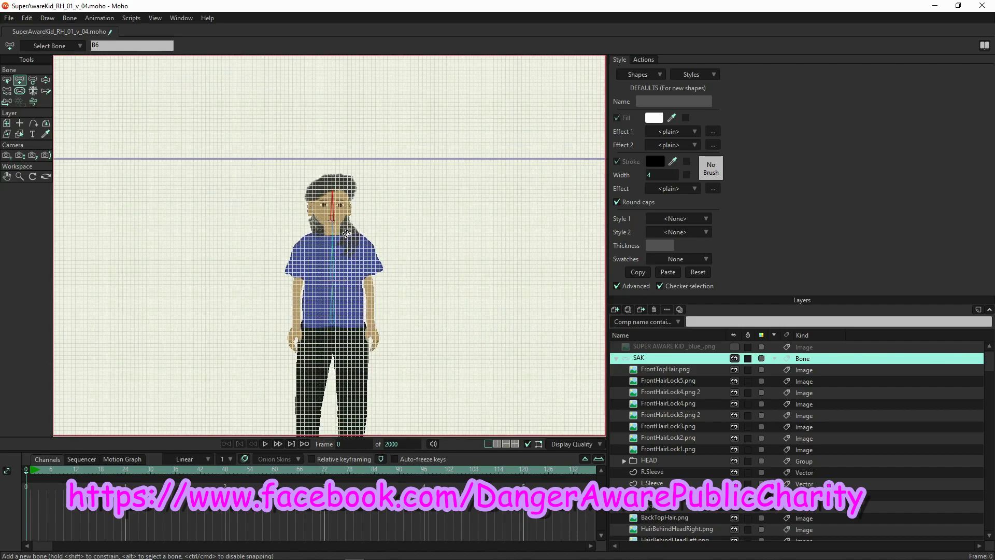
pyautogui.scroll(10, 341, 322)
pyautogui.scroll(5, 337, 217)
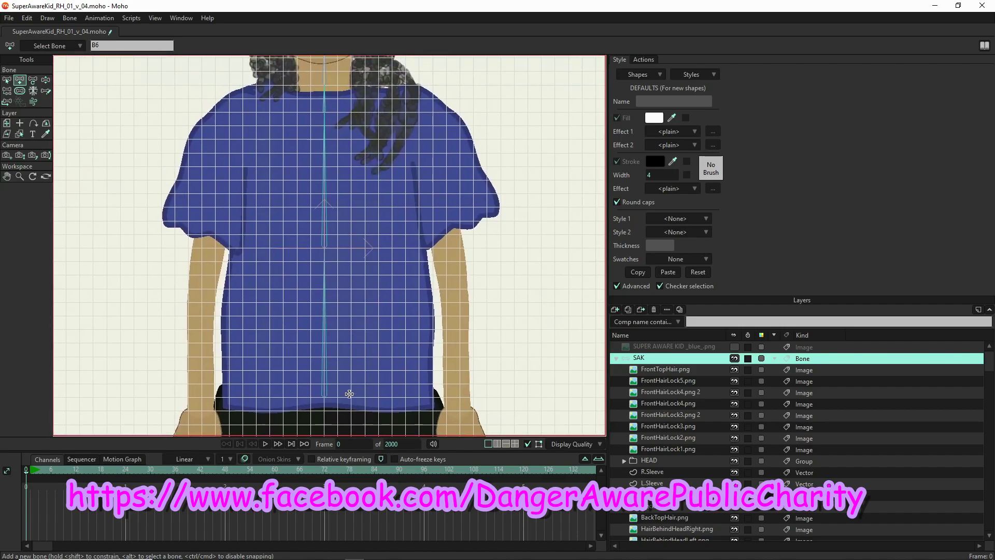
pyautogui.press('z')
pyautogui.click(325, 153)
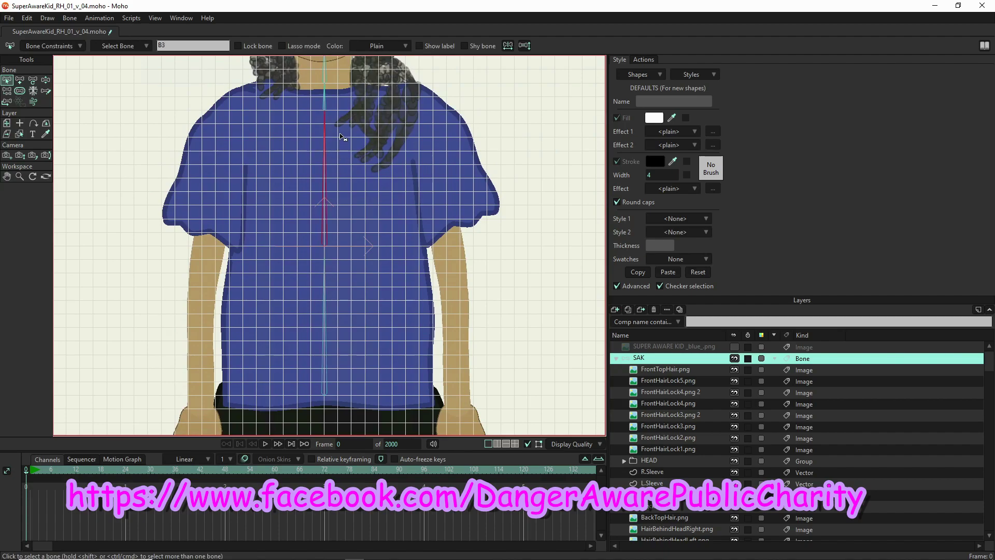
pyautogui.press('a')
pyautogui.moveTo(324, 110); pyautogui.dragTo(423, 114)
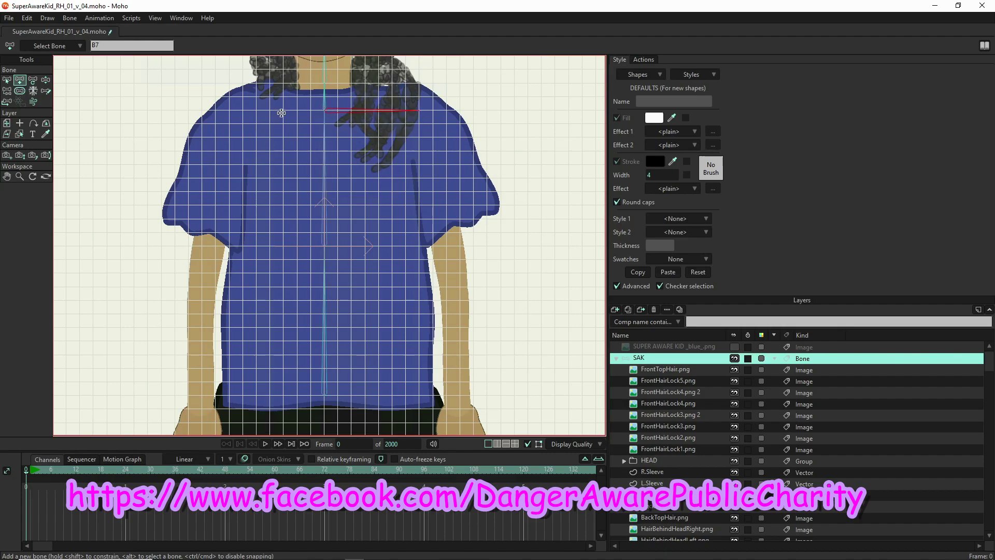
# Add a shoulder bone from the upper spine bone's tip to the character's right shoulder, plus an upper arm bone to the elbow.
pyautogui.click(325, 136)
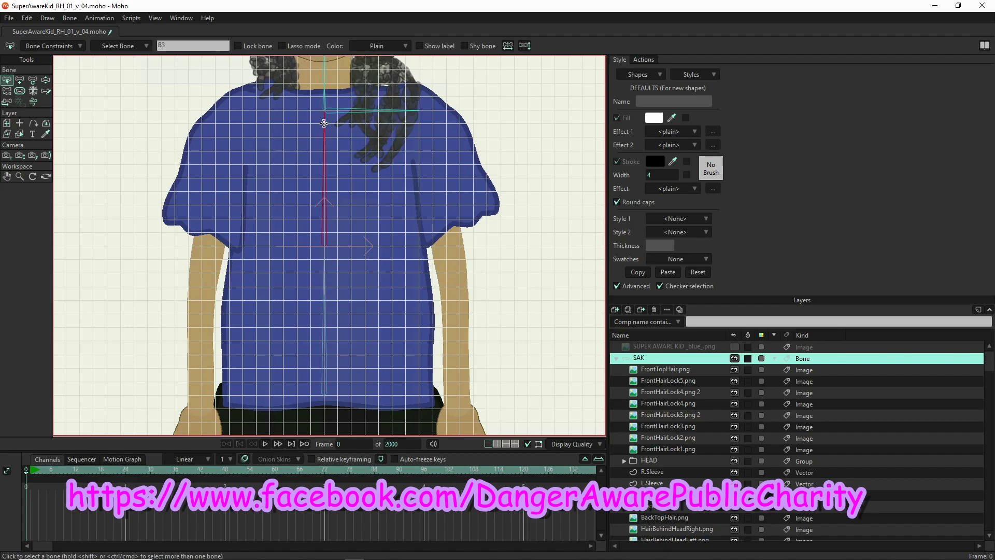
pyautogui.press('a')
pyautogui.moveTo(325, 110); pyautogui.dragTo(247, 114)
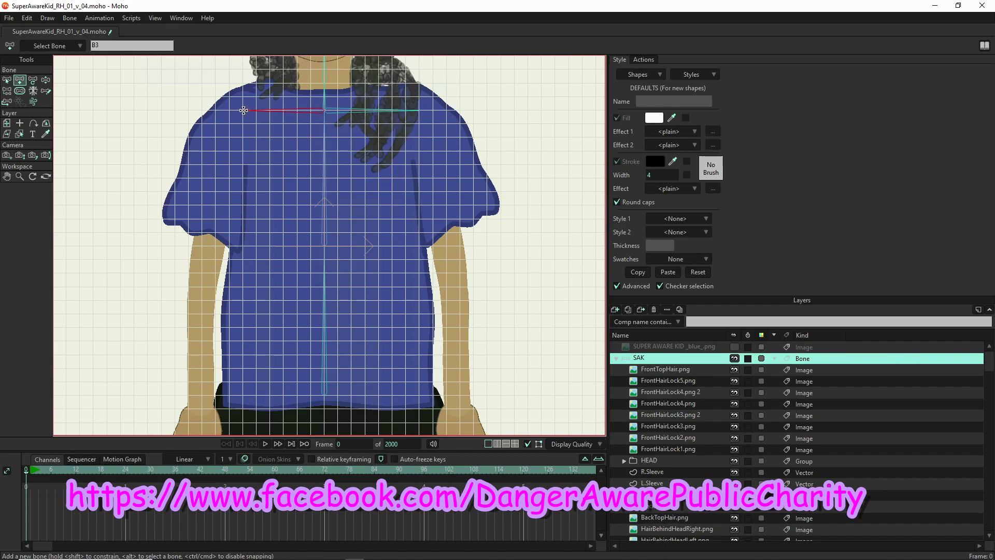
pyautogui.moveTo(243, 110); pyautogui.dragTo(244, 110)
pyautogui.moveTo(243, 108); pyautogui.dragTo(202, 272)
# Add upper arm and forearm bones from the character's left shoulder bone down to the elbow and wrist.
pyautogui.press('z')
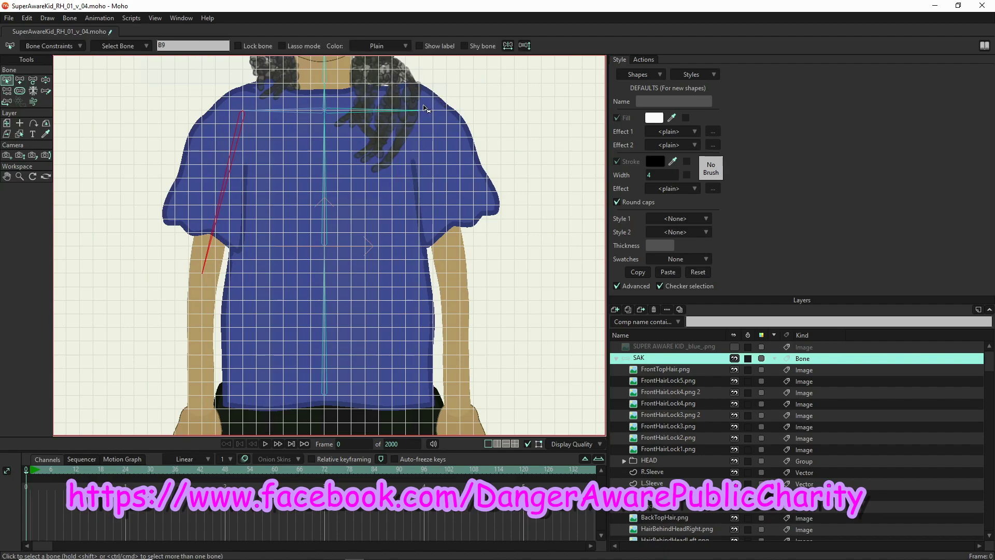
pyautogui.click(413, 117)
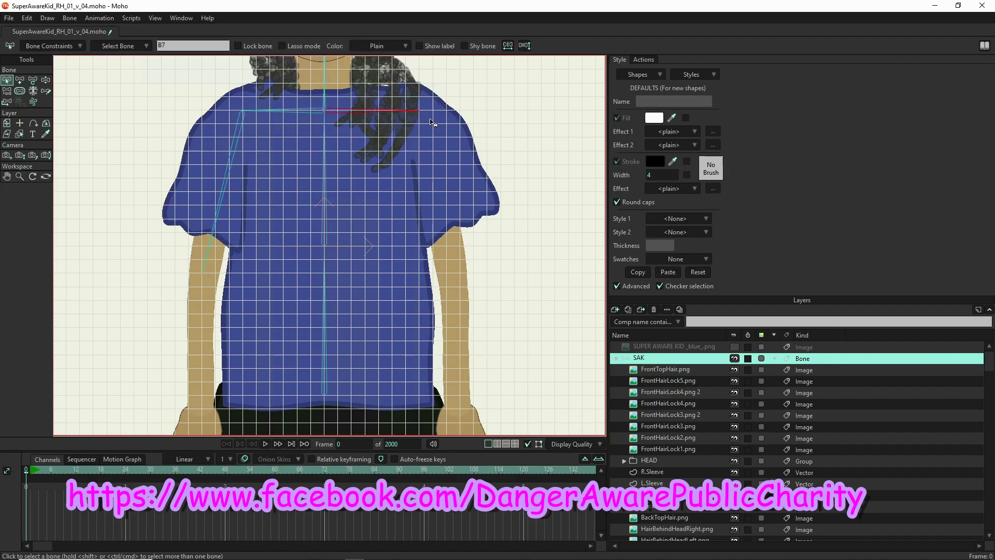
pyautogui.press('a')
pyautogui.moveTo(420, 112); pyautogui.dragTo(459, 409)
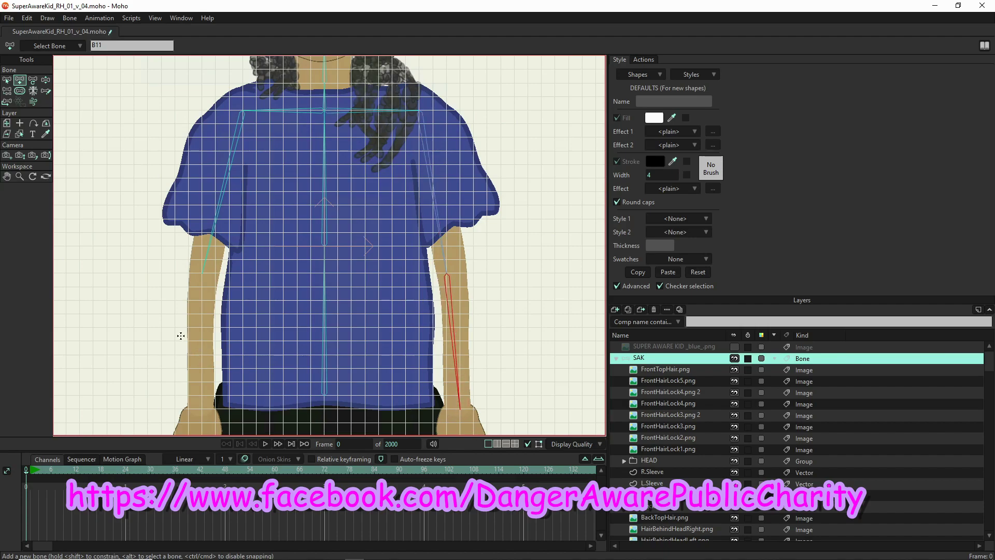
# Add a forearm bone from the character's right upper arm bone, running from the elbow to the wrist.
pyautogui.press('z')
pyautogui.click(214, 234)
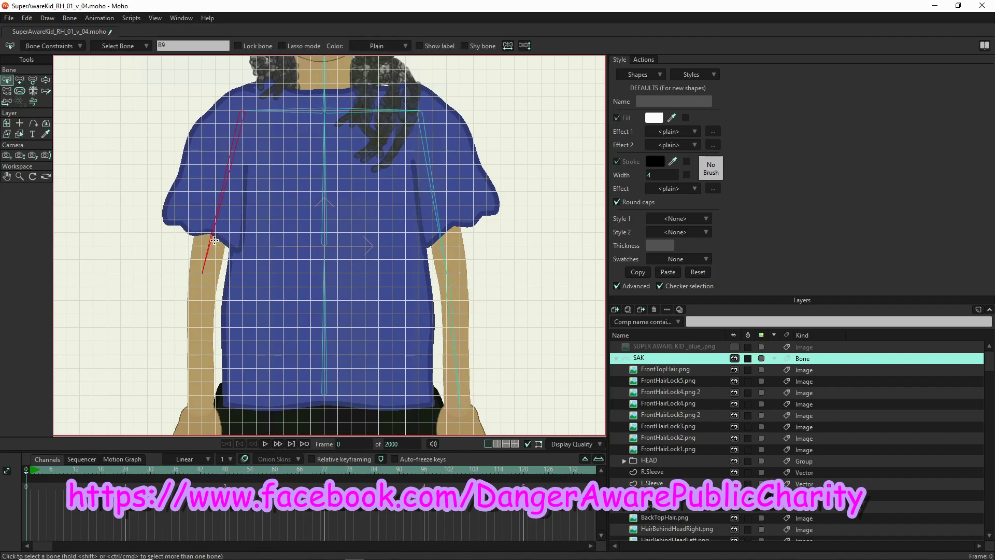
pyautogui.press('a')
pyautogui.moveTo(201, 273); pyautogui.dragTo(200, 406)
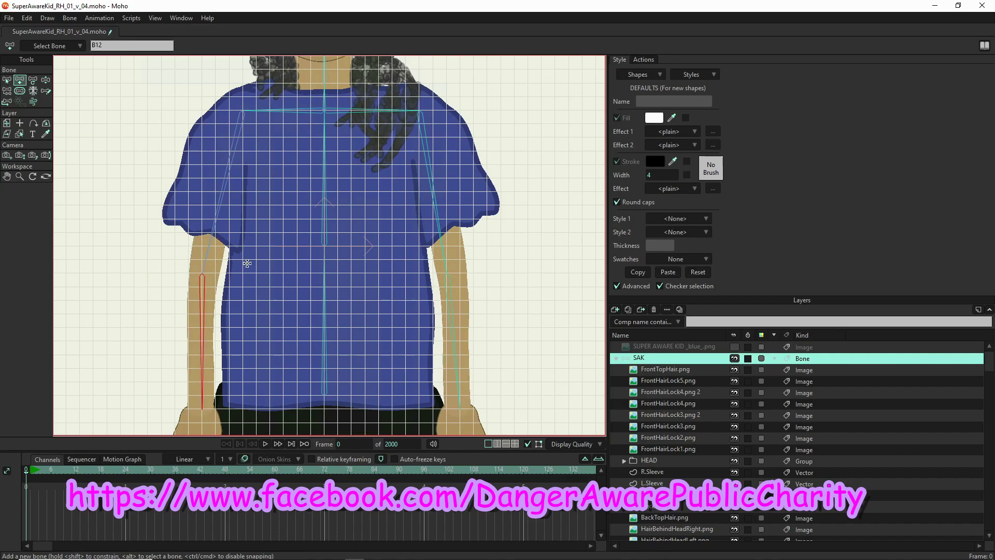
# Add two horizontal hip bones just below the shirt hem, running from the pelvis centre outwards to each hip.
pyautogui.scroll(-1, 247, 258)
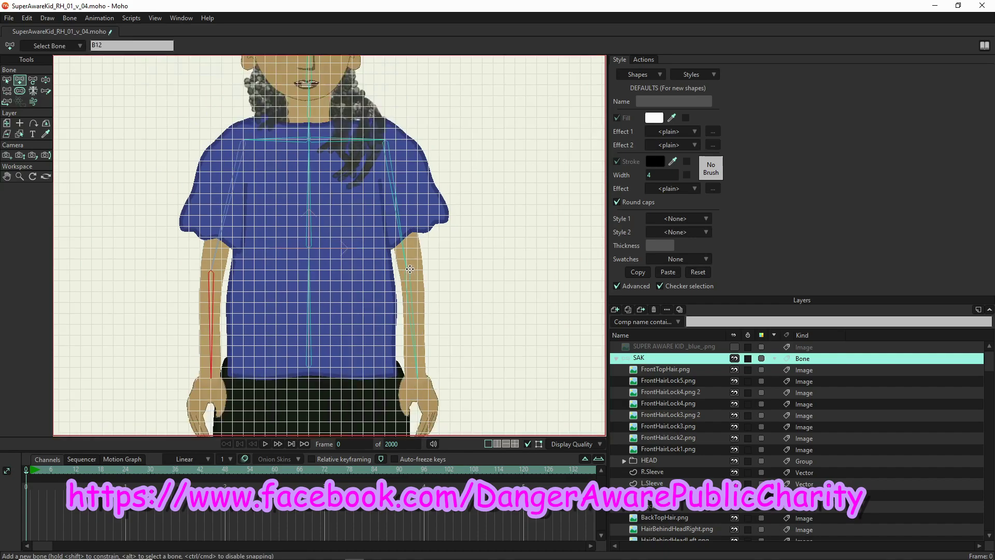
pyautogui.scroll(1, 410, 268)
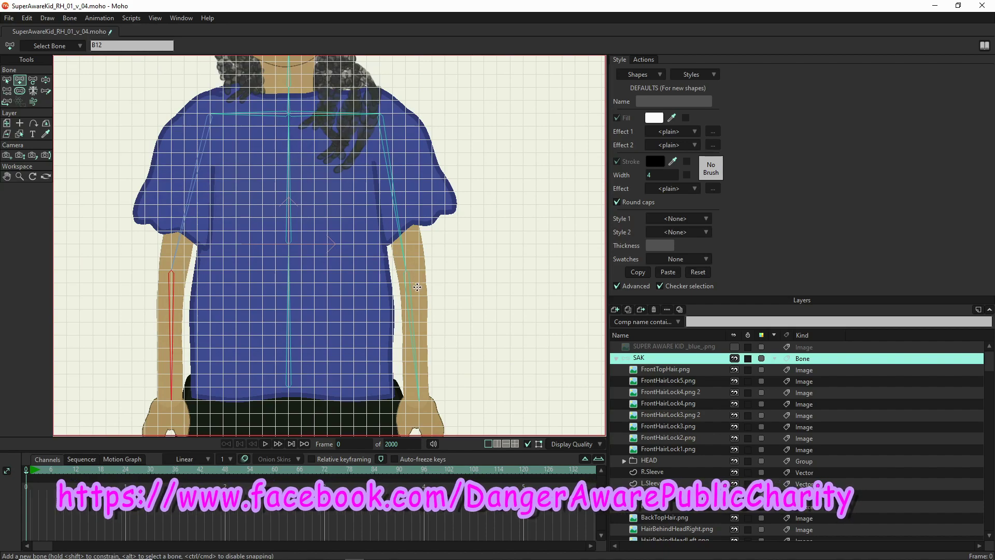
pyautogui.scroll(-1, 414, 275)
pyautogui.scroll(1, 413, 275)
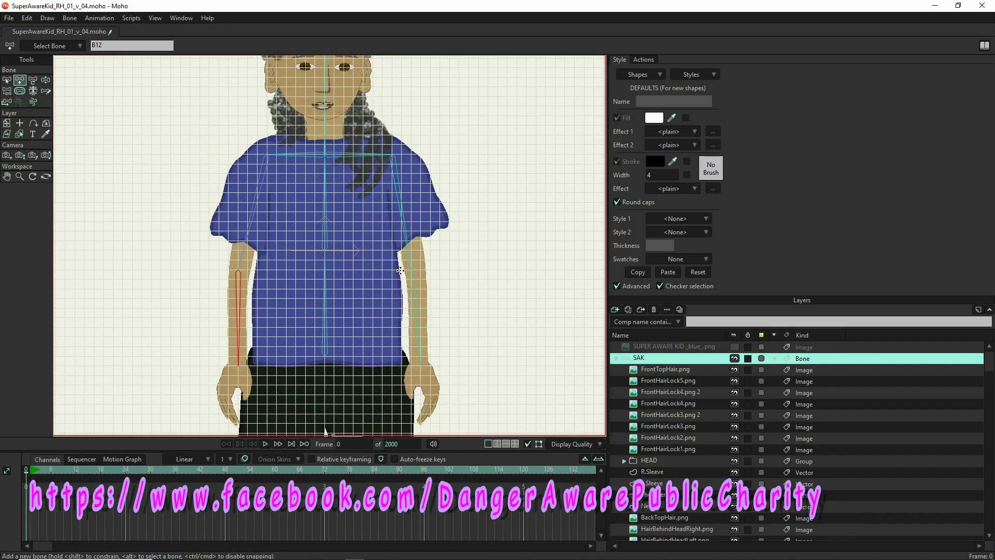
pyautogui.scroll(-1, 303, 229)
pyautogui.scroll(-2, 304, 228)
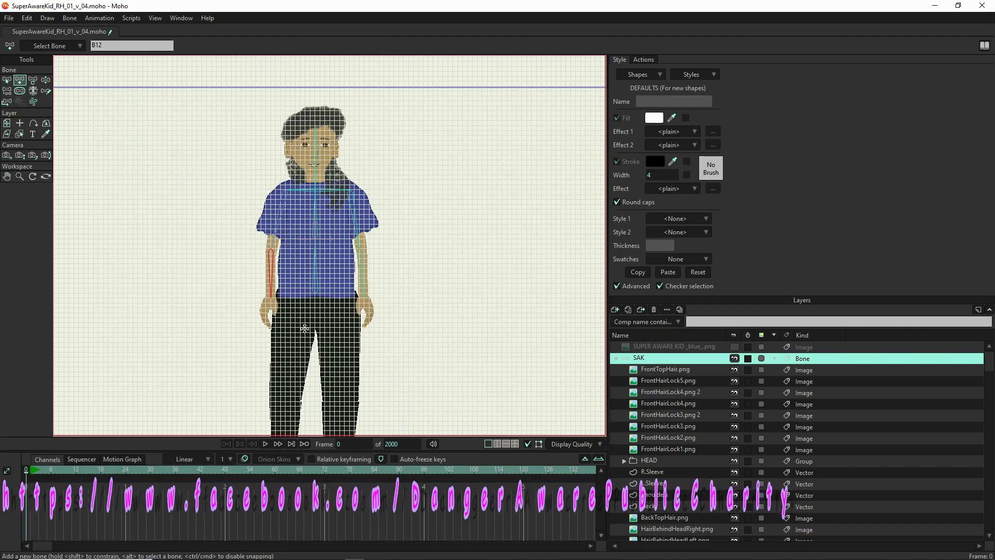
pyautogui.scroll(3, 321, 328)
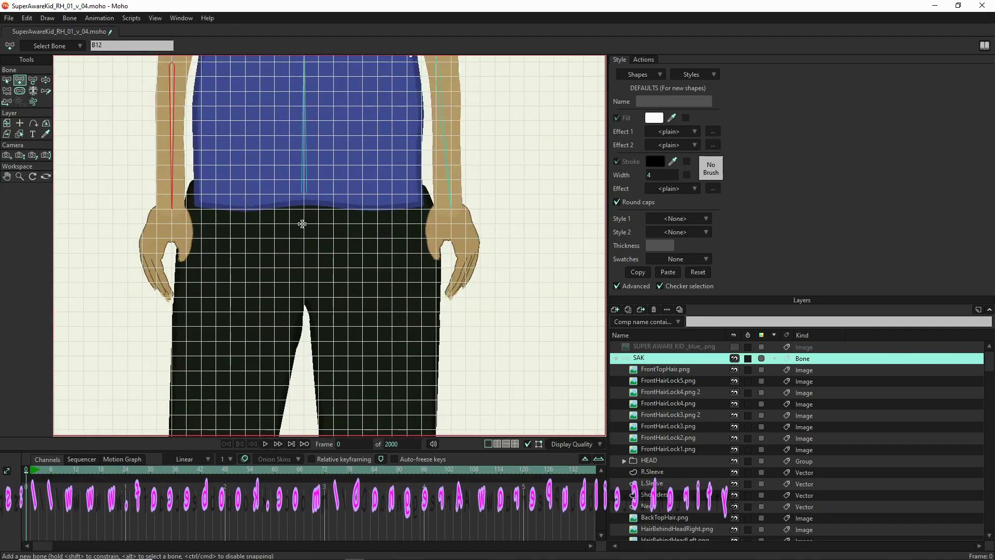
pyautogui.moveTo(305, 223); pyautogui.dragTo(377, 224)
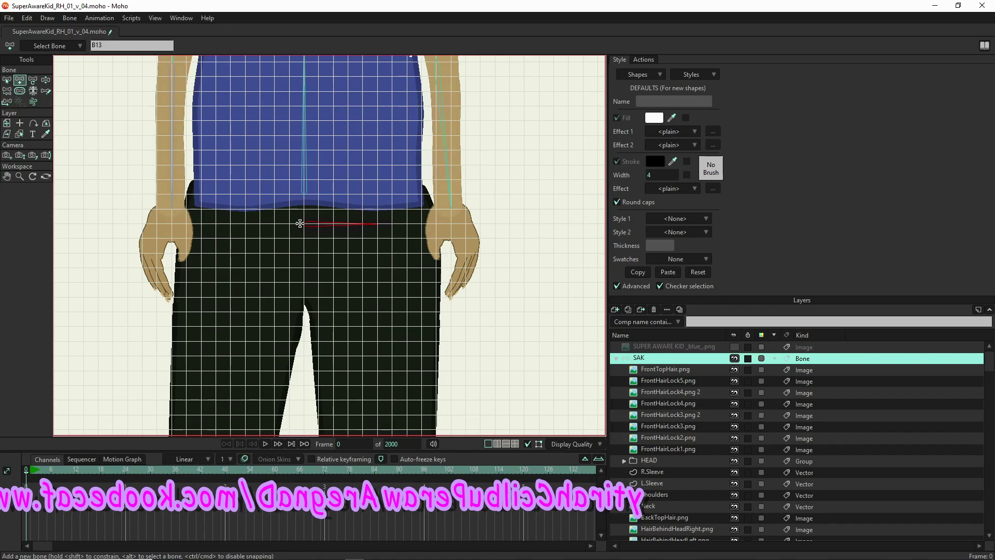
pyautogui.moveTo(308, 224); pyautogui.dragTo(232, 224)
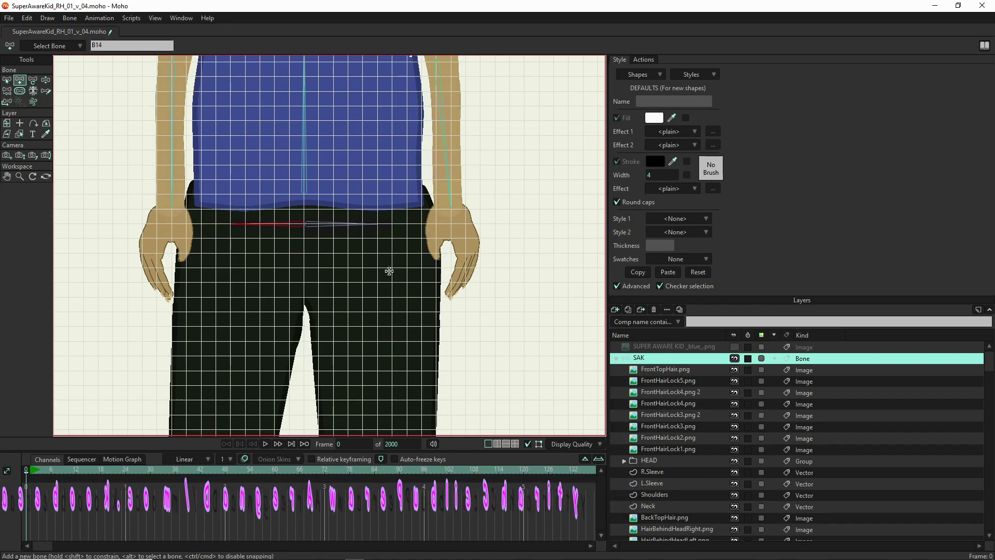
# Add a thigh bone from the outer end of the character's right hip bone down to the knee.
pyautogui.scroll(-4, 373, 109)
pyautogui.scroll(3, 373, 109)
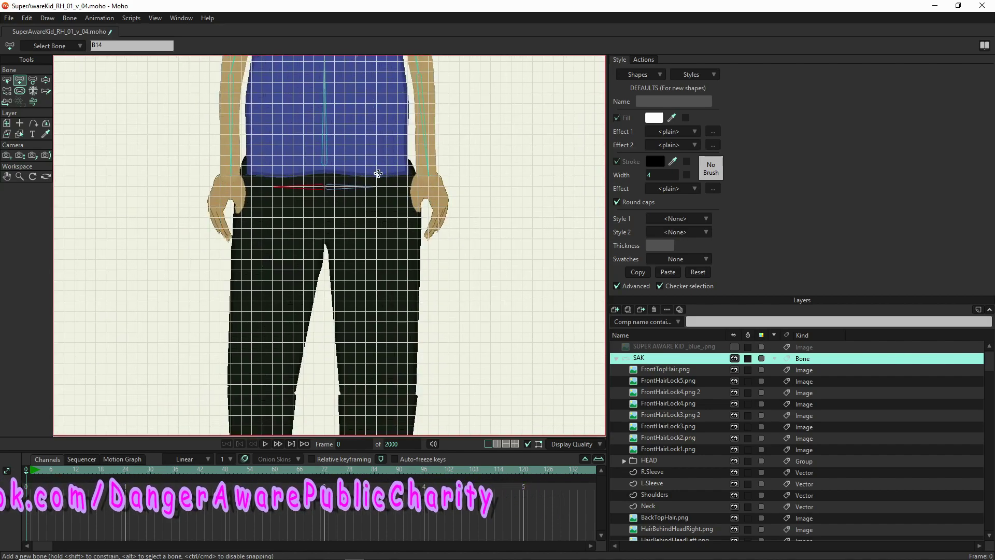
pyautogui.scroll(-1, 365, 171)
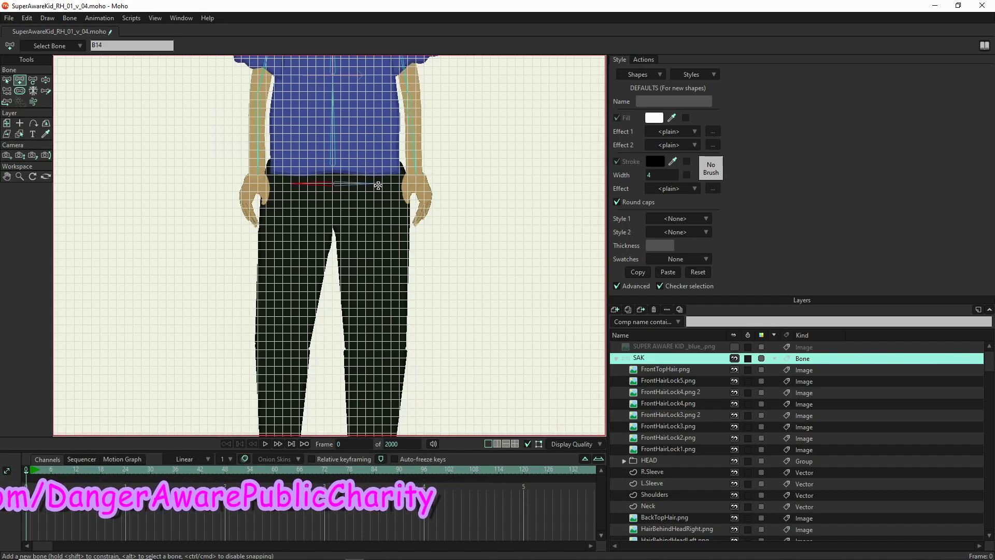
pyautogui.moveTo(293, 182); pyautogui.dragTo(283, 348)
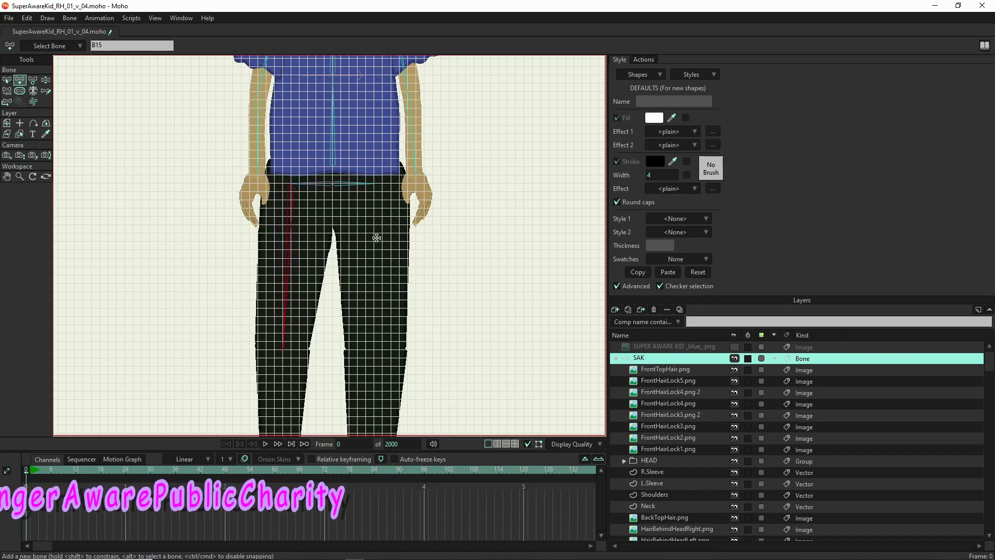
# Add a thigh bone from the outer end of the character's left hip bone straight down to the knee.
pyautogui.press('z')
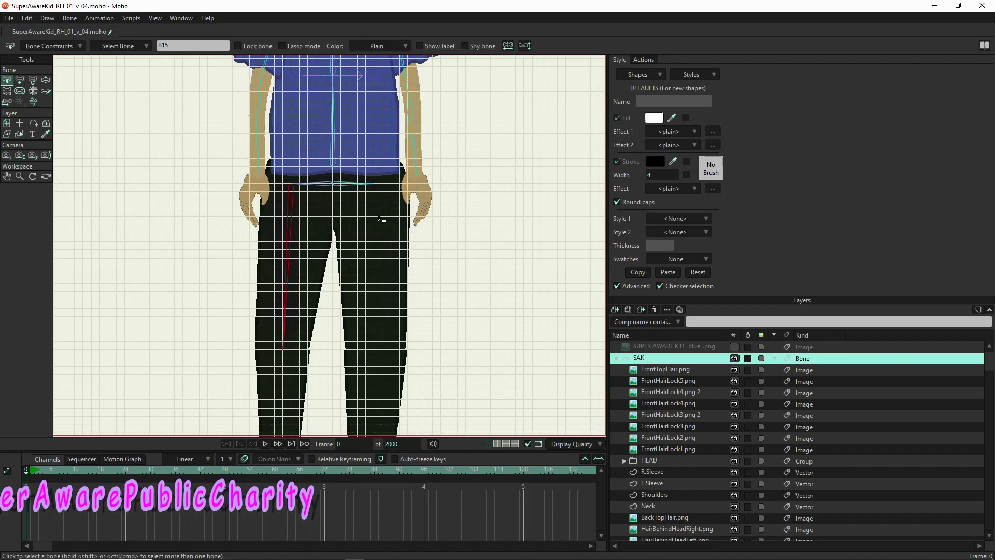
pyautogui.click(365, 187)
pyautogui.press('a')
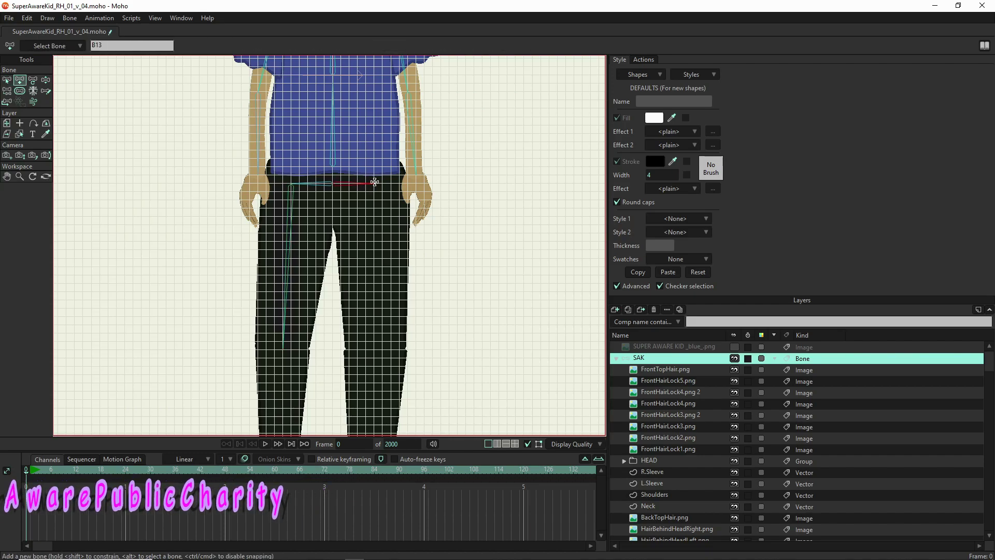
pyautogui.moveTo(373, 249); pyautogui.dragTo(374, 348)
# Add a shin bone from the character's left knee to the ankle and a foot bone down the shoe.
pyautogui.scroll(-5, 384, 252)
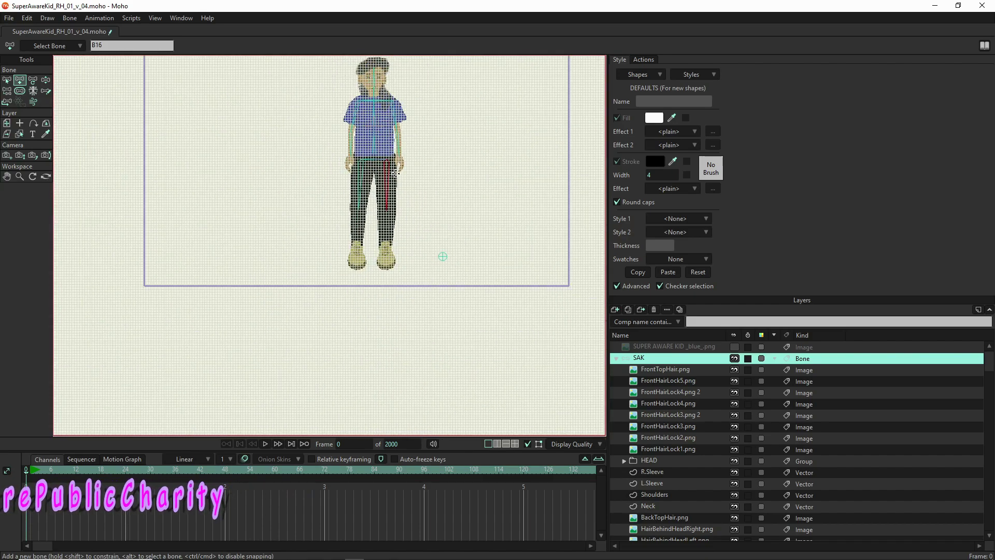
pyautogui.scroll(5, 390, 288)
pyautogui.scroll(1, 366, 143)
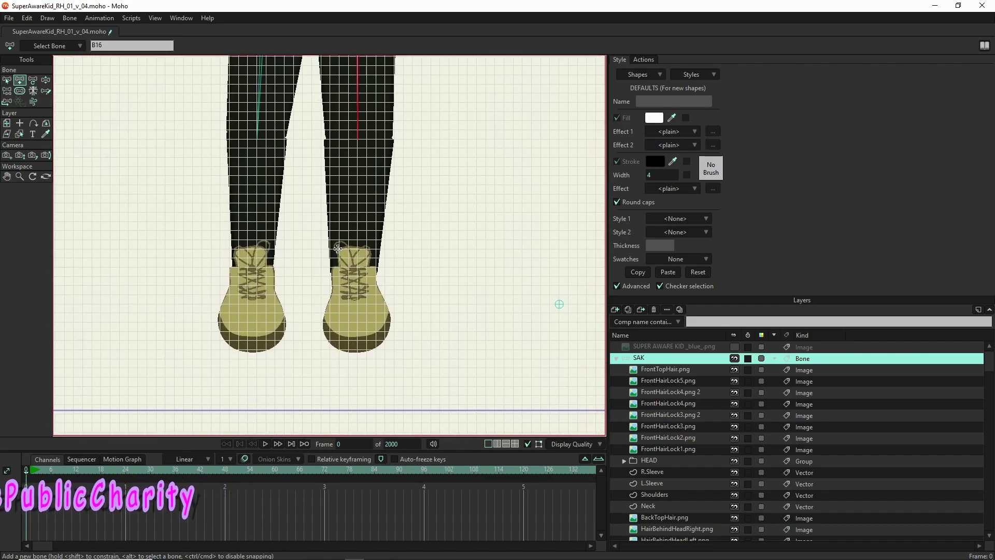
pyautogui.moveTo(354, 140); pyautogui.dragTo(354, 279)
pyautogui.moveTo(353, 280); pyautogui.dragTo(355, 331)
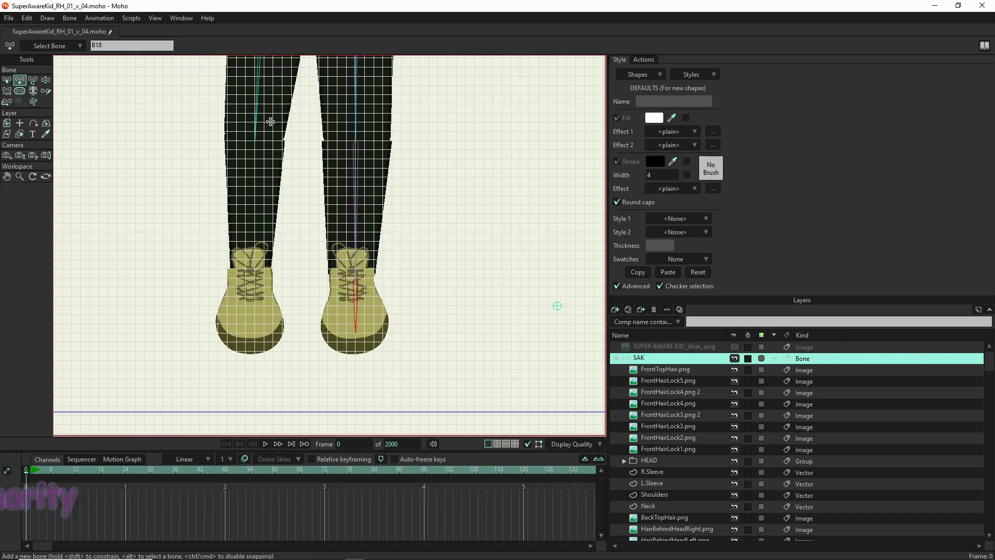
# Add a shin bone from the character's right knee to the ankle and a foot bone down the shoe.
pyautogui.keyDown('alt'); pyautogui.click(261, 124); pyautogui.keyUp('alt')
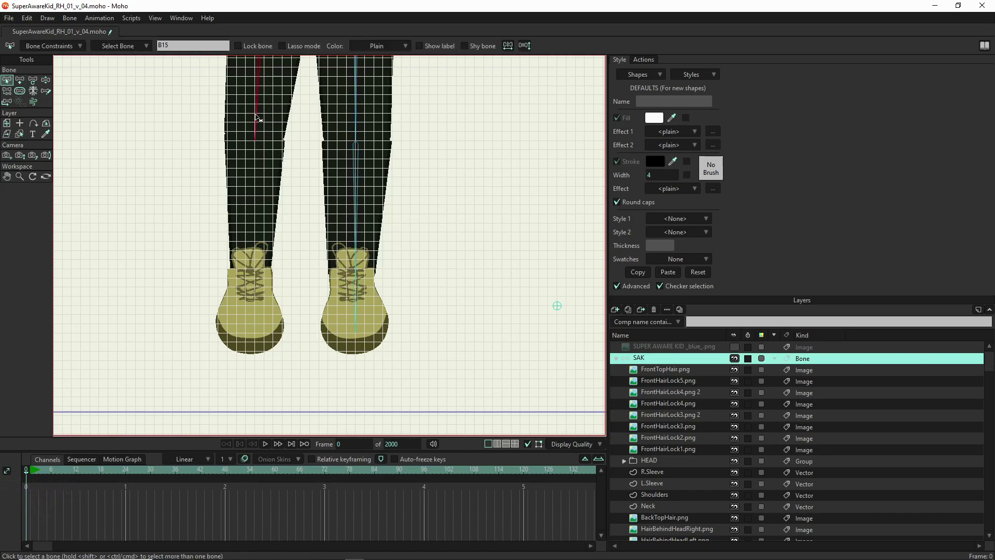
pyautogui.moveTo(254, 144); pyautogui.dragTo(252, 275)
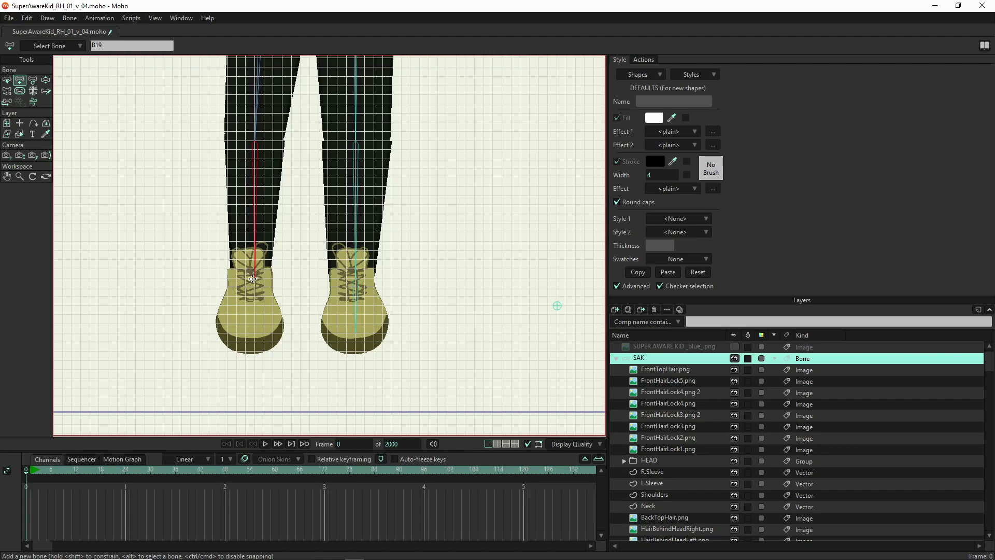
pyautogui.moveTo(253, 279); pyautogui.dragTo(253, 338)
pyautogui.scroll(-5, 257, 338)
pyautogui.scroll(5, 293, 162)
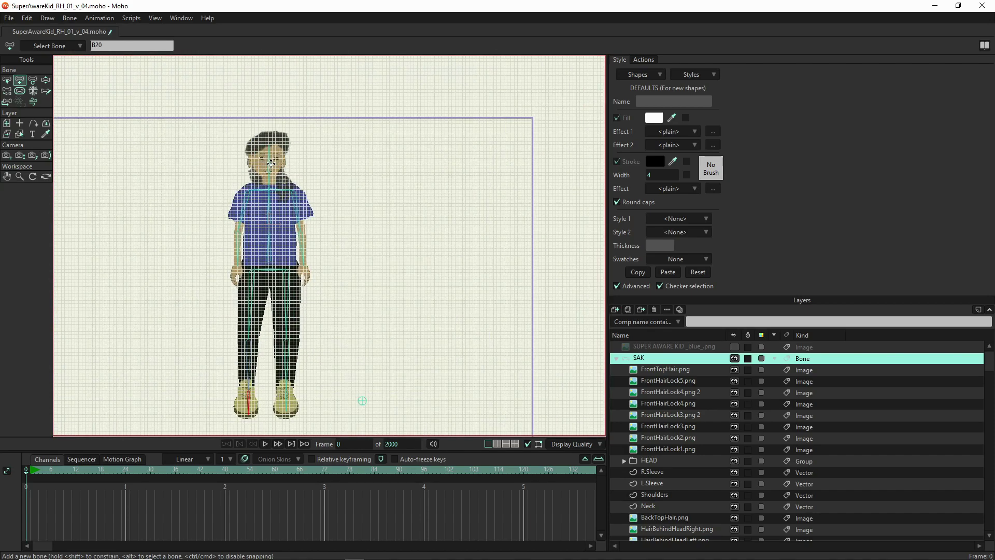
# Turn off the canvas grid.
pyautogui.moveTo(292, 387); pyautogui.dragTo(329, 293)
pyautogui.scroll(-4, 326, 275)
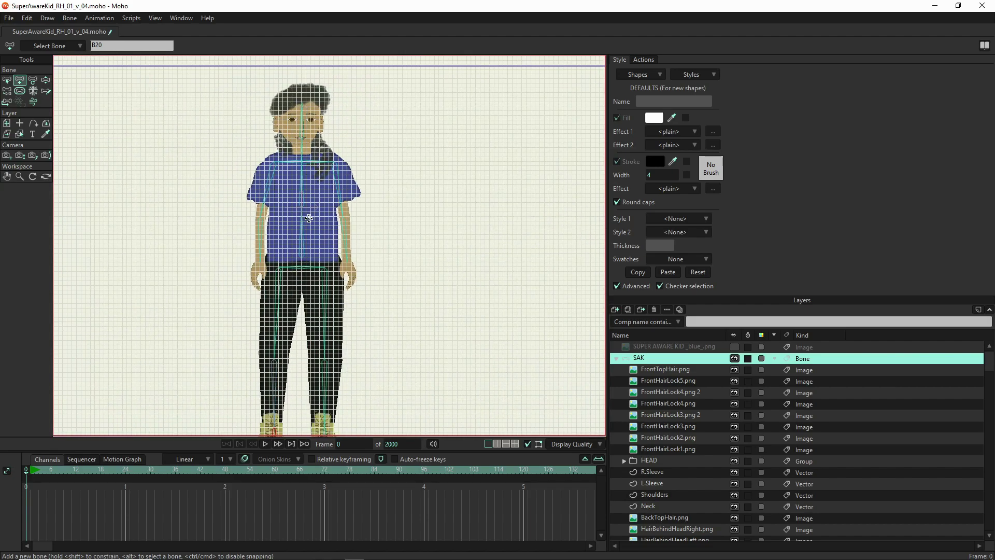
pyautogui.scroll(2, 373, 265)
pyautogui.scroll(5, 339, 272)
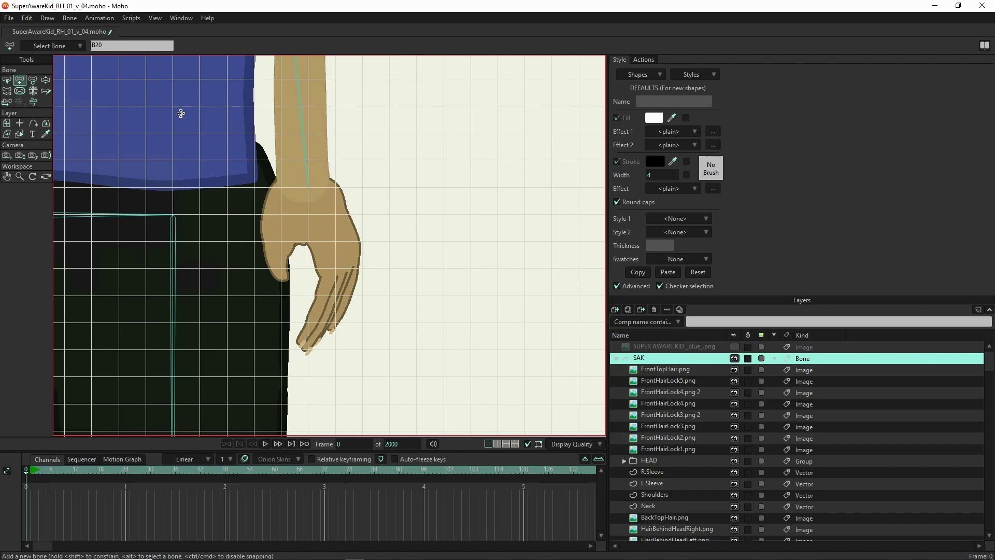
pyautogui.click(151, 19)
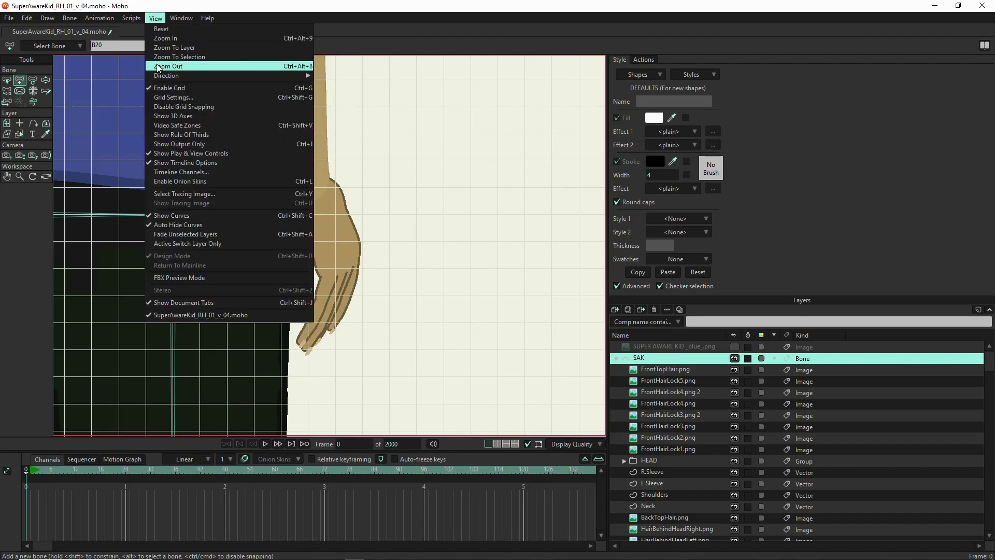
pyautogui.click(158, 89)
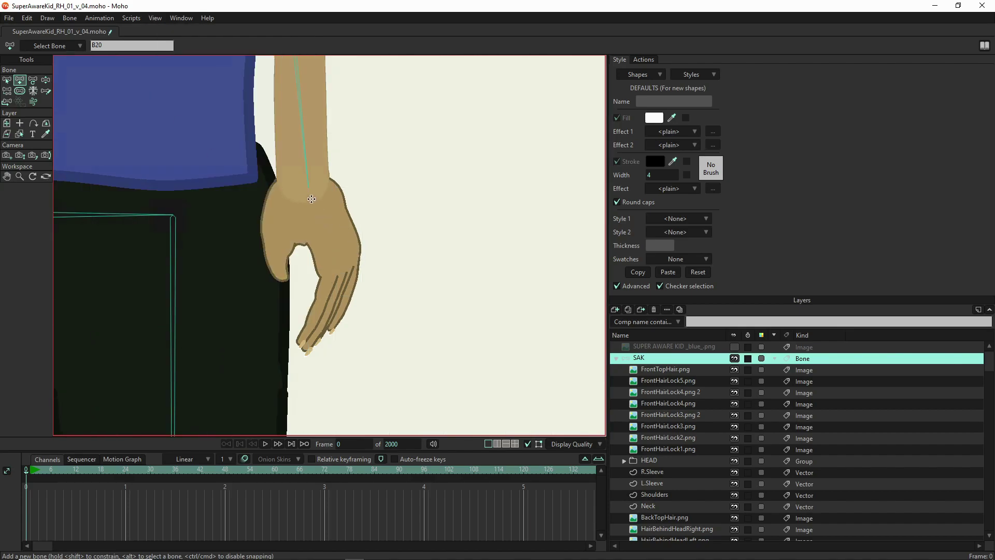
# Extend the character's left upper arm bone so its tip reaches down to the elbow.
pyautogui.scroll(-6, 306, 208)
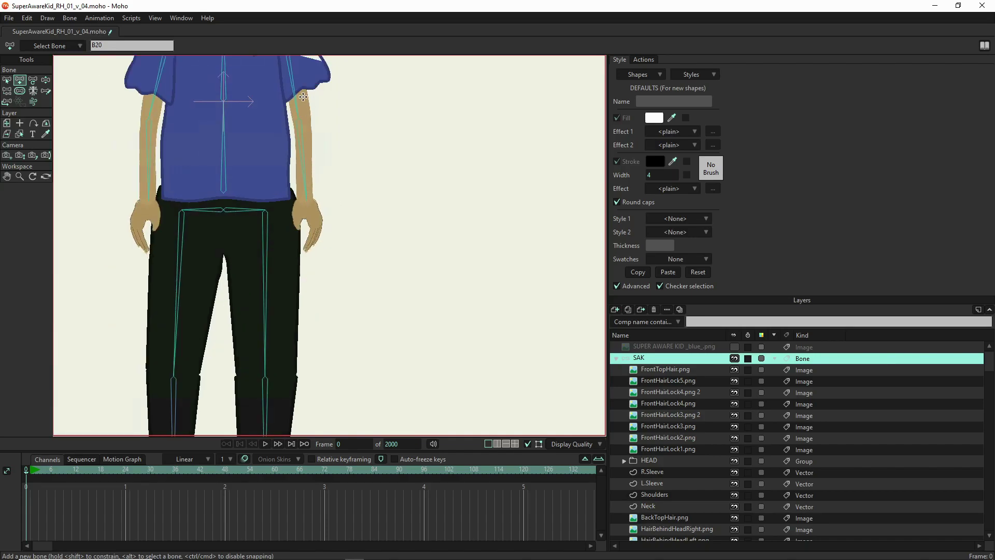
pyautogui.scroll(6, 296, 90)
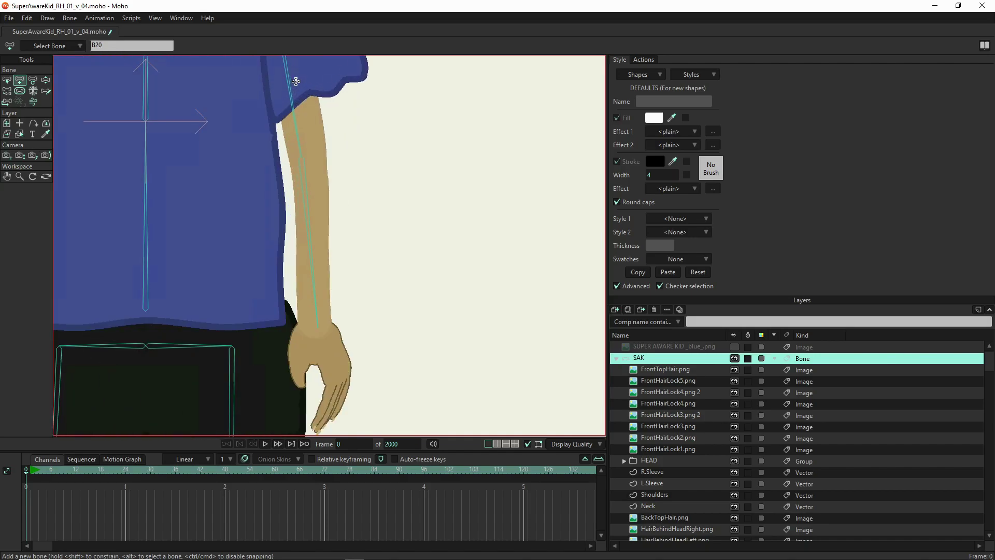
pyautogui.click(33, 80)
pyautogui.moveTo(300, 168); pyautogui.dragTo(311, 168)
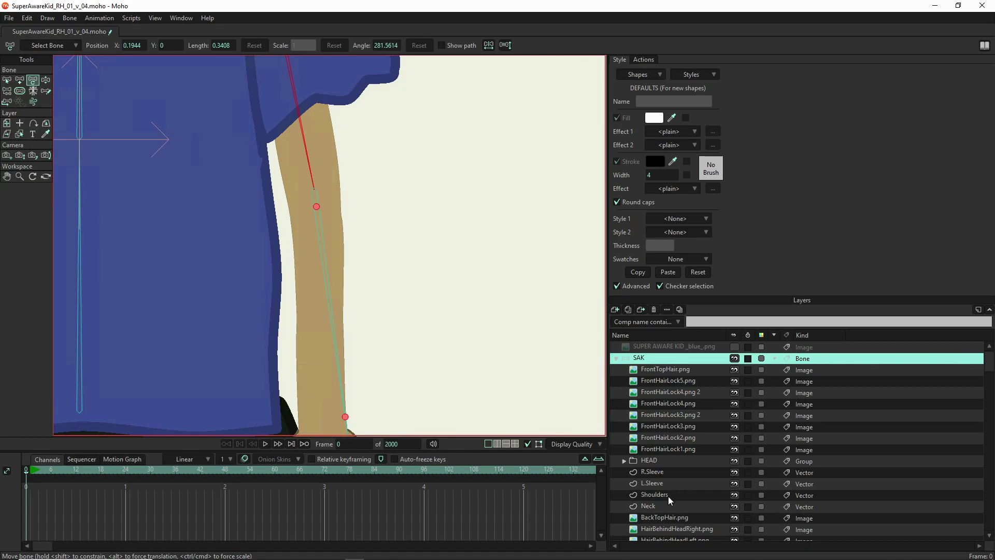
# Draw a circle in the Pants style over the elbow on the L.Arm group's Forearm layer.
pyautogui.scroll(-4, 669, 510)
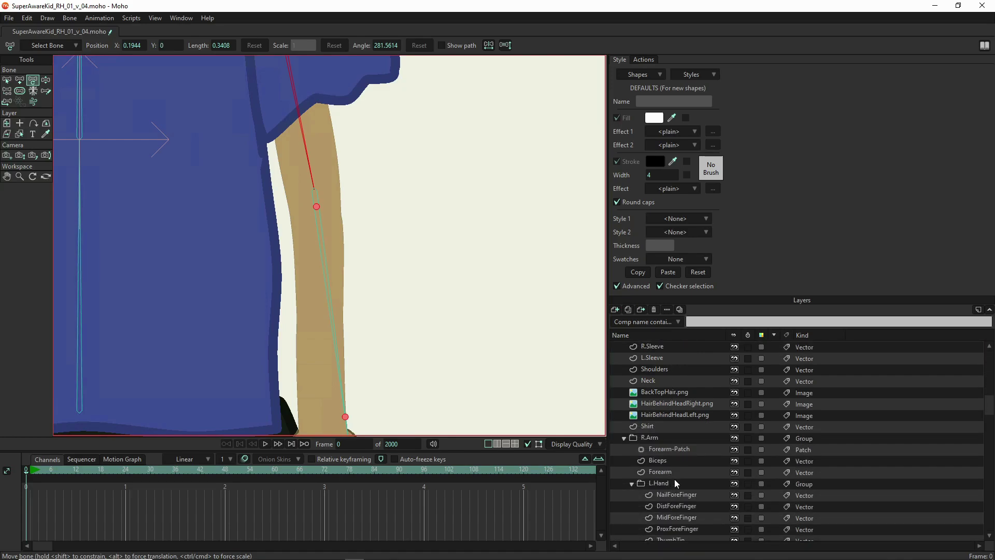
pyautogui.click(675, 471)
pyautogui.scroll(-8, 658, 474)
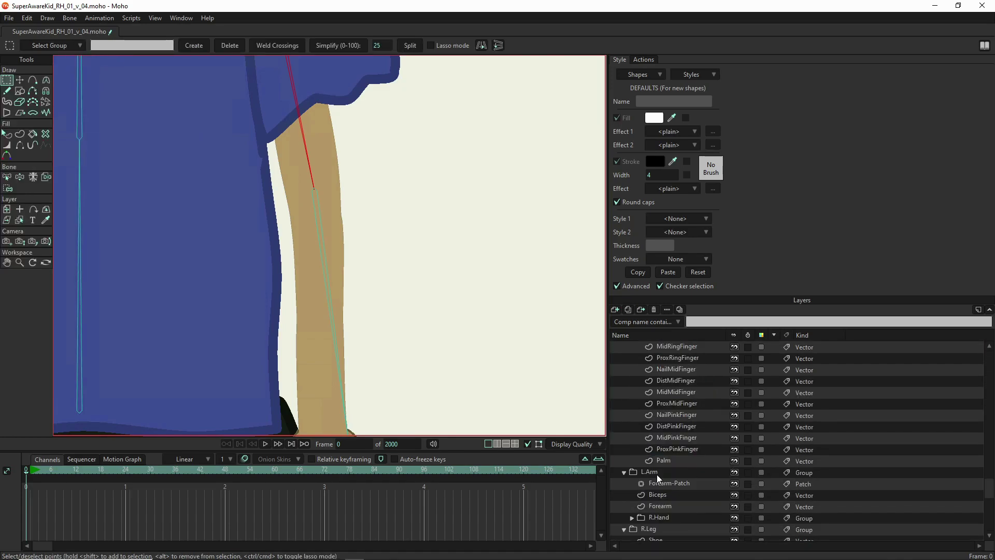
pyautogui.click(678, 505)
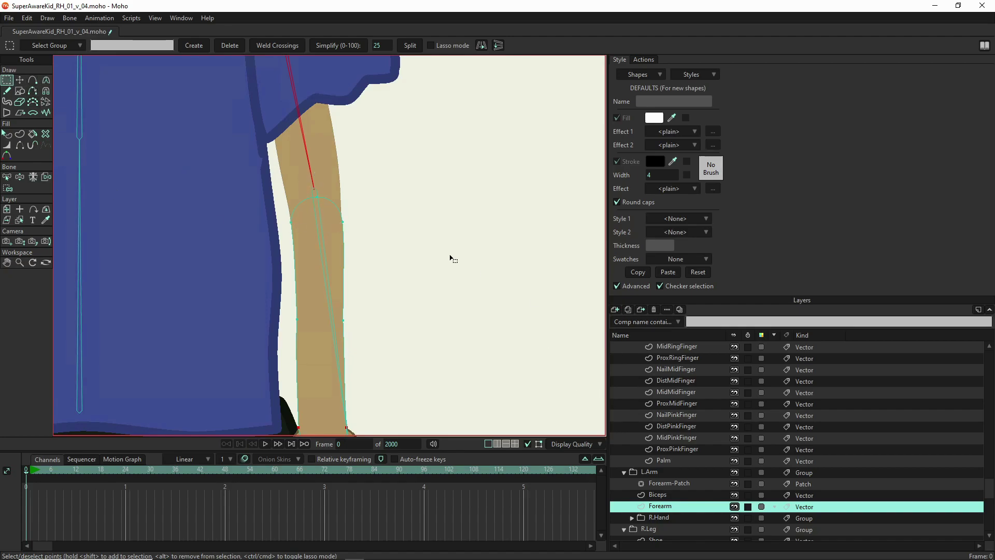
pyautogui.press('r')
pyautogui.click(692, 75)
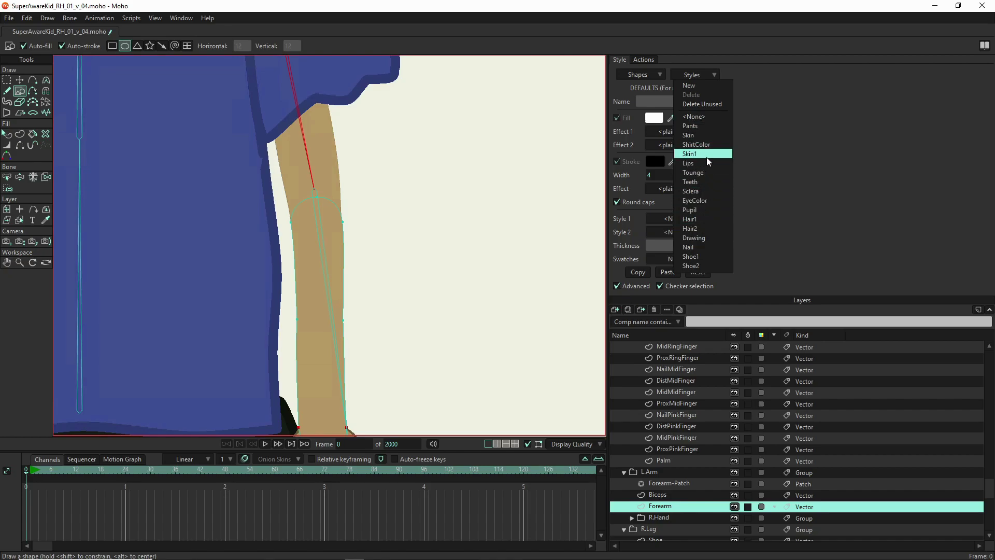
pyautogui.click(704, 127)
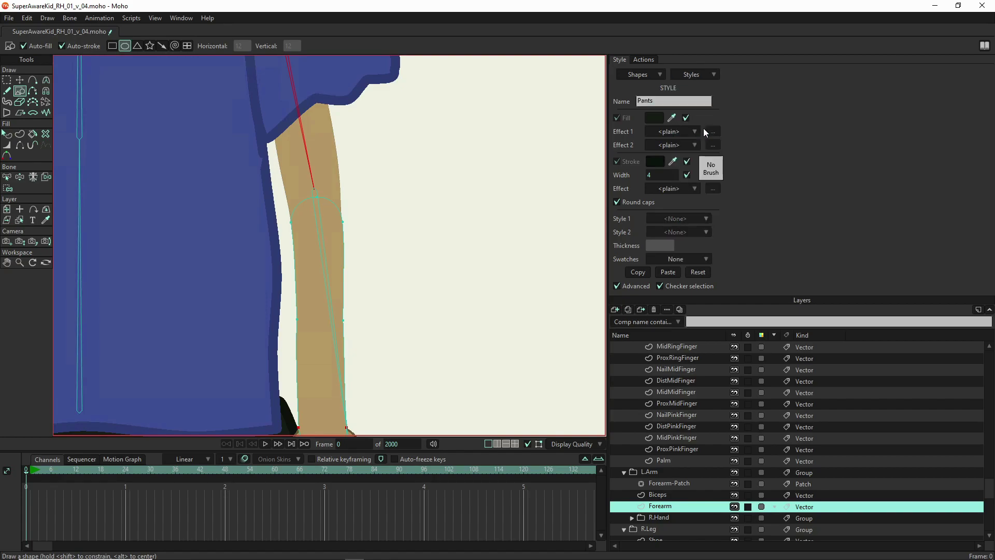
pyautogui.moveTo(288, 194)
pyautogui.mouseDown()
pyautogui.moveTo(339, 240)
pyautogui.moveTo(340, 254)
pyautogui.mouseUp()
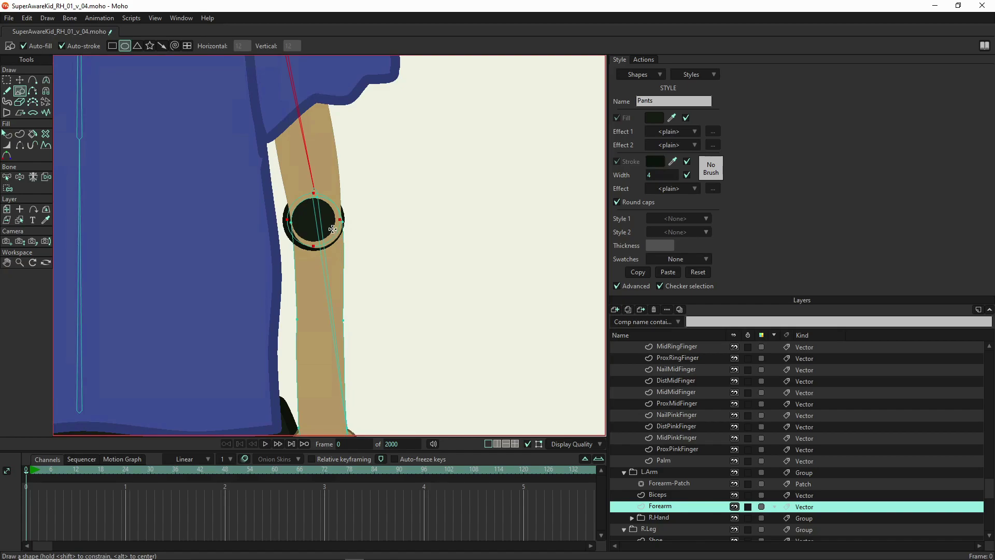
# Fit the circle to the forearm's rounded elbow end, then shrink it about its centre into a small marker.
pyautogui.press('t')
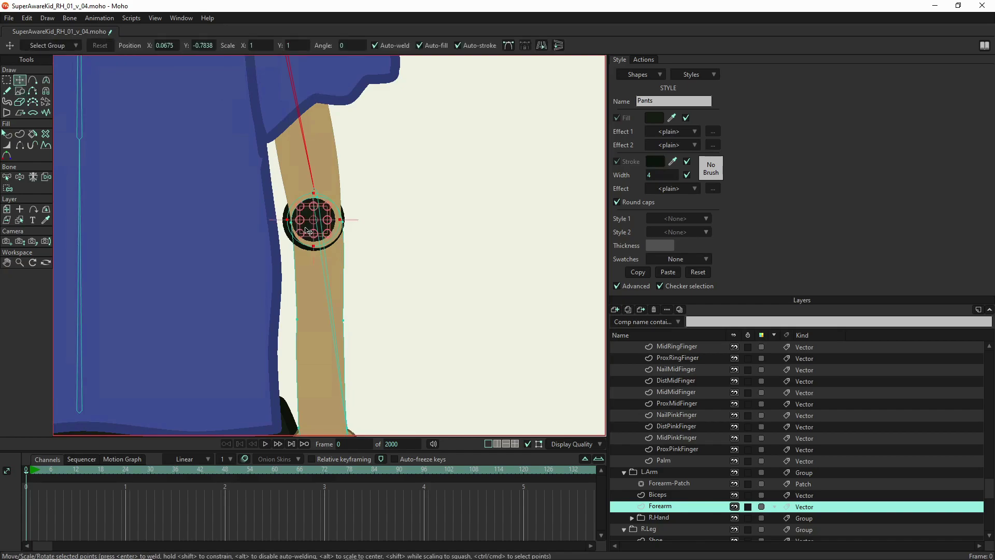
pyautogui.moveTo(305, 229); pyautogui.dragTo(310, 233)
pyautogui.scroll(3, 310, 232)
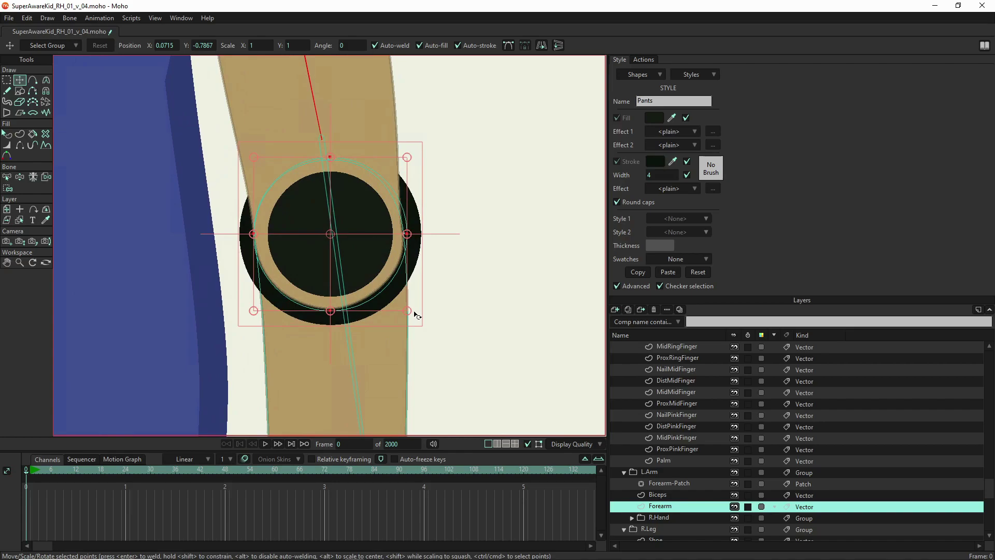
pyautogui.moveTo(408, 314); pyautogui.dragTo(345, 255)
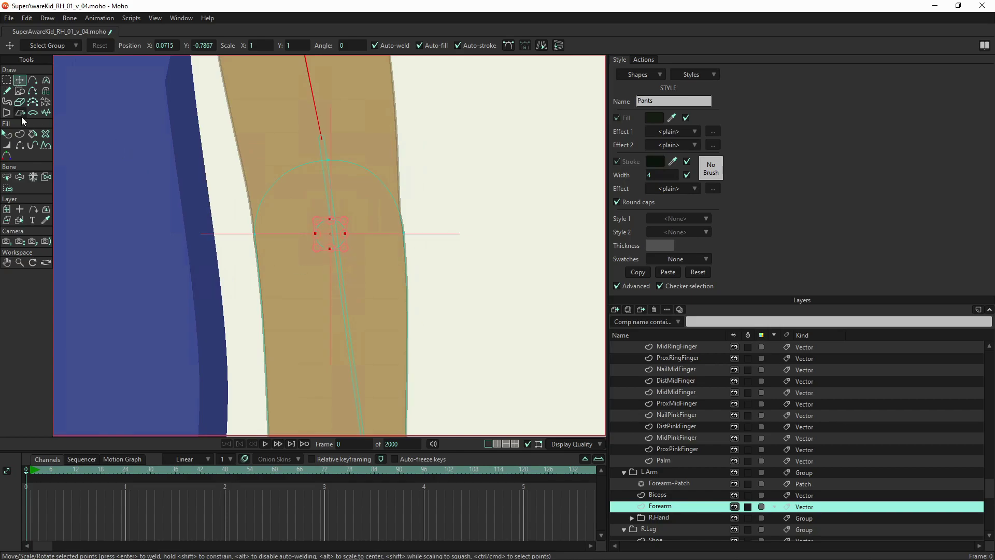
# On the SAK layer, move the left upper arm bone's tip and the forearm bone's base onto the elbow marker.
pyautogui.scroll(5, 672, 401)
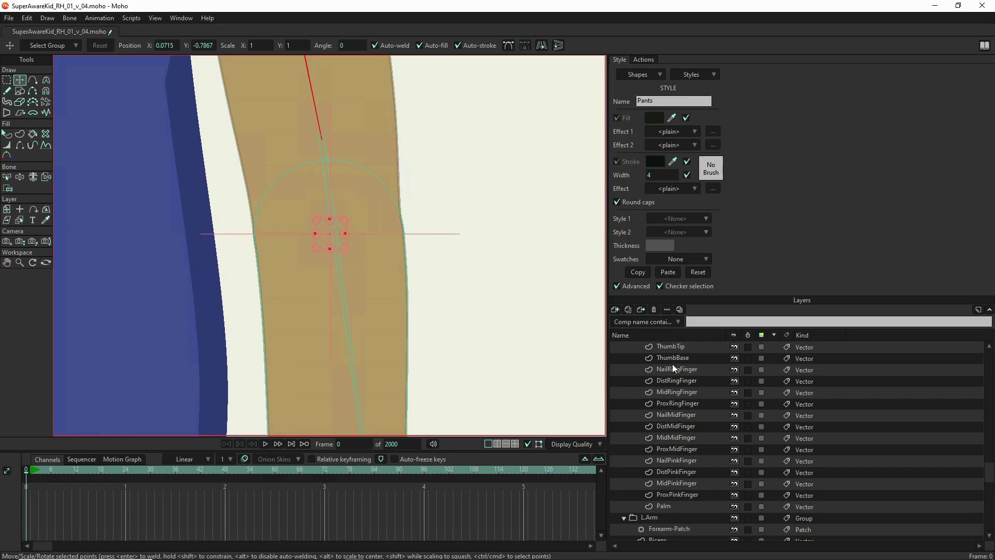
pyautogui.scroll(5, 661, 350)
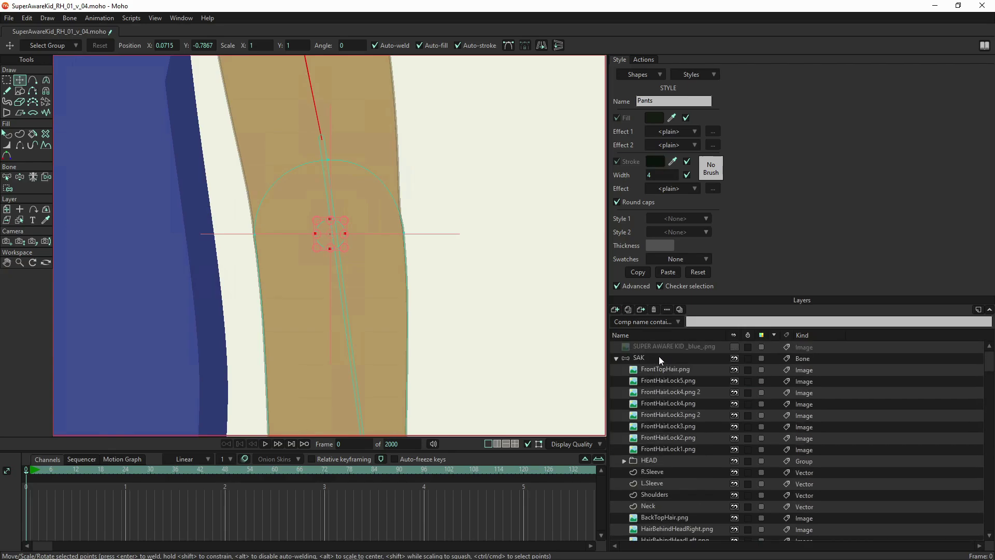
pyautogui.click(658, 357)
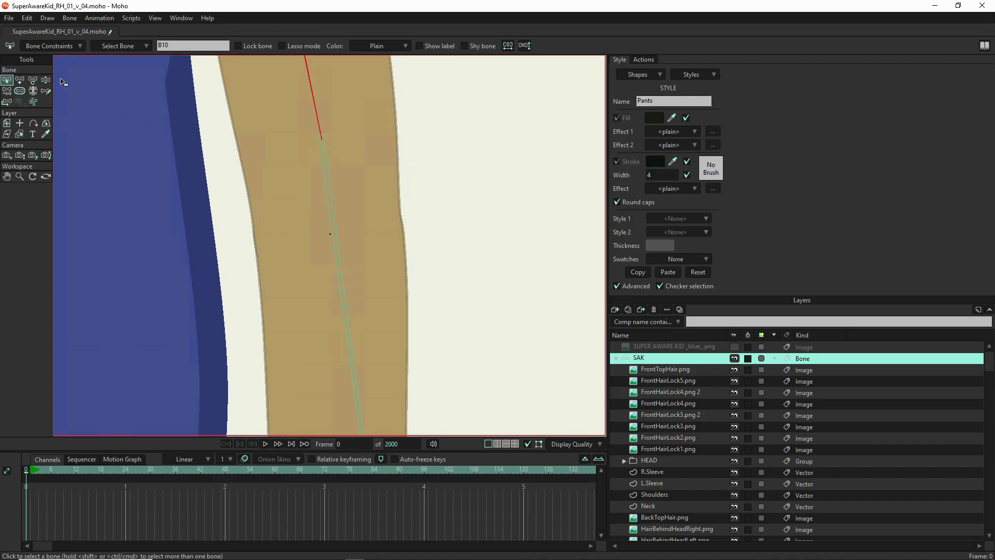
pyautogui.click(32, 80)
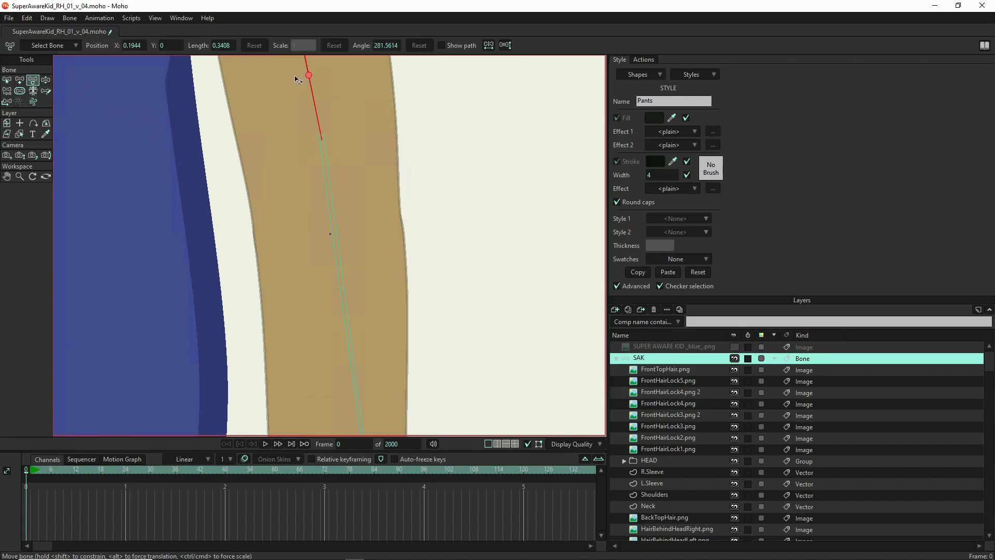
pyautogui.moveTo(309, 77); pyautogui.dragTo(318, 173)
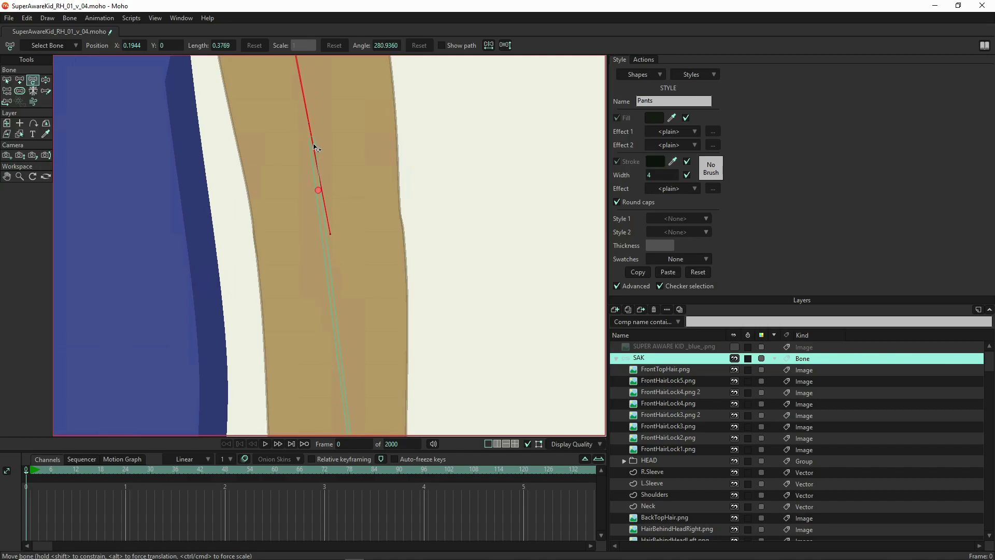
pyautogui.moveTo(319, 194); pyautogui.dragTo(333, 288)
# Move the tip of the character's left forearm bone to the middle of the wrist.
pyautogui.scroll(-8, 347, 120)
pyautogui.scroll(3, 364, 252)
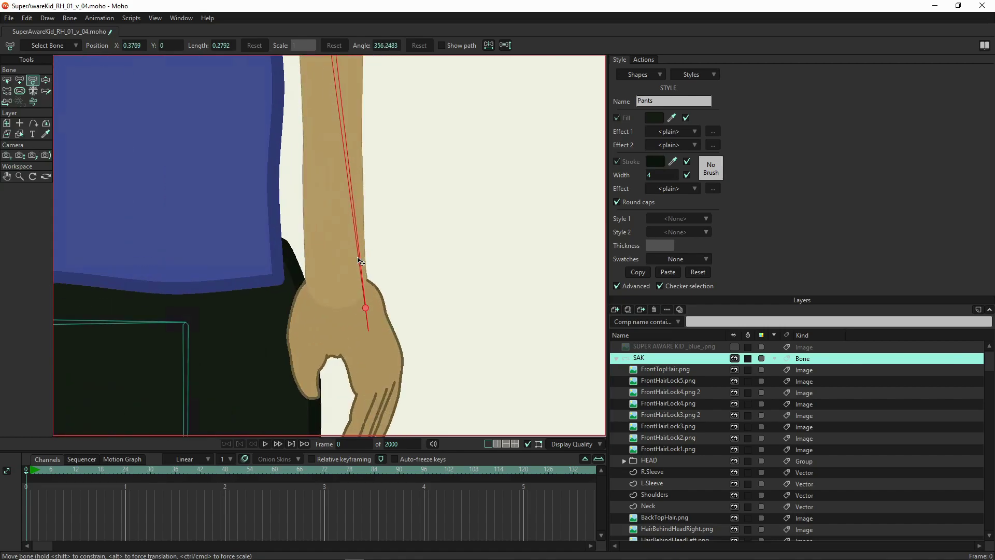
pyautogui.moveTo(365, 309); pyautogui.dragTo(337, 259)
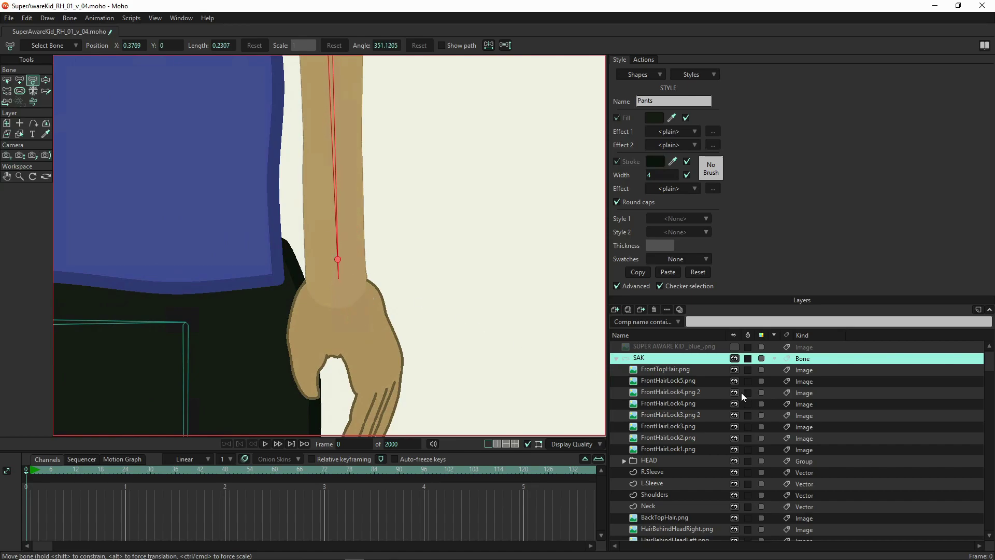
# Move the small circle marker on the L.Arm group's Forearm layer from the elbow down to the wrist.
pyautogui.scroll(-3, 539, 346)
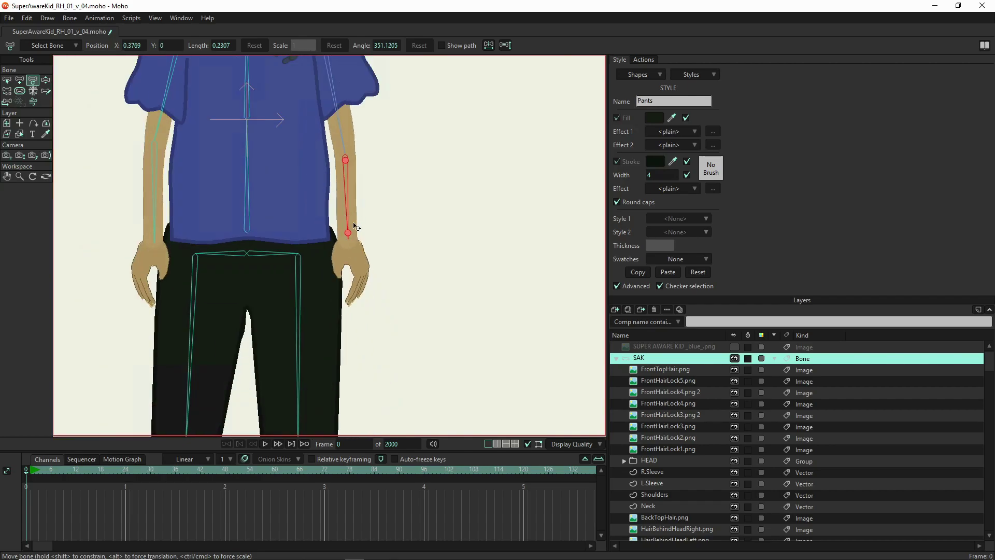
pyautogui.scroll(-10, 685, 503)
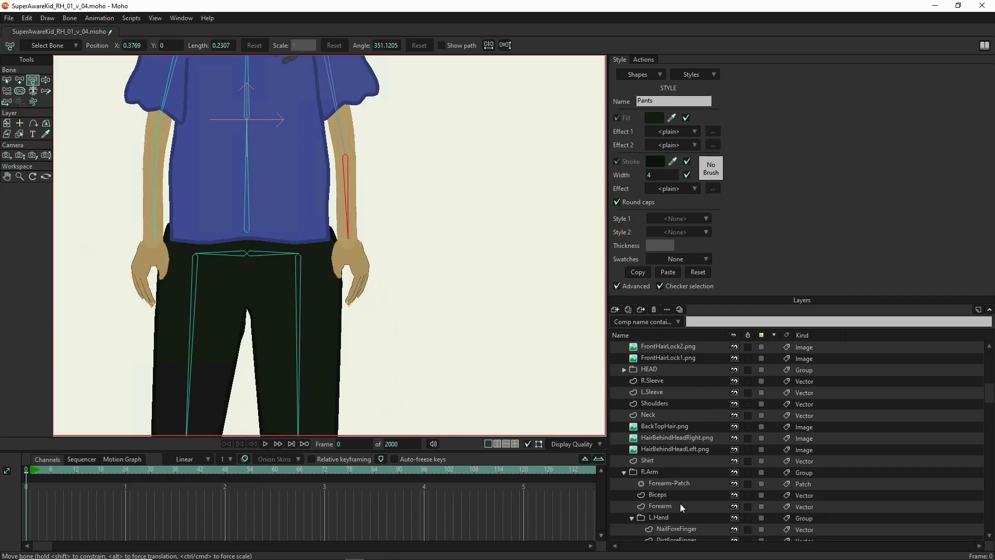
pyautogui.click(670, 438)
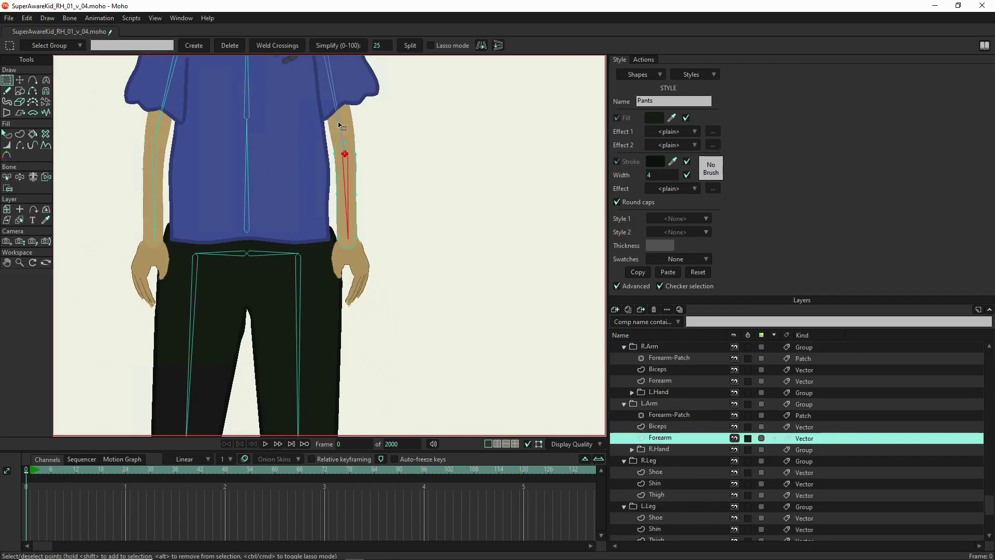
pyautogui.scroll(5, 339, 125)
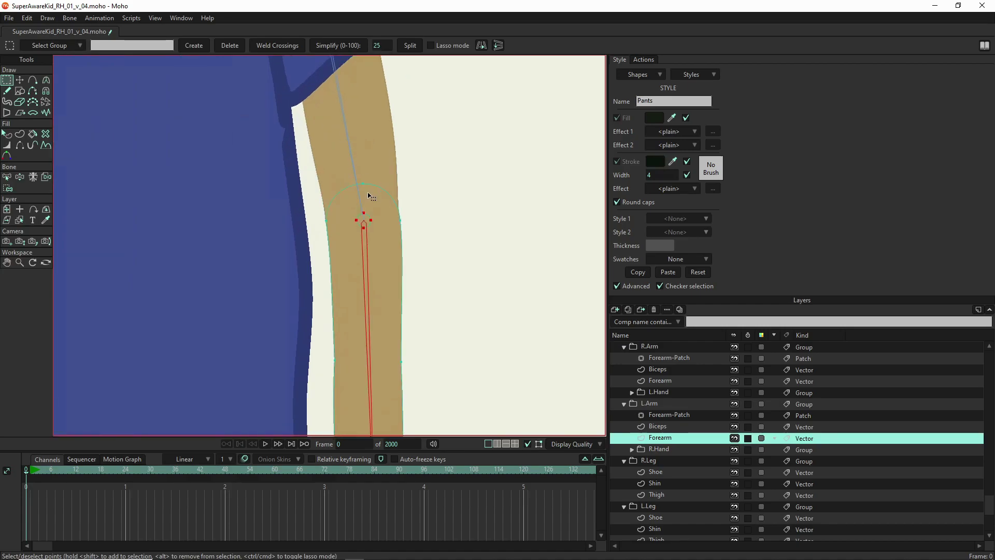
pyautogui.moveTo(385, 206); pyautogui.dragTo(347, 248)
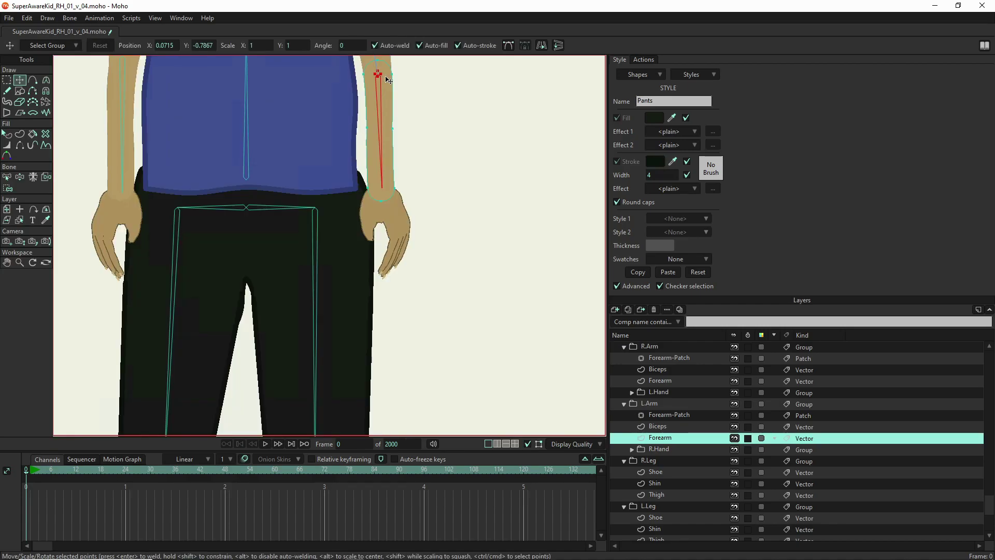
pyautogui.moveTo(388, 80); pyautogui.dragTo(390, 201)
# Enlarge the marker circle and align it with the rounded wrist end of the forearm shape.
pyautogui.scroll(6, 389, 201)
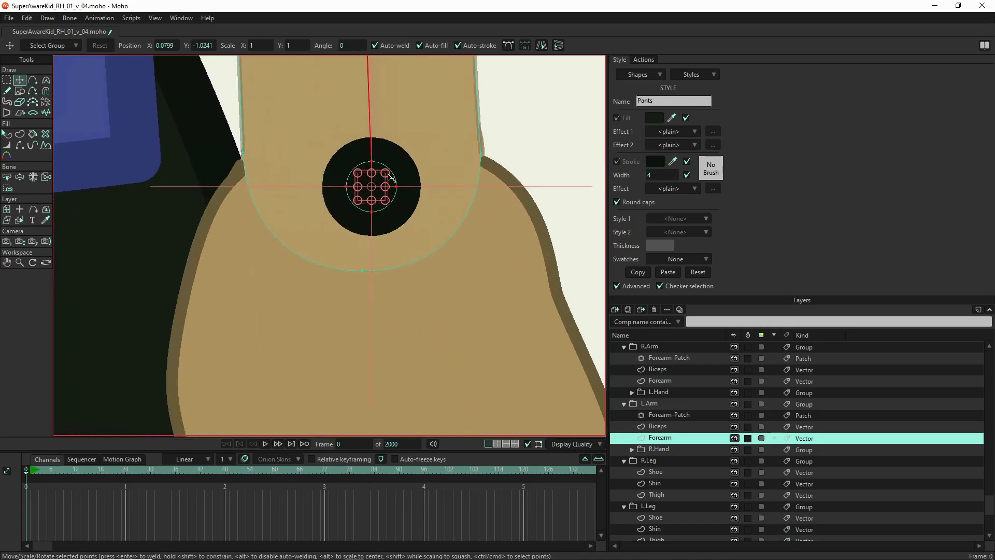
pyautogui.moveTo(386, 174); pyautogui.dragTo(451, 142)
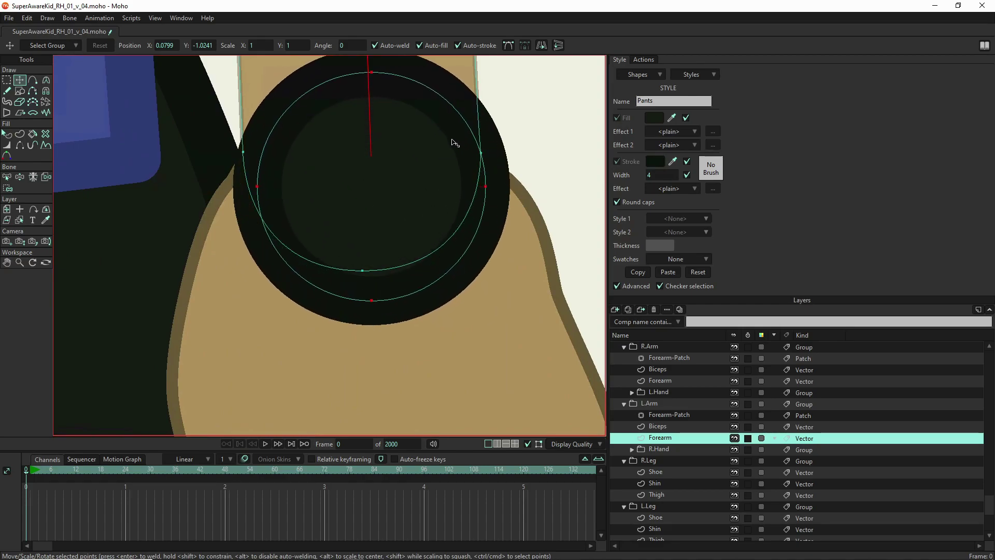
pyautogui.moveTo(406, 190); pyautogui.dragTo(402, 165)
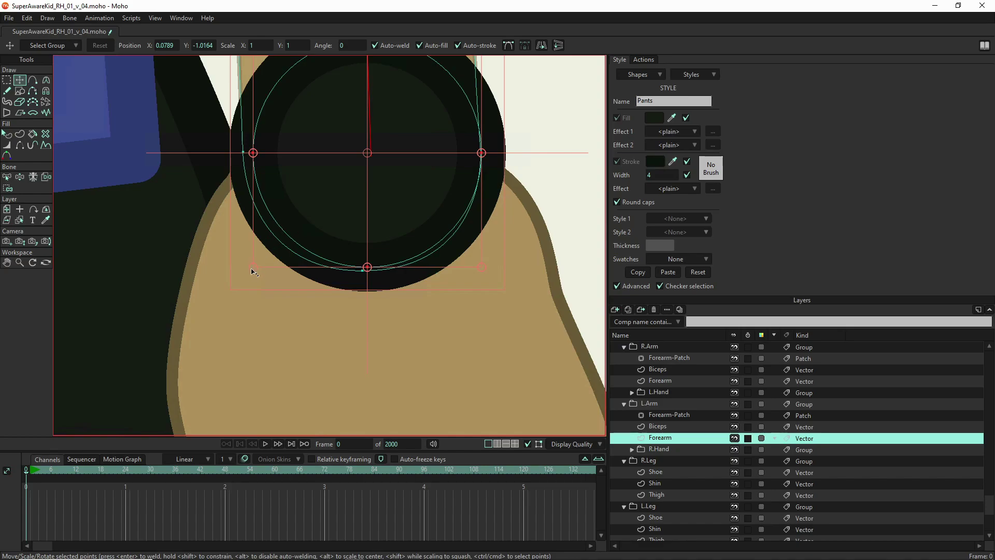
pyautogui.moveTo(252, 269); pyautogui.dragTo(244, 275)
pyautogui.moveTo(335, 208); pyautogui.dragTo(330, 206)
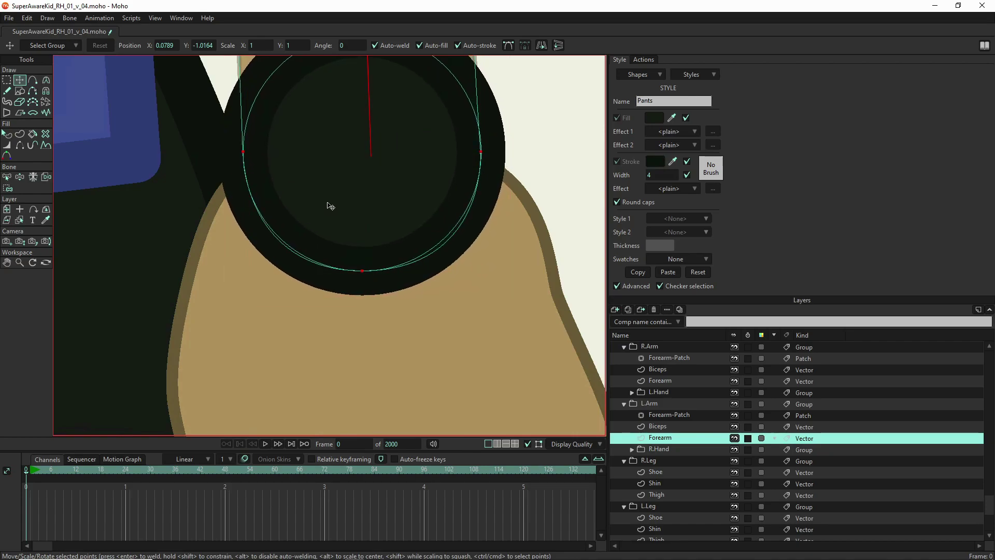
# Finish aligning the wrist circle, shrink it to a small marker, and move the left forearm bone's tip on the SAK layer onto it.
pyautogui.moveTo(330, 205); pyautogui.dragTo(329, 204)
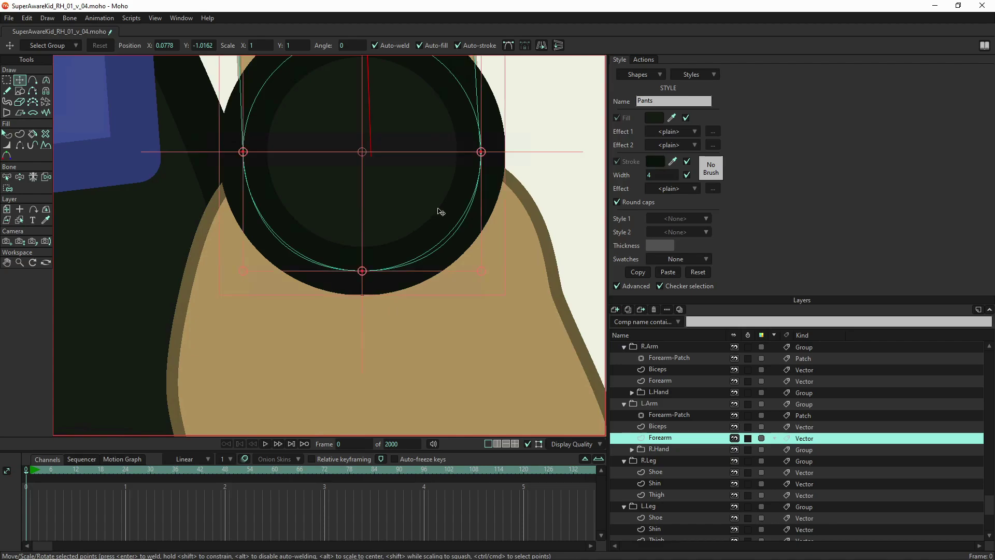
pyautogui.scroll(-6, 479, 273)
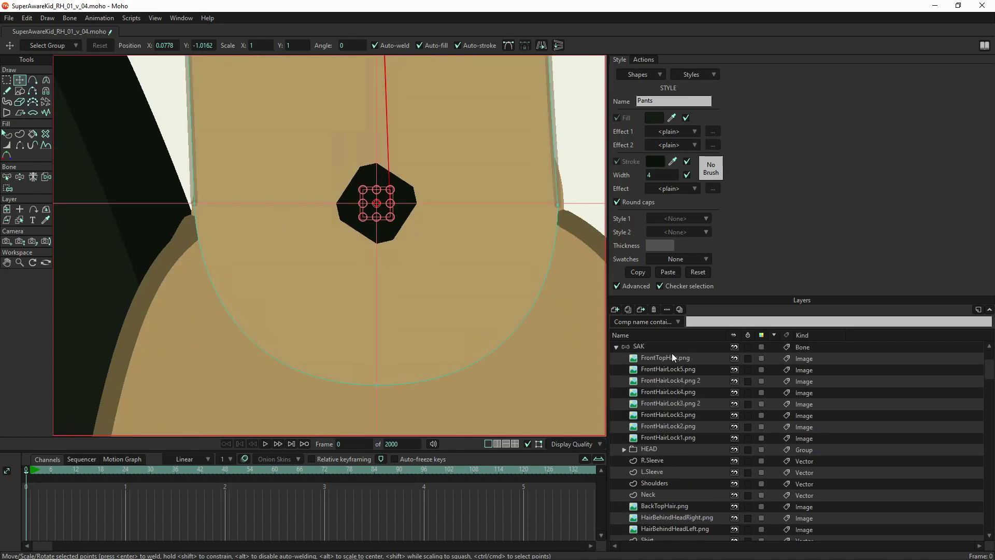
pyautogui.scroll(1, 672, 354)
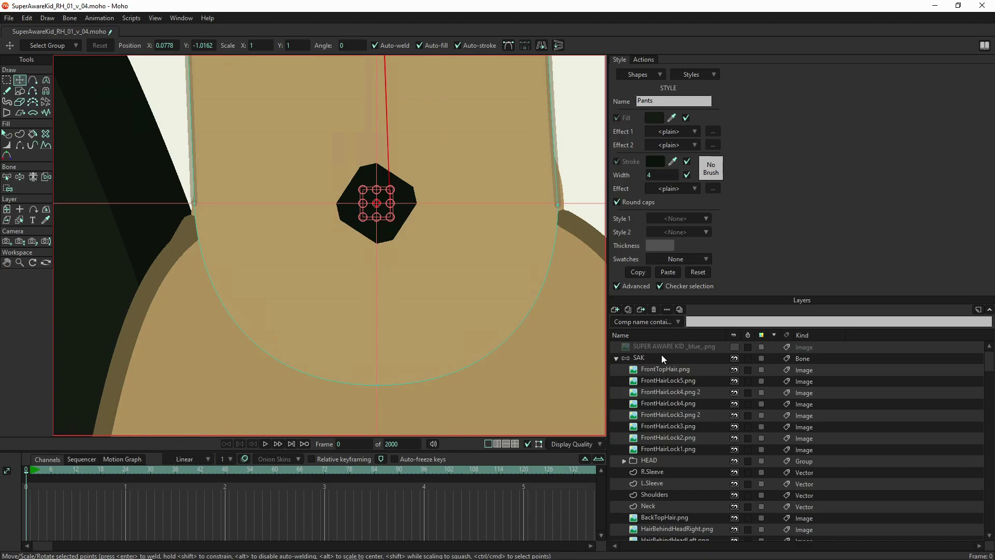
pyautogui.click(661, 356)
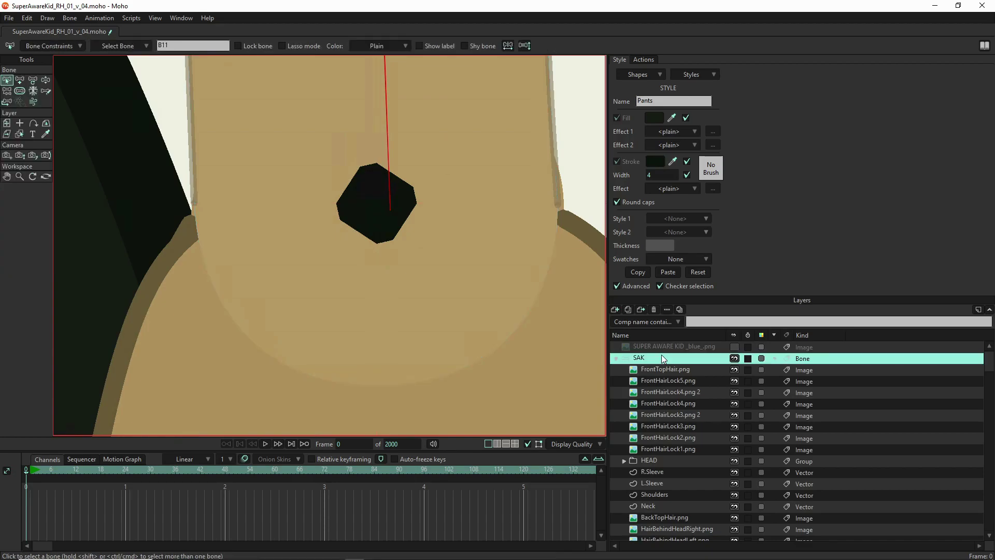
pyautogui.click(36, 79)
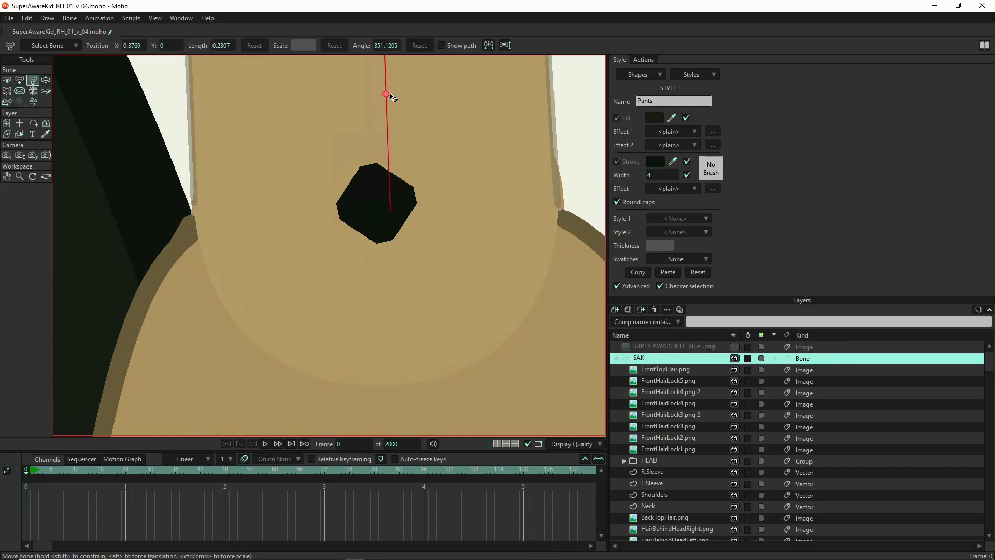
pyautogui.moveTo(388, 97); pyautogui.dragTo(373, 89)
# Delete the small wrist marker circle from the Forearm layer in the L.Arm group.
pyautogui.scroll(-6, 367, 137)
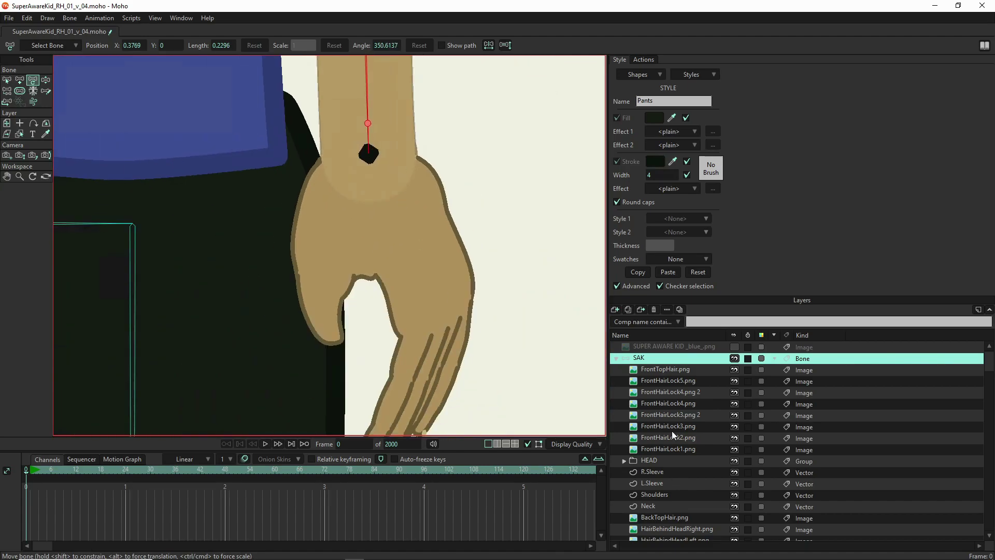
pyautogui.scroll(-5, 671, 506)
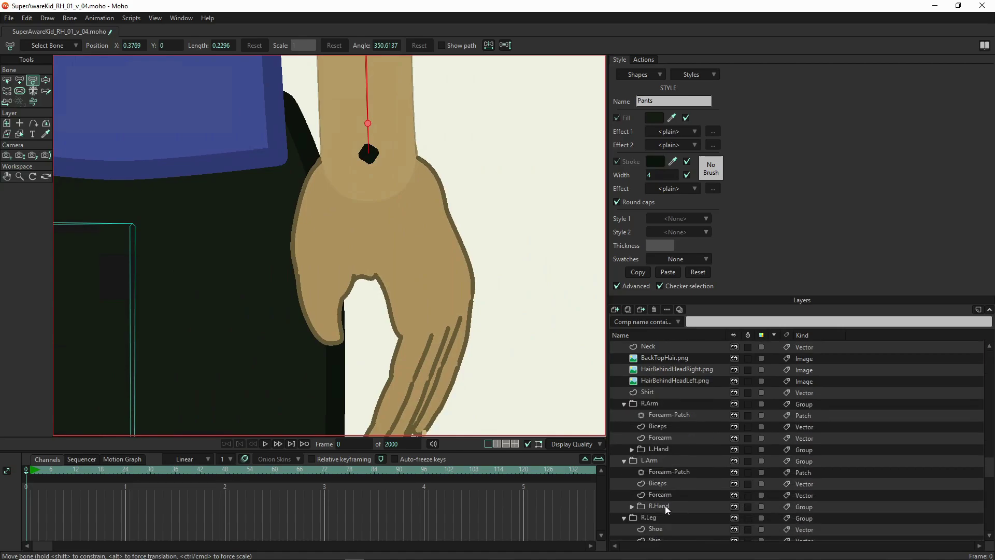
pyautogui.click(662, 495)
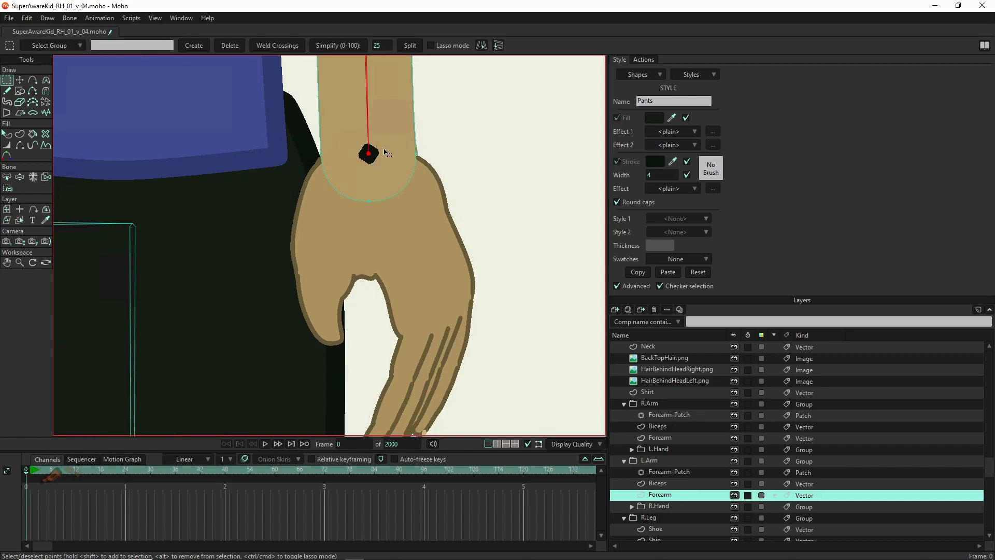
pyautogui.moveTo(391, 131); pyautogui.dragTo(332, 184)
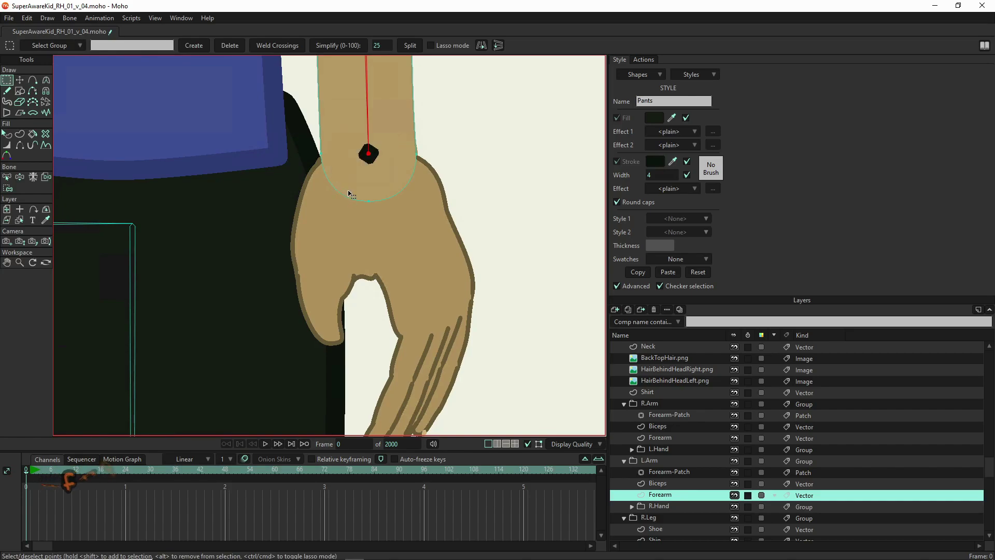
pyautogui.press('Delete')
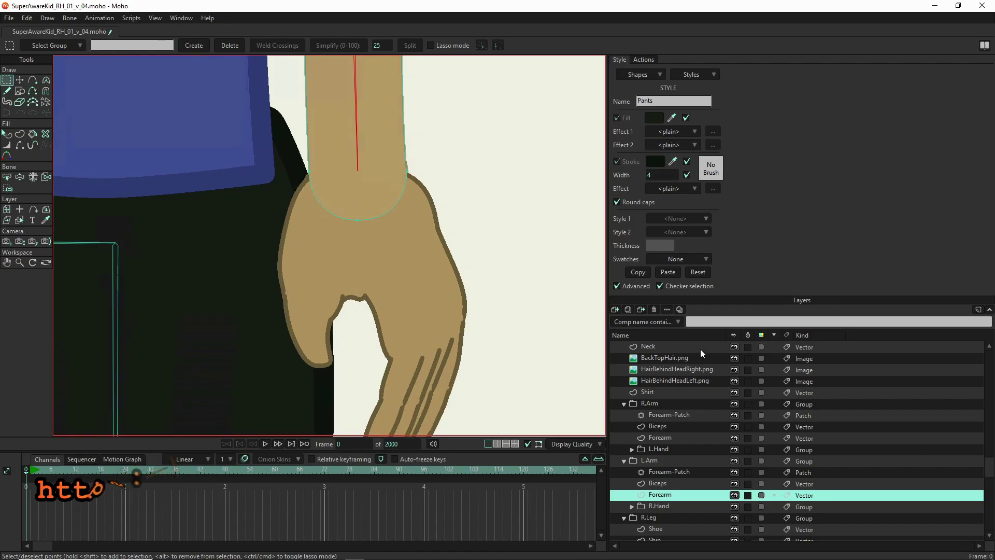
# On the SAK layer, add a hand bone from the tip of the left forearm bone across the palm toward the knuckles.
pyautogui.scroll(5, 695, 351)
pyautogui.scroll(1, 681, 351)
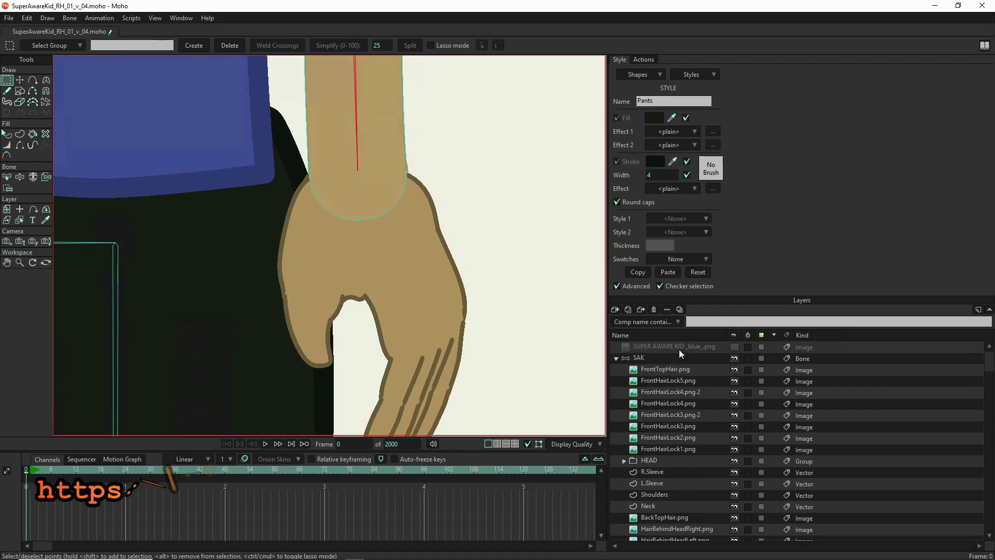
pyautogui.click(664, 361)
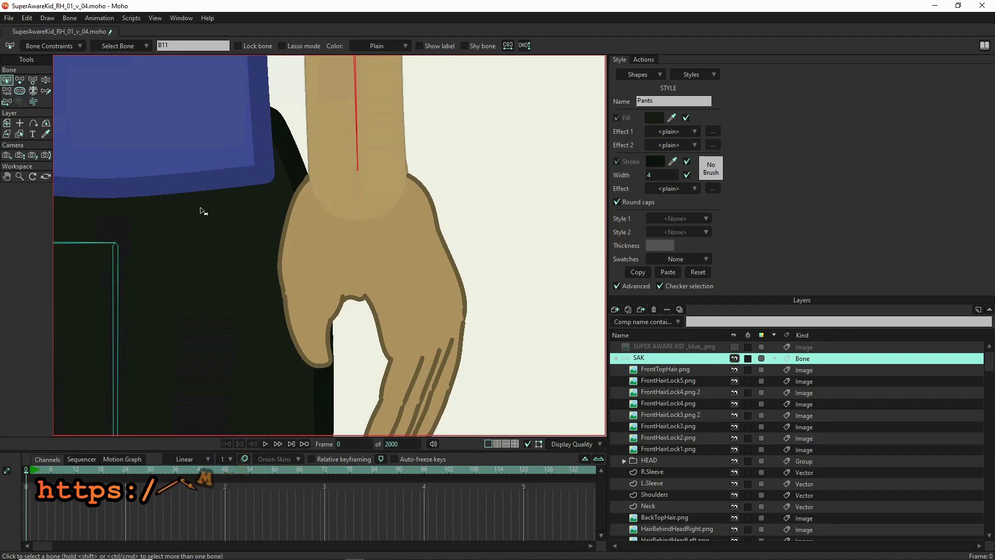
pyautogui.press('a')
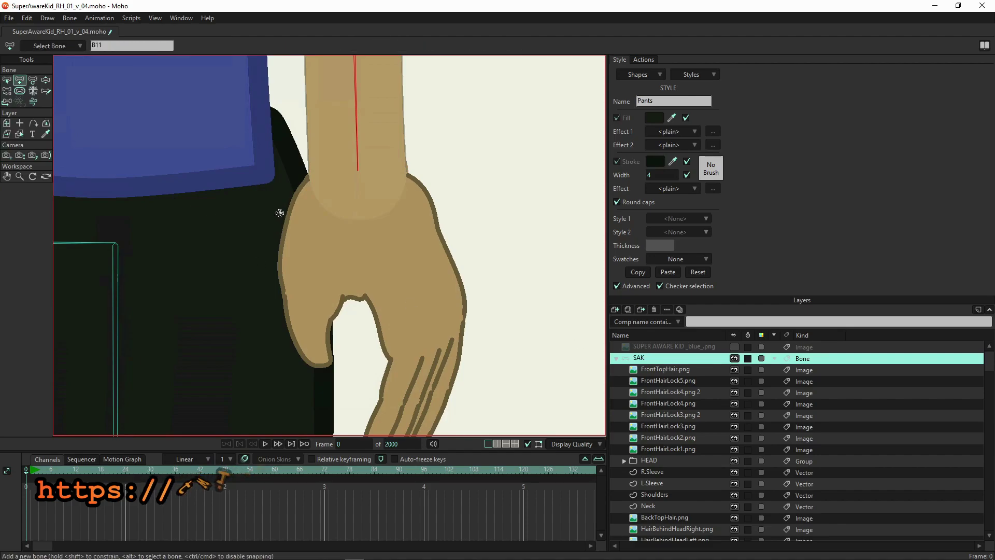
pyautogui.click(358, 171)
pyautogui.moveTo(358, 171); pyautogui.dragTo(420, 307)
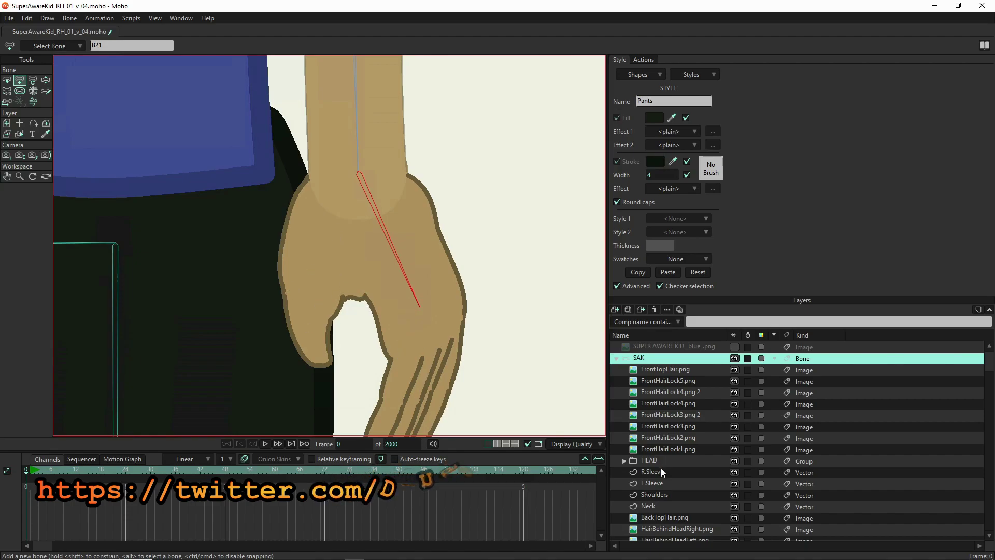
# Expand the Hand group inside L.Arm and hide its Palm and ThumbTip layers.
pyautogui.scroll(-4, 661, 473)
pyautogui.scroll(-6, 662, 477)
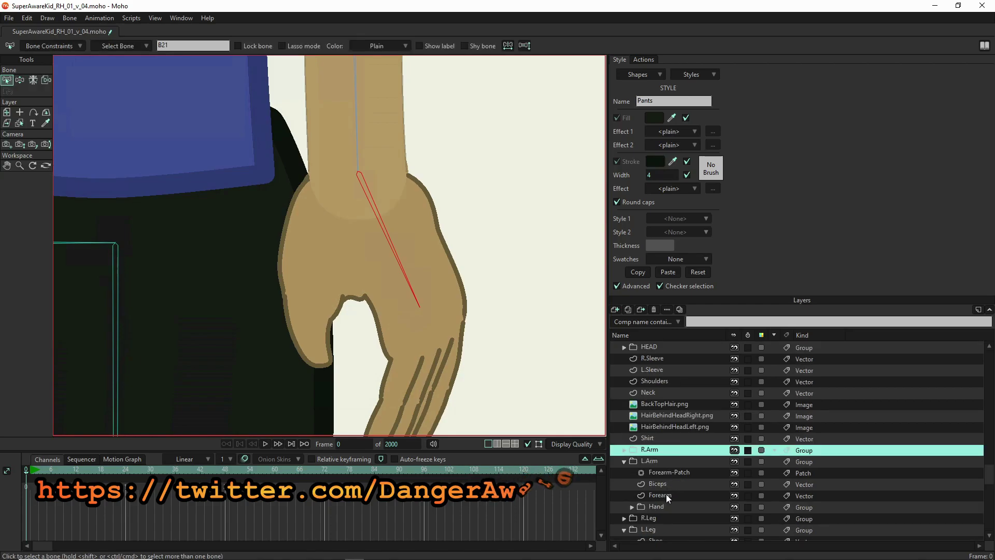
pyautogui.click(670, 509)
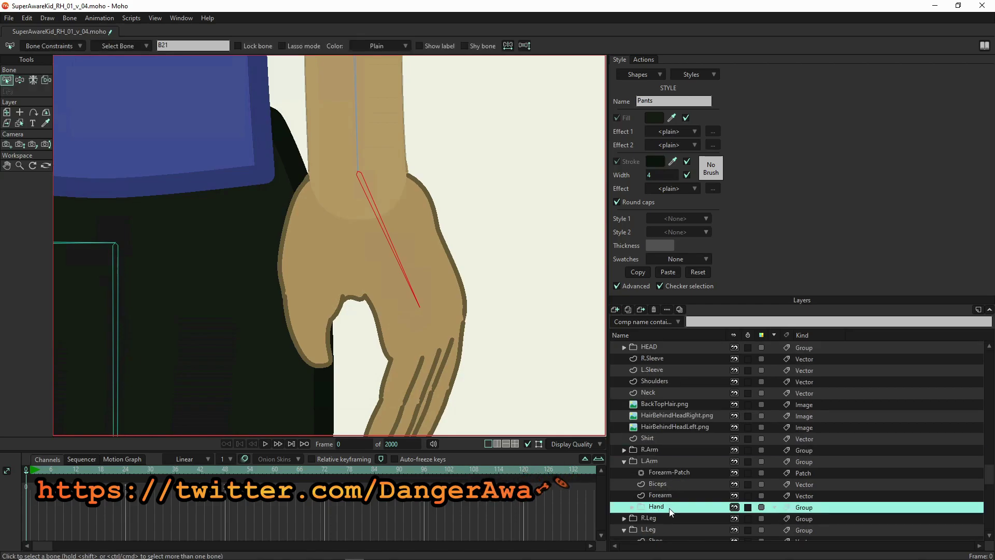
pyautogui.click(632, 507)
pyautogui.scroll(-3, 684, 462)
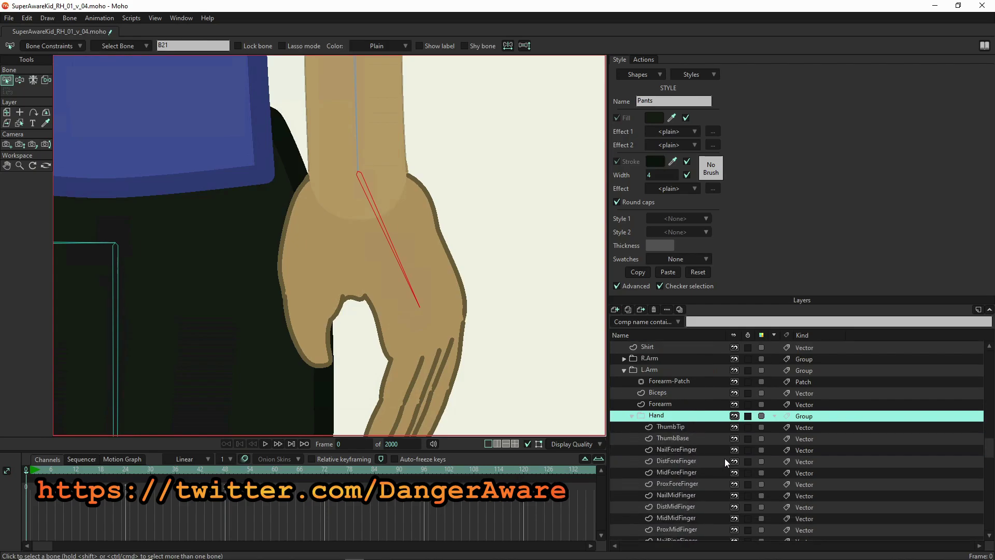
pyautogui.scroll(-4, 714, 491)
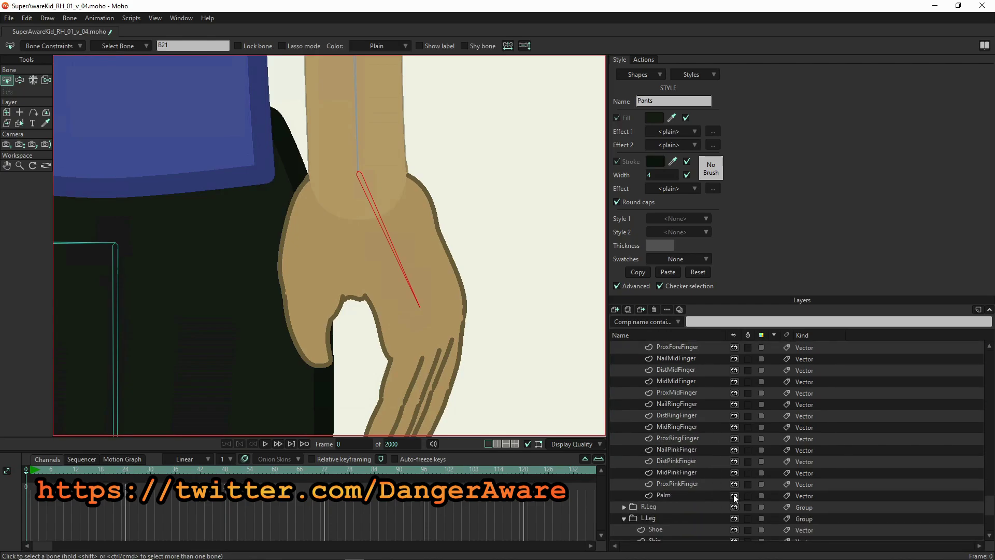
pyautogui.click(735, 495)
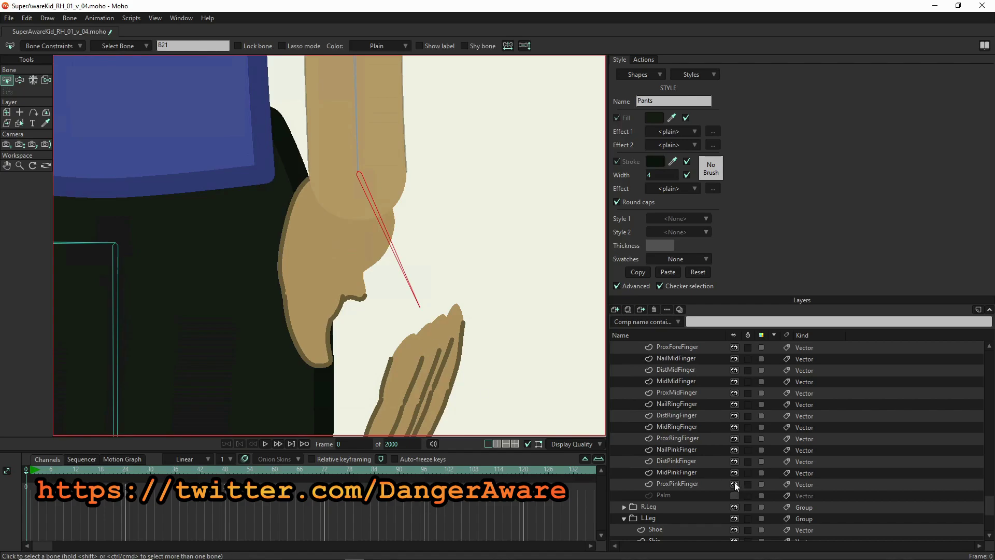
pyautogui.scroll(2, 735, 374)
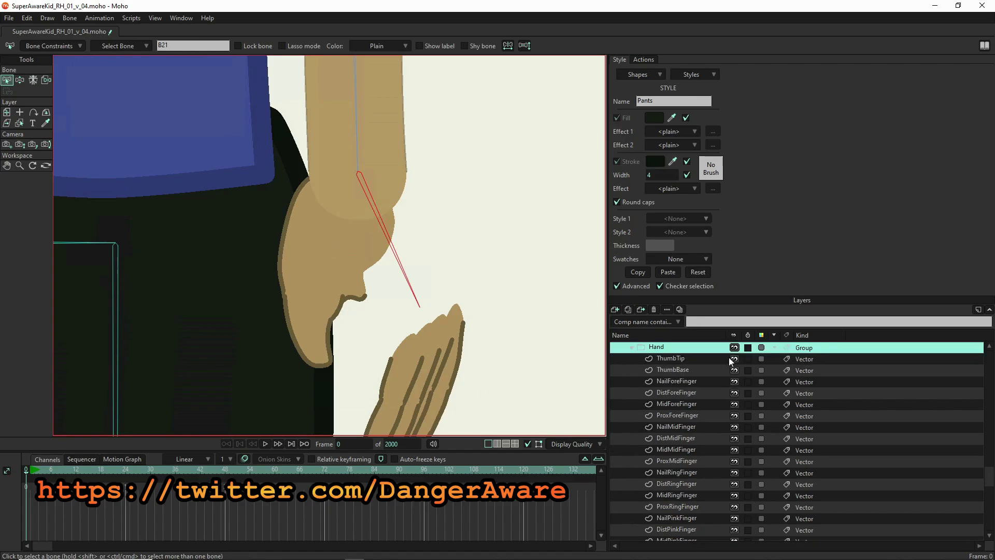
pyautogui.click(734, 358)
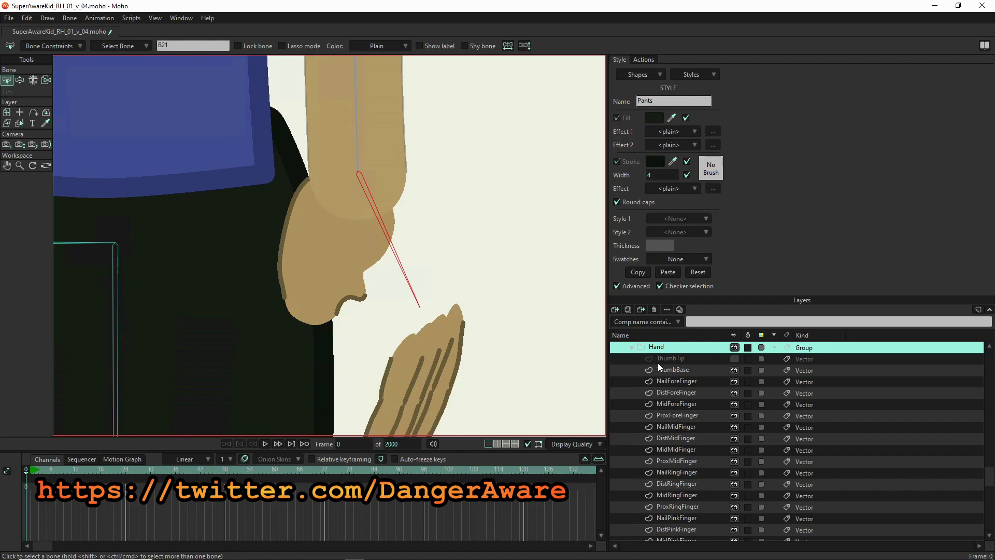
# On the ThumbBase layer, draw a circle and align it with the rounded upper end of the thumb base shape.
pyautogui.click(707, 370)
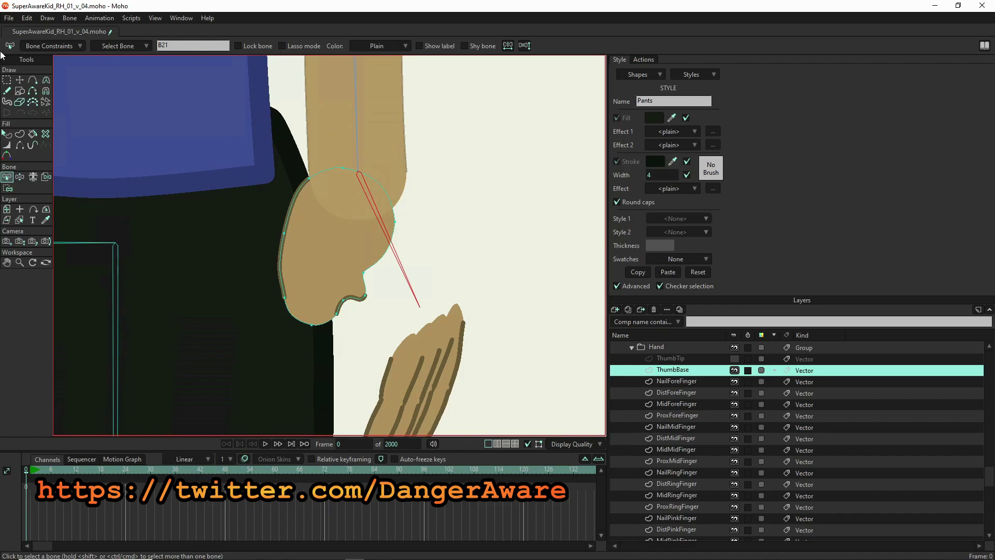
pyautogui.click(20, 90)
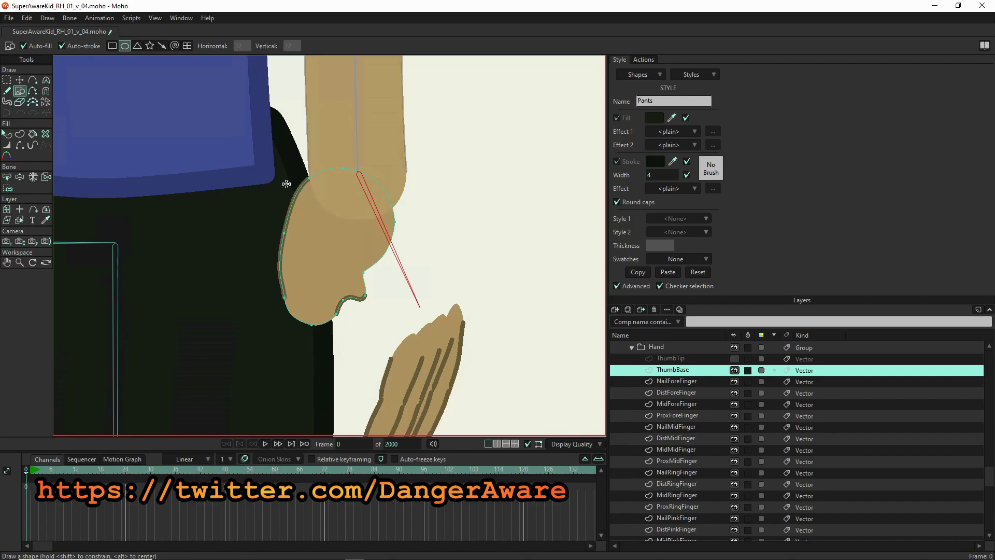
pyautogui.moveTo(287, 182)
pyautogui.mouseDown()
pyautogui.moveTo(421, 310)
pyautogui.moveTo(389, 272)
pyautogui.mouseUp()
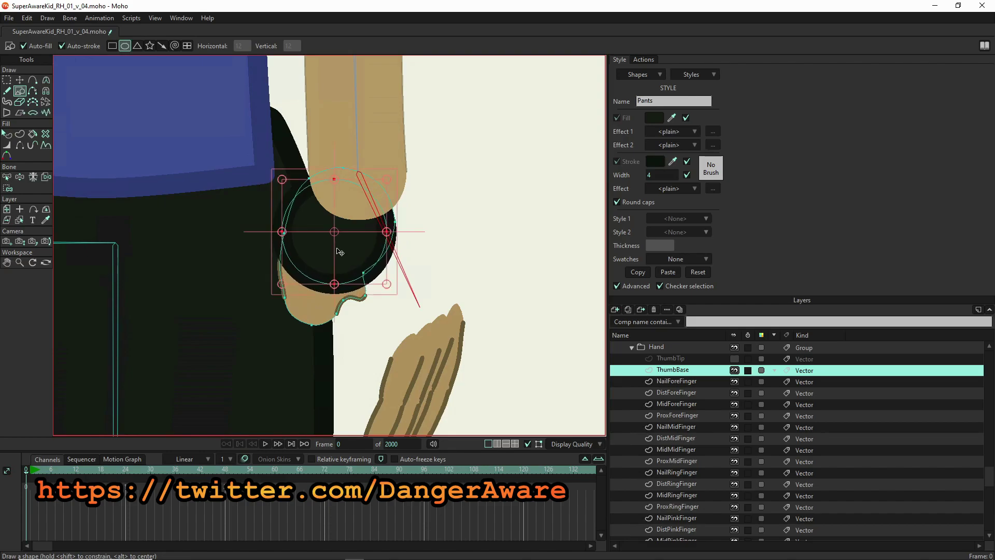
pyautogui.press('t')
pyautogui.moveTo(338, 253); pyautogui.dragTo(349, 239)
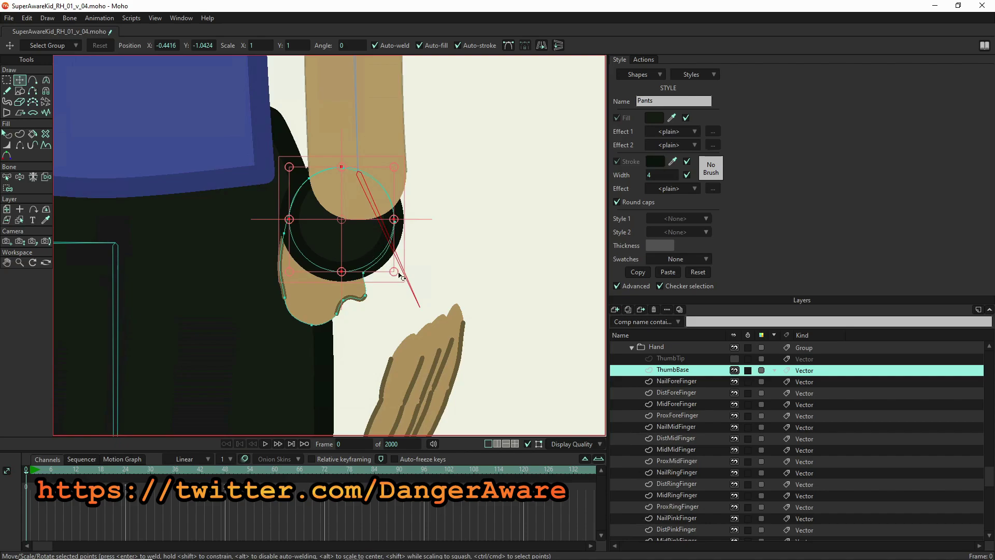
# Shrink the thumb base circle about its centre to a small marker and thin its outline with the Line Width tool.
pyautogui.moveTo(397, 275); pyautogui.dragTo(348, 223)
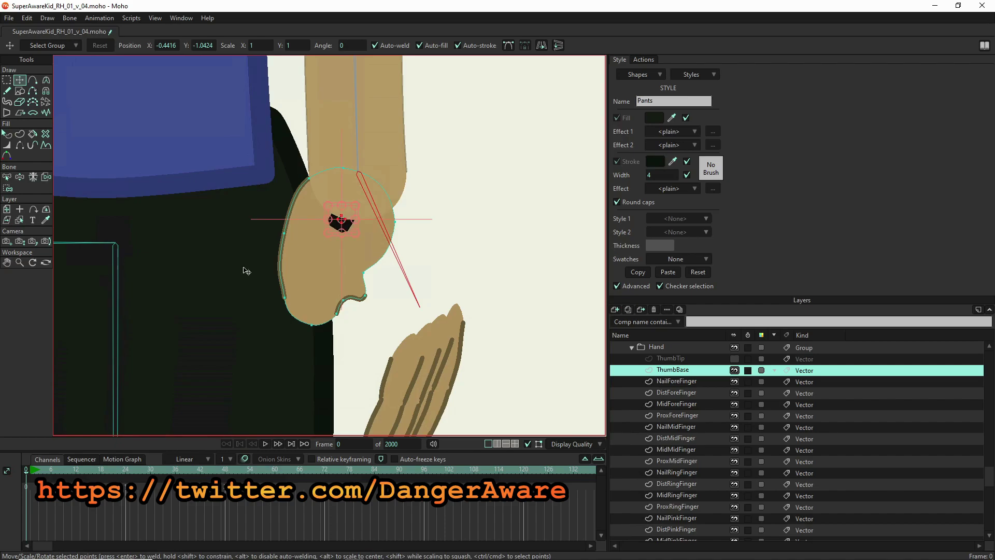
pyautogui.scroll(5, 344, 231)
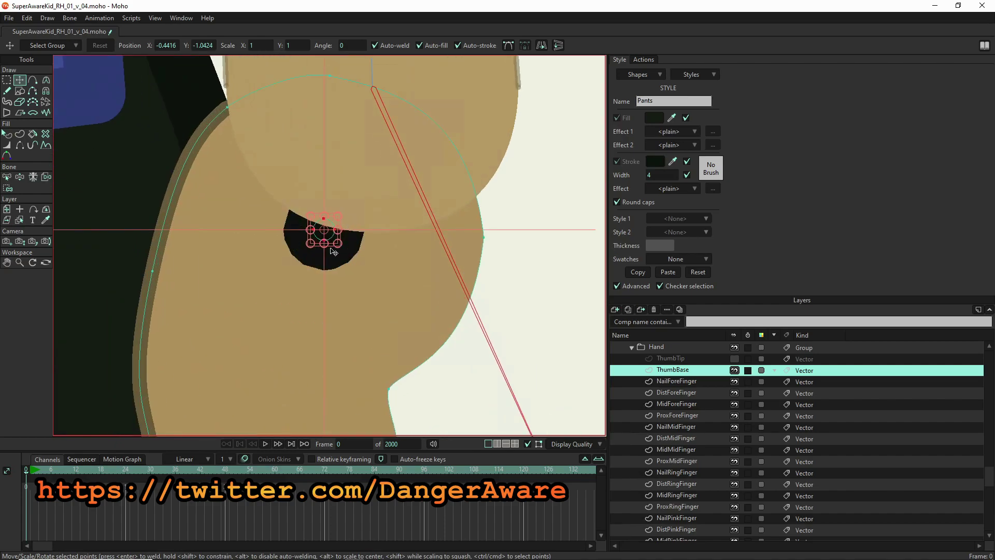
pyautogui.press('w')
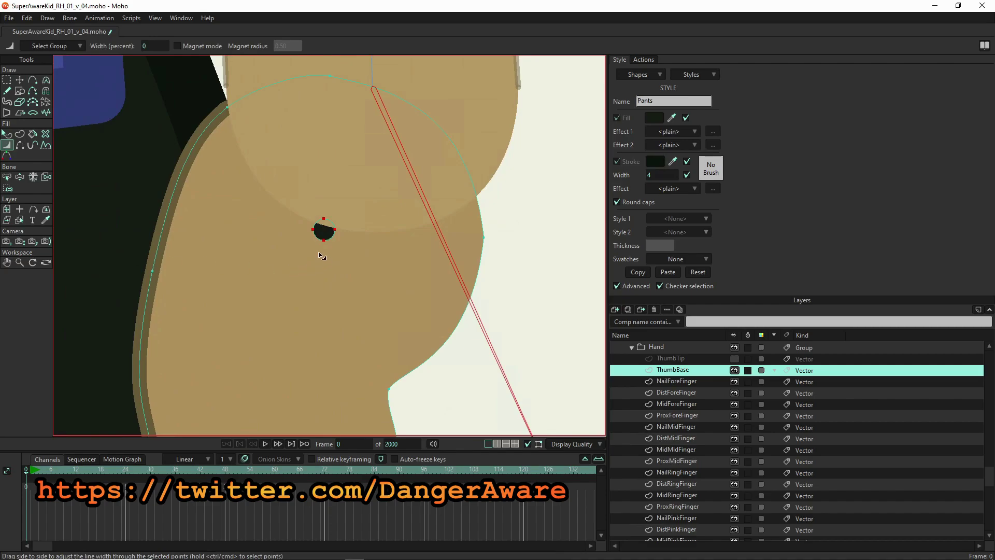
pyautogui.scroll(-3, 322, 256)
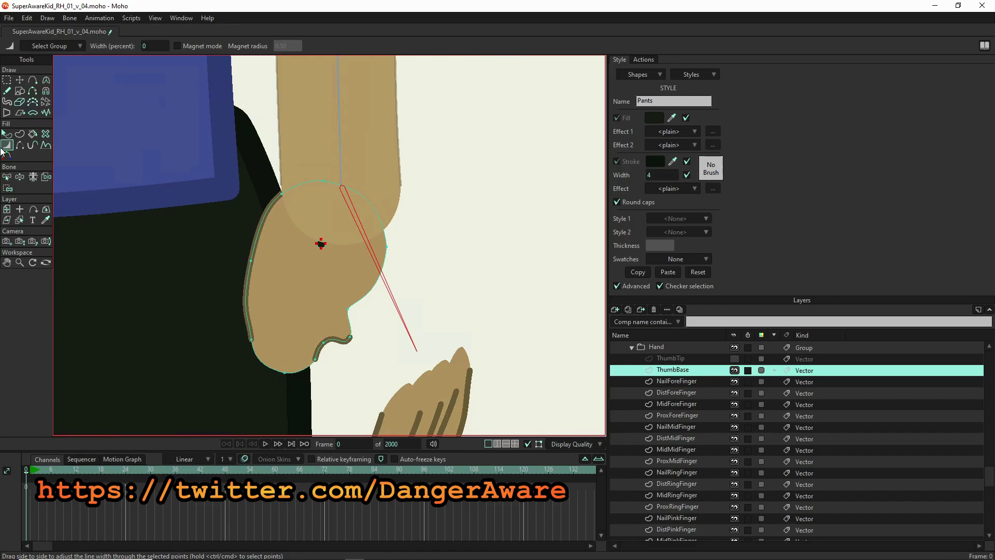
# On the SAK layer, add a thumb base bone from the circle marker down toward the lower end of the thumb base.
pyautogui.scroll(6, 670, 400)
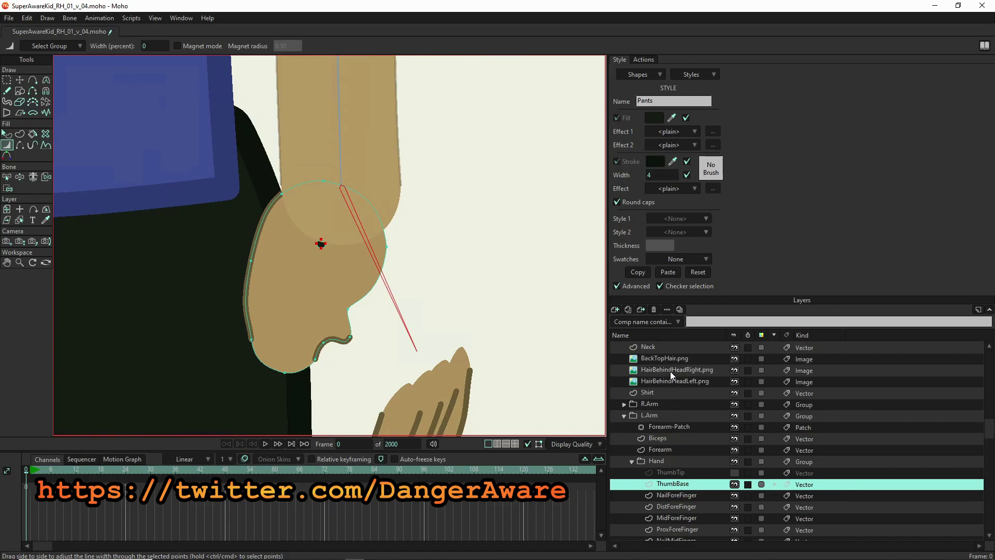
pyautogui.scroll(4, 670, 363)
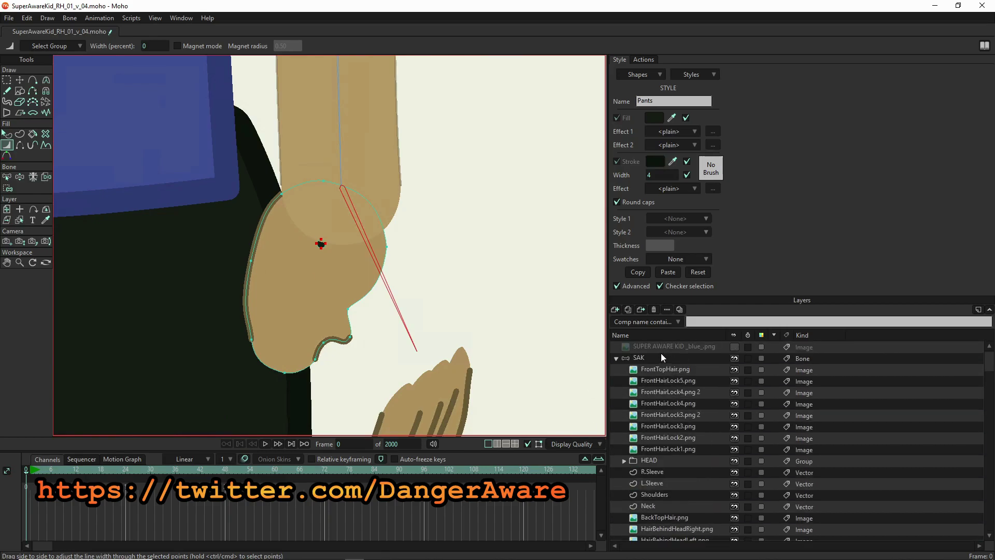
pyautogui.click(661, 356)
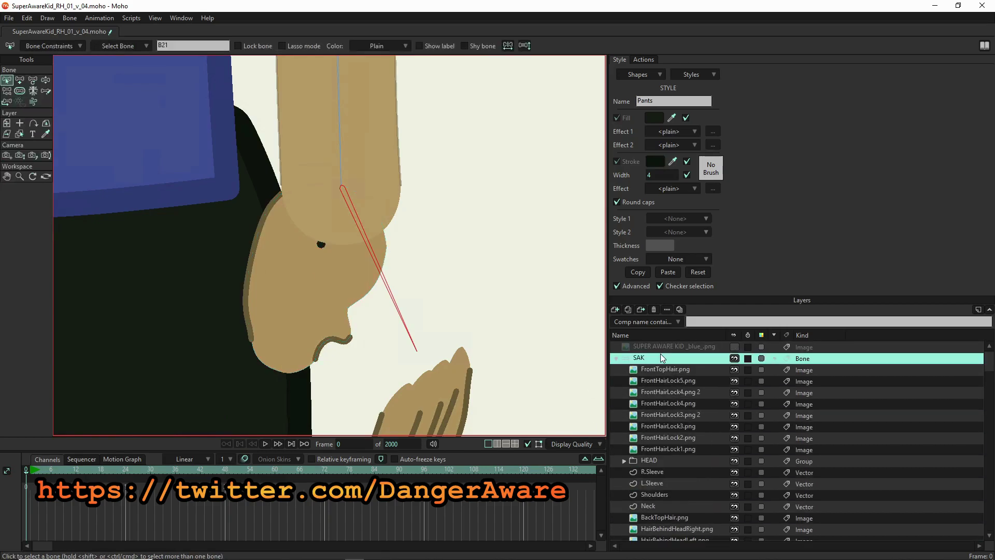
pyautogui.click(19, 81)
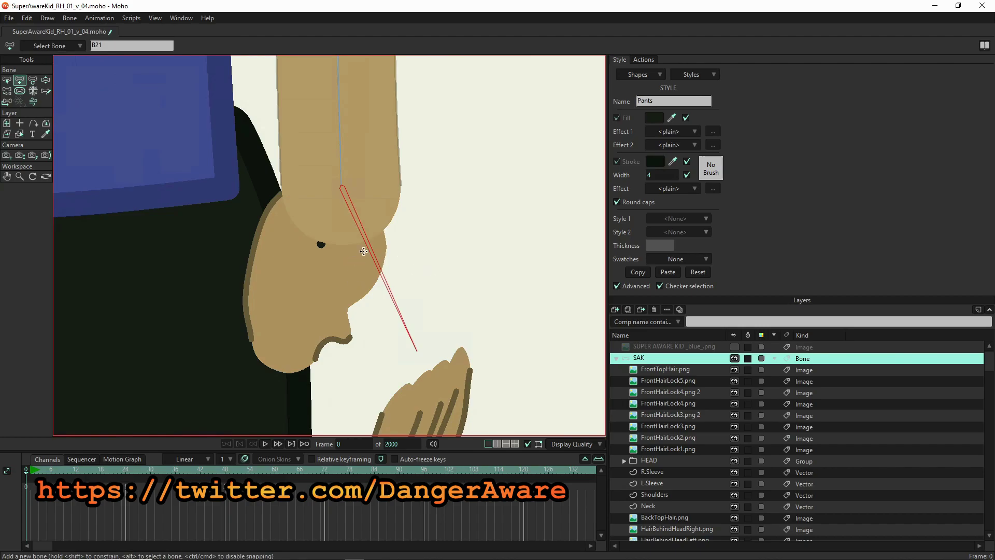
pyautogui.press('b')
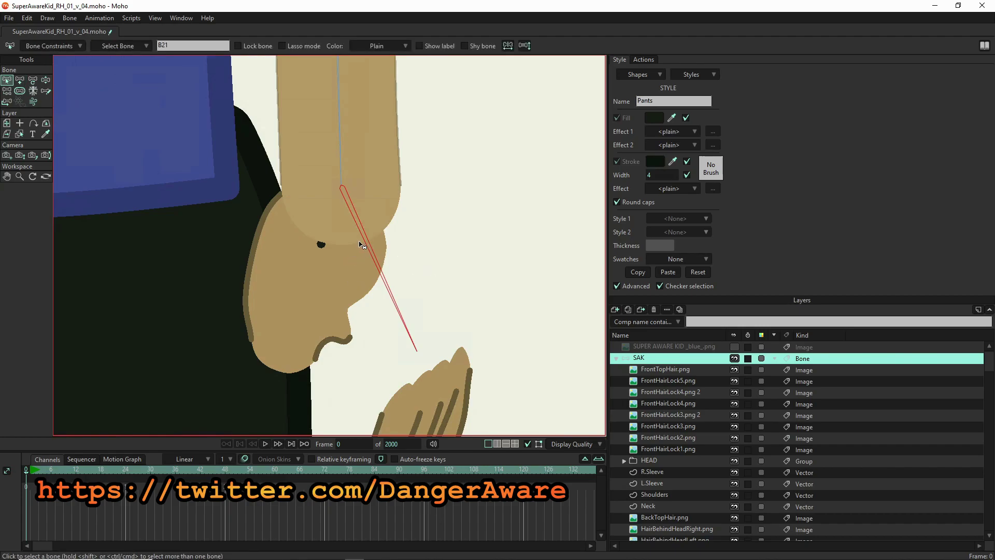
pyautogui.press('a')
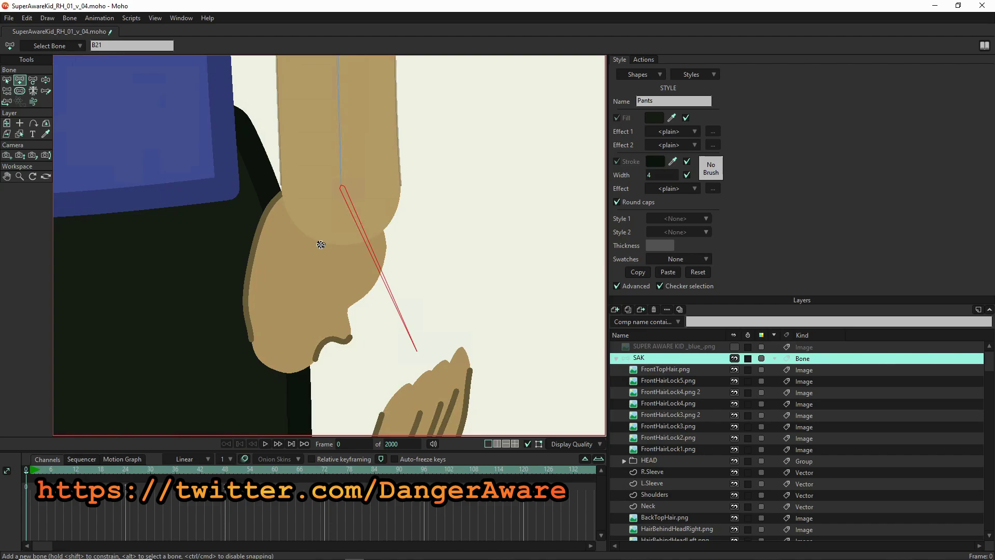
pyautogui.moveTo(321, 244); pyautogui.dragTo(289, 350)
pyautogui.moveTo(283, 347); pyautogui.dragTo(284, 345)
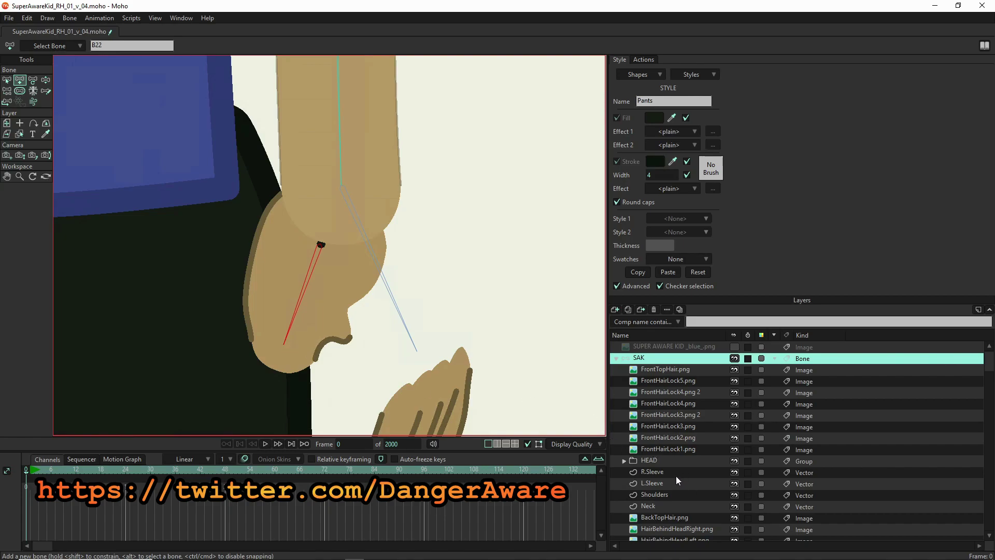
# Check the thumb base bone against the ThumbBase marker, and on the SAK layer move the whole bone so its base sits on the marker's centre.
pyautogui.scroll(-3, 677, 475)
pyautogui.scroll(-3, 667, 497)
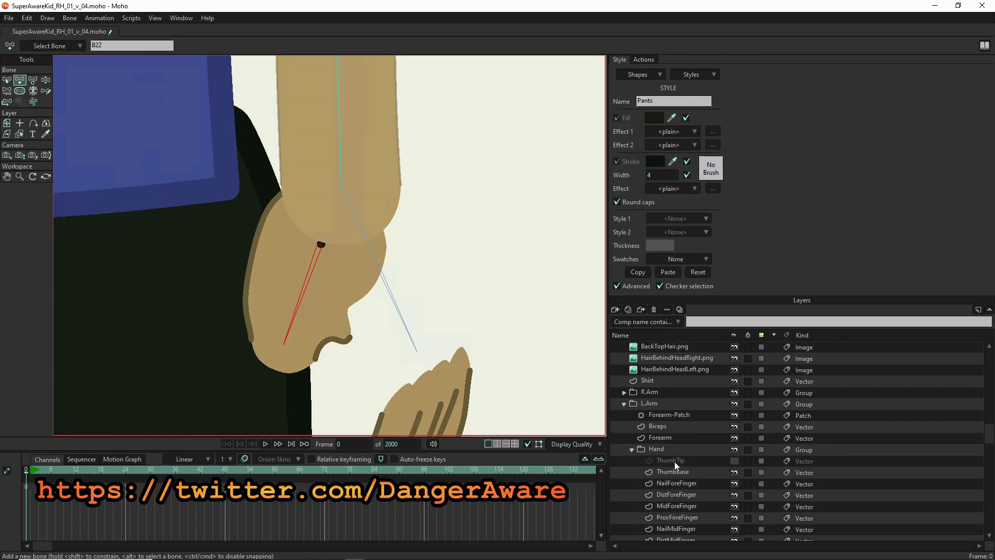
pyautogui.click(682, 471)
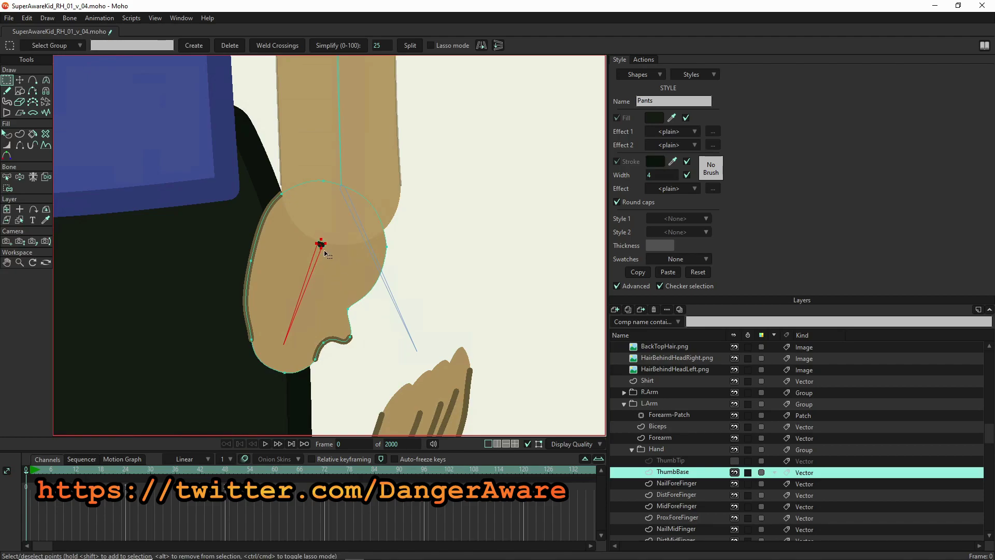
pyautogui.scroll(5, 322, 251)
pyautogui.scroll(-3, 322, 244)
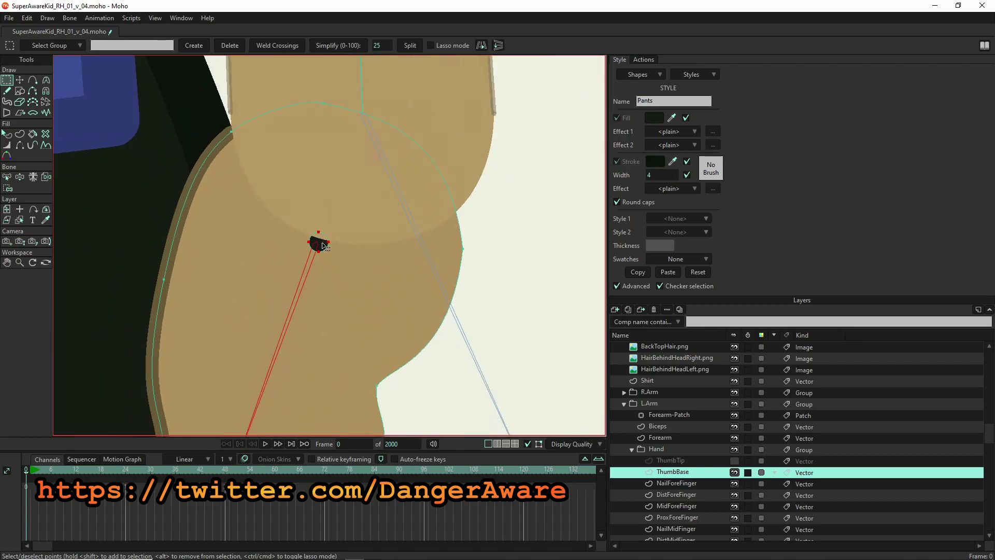
pyautogui.scroll(4, 314, 241)
pyautogui.scroll(2, 314, 241)
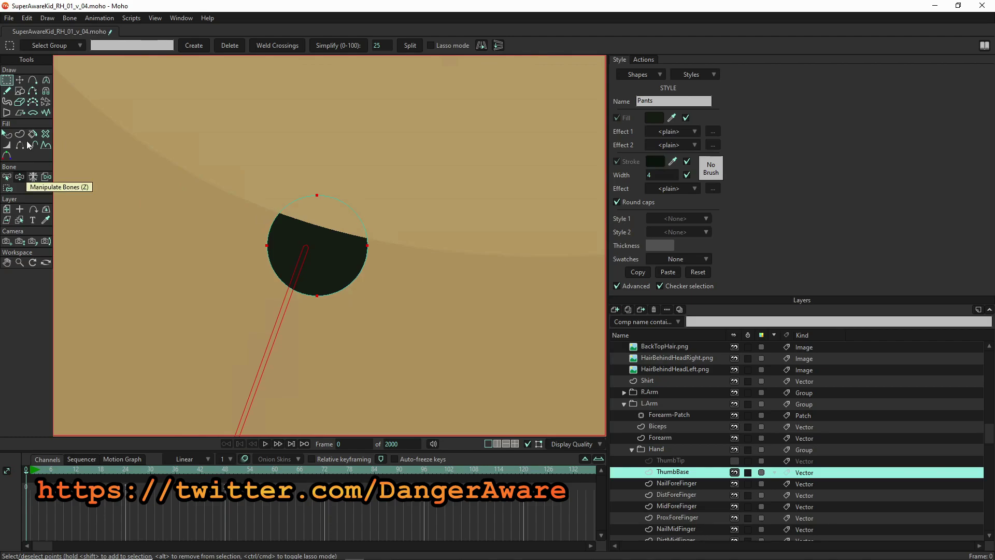
pyautogui.scroll(5, 673, 363)
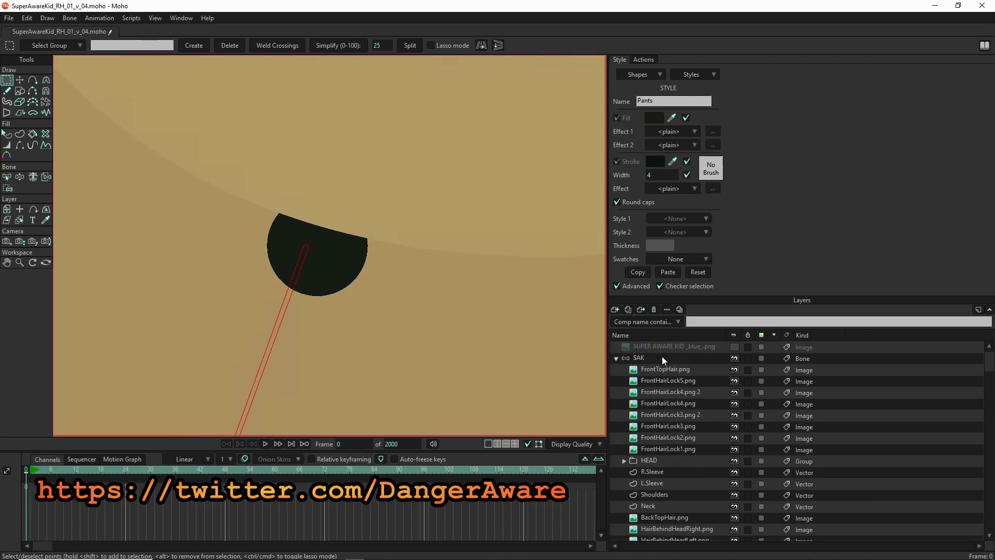
pyautogui.click(661, 356)
pyautogui.click(32, 81)
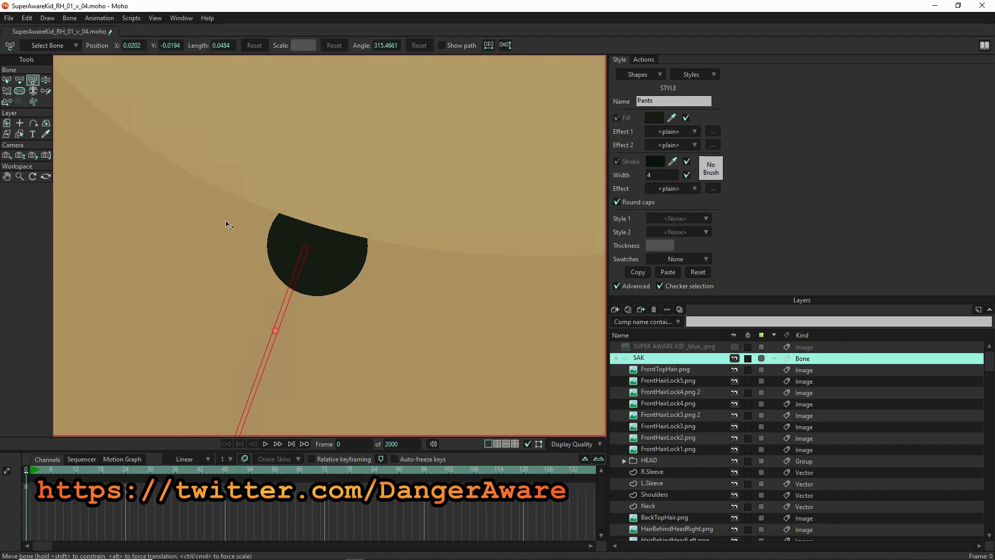
pyautogui.moveTo(276, 335); pyautogui.dragTo(288, 338)
# On the ThumbBase layer, select the marker circle's points and move the circle to the lower end of the thumb base.
pyautogui.scroll(-6, 292, 328)
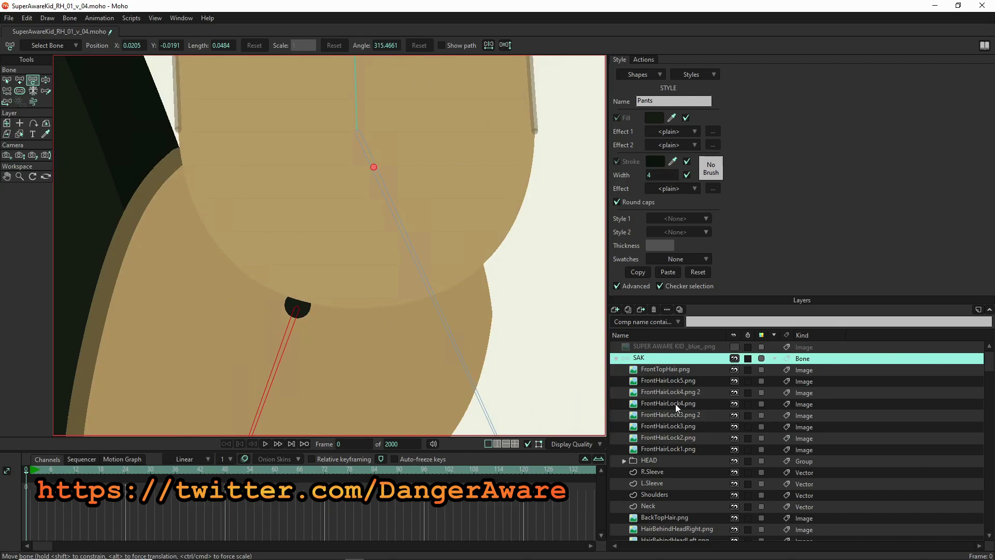
pyautogui.scroll(-10, 670, 404)
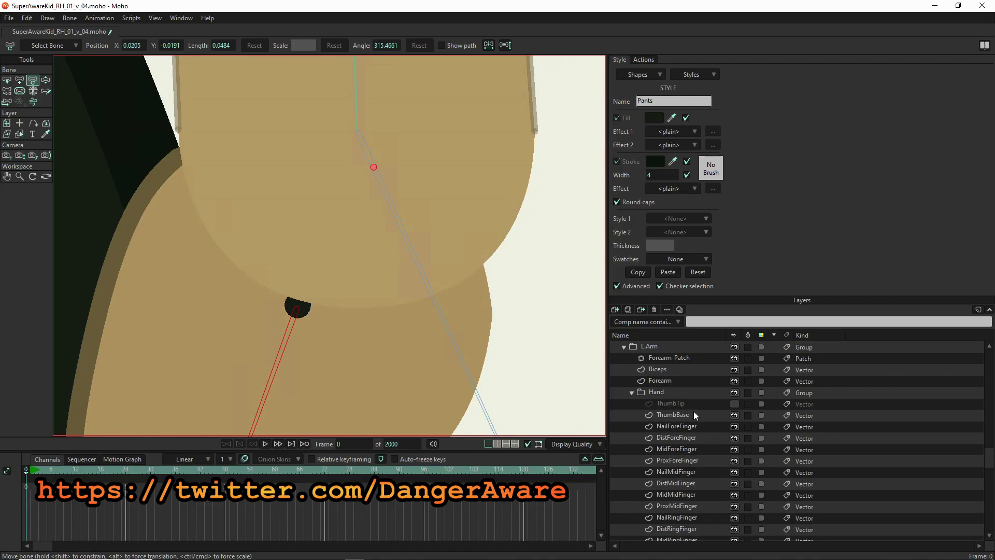
pyautogui.click(694, 413)
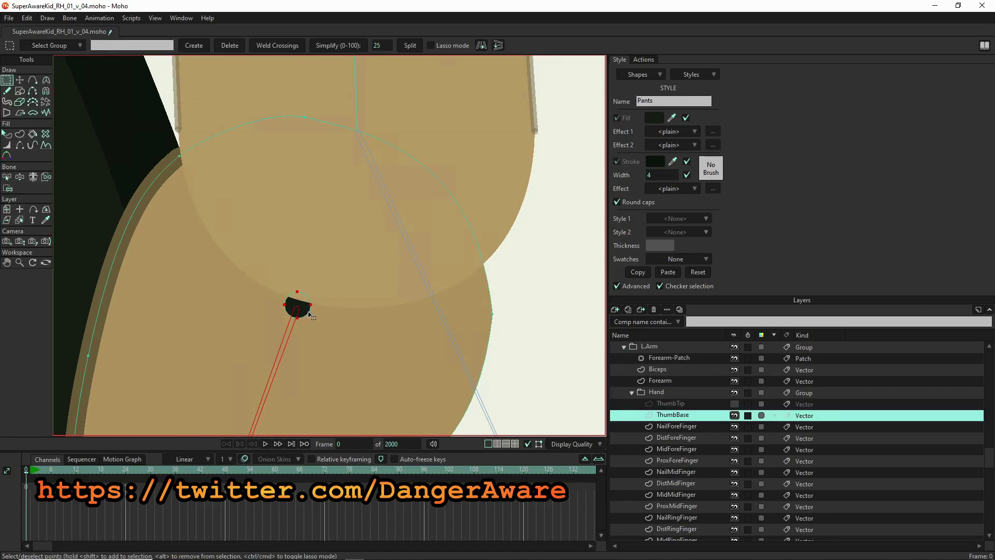
pyautogui.scroll(-5, 349, 202)
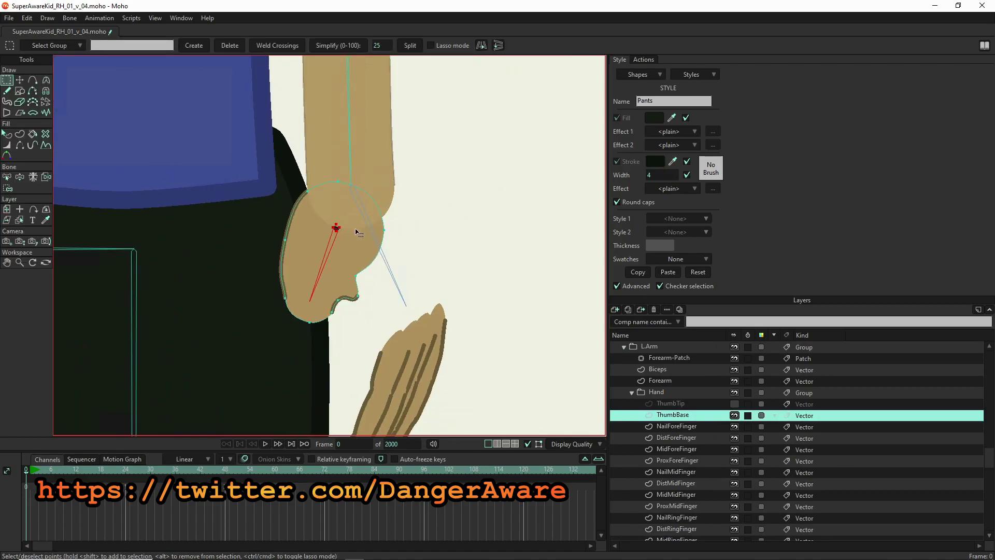
pyautogui.moveTo(338, 229); pyautogui.dragTo(317, 298)
pyautogui.scroll(4, 336, 230)
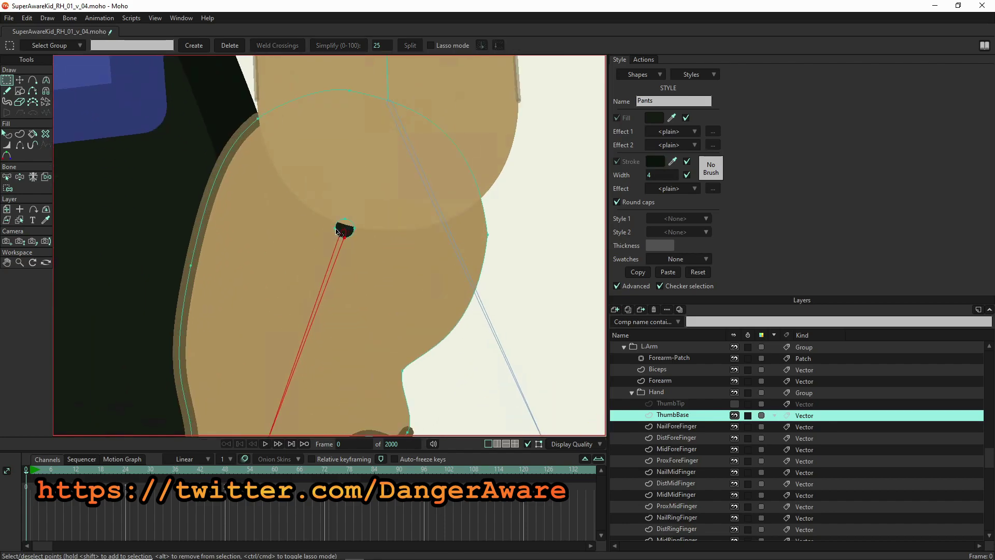
pyautogui.moveTo(336, 223); pyautogui.dragTo(344, 232)
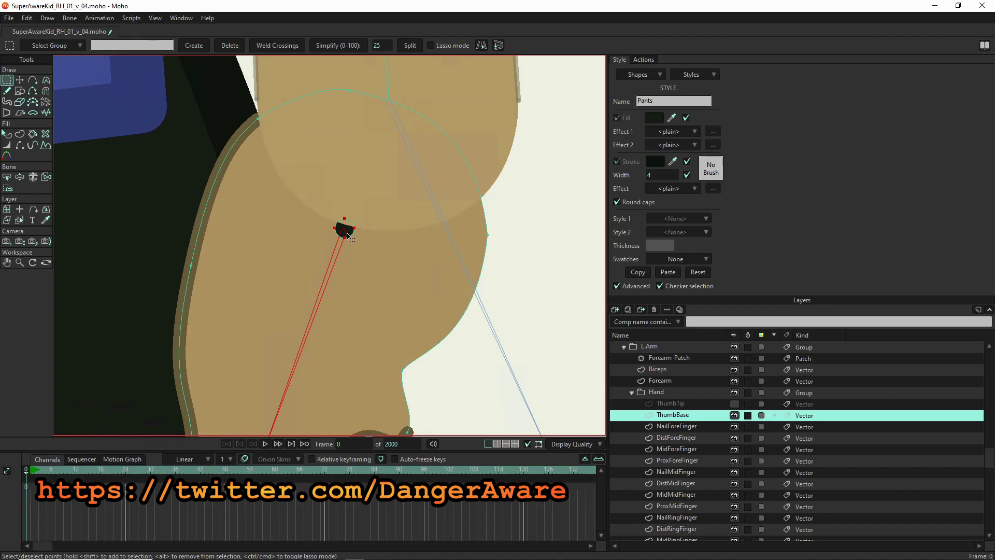
pyautogui.press('t')
pyautogui.moveTo(353, 235); pyautogui.dragTo(281, 419)
pyautogui.scroll(-4, 289, 394)
pyautogui.scroll(4, 280, 424)
pyautogui.scroll(-4, 310, 379)
pyautogui.scroll(6, 306, 405)
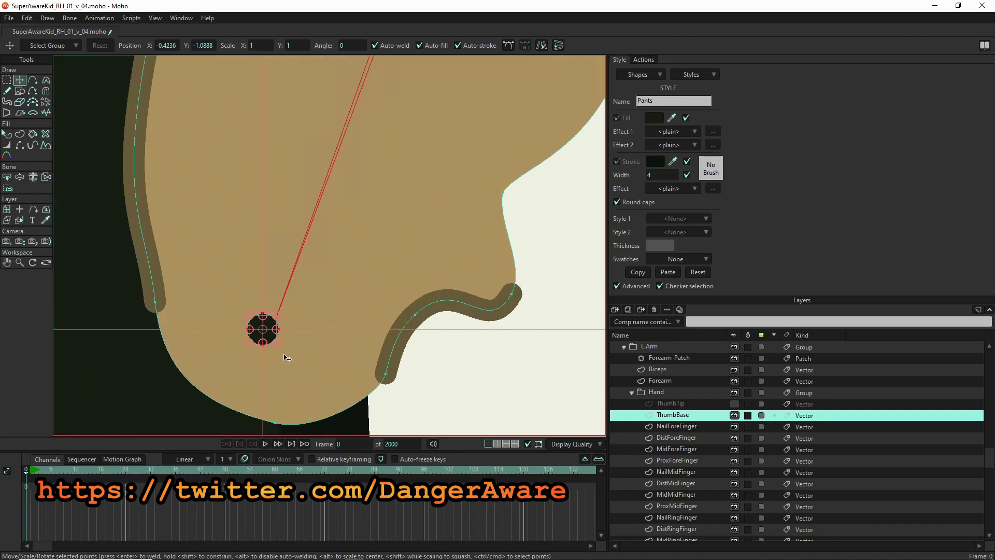
# Enlarge and align the circle to fit the thumb base's rounded lower end, and shrink it about its centre to a tiny marker.
pyautogui.moveTo(277, 342); pyautogui.dragTo(401, 424)
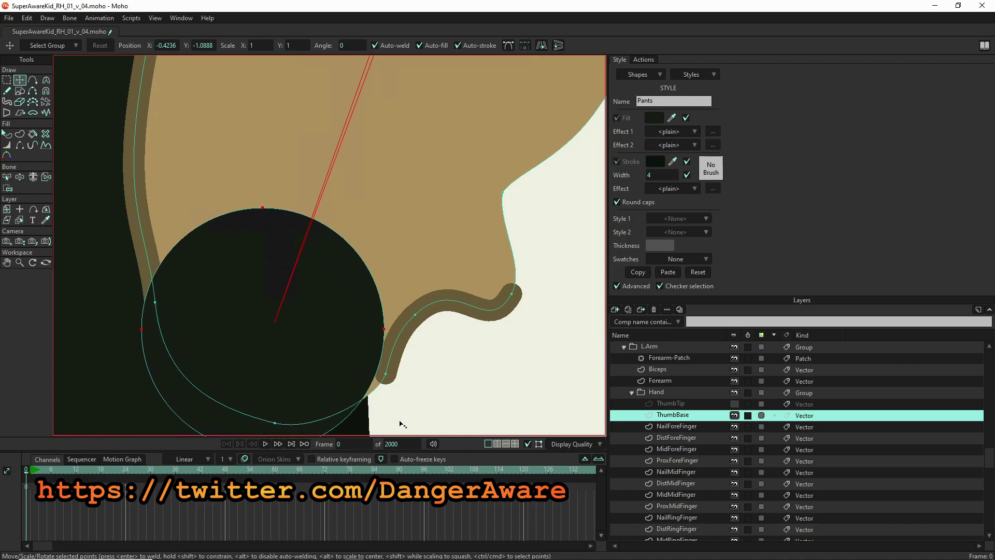
pyautogui.moveTo(297, 380); pyautogui.dragTo(315, 351)
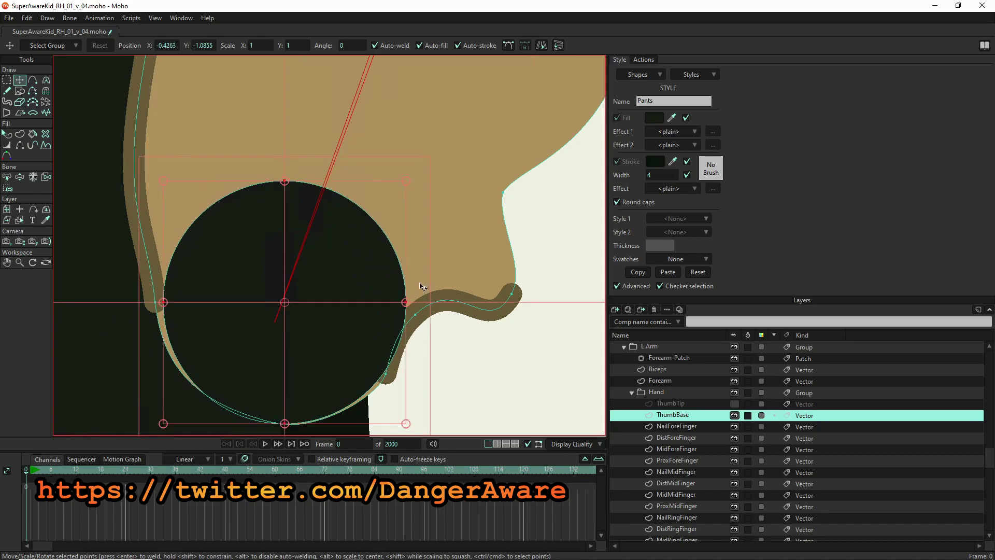
pyautogui.moveTo(404, 183); pyautogui.dragTo(408, 182)
pyautogui.moveTo(357, 246)
pyautogui.mouseDown()
pyautogui.moveTo(357, 236)
pyautogui.moveTo(355, 247)
pyautogui.mouseUp()
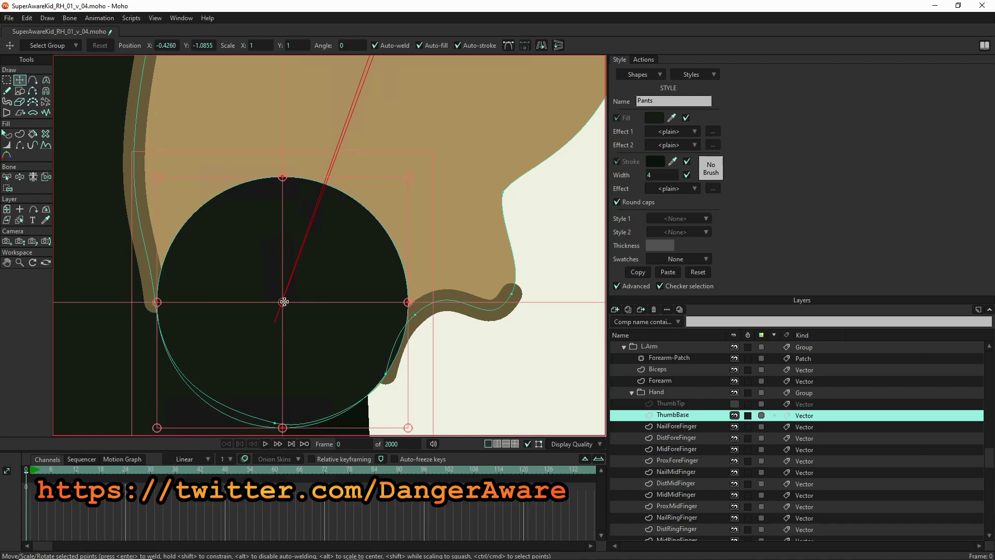
pyautogui.moveTo(409, 429); pyautogui.dragTo(286, 305)
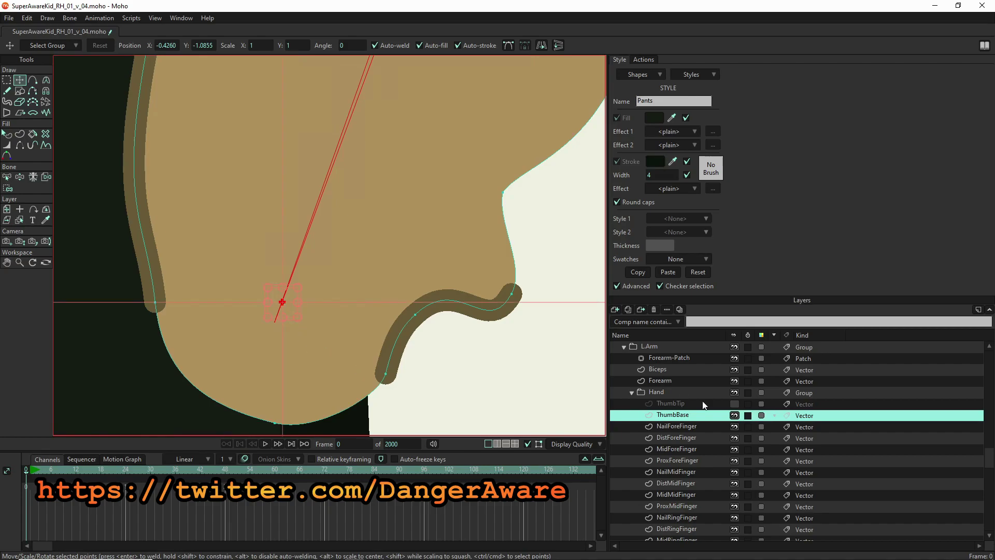
# On the SAK layer, move the tip of the thumb base bone onto the small marker at the lower thumb joint.
pyautogui.click(696, 371)
pyautogui.scroll(3, 695, 371)
pyautogui.click(695, 366)
pyautogui.scroll(12, 694, 363)
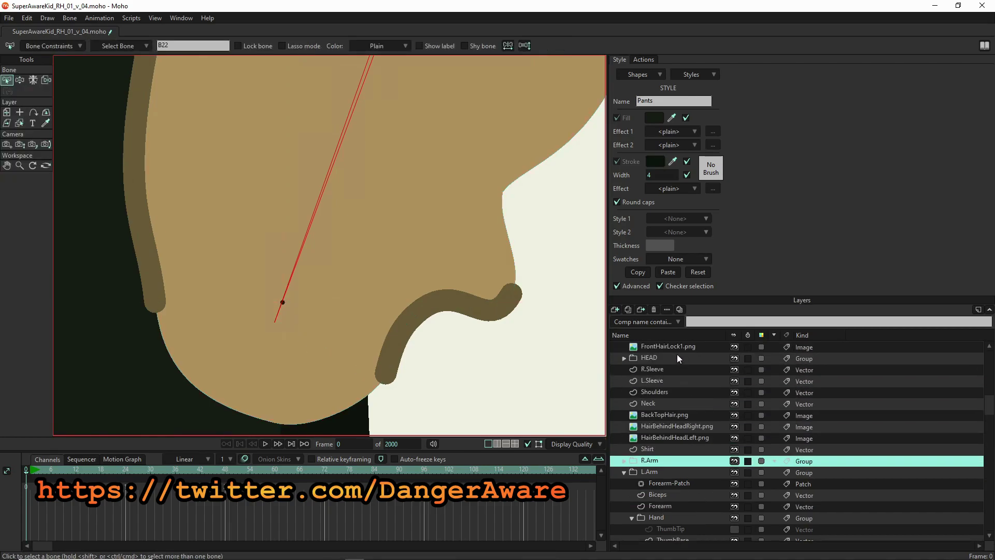
pyautogui.scroll(2, 672, 349)
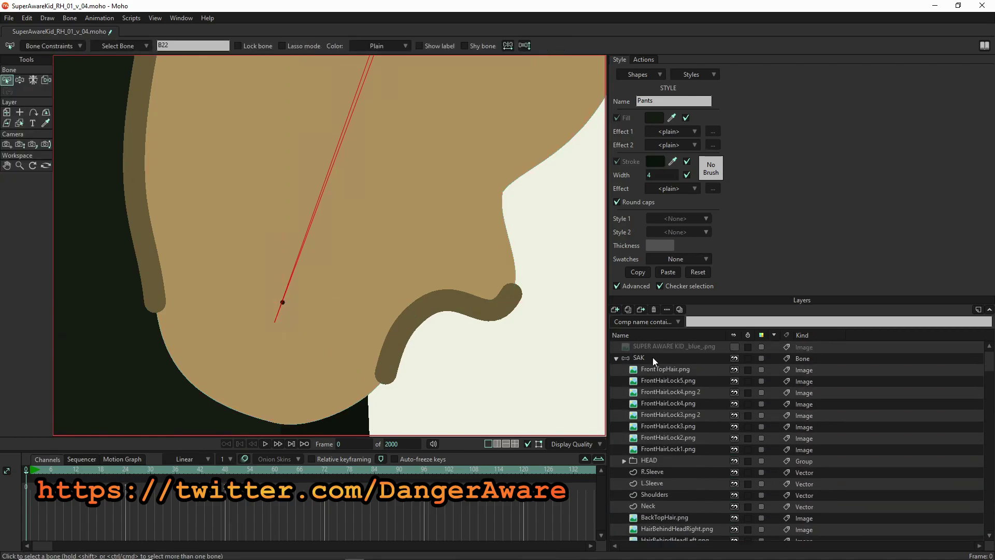
pyautogui.click(652, 357)
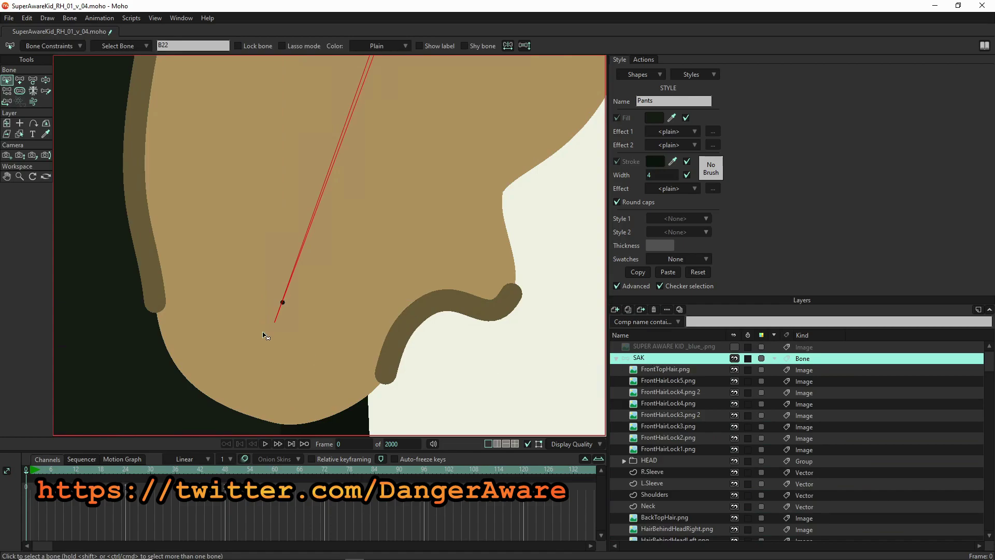
pyautogui.click(33, 81)
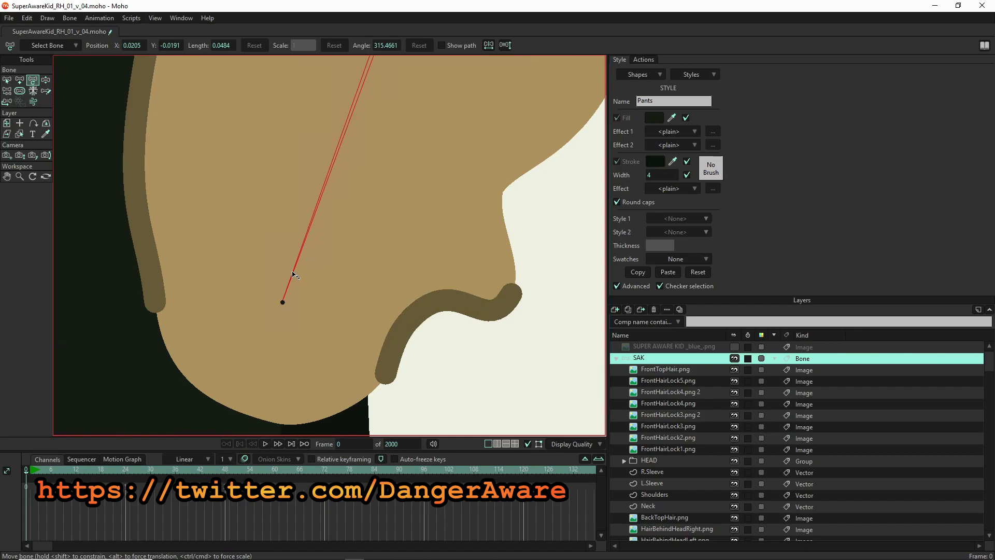
pyautogui.moveTo(294, 278); pyautogui.dragTo(292, 279)
# Show the ThumbTip layer and add a bone from the thumb base bone's tip down to the end of the thumb.
pyautogui.scroll(-5, 282, 328)
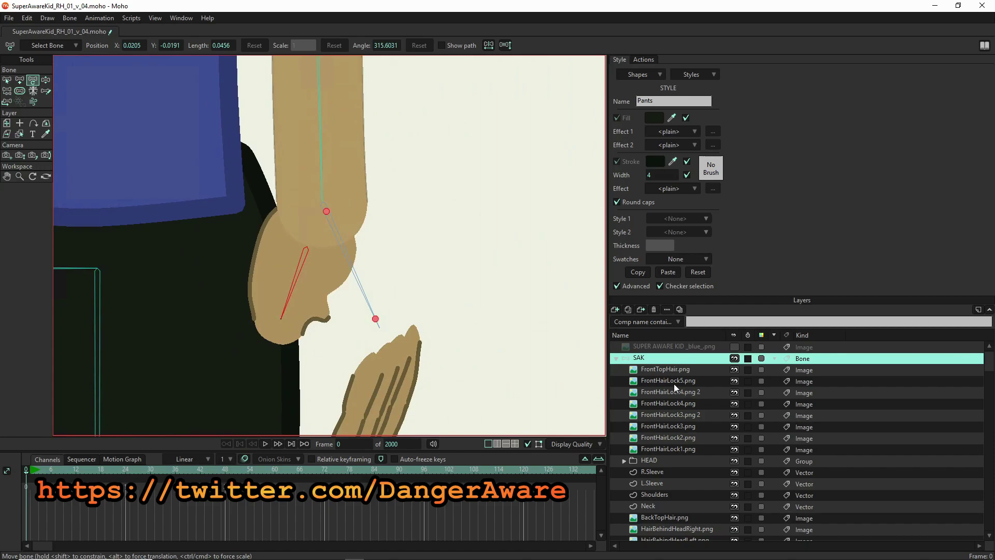
pyautogui.scroll(-5, 692, 485)
pyautogui.scroll(-1, 697, 496)
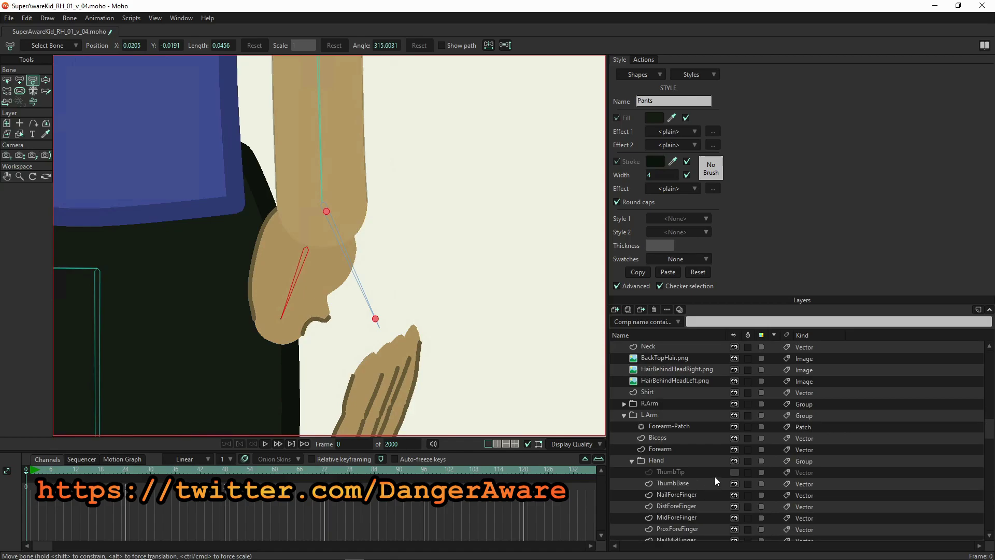
pyautogui.click(732, 472)
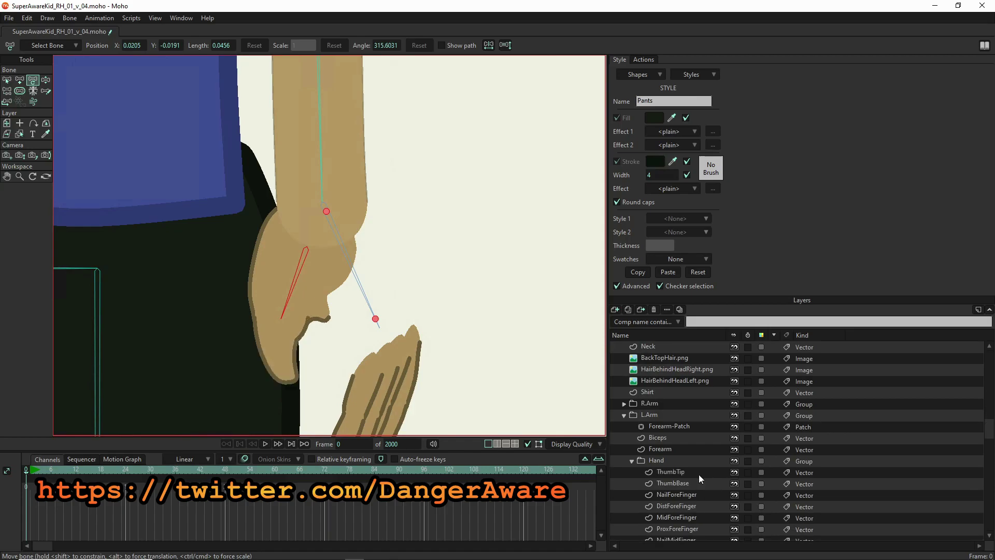
pyautogui.scroll(3, 283, 336)
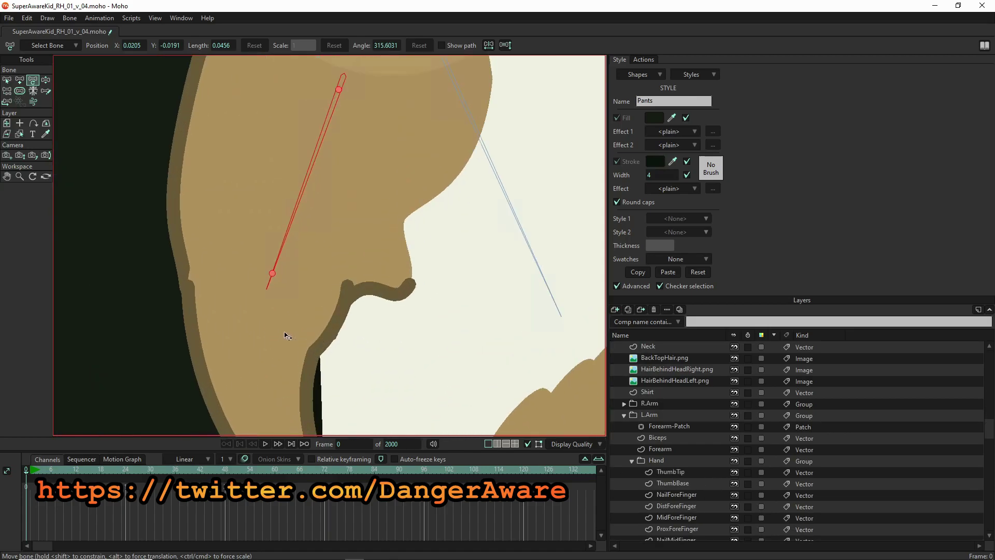
pyautogui.scroll(-2, 278, 334)
pyautogui.press('a')
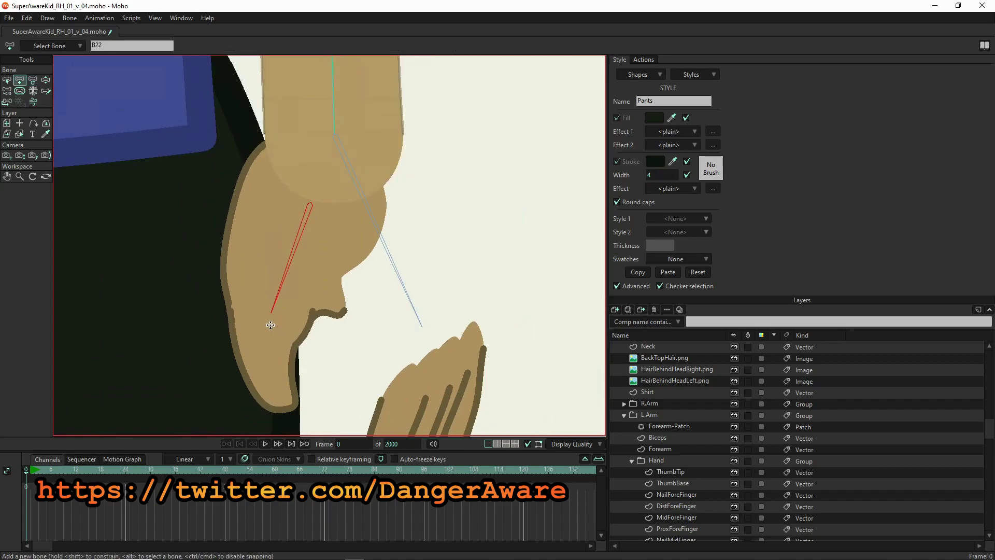
pyautogui.moveTo(271, 314); pyautogui.dragTo(280, 395)
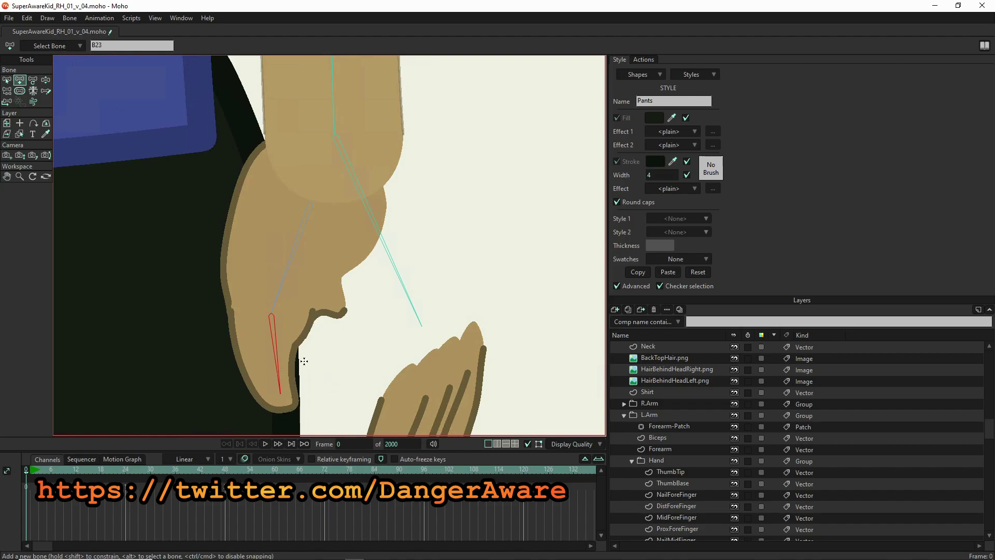
pyautogui.scroll(-5, 366, 289)
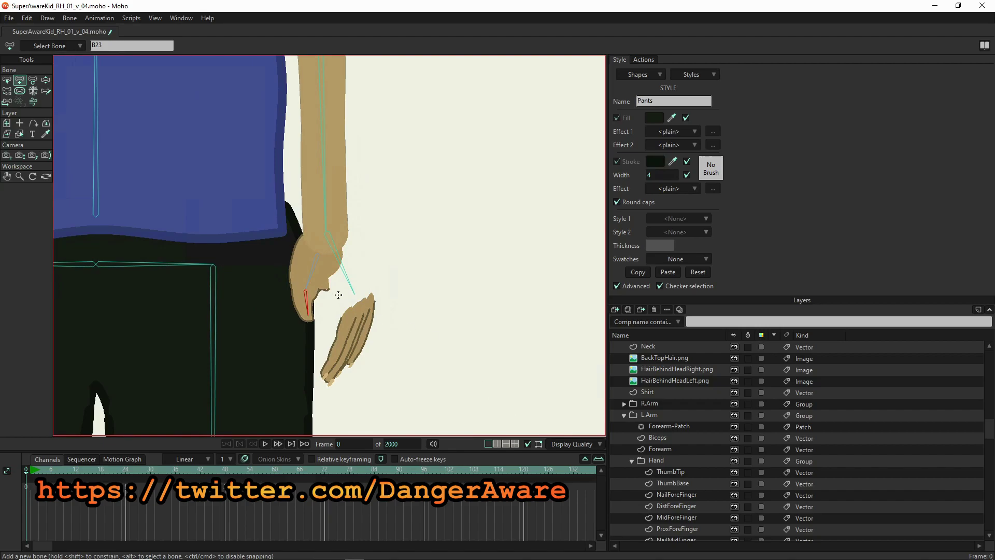
# Hide the Palm's neighbouring pinky, ring and middle finger layers of the left hand so only the forefinger layers remain shown.
pyautogui.scroll(-5, 702, 490)
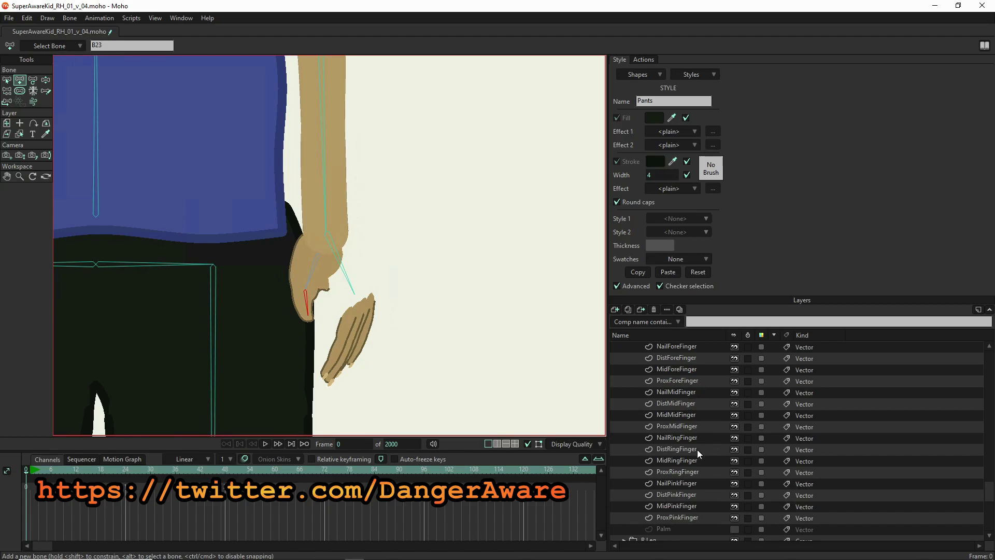
pyautogui.click(735, 518)
pyautogui.click(735, 495)
pyautogui.click(735, 506)
pyautogui.click(734, 483)
pyautogui.click(733, 472)
pyautogui.click(733, 471)
pyautogui.click(733, 468)
pyautogui.click(733, 461)
pyautogui.click(735, 449)
pyautogui.click(735, 438)
pyautogui.click(735, 426)
pyautogui.click(735, 416)
pyautogui.click(735, 403)
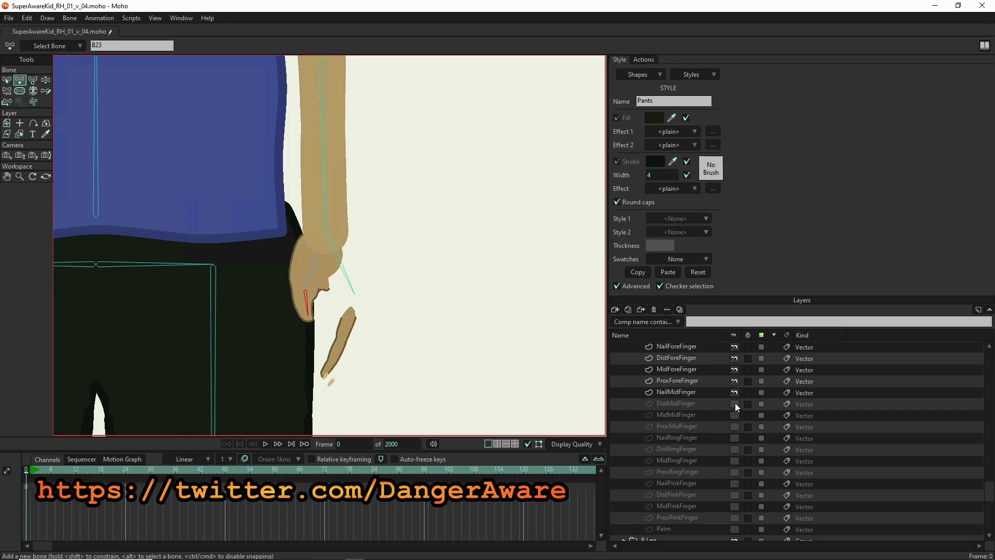
pyautogui.click(735, 393)
# From the selected left hand bone, add three chained child bones along the forefinger, from its knuckle through both joints to the fingertip.
pyautogui.scroll(3, 338, 413)
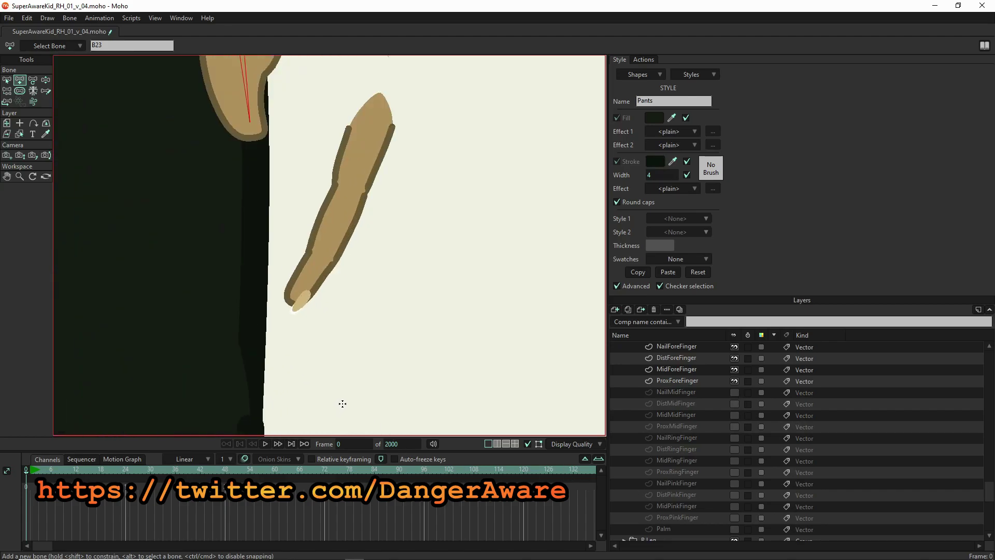
pyautogui.scroll(-2, 390, 265)
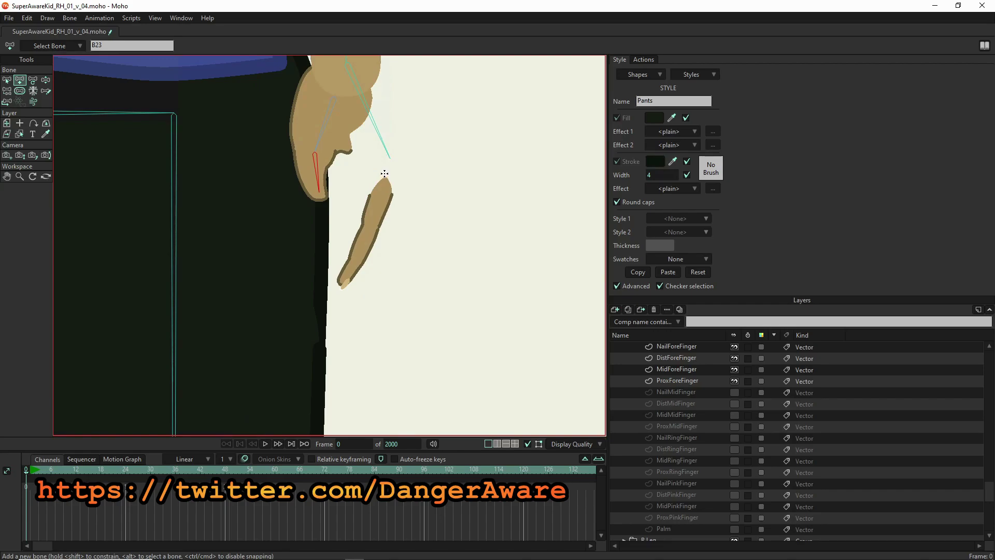
pyautogui.press('b')
pyautogui.click(383, 144)
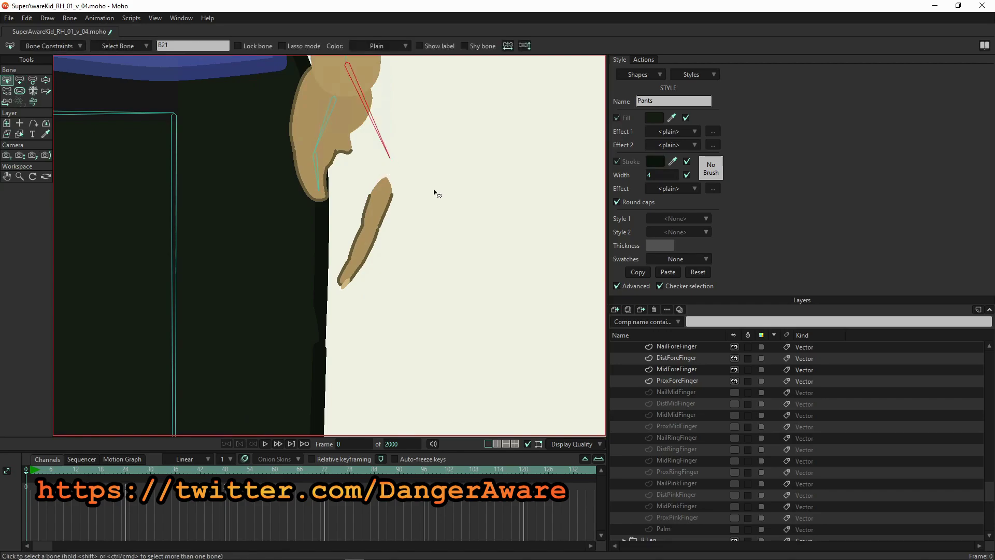
pyautogui.press('a')
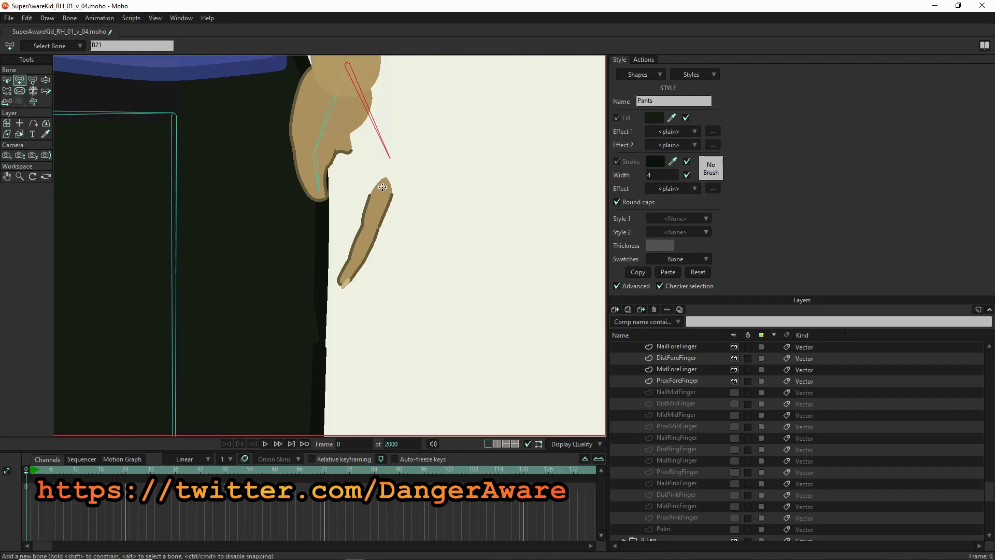
pyautogui.moveTo(385, 187); pyautogui.dragTo(355, 262)
pyautogui.moveTo(356, 262); pyautogui.dragTo(344, 281)
pyautogui.click(343, 281)
pyautogui.scroll(-3, 156, 187)
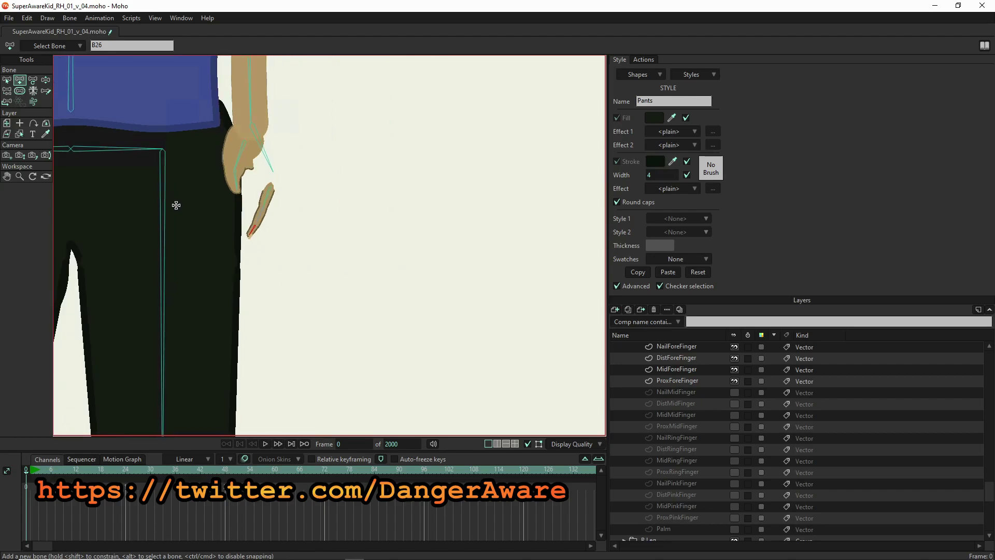
pyautogui.scroll(-2, 358, 214)
pyautogui.scroll(-2, 357, 222)
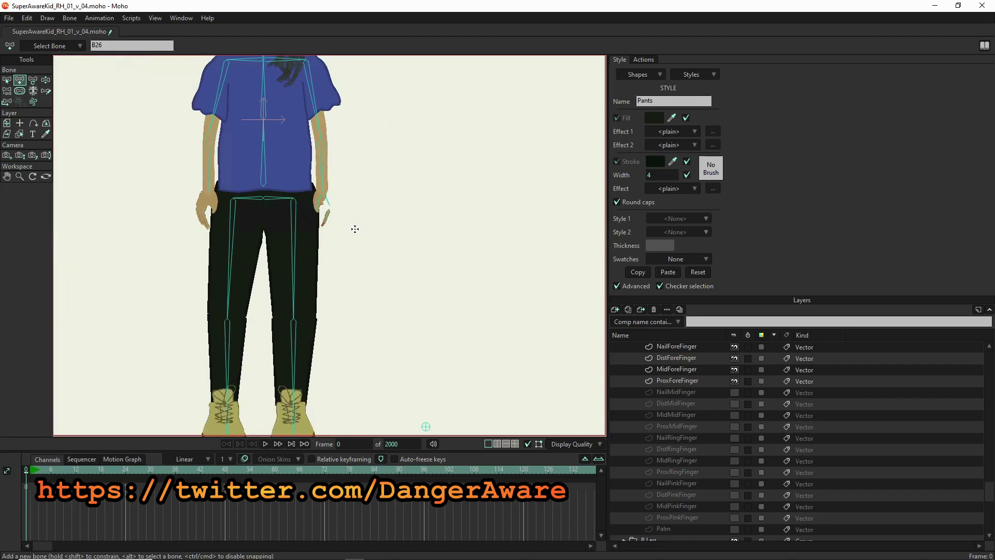
pyautogui.scroll(4, 360, 226)
pyautogui.scroll(3, 268, 223)
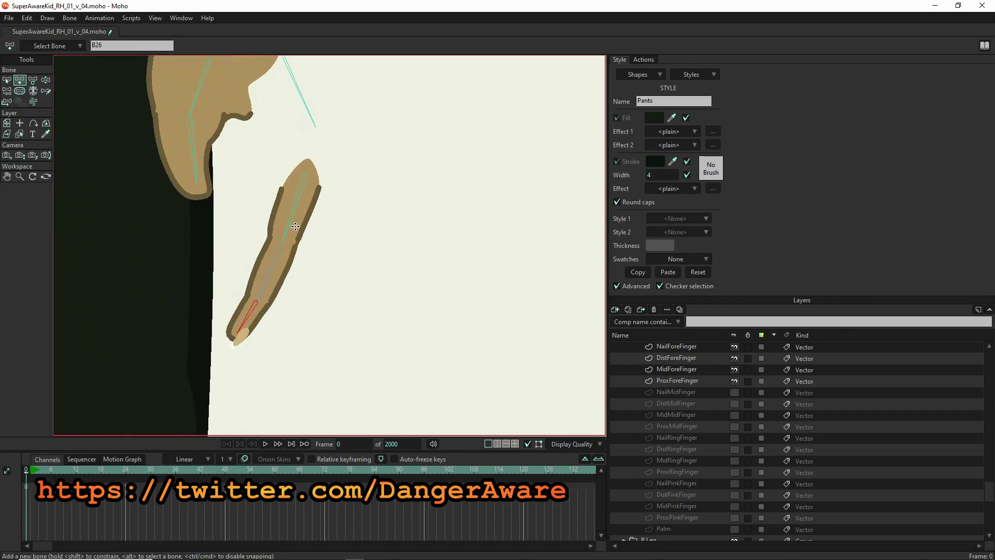
# Hide the four forefinger layers and show the NailMidFinger, DistMidFinger, MidMidFinger and ProxMidFinger layers of the left hand.
pyautogui.click(735, 347)
pyautogui.click(734, 358)
pyautogui.click(734, 369)
pyautogui.click(734, 381)
pyautogui.click(734, 381)
pyautogui.click(734, 393)
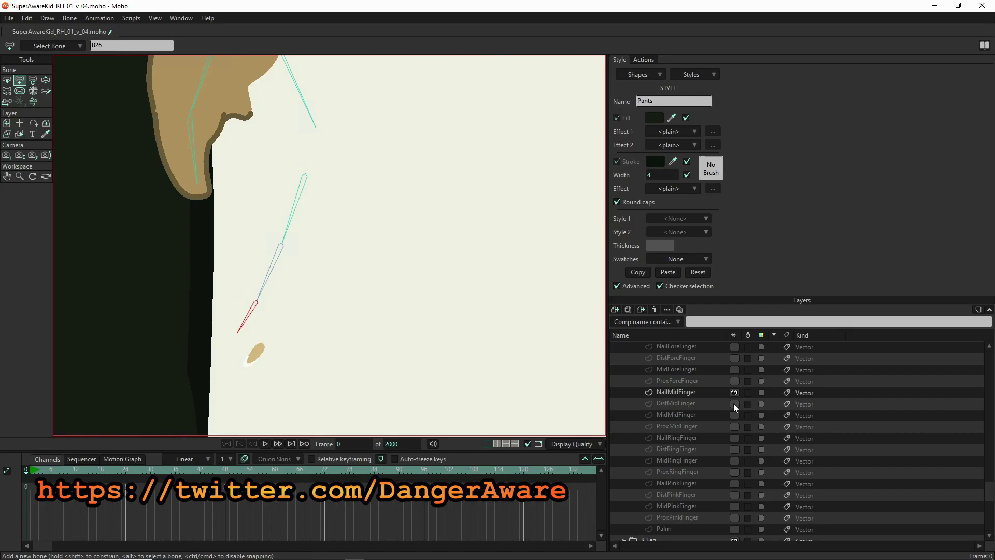
pyautogui.click(733, 403)
pyautogui.click(734, 415)
pyautogui.click(735, 427)
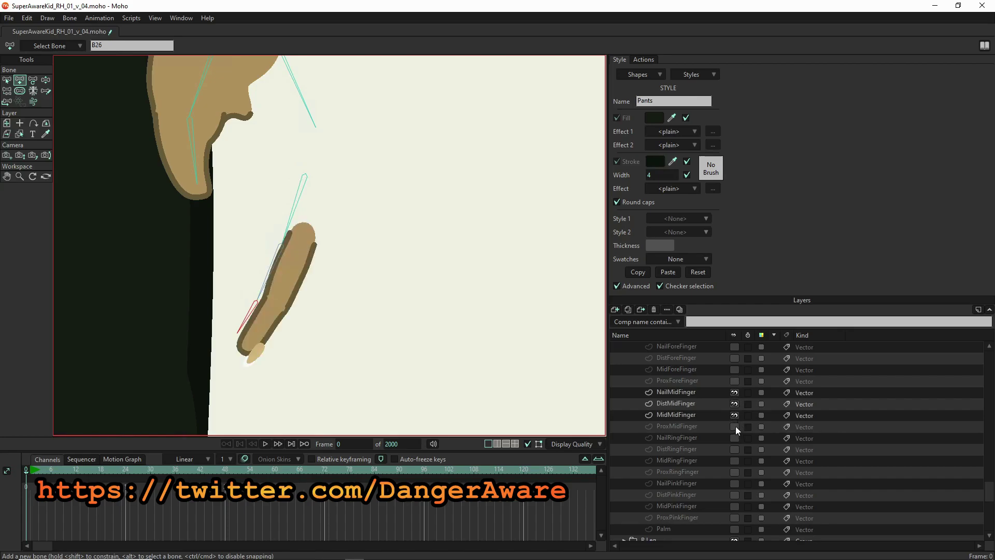
# With the left hand bone as parent, add three chained bones along the middle finger from its knuckle to the fingertip.
pyautogui.press('z')
pyautogui.click(297, 86)
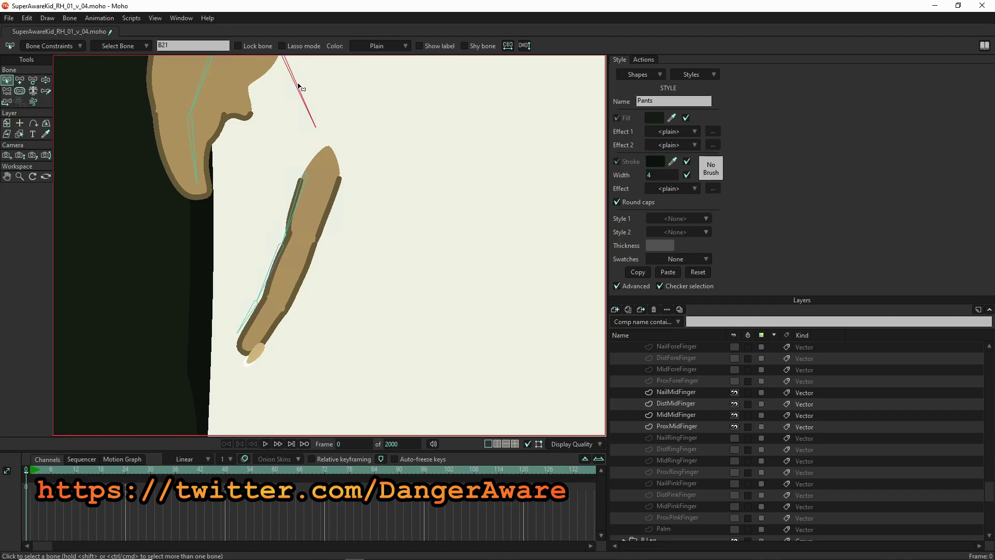
pyautogui.press('a')
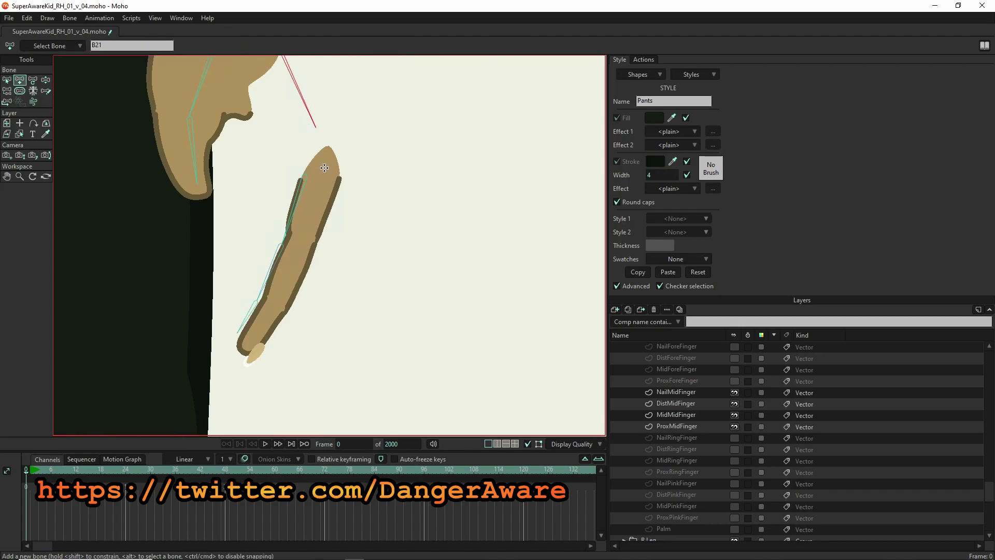
pyautogui.moveTo(324, 167); pyautogui.dragTo(275, 304)
pyautogui.moveTo(247, 338); pyautogui.dragTo(247, 347)
# Hide the four middle finger layers and show the NailRingFinger, DistRingFinger, MidRingFinger and ProxRingFinger layers of the left hand.
pyautogui.click(734, 427)
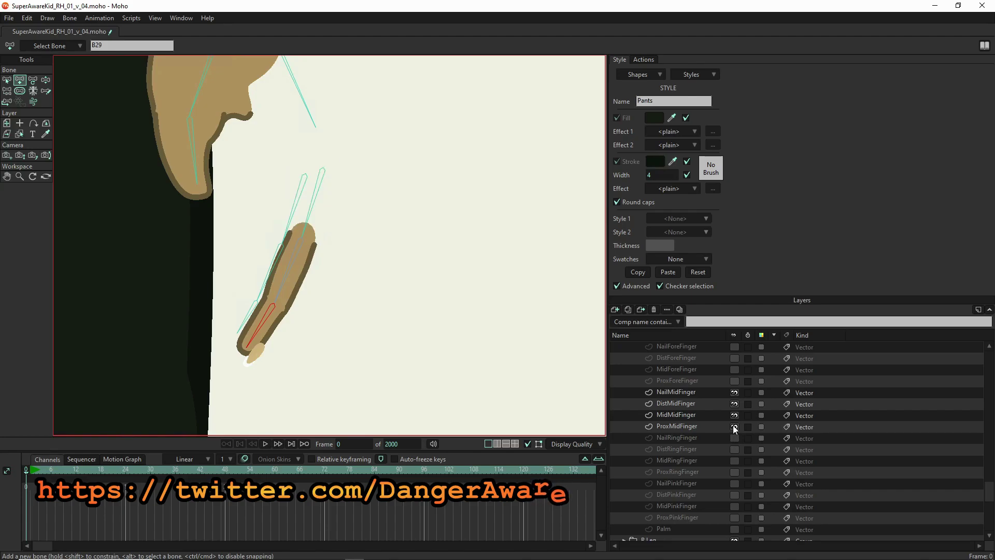
pyautogui.click(734, 415)
pyautogui.click(734, 404)
pyautogui.click(734, 393)
pyautogui.click(739, 437)
pyautogui.click(739, 449)
pyautogui.click(738, 461)
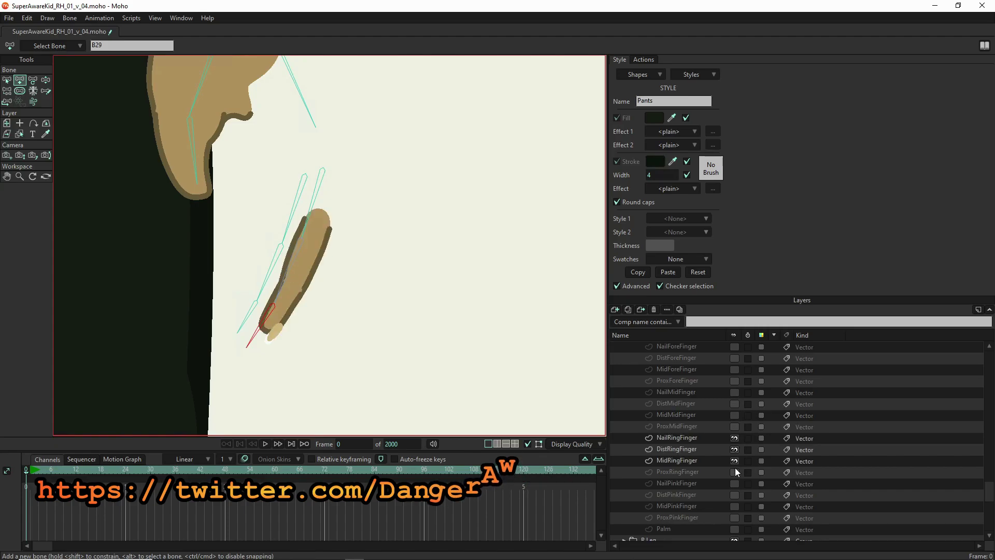
pyautogui.click(735, 473)
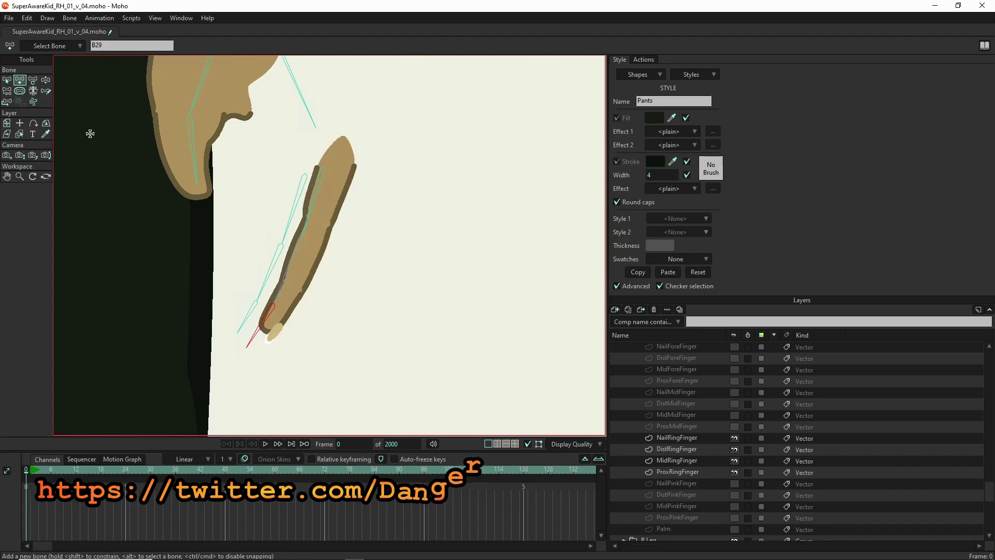
# With the left hand bone as parent, add three chained bones along the ring finger from its knuckle to the fingertip.
pyautogui.press('b')
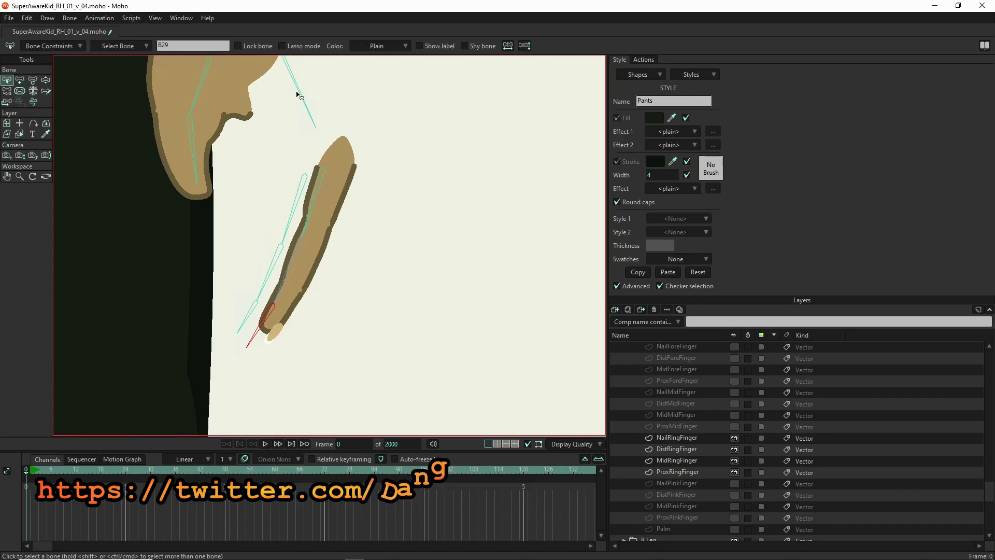
pyautogui.click(300, 97)
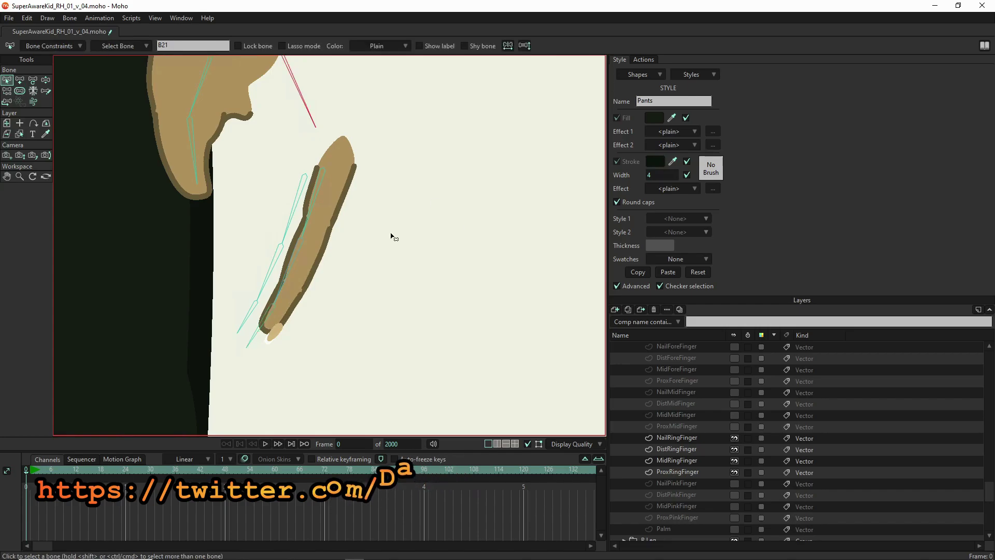
pyautogui.press('a')
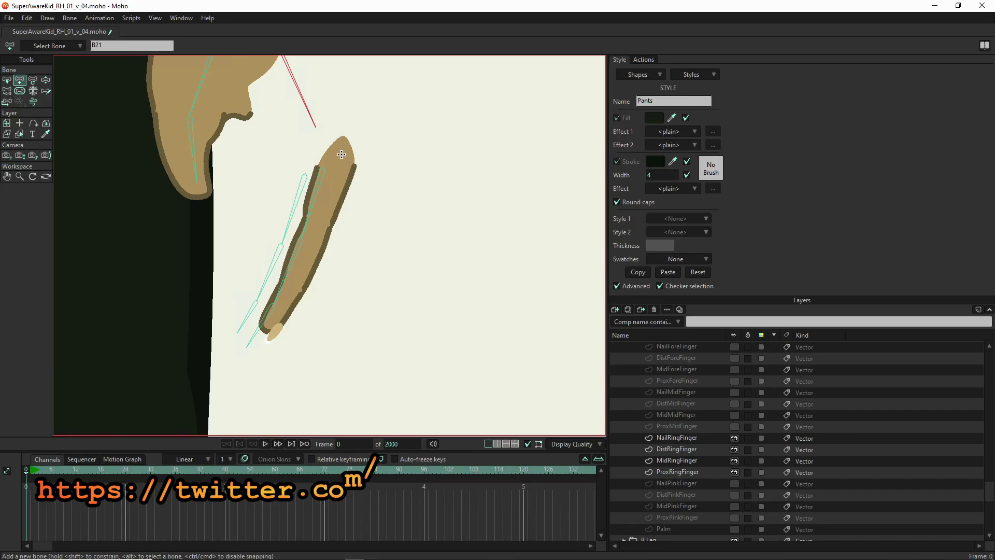
pyautogui.moveTo(340, 151); pyautogui.dragTo(291, 287)
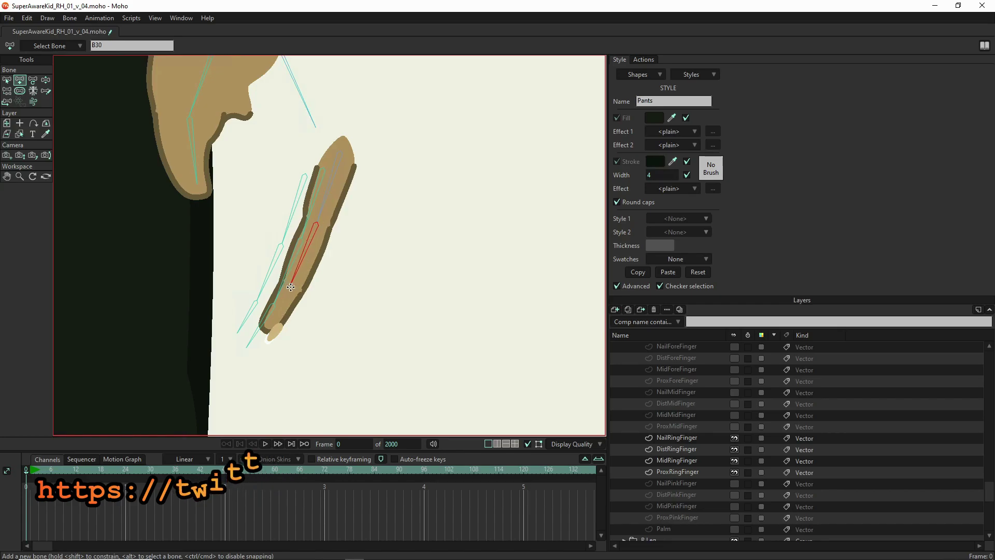
pyautogui.moveTo(291, 288); pyautogui.dragTo(272, 325)
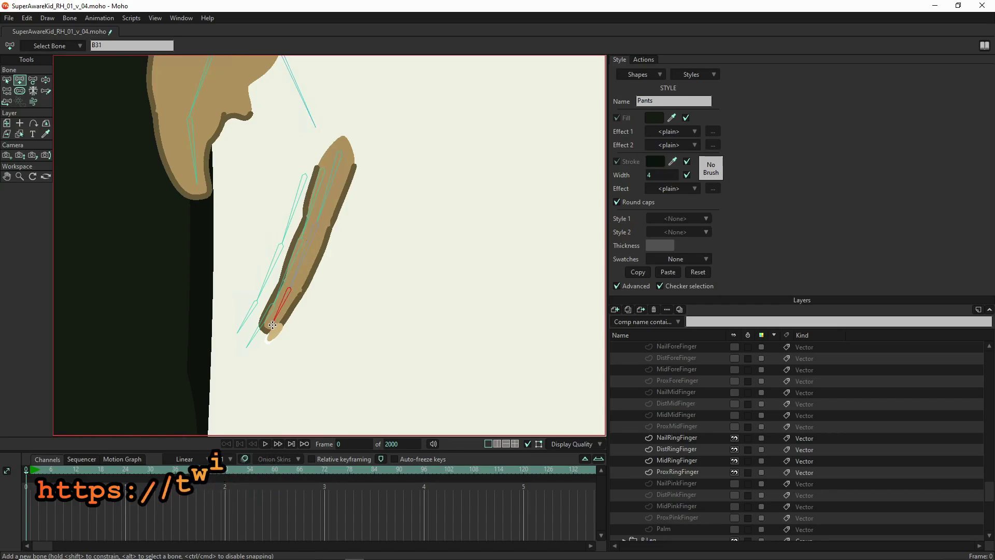
pyautogui.click(273, 321)
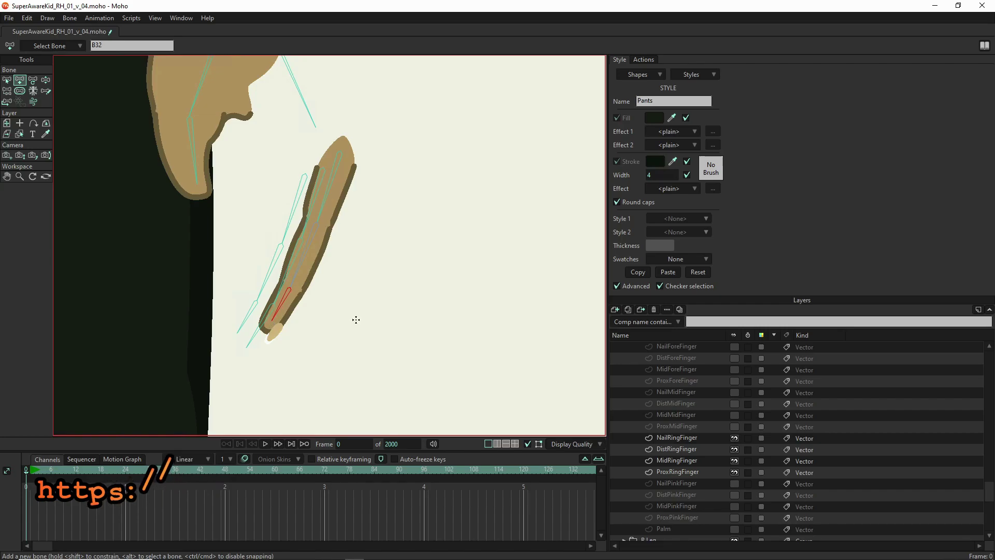
# Hide the four ring finger layers and show the NailPinkFinger, DistPinkFinger, MidPinkFinger and ProxPinkFinger layers of the left hand.
pyautogui.click(735, 472)
pyautogui.click(735, 461)
pyautogui.click(734, 449)
pyautogui.click(733, 449)
pyautogui.click(734, 438)
pyautogui.click(735, 427)
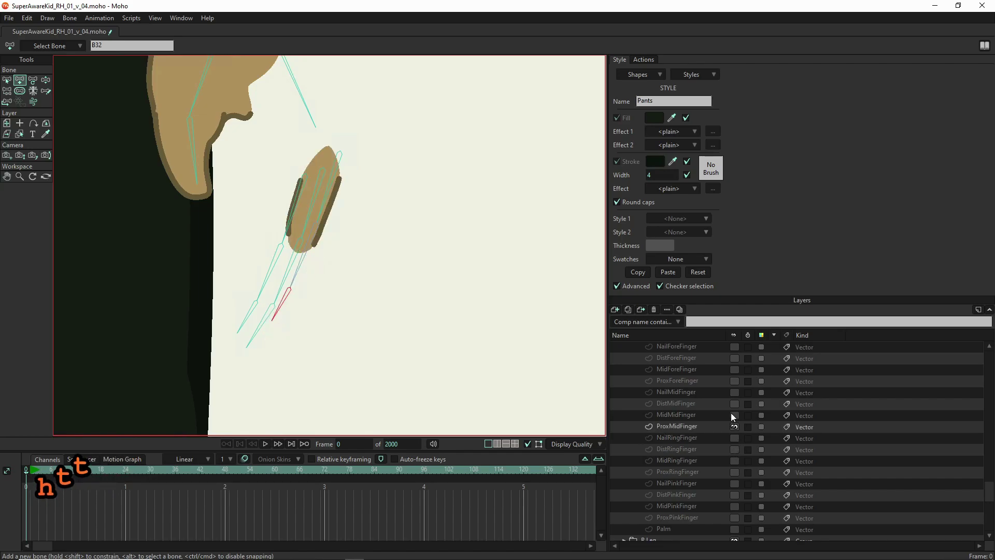
pyautogui.click(734, 426)
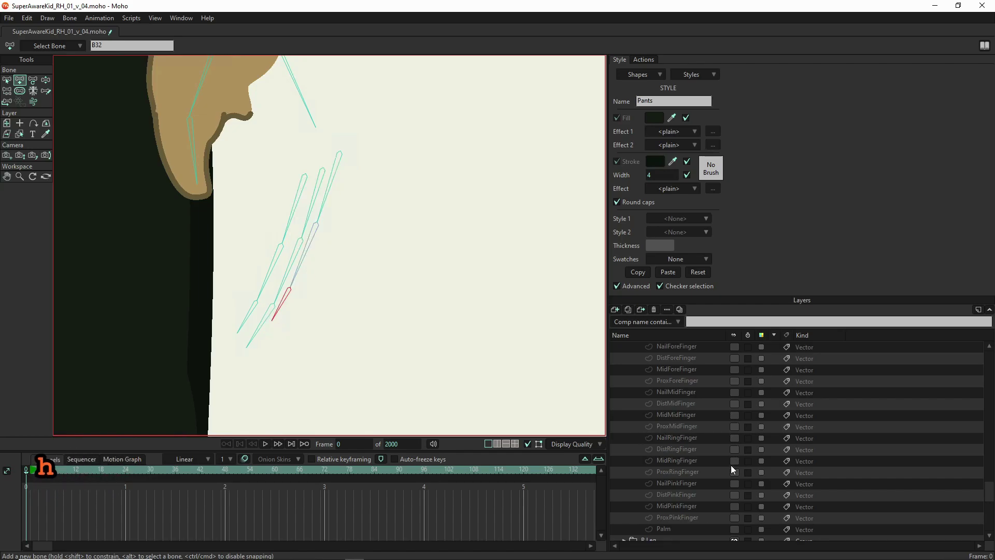
pyautogui.click(735, 484)
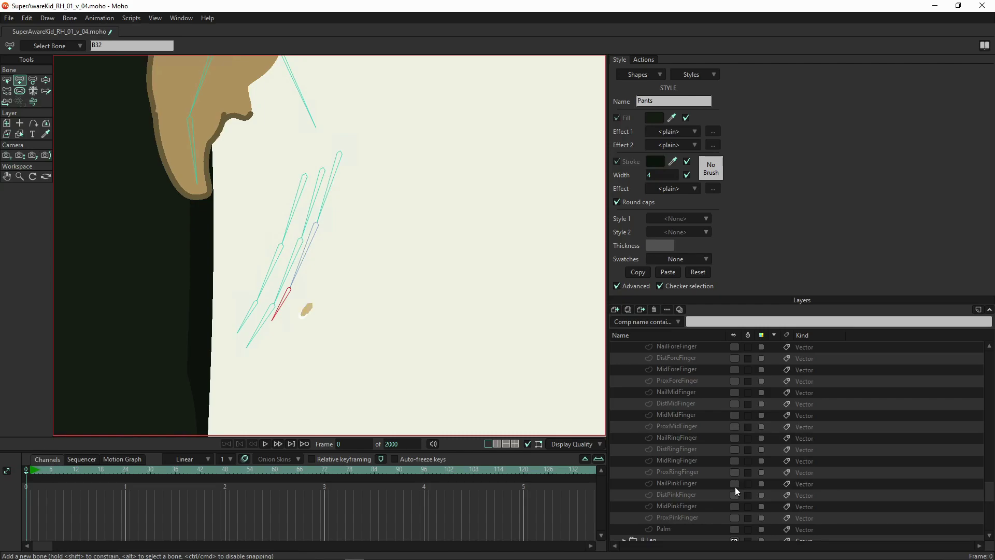
pyautogui.click(735, 495)
pyautogui.click(735, 505)
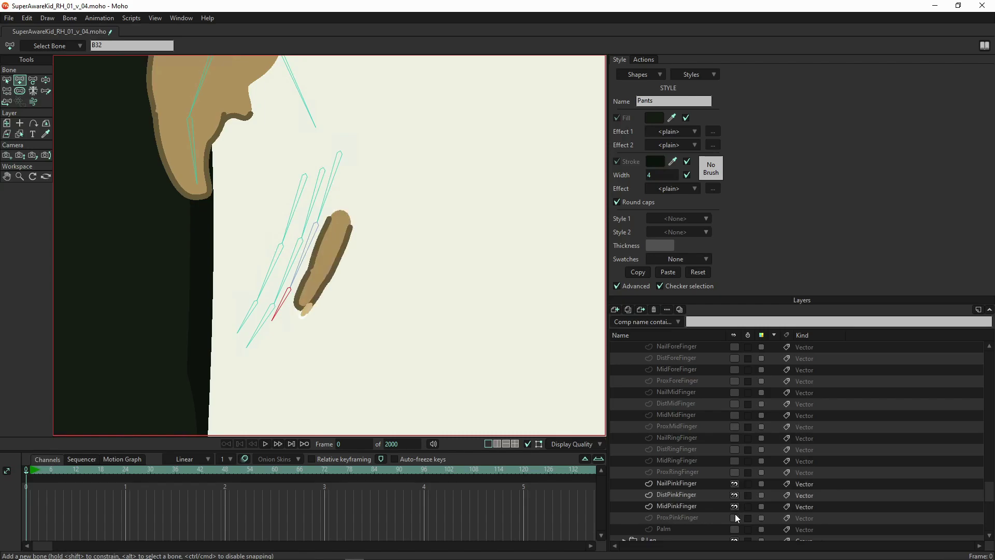
pyautogui.click(735, 516)
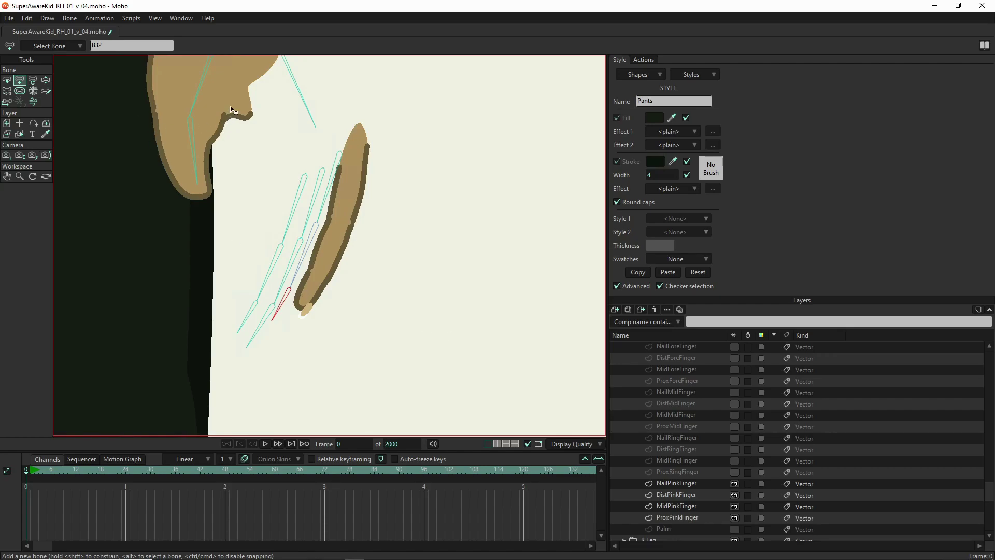
# With the left hand bone as parent, add three chained bones along the pinky finger from its knuckle to the fingertip.
pyautogui.press('b')
pyautogui.click(294, 83)
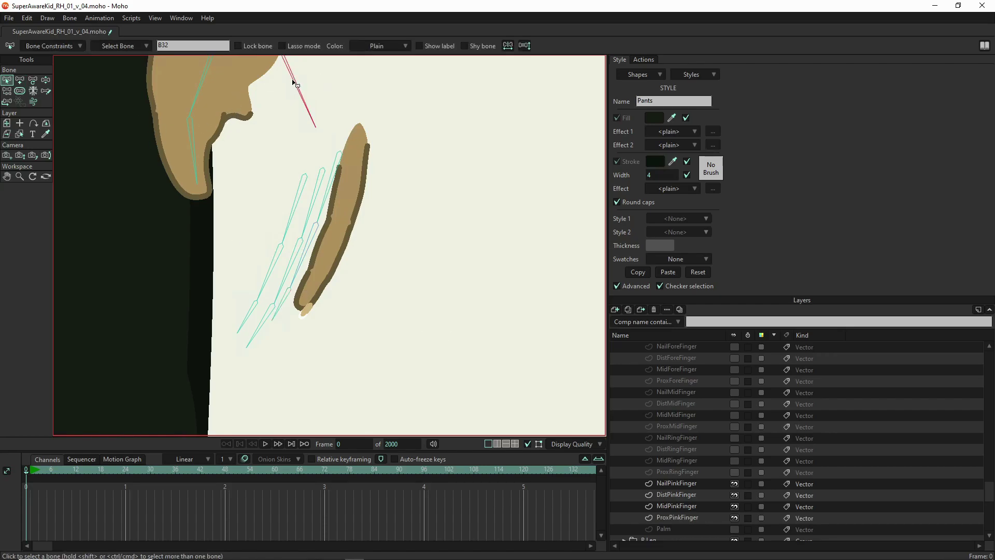
pyautogui.press('a')
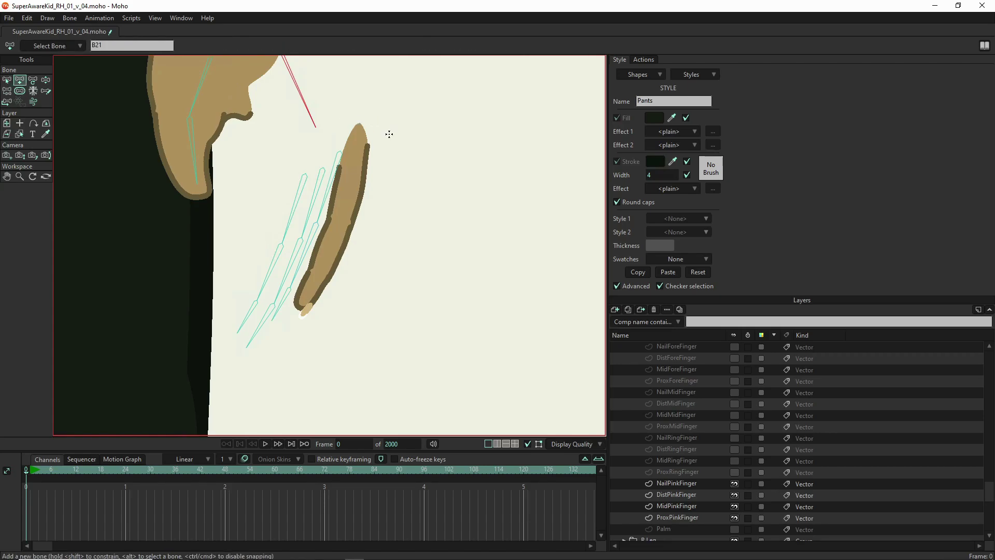
pyautogui.moveTo(356, 138); pyautogui.dragTo(301, 305)
# Show the left hand's four ring finger layers and its ProxMidFinger and MidMidFinger layers again.
pyautogui.scroll(-5, 352, 384)
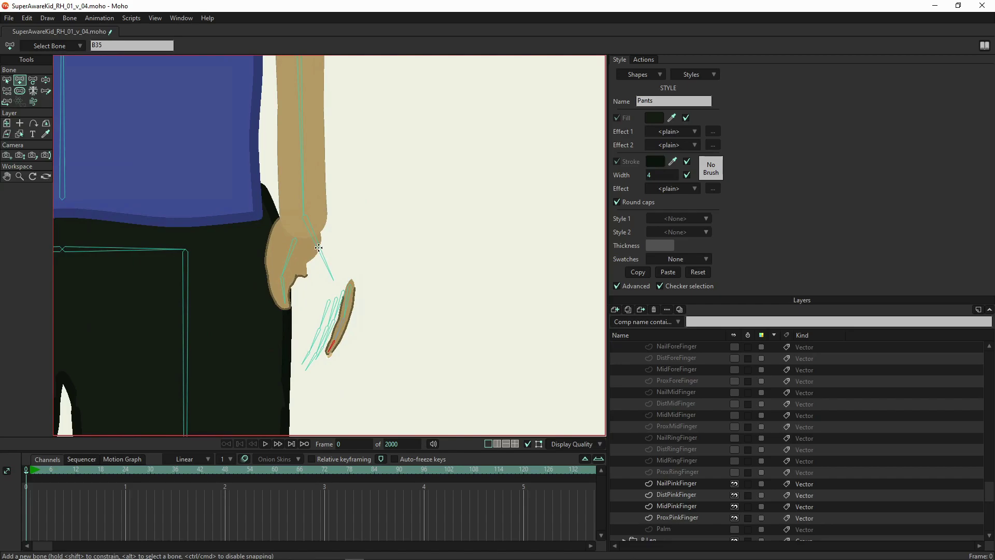
pyautogui.scroll(-2, 388, 244)
pyautogui.scroll(-4, 389, 245)
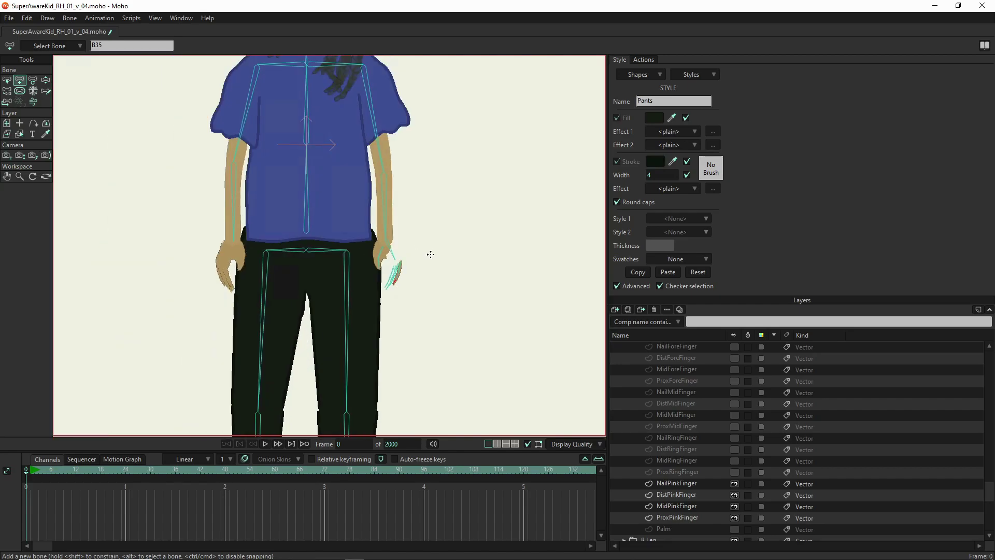
pyautogui.scroll(3, 263, 269)
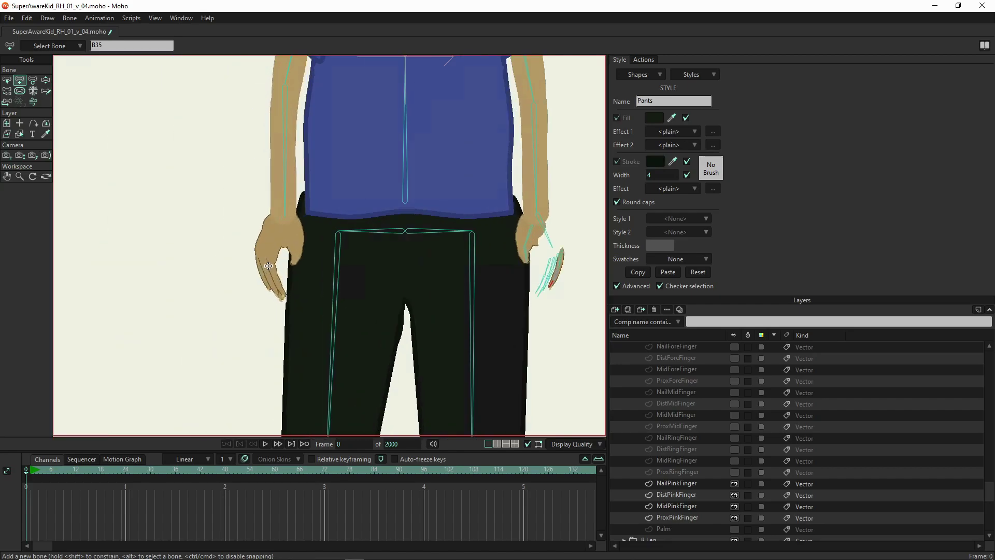
pyautogui.click(735, 472)
pyautogui.click(735, 460)
pyautogui.click(735, 449)
pyautogui.click(735, 438)
pyautogui.click(735, 427)
pyautogui.click(735, 415)
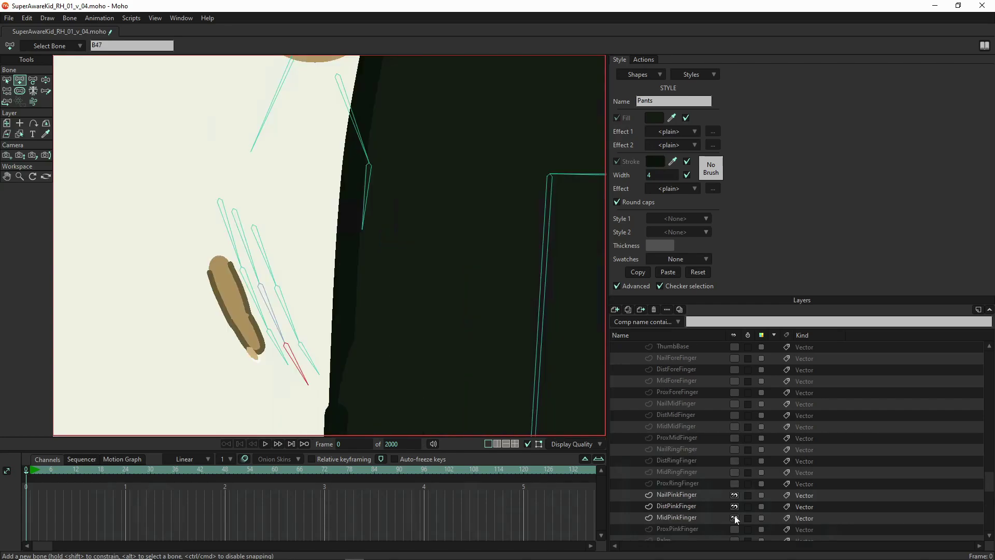
# Show the ProxPinkFinger layer of the right hand to complete the visible pinky finger.
pyautogui.click(735, 529)
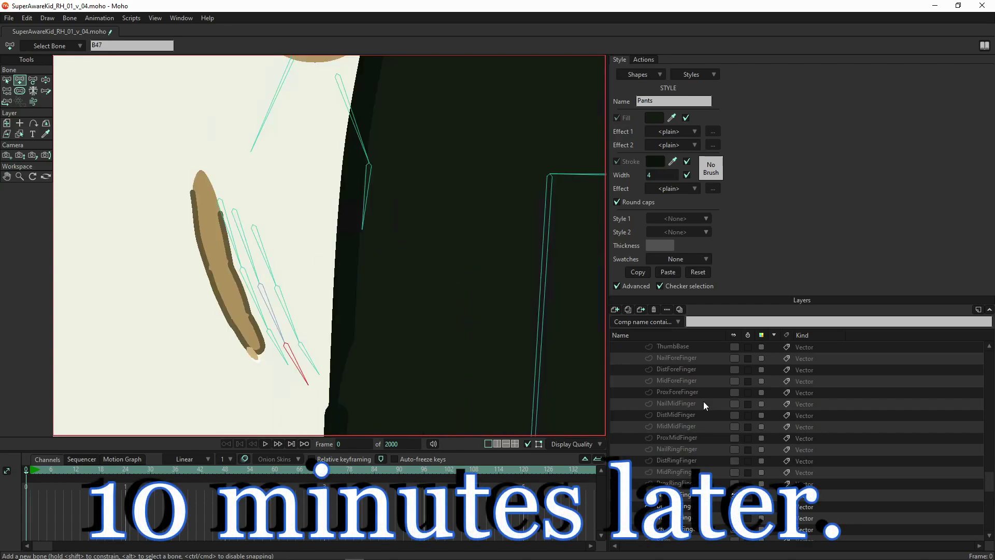
pyautogui.scroll(10, 718, 392)
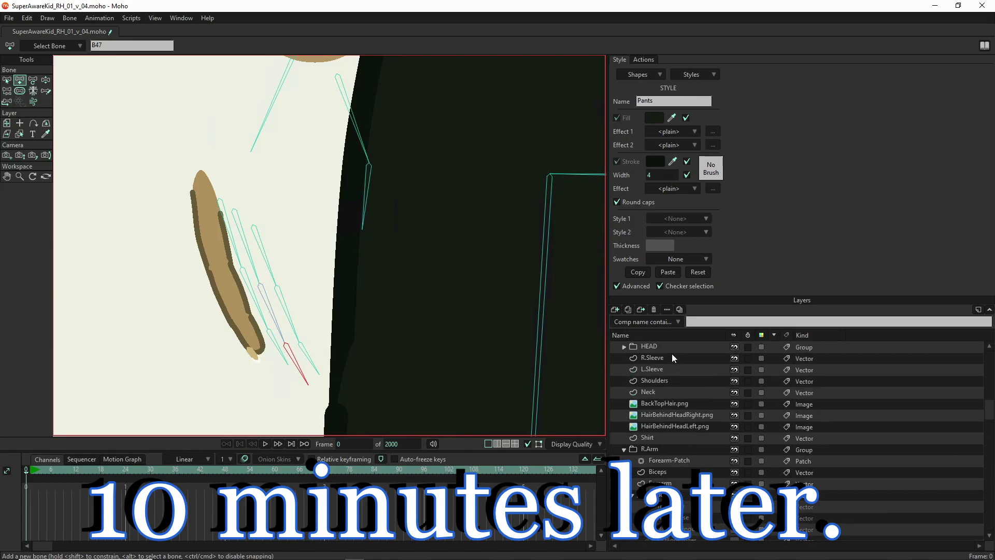
# With the right hand bone as parent, add three chained bones along the right pinky finger from knuckle to fingertip.
pyautogui.scroll(3, 670, 354)
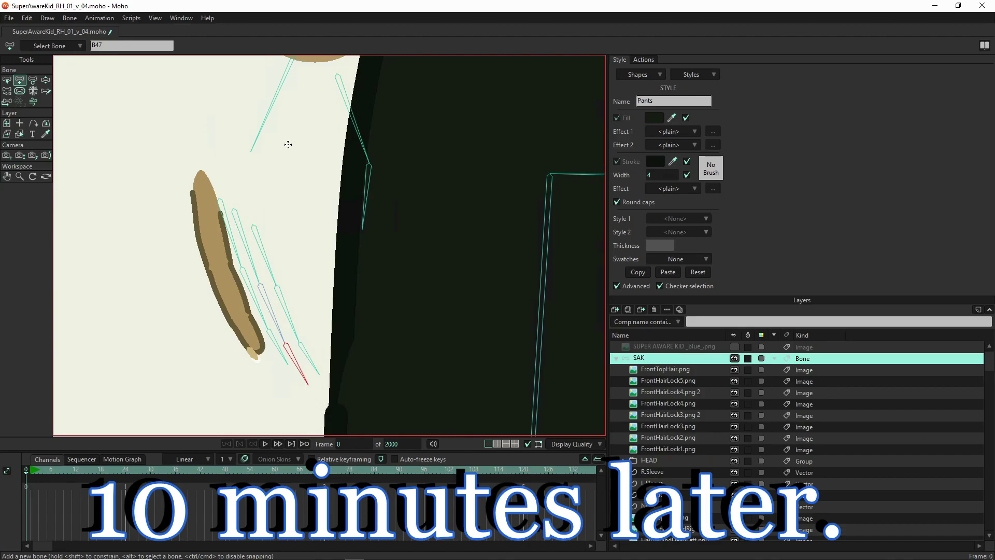
pyautogui.press('z')
pyautogui.click(271, 117)
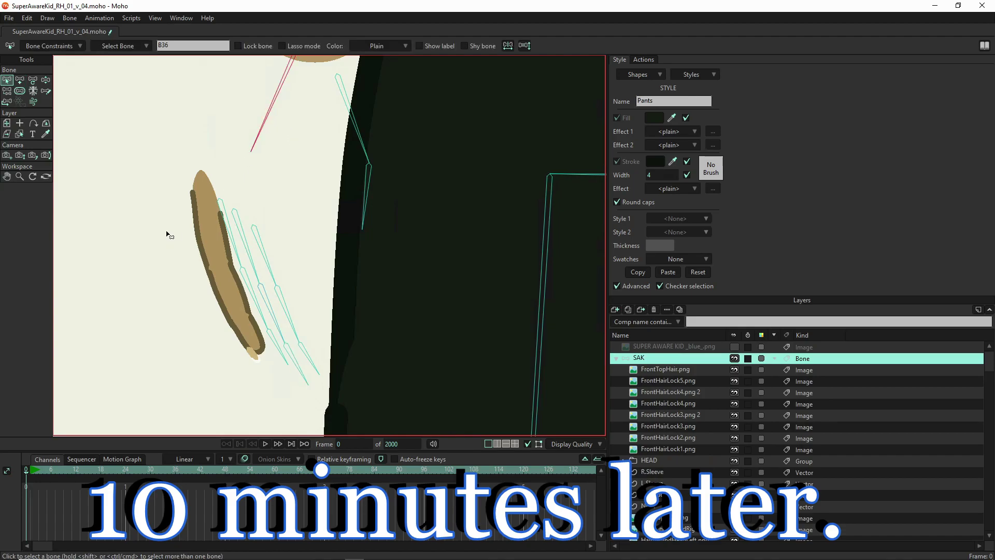
pyautogui.press('a')
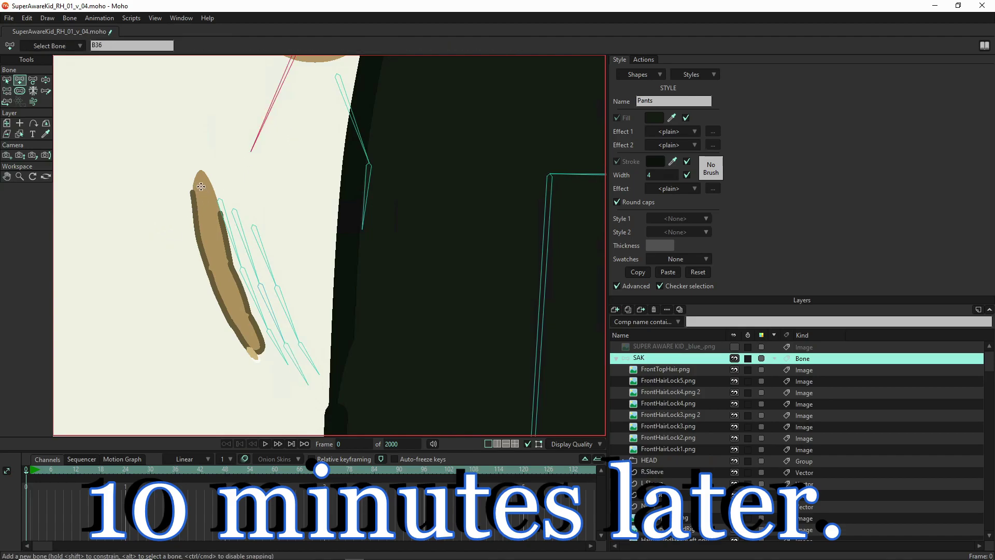
pyautogui.moveTo(202, 187); pyautogui.dragTo(256, 344)
pyautogui.click(257, 345)
# With the head bone as parent, add two chained bones along the left eyebrow from its outer end to its inner end.
pyautogui.scroll(-3, 167, 260)
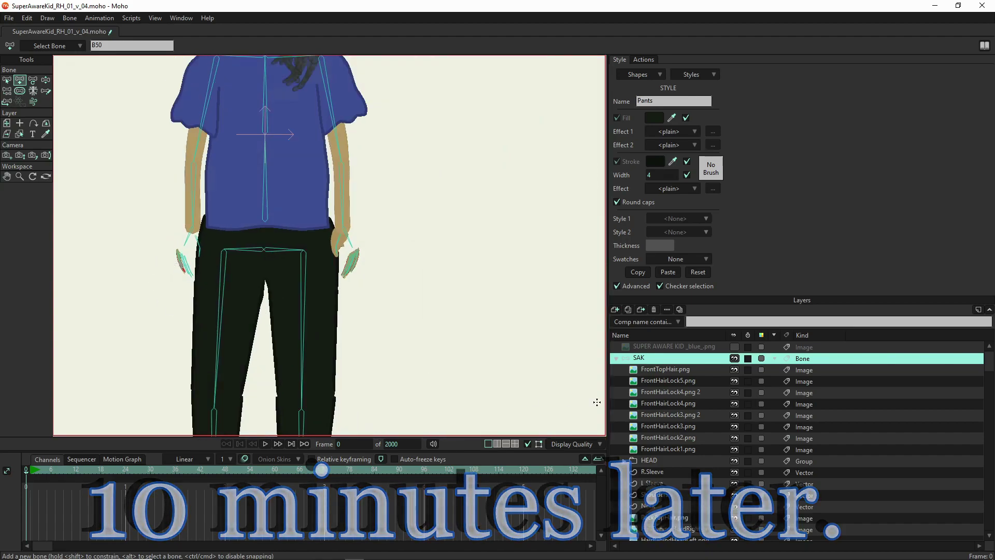
pyautogui.scroll(-3, 458, 276)
pyautogui.scroll(6, 399, 158)
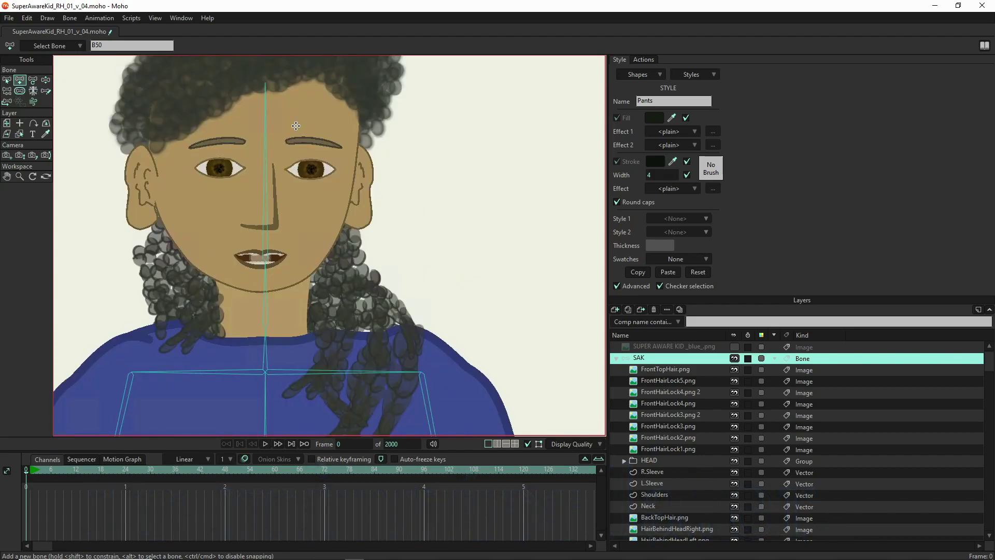
pyautogui.scroll(3, 296, 126)
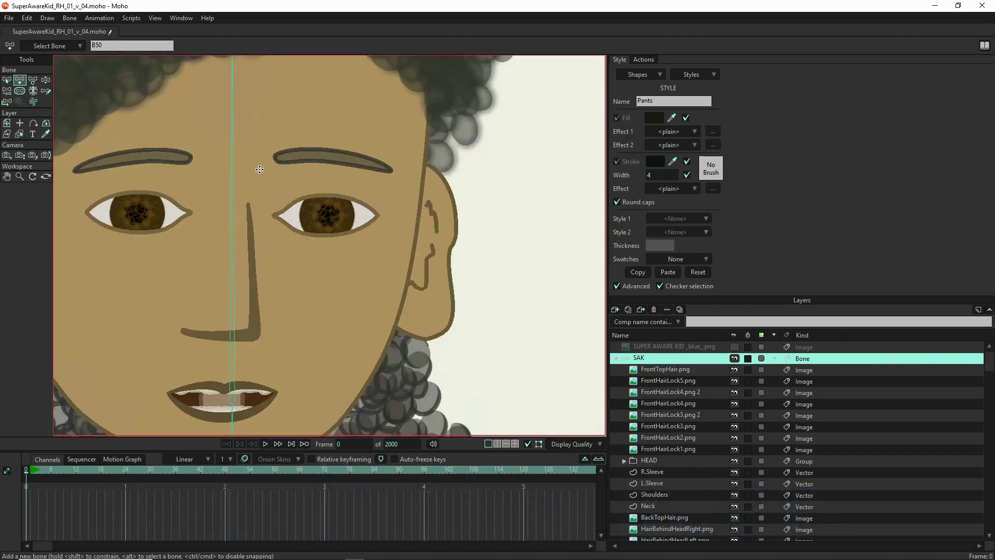
pyautogui.press('b')
pyautogui.click(233, 178)
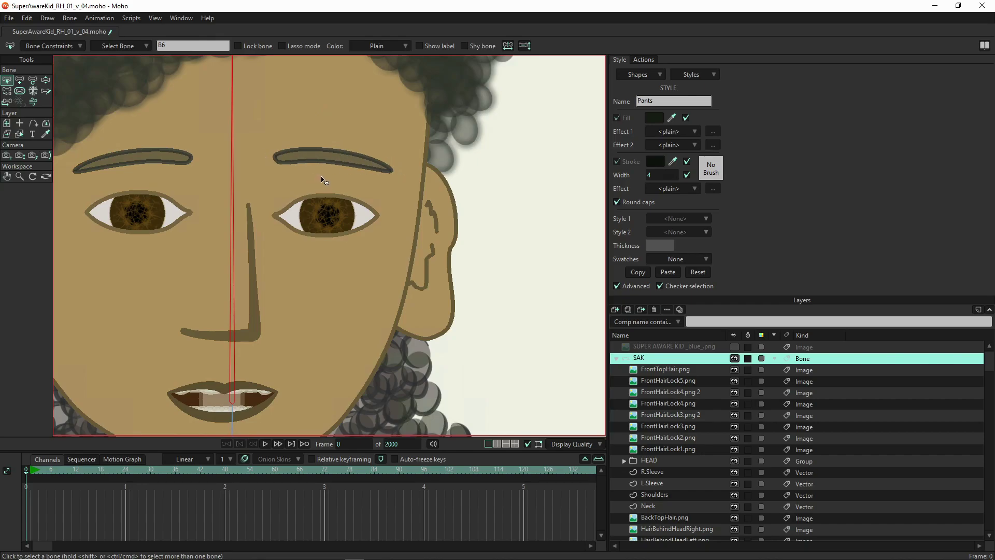
pyautogui.press('a')
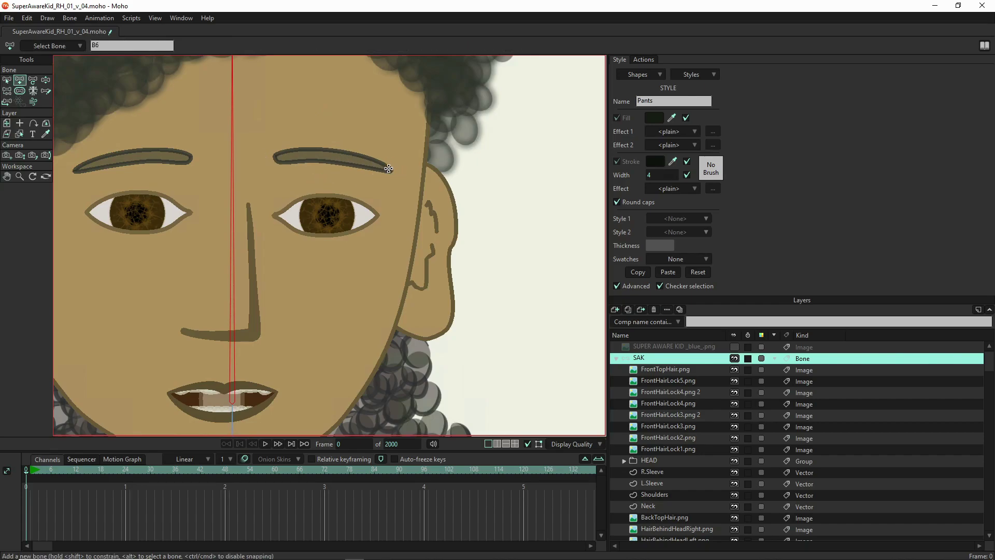
pyautogui.moveTo(391, 170); pyautogui.dragTo(329, 156)
pyautogui.moveTo(329, 156); pyautogui.dragTo(277, 158)
pyautogui.click(278, 157)
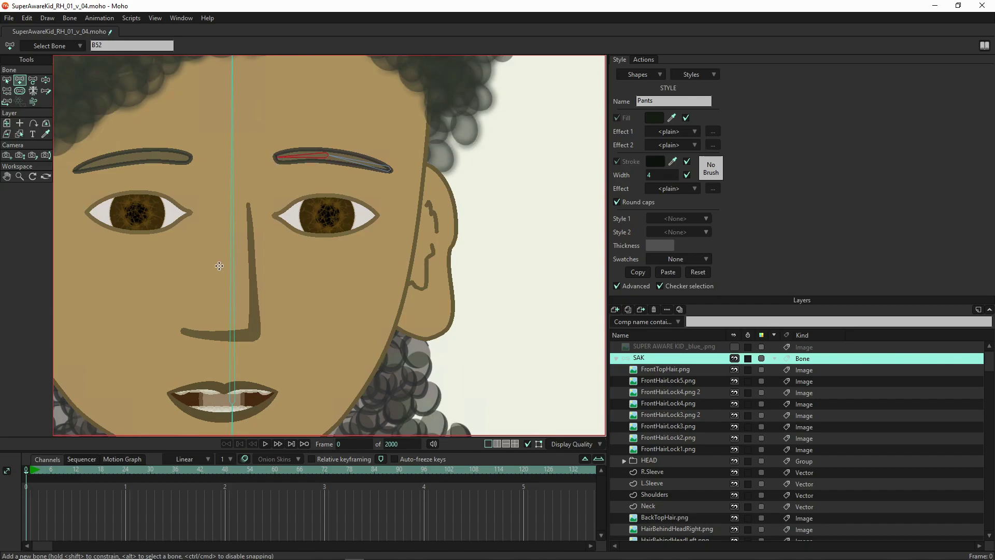
# With the head bone as parent, add two chained bones along the right eyebrow from its outer end to its inner end.
pyautogui.press('z')
pyautogui.click(232, 237)
pyautogui.press('a')
pyautogui.moveTo(79, 170); pyautogui.dragTo(135, 156)
pyautogui.moveTo(145, 156); pyautogui.dragTo(185, 157)
# Show the right hand's ThumbTip and ThumbBase layers and its four forefinger layers again.
pyautogui.scroll(-5, 414, 87)
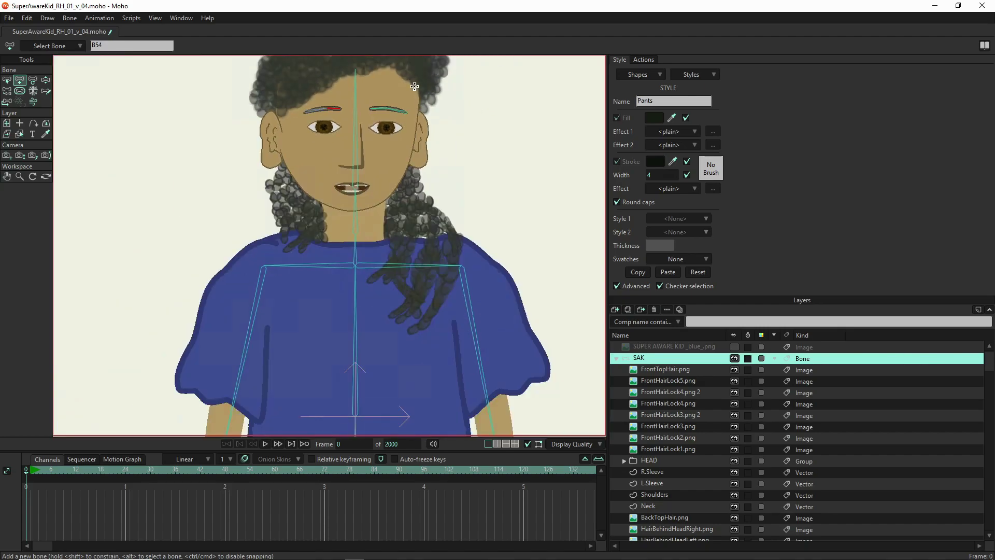
pyautogui.moveTo(399, 121); pyautogui.dragTo(338, 218)
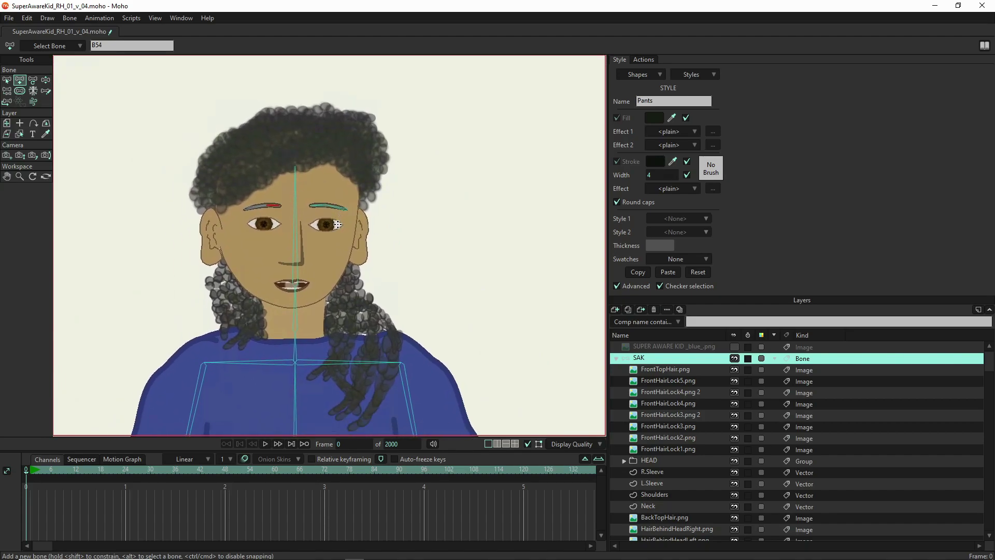
pyautogui.scroll(-2, 337, 224)
pyautogui.scroll(-2, 284, 191)
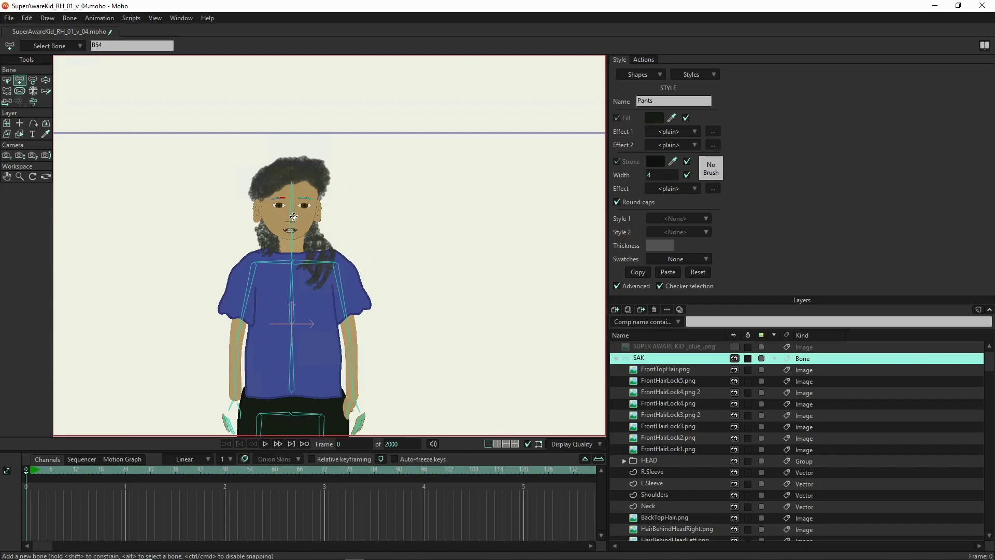
pyautogui.scroll(-2, 293, 217)
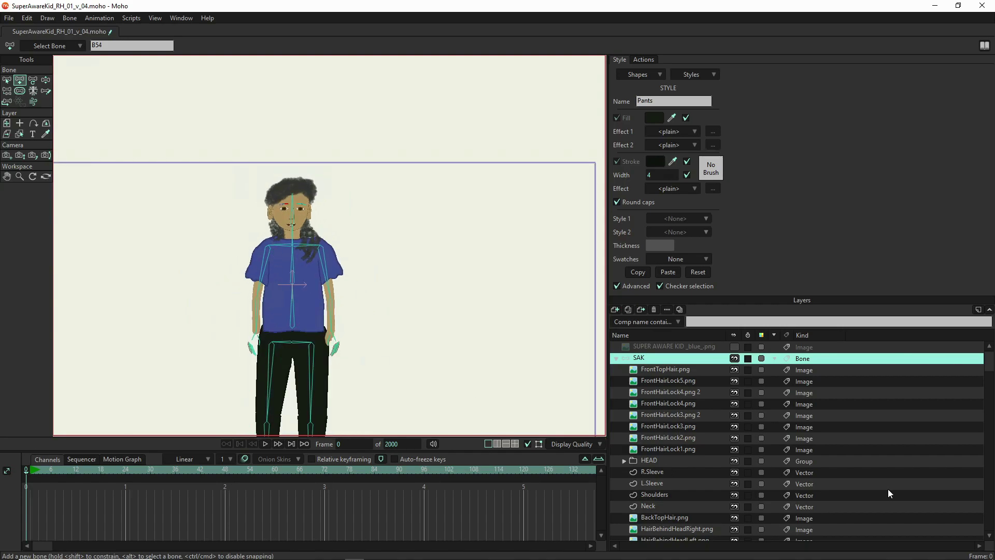
pyautogui.scroll(-5, 742, 492)
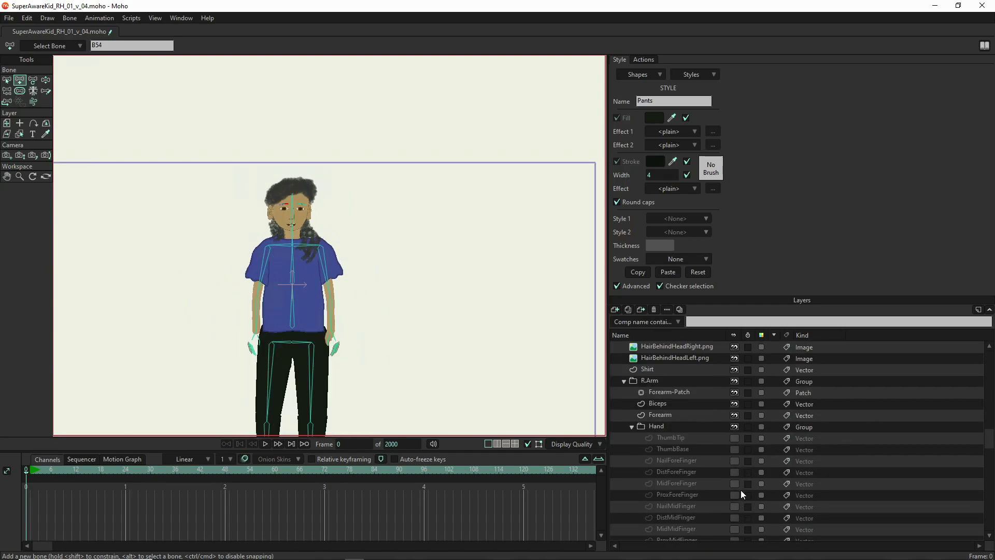
pyautogui.click(735, 438)
pyautogui.click(734, 450)
pyautogui.scroll(-1, 733, 451)
pyautogui.click(734, 449)
pyautogui.click(734, 461)
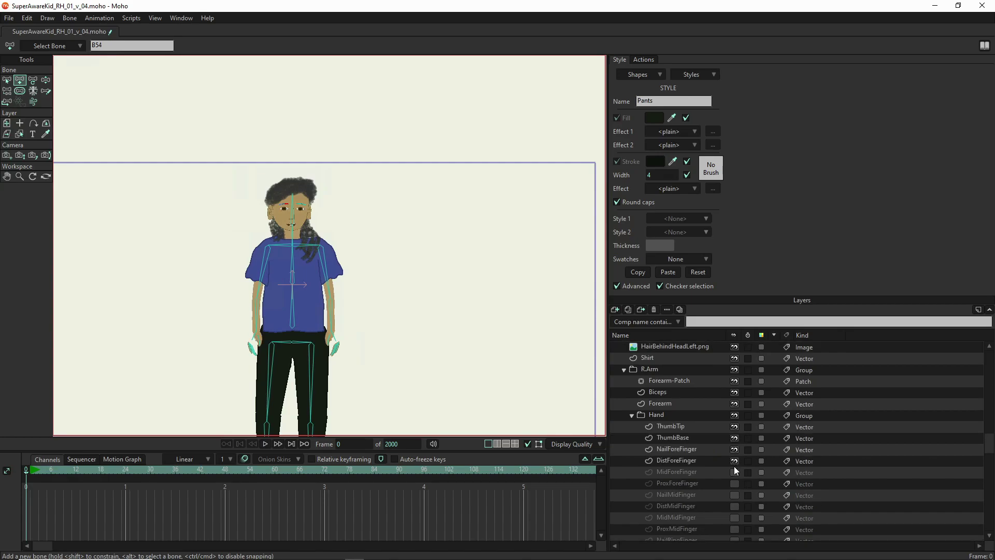
pyautogui.click(734, 473)
pyautogui.click(734, 484)
# Show the right hand's four middle finger layers, four ring finger layers and Palm layer again.
pyautogui.click(733, 496)
pyautogui.click(733, 507)
pyautogui.click(733, 517)
pyautogui.click(735, 530)
pyautogui.scroll(-6, 748, 419)
pyautogui.click(735, 473)
pyautogui.click(735, 484)
pyautogui.click(735, 495)
pyautogui.click(736, 506)
pyautogui.scroll(-5, 747, 407)
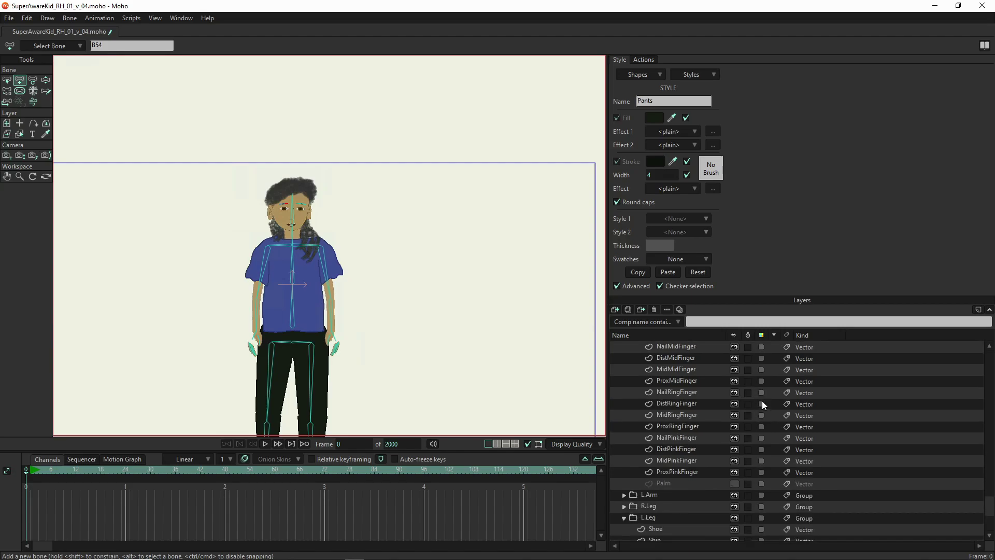
pyautogui.click(735, 450)
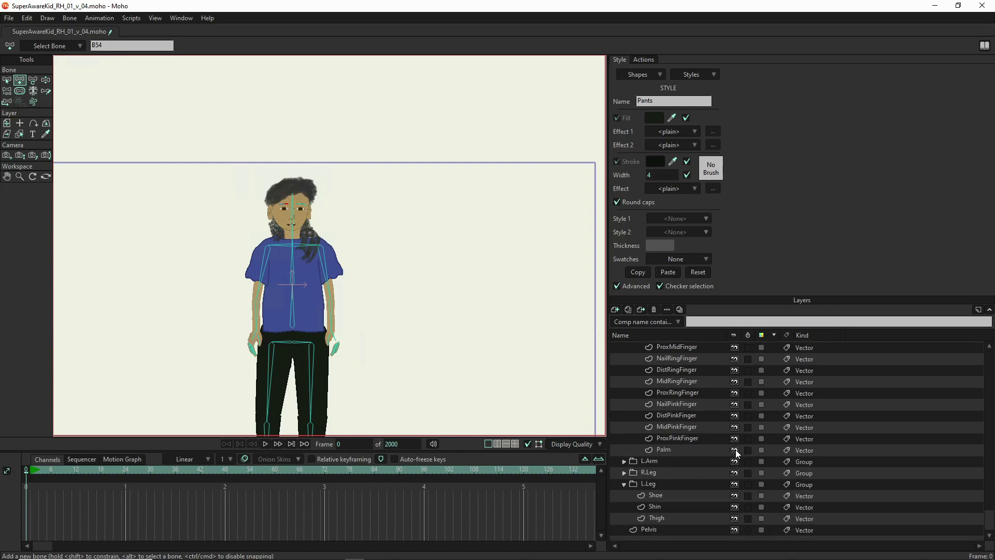
# Expand the L.Arm group and make all of the left hand's layers visible.
pyautogui.scroll(6, 724, 433)
pyautogui.scroll(2, 719, 420)
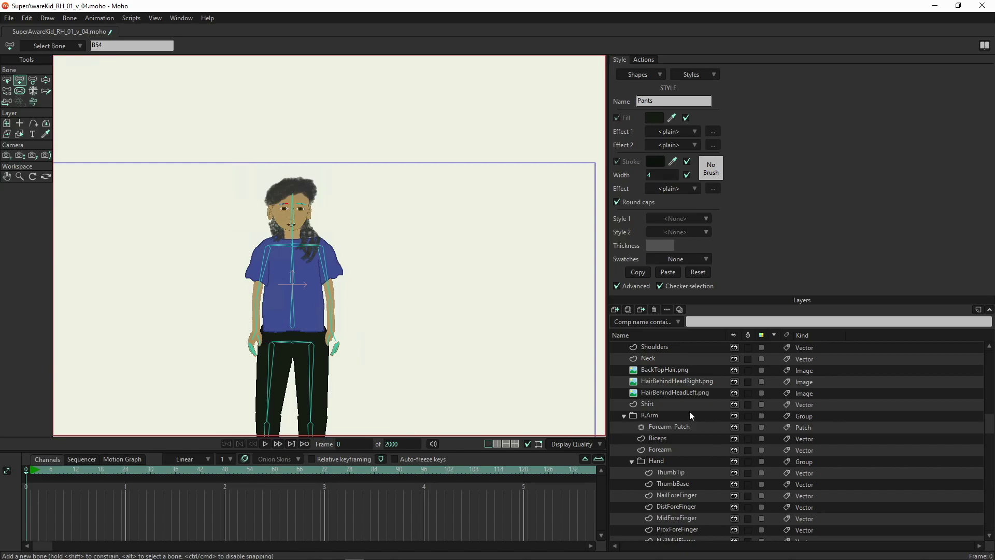
pyautogui.scroll(5, 682, 420)
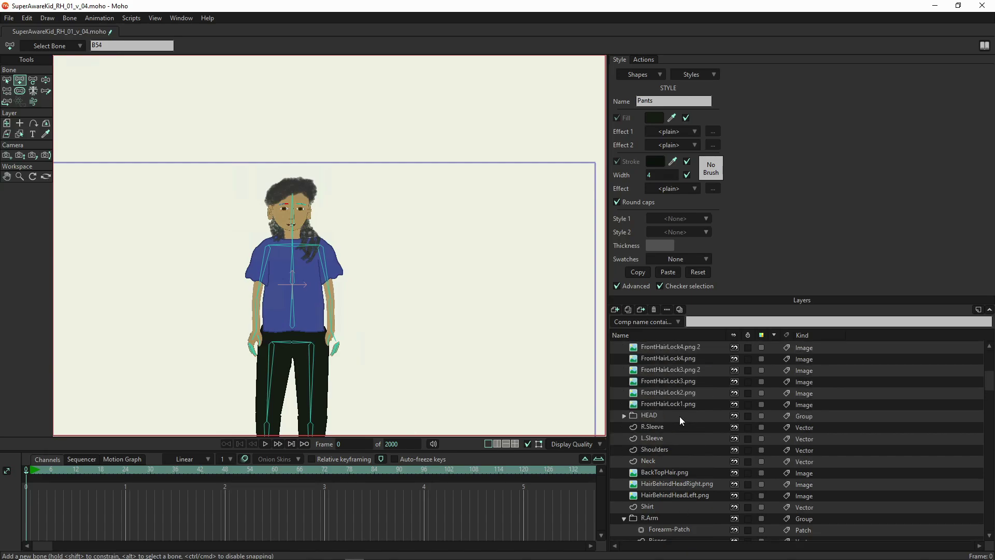
pyautogui.scroll(1, 682, 424)
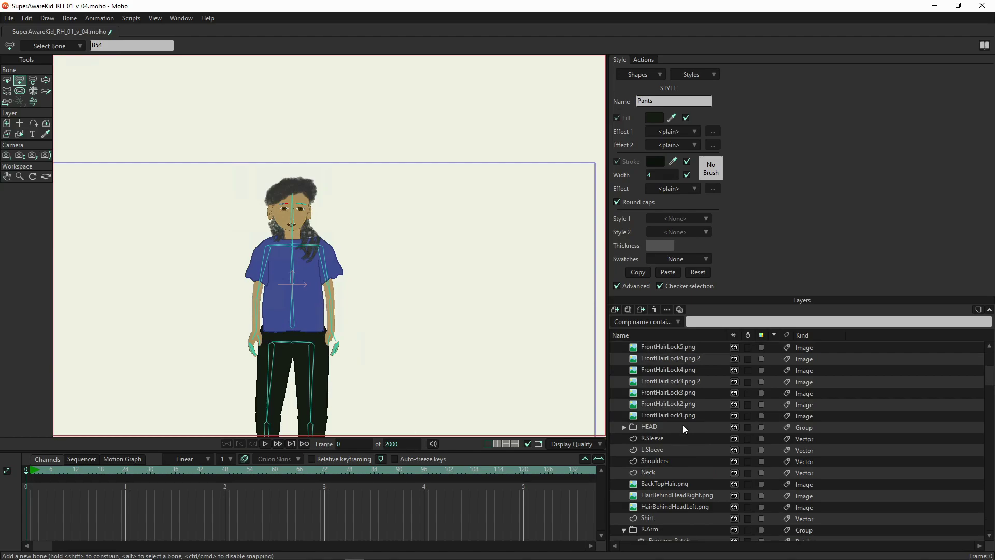
pyautogui.click(624, 429)
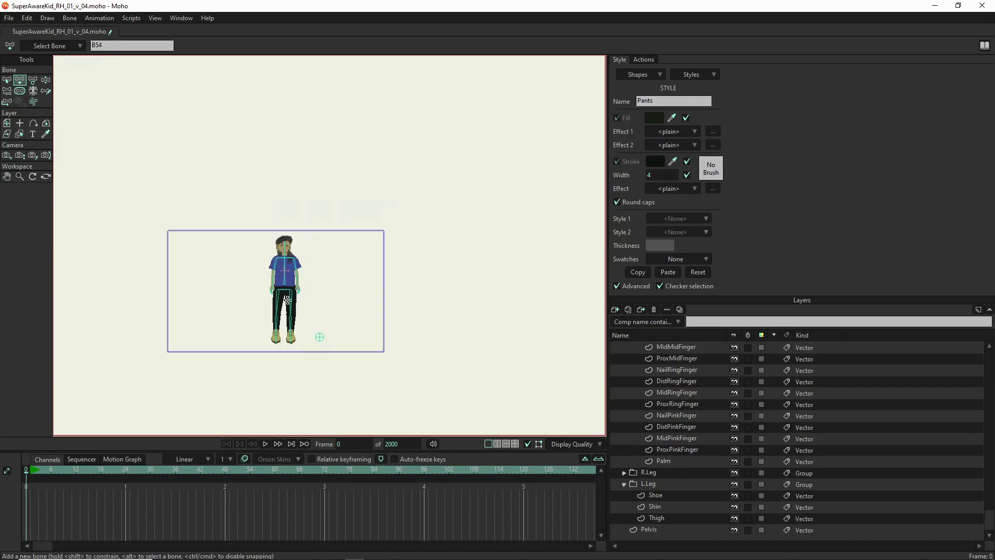
# Test the rig with Manipulate Bones by moving the left arm, the right arm and the right hand.
pyautogui.scroll(5, 284, 320)
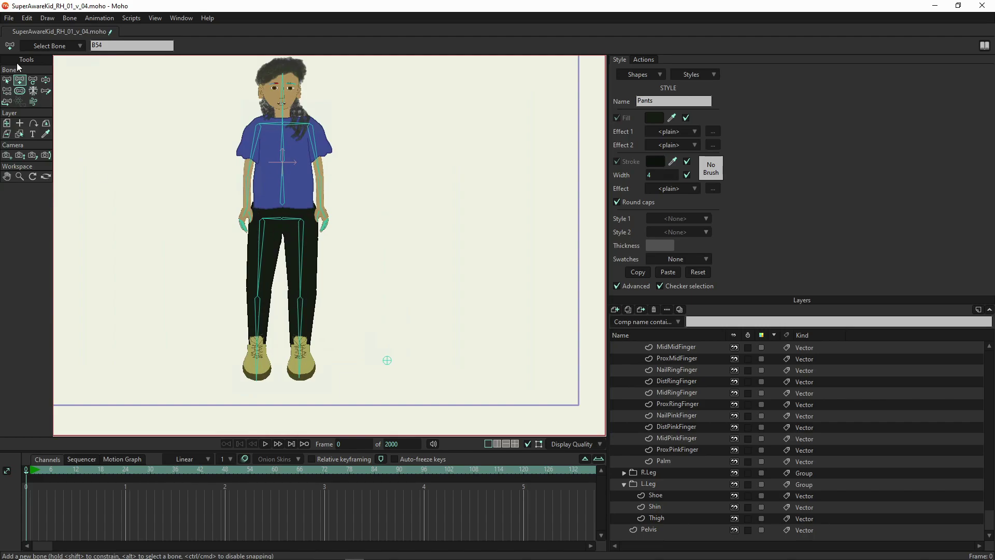
pyautogui.click(45, 80)
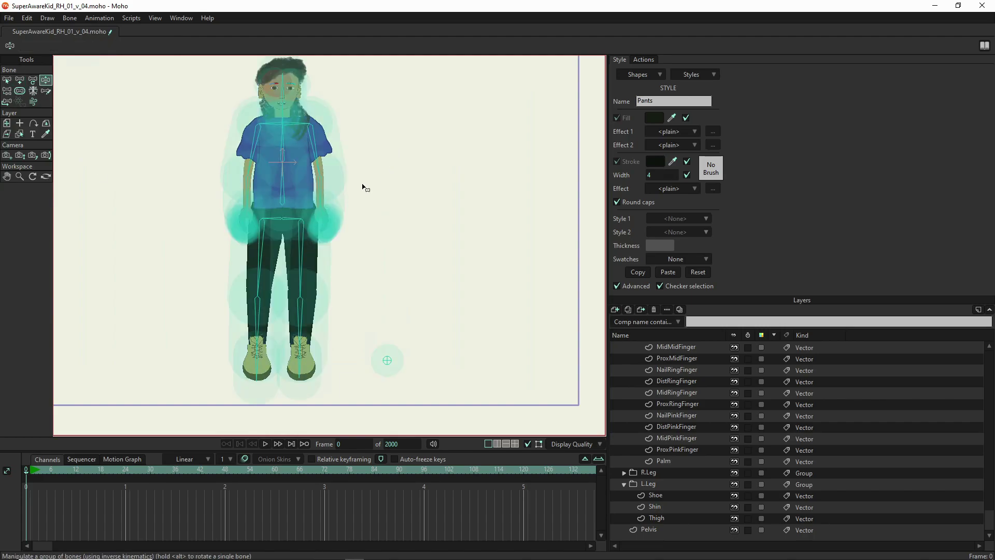
pyautogui.moveTo(320, 195); pyautogui.dragTo(320, 161)
pyautogui.moveTo(314, 140)
pyautogui.mouseDown()
pyautogui.moveTo(324, 101)
pyautogui.moveTo(311, 146)
pyautogui.mouseUp()
pyautogui.click(250, 213)
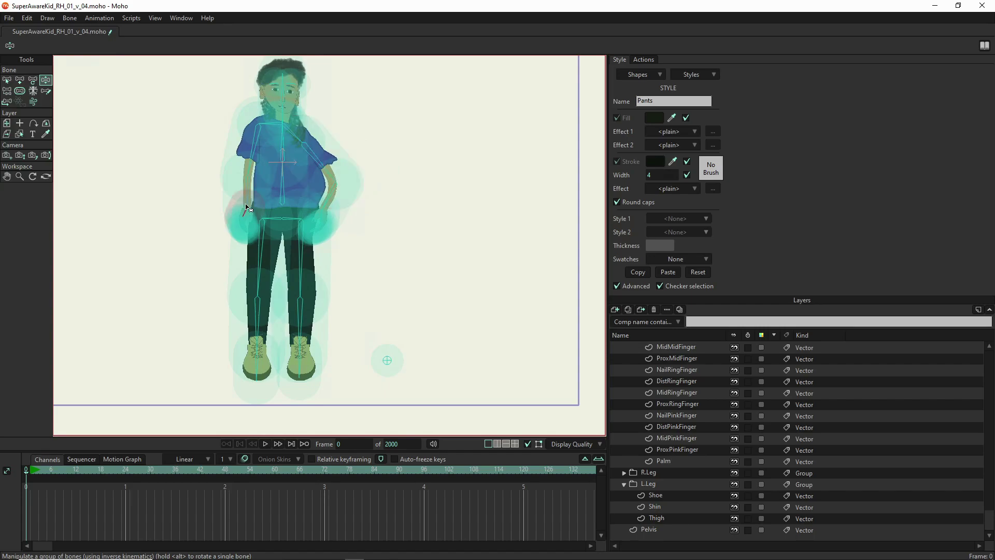
pyautogui.moveTo(259, 247); pyautogui.dragTo(157, 234)
pyautogui.moveTo(233, 174)
pyautogui.mouseDown()
pyautogui.moveTo(190, 147)
pyautogui.moveTo(234, 174)
pyautogui.mouseUp()
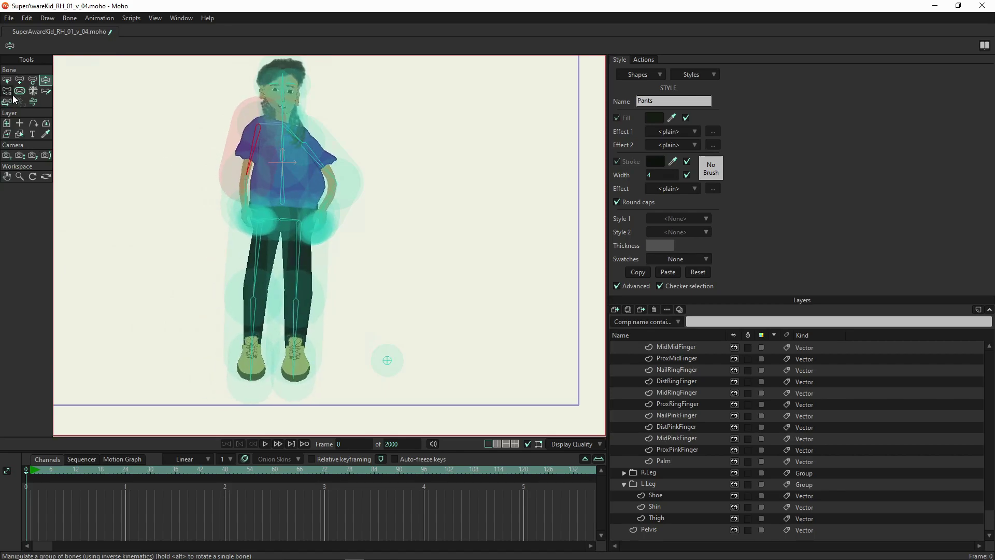
# Reduce the bone strength of the left arm's forearm and upper arm bones, down to 0.0169.
pyautogui.click(19, 91)
pyautogui.moveTo(328, 204); pyautogui.dragTo(275, 182)
pyautogui.click(323, 165)
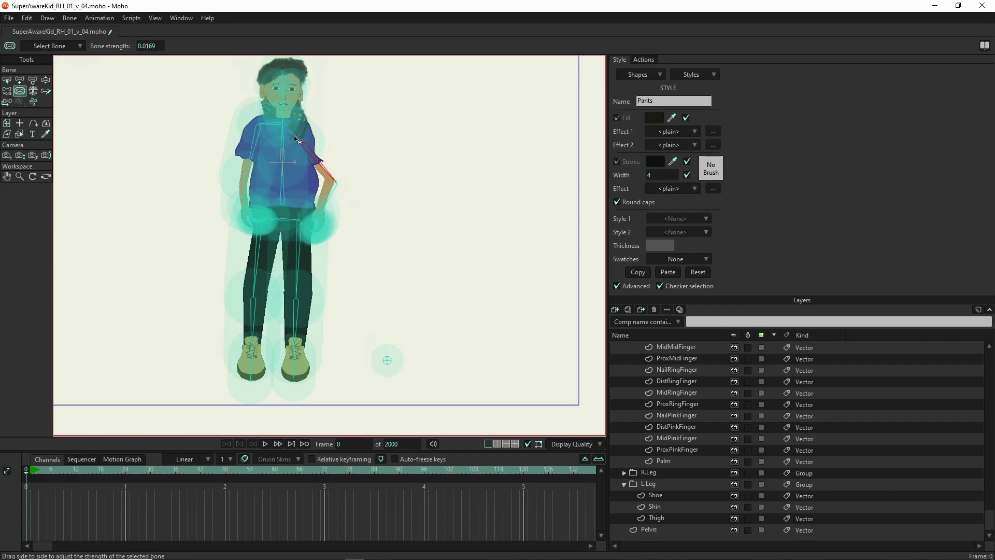
# Manipulate the left forearm and upper arm bones to test how the arm deforms with the reduced bone strength.
pyautogui.click(45, 80)
pyautogui.moveTo(332, 177); pyautogui.dragTo(366, 223)
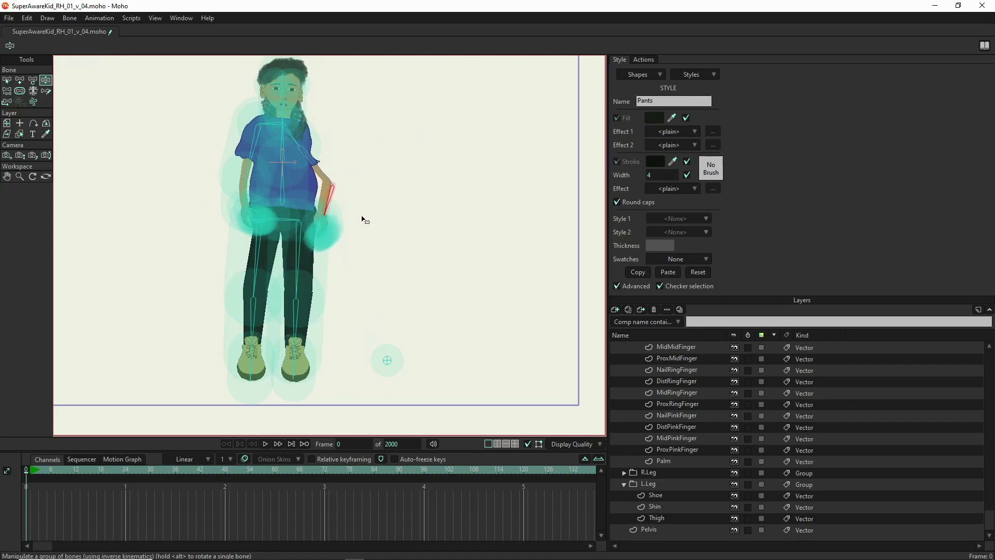
pyautogui.moveTo(304, 172); pyautogui.dragTo(354, 164)
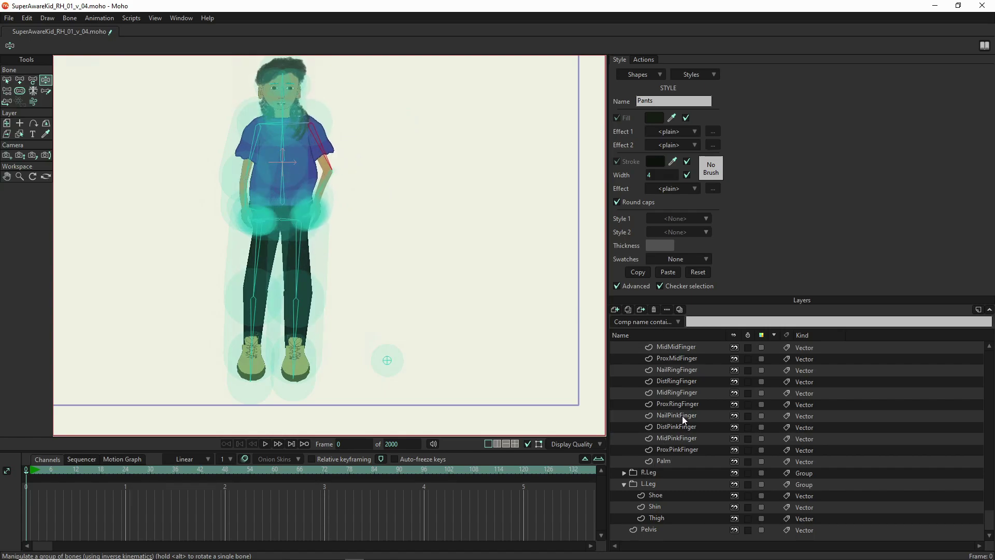
# Return to the SAK bone layer and select every bone in the character's skeleton.
pyautogui.click(684, 443)
pyautogui.scroll(6, 698, 414)
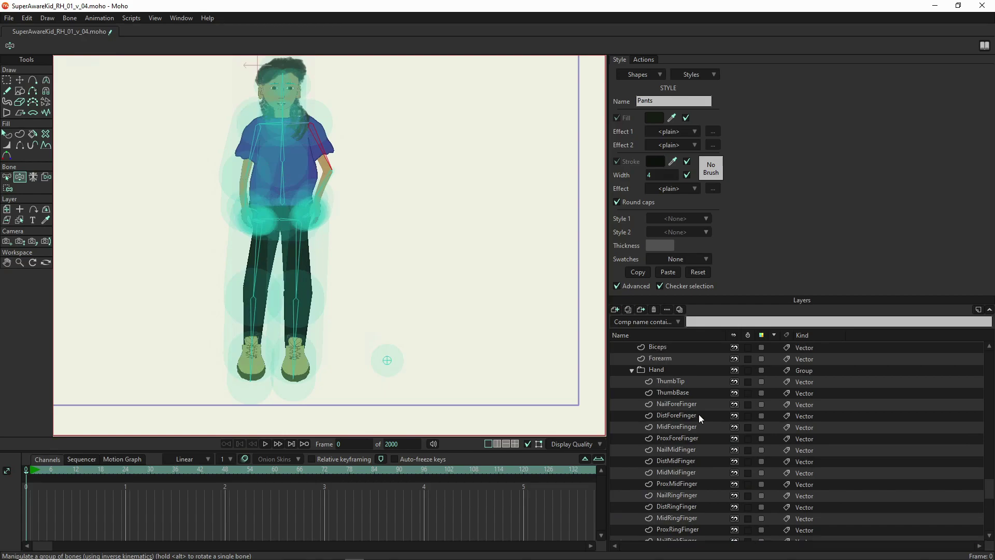
pyautogui.scroll(7, 699, 414)
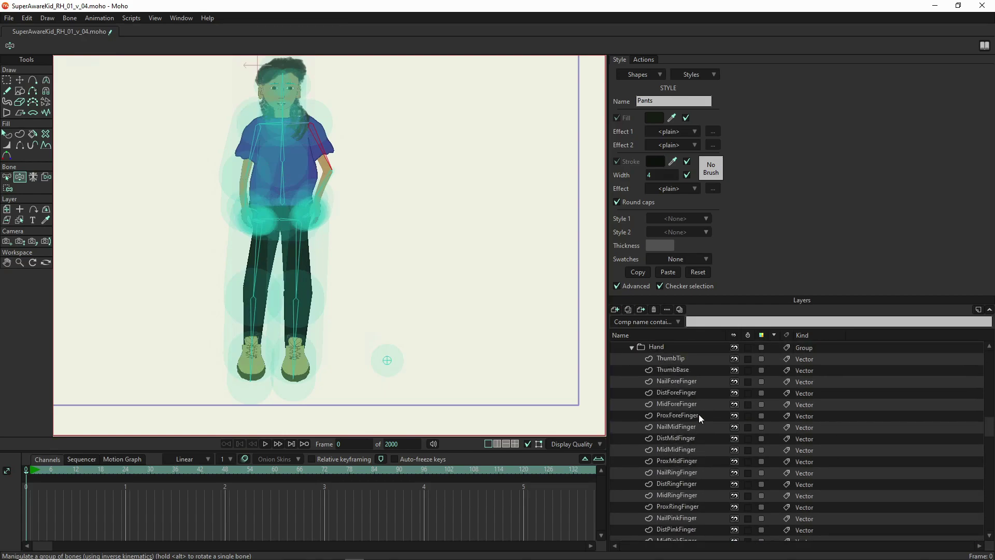
pyautogui.scroll(6, 699, 415)
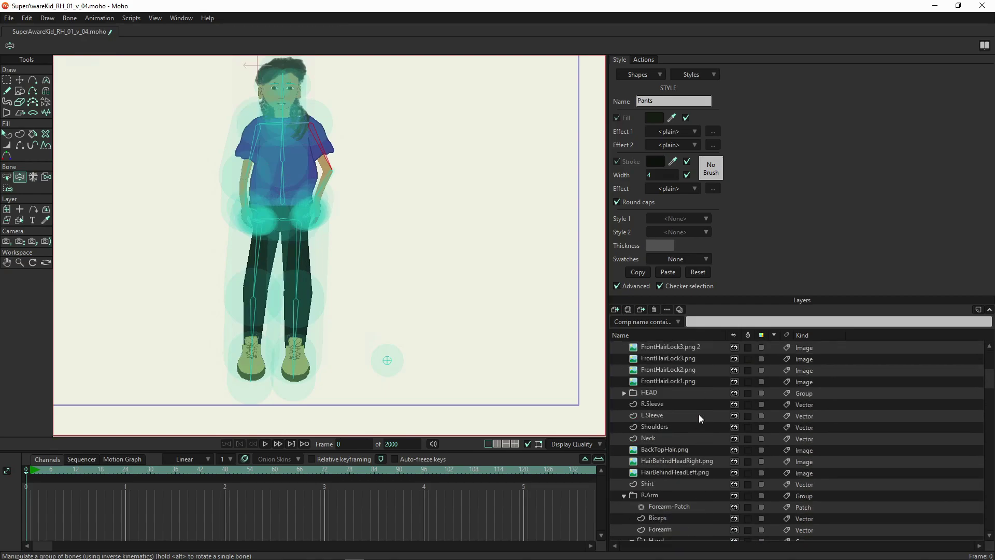
pyautogui.scroll(3, 699, 415)
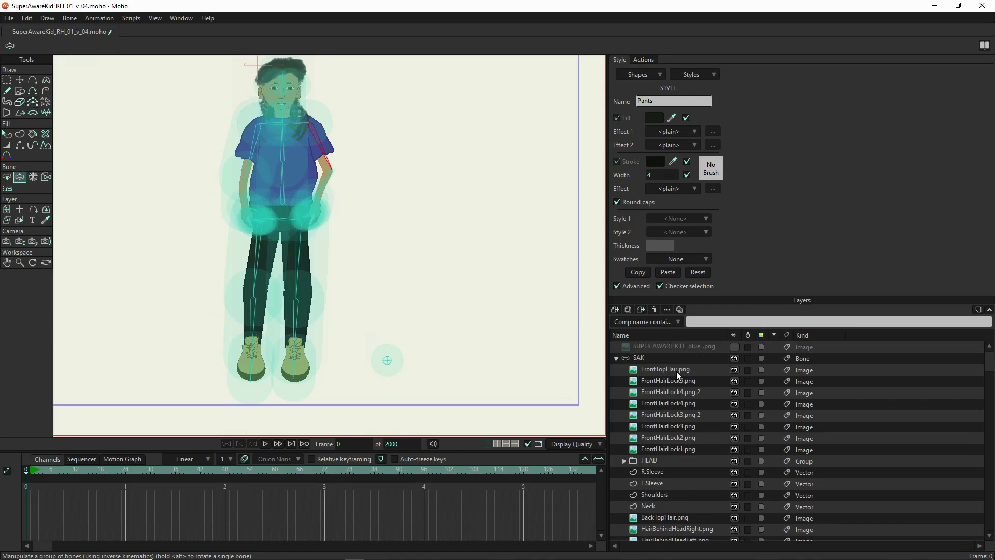
pyautogui.click(658, 358)
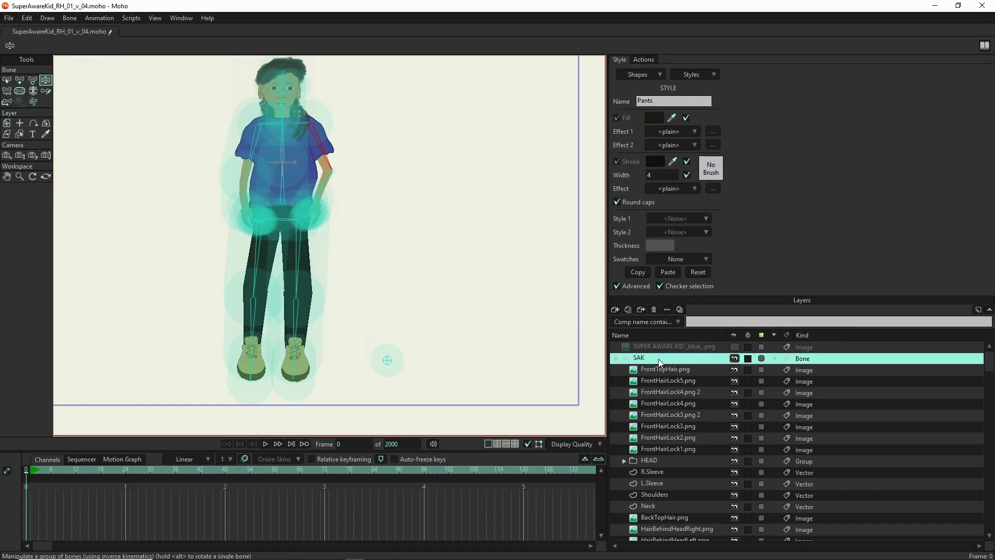
pyautogui.click(8, 80)
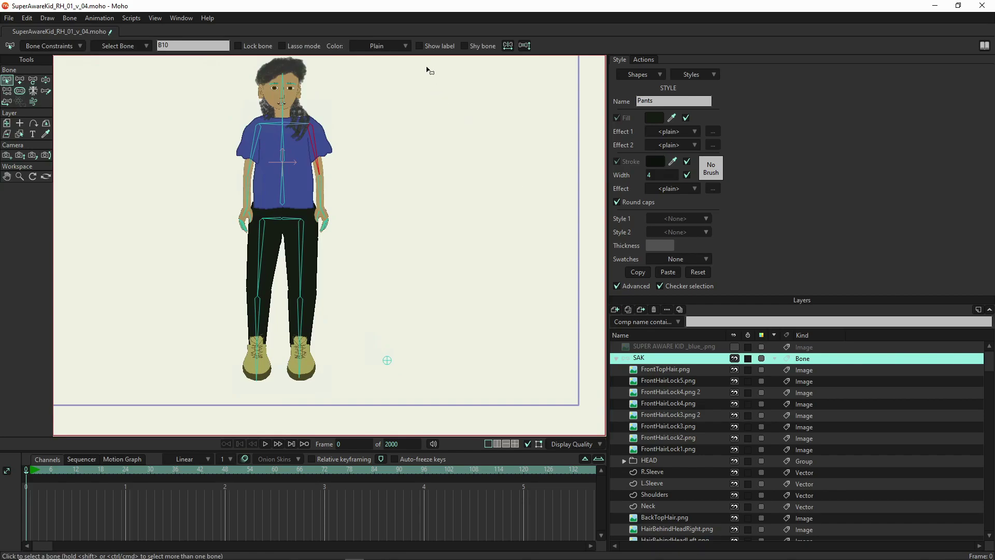
pyautogui.moveTo(482, 80); pyautogui.dragTo(81, 415)
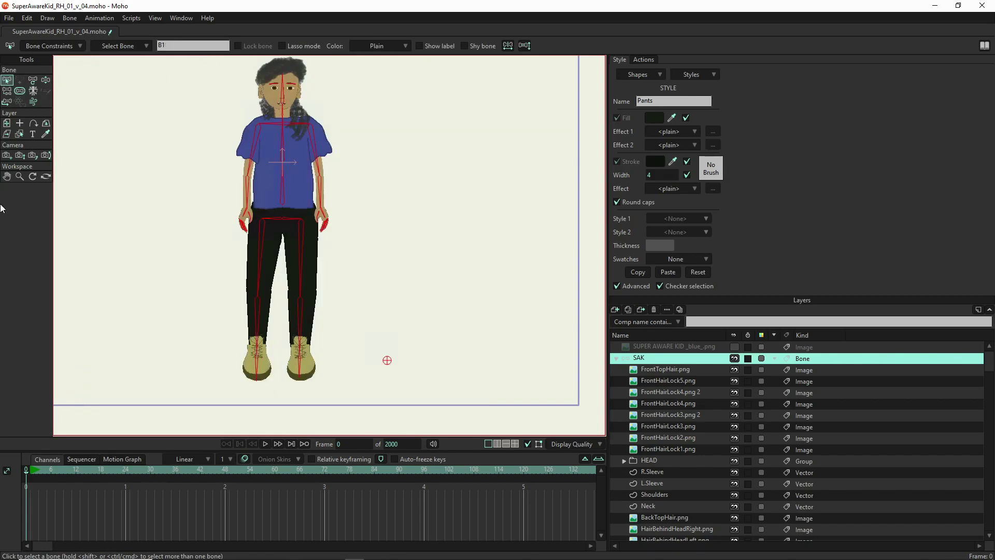
# Set the bone strength of all selected skeleton bones to 0.
pyautogui.click(20, 92)
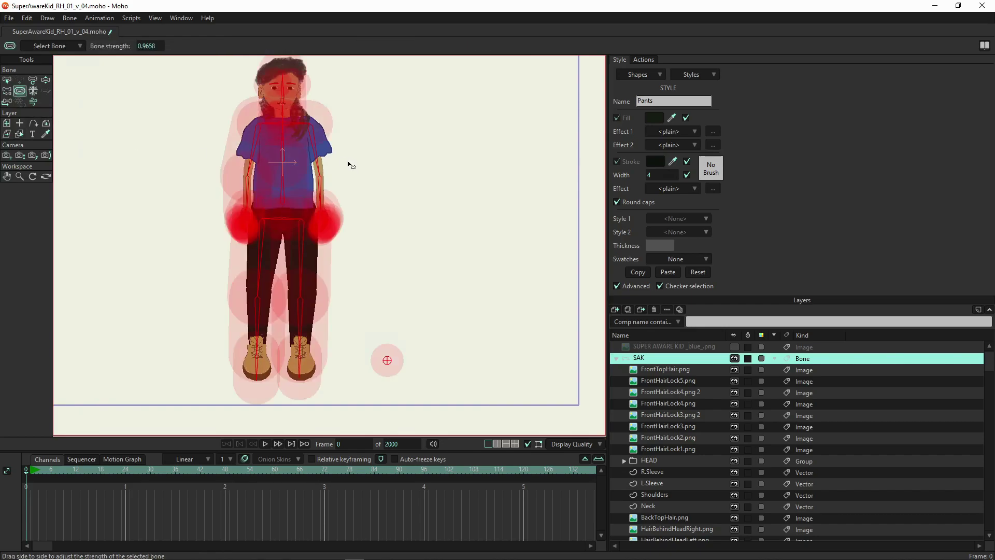
pyautogui.click(155, 46)
pyautogui.write('0')
pyautogui.press('Return')
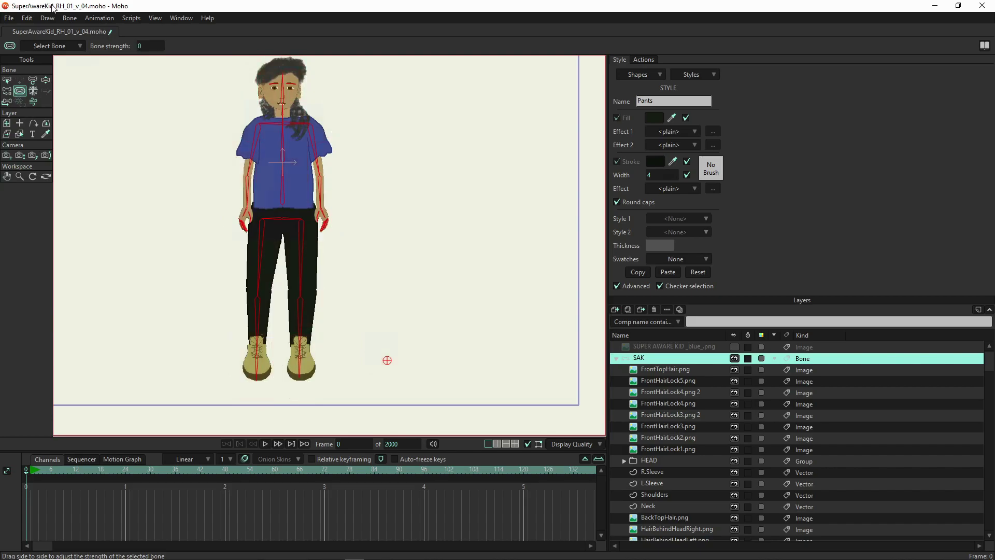
# Test the skeleton with Manipulate Bones by moving the left arm's hand, forearm and upper arm bones and a shoulder bone.
pyautogui.click(45, 80)
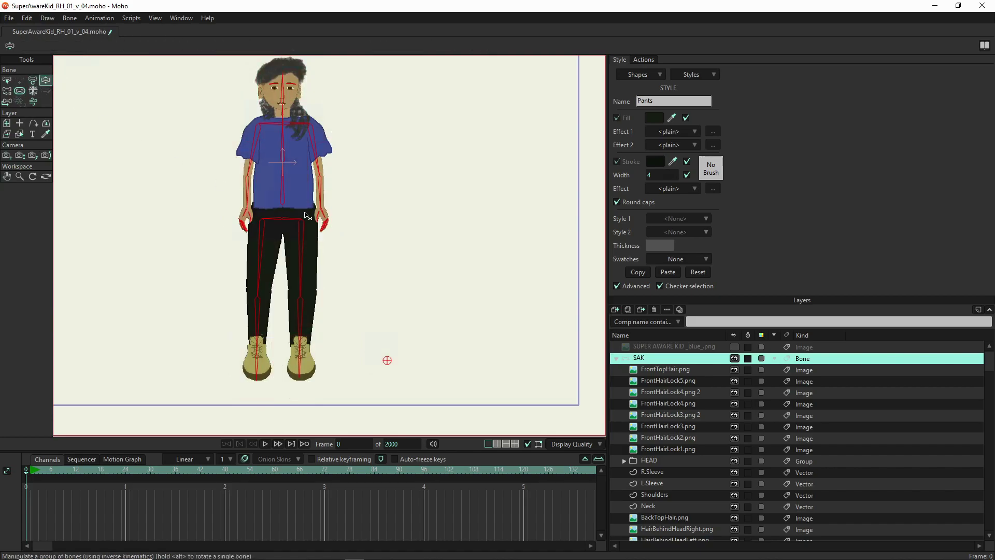
pyautogui.moveTo(326, 207); pyautogui.dragTo(363, 210)
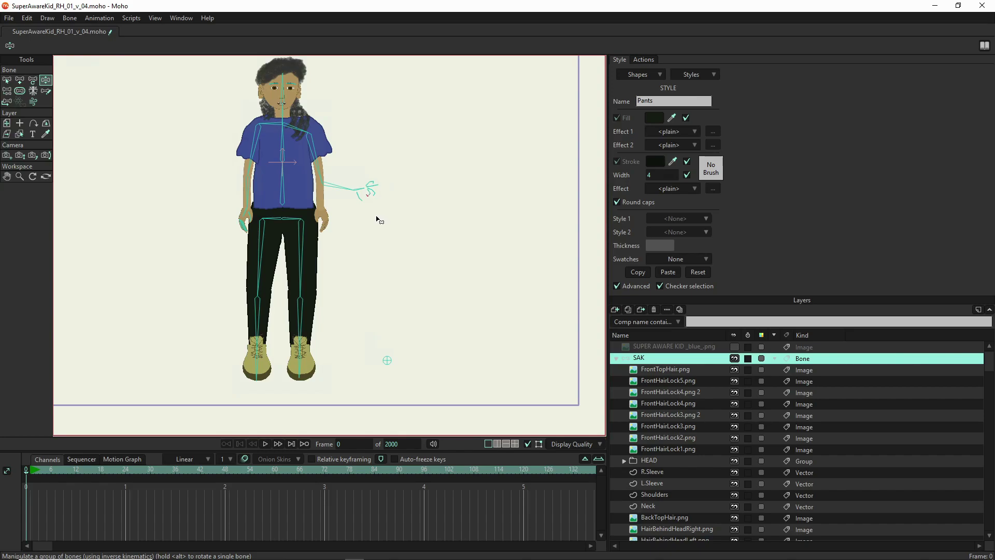
pyautogui.moveTo(358, 199); pyautogui.dragTo(322, 134)
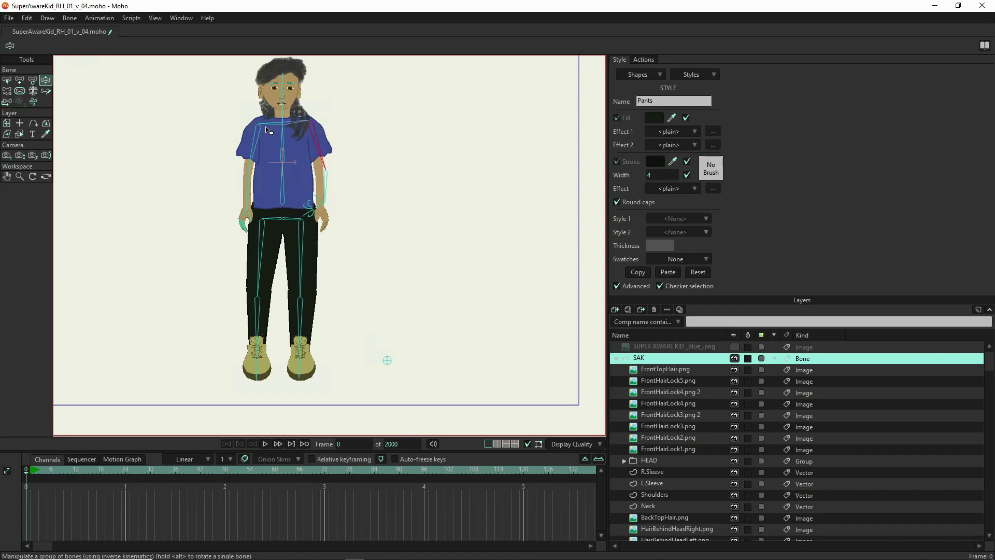
pyautogui.scroll(5, 270, 130)
pyautogui.click(293, 161)
pyautogui.moveTo(293, 161); pyautogui.dragTo(353, 163)
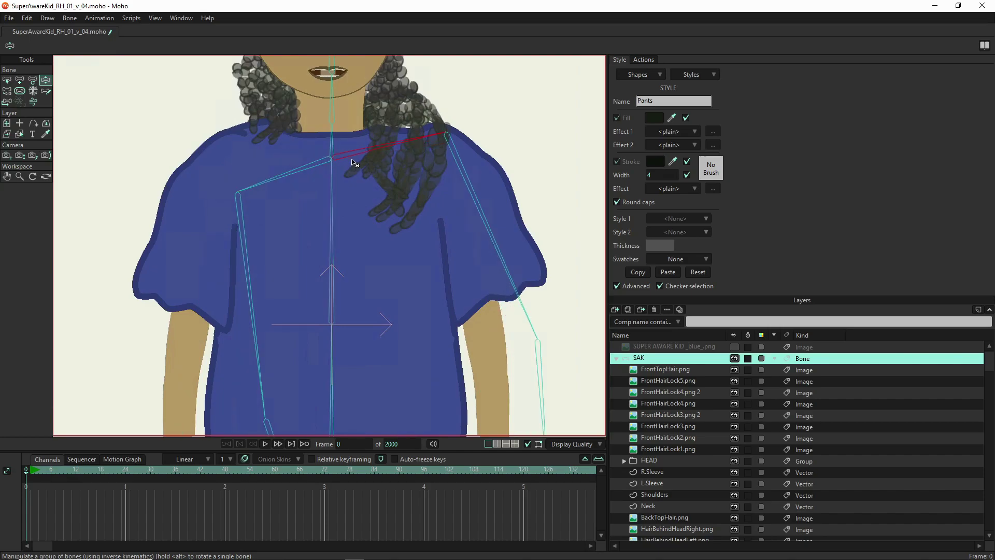
# Select both shoulder bones and enable angle constraints with a minimum of -10 and a maximum of 10 degrees.
pyautogui.press('b')
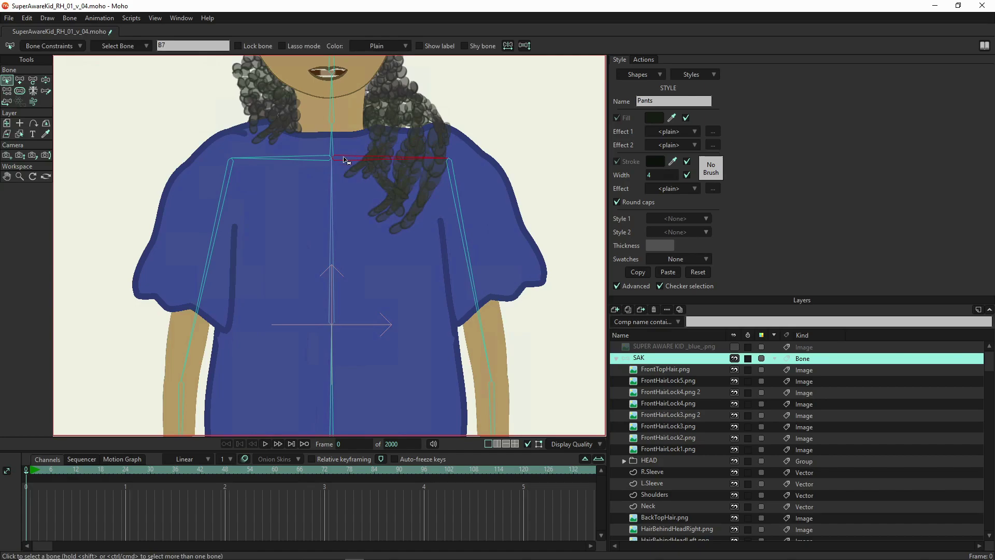
pyautogui.keyDown('shift'); pyautogui.click(299, 160); pyautogui.keyUp('shift')
pyautogui.click(45, 46)
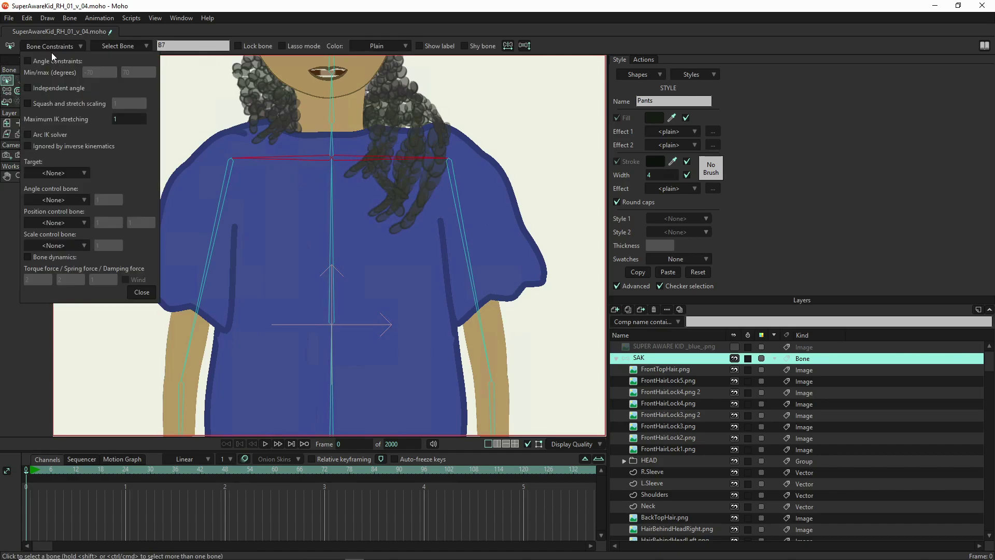
pyautogui.click(28, 62)
pyautogui.click(112, 71)
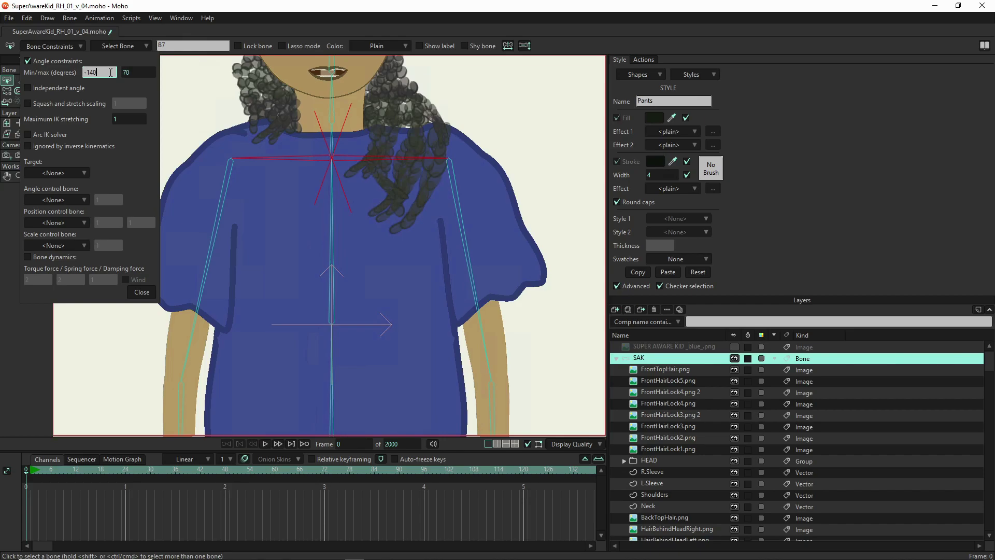
pyautogui.write('-10')
pyautogui.click(131, 71)
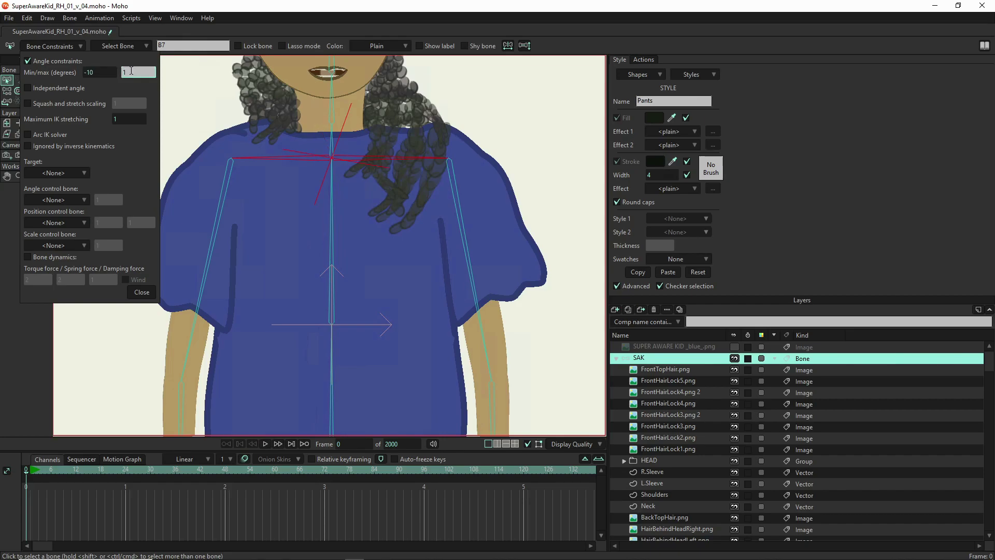
pyautogui.click(136, 292)
# Manipulate the left shoulder bone and the right upper arm bone to test the shoulders' angle limits.
pyautogui.click(45, 80)
pyautogui.moveTo(414, 174); pyautogui.dragTo(419, 194)
pyautogui.scroll(-5, 419, 194)
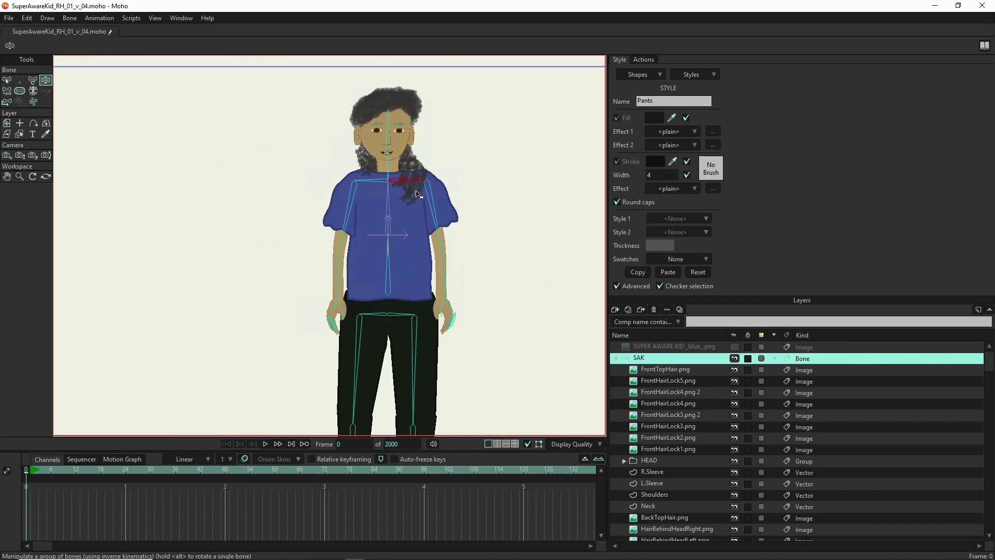
pyautogui.moveTo(412, 187); pyautogui.dragTo(419, 213)
pyautogui.moveTo(351, 235); pyautogui.dragTo(336, 231)
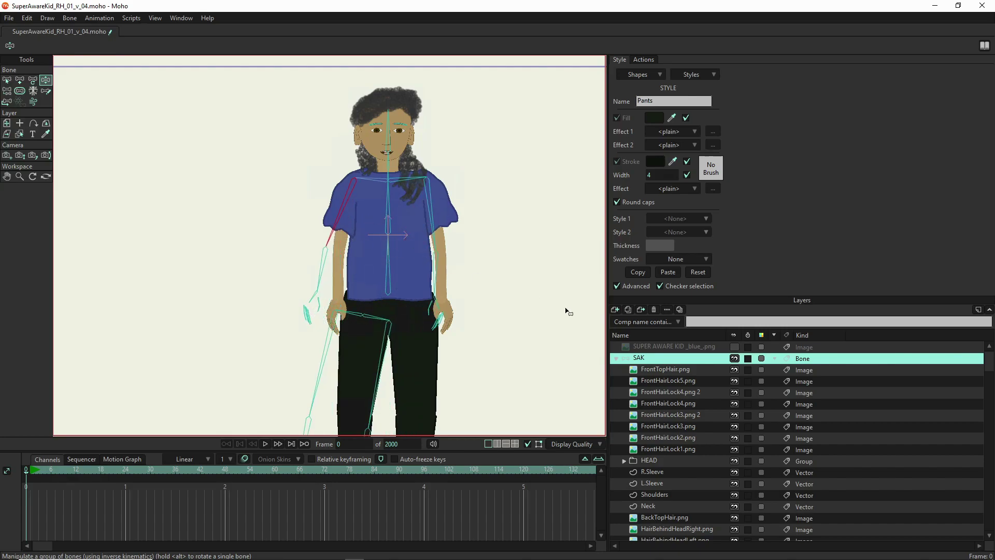
# Manipulate the hip bones and the right arm bones to test how the hips and arm move.
pyautogui.moveTo(363, 316); pyautogui.dragTo(336, 271)
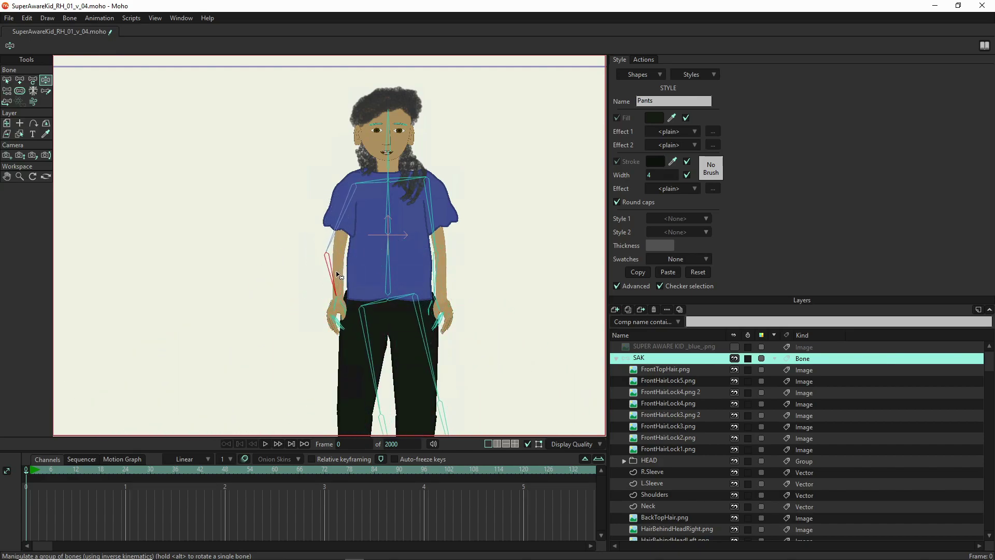
pyautogui.scroll(-5, 368, 285)
pyautogui.scroll(5, 384, 327)
pyautogui.moveTo(333, 243)
pyautogui.mouseDown()
pyautogui.moveTo(293, 249)
pyautogui.moveTo(319, 235)
pyautogui.mouseUp()
pyautogui.click(359, 250)
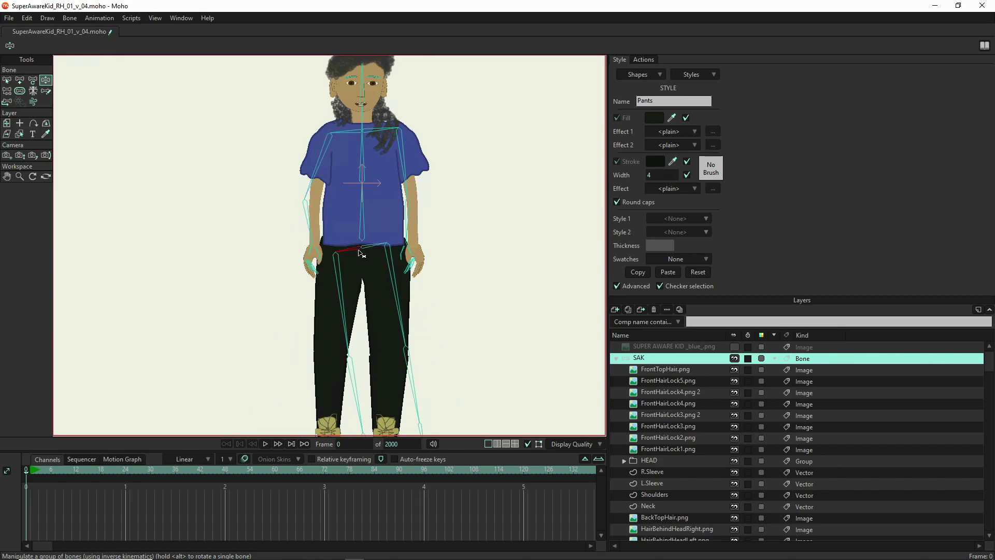
# Check the parenting of the right and left hip bones with the Reparent Bone tool.
pyautogui.press('p')
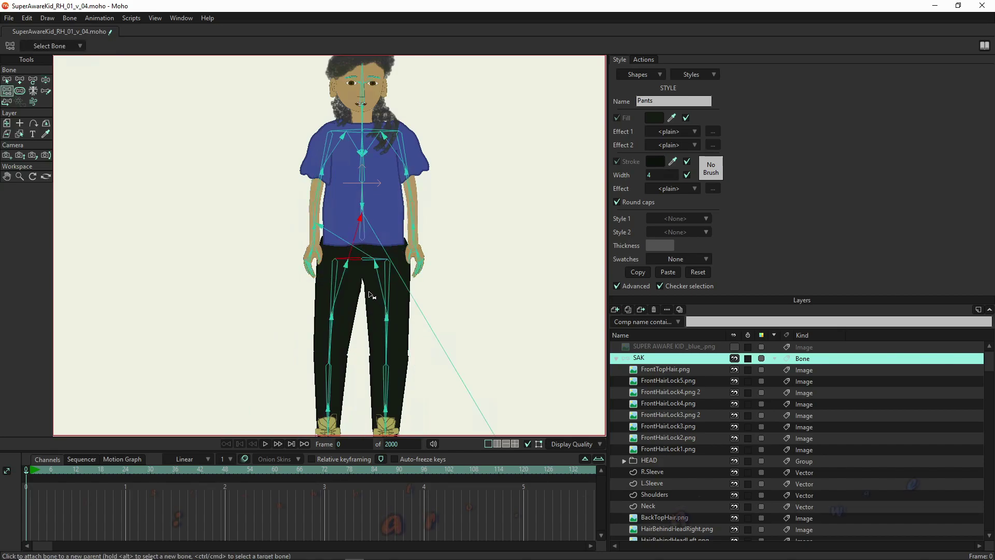
pyautogui.press('s')
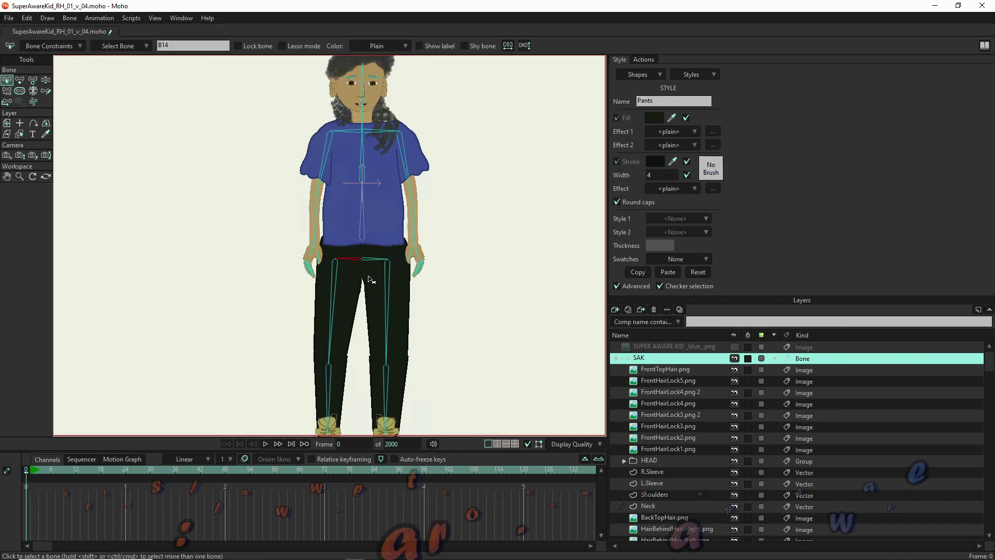
pyautogui.click(367, 260)
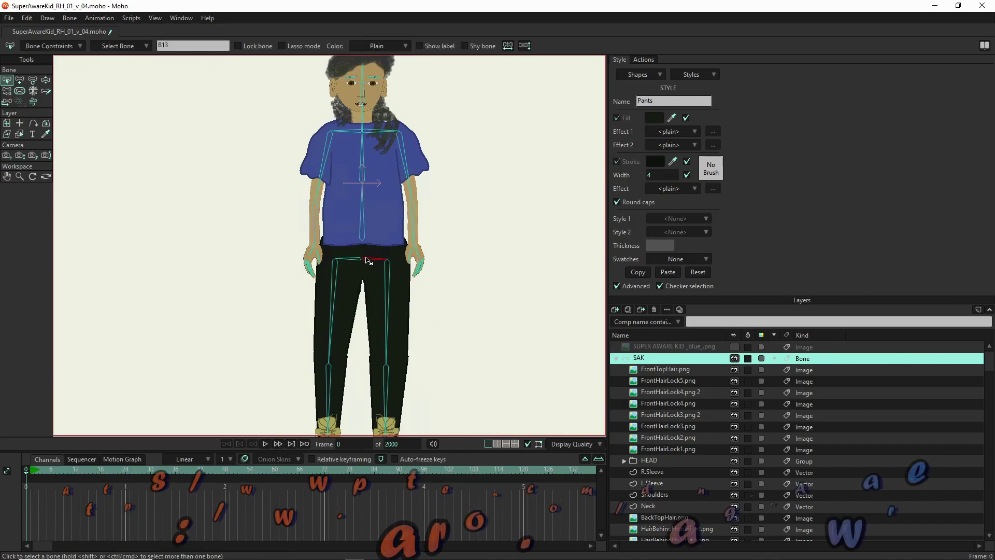
pyautogui.press('p')
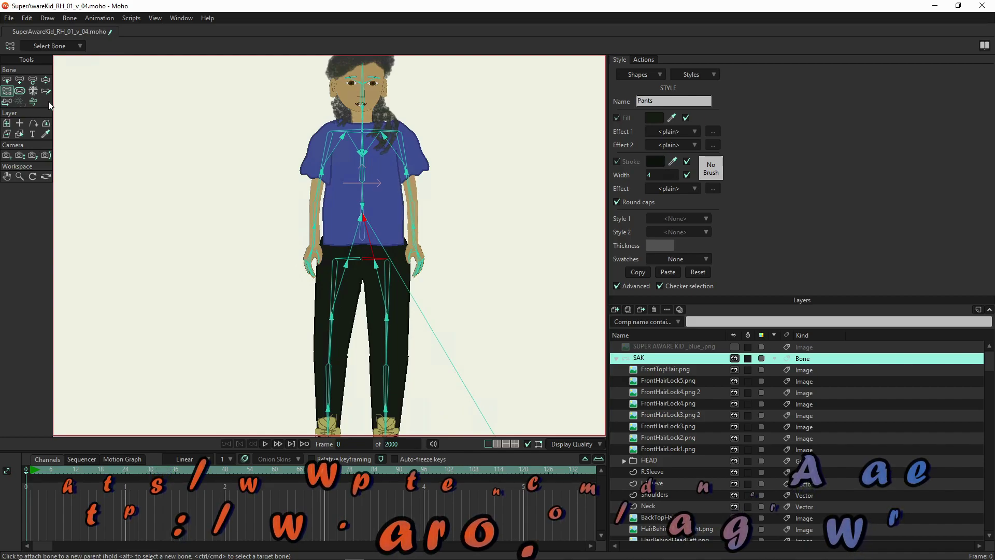
# Move the right arm and hip bones again with Manipulate Bones to test their motion.
pyautogui.click(46, 81)
pyautogui.moveTo(318, 239); pyautogui.dragTo(257, 252)
pyautogui.moveTo(345, 264); pyautogui.dragTo(374, 280)
pyautogui.click(385, 286)
# Select both hip bones together with the right shoulder bone and apply angle constraints of -10 to 10 degrees to them.
pyautogui.press('b')
pyautogui.click(349, 262)
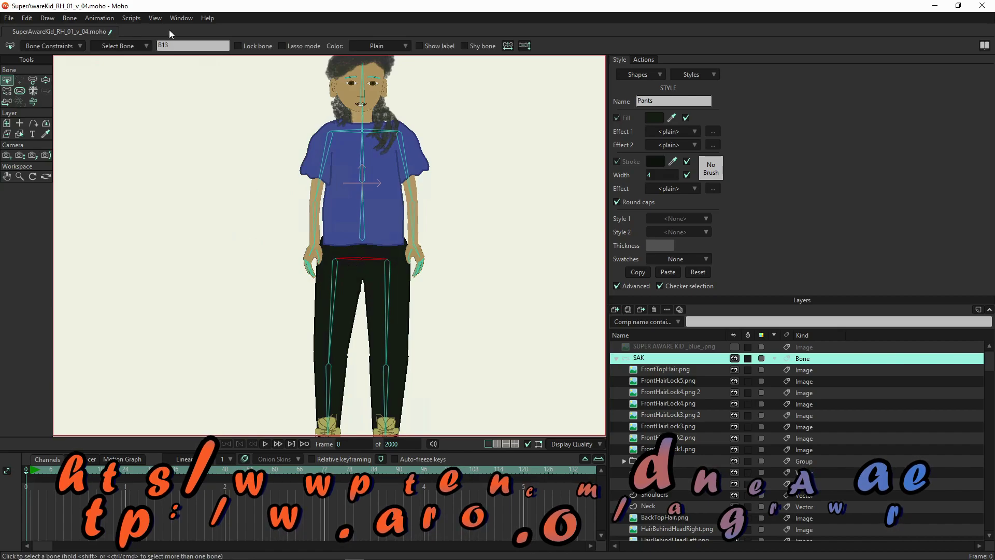
pyautogui.click(355, 134)
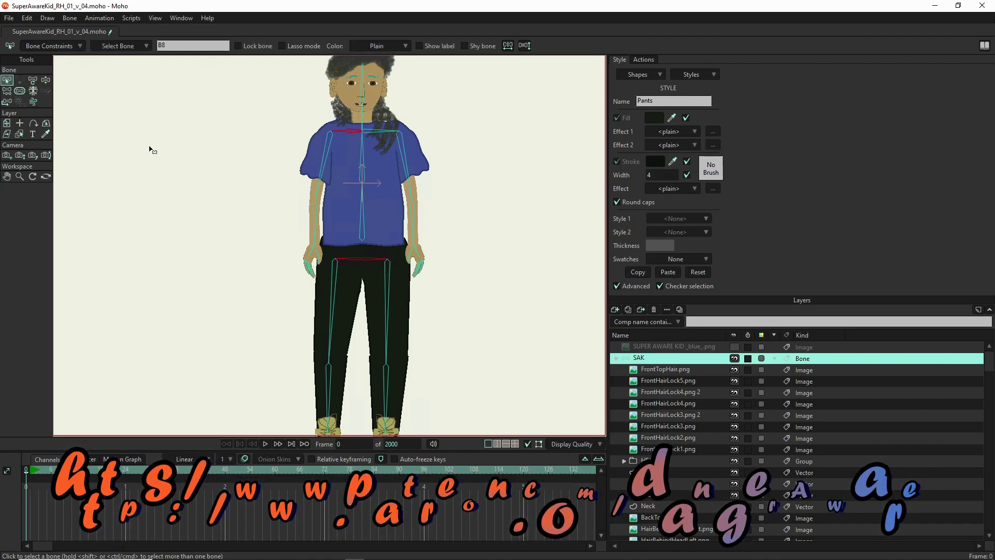
pyautogui.click(45, 47)
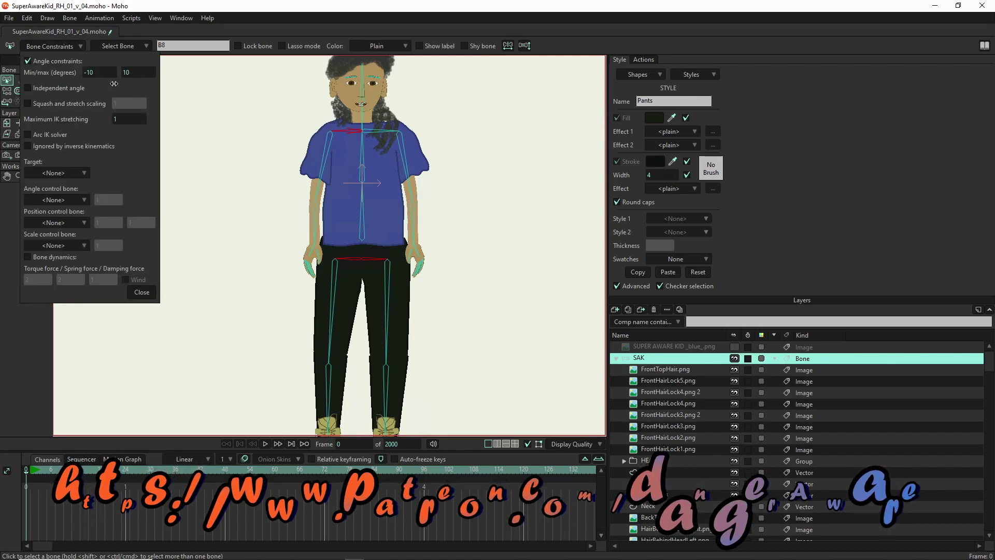
pyautogui.click(142, 293)
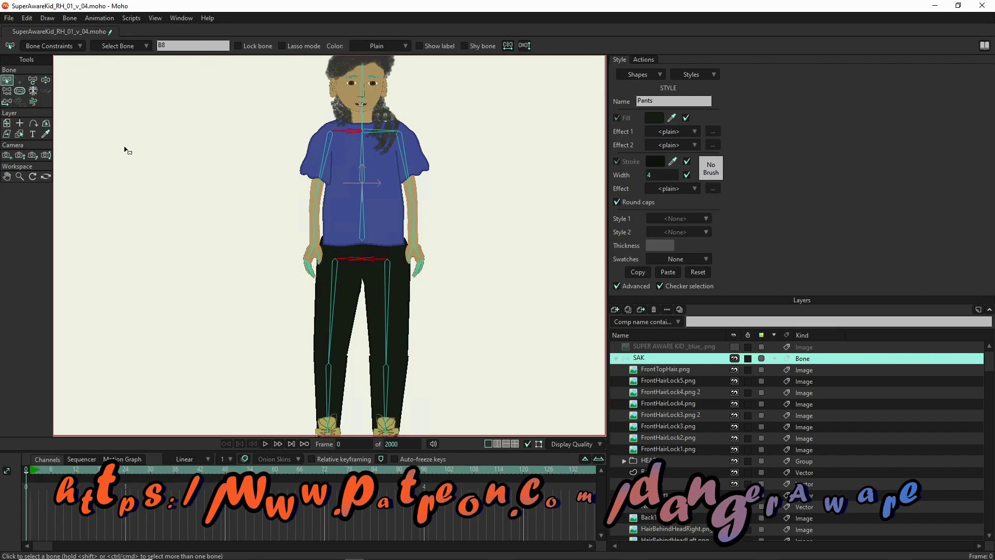
# Test the rig by manipulating the leg and lower spine bones, and undo the pose changes.
pyautogui.click(46, 80)
pyautogui.moveTo(361, 267)
pyautogui.mouseDown()
pyautogui.moveTo(393, 277)
pyautogui.moveTo(375, 276)
pyautogui.moveTo(378, 289)
pyautogui.moveTo(382, 254)
pyautogui.moveTo(376, 275)
pyautogui.moveTo(343, 271)
pyautogui.moveTo(353, 231)
pyautogui.moveTo(352, 260)
pyautogui.moveTo(341, 256)
pyautogui.moveTo(346, 241)
pyautogui.moveTo(380, 273)
pyautogui.mouseUp()
pyautogui.moveTo(366, 217)
pyautogui.mouseDown()
pyautogui.moveTo(384, 215)
pyautogui.moveTo(346, 215)
pyautogui.moveTo(360, 214)
pyautogui.mouseUp()
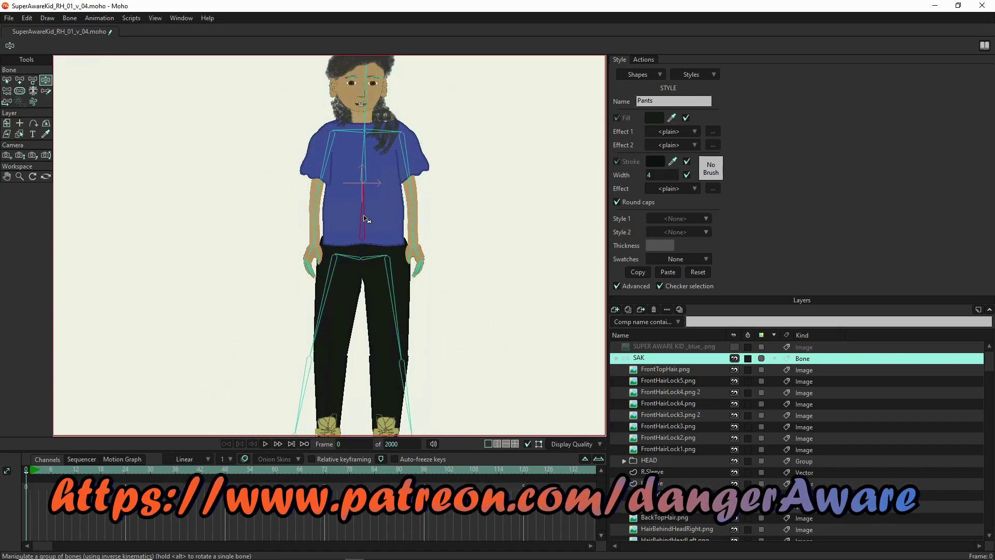
pyautogui.scroll(-3, 384, 315)
pyautogui.moveTo(384, 318)
pyautogui.mouseDown()
pyautogui.moveTo(386, 302)
pyautogui.moveTo(374, 309)
pyautogui.moveTo(415, 333)
pyautogui.moveTo(415, 280)
pyautogui.moveTo(362, 313)
pyautogui.moveTo(411, 309)
pyautogui.moveTo(354, 267)
pyautogui.moveTo(465, 289)
pyautogui.moveTo(332, 291)
pyautogui.moveTo(406, 299)
pyautogui.moveTo(379, 320)
pyautogui.mouseUp()
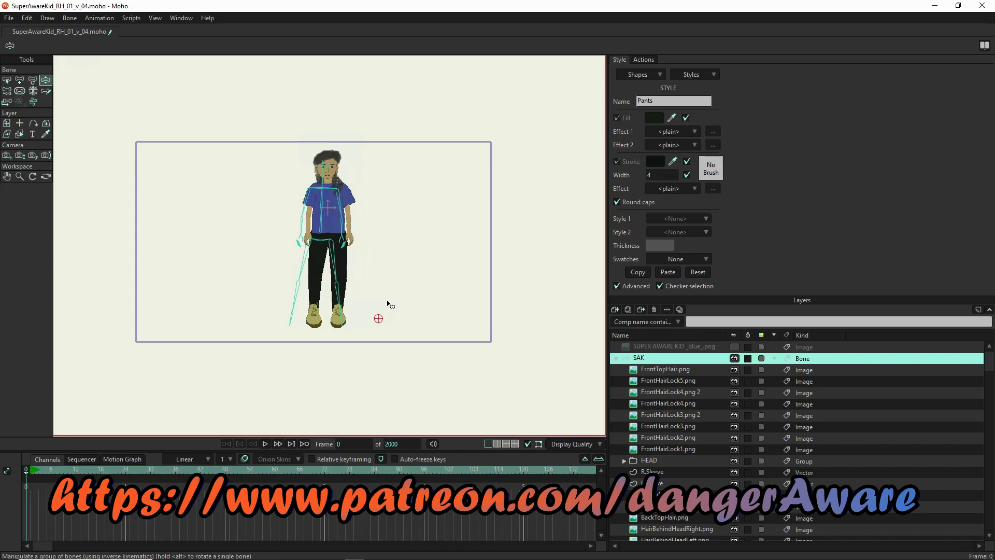
pyautogui.hotkey('ctrl', 'z')
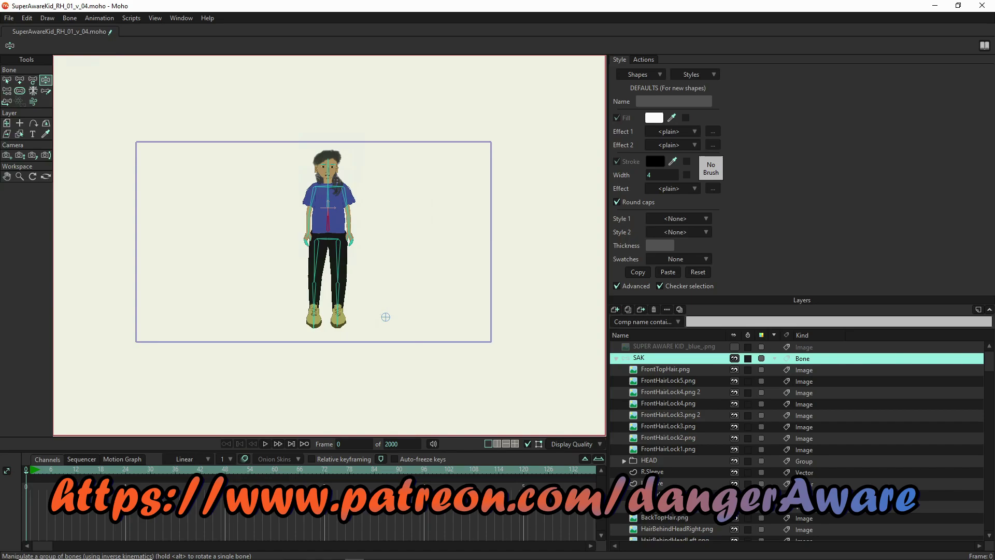
# Add a pin bone on the right side of the top hair in the SAK bone layer, as a child of the head bone.
pyautogui.click(668, 371)
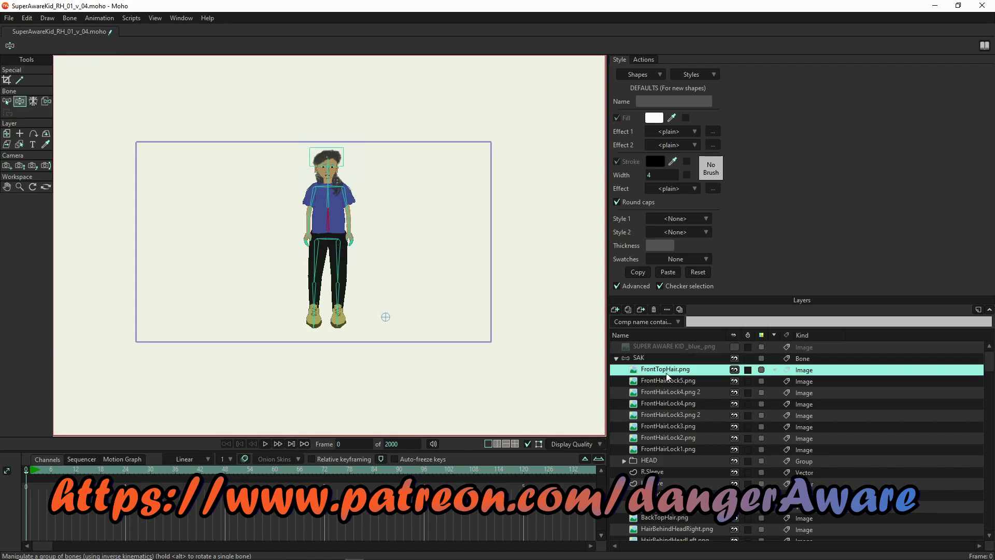
pyautogui.scroll(5, 333, 164)
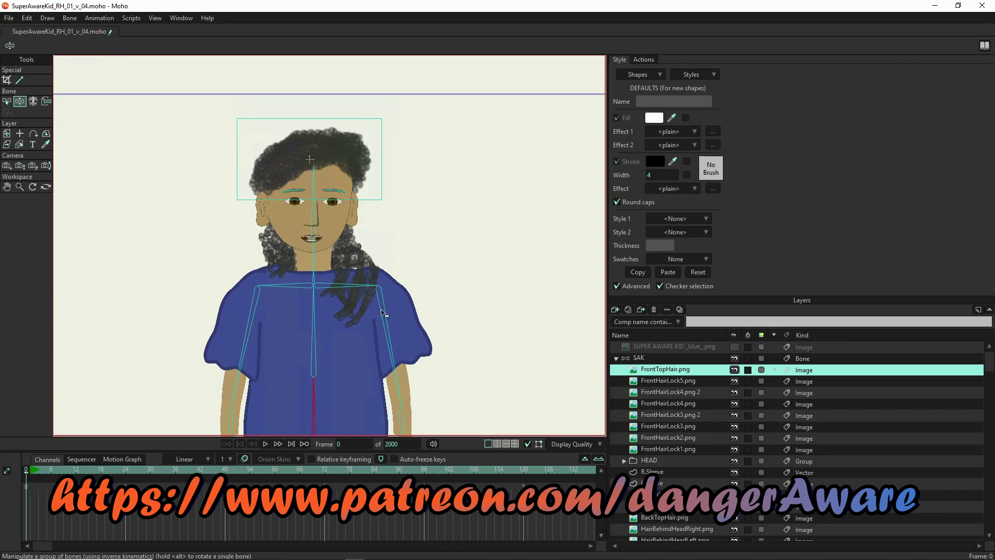
pyautogui.press('b')
pyautogui.click(318, 220)
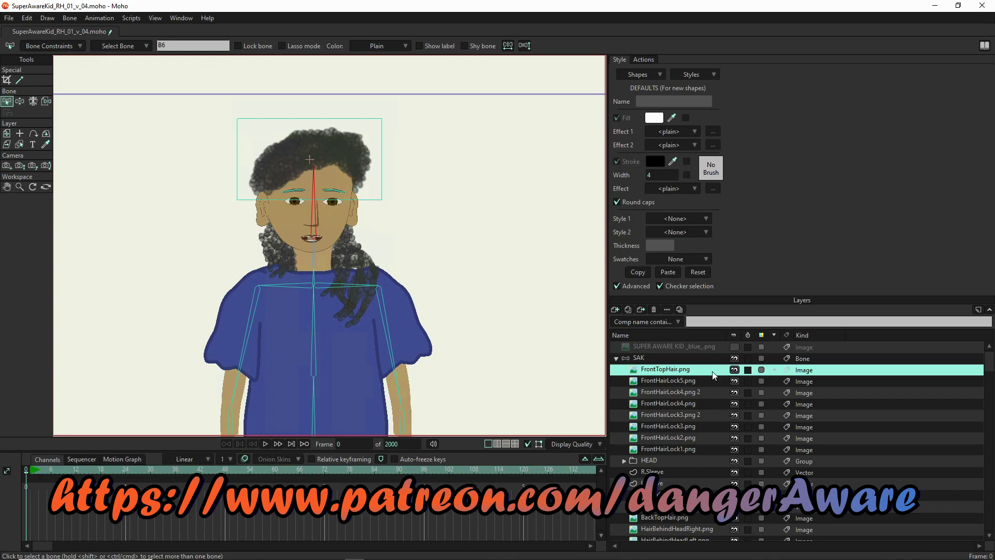
pyautogui.click(672, 360)
pyautogui.press('a')
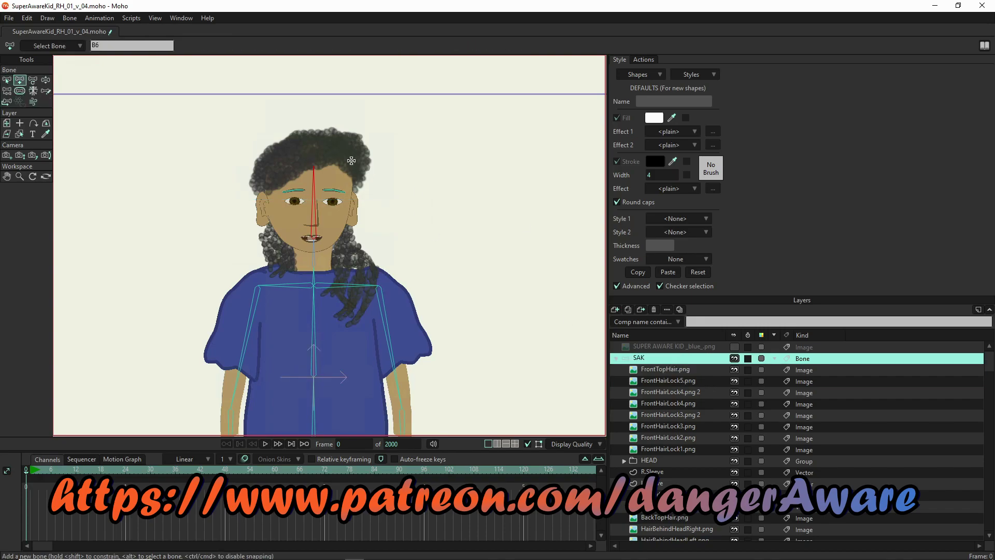
pyautogui.click(337, 148)
# Add a second pin bone on the left side of the top hair, parented to the head bone.
pyautogui.press('b')
pyautogui.click(314, 187)
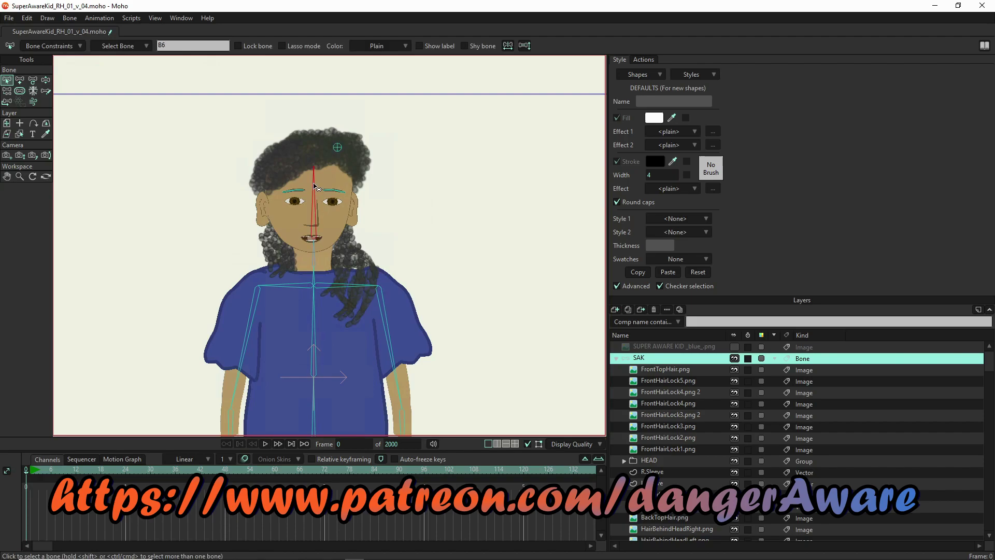
pyautogui.press('a')
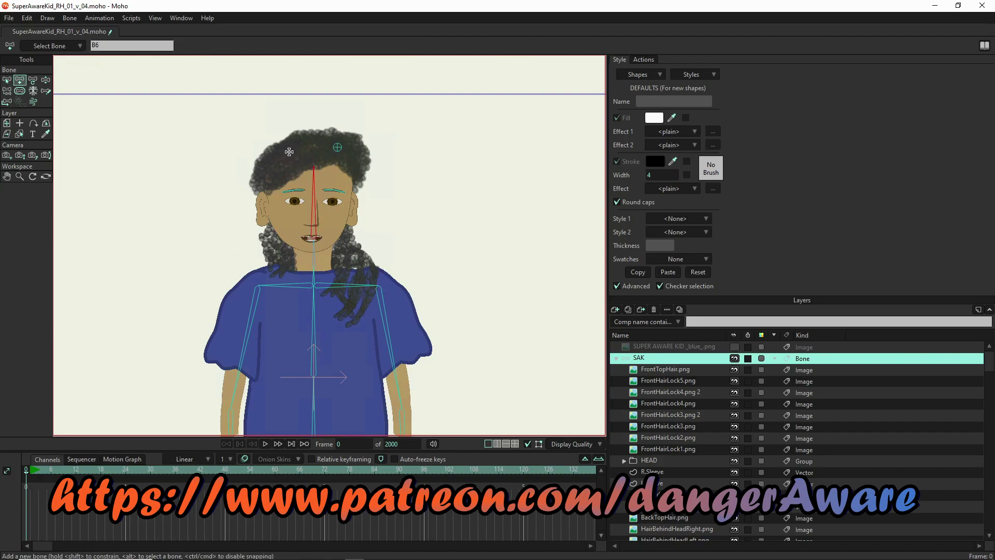
pyautogui.click(293, 149)
# Add a pin bone at the top of the left hair lock, beside the jaw.
pyautogui.scroll(4, 347, 256)
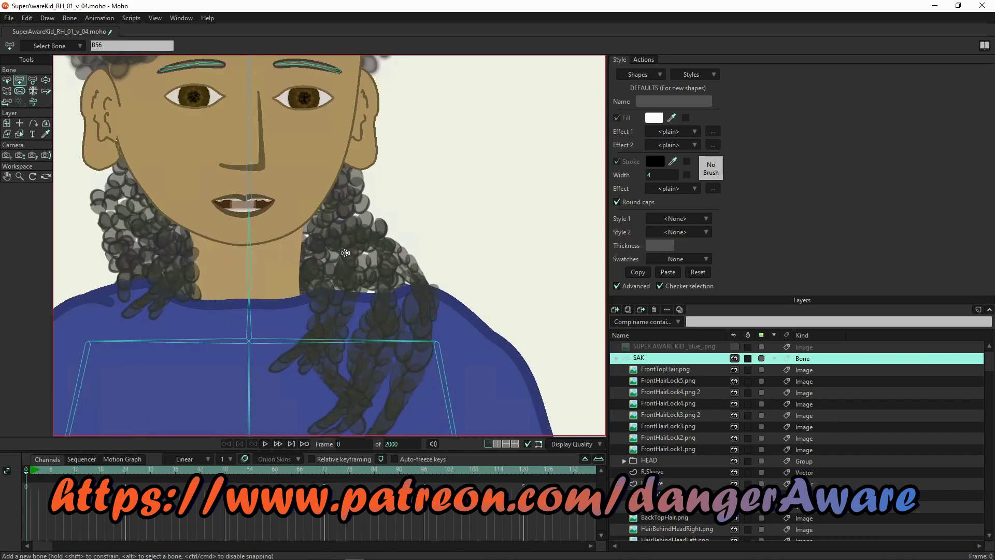
pyautogui.scroll(-4, 344, 252)
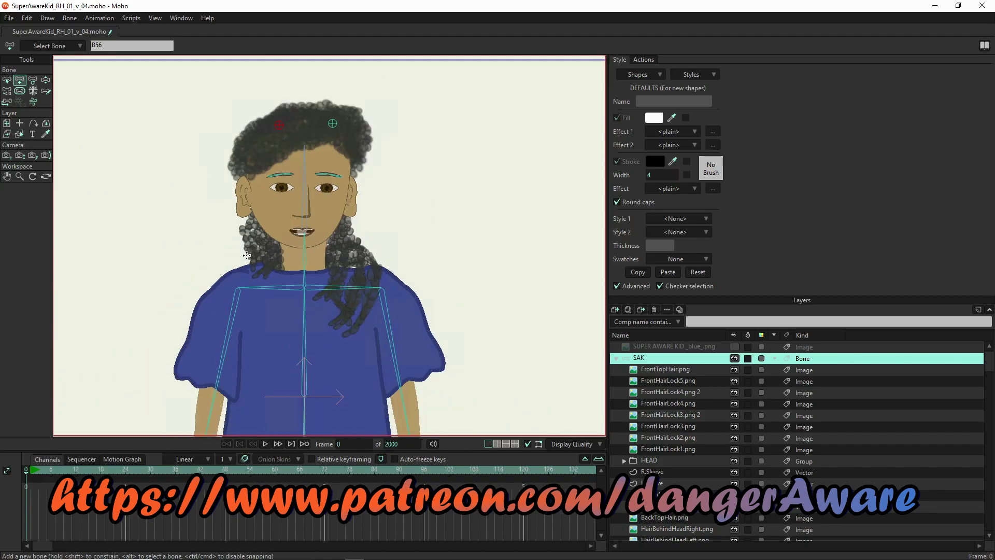
pyautogui.scroll(2, 266, 240)
pyautogui.scroll(1, 266, 241)
pyautogui.click(263, 230)
pyautogui.scroll(-3, 253, 130)
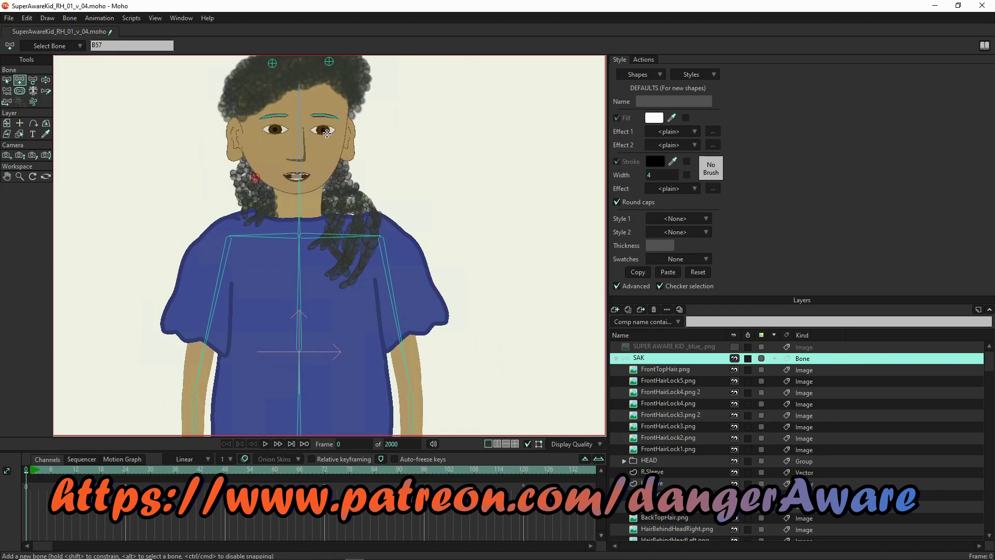
# Add a matching pin bone at the top of the right hair locks, beside the jaw.
pyautogui.press('z')
pyautogui.click(296, 119)
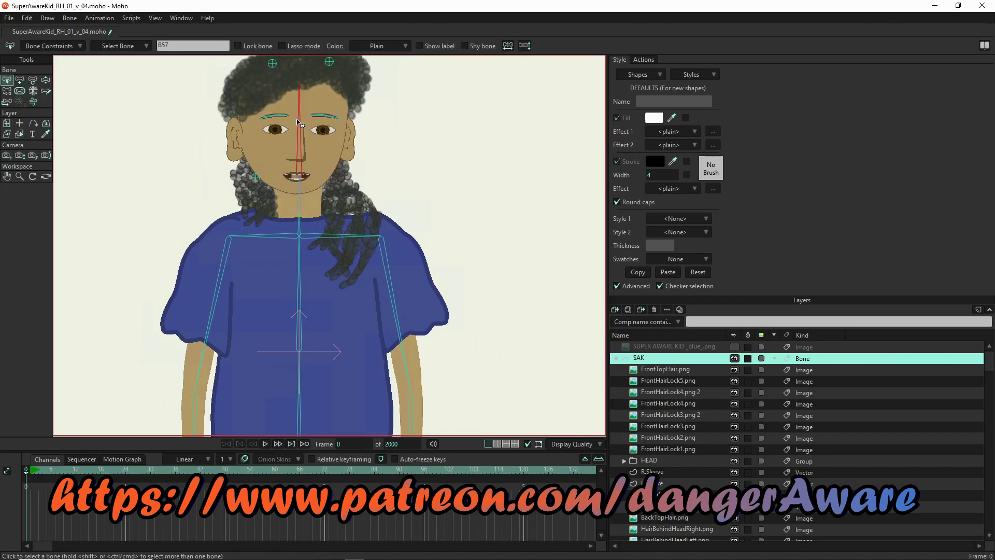
pyautogui.click(329, 63)
pyautogui.press('a')
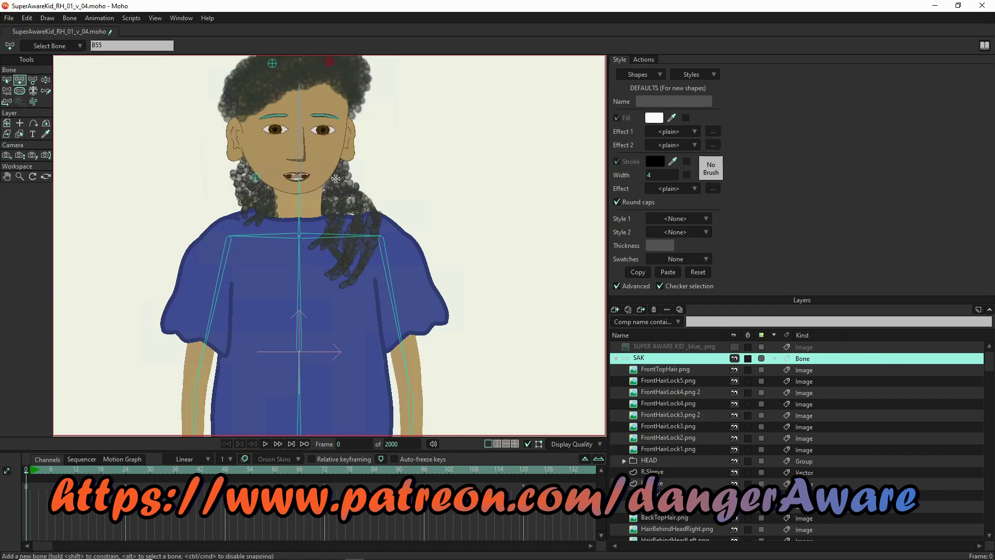
pyautogui.click(337, 184)
# Draw four short downward bones through the right hair locks, below the pin bone beside the jaw.
pyautogui.moveTo(342, 200)
pyautogui.mouseDown()
pyautogui.moveTo(327, 231)
pyautogui.moveTo(339, 229)
pyautogui.mouseUp()
pyautogui.moveTo(359, 205); pyautogui.dragTo(372, 233)
pyautogui.moveTo(329, 219); pyautogui.dragTo(330, 243)
# Draw two short downward bones in the left hair lock, starting from the left pin bone's selection.
pyautogui.press('z')
pyautogui.click(254, 178)
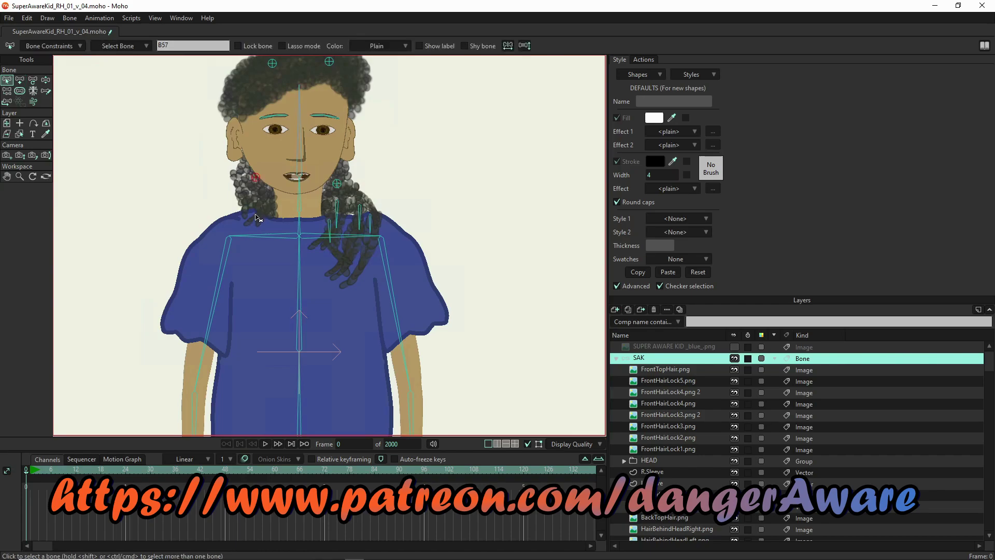
pyautogui.press('a')
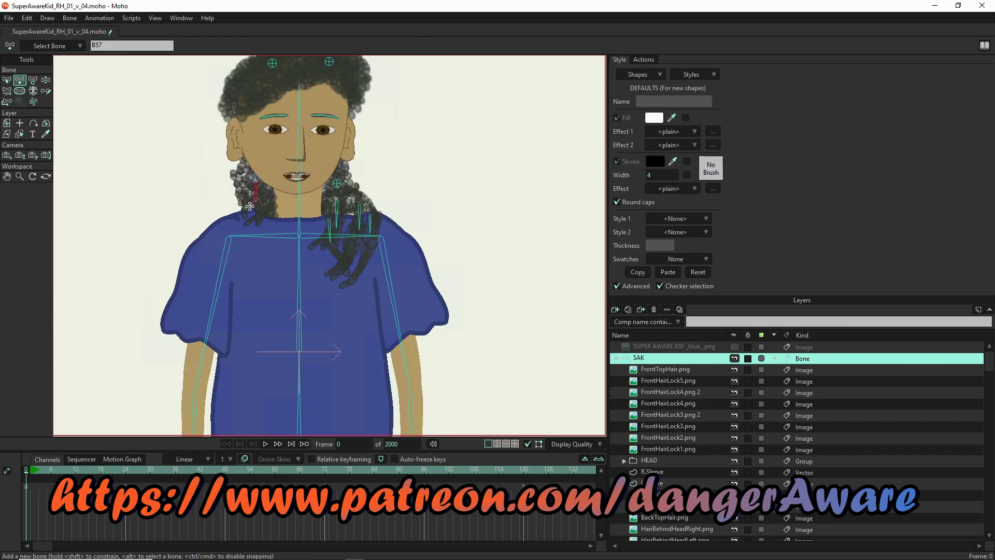
pyautogui.moveTo(263, 205); pyautogui.dragTo(264, 219)
# Reparent the four short bones of the right hair locks to the pin bone beside the right jaw.
pyautogui.press('z')
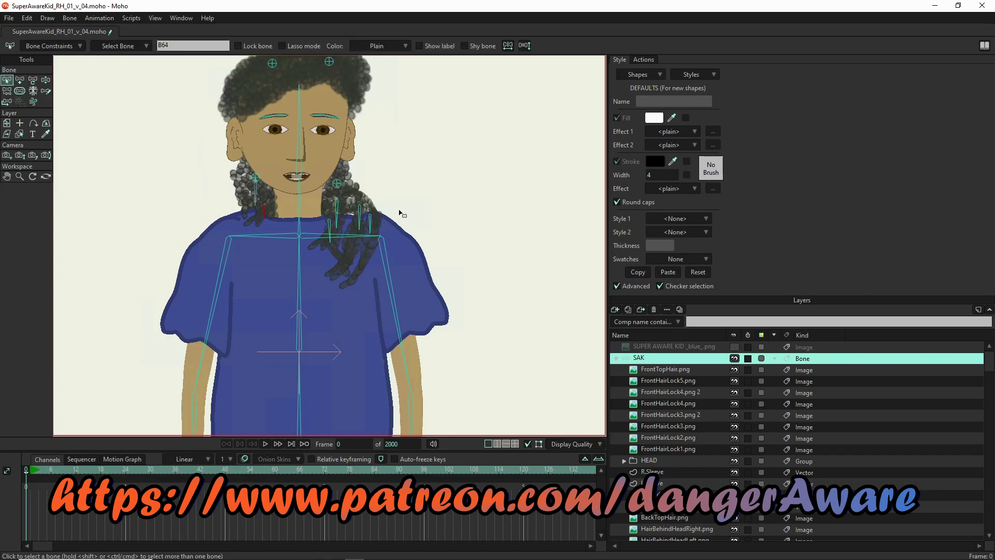
pyautogui.moveTo(400, 199); pyautogui.dragTo(314, 238)
pyautogui.press('p')
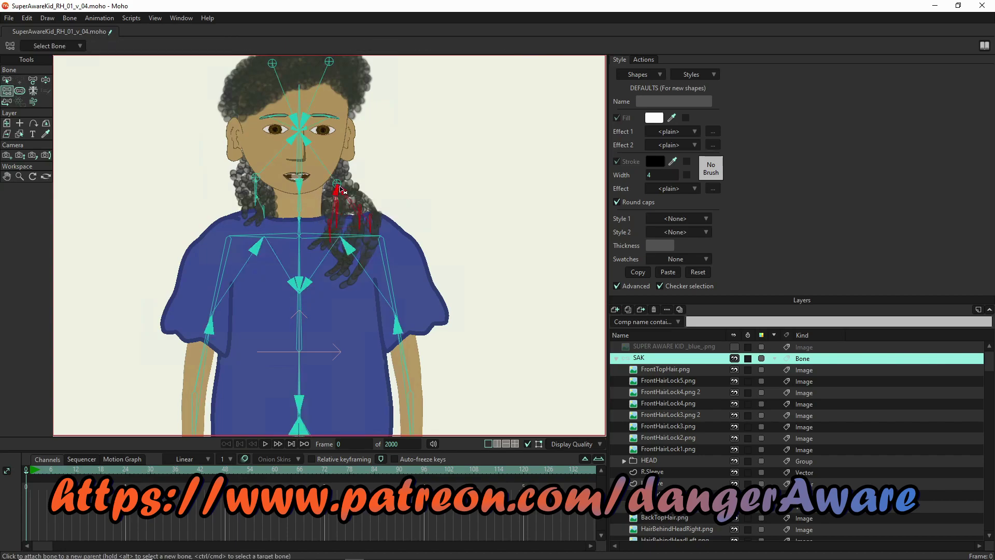
# Reparent the two short bones of the left hair lock to the pin bone beside the left jaw.
pyautogui.click(271, 227)
pyautogui.press('s')
pyautogui.click(240, 197)
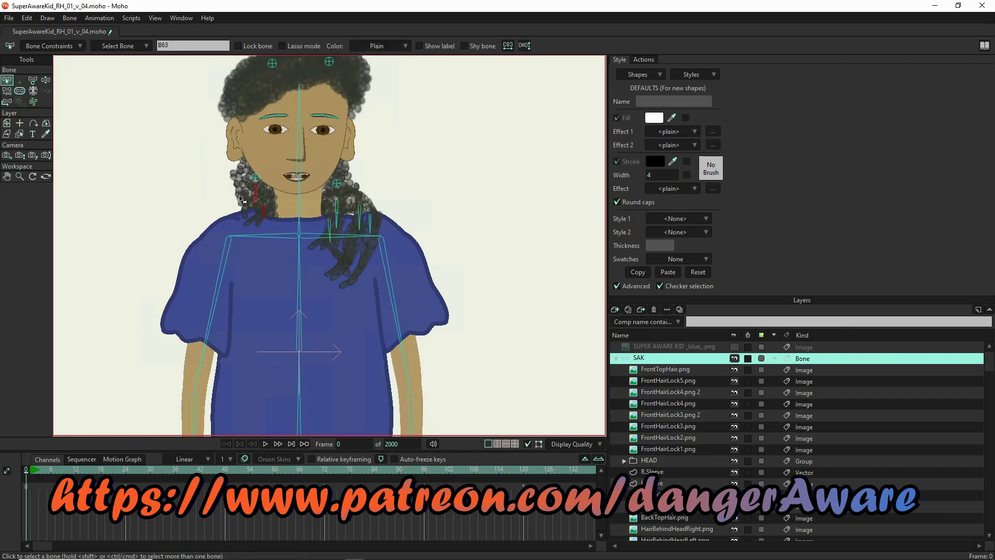
pyautogui.press('p')
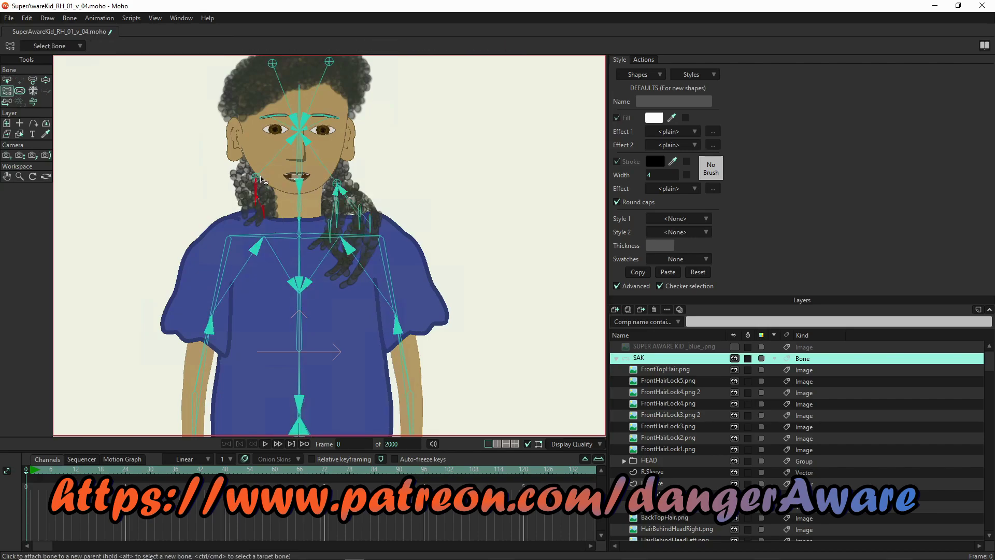
# Select the head, torso, arm and hair-lock bones together and set their bone strength to 0.
pyautogui.scroll(-2, 256, 184)
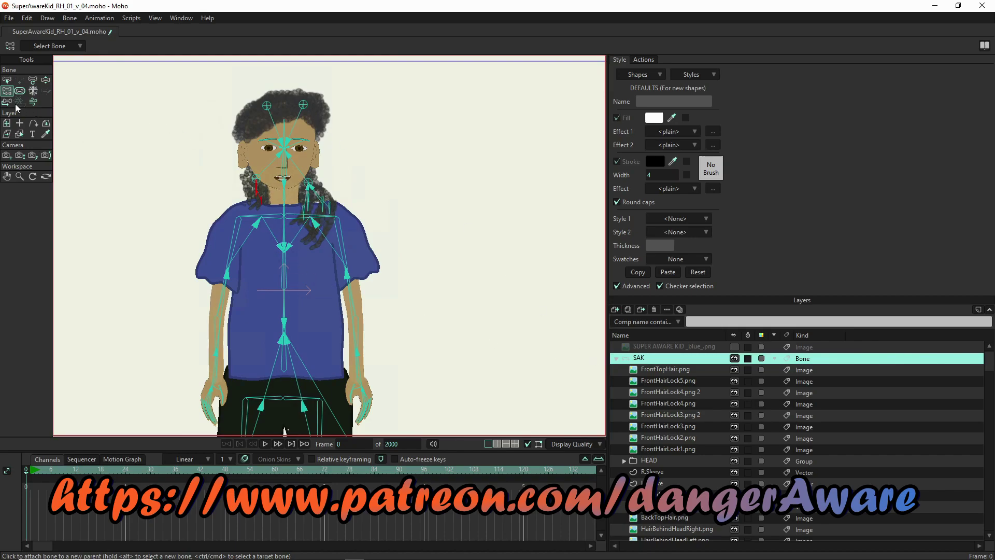
pyautogui.click(7, 81)
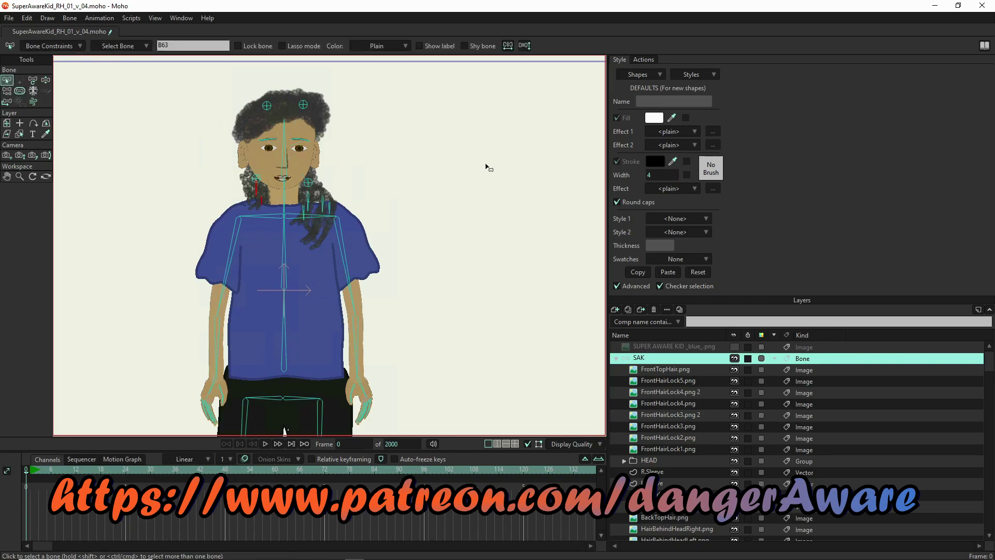
pyautogui.moveTo(489, 129); pyautogui.dragTo(107, 341)
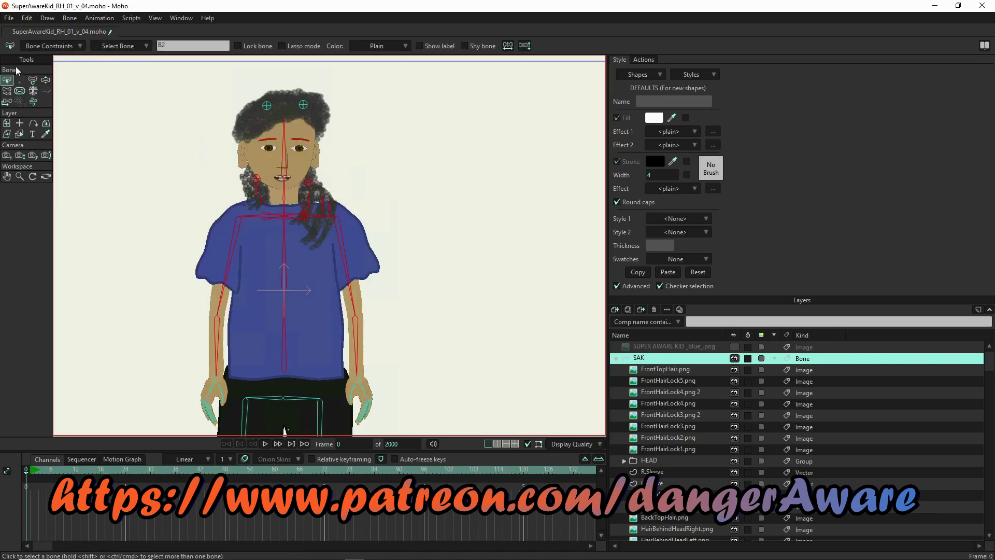
pyautogui.click(20, 91)
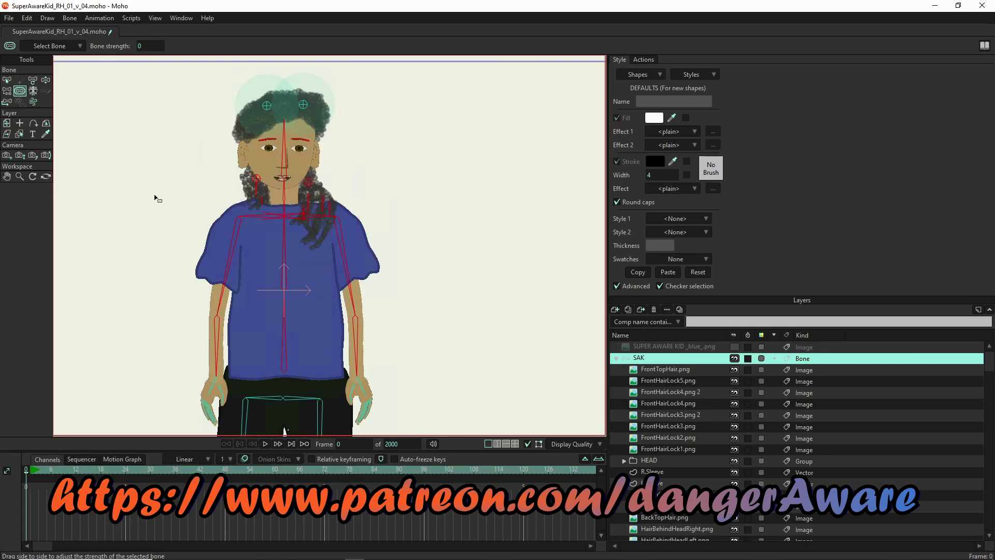
pyautogui.scroll(-5, 377, 421)
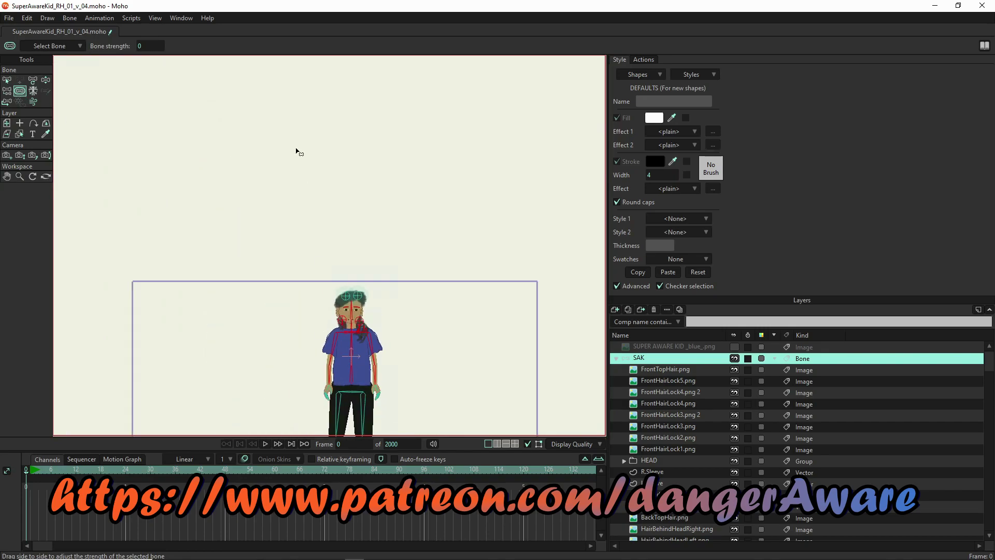
pyautogui.moveTo(298, 151); pyautogui.dragTo(289, 90)
# Reduce the bone strength of both pin bones in the top hair to 0.
pyautogui.scroll(5, 349, 207)
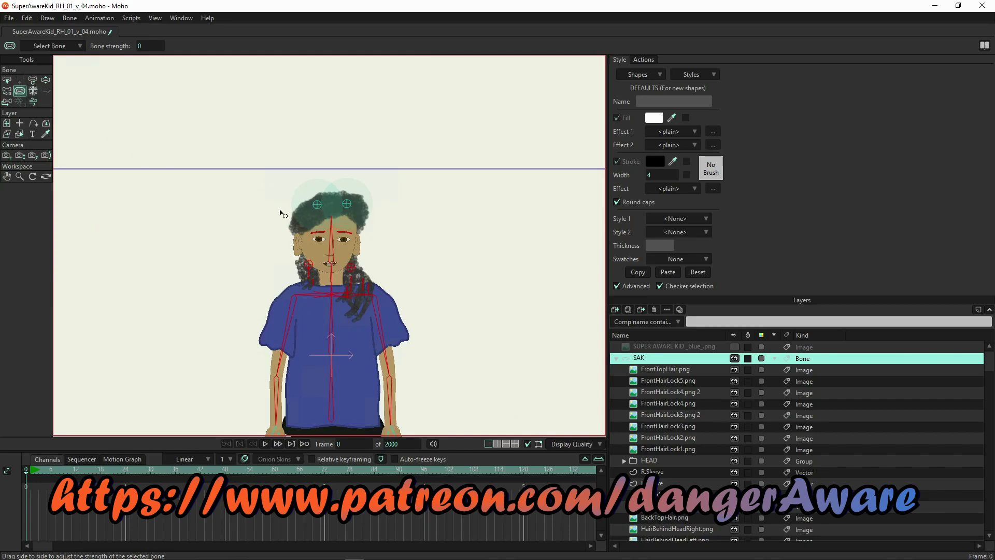
pyautogui.press('z')
pyautogui.click(318, 206)
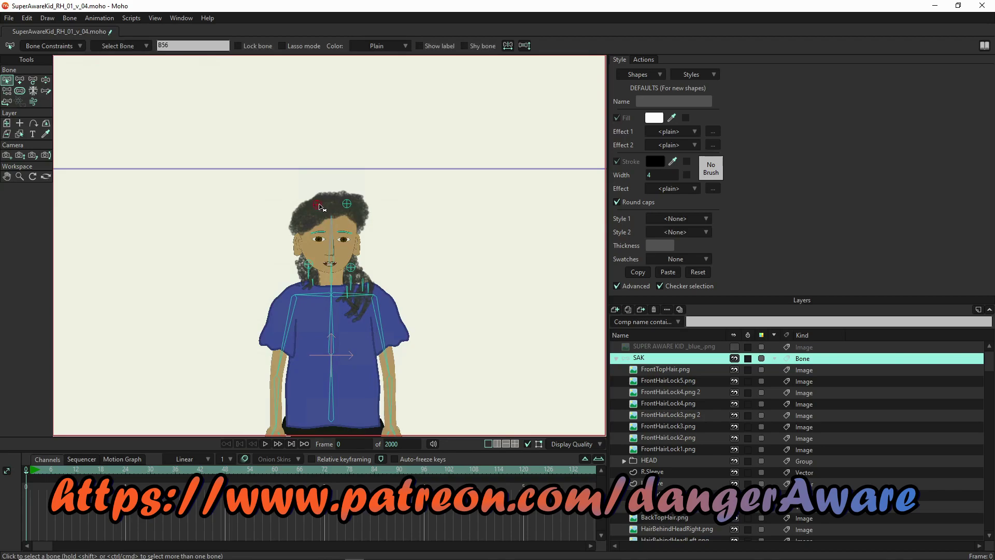
pyautogui.press('s')
pyautogui.moveTo(320, 207); pyautogui.dragTo(121, 218)
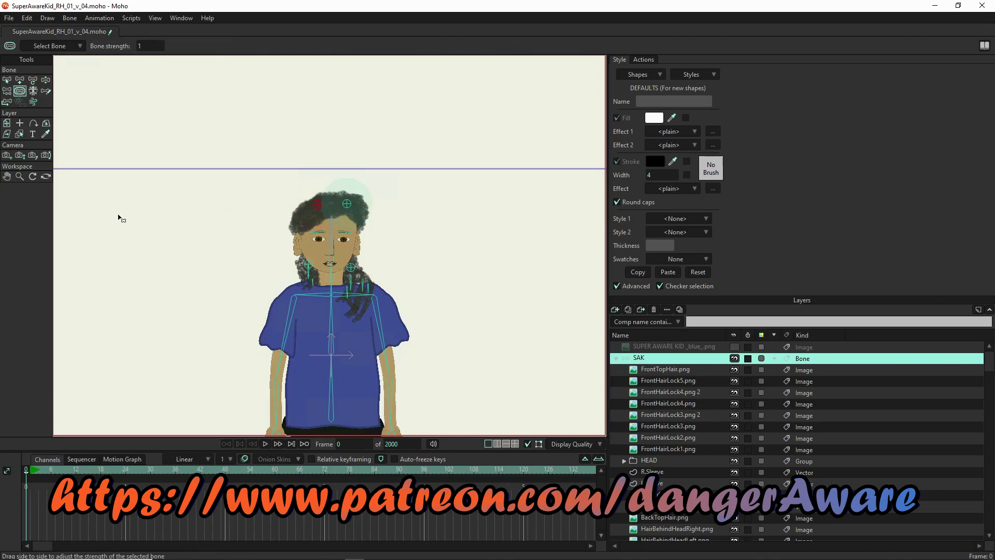
pyautogui.moveTo(357, 208); pyautogui.dragTo(92, 193)
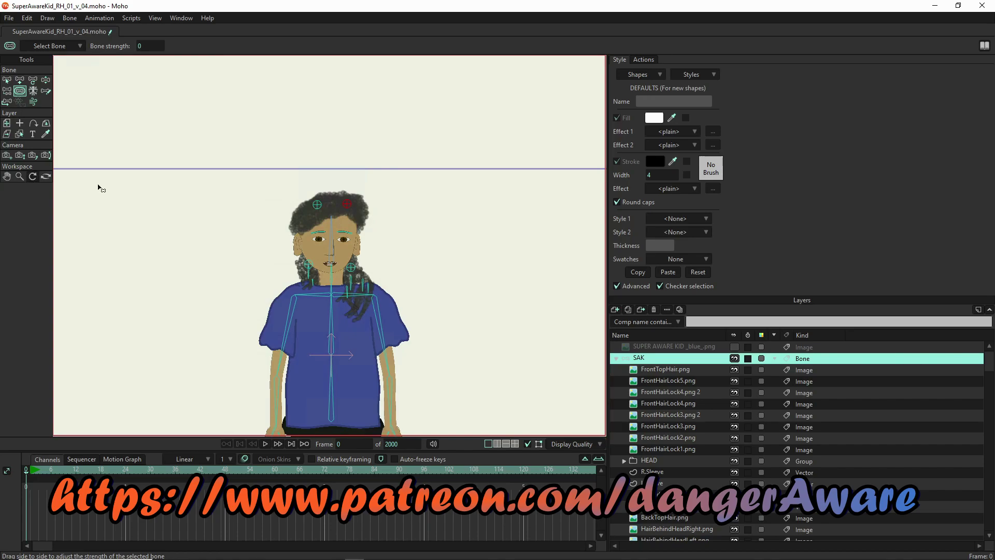
# Bind the FrontTopHair.png layer to the right pin bone in the top hair.
pyautogui.scroll(-2, 311, 268)
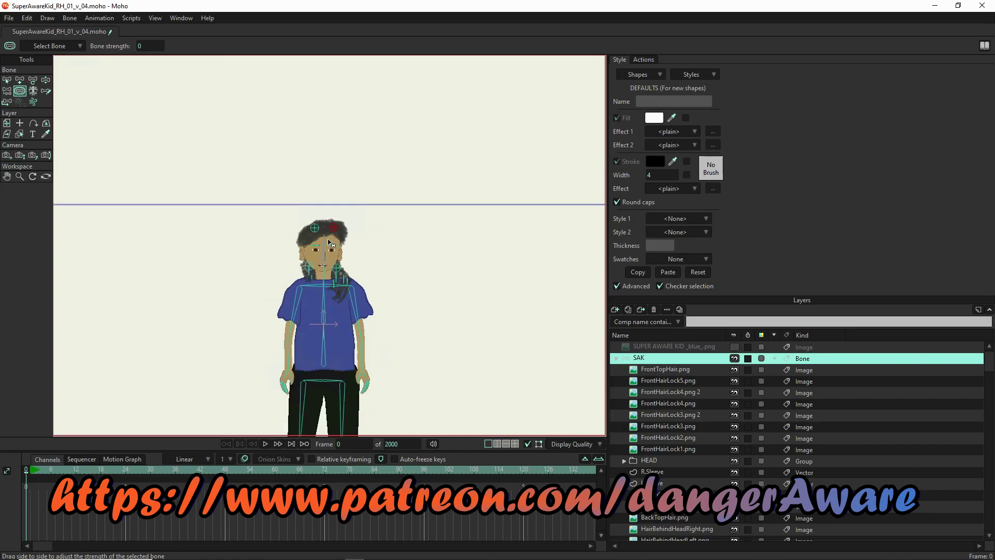
pyautogui.scroll(-3, 313, 269)
pyautogui.scroll(3, 341, 280)
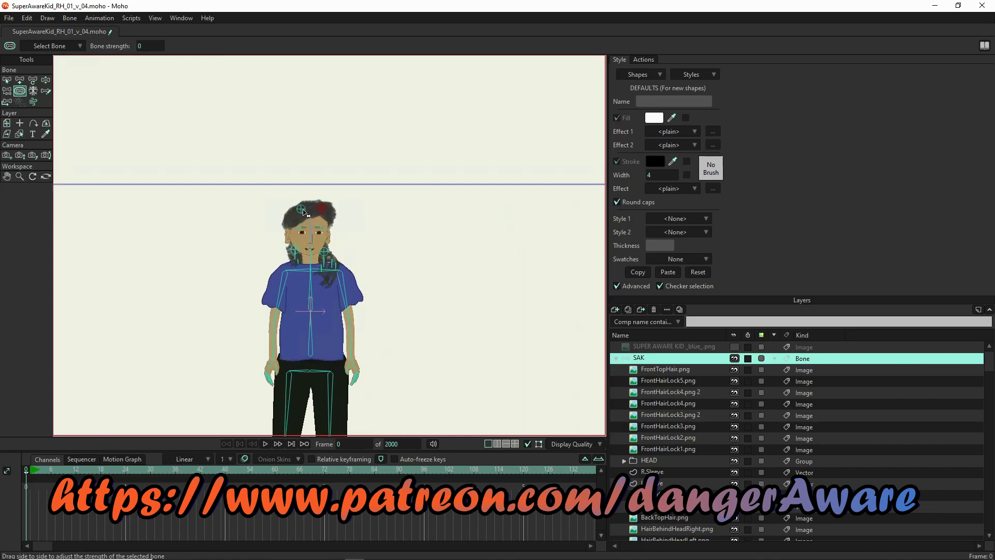
pyautogui.scroll(2, 301, 211)
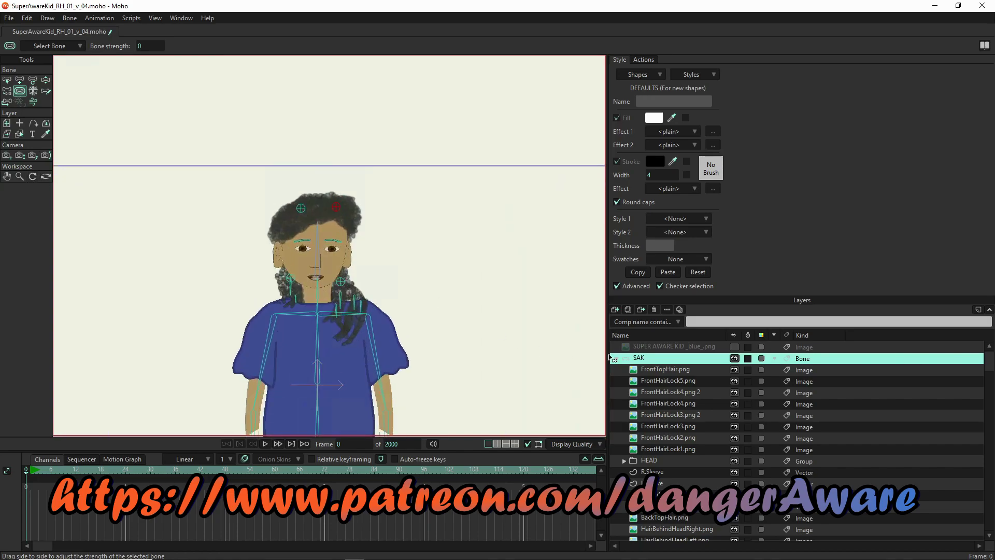
pyautogui.click(667, 368)
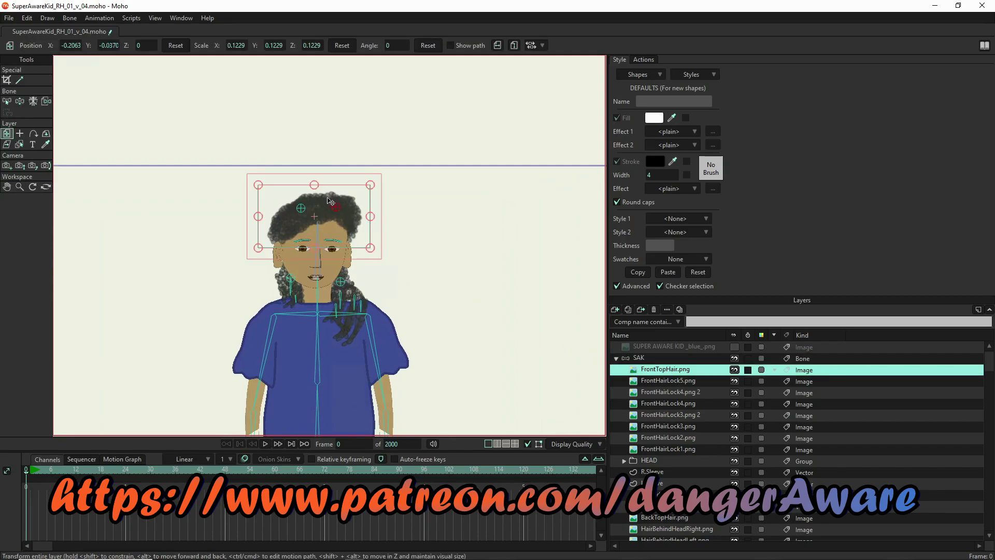
pyautogui.scroll(2, 328, 201)
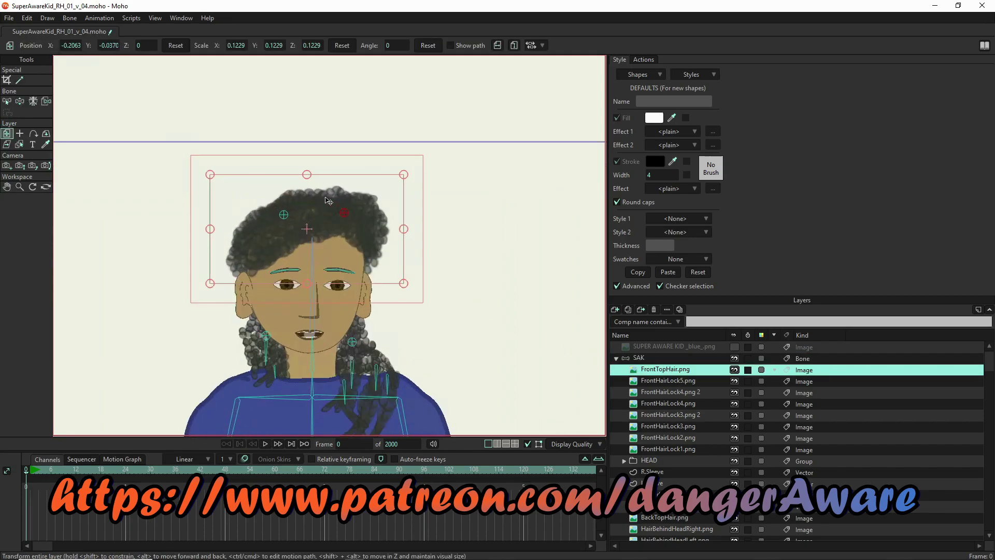
pyautogui.click(46, 101)
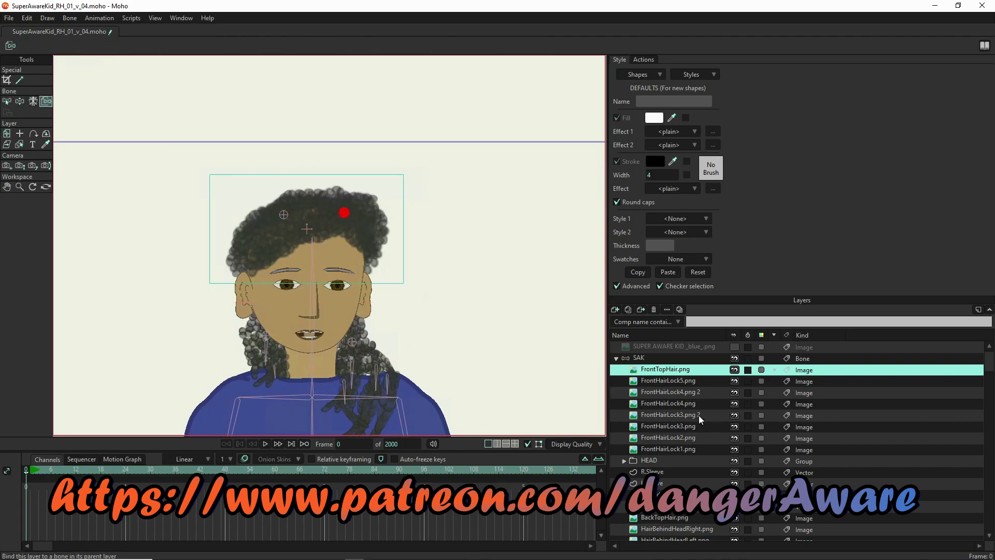
# Bind FrontHairLock5.png to the upper bone of the left hair lock and FrontHairLock4.png 2 to the lowest inner bone of the right hair.
pyautogui.click(672, 381)
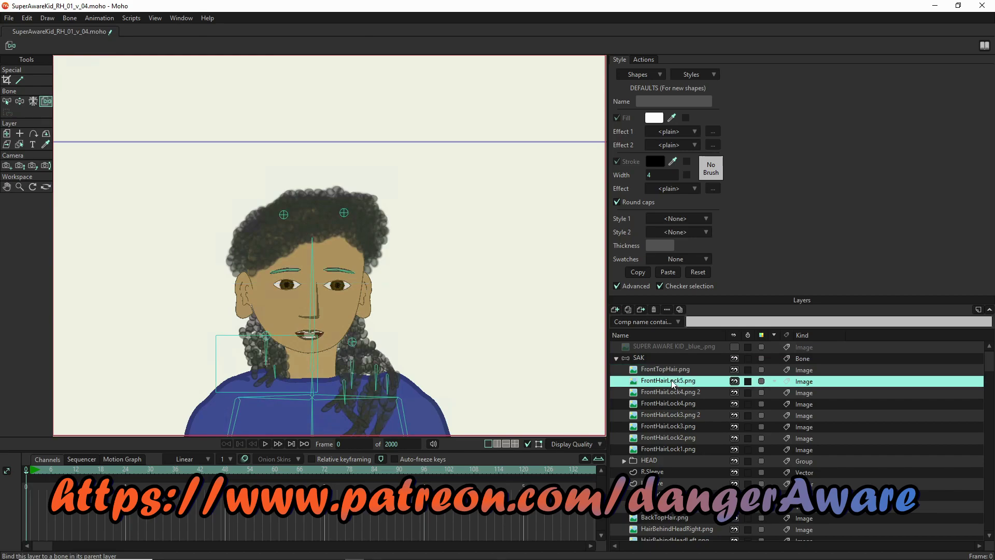
pyautogui.click(265, 356)
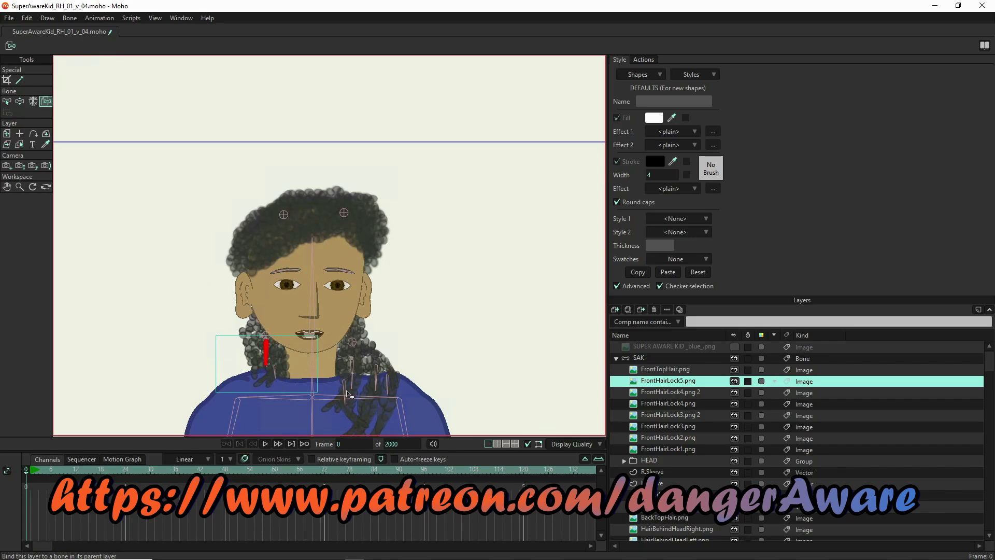
pyautogui.click(661, 393)
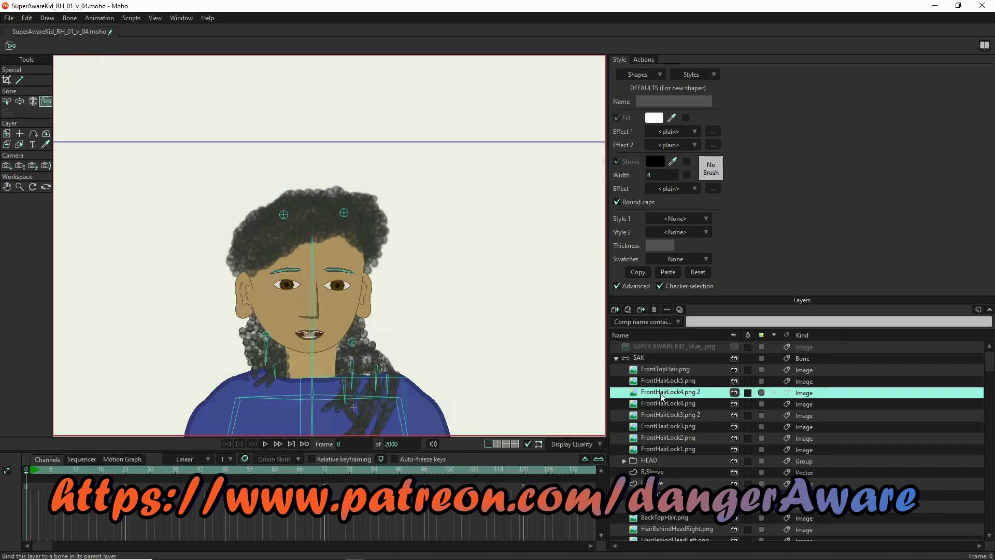
pyautogui.moveTo(449, 356); pyautogui.dragTo(408, 232)
pyautogui.scroll(3, 321, 258)
pyautogui.click(305, 269)
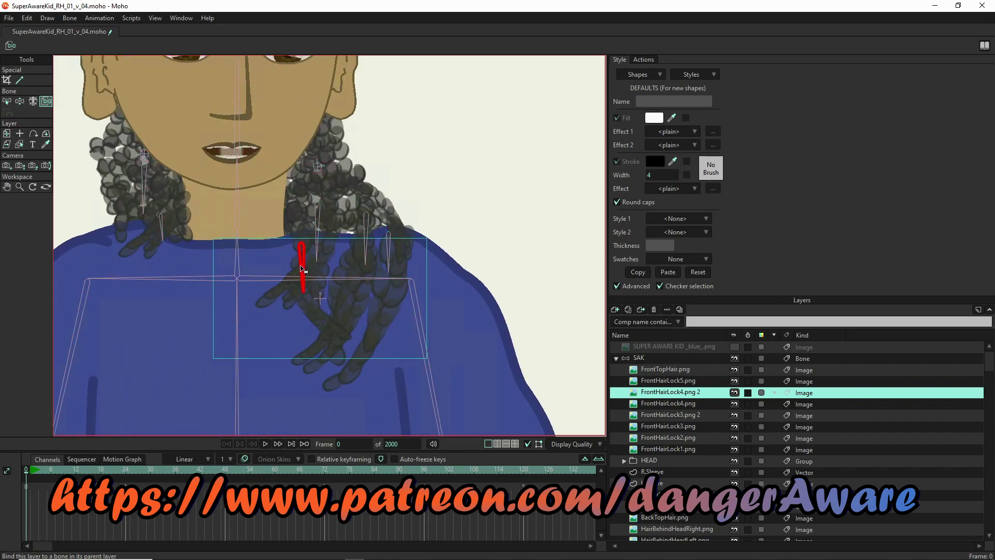
# Bind the FrontHairLock4.png layer to the upper inner bone of the right hair, nearest the neck.
pyautogui.click(670, 404)
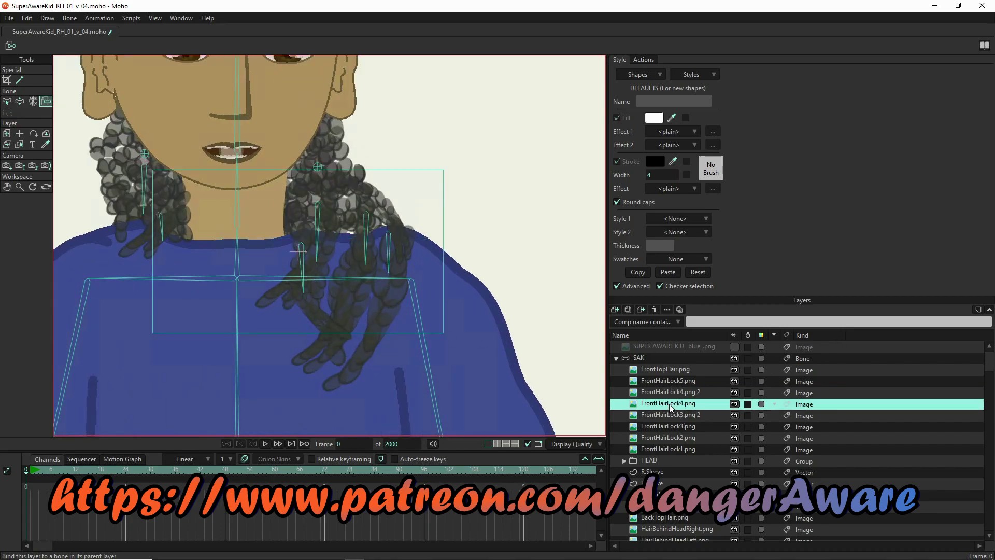
pyautogui.click(671, 394)
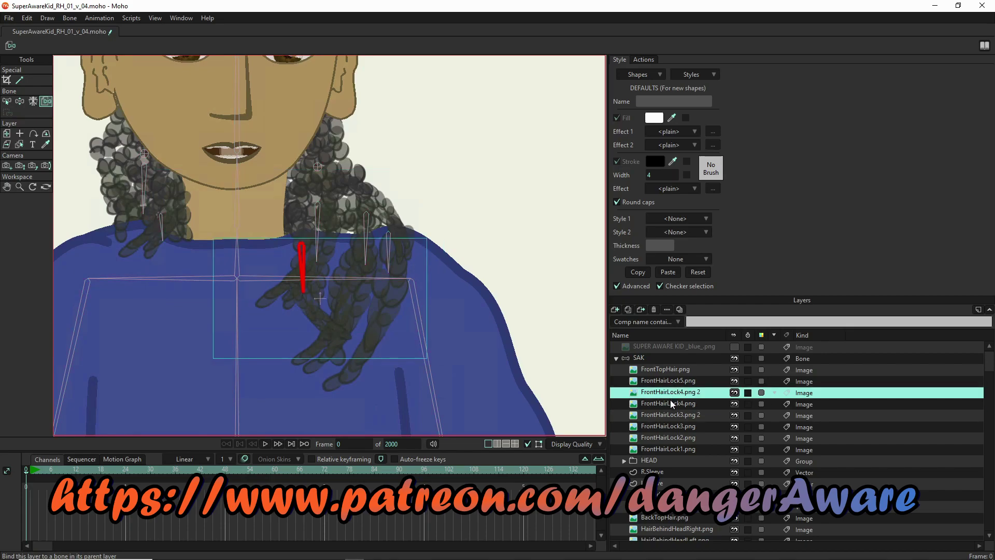
pyautogui.click(672, 403)
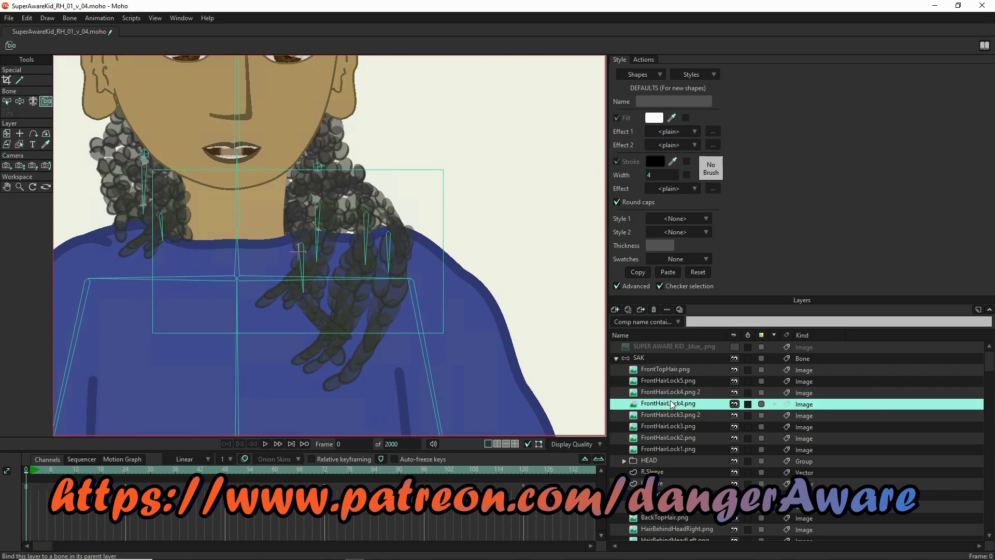
pyautogui.click(320, 248)
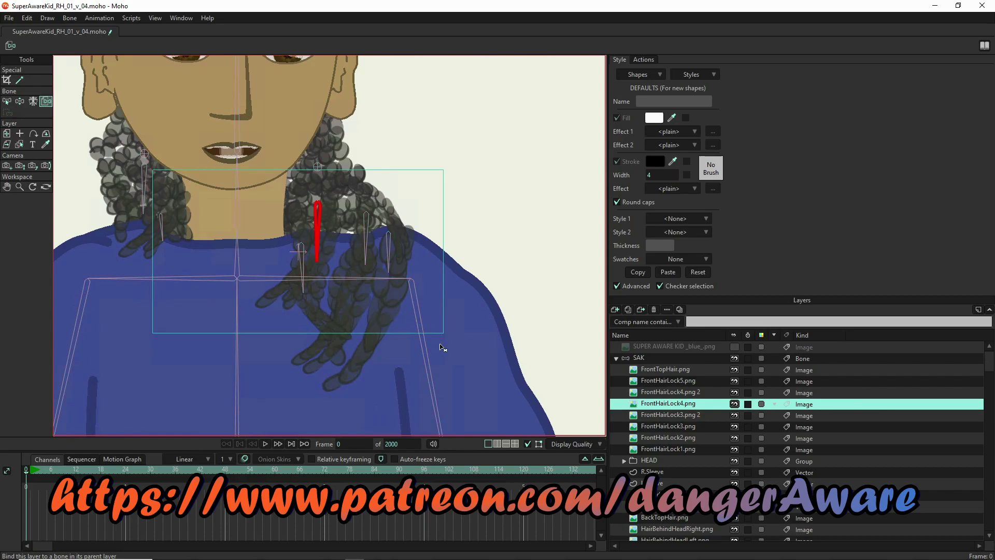
# Bind FrontHairLock3.png 2 to the right hair bone second from the outside, and FrontHairLock3.png to the upper inner bone near the neck.
pyautogui.click(673, 418)
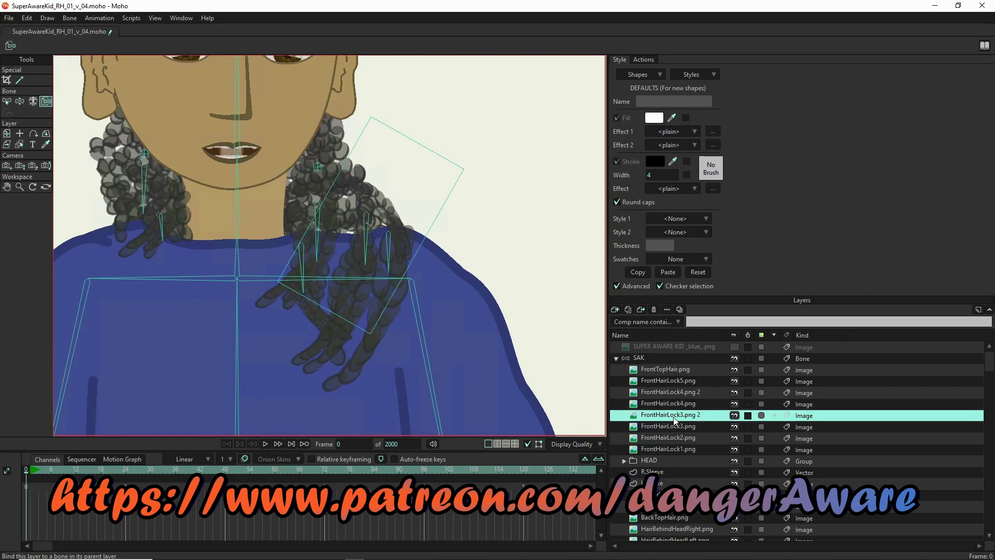
pyautogui.click(368, 228)
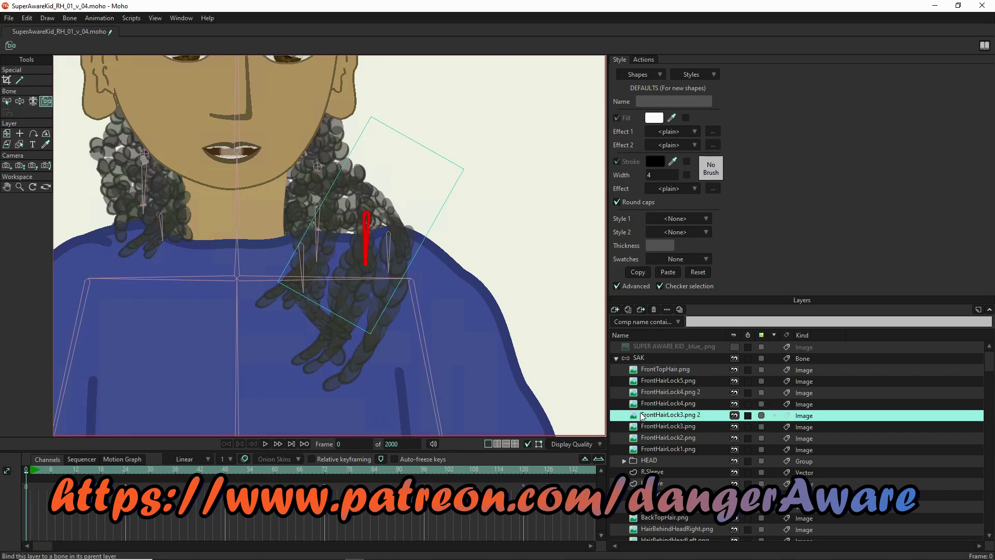
pyautogui.click(684, 427)
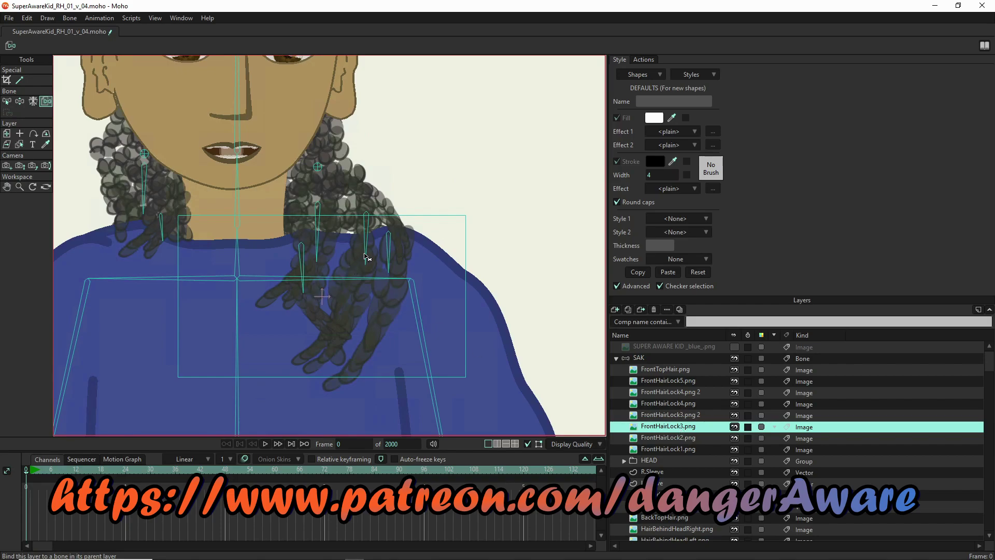
pyautogui.click(316, 245)
# Bind FrontHairLock2.png to the outermost bone of the right hair and FrontHairLock1.png to the bone just inside it.
pyautogui.click(698, 438)
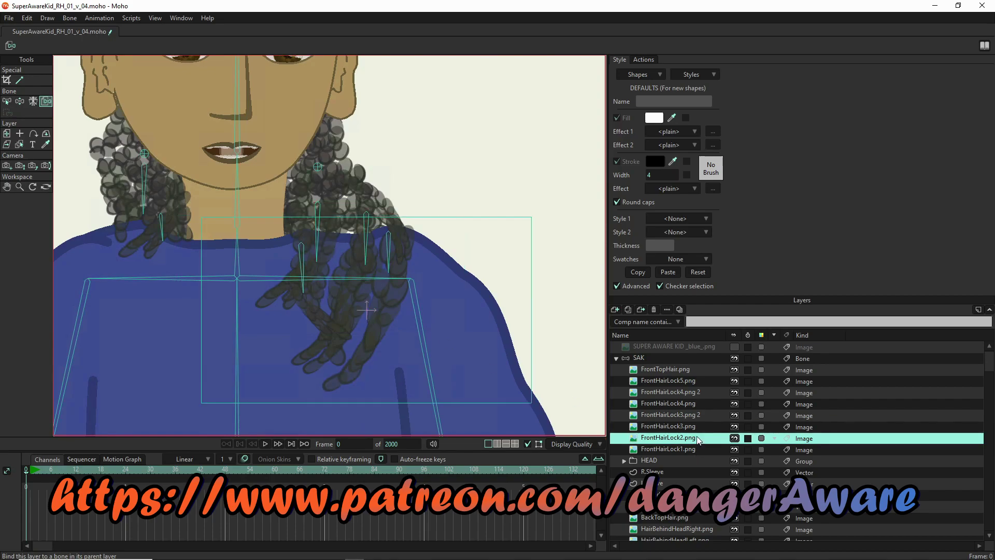
pyautogui.click(392, 255)
pyautogui.click(694, 448)
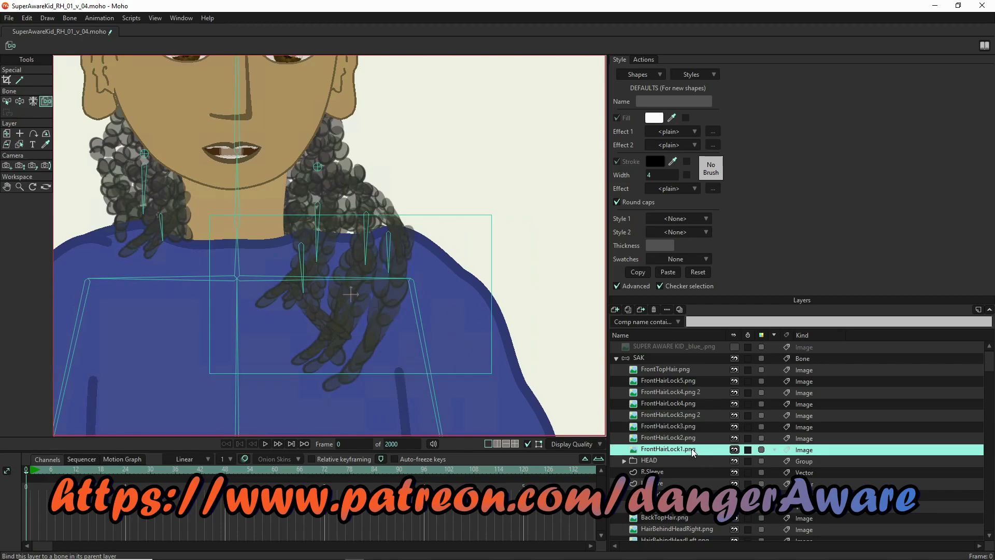
pyautogui.click(367, 250)
# Test the right hair lock bones and their pin bone with Manipulate Bones to check how the bound layers move.
pyautogui.click(19, 101)
pyautogui.moveTo(386, 254); pyautogui.dragTo(315, 232)
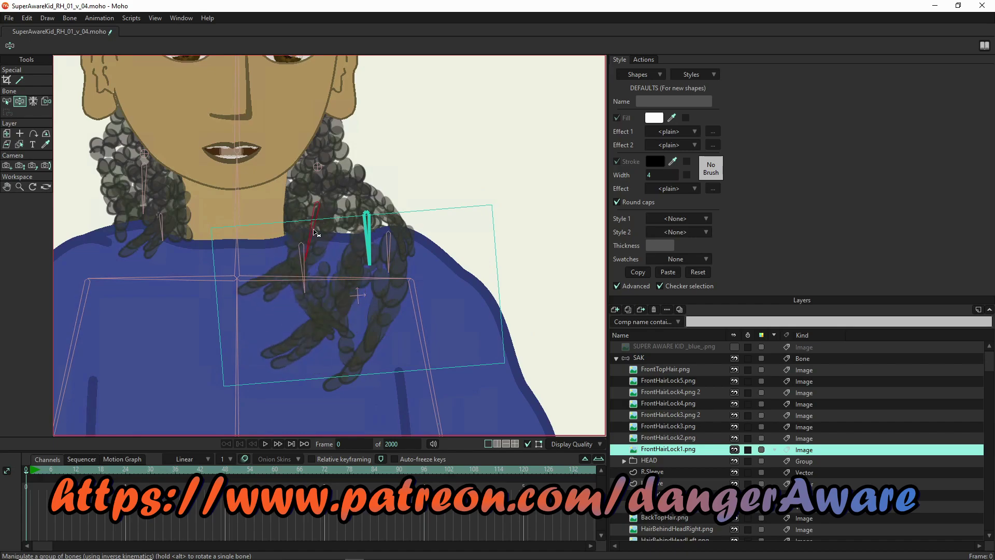
pyautogui.moveTo(322, 170); pyautogui.dragTo(330, 182)
pyautogui.scroll(-3, 332, 181)
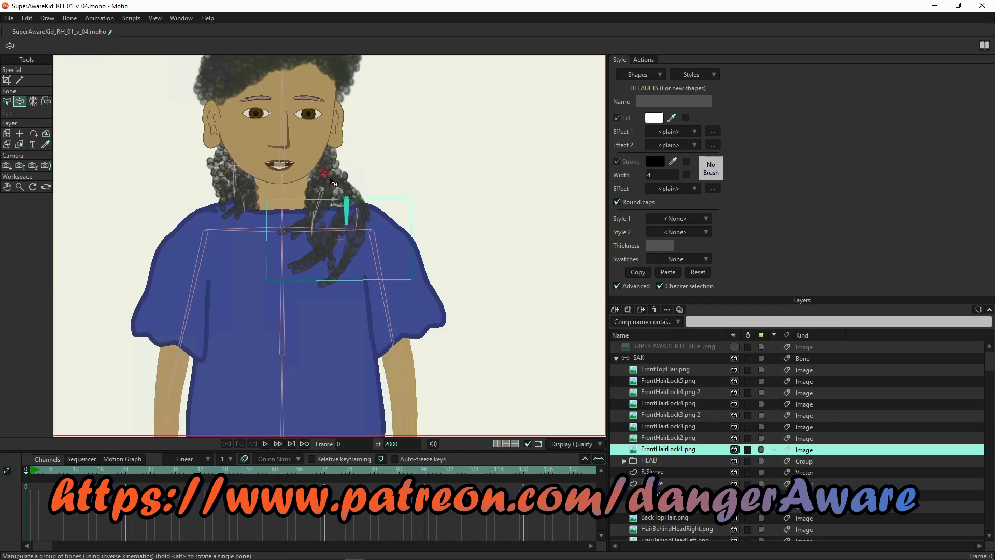
pyautogui.scroll(3, 236, 184)
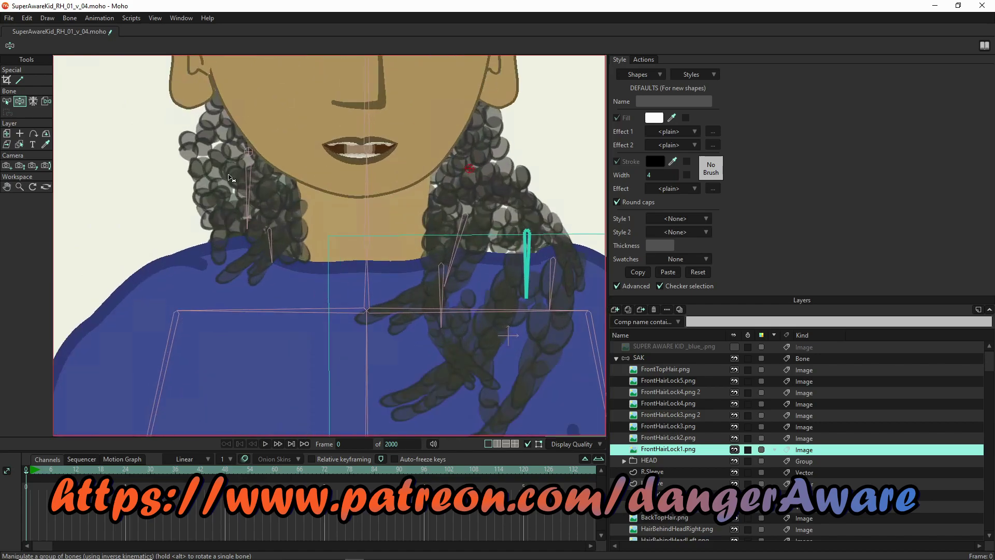
# Expand the HEAD group and bind the outer and middle points of the R.Brow layer to the outer brow bone B53.
pyautogui.click(676, 462)
pyautogui.scroll(-4, 340, 236)
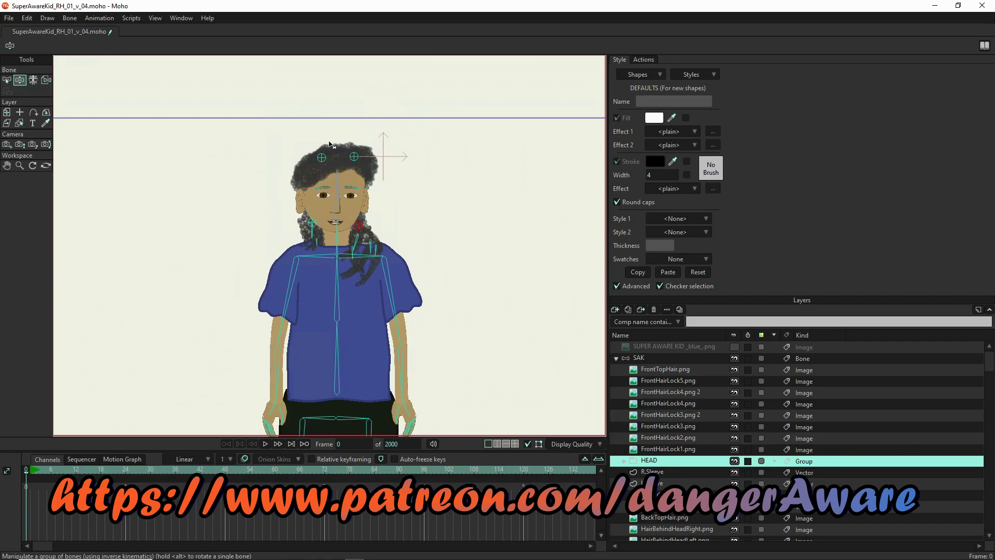
pyautogui.scroll(2, 335, 140)
pyautogui.moveTo(376, 303); pyautogui.dragTo(340, 217)
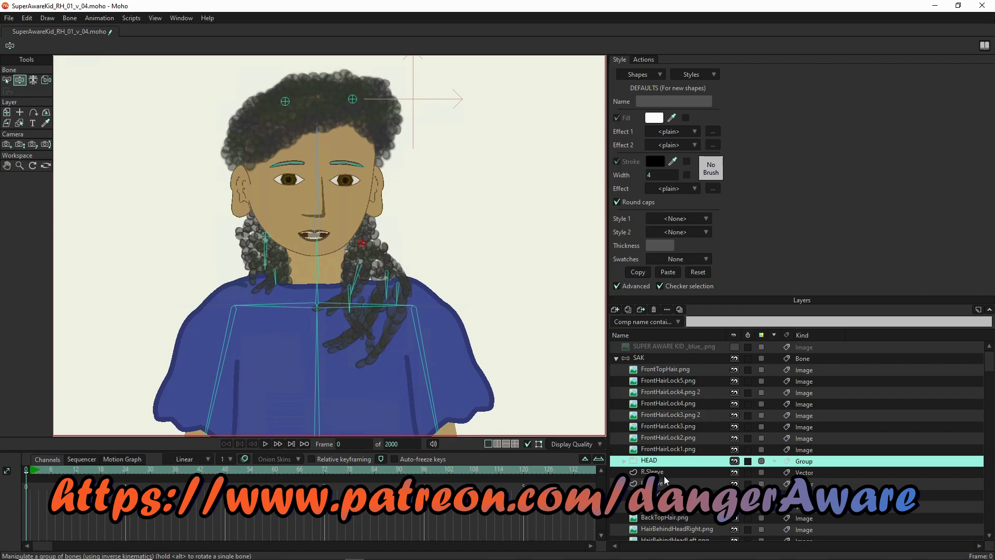
pyautogui.click(624, 462)
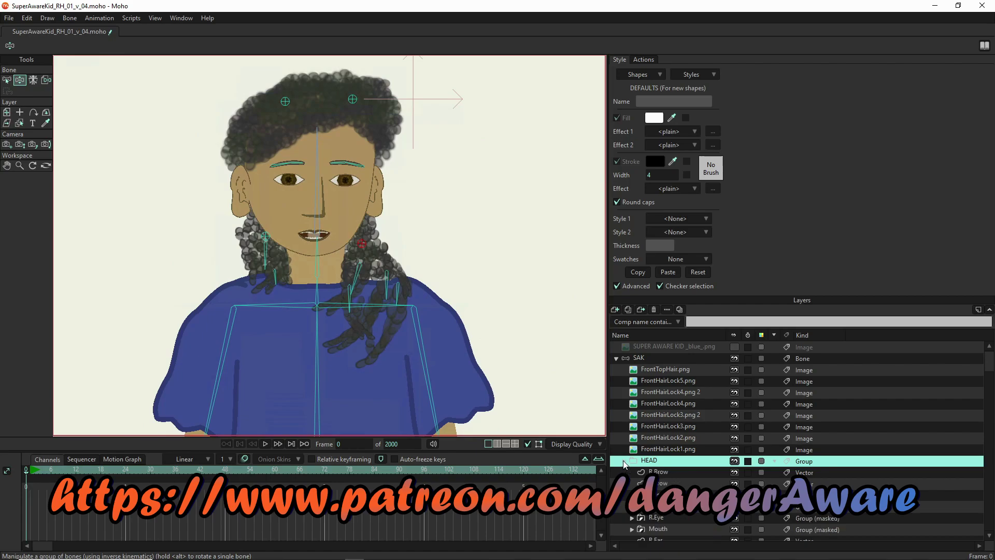
pyautogui.click(677, 473)
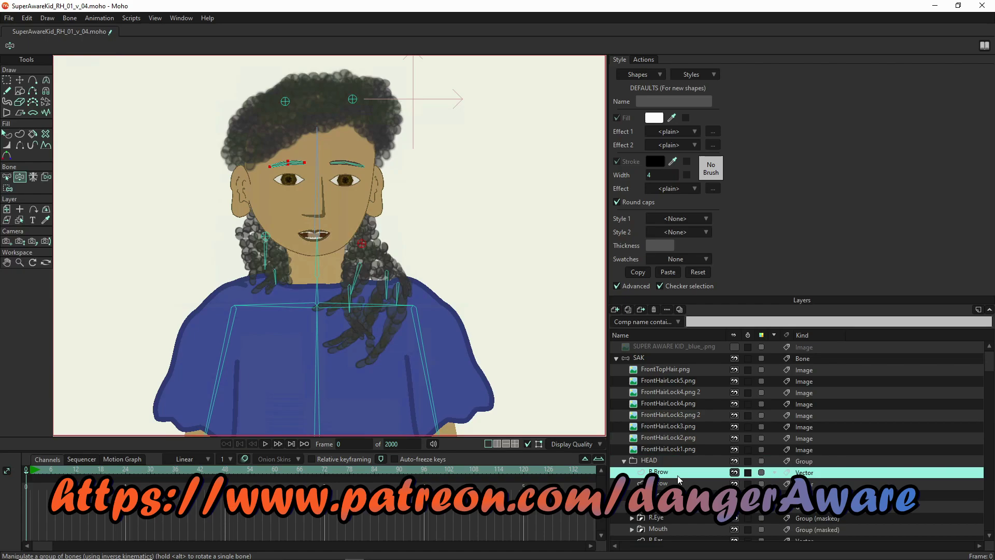
pyautogui.scroll(5, 282, 173)
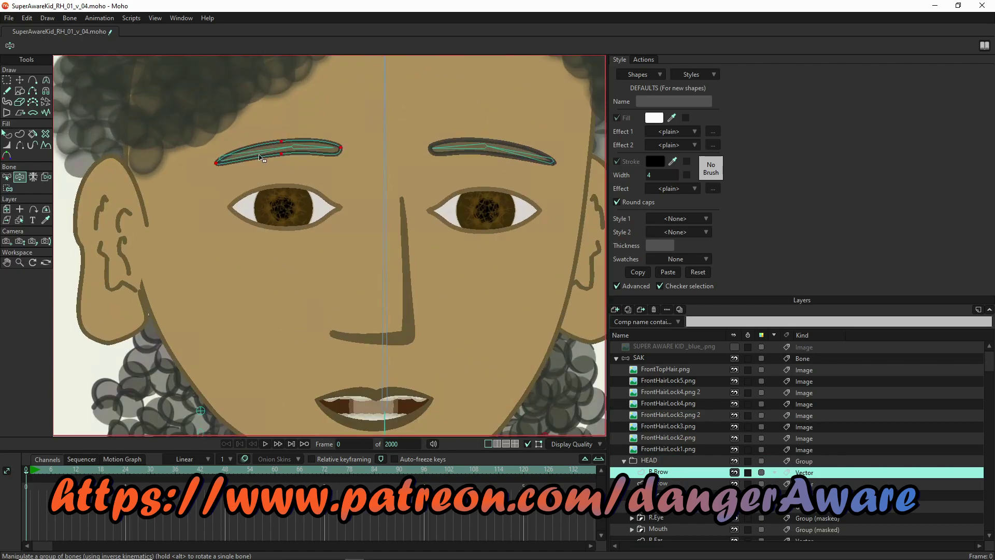
pyautogui.press('z')
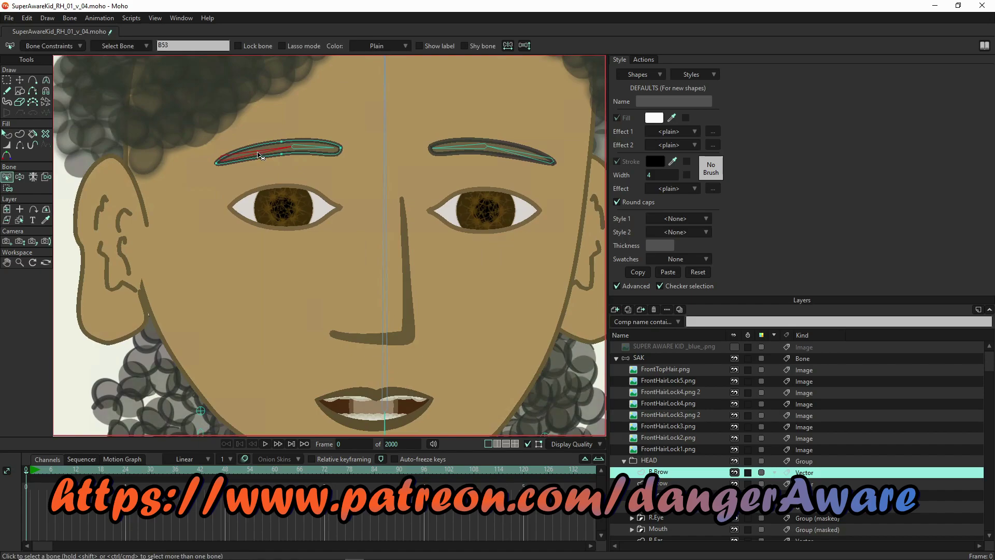
pyautogui.press('i')
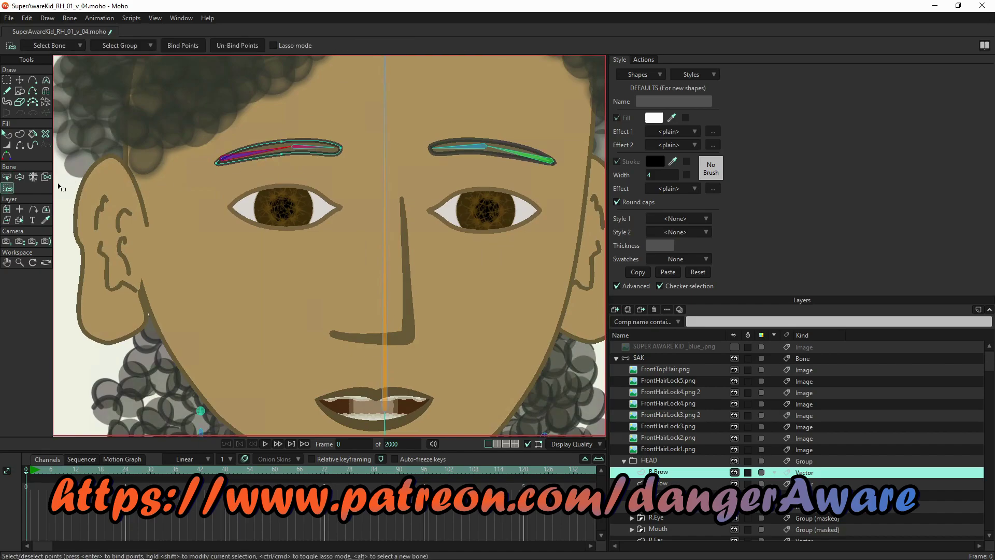
pyautogui.moveTo(199, 128); pyautogui.dragTo(286, 177)
pyautogui.click(184, 46)
# Bind the inner end points of R.Brow to the inner brow bone B54 and test the brow with Manipulate Bones.
pyautogui.press('z')
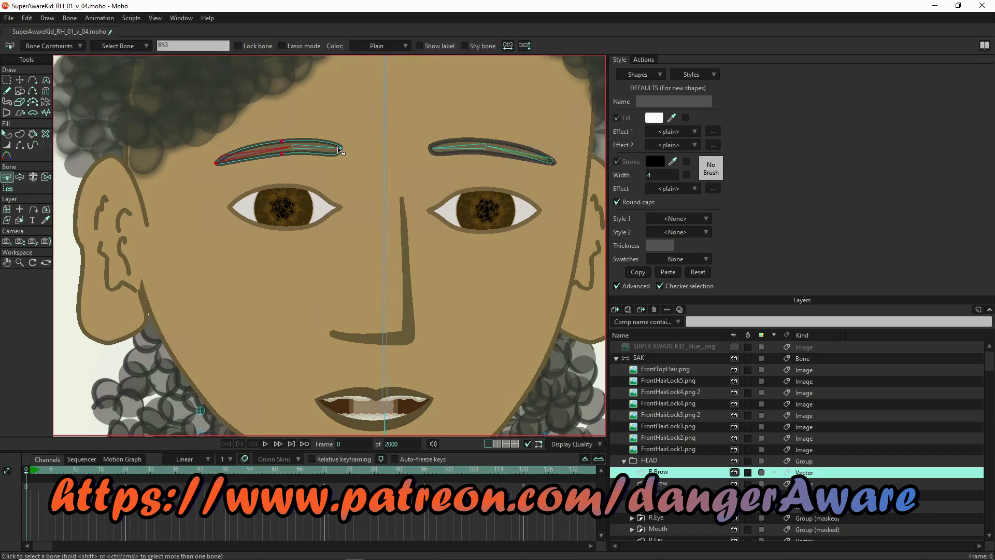
pyautogui.click(327, 148)
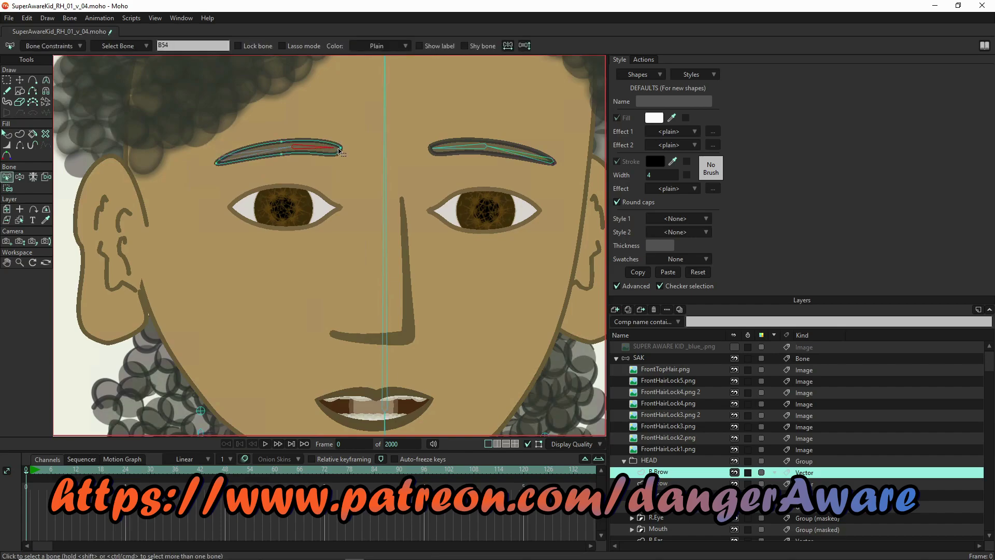
pyautogui.press('i')
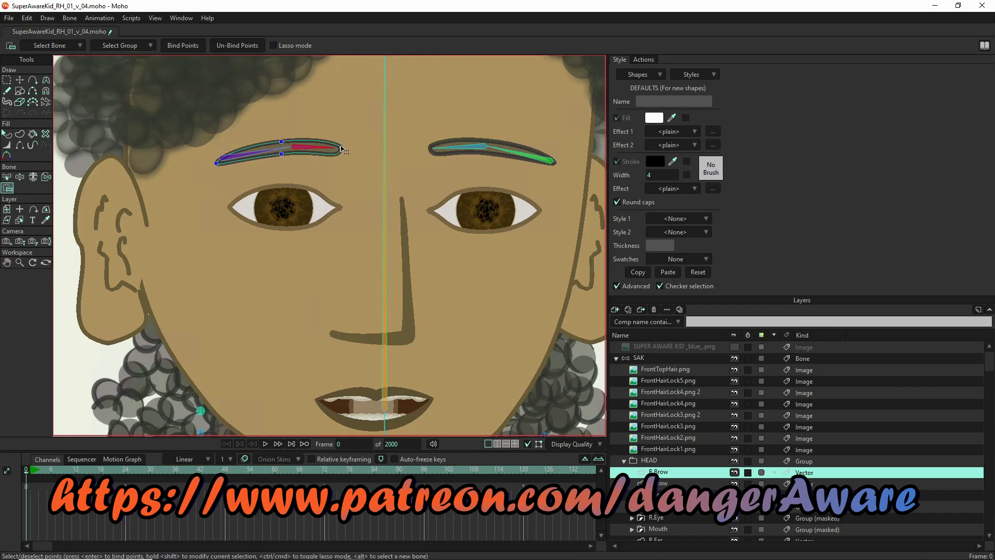
pyautogui.click(174, 47)
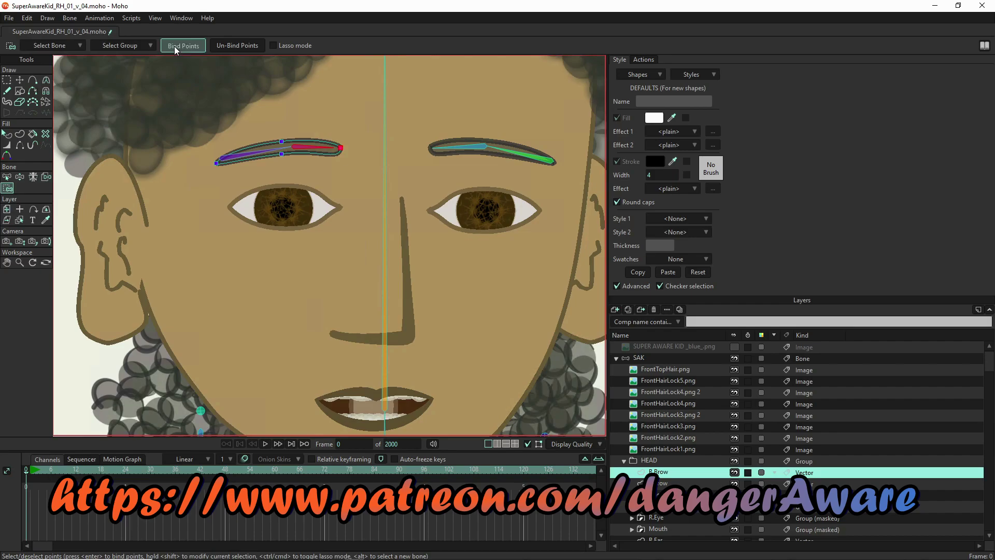
pyautogui.click(20, 177)
pyautogui.moveTo(274, 164); pyautogui.dragTo(545, 233)
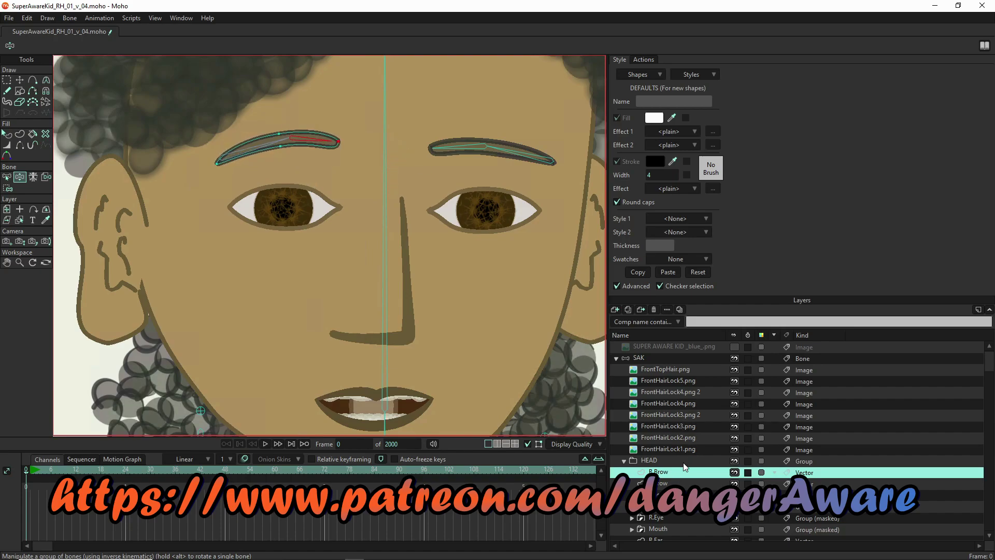
# On the opposite eyebrow's layer, select the outer and middle points and bind them to that brow's outer bone.
pyautogui.click(659, 483)
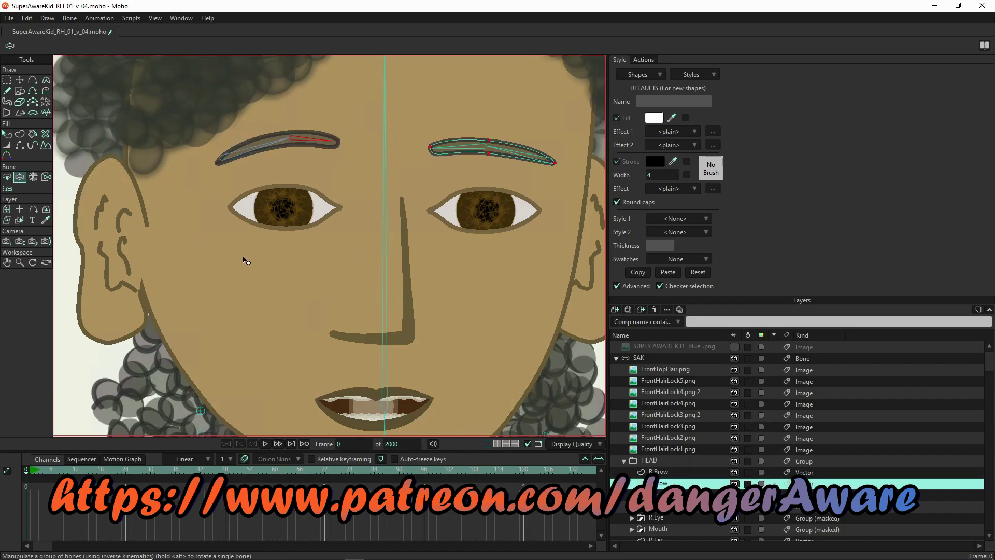
pyautogui.press('b')
pyautogui.click(528, 157)
pyautogui.press('i')
pyautogui.moveTo(578, 123); pyautogui.dragTo(477, 194)
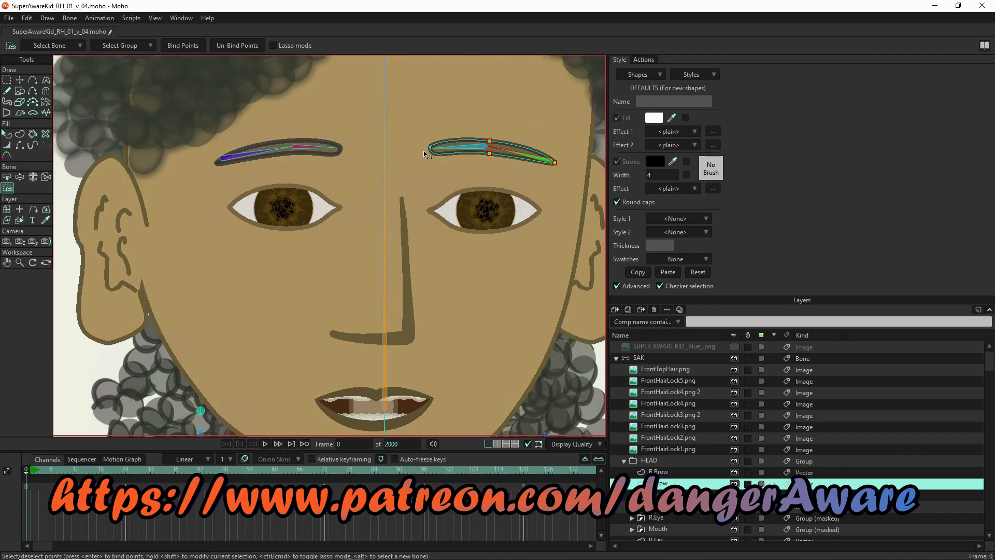
# Bind the inner end points of the eyebrow opposite R.Brow to its inner bone B52.
pyautogui.press('b')
pyautogui.click(469, 148)
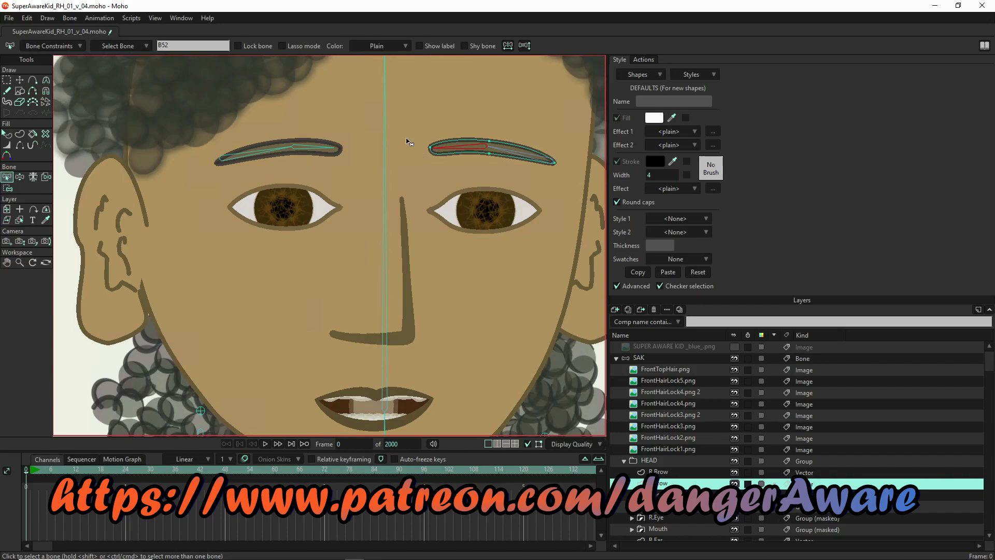
pyautogui.press('i')
pyautogui.moveTo(447, 134); pyautogui.dragTo(407, 170)
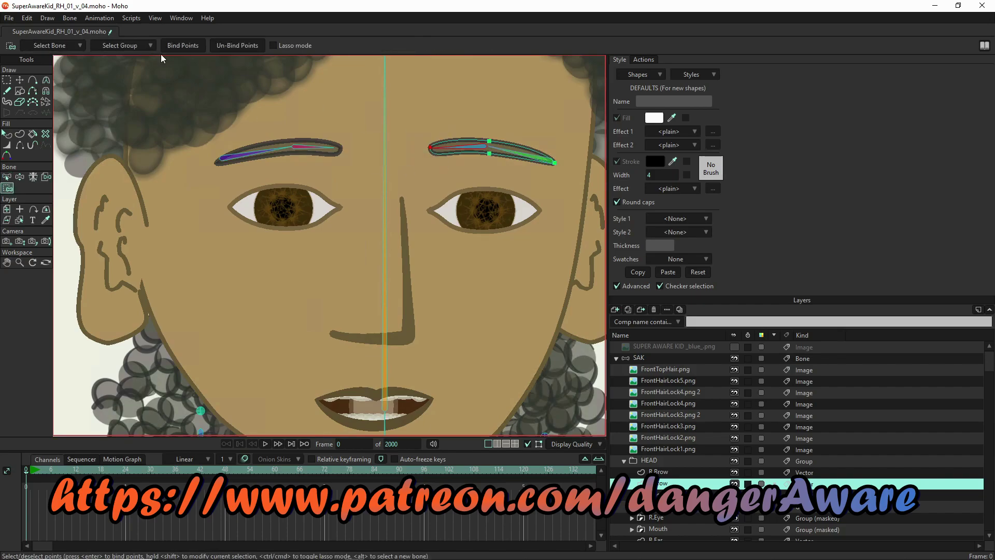
pyautogui.scroll(-2, 207, 140)
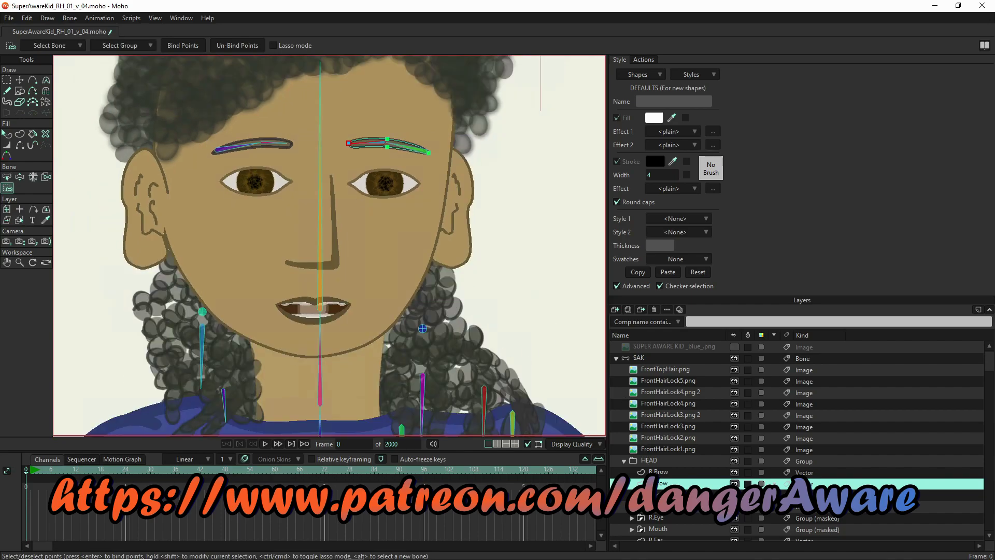
# Bind the Nose layer to the head bone with Bind Layer.
pyautogui.click(674, 495)
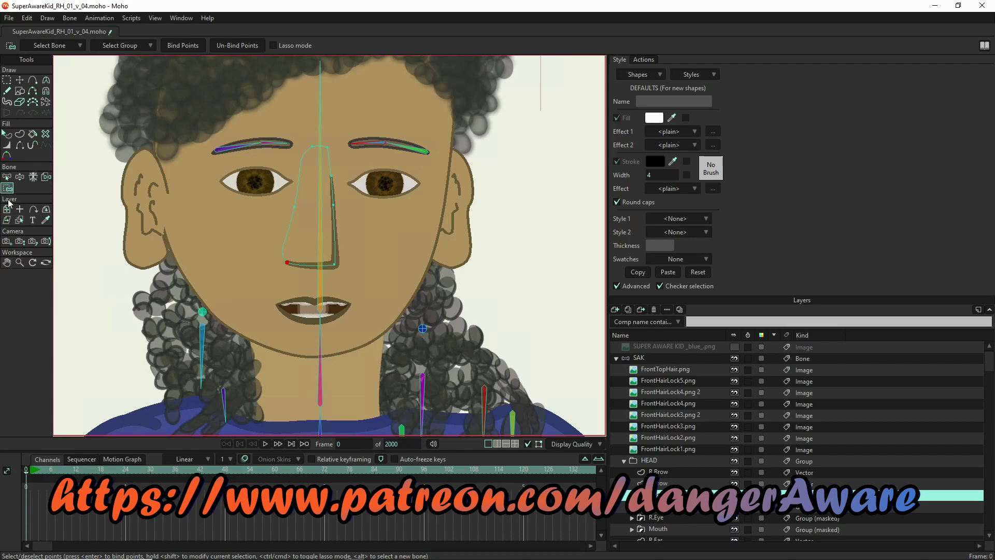
pyautogui.click(45, 176)
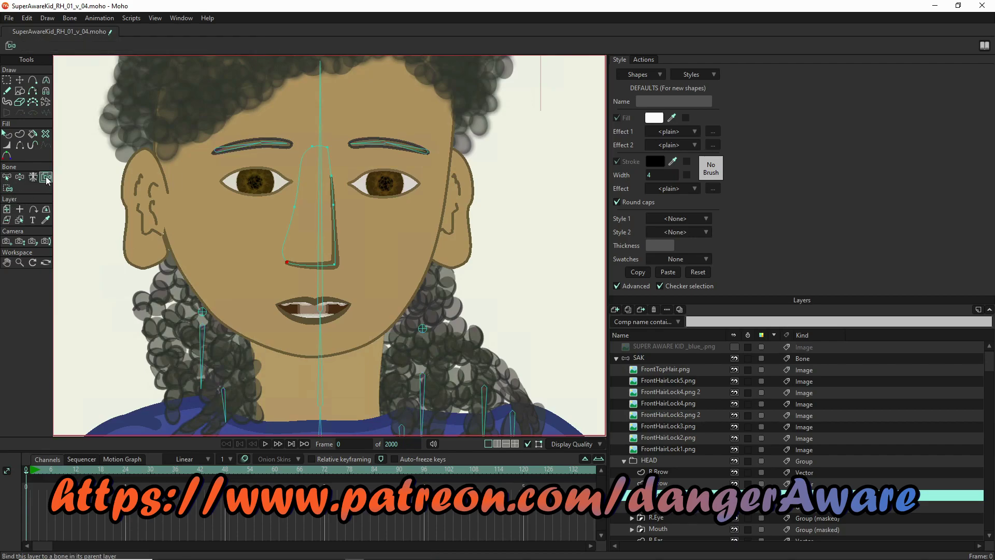
pyautogui.click(322, 237)
# Bind the L.Eye, R.Eye and Mouth groups to the head bone.
pyautogui.scroll(-2, 630, 470)
pyautogui.click(669, 463)
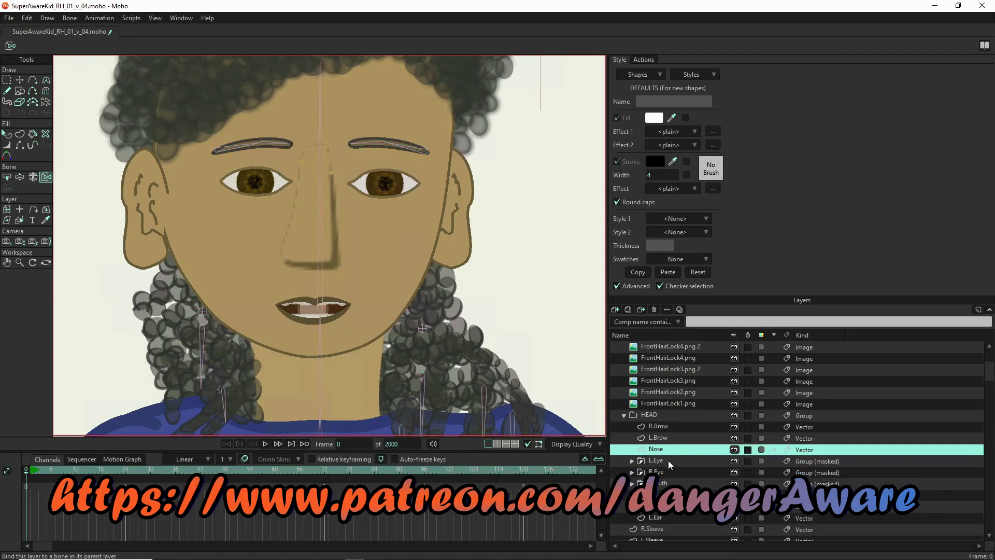
pyautogui.click(322, 194)
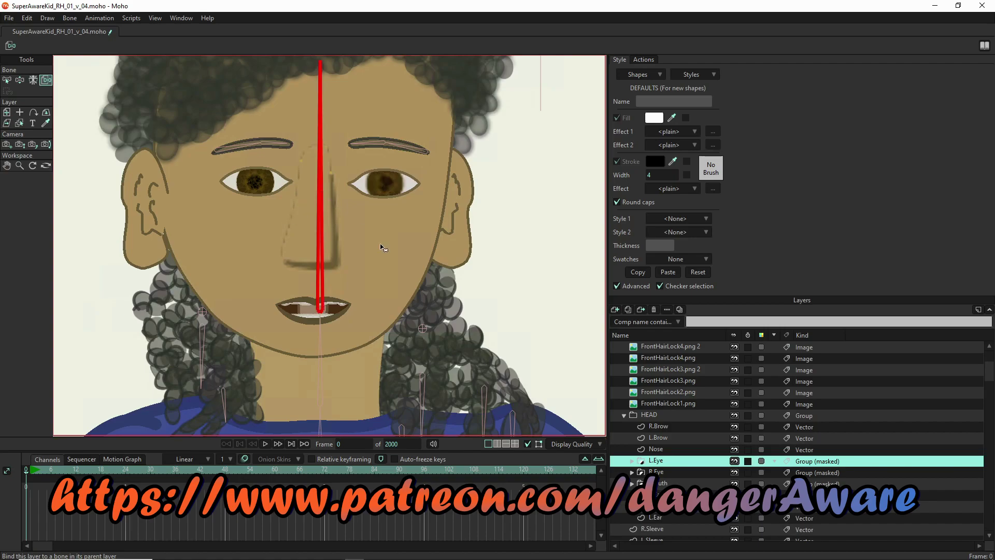
pyautogui.click(681, 473)
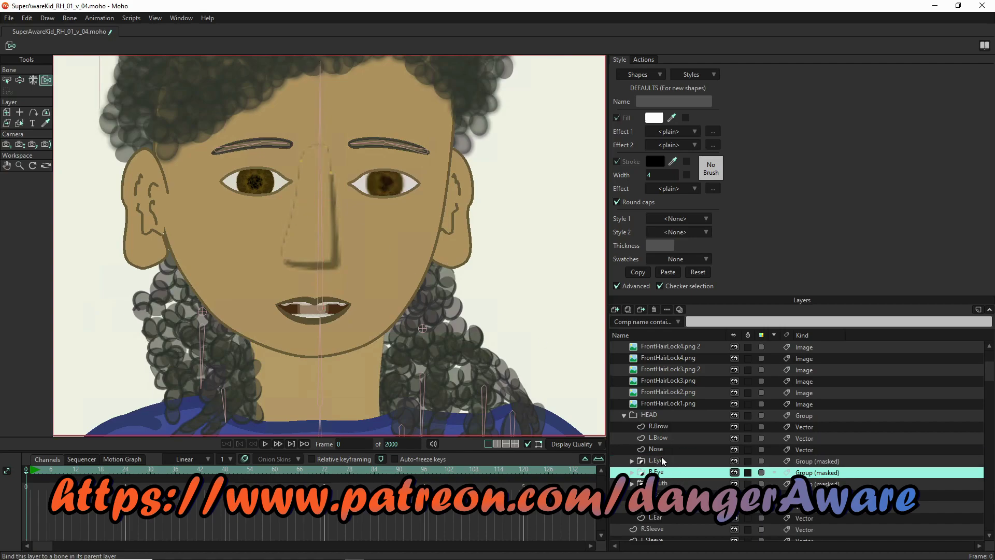
pyautogui.click(320, 200)
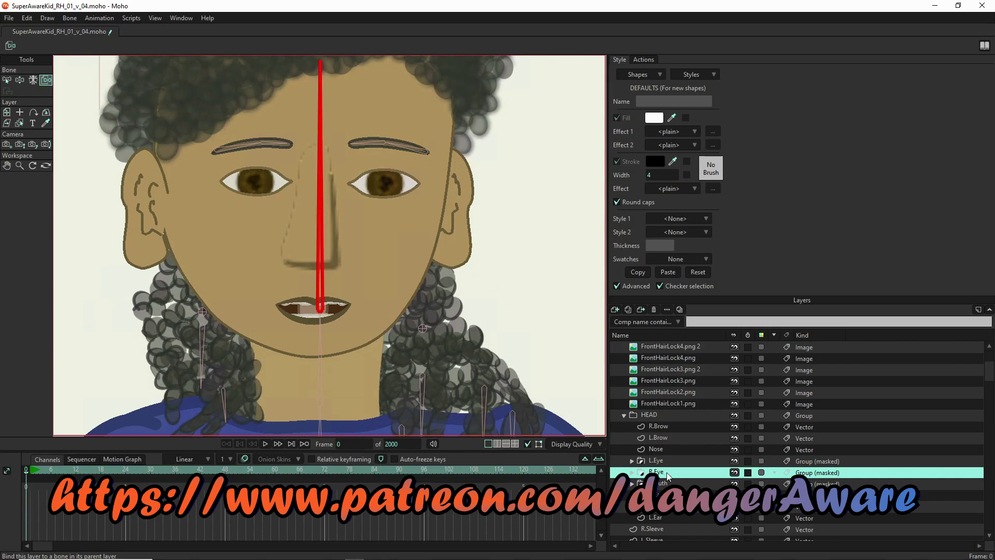
pyautogui.click(678, 485)
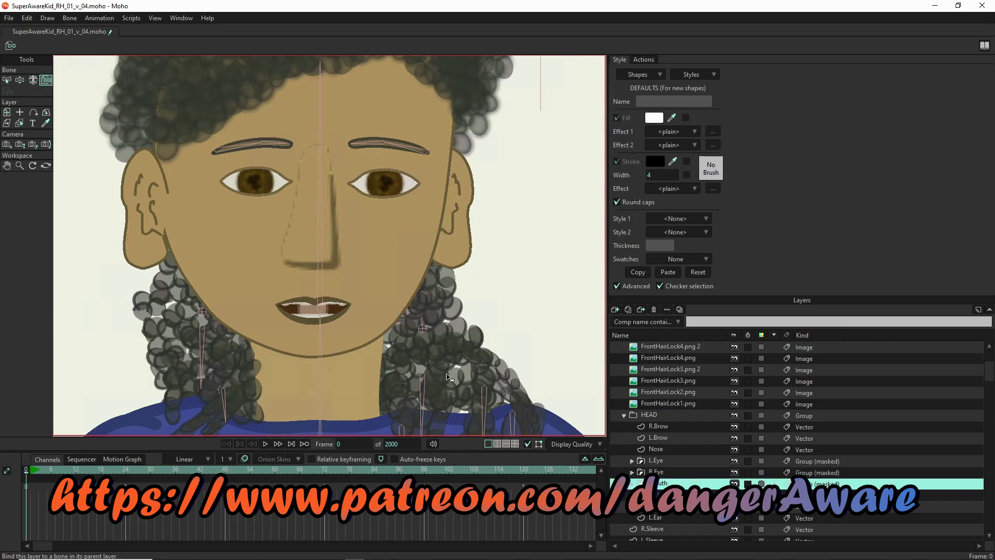
pyautogui.click(320, 284)
# Bind the R.Ear, Skull and L.Ear layers to the head bone.
pyautogui.scroll(-5, 382, 313)
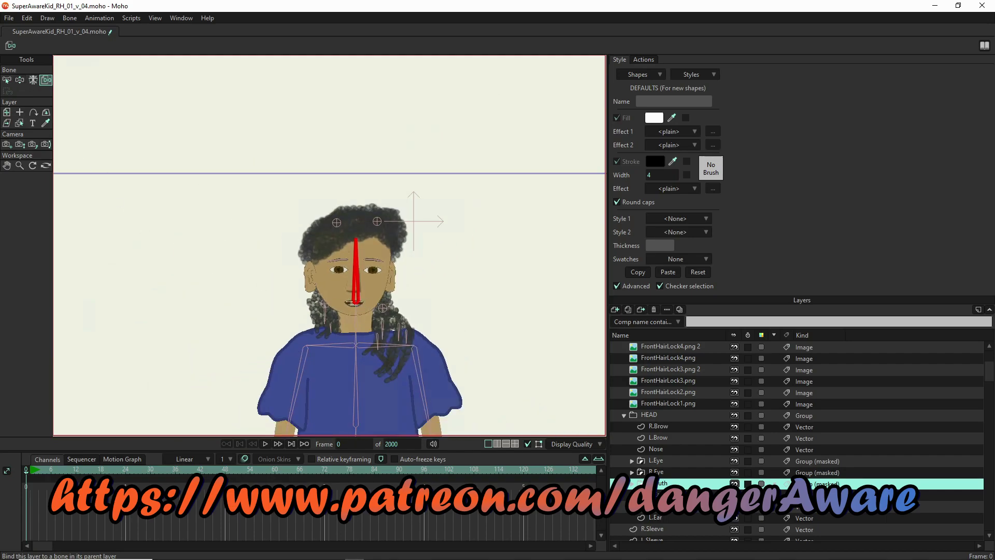
pyautogui.click(659, 495)
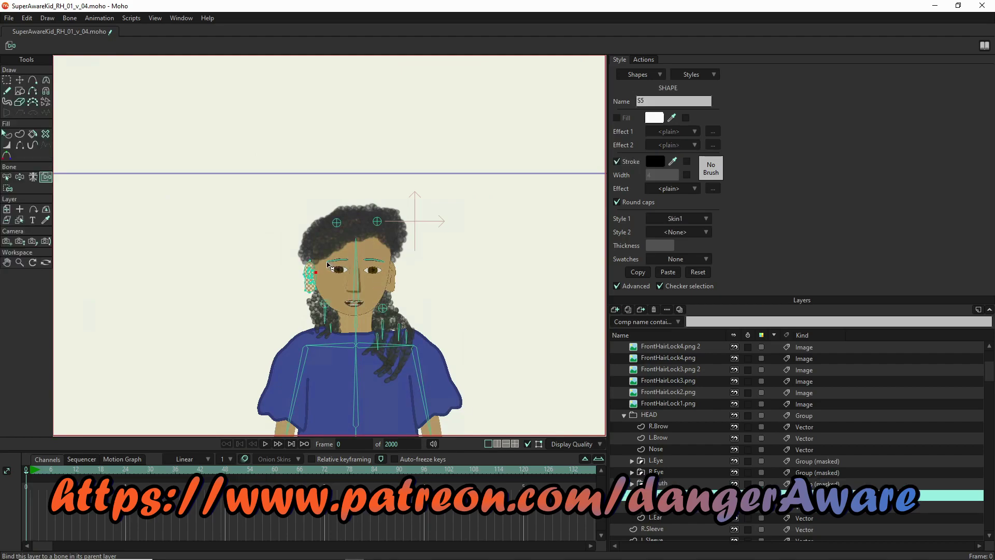
pyautogui.click(365, 281)
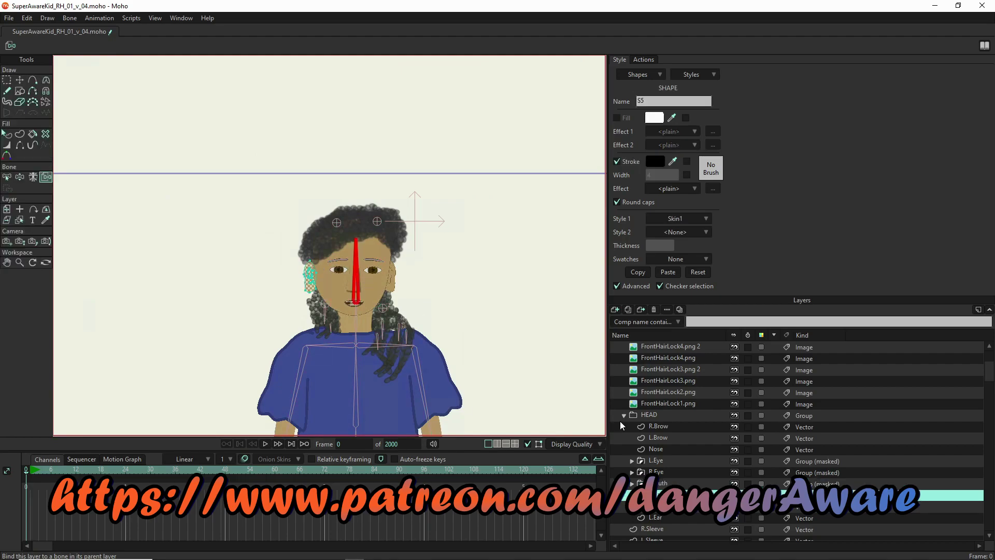
pyautogui.click(682, 506)
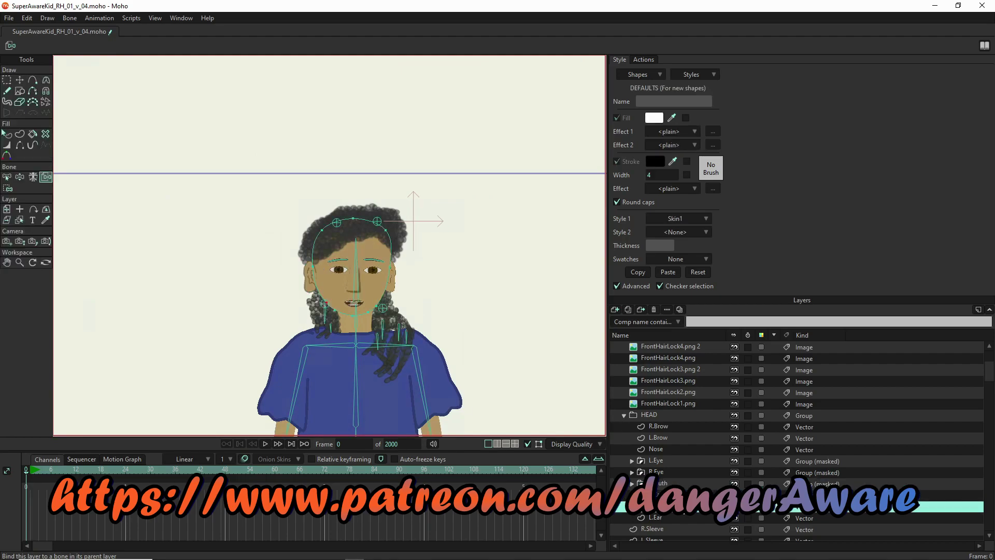
pyautogui.click(354, 281)
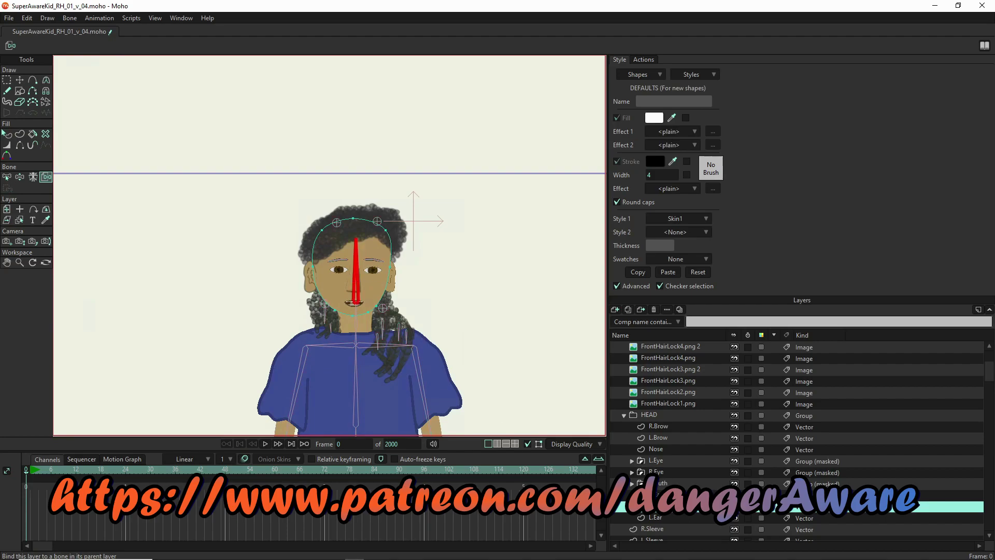
pyautogui.click(661, 516)
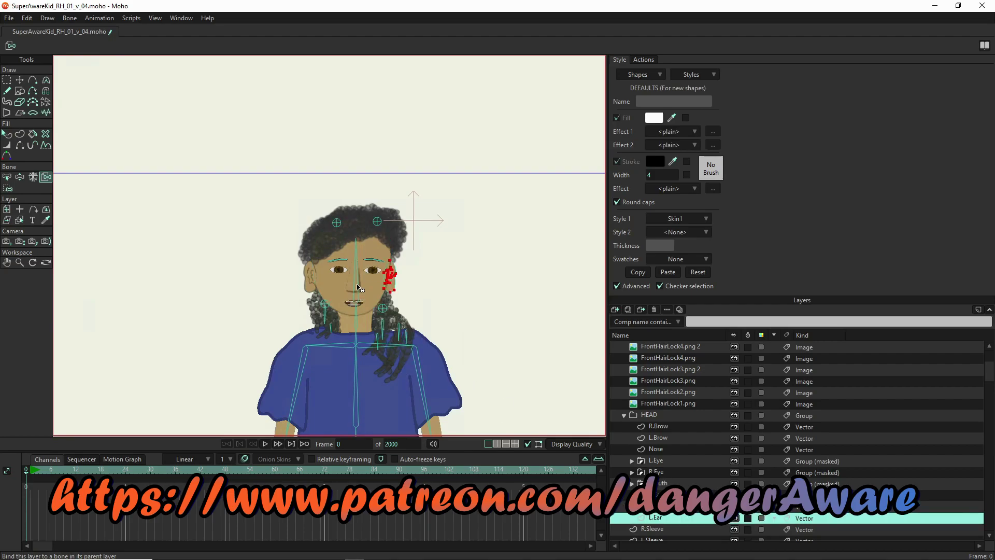
pyautogui.click(358, 287)
# Test the head binding by swinging the head bone with Manipulate Bones.
pyautogui.click(20, 177)
pyautogui.moveTo(352, 253); pyautogui.dragTo(348, 42)
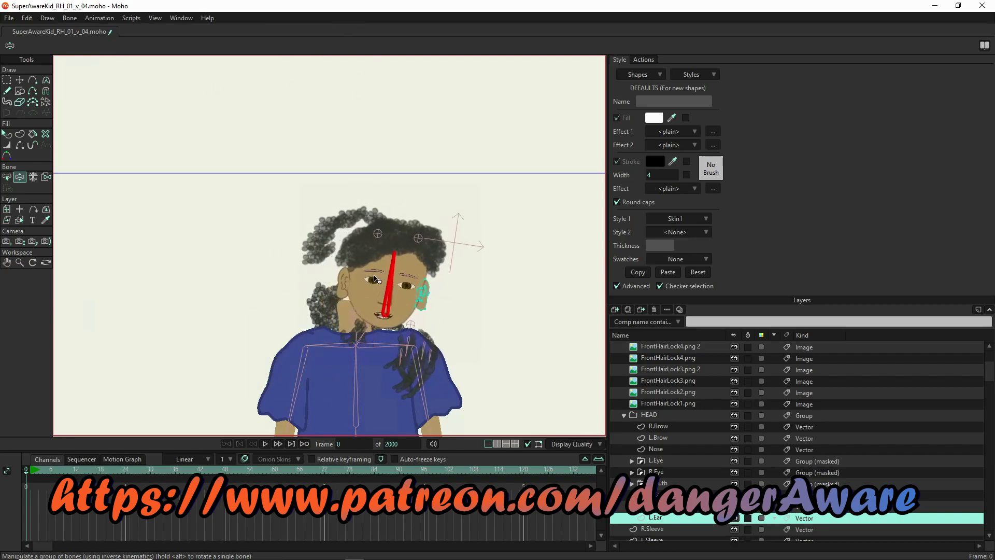
pyautogui.moveTo(385, 300); pyautogui.dragTo(360, 301)
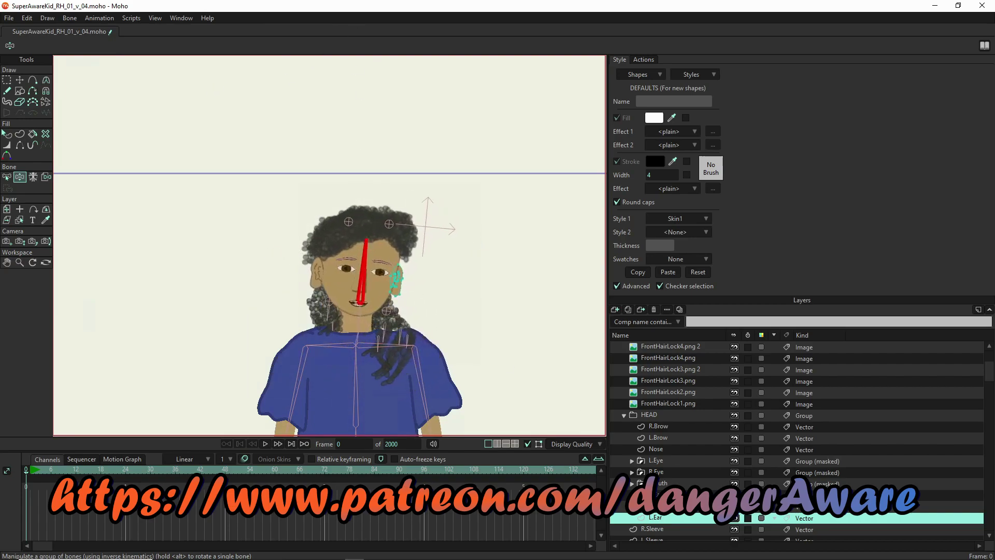
# Bind the R.Sleeve layer to the upper arm bone running through that sleeve.
pyautogui.click(673, 529)
pyautogui.scroll(-5, 457, 288)
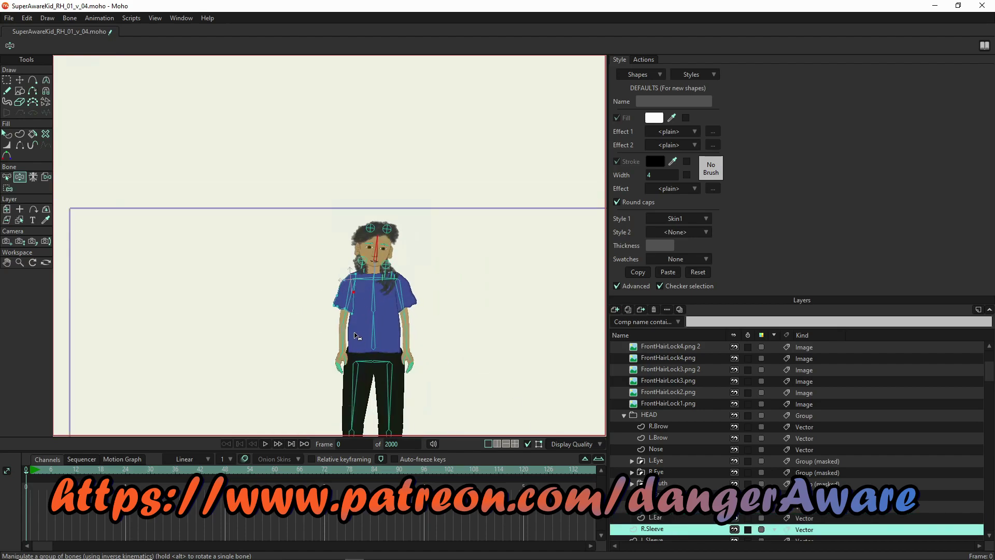
pyautogui.scroll(5, 358, 336)
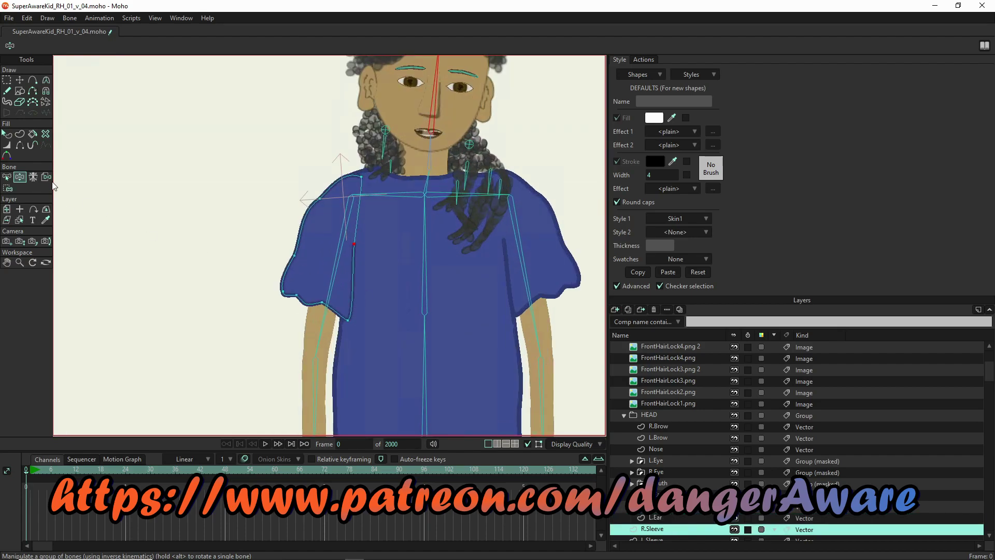
pyautogui.click(46, 177)
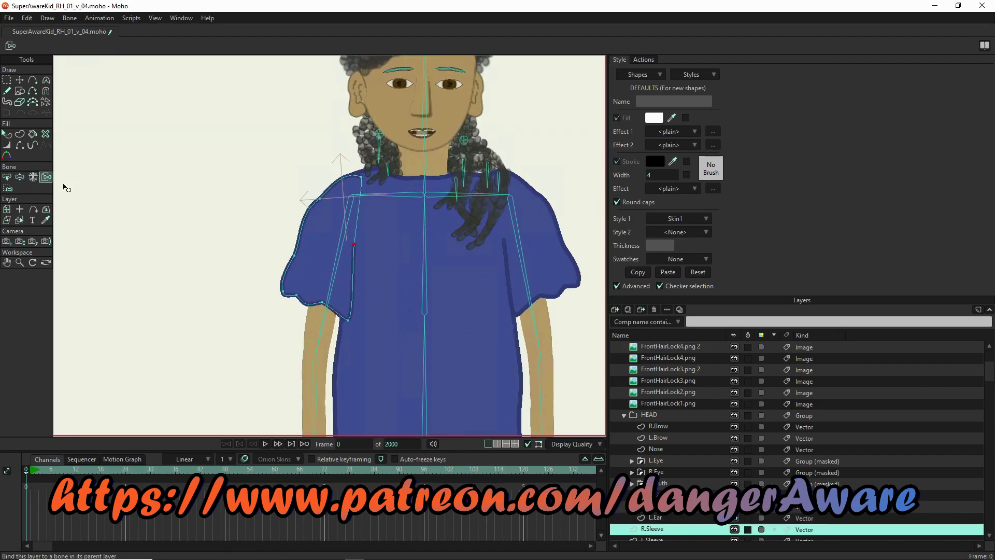
pyautogui.click(338, 263)
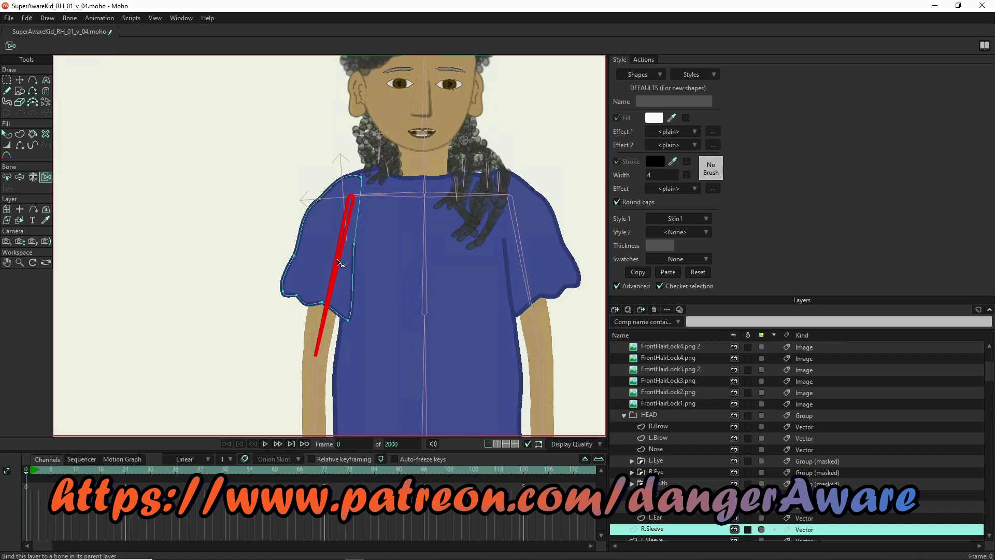
# Bind the L.Sleeve layer to the upper arm bone on its side.
pyautogui.scroll(-3, 148, 217)
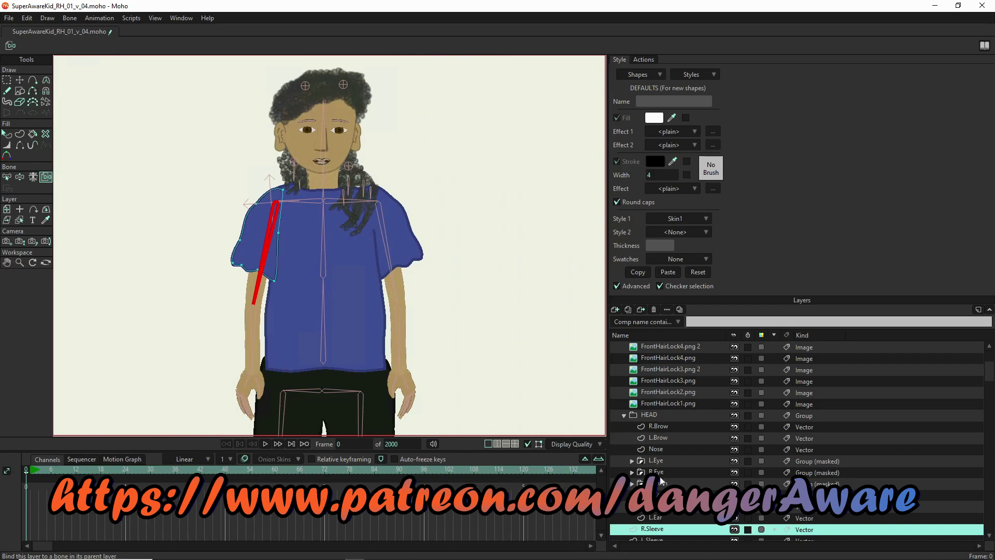
pyautogui.scroll(-3, 664, 480)
pyautogui.click(666, 461)
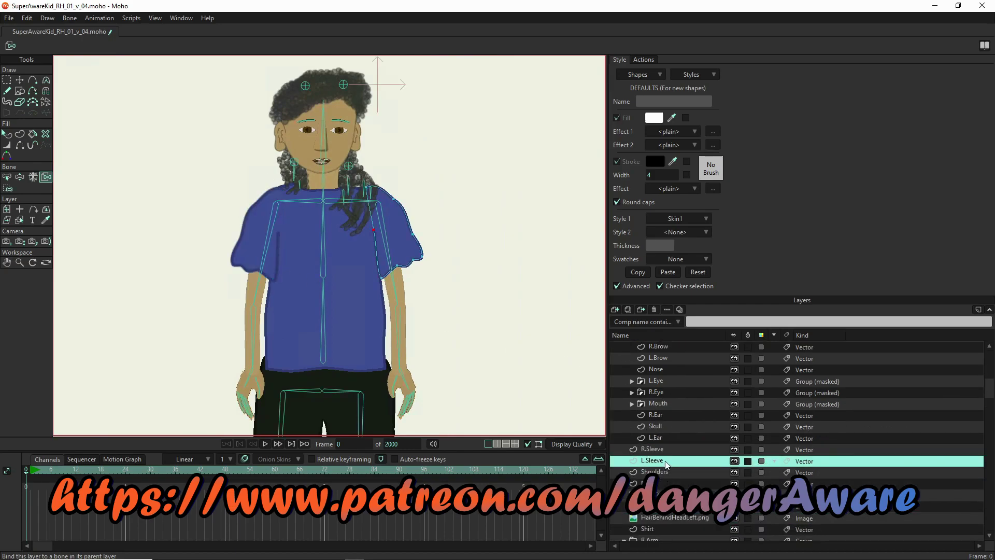
pyautogui.click(389, 253)
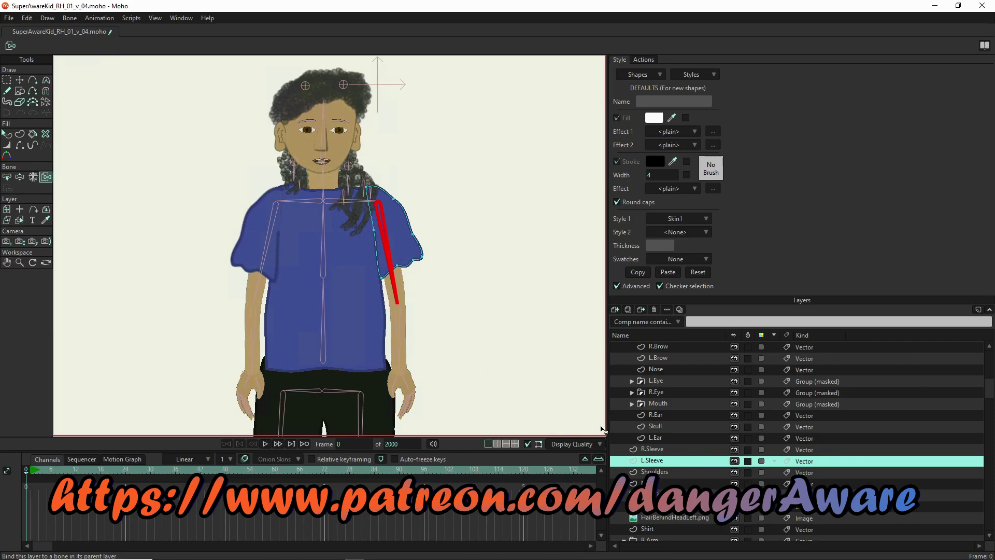
# On the Shoulders layer, bind the shoulder points on the L.Sleeve side to shoulder bone B7.
pyautogui.click(679, 474)
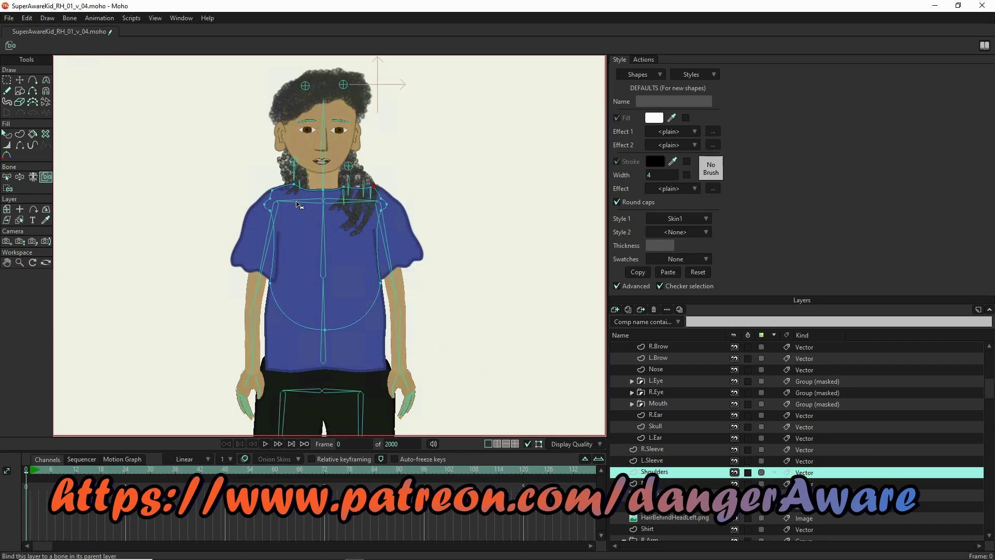
pyautogui.scroll(2, 348, 173)
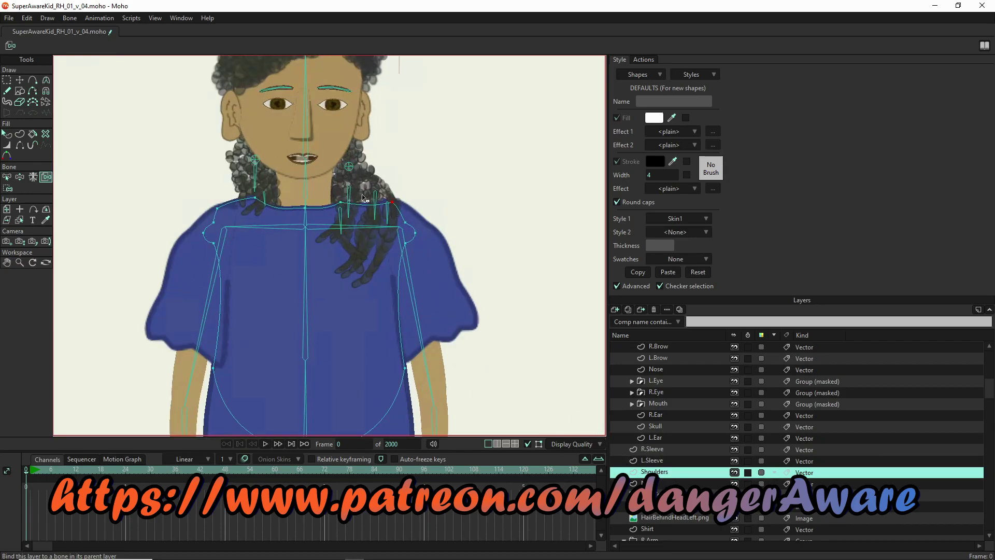
pyautogui.click(8, 189)
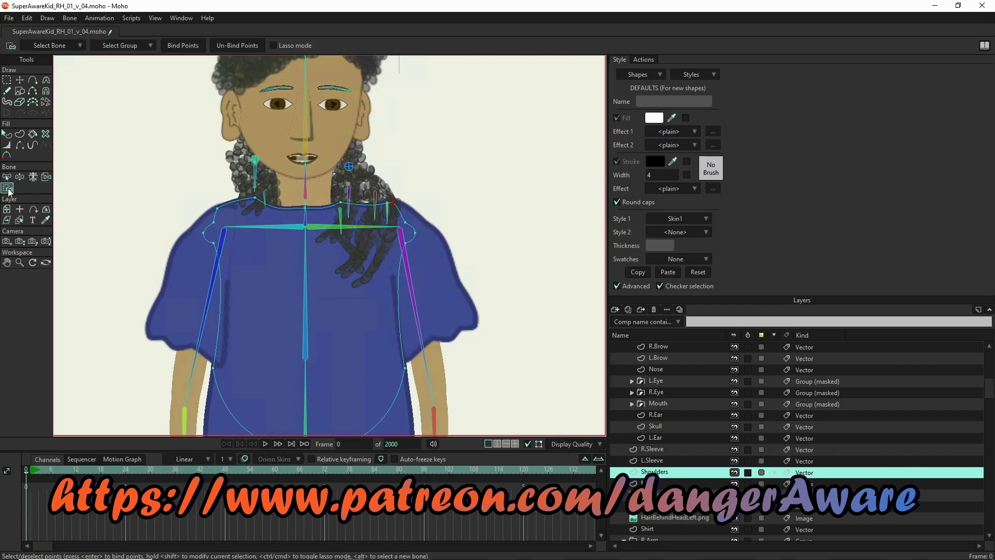
pyautogui.press('z')
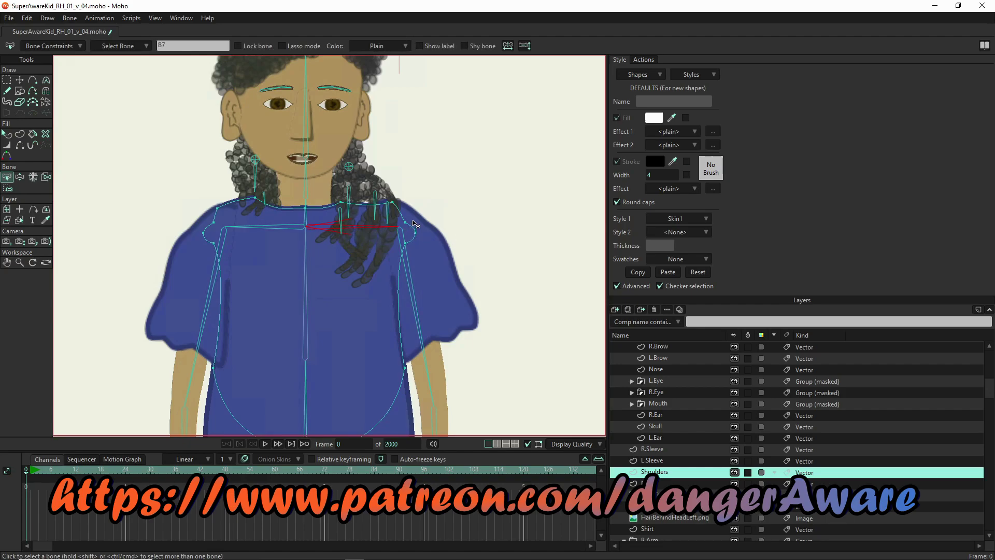
pyautogui.press('i')
pyautogui.moveTo(437, 194); pyautogui.dragTo(331, 276)
pyautogui.click(173, 47)
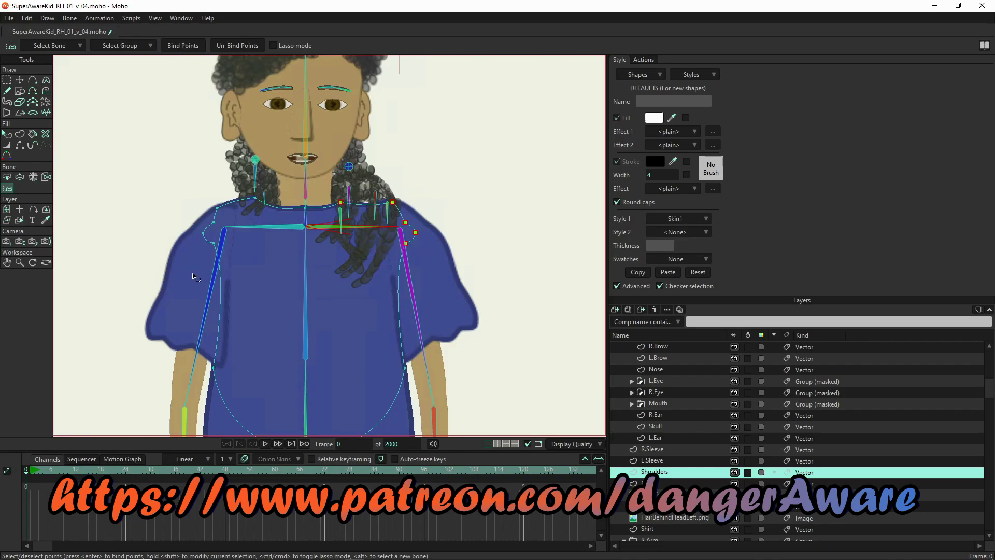
# Bind the Shoulders layer's points on the R.Sleeve side to the shoulder bone on that side.
pyautogui.press('z')
pyautogui.click(250, 228)
pyautogui.press('i')
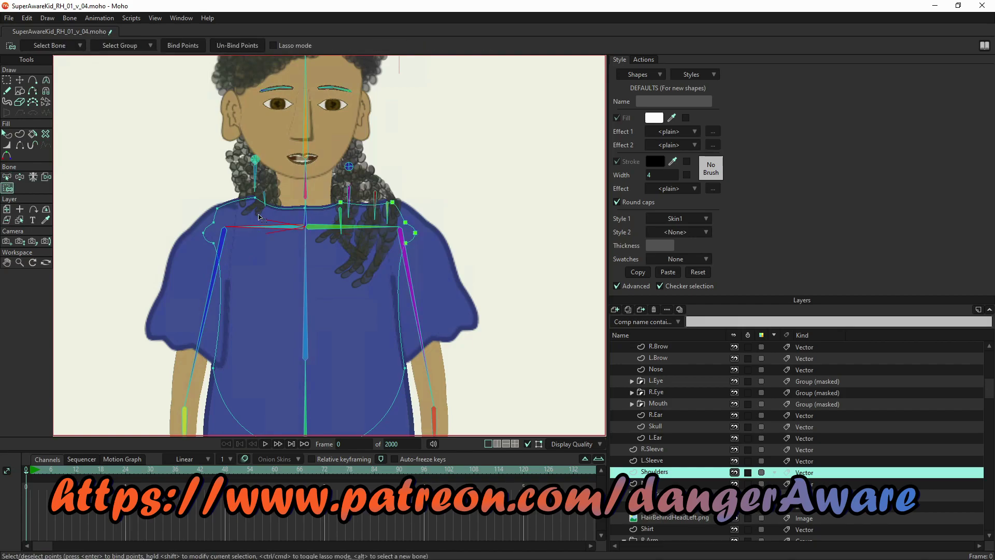
pyautogui.moveTo(280, 191); pyautogui.dragTo(169, 285)
pyautogui.click(185, 48)
# Bind the three lower points of the Shoulders layer to the upper torso bone B3.
pyautogui.click(306, 253)
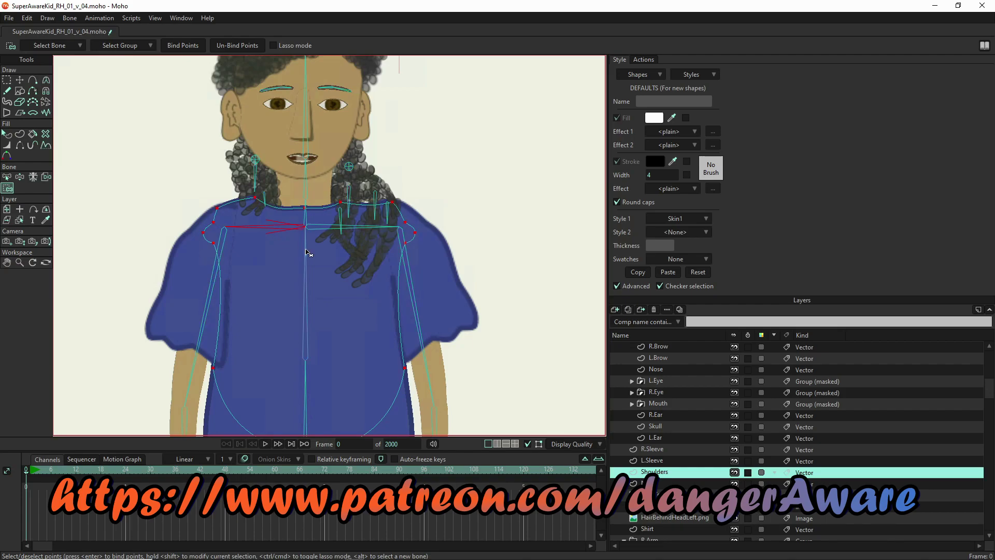
pyautogui.press('z')
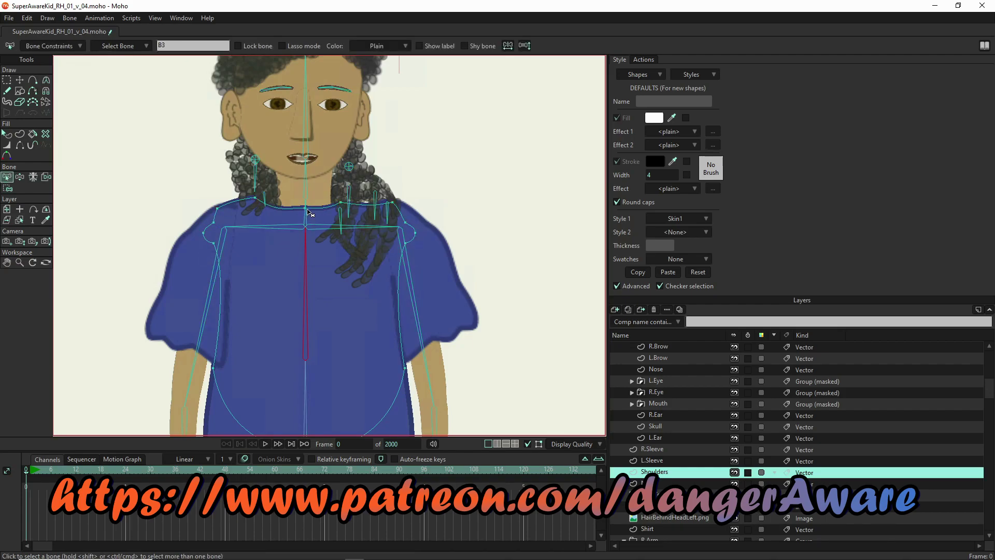
pyautogui.press('i')
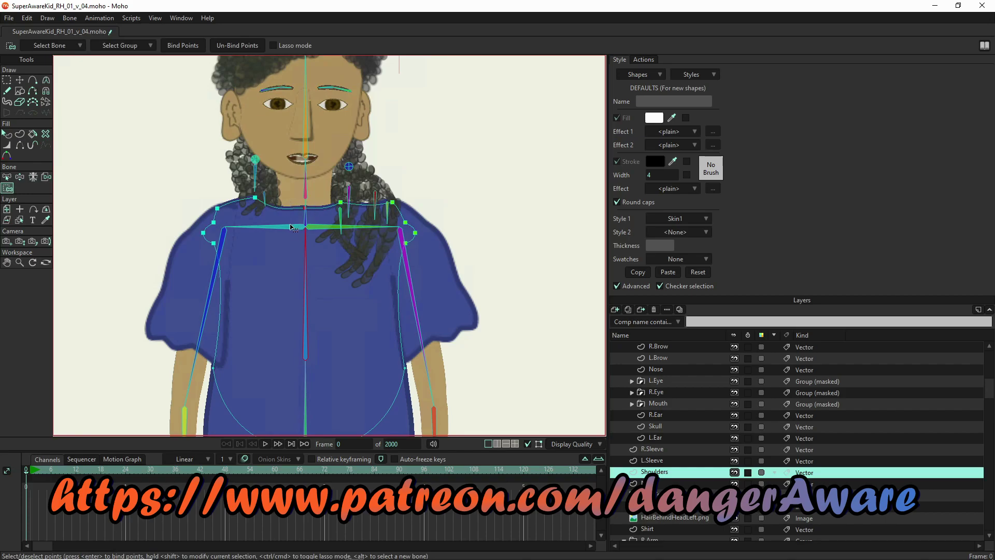
pyautogui.scroll(-2, 299, 285)
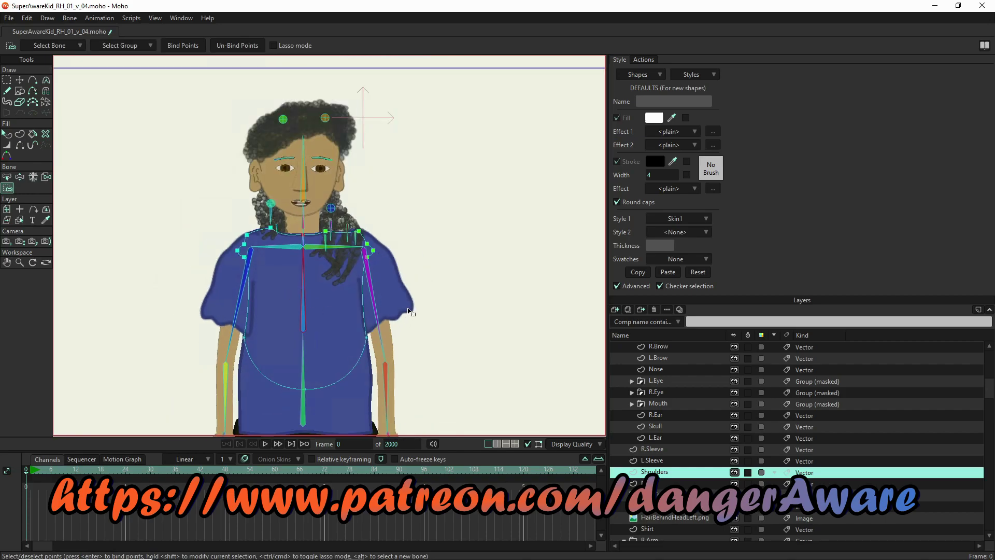
pyautogui.moveTo(409, 313); pyautogui.dragTo(159, 440)
# Test the Shoulders and sleeve bindings by moving the torso and both upper arm bones with Manipulate Bones.
pyautogui.click(19, 178)
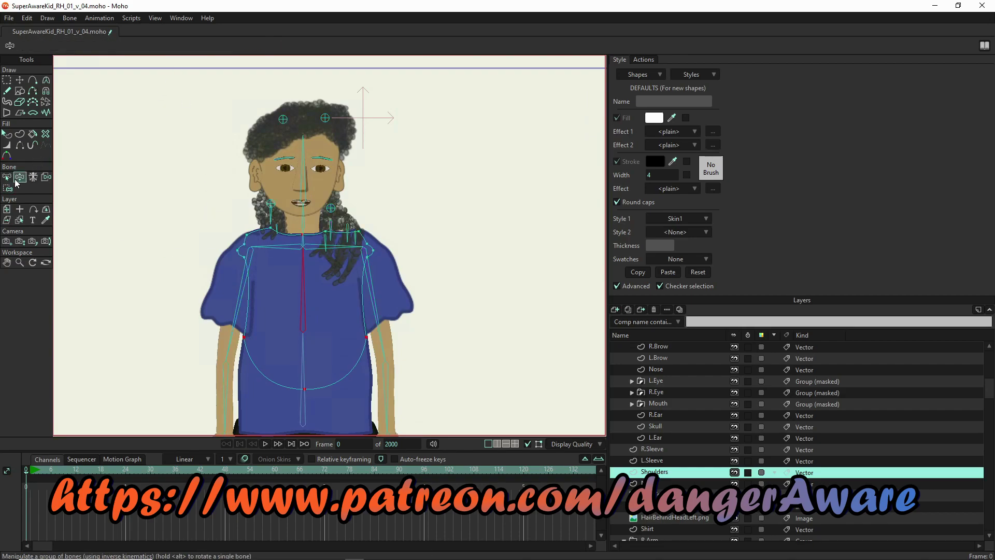
pyautogui.moveTo(313, 276)
pyautogui.mouseDown()
pyautogui.moveTo(337, 267)
pyautogui.moveTo(266, 271)
pyautogui.moveTo(306, 272)
pyautogui.mouseUp()
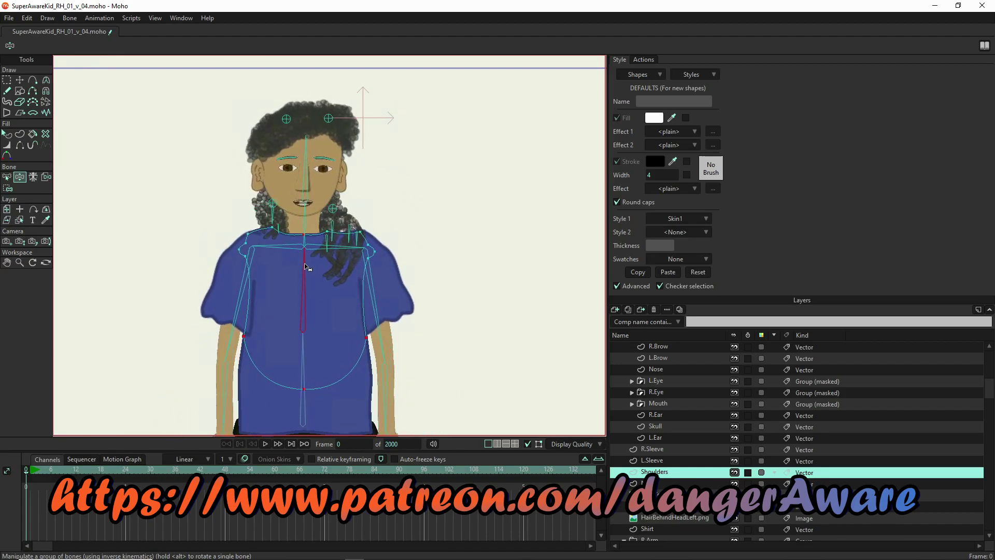
pyautogui.click(378, 294)
pyautogui.moveTo(377, 294)
pyautogui.mouseDown()
pyautogui.moveTo(429, 228)
pyautogui.moveTo(378, 306)
pyautogui.mouseUp()
pyautogui.moveTo(242, 301); pyautogui.dragTo(191, 283)
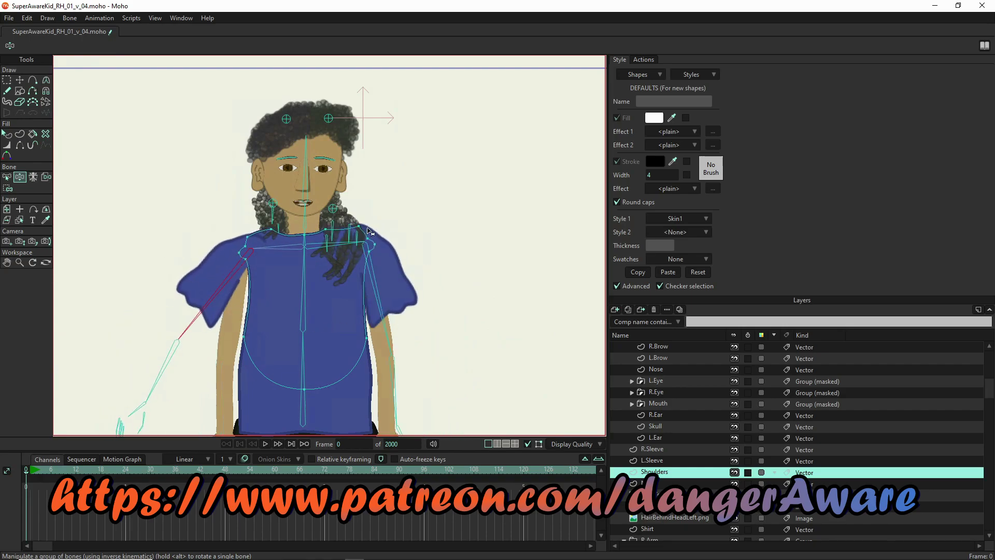
# Test the shoulder bindings further by posing the shoulder, arm and upper torso bones with Manipulate Bones.
pyautogui.moveTo(337, 248)
pyautogui.mouseDown()
pyautogui.moveTo(345, 219)
pyautogui.moveTo(344, 275)
pyautogui.moveTo(348, 211)
pyautogui.moveTo(346, 273)
pyautogui.moveTo(346, 228)
pyautogui.moveTo(347, 273)
pyautogui.moveTo(346, 240)
pyautogui.mouseUp()
pyautogui.moveTo(266, 259); pyautogui.dragTo(265, 224)
pyautogui.click(348, 231)
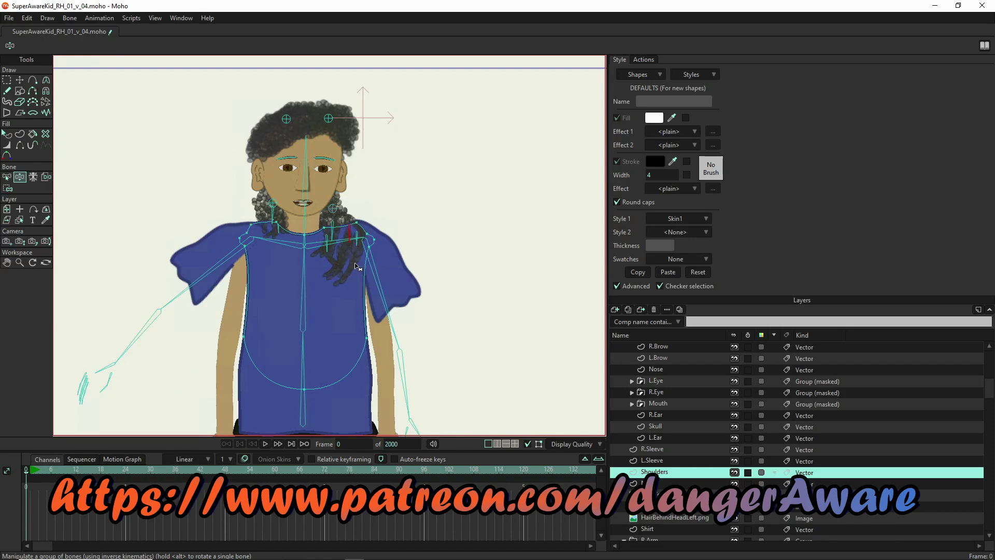
pyautogui.click(341, 242)
pyautogui.moveTo(293, 293)
pyautogui.mouseDown()
pyautogui.moveTo(318, 289)
pyautogui.moveTo(283, 282)
pyautogui.mouseUp()
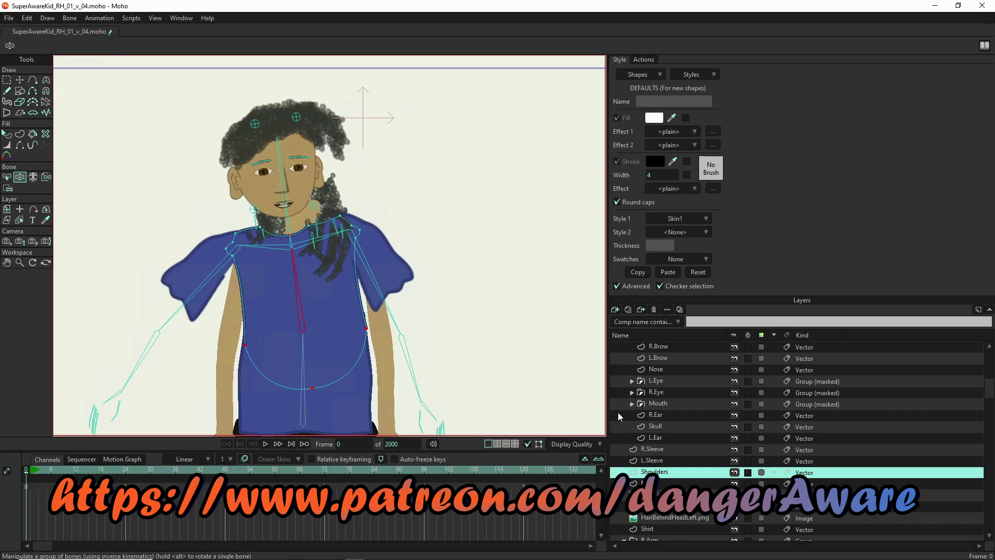
# On the Neck layer, bind the lowest point to bone B4 at the base of the neck.
pyautogui.click(669, 484)
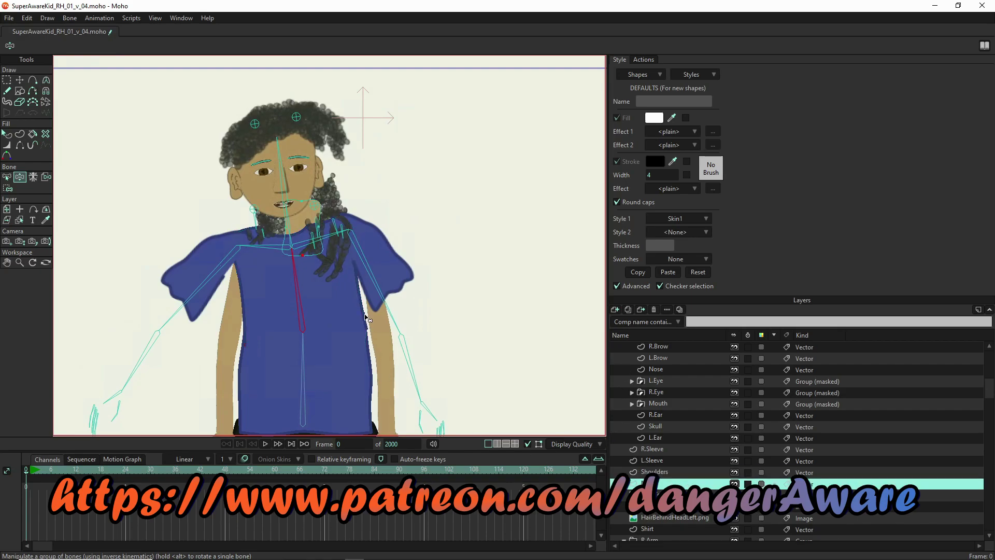
pyautogui.click(8, 188)
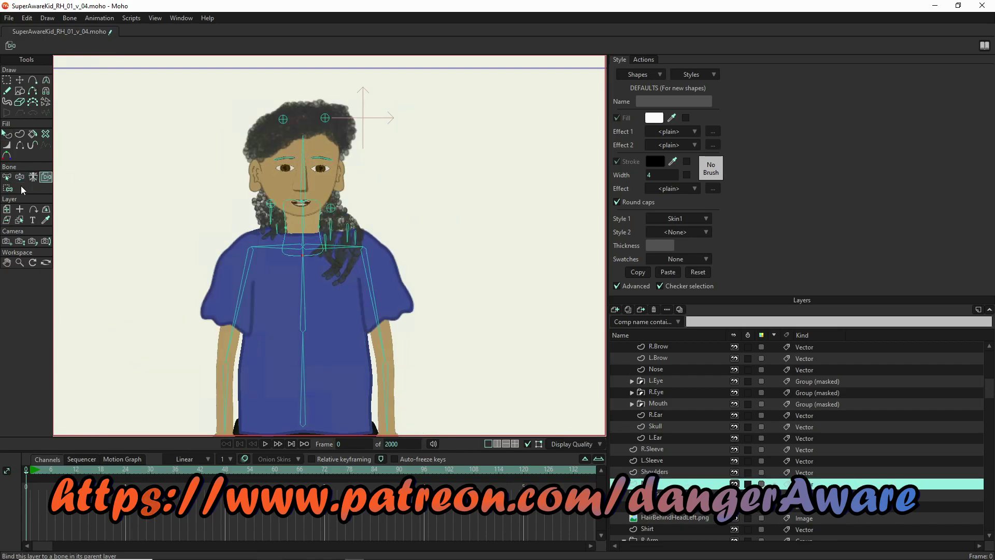
pyautogui.scroll(5, 330, 226)
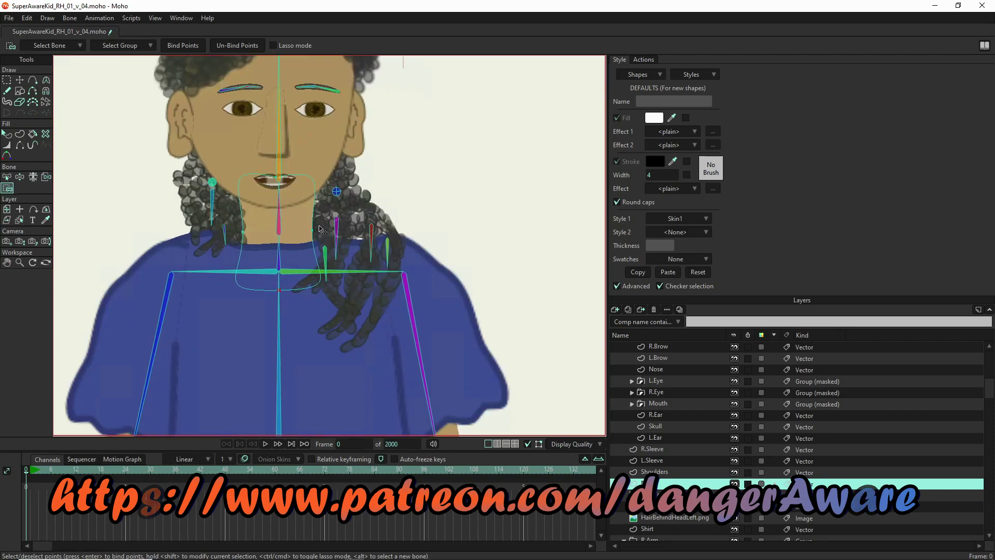
pyautogui.press('z')
pyautogui.click(250, 285)
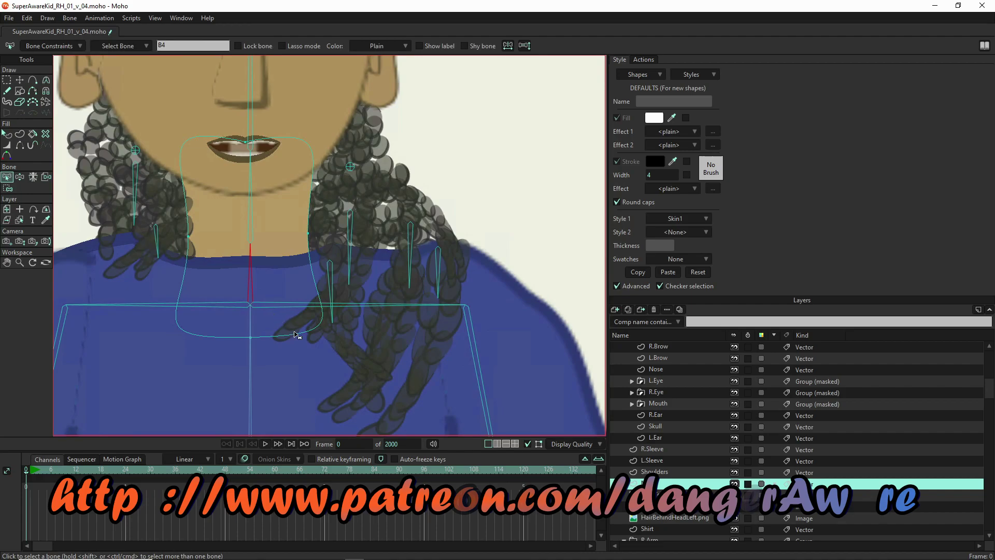
pyautogui.press('i')
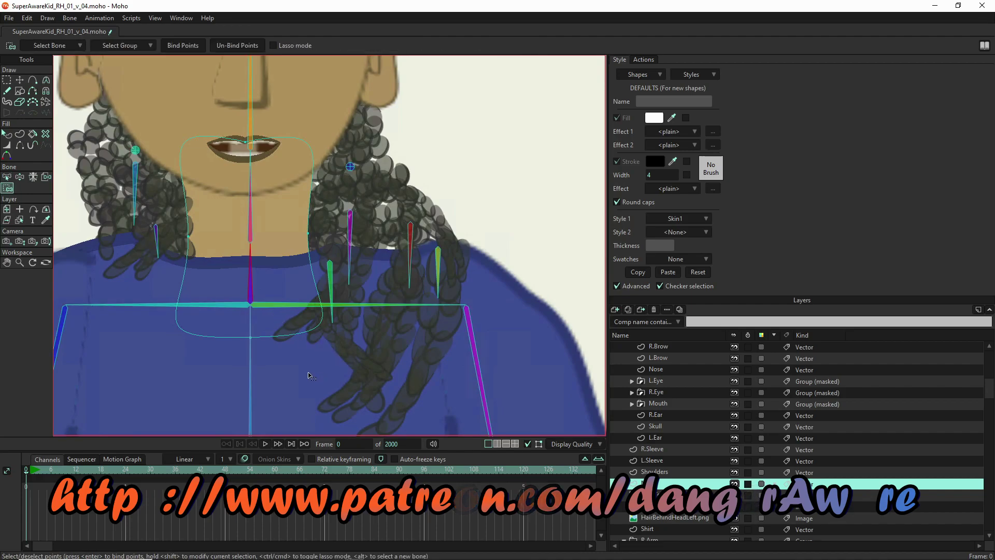
pyautogui.click(250, 338)
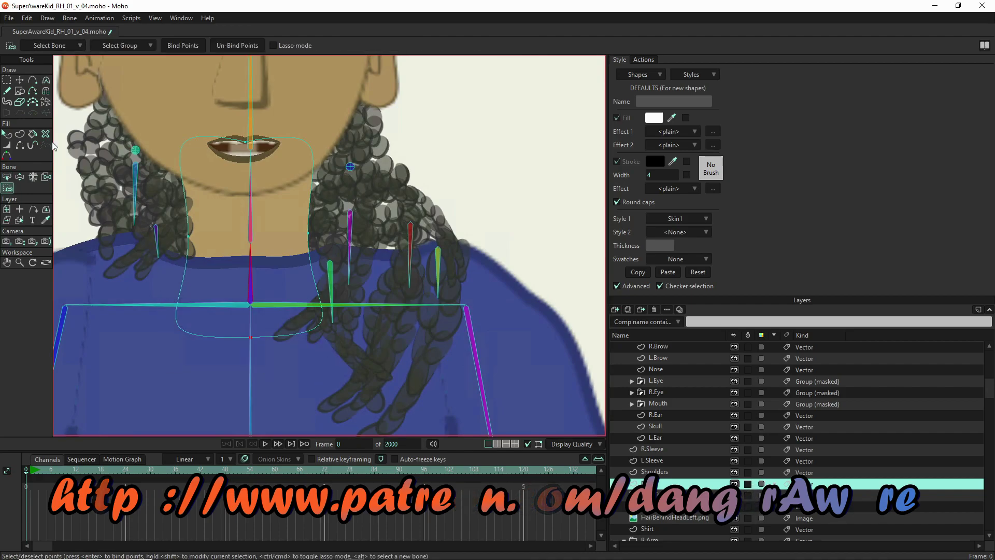
pyautogui.click(183, 44)
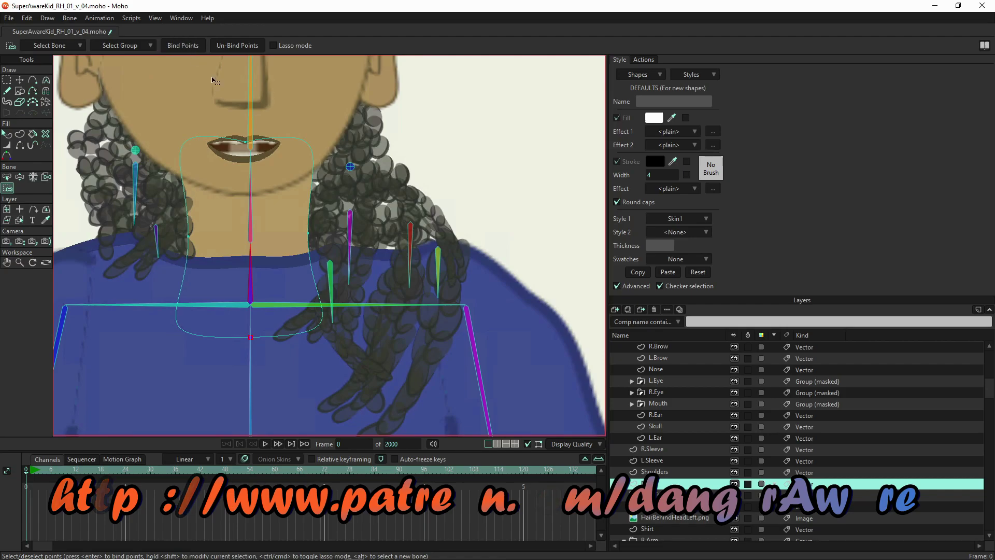
# Bind the three upper points of the Neck layer to the neck bone above B4 and test it with Manipulate Bones.
pyautogui.press('b')
pyautogui.click(249, 191)
pyautogui.press('i')
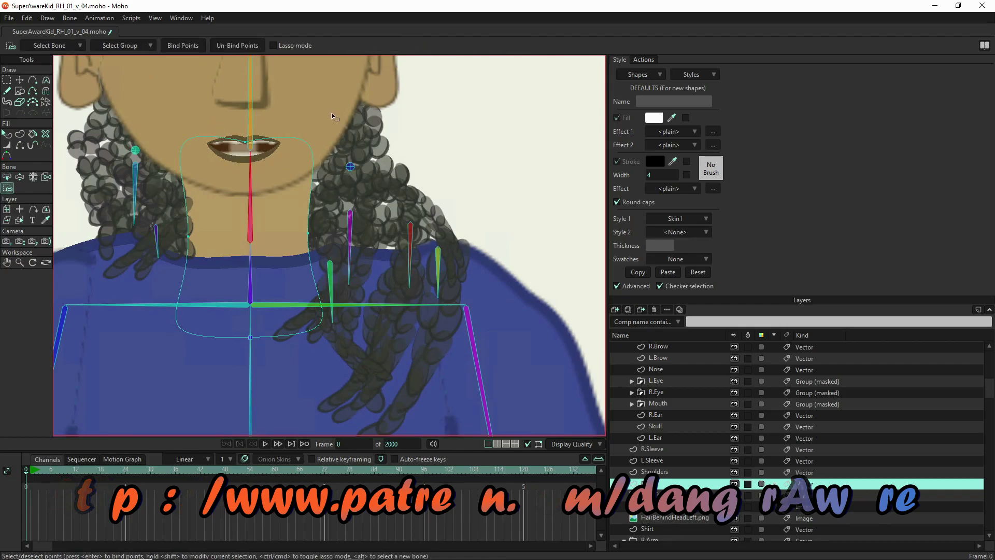
pyautogui.moveTo(345, 97); pyautogui.dragTo(175, 263)
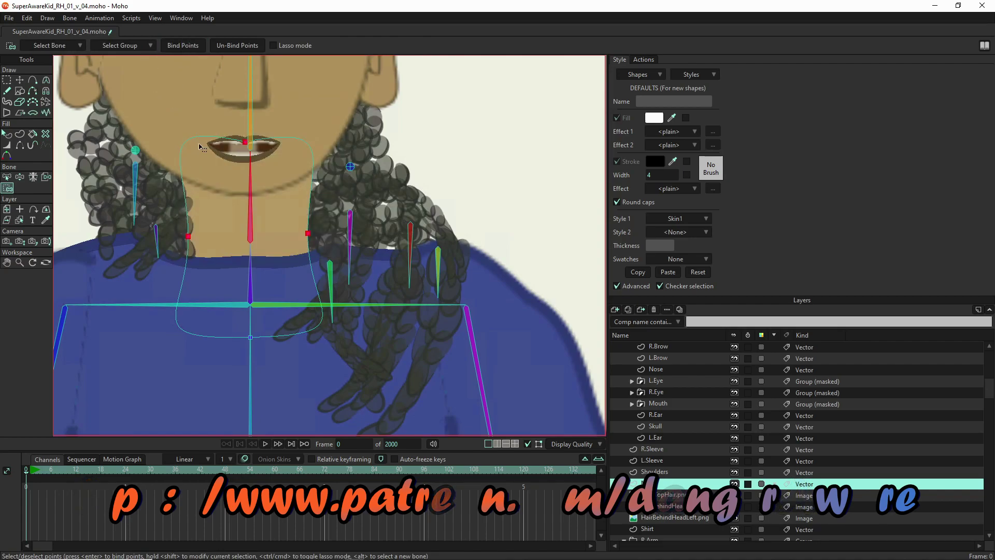
pyautogui.scroll(-2, 200, 150)
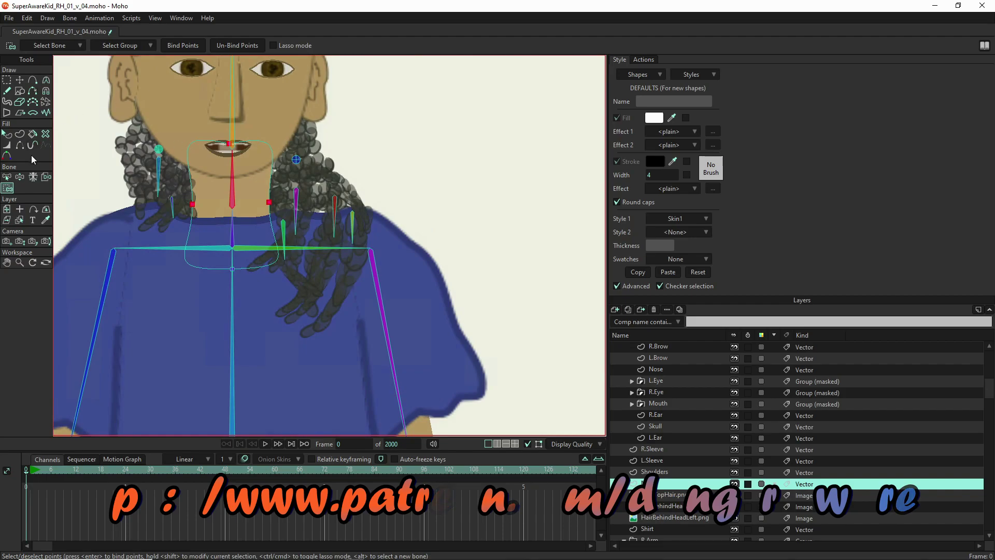
pyautogui.press('z')
pyautogui.moveTo(231, 182); pyautogui.dragTo(194, 115)
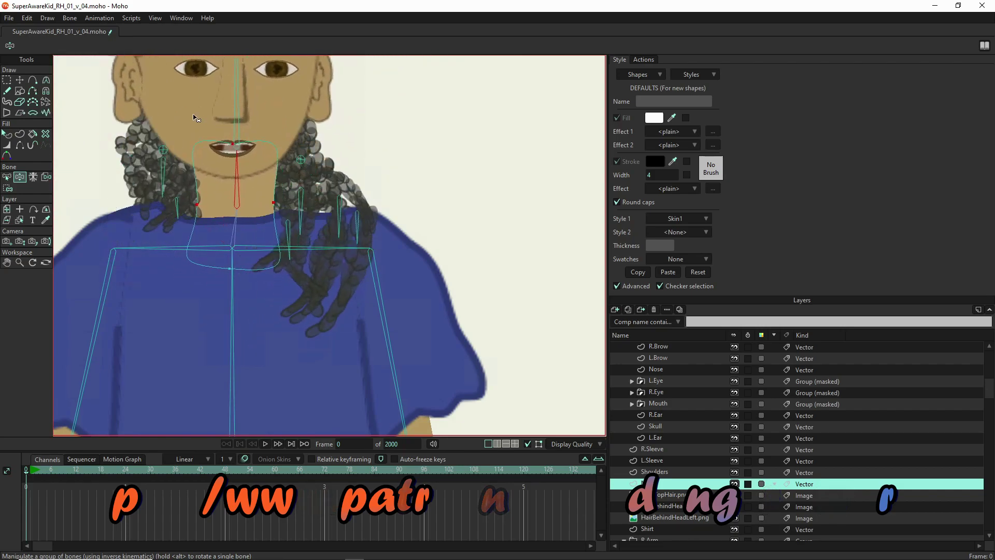
# Bind the BackTopHair.png layer to the pin bone on the R.Ear side of the top hair.
pyautogui.click(664, 497)
pyautogui.scroll(-2, 428, 257)
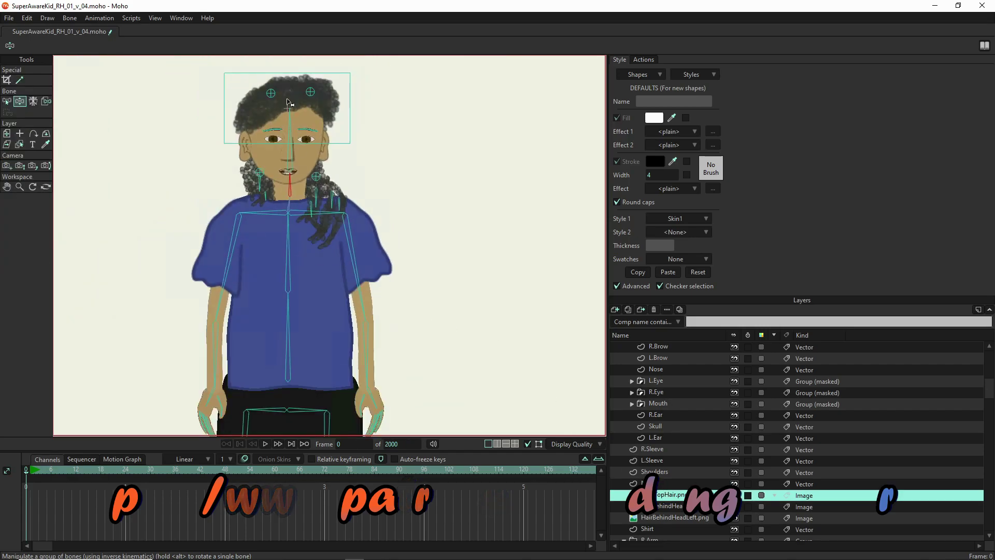
pyautogui.moveTo(296, 70); pyautogui.dragTo(308, 142)
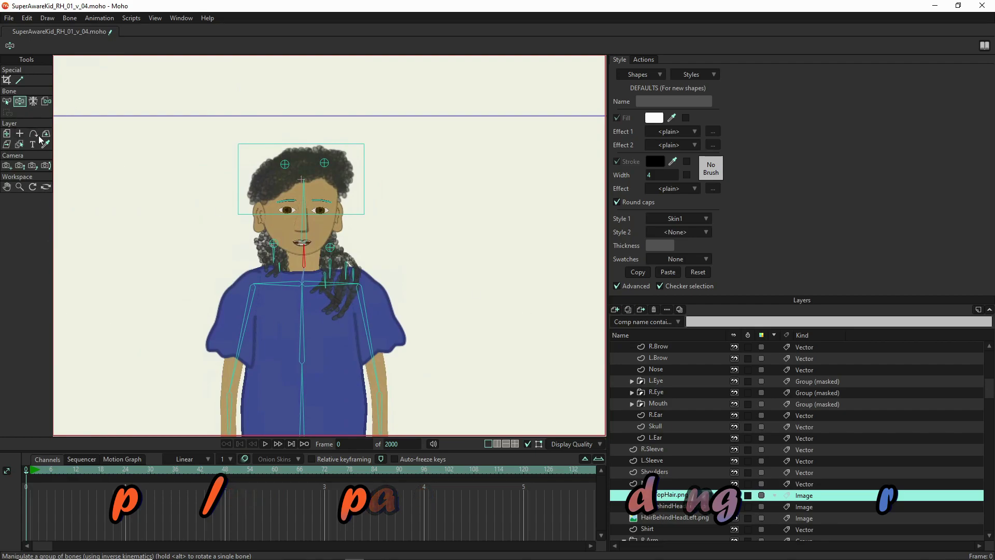
pyautogui.click(46, 102)
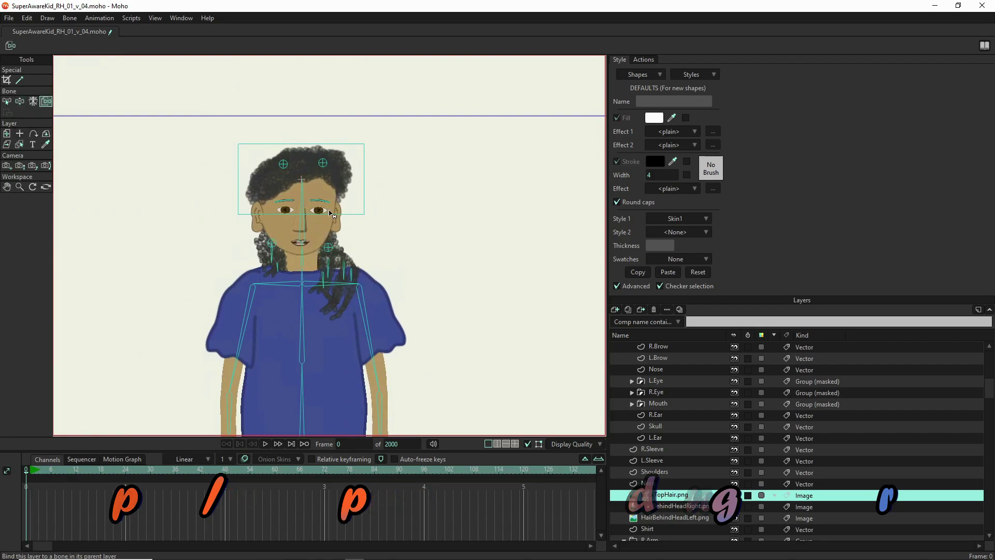
pyautogui.click(283, 165)
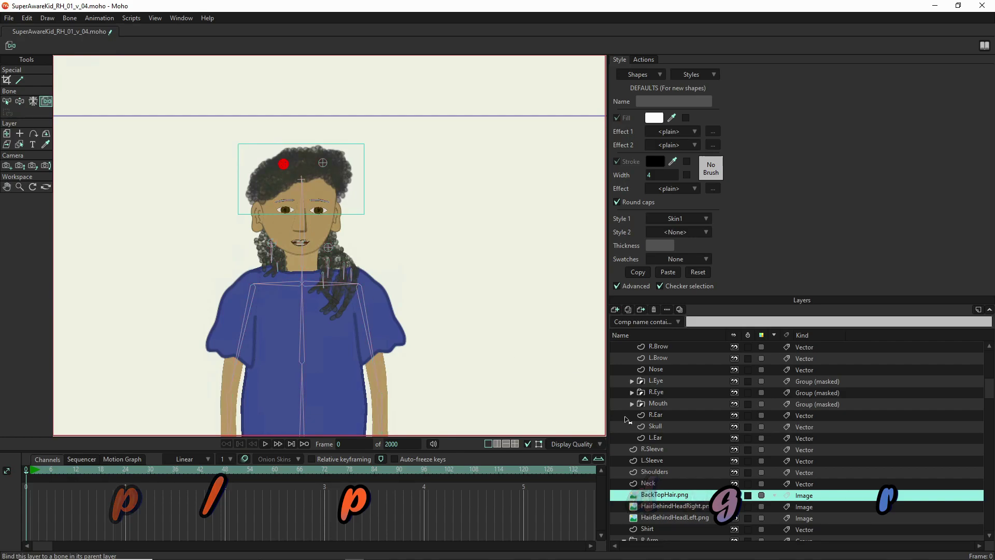
# Bind HairBehindHeadRight.png to the hair strand bone on the R.Arm side and HairBehindHeadLeft.png to the strand bone on the opposite side.
pyautogui.click(665, 507)
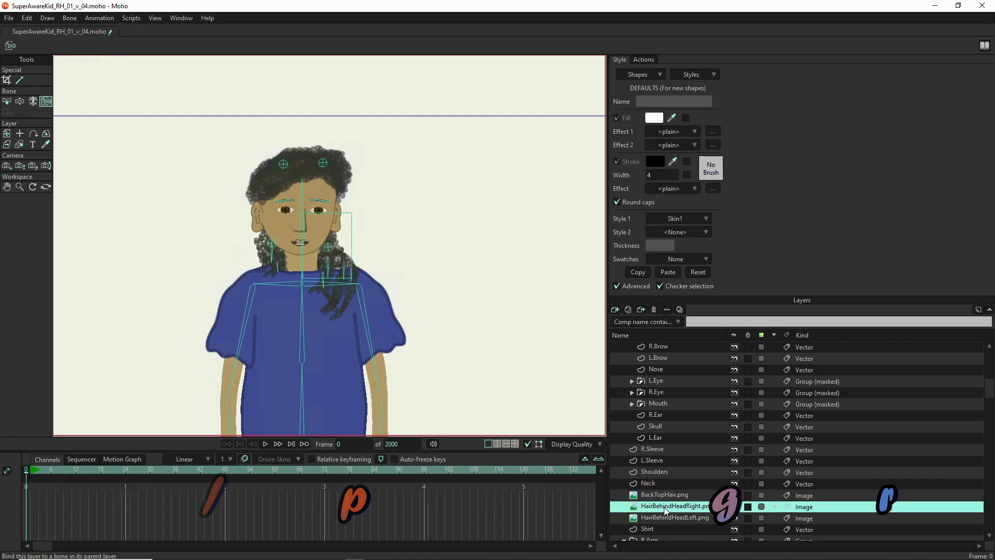
pyautogui.click(271, 255)
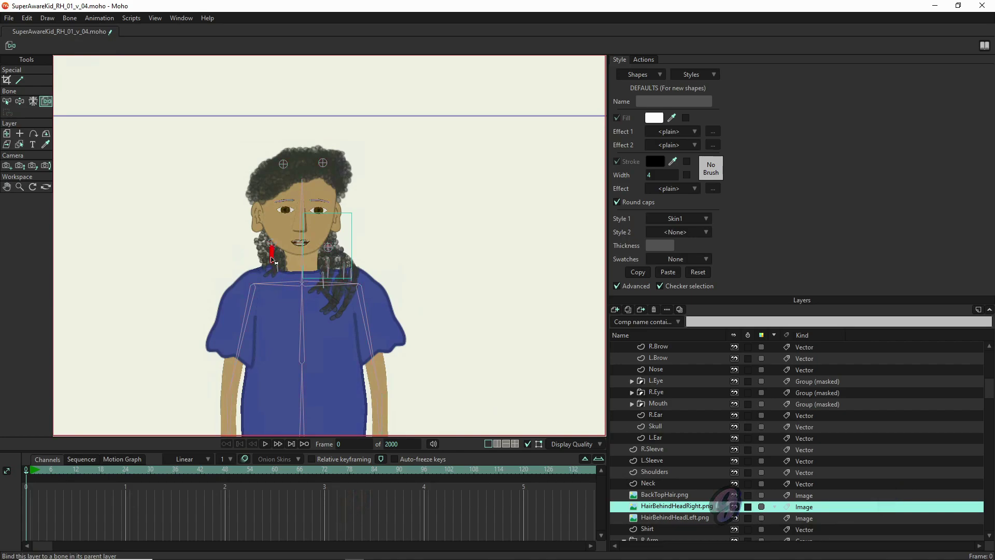
pyautogui.click(680, 519)
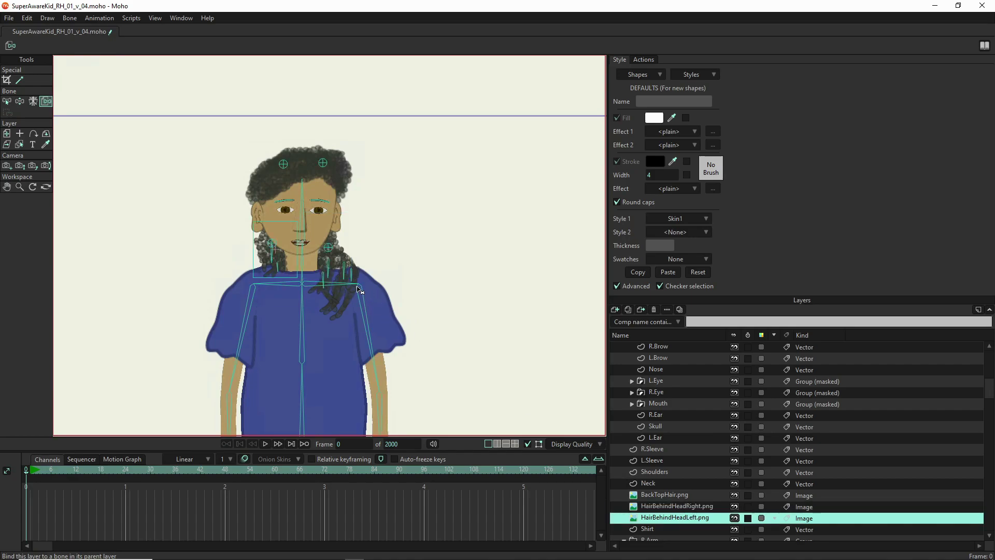
pyautogui.click(327, 266)
# Bind the Shirt layer to the lower torso bone.
pyautogui.scroll(-3, 411, 243)
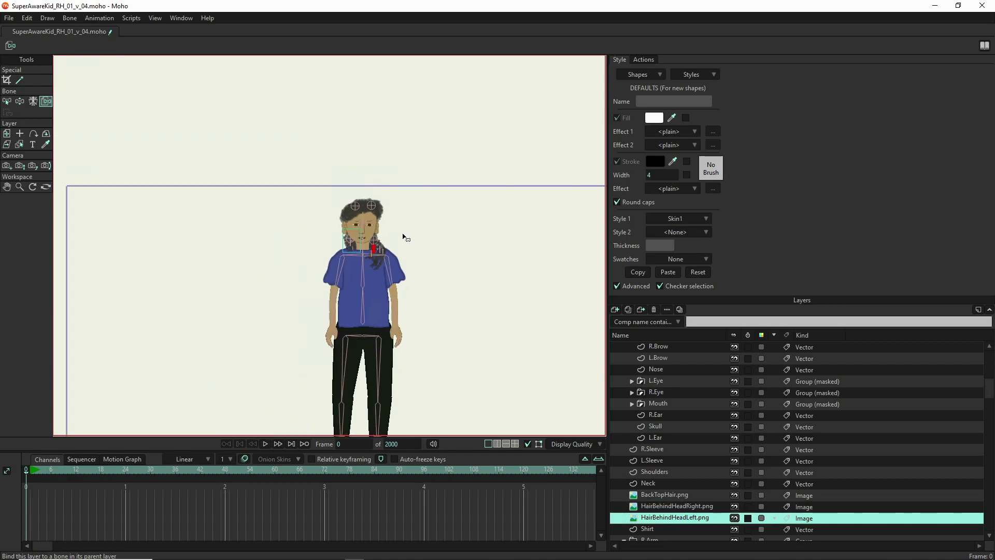
pyautogui.scroll(-2, 686, 462)
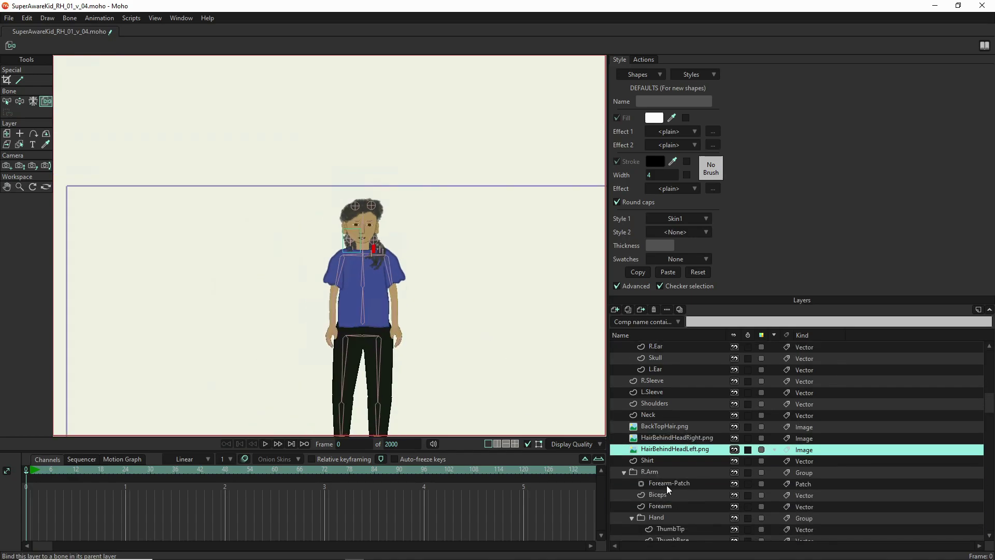
pyautogui.click(669, 459)
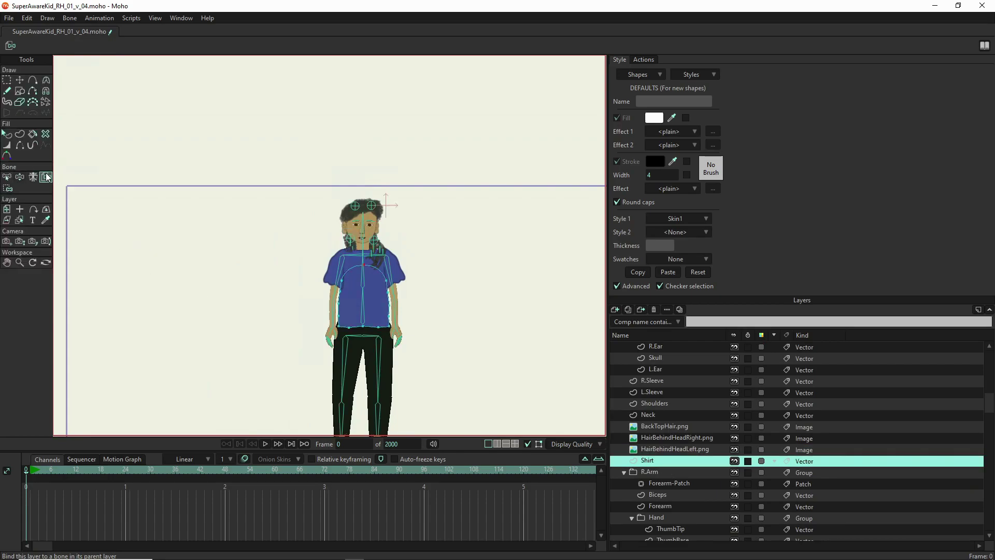
pyautogui.click(363, 306)
# Bind the Forearm-Patch layer in the R.Arm group to the upper arm bone on that side.
pyautogui.scroll(-3, 313, 216)
pyautogui.scroll(4, 357, 282)
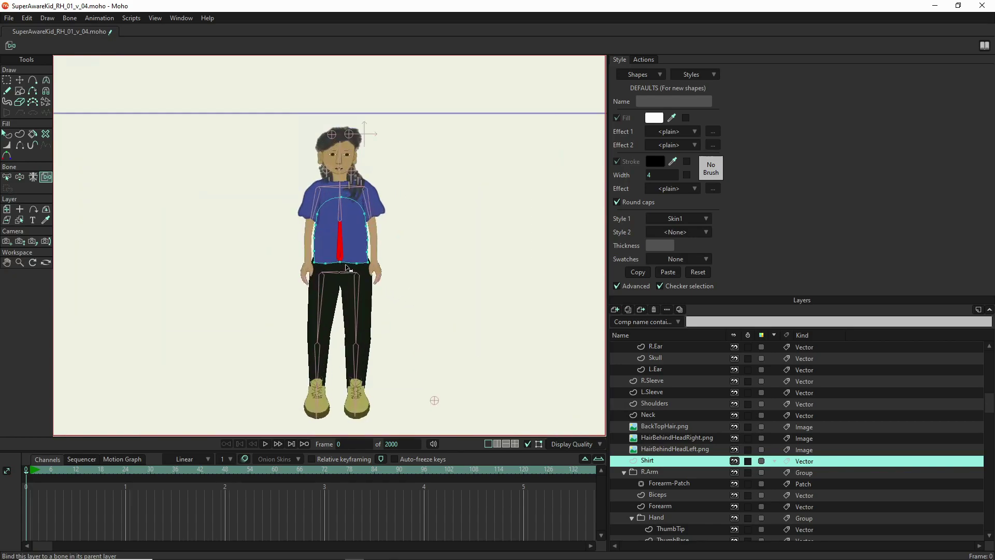
pyautogui.scroll(2, 347, 268)
pyautogui.scroll(2, 342, 249)
pyautogui.scroll(1, 313, 160)
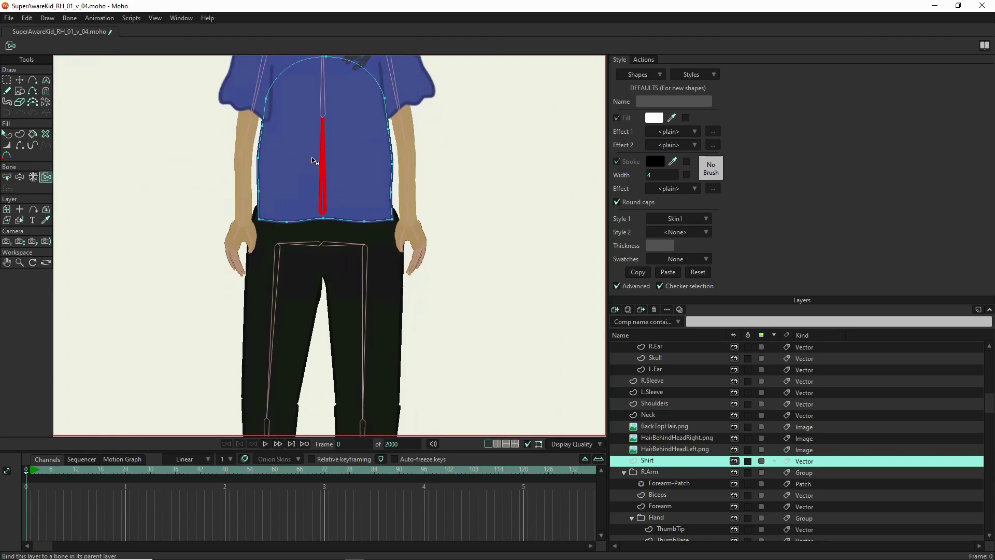
pyautogui.scroll(-2, 313, 161)
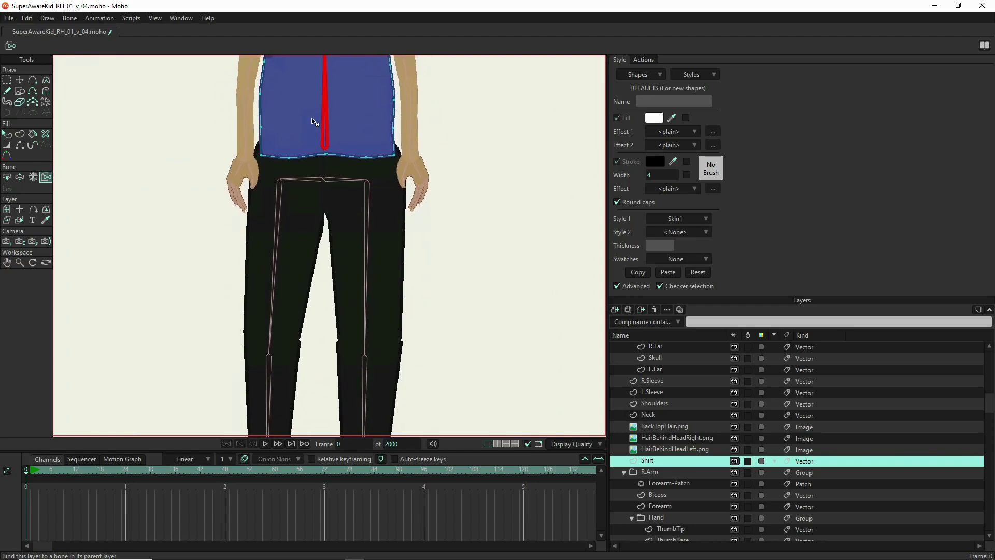
pyautogui.click(679, 483)
pyautogui.scroll(-3, 361, 304)
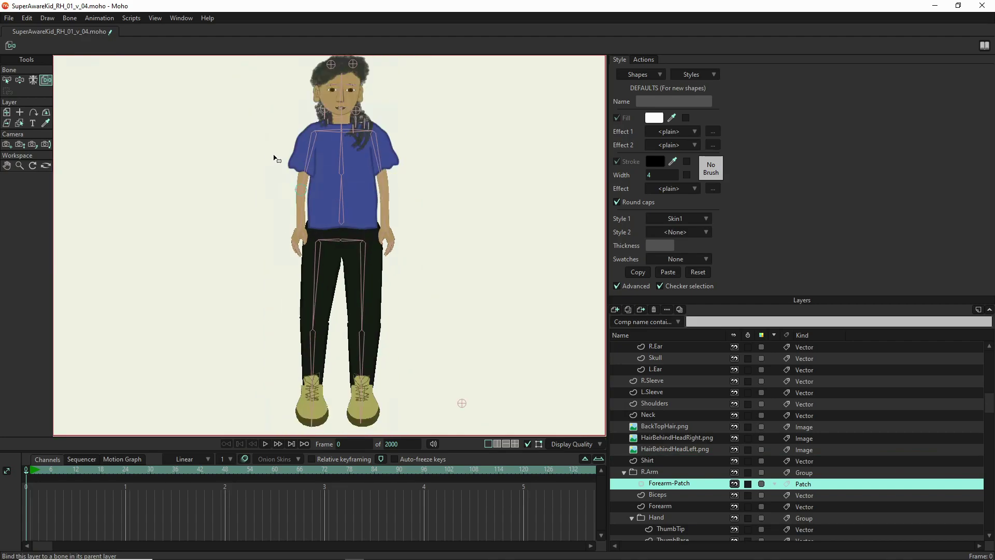
pyautogui.scroll(3, 291, 170)
pyautogui.scroll(2, 319, 231)
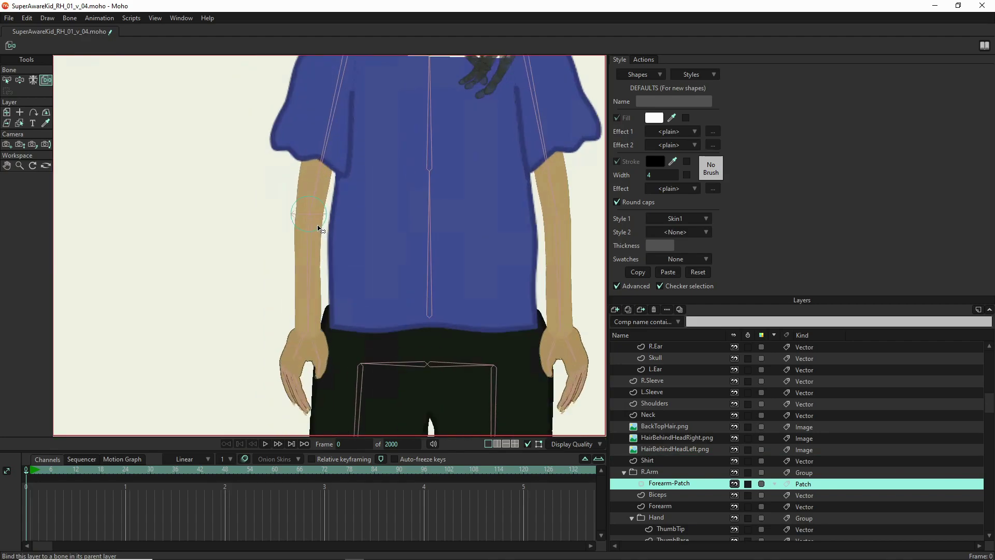
pyautogui.click(319, 187)
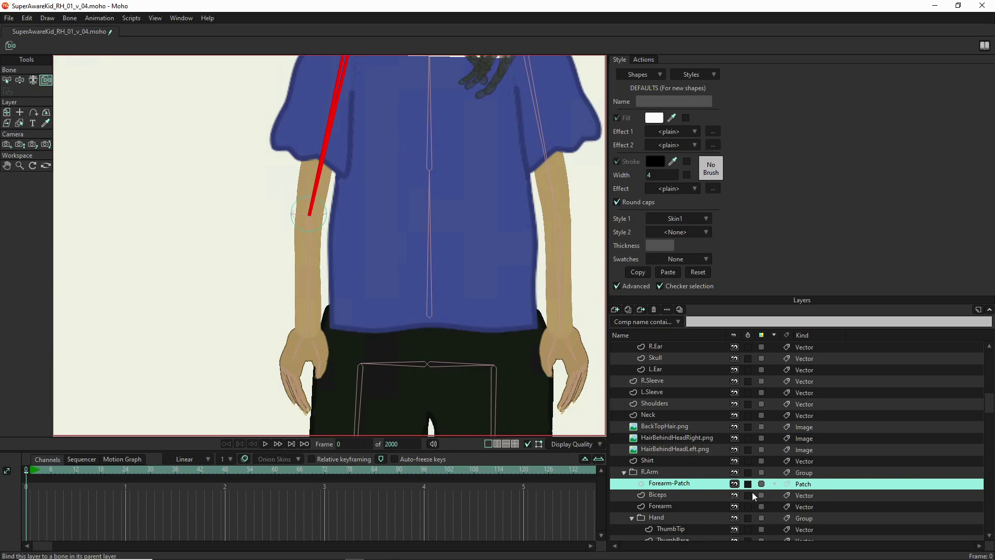
# Bind the R.Arm group's Biceps layer to the upper arm bone and its Forearm layer to the forearm bone.
pyautogui.click(703, 496)
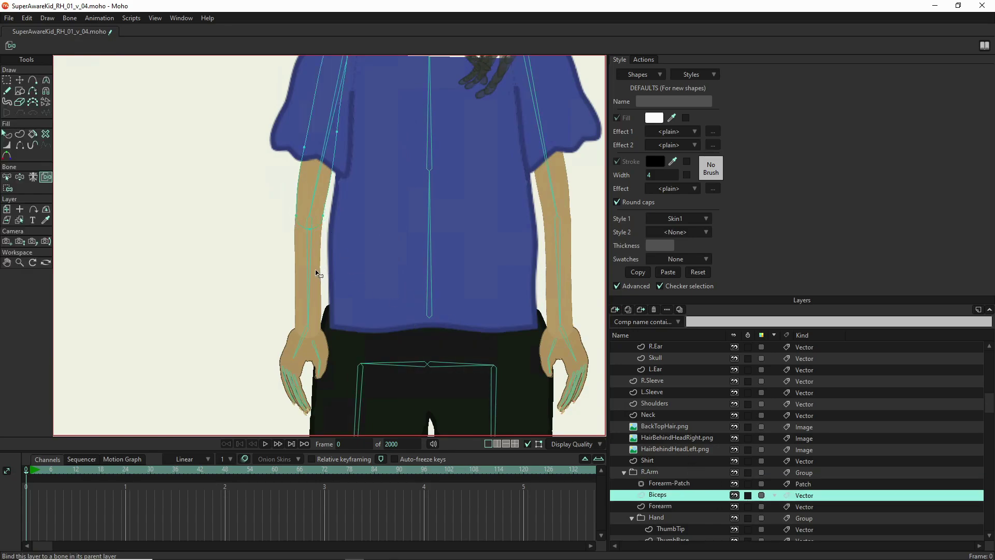
pyautogui.click(328, 132)
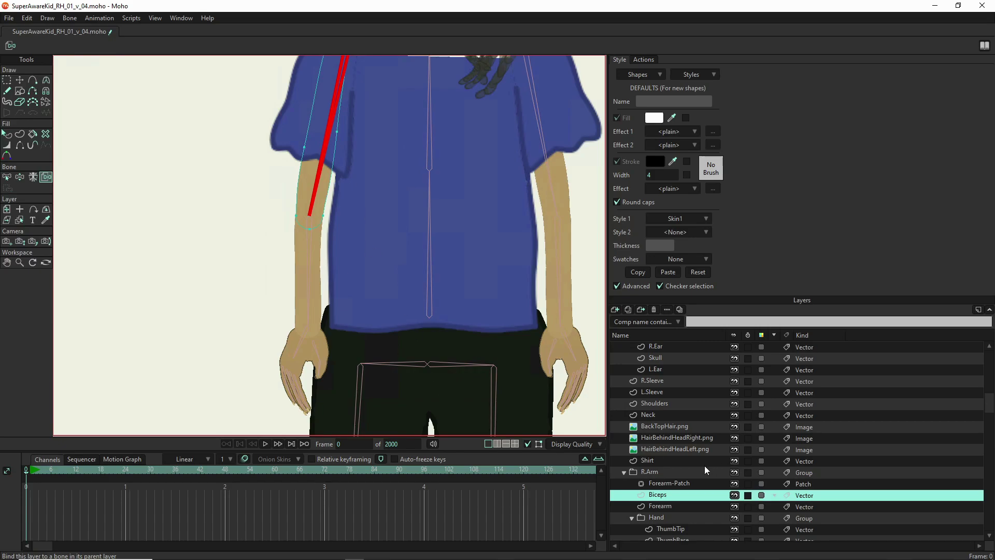
pyautogui.click(679, 507)
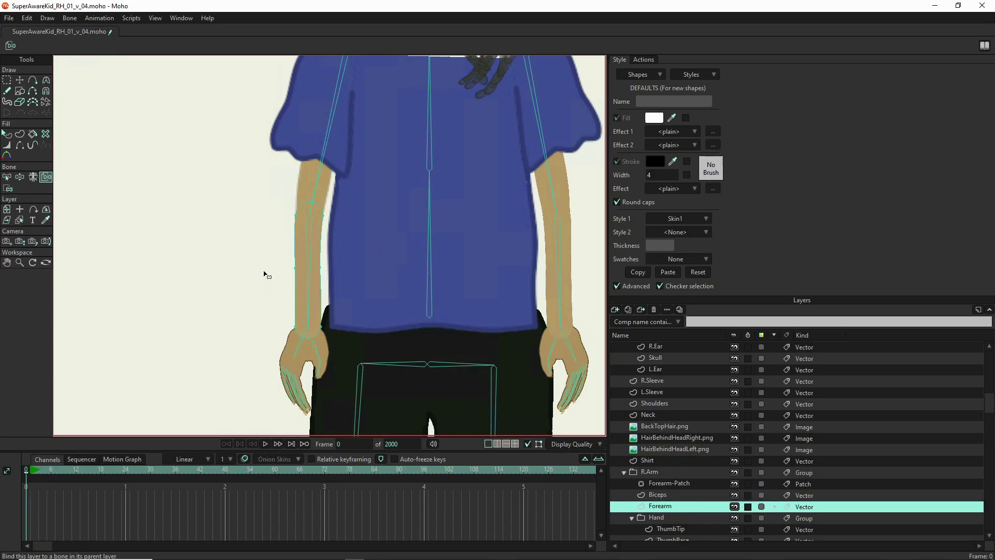
pyautogui.click(309, 288)
# Bind the ThumbTip layer in the R.Arm Hand group to the thumb tip bone.
pyautogui.scroll(-3, 197, 192)
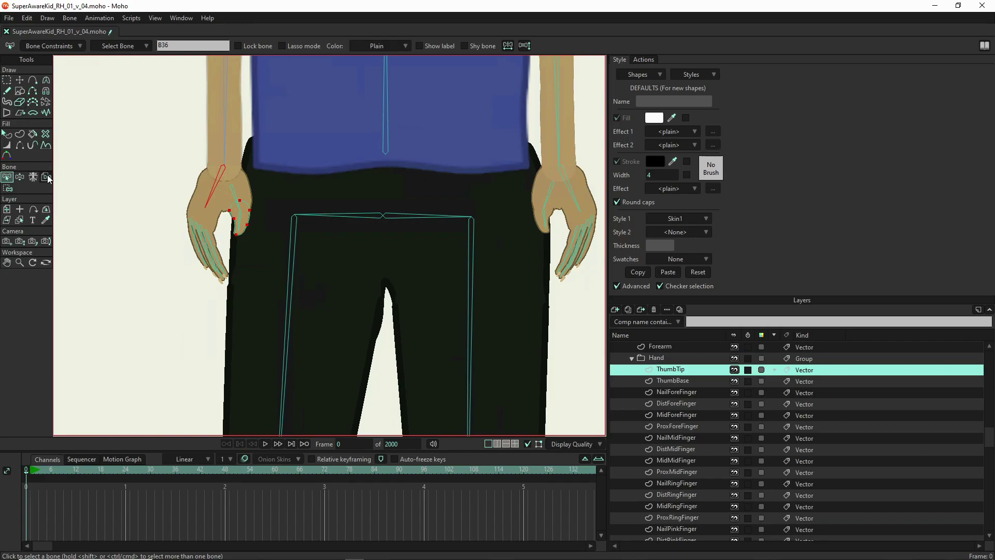
pyautogui.click(46, 178)
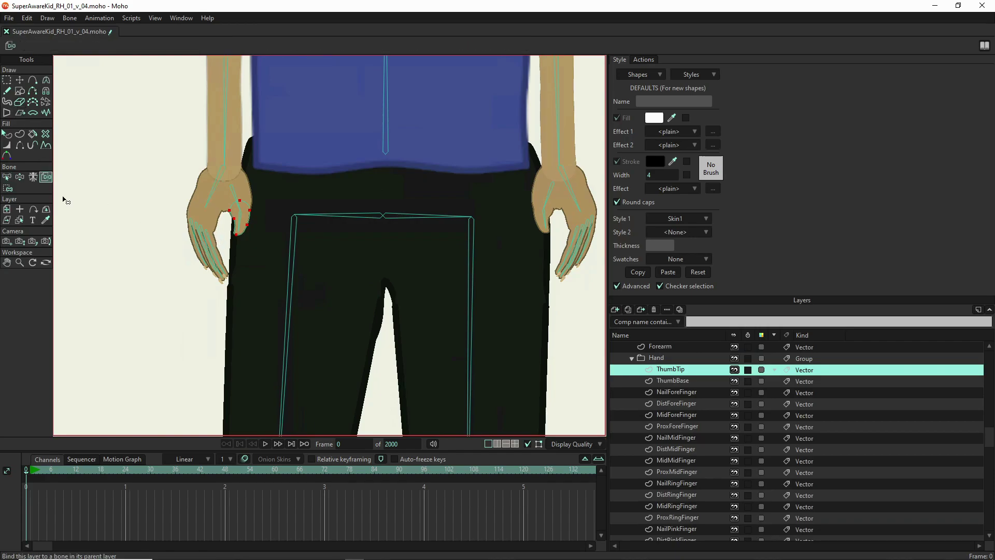
pyautogui.click(241, 222)
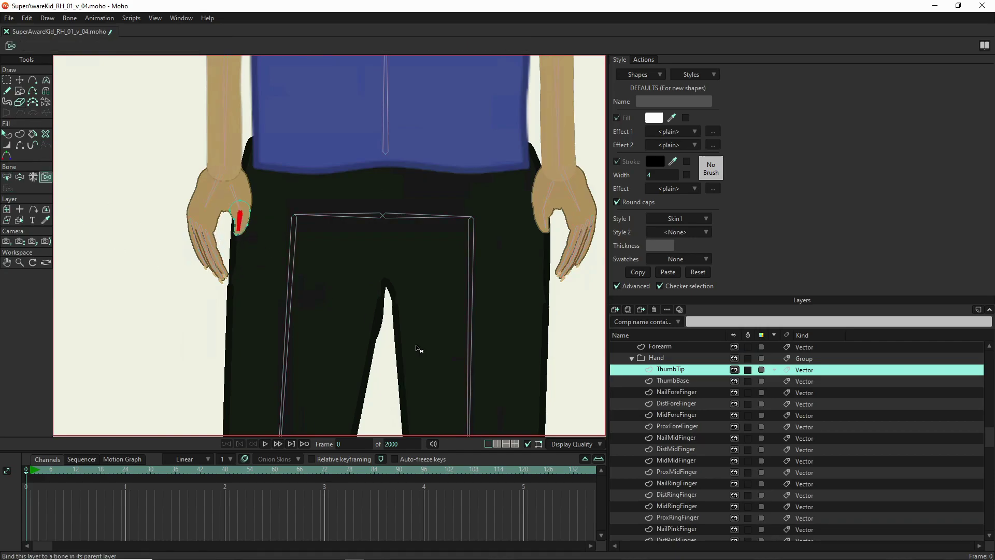
# Bind the ThumbBase layer to the thumb's base bone and the NailForeFinger layer to the forefinger's tip bone.
pyautogui.click(682, 380)
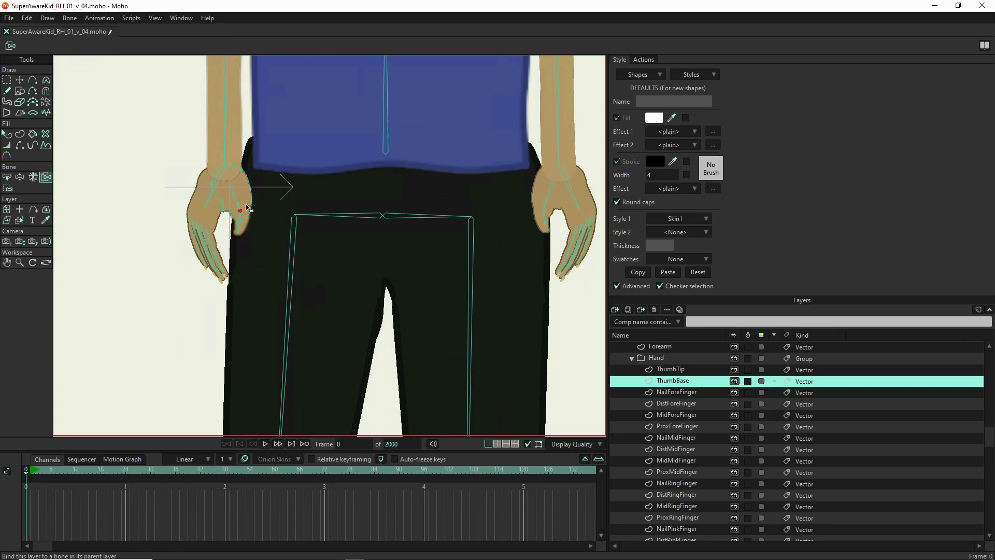
pyautogui.click(232, 187)
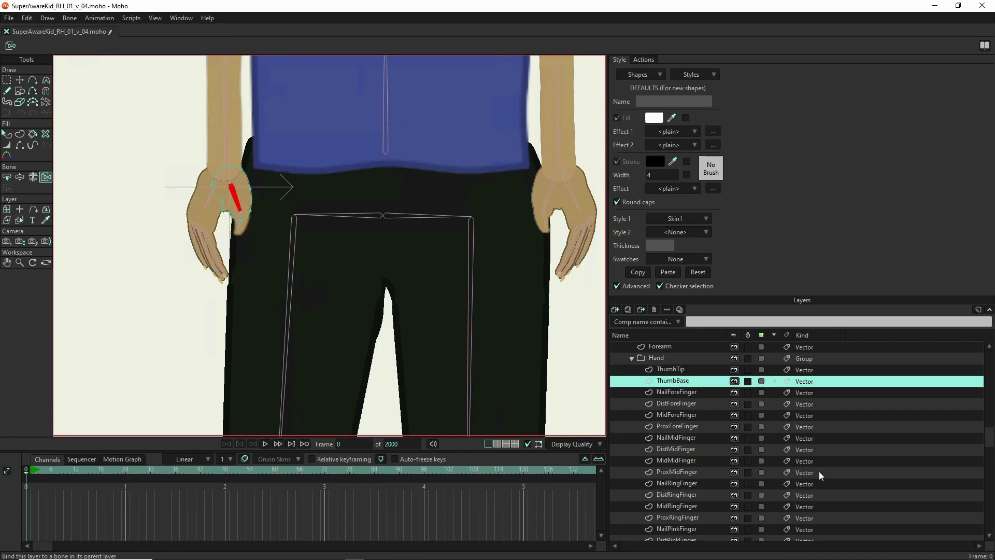
pyautogui.click(695, 392)
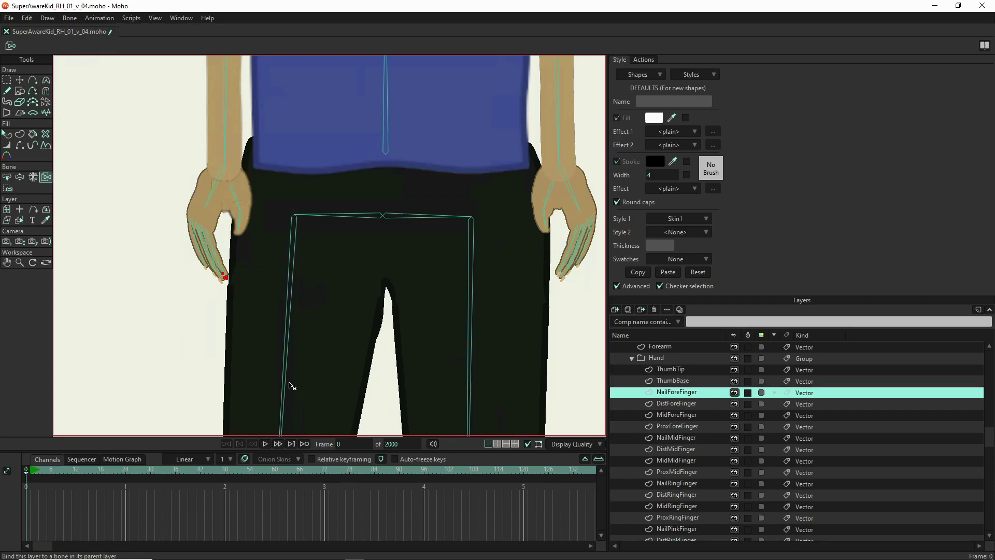
pyautogui.scroll(3, 232, 290)
pyautogui.scroll(2, 232, 288)
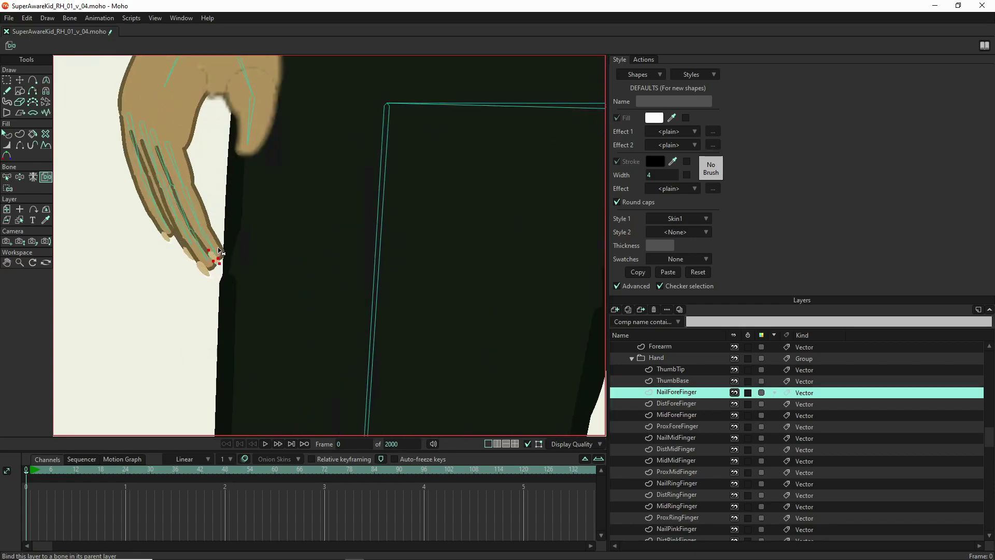
pyautogui.click(215, 249)
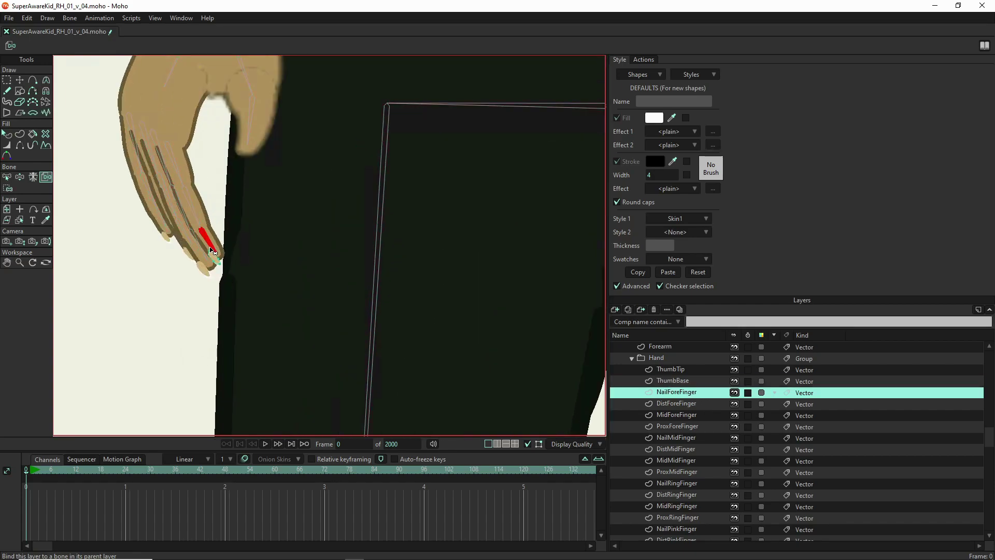
# Bind the DistForeFinger, MidForeFinger and ProxForeFinger layers to the forefinger's tip, middle and base bones respectively.
pyautogui.click(686, 401)
pyautogui.click(204, 242)
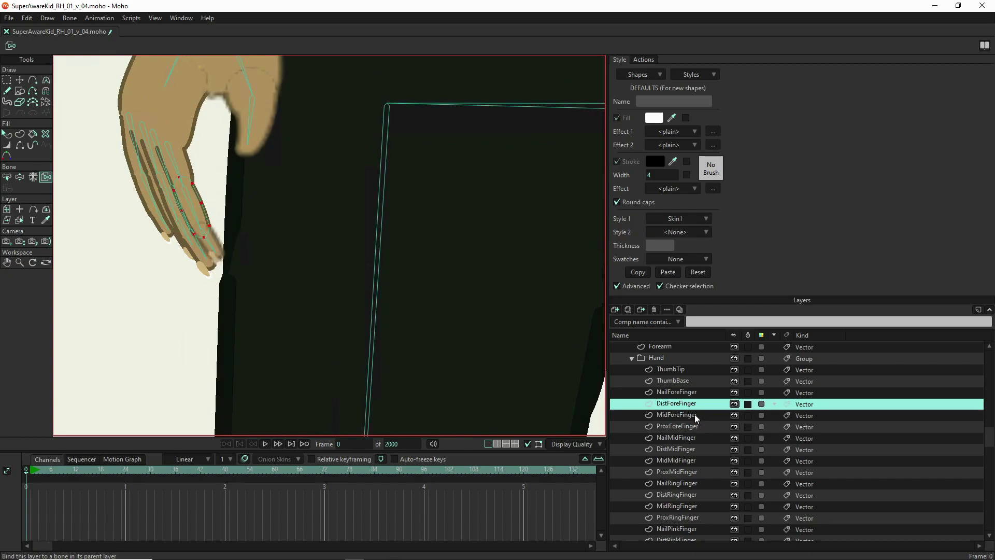
pyautogui.click(694, 415)
pyautogui.click(192, 211)
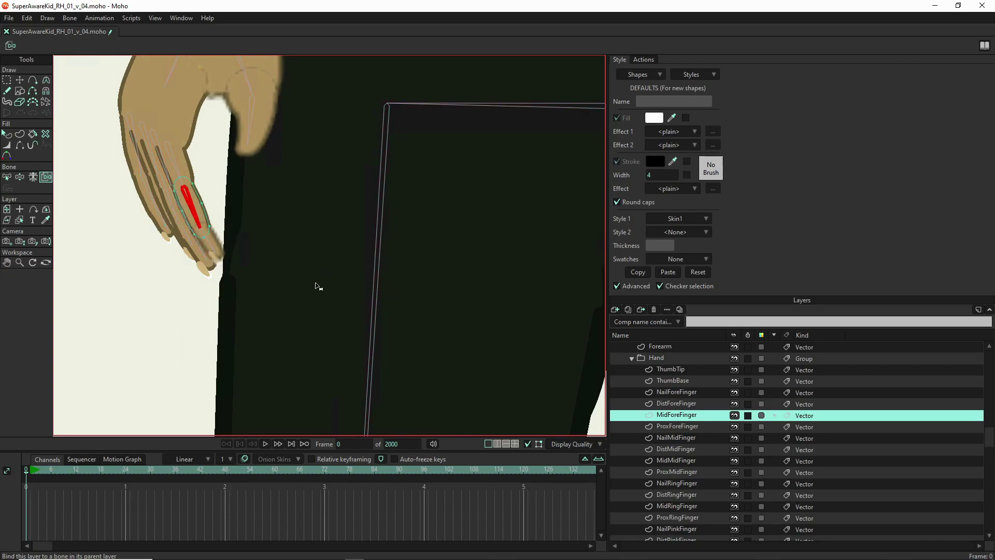
pyautogui.click(774, 426)
pyautogui.click(174, 161)
# Bind the NailMidFinger and DistMidFinger layers to the middle finger's tip bone, and MidMidFinger and ProxMidFinger to its middle and base bones.
pyautogui.click(720, 439)
pyautogui.click(200, 242)
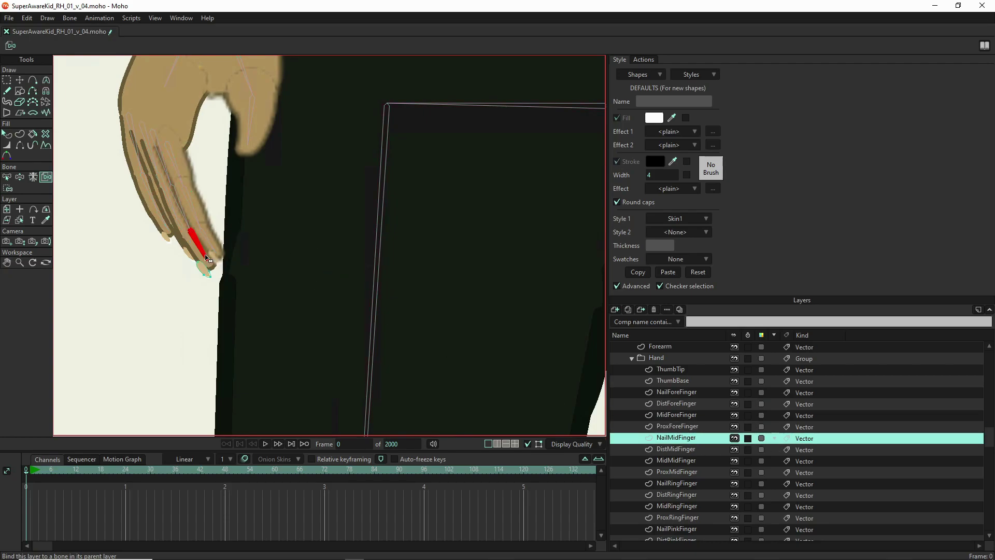
pyautogui.click(684, 449)
pyautogui.click(677, 460)
pyautogui.click(656, 472)
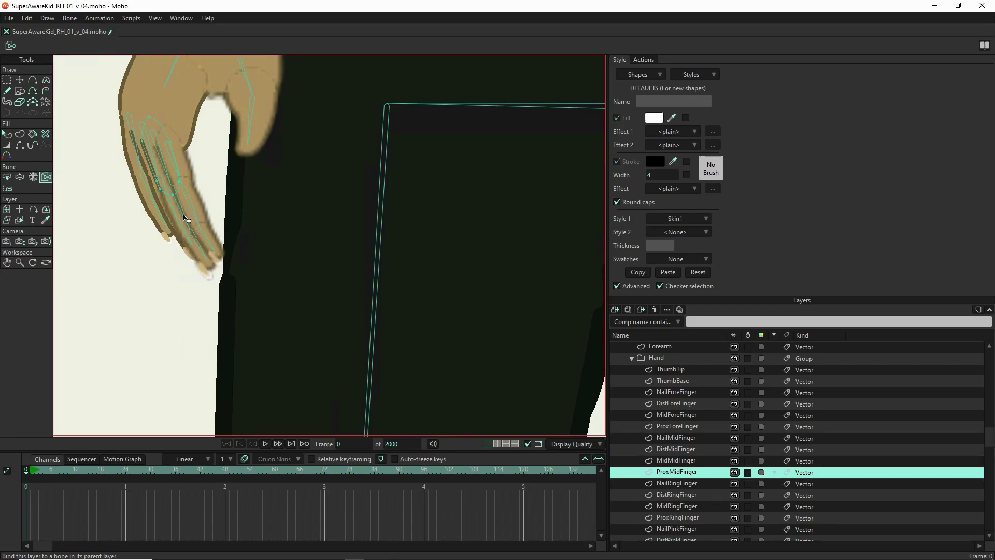
# Bind the NailRingFinger and DistRingFinger layers to the ring finger's tip bone, and MidRingFinger and ProxRingFinger to its middle and base bones.
pyautogui.click(659, 483)
pyautogui.click(185, 231)
pyautogui.click(669, 495)
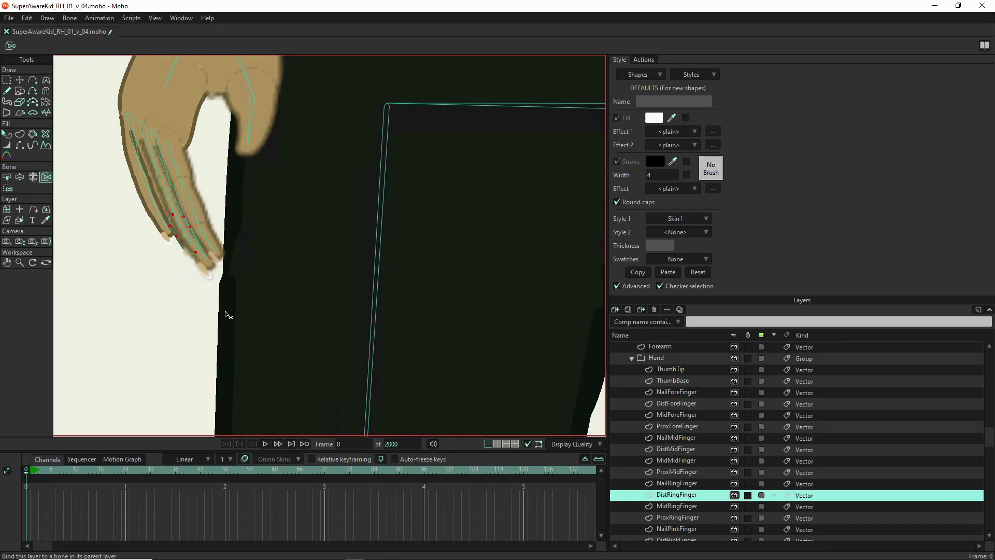
pyautogui.click(177, 228)
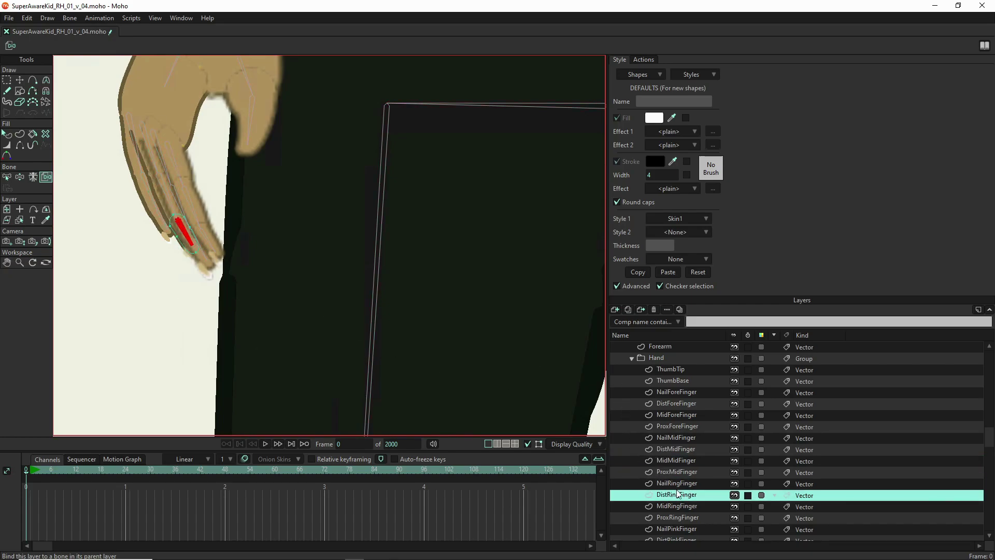
pyautogui.click(679, 506)
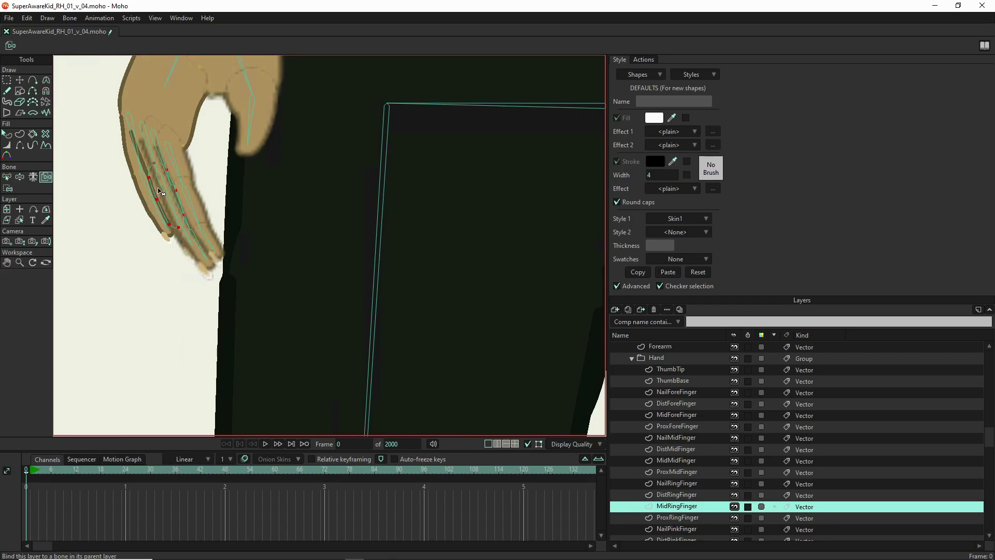
pyautogui.click(171, 202)
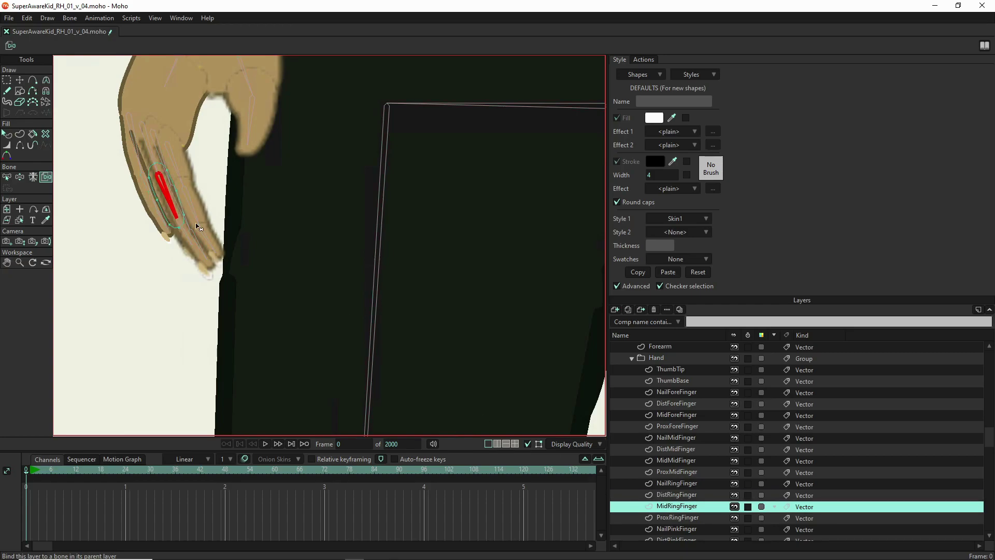
pyautogui.click(686, 519)
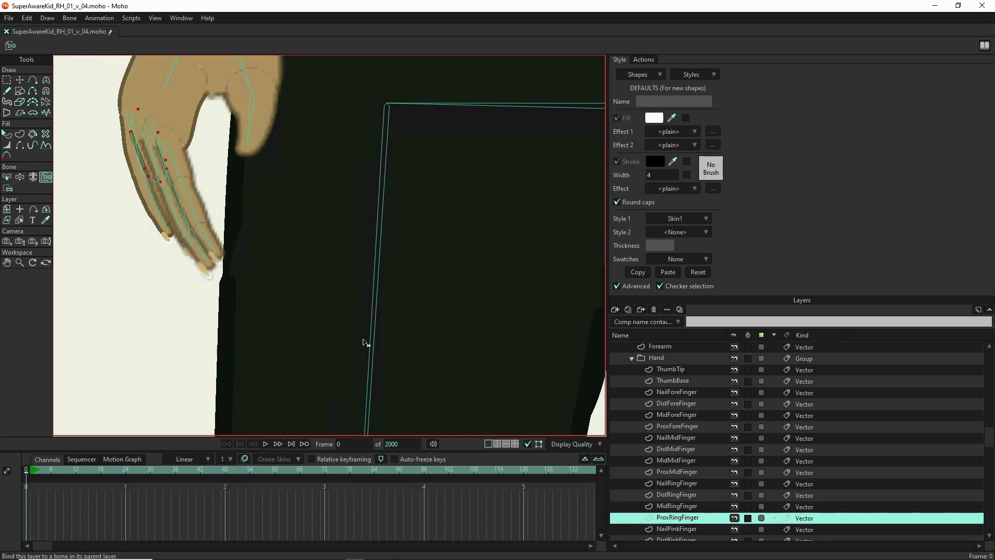
pyautogui.click(151, 147)
# Bind the NailPinkFinger layer to the pinky's tip bone and the DistPinkFinger layer to the pinky's middle bone.
pyautogui.scroll(-3, 659, 488)
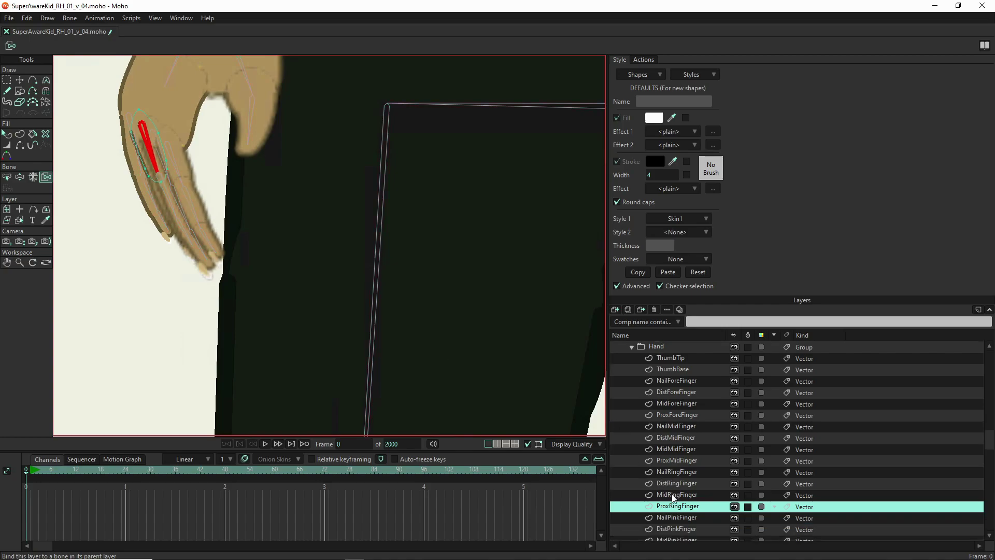
pyautogui.click(711, 451)
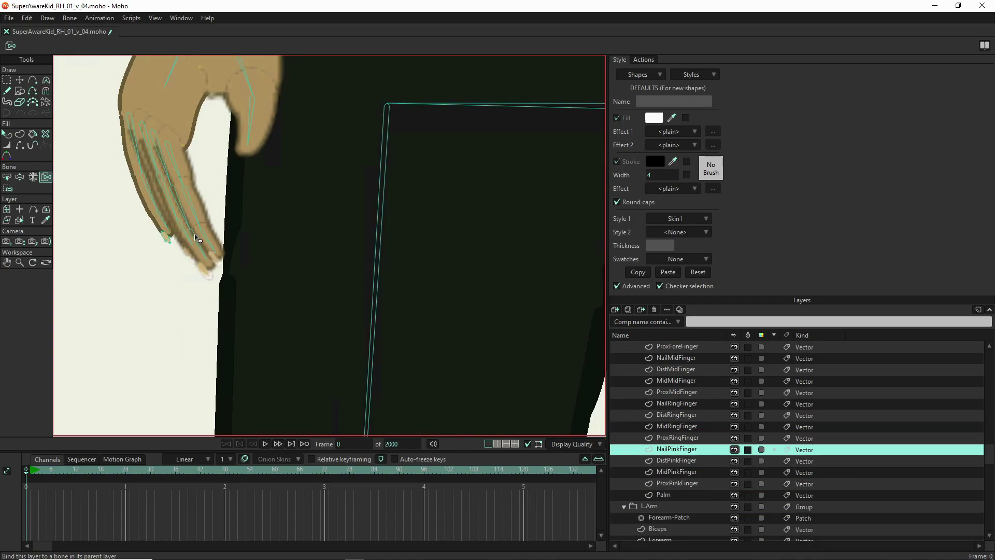
pyautogui.click(167, 230)
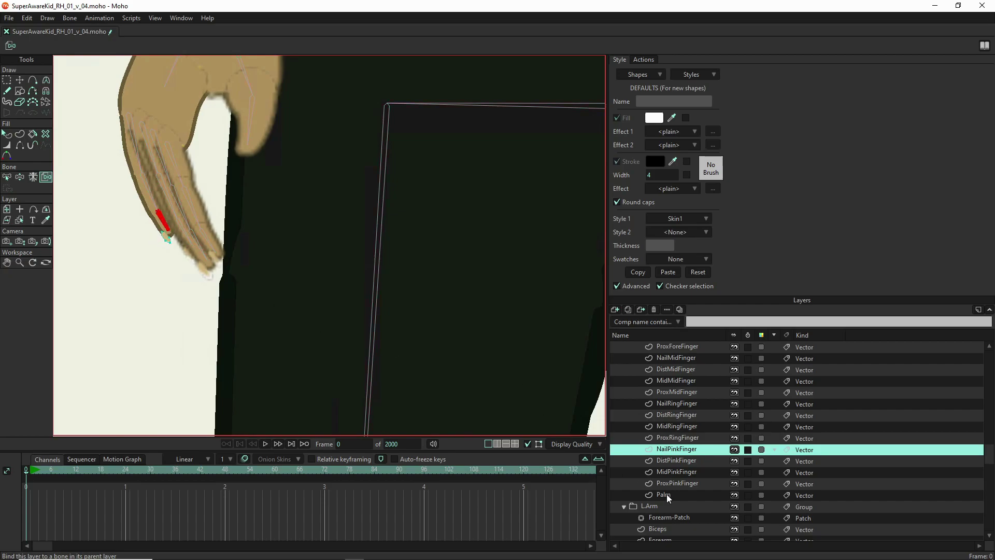
pyautogui.click(688, 463)
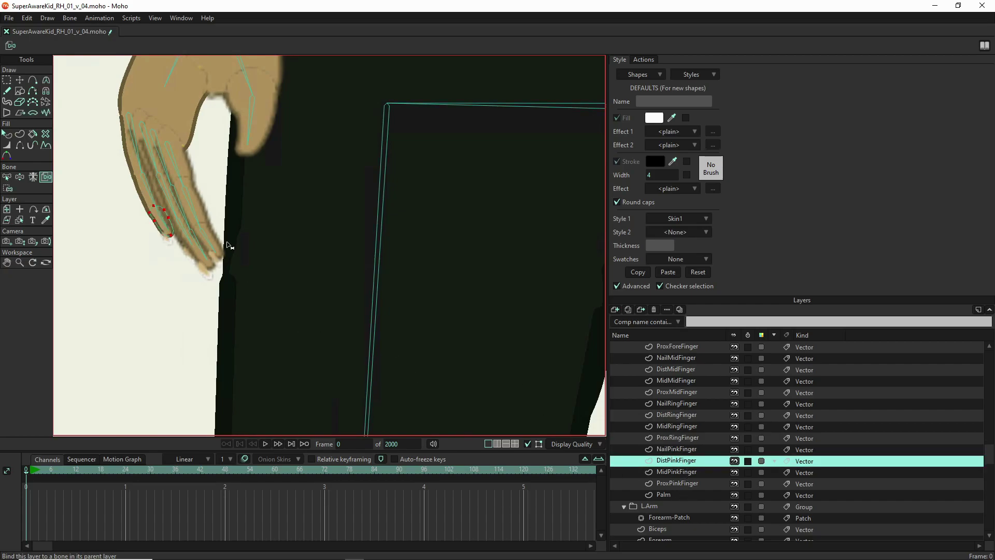
pyautogui.click(147, 192)
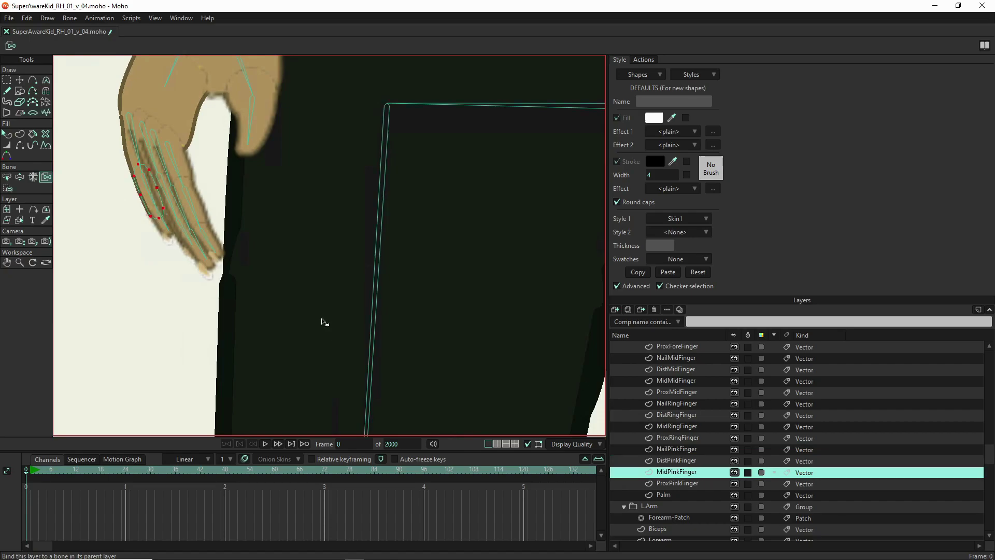
# Bind the MidPinkFinger and ProxPinkFinger layers to the pinky's middle and base bones, and the Palm layer to the palm bone.
pyautogui.click(148, 166)
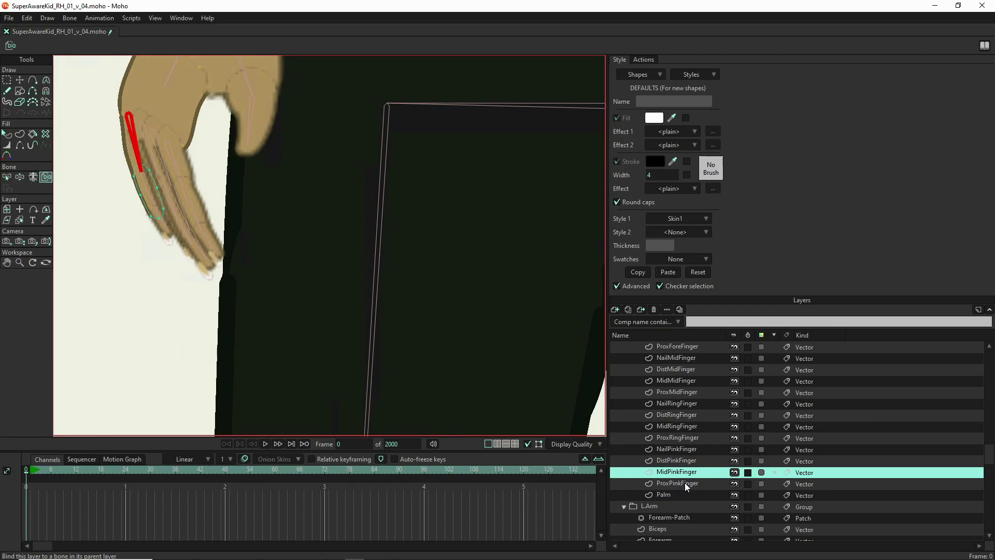
pyautogui.click(150, 191)
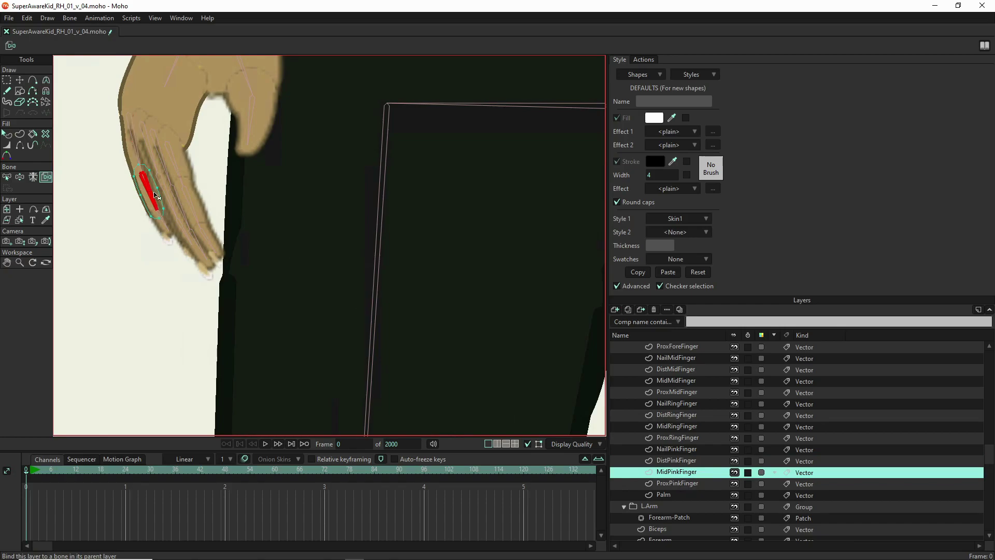
pyautogui.click(706, 483)
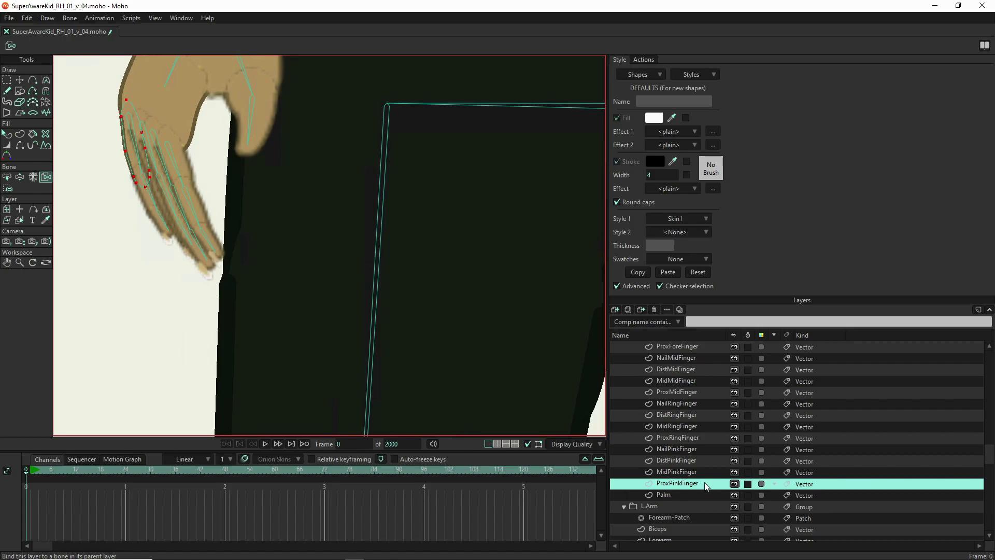
pyautogui.click(140, 153)
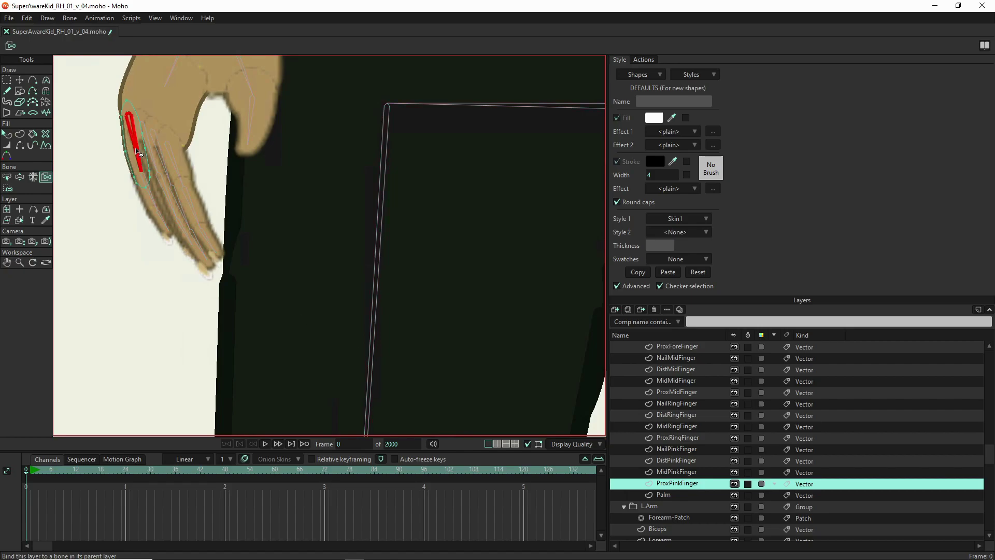
pyautogui.click(666, 495)
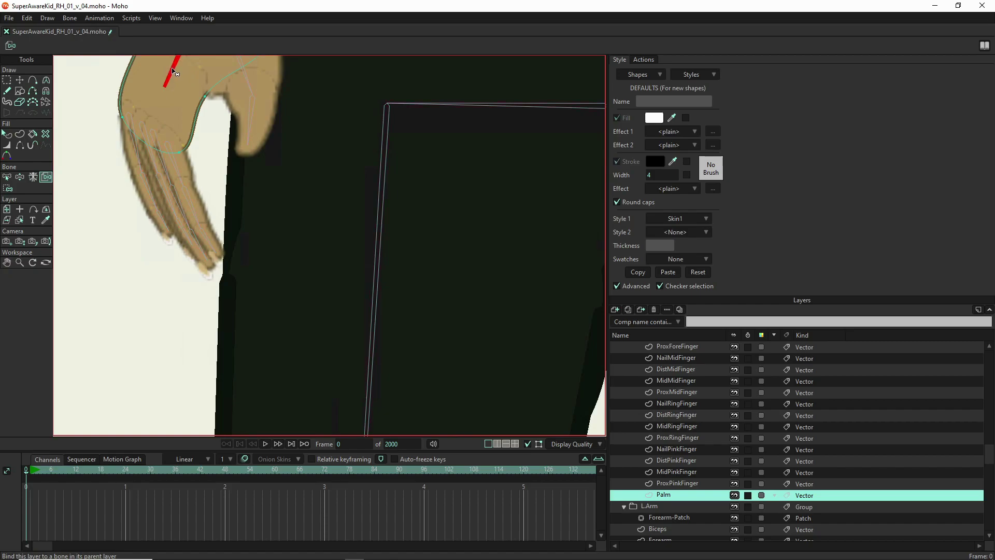
# Test the hand rig with Manipulate Bones by swinging the palm outward and straightening a finger.
pyautogui.scroll(-5, 232, 280)
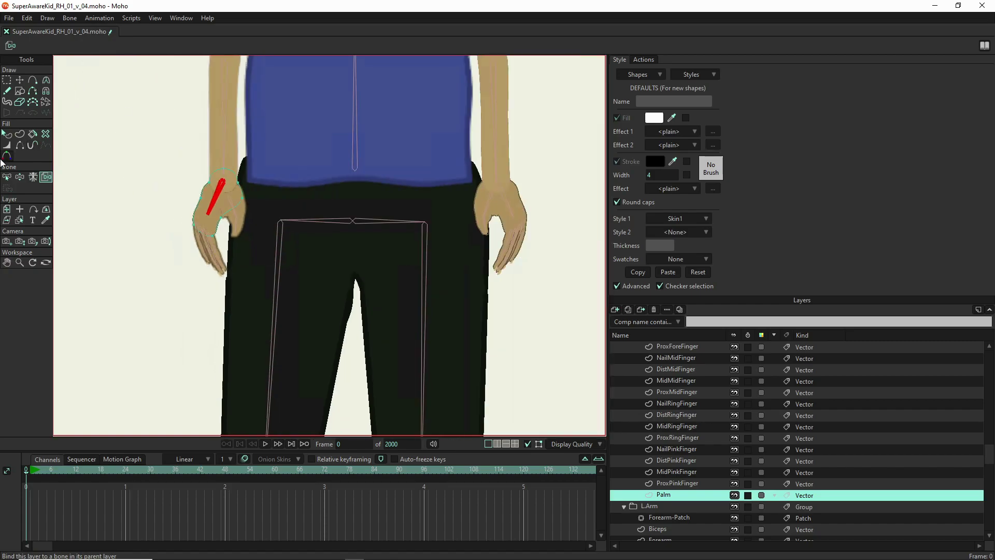
pyautogui.click(20, 179)
pyautogui.scroll(2, 234, 205)
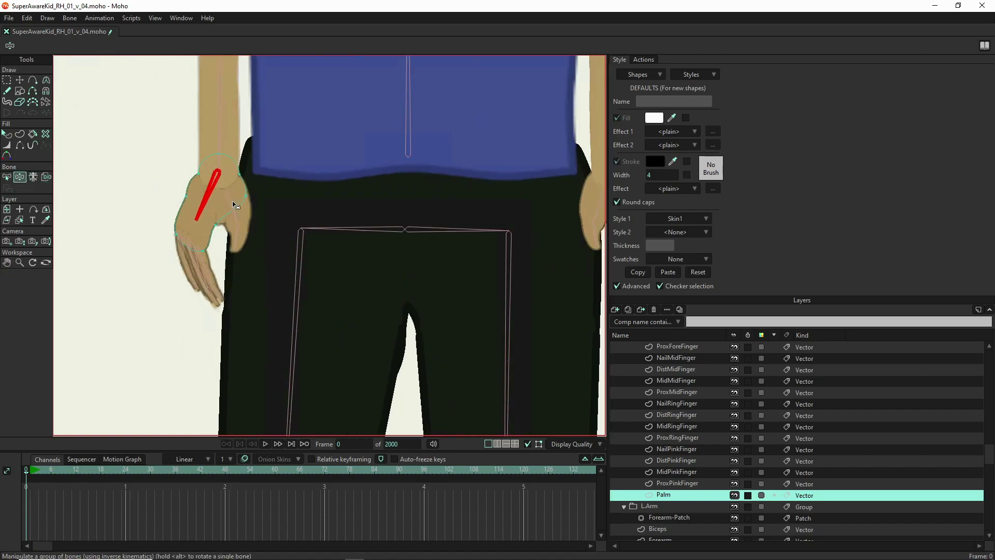
pyautogui.moveTo(200, 209); pyautogui.dragTo(189, 283)
pyautogui.moveTo(173, 206); pyautogui.dragTo(115, 161)
pyautogui.moveTo(116, 198); pyautogui.dragTo(83, 188)
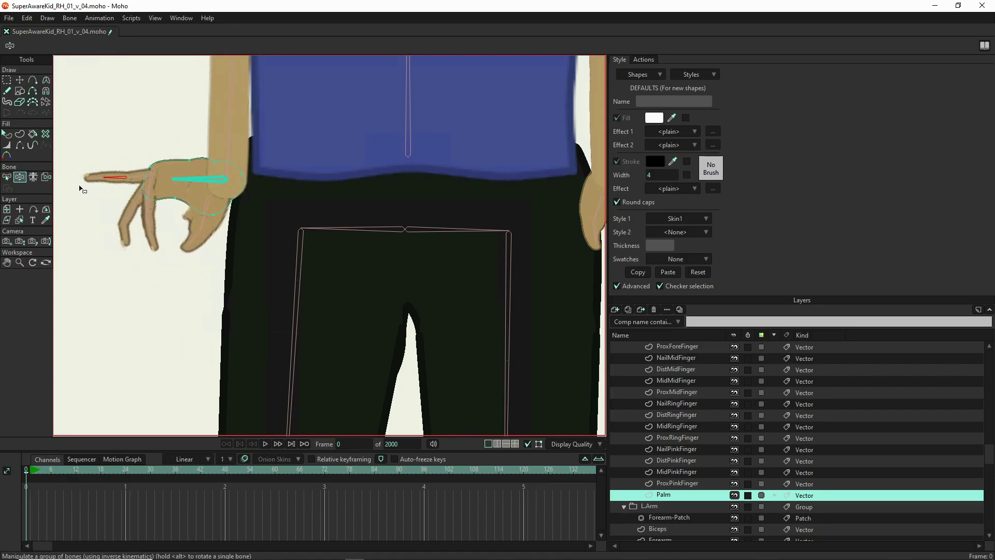
# Spread and bend the individual finger bones of the same hand to check that each segment follows its bone.
pyautogui.moveTo(141, 209); pyautogui.dragTo(102, 217)
pyautogui.moveTo(151, 188)
pyautogui.mouseDown()
pyautogui.moveTo(137, 167)
pyautogui.moveTo(141, 181)
pyautogui.mouseUp()
pyautogui.moveTo(148, 226); pyautogui.dragTo(143, 248)
pyautogui.moveTo(138, 159); pyautogui.dragTo(89, 208)
pyautogui.moveTo(95, 173); pyautogui.dragTo(82, 115)
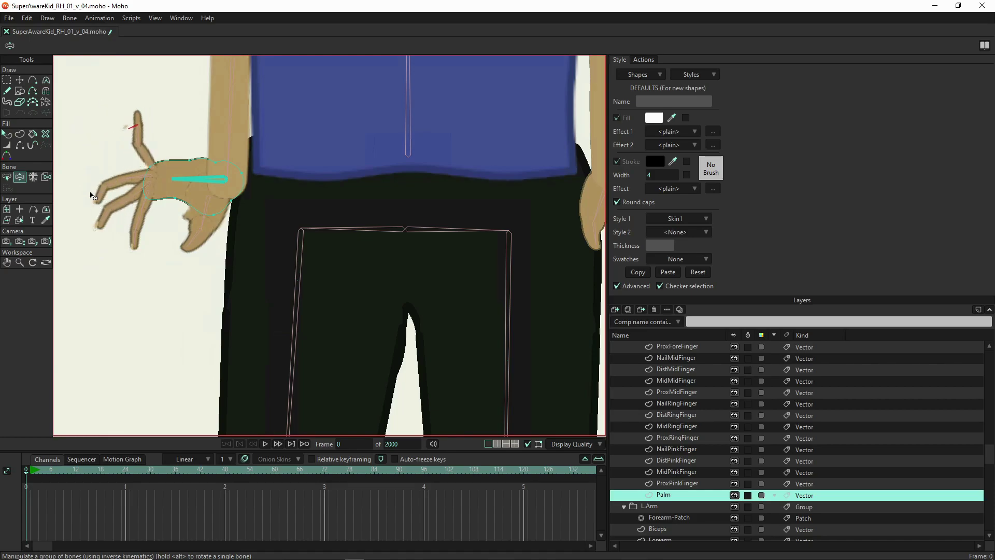
pyautogui.moveTo(98, 199); pyautogui.dragTo(85, 163)
pyautogui.moveTo(112, 222); pyautogui.dragTo(246, 329)
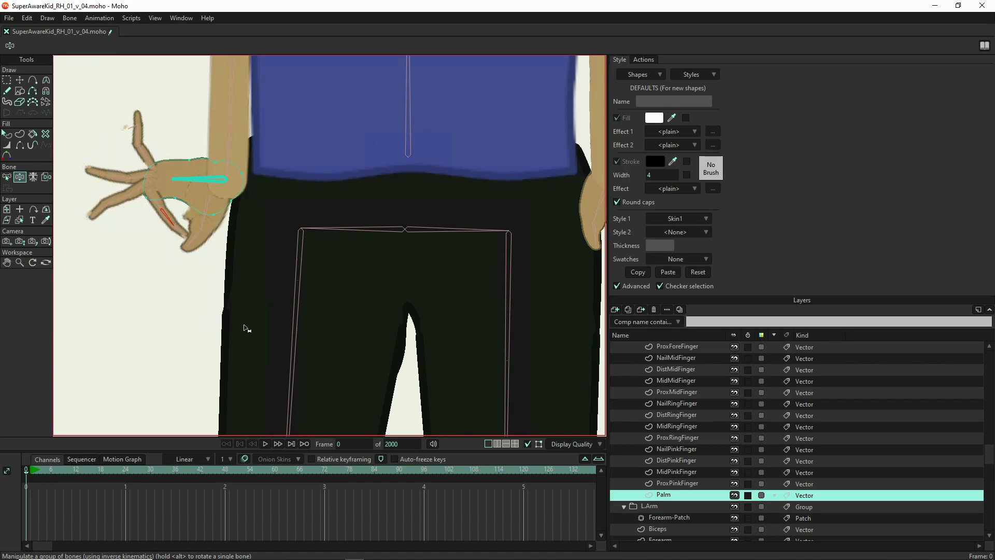
# Check the pinky layers' bone bindings and rebind the DistPinkFinger layer to the pinky's tip bone.
pyautogui.click(705, 487)
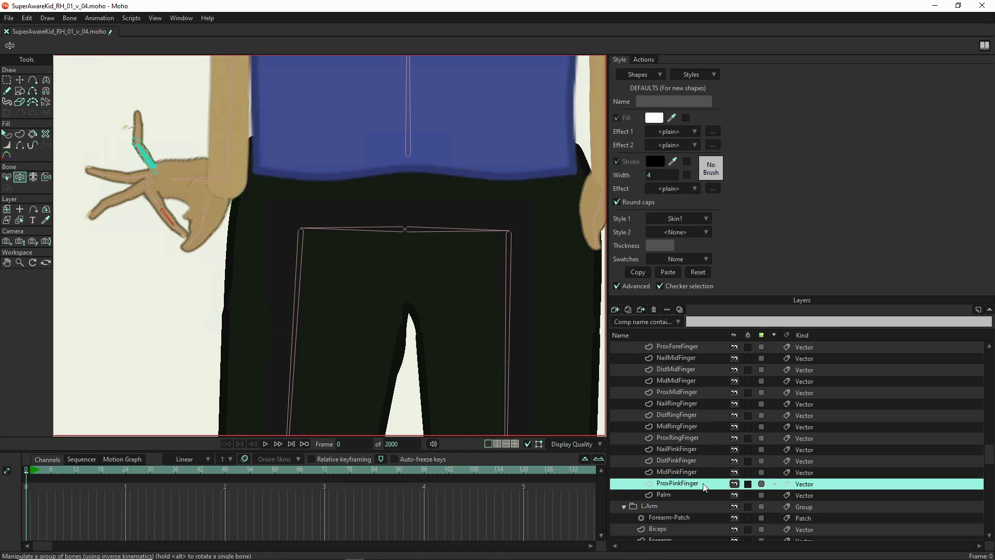
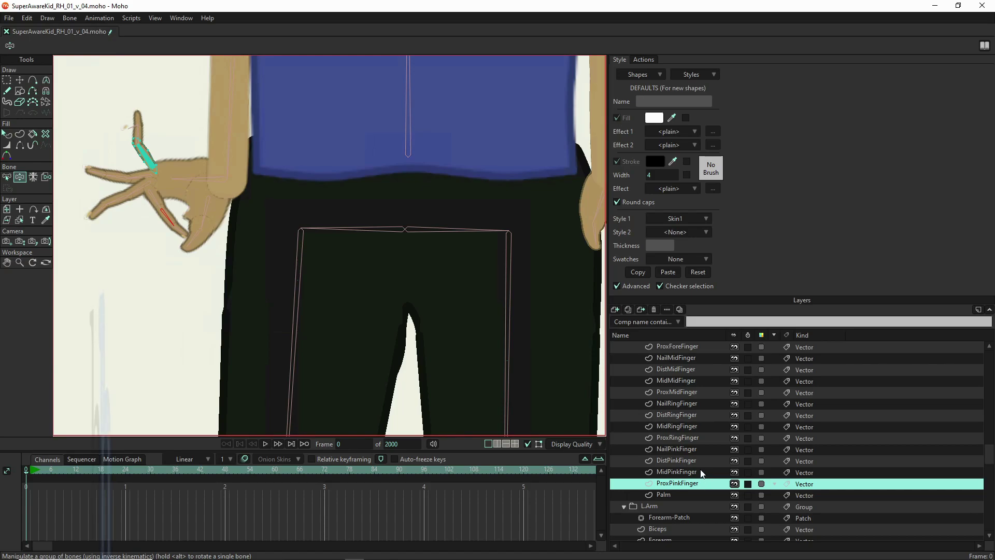
pyautogui.click(701, 462)
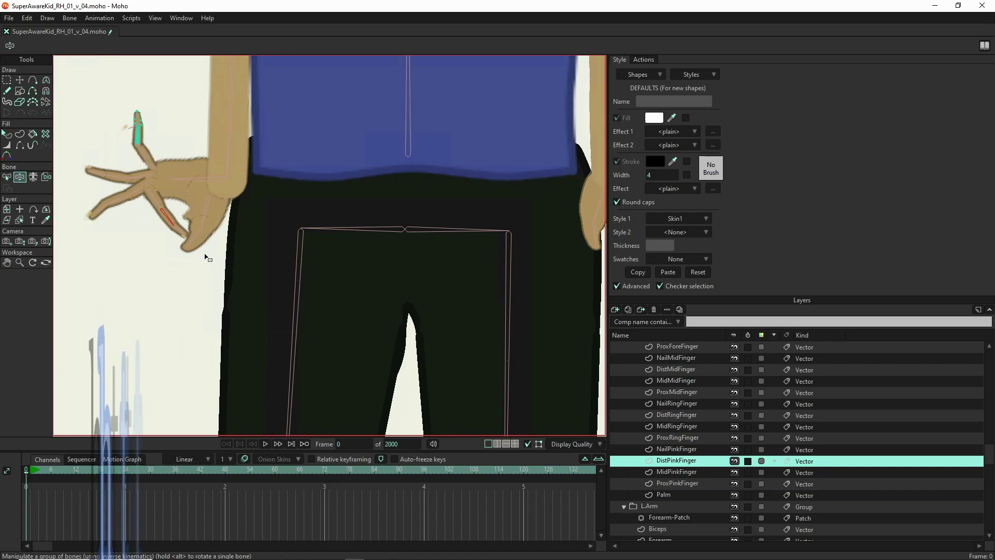
pyautogui.click(46, 176)
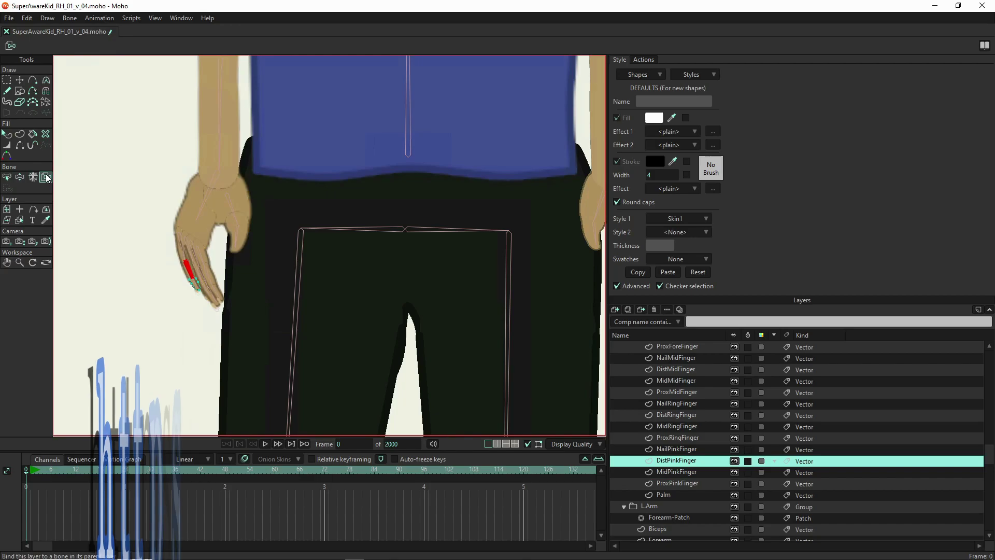
pyautogui.click(195, 283)
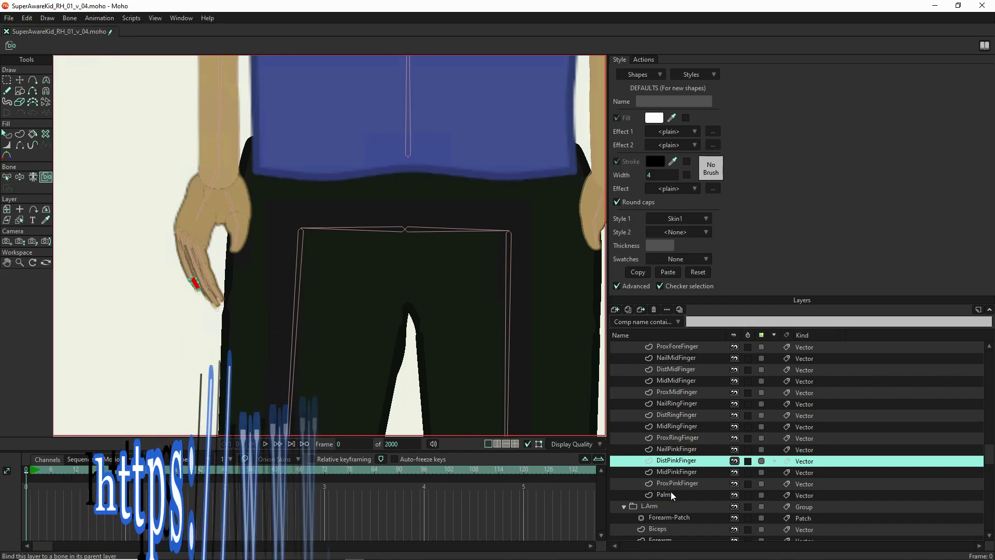
pyautogui.scroll(-2, 669, 494)
pyautogui.scroll(-1, 670, 450)
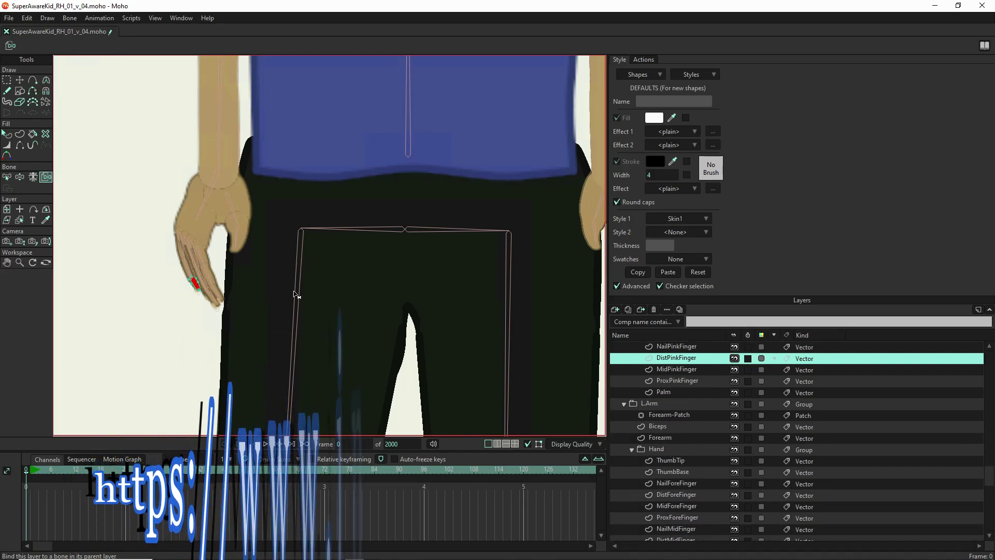
# Bind the L.Arm group's Forearm-Patch and Biceps layers to the left upper arm bone, and the Forearm layer to the forearm bone.
pyautogui.scroll(-4, 107, 275)
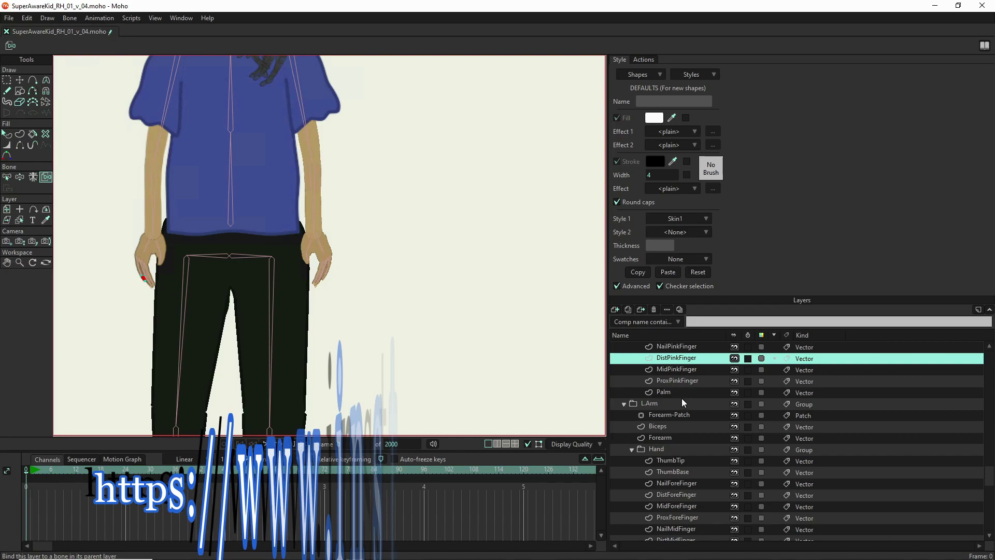
pyautogui.click(680, 416)
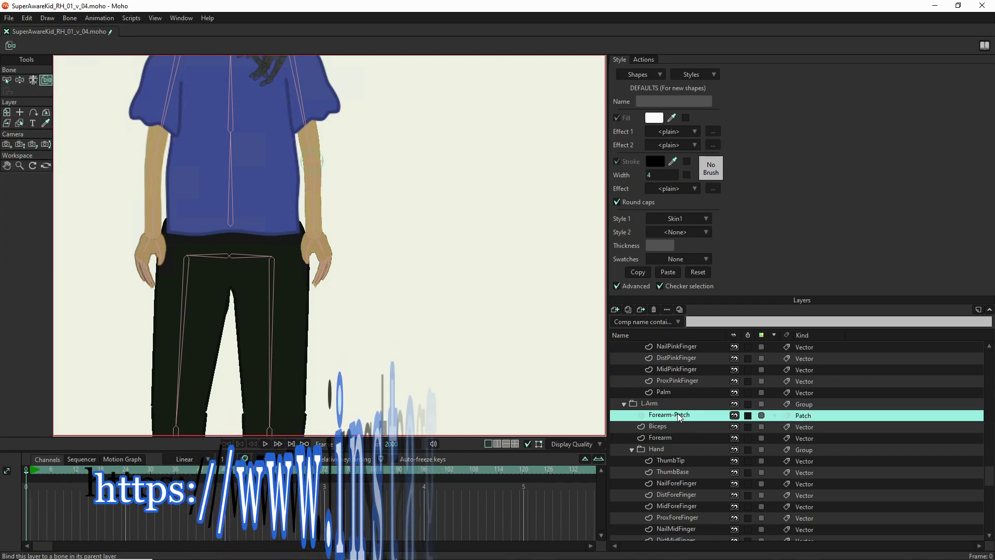
pyautogui.click(313, 148)
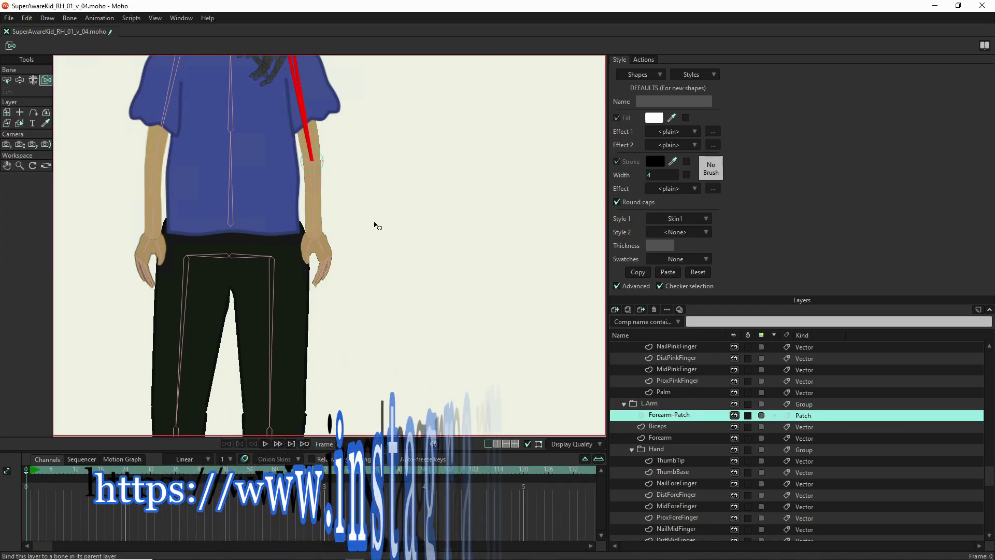
pyautogui.click(676, 427)
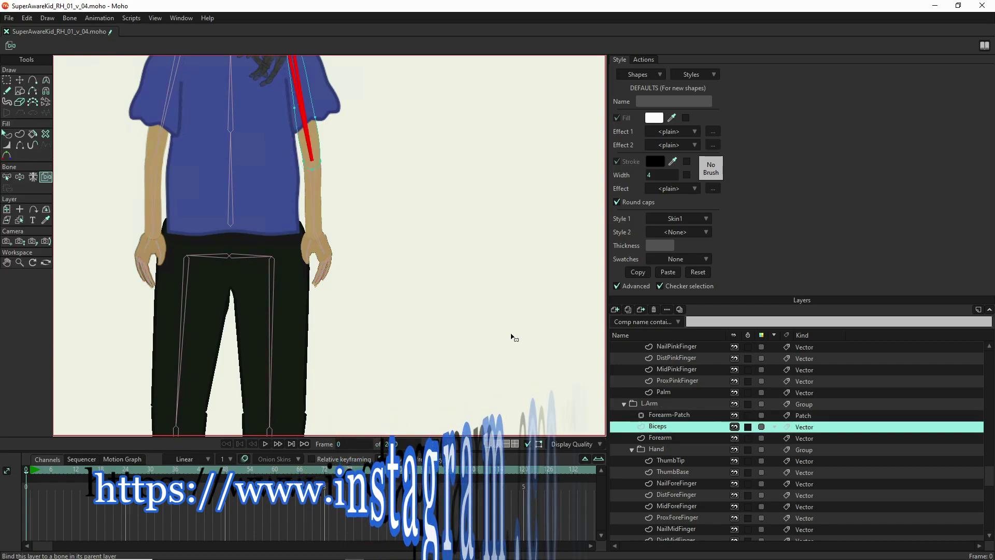
pyautogui.click(655, 438)
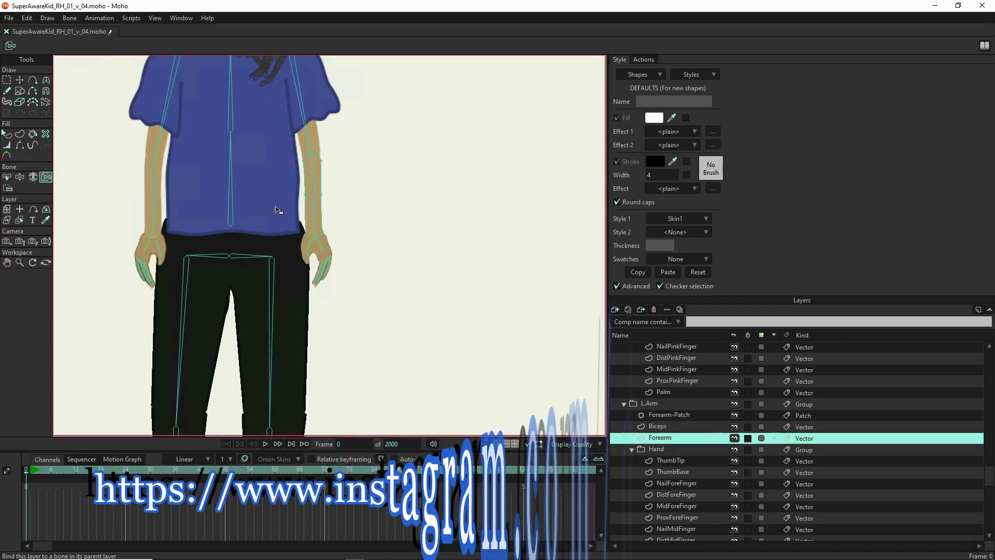
pyautogui.click(313, 178)
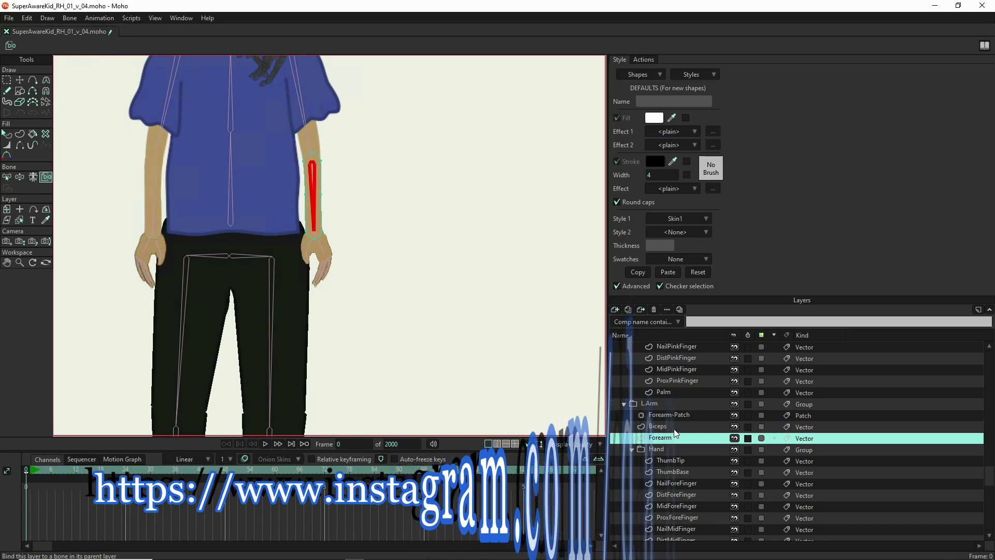
# Bind the left hand's ThumbTip layer to the thumb's tip bone and the ThumbBase layer to the thumb's base bone.
pyautogui.click(671, 460)
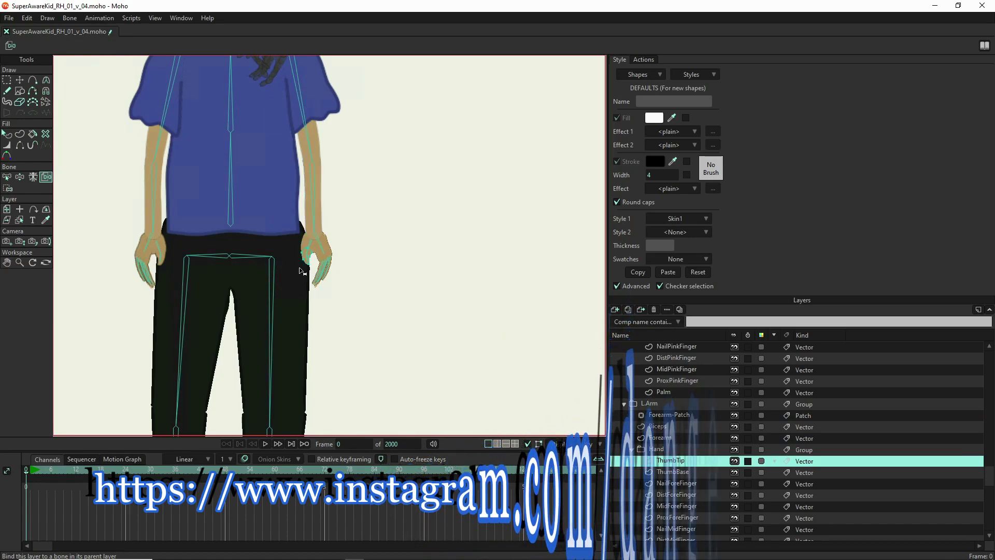
pyautogui.scroll(5, 301, 270)
pyautogui.click(324, 238)
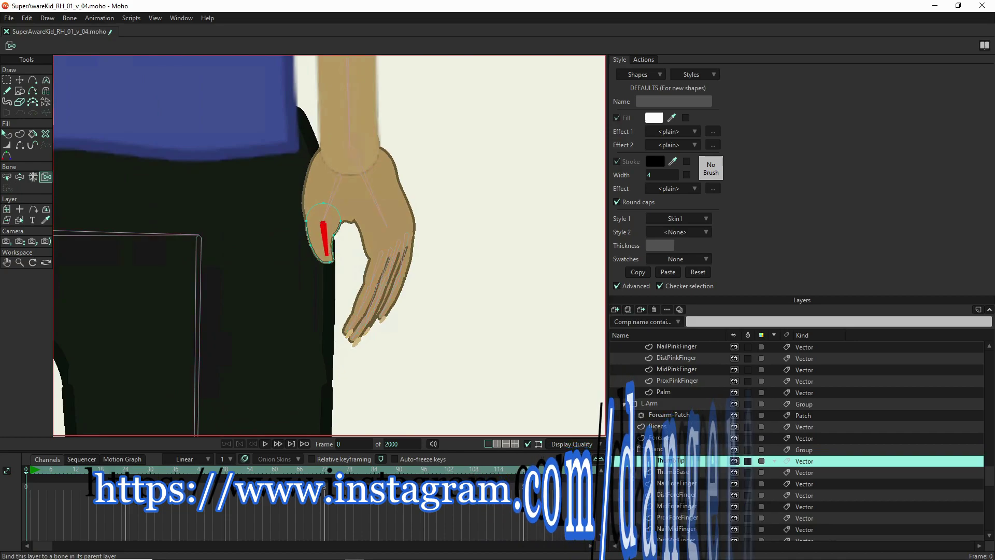
pyautogui.click(671, 472)
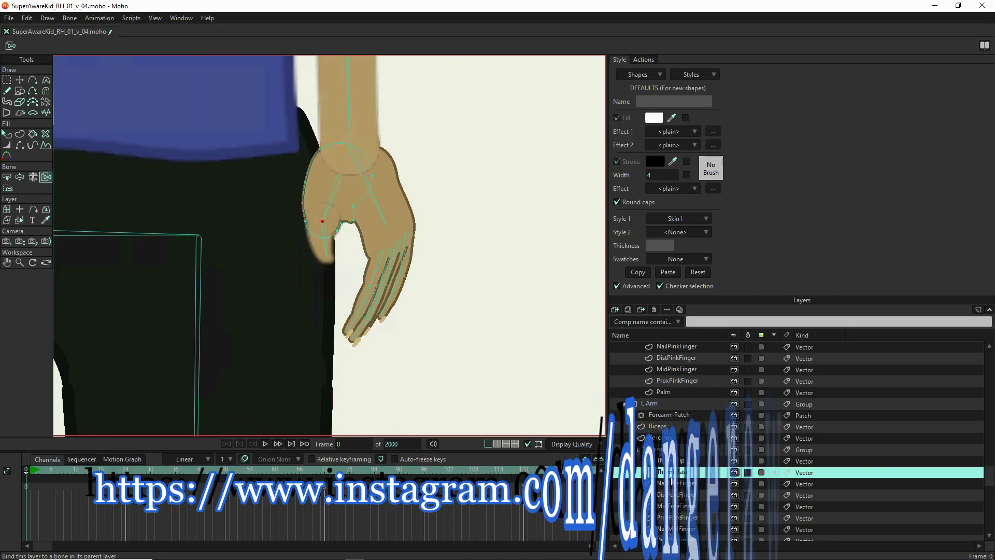
pyautogui.click(331, 200)
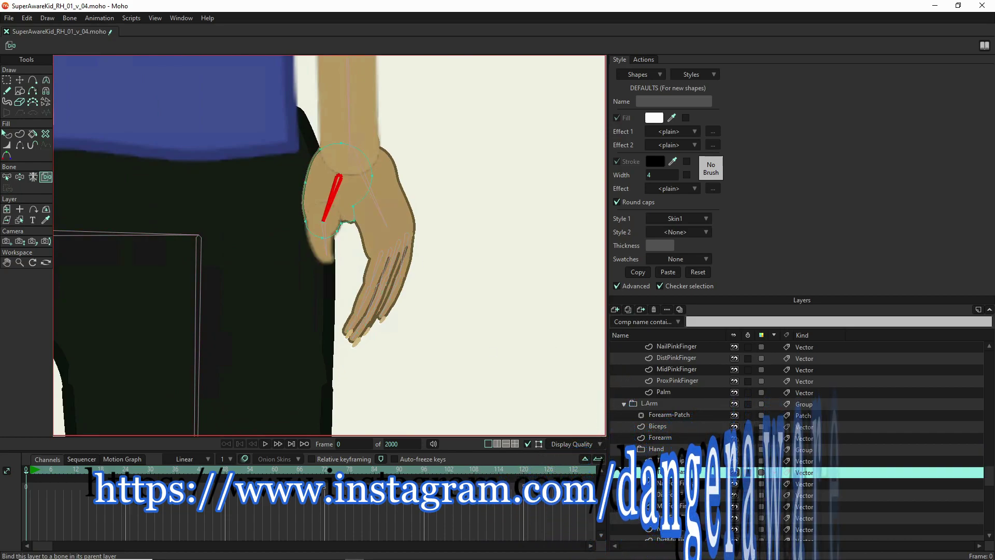
# Bind the left hand's NailForeFinger and DistForeFinger layers to the forefinger's tip bone, MidForeFinger to its middle bone, and ProxForeFinger to its base bone.
pyautogui.click(672, 484)
pyautogui.click(346, 332)
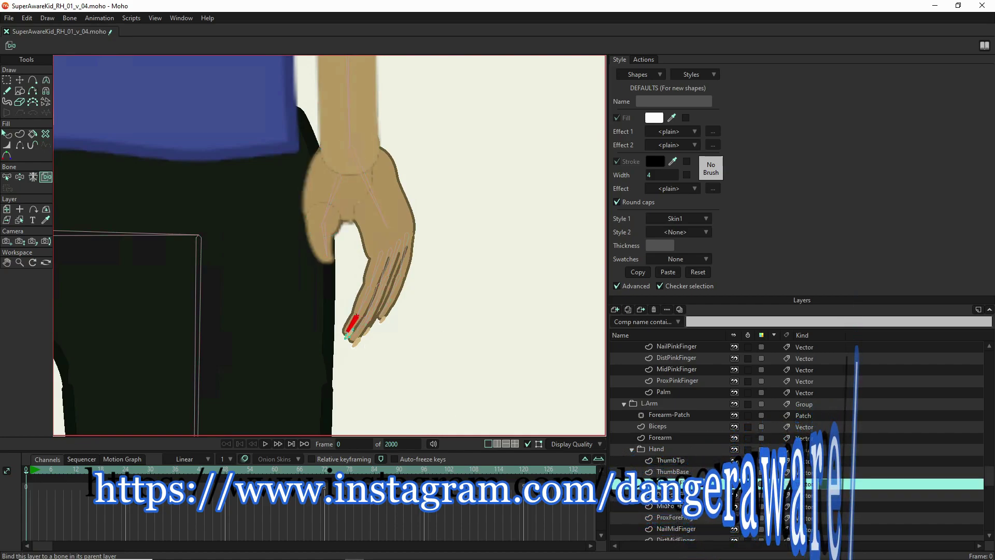
pyautogui.click(668, 497)
pyautogui.click(354, 318)
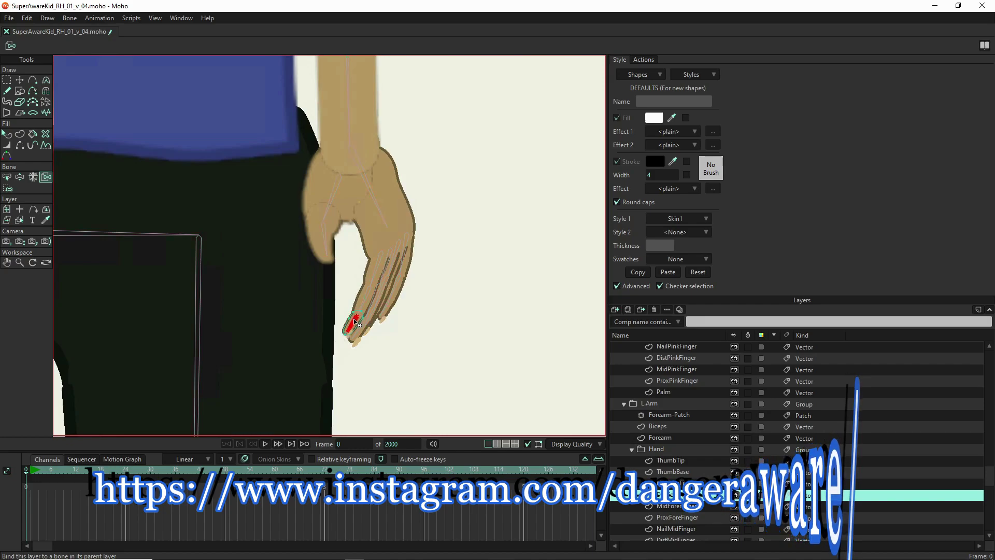
pyautogui.click(694, 508)
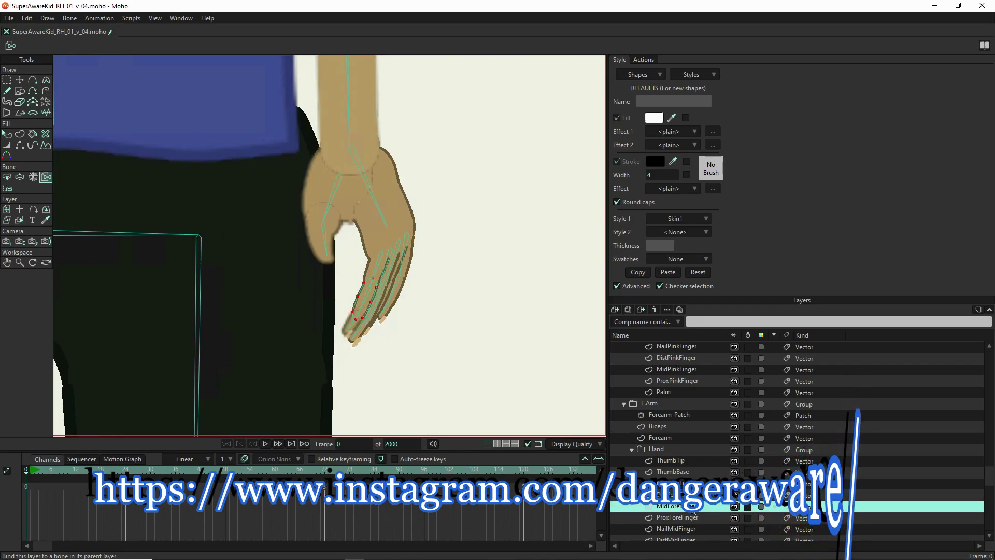
pyautogui.click(365, 298)
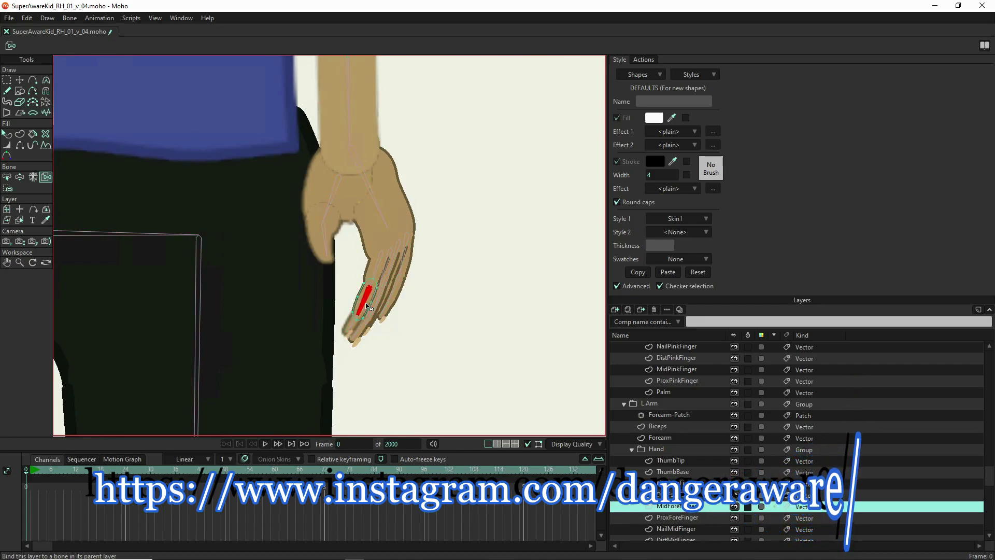
pyautogui.click(581, 518)
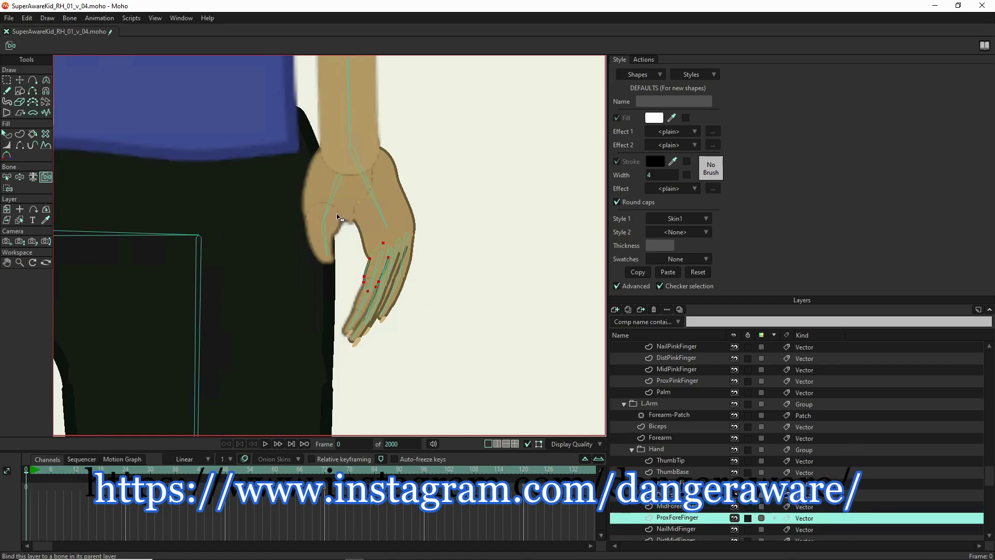
pyautogui.click(376, 268)
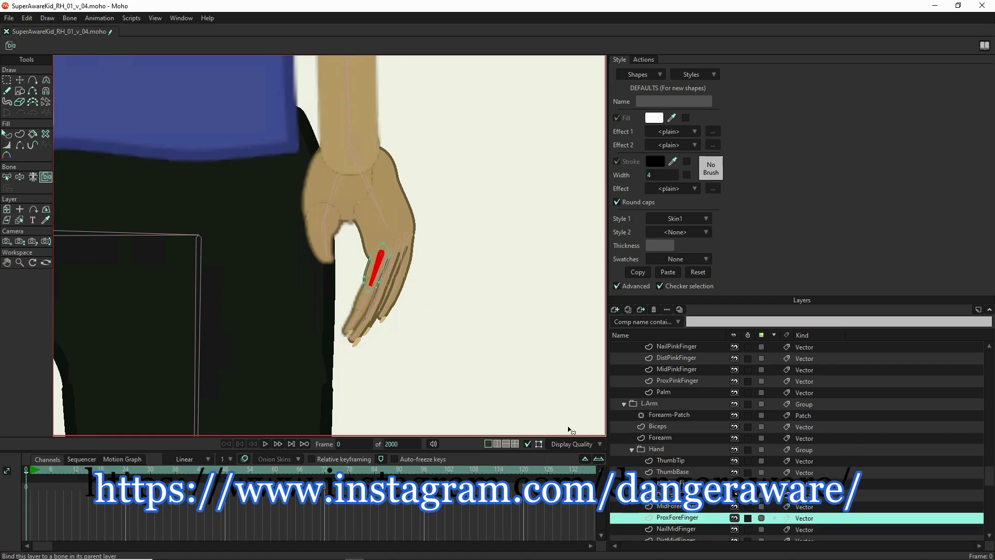
# Bind the left hand's NailMidFinger and DistMidFinger layers to the middle finger's tip bone, MidMidFinger to its middle bone, and ProxMidFinger to its base bone.
pyautogui.scroll(-4, 438, 236)
pyautogui.scroll(5, 348, 243)
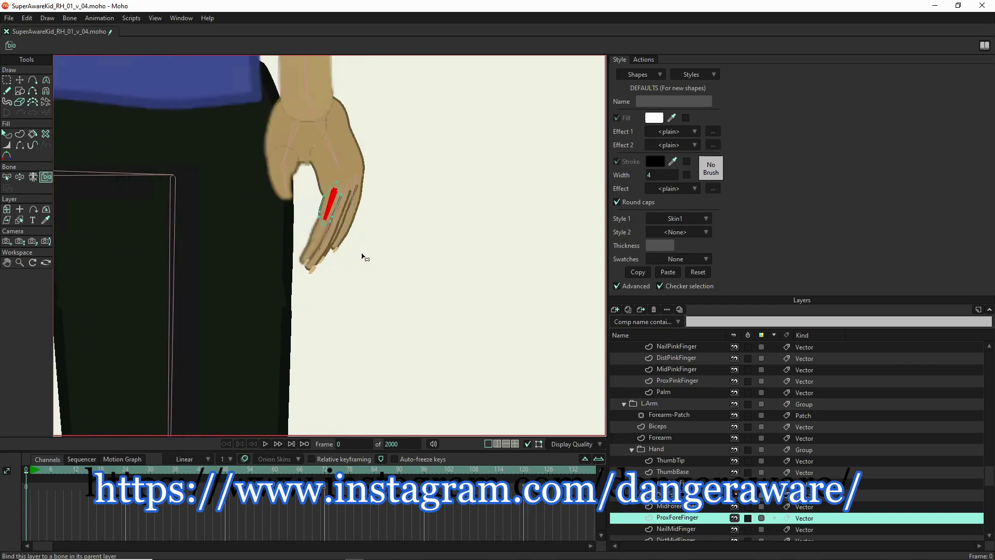
pyautogui.scroll(-4, 693, 461)
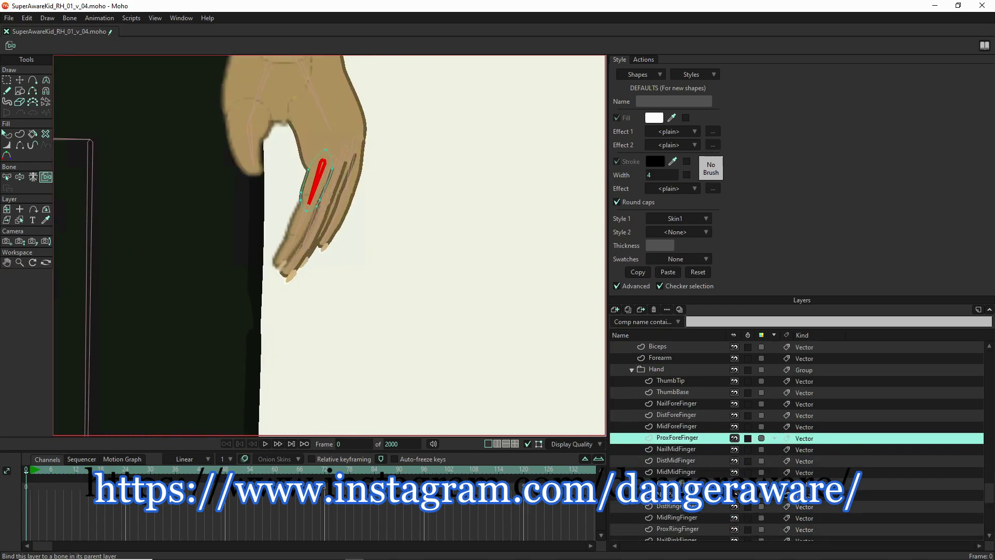
pyautogui.click(673, 416)
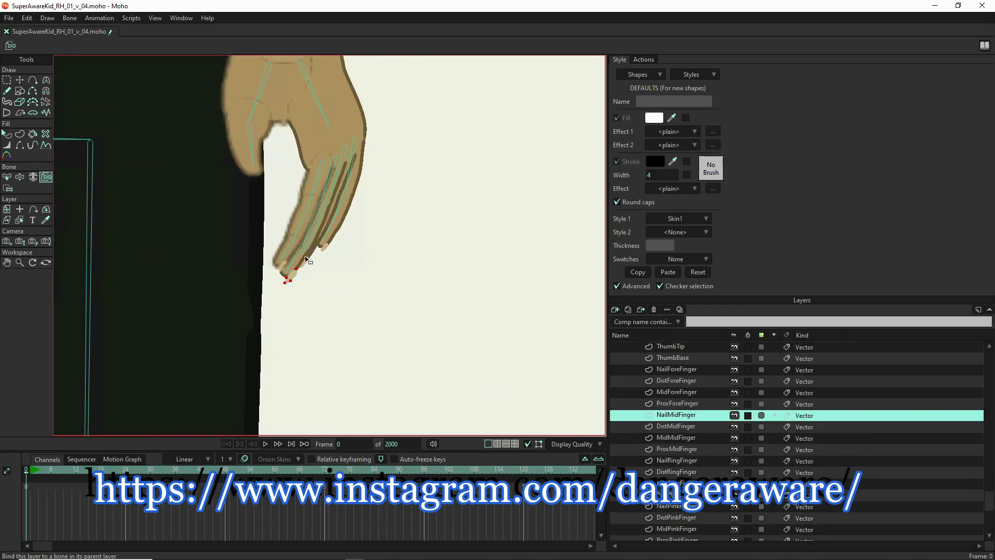
pyautogui.click(293, 273)
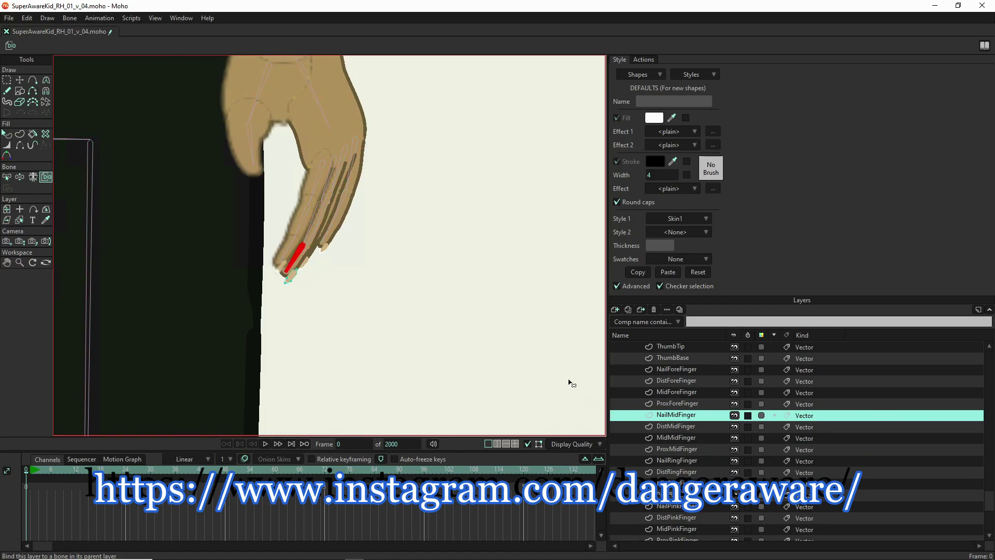
pyautogui.click(674, 427)
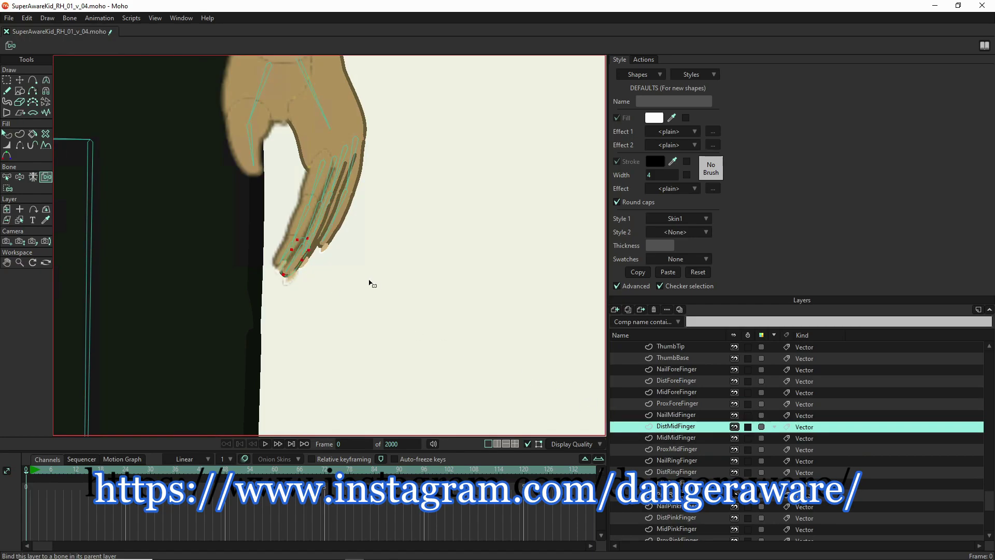
pyautogui.click(295, 259)
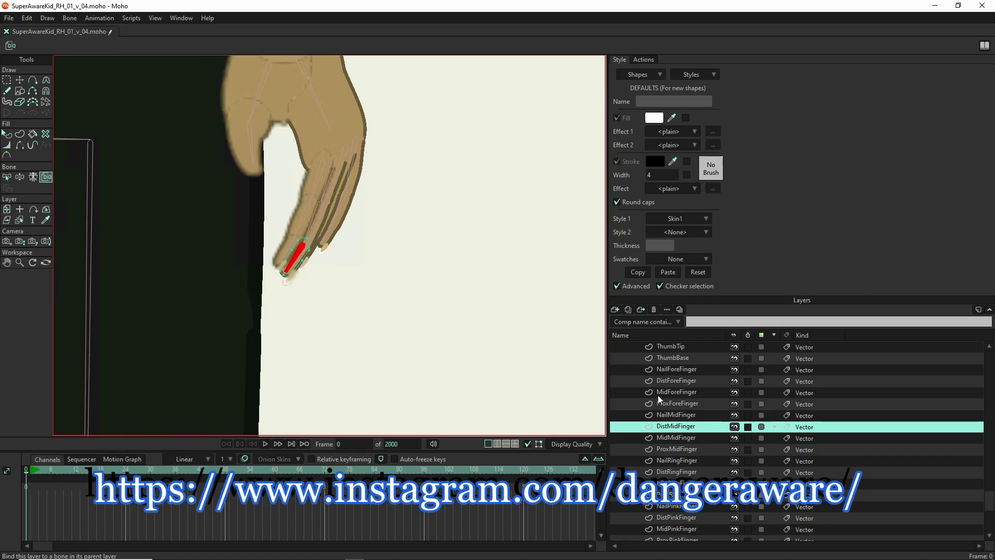
pyautogui.click(675, 438)
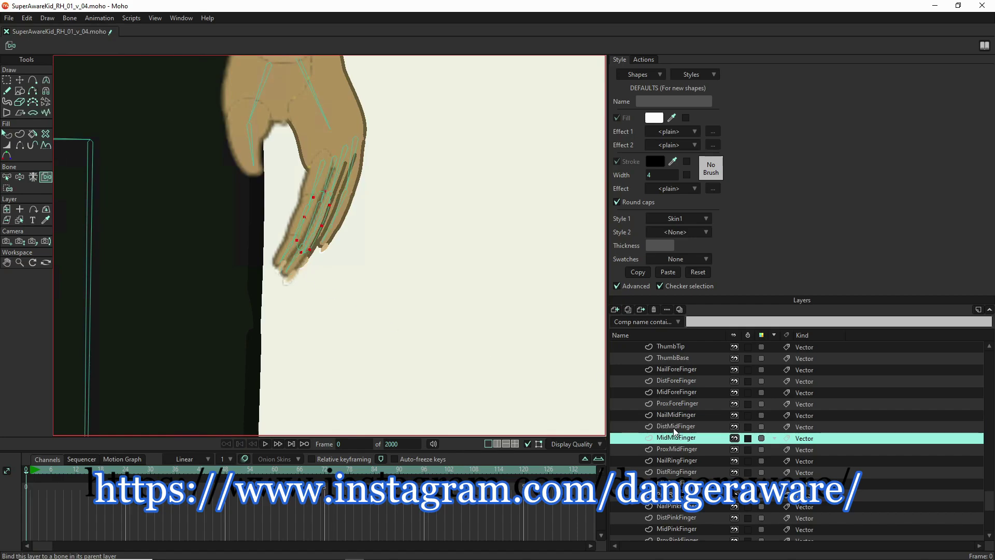
pyautogui.click(313, 227)
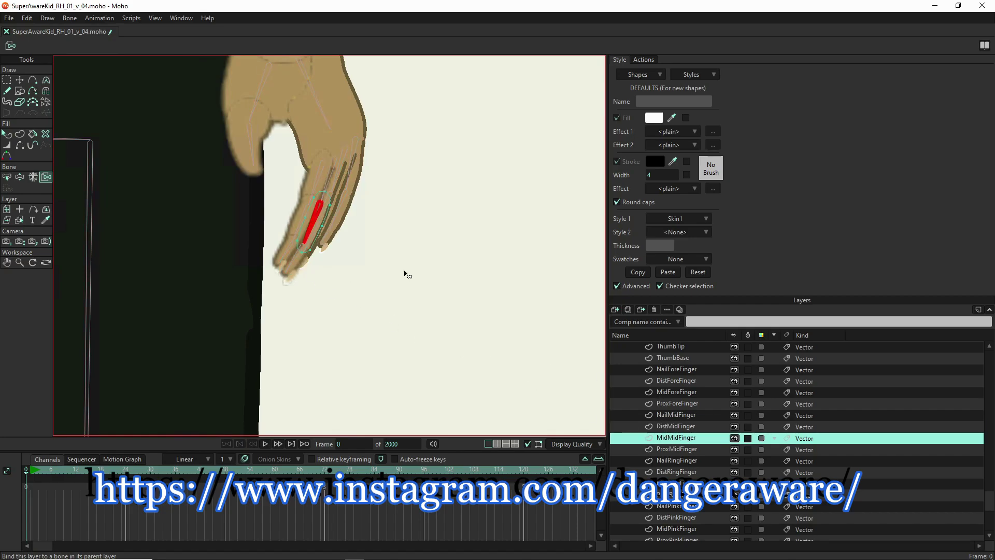
pyautogui.click(682, 451)
pyautogui.click(332, 186)
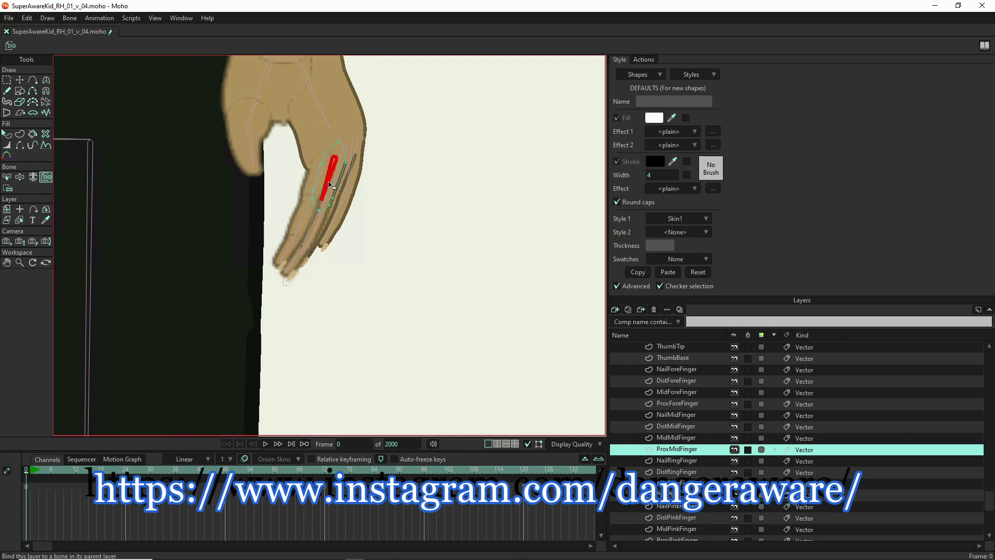
# Bind the left hand's NailRingFinger layer to the ring finger's tip bone, DistRingFinger and MidRingFinger to its middle bone, and ProxRingFinger to its base bone.
pyautogui.click(684, 461)
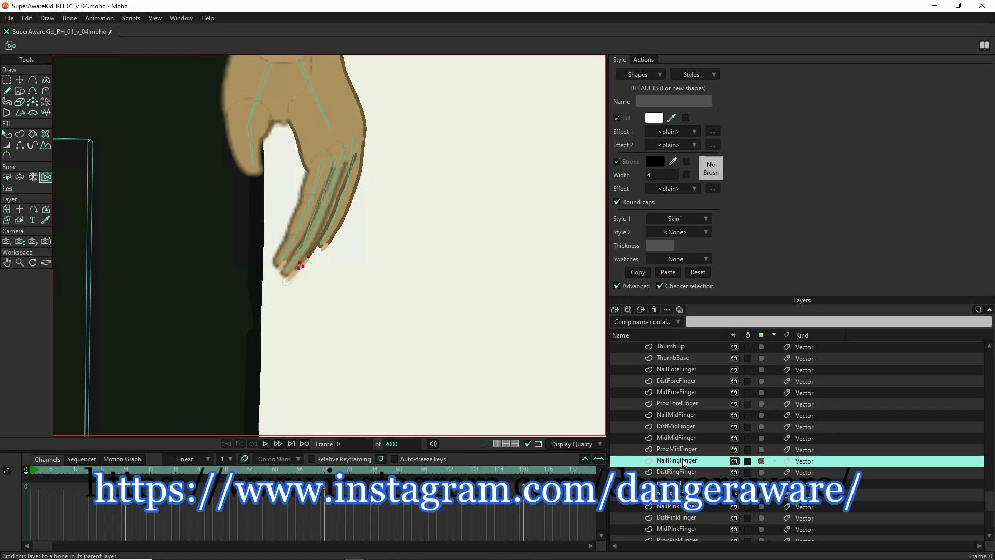
pyautogui.click(309, 248)
pyautogui.click(696, 472)
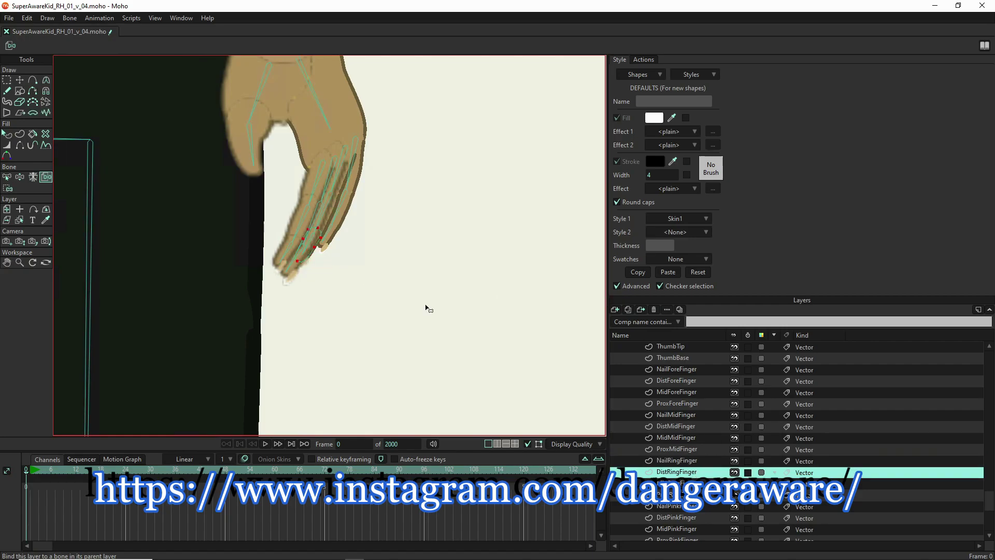
pyautogui.click(323, 221)
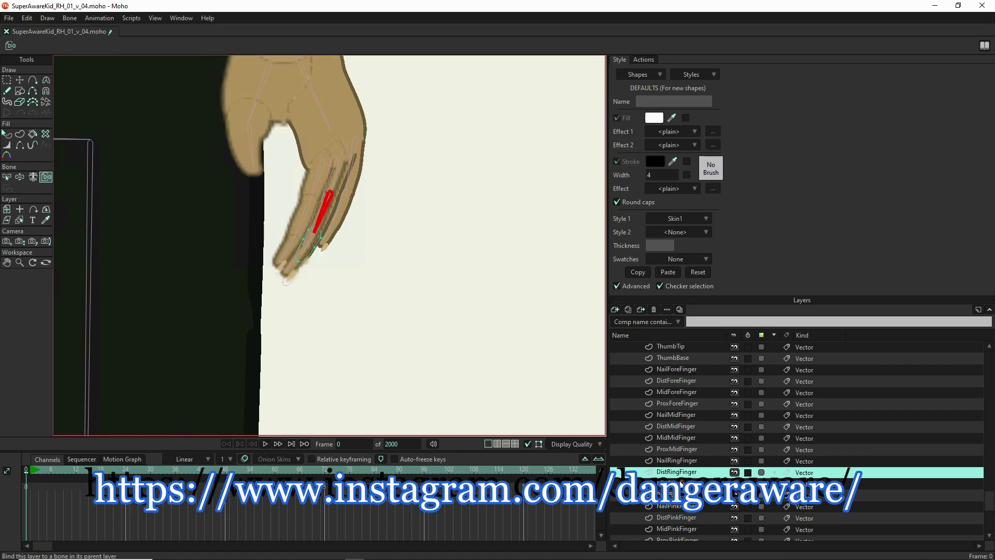
pyautogui.click(681, 483)
pyautogui.click(341, 177)
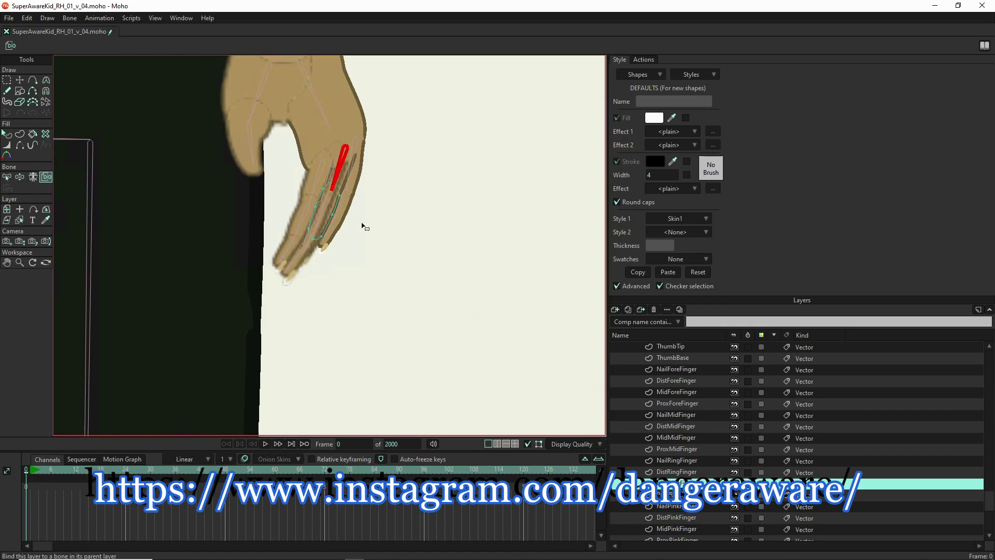
pyautogui.click(328, 210)
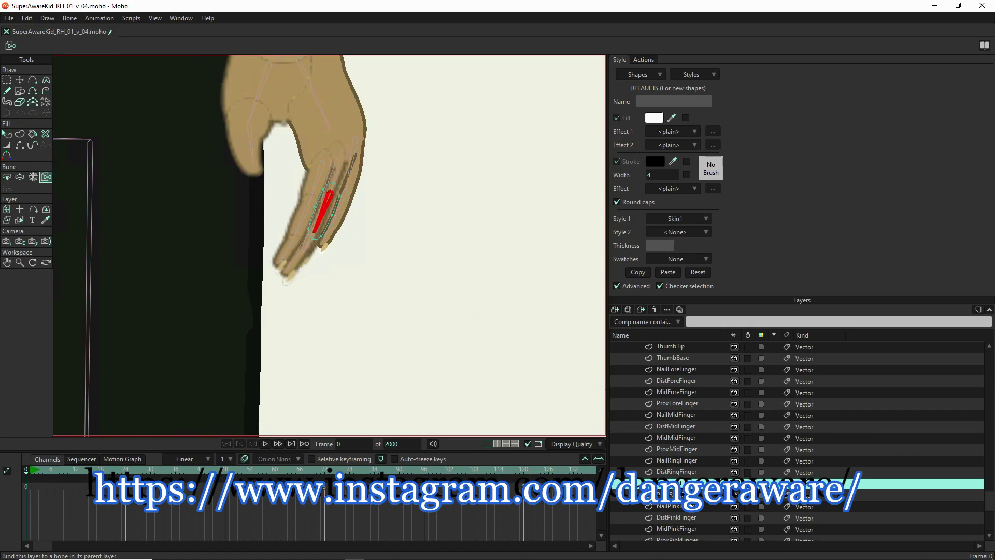
pyautogui.click(682, 495)
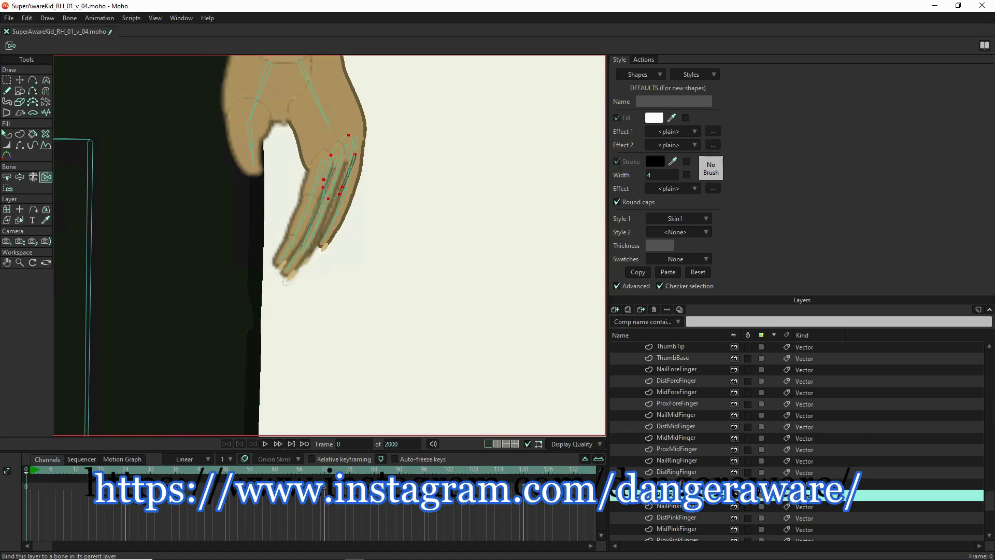
pyautogui.click(336, 183)
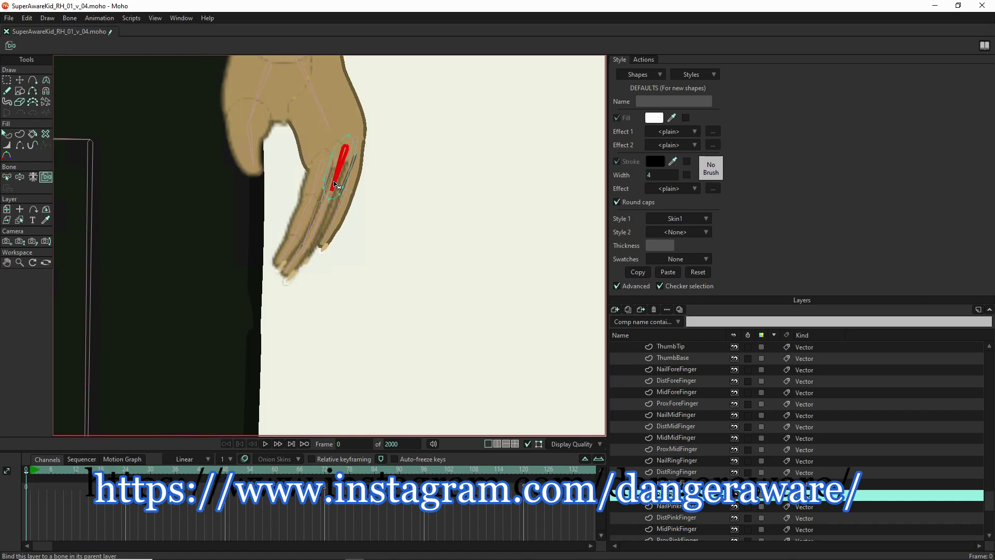
# Bind the left hand's NailPinkFinger and DistPinkFinger layers to the pinky's tip bone, and MidPinkFinger to its middle bone.
pyautogui.click(692, 506)
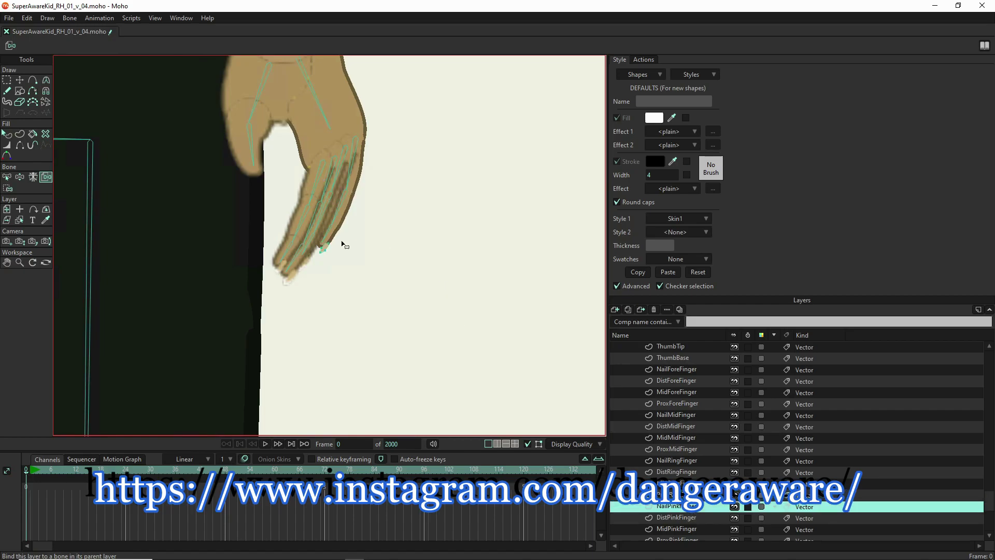
pyautogui.click(674, 519)
pyautogui.click(332, 234)
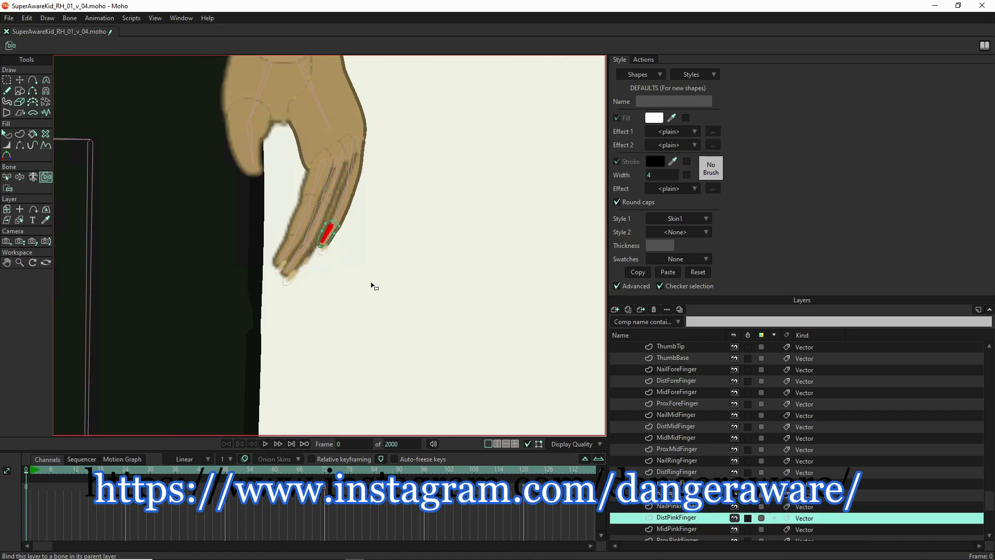
pyautogui.click(676, 531)
pyautogui.click(344, 213)
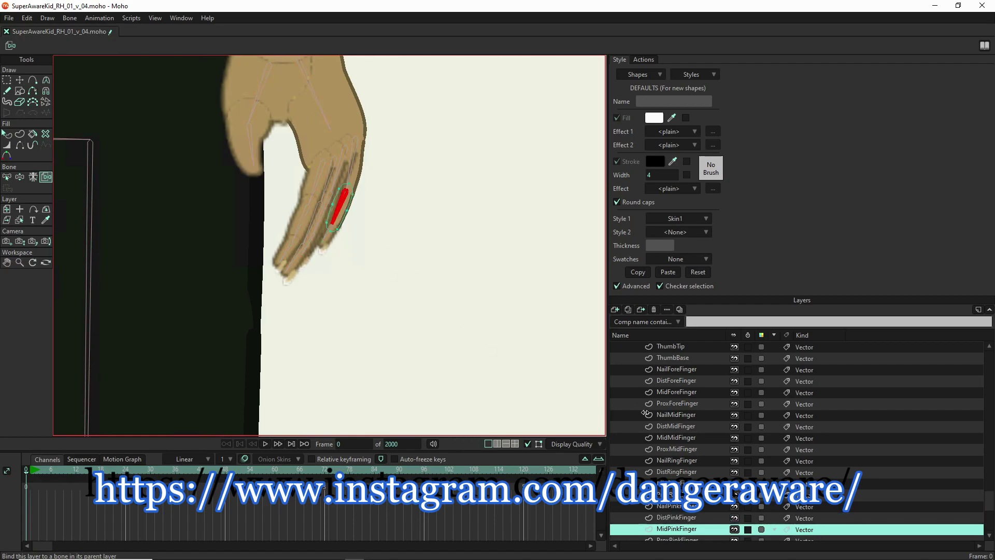
# Bind the left hand's ProxPinkFinger layer to the pinky's base bone and the Palm layer to the palm bone.
pyautogui.click(677, 495)
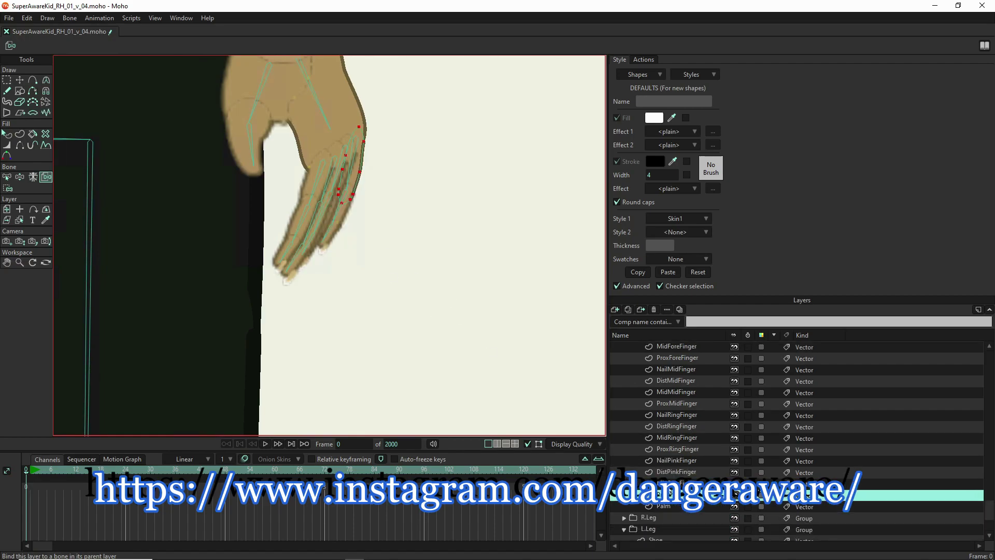
pyautogui.click(345, 170)
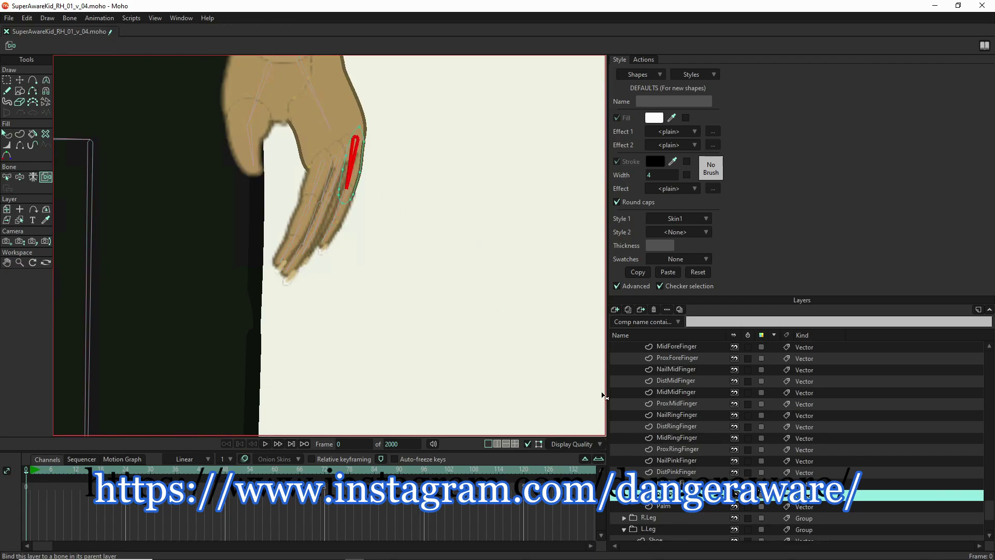
pyautogui.click(681, 508)
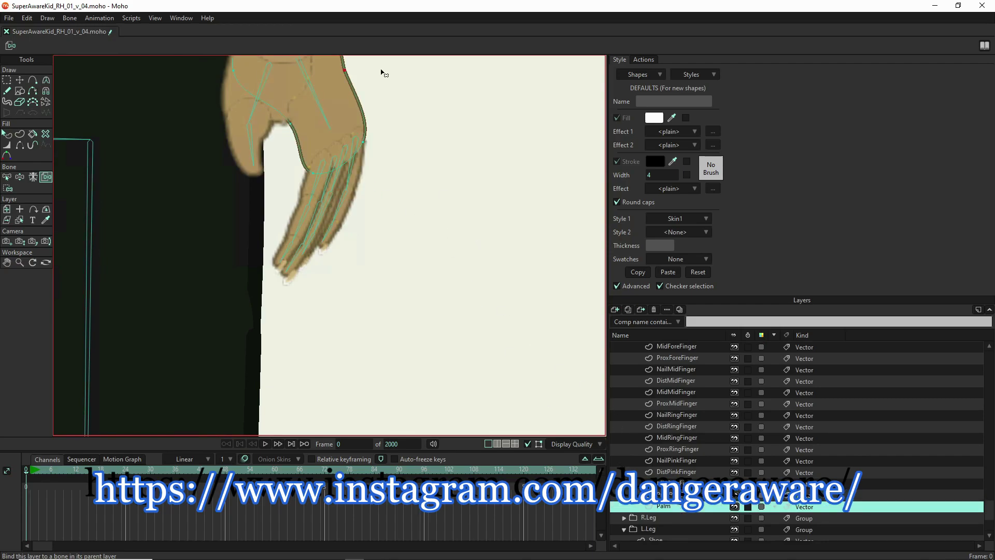
pyautogui.click(322, 101)
pyautogui.scroll(-3, 306, 120)
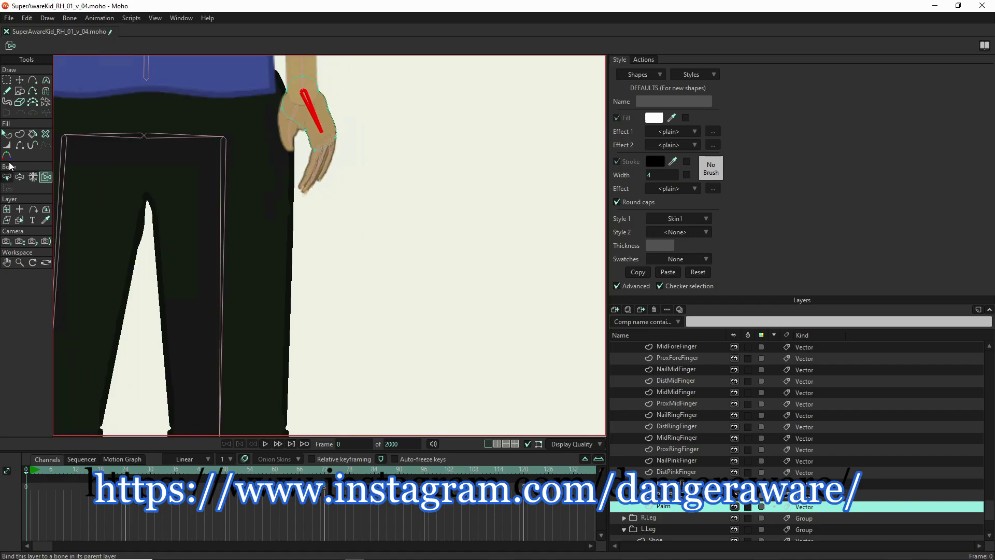
# Test the left arm, hand and finger bindings by posing their bones with Manipulate Bones.
pyautogui.click(20, 177)
pyautogui.scroll(3, 518, 222)
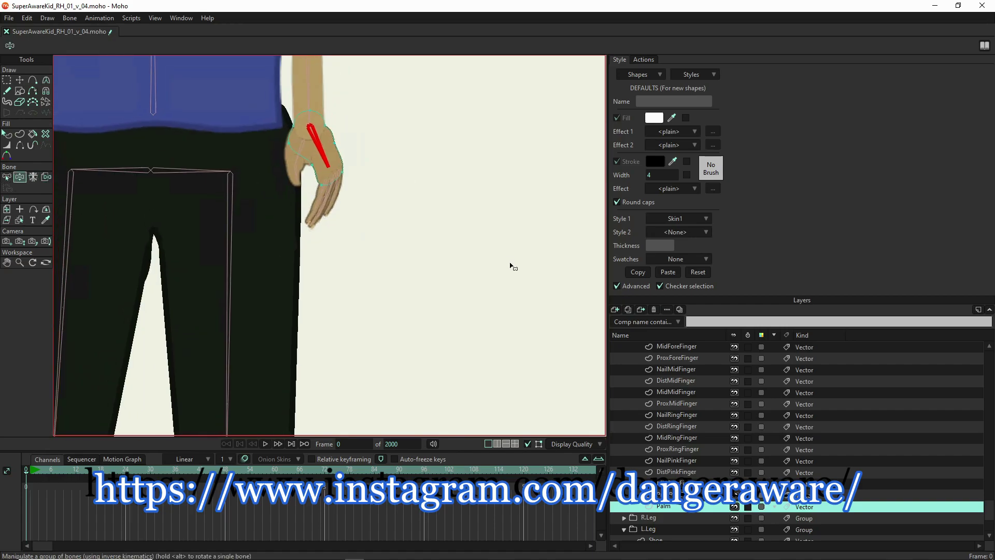
pyautogui.moveTo(372, 204); pyautogui.dragTo(478, 222)
pyautogui.moveTo(421, 173); pyautogui.dragTo(366, 180)
pyautogui.moveTo(438, 226); pyautogui.dragTo(384, 165)
pyautogui.moveTo(413, 237); pyautogui.dragTo(455, 261)
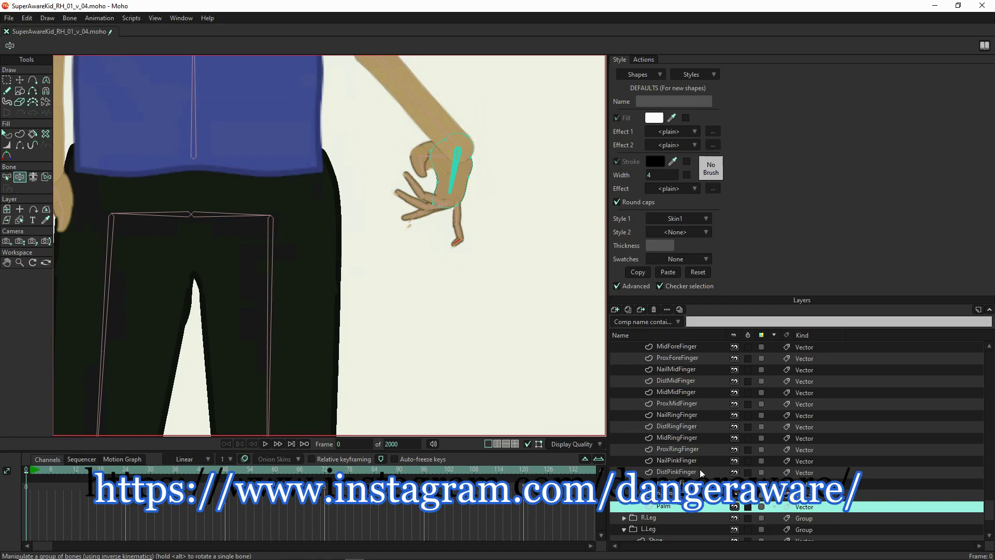
# Rebind the left hand's DistRingFinger layer to the ring finger's tip bone.
pyautogui.click(702, 446)
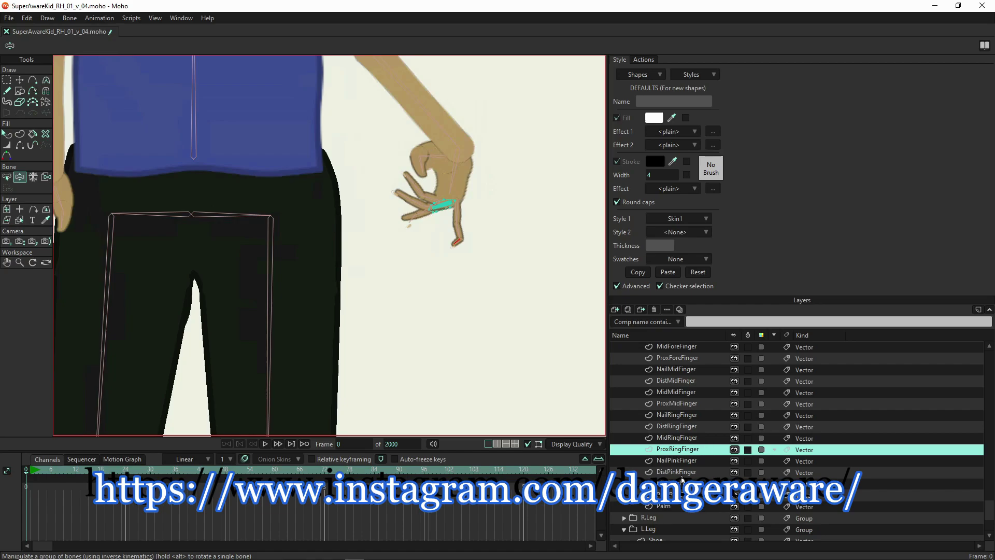
pyautogui.click(677, 426)
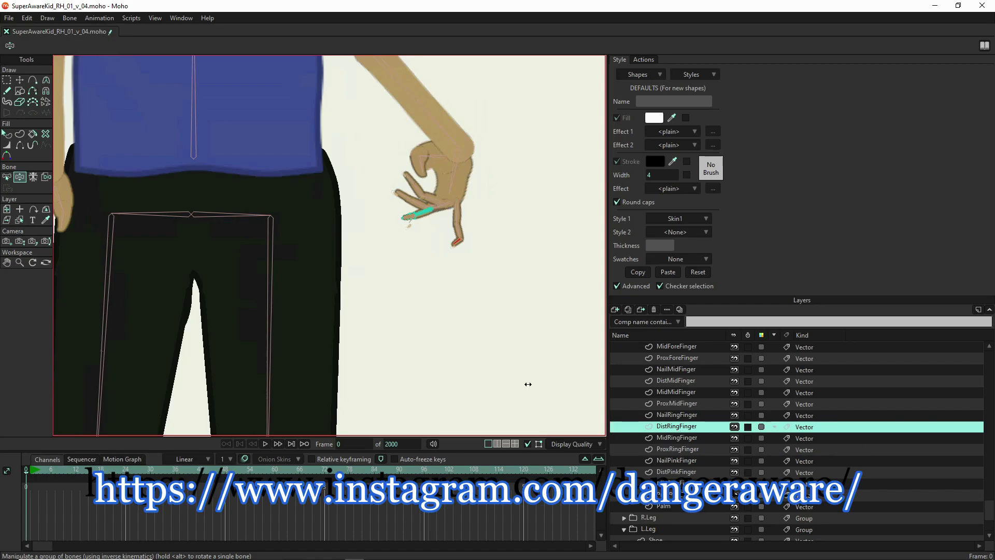
pyautogui.click(46, 177)
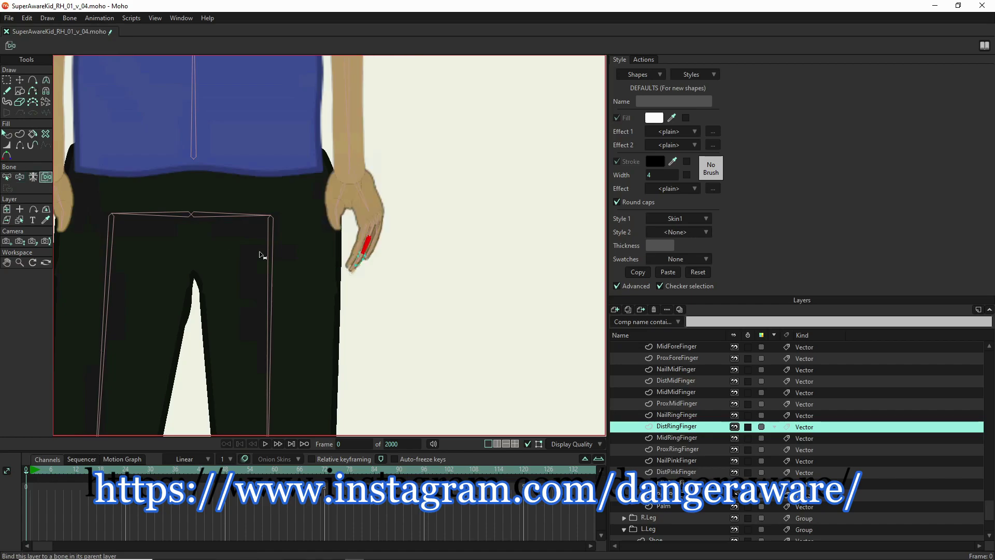
pyautogui.click(361, 262)
# Test the corrected left finger bindings by bending the finger bones with Manipulate Bones.
pyautogui.click(20, 177)
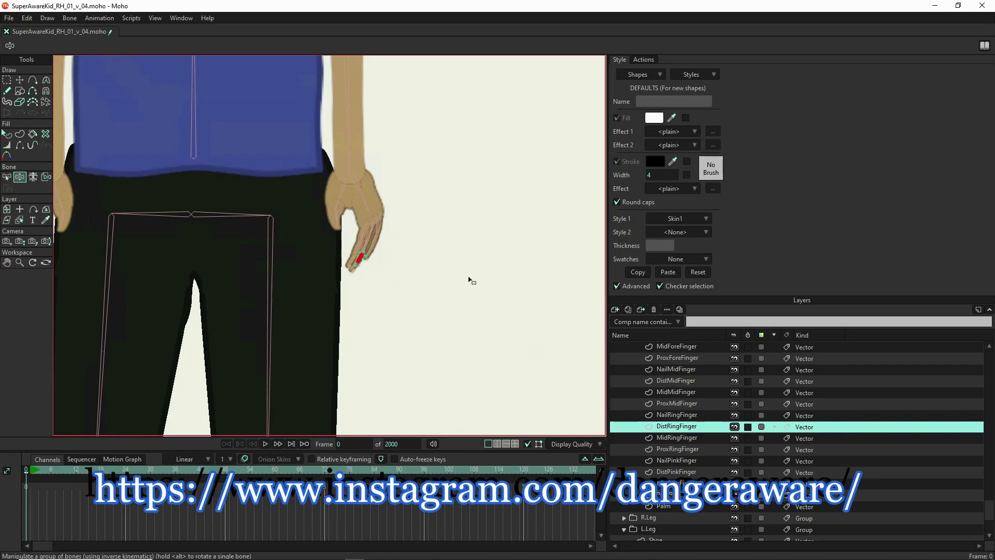
pyautogui.moveTo(371, 249); pyautogui.dragTo(334, 249)
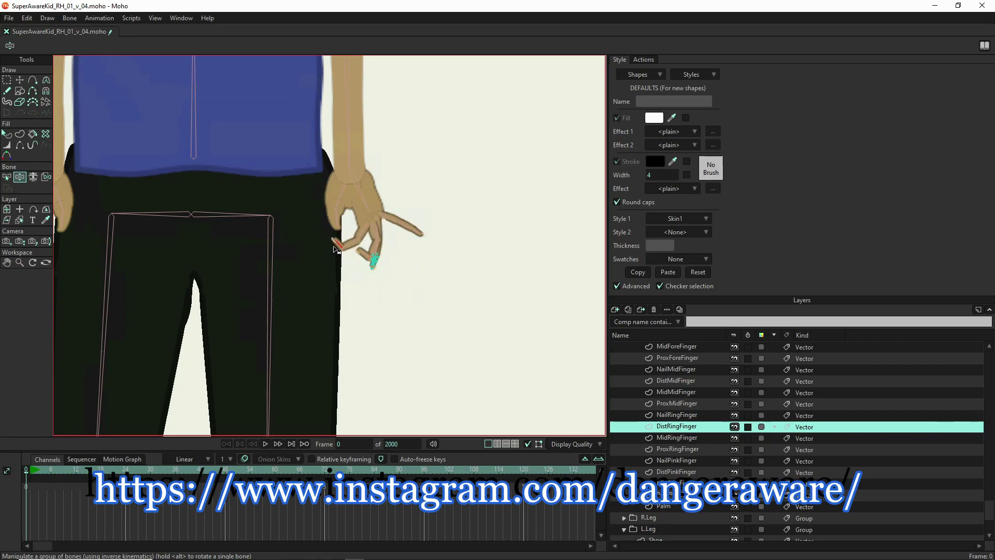
pyautogui.moveTo(413, 224); pyautogui.dragTo(388, 263)
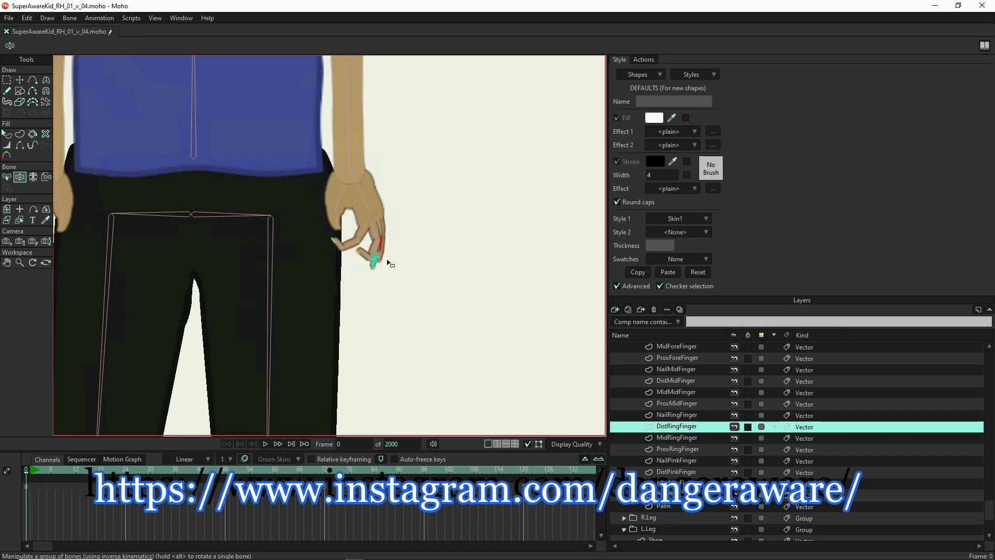
pyautogui.scroll(5, 388, 262)
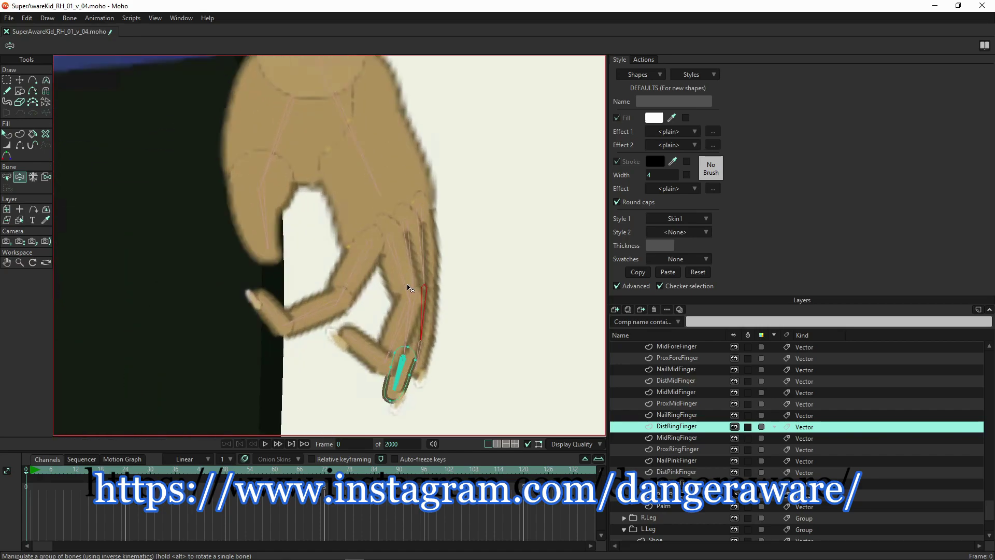
pyautogui.moveTo(363, 265)
pyautogui.mouseDown()
pyautogui.moveTo(389, 283)
pyautogui.moveTo(359, 277)
pyautogui.moveTo(405, 283)
pyautogui.moveTo(375, 291)
pyautogui.moveTo(355, 270)
pyautogui.mouseUp()
pyautogui.scroll(-3, 367, 269)
pyautogui.scroll(-2, 366, 268)
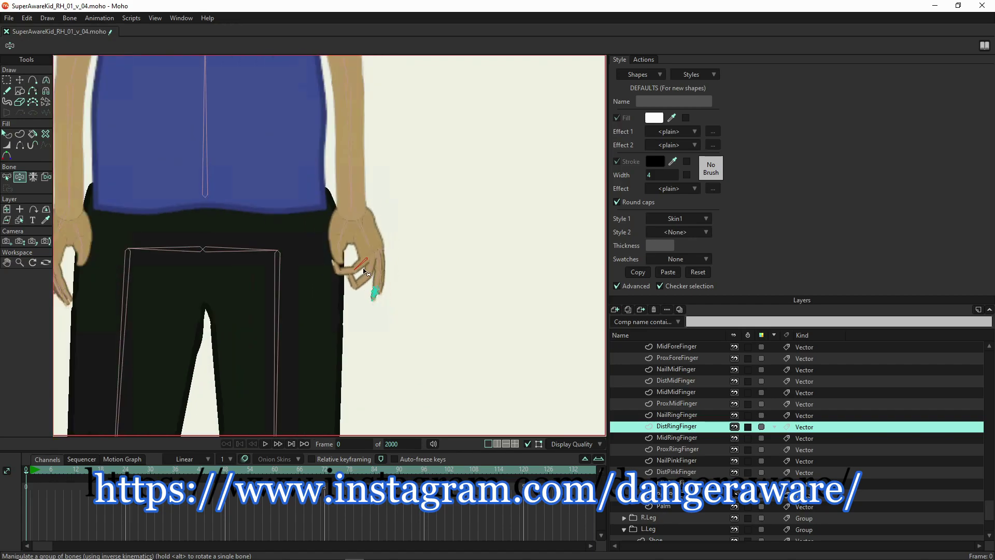
pyautogui.scroll(-3, 372, 270)
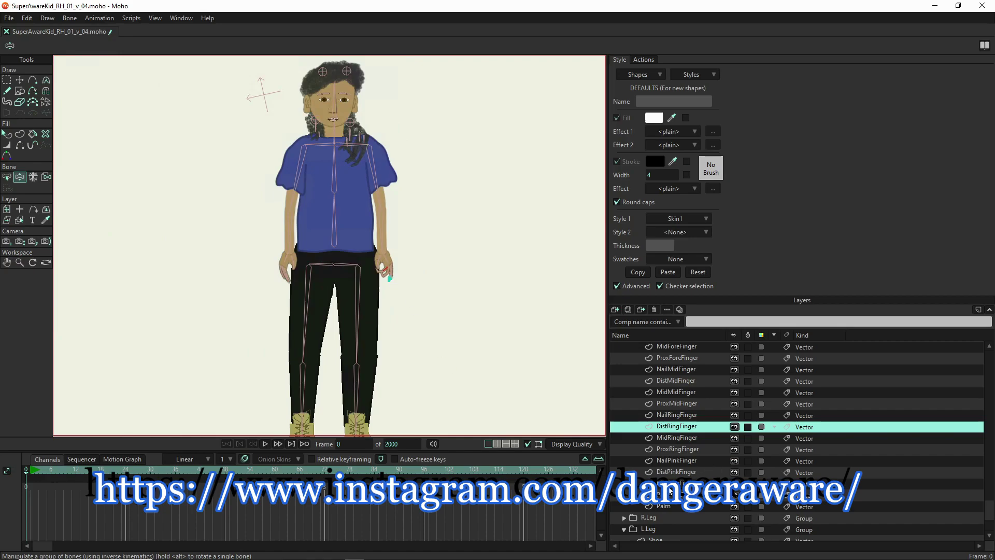
# Expand the R.Leg group and bind its Shoe layer to the right foot bone.
pyautogui.click(624, 518)
pyautogui.scroll(-3, 662, 368)
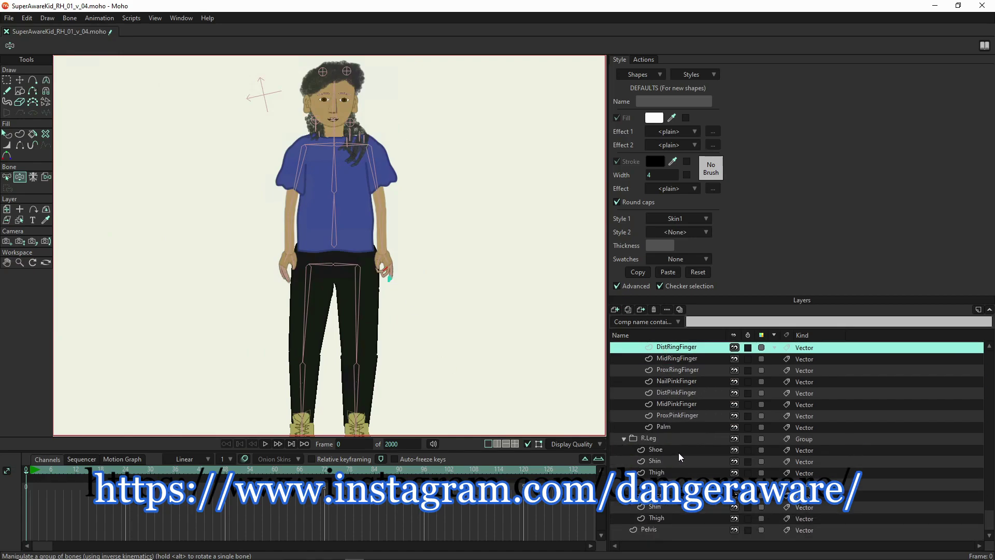
pyautogui.click(679, 451)
pyautogui.scroll(-3, 343, 358)
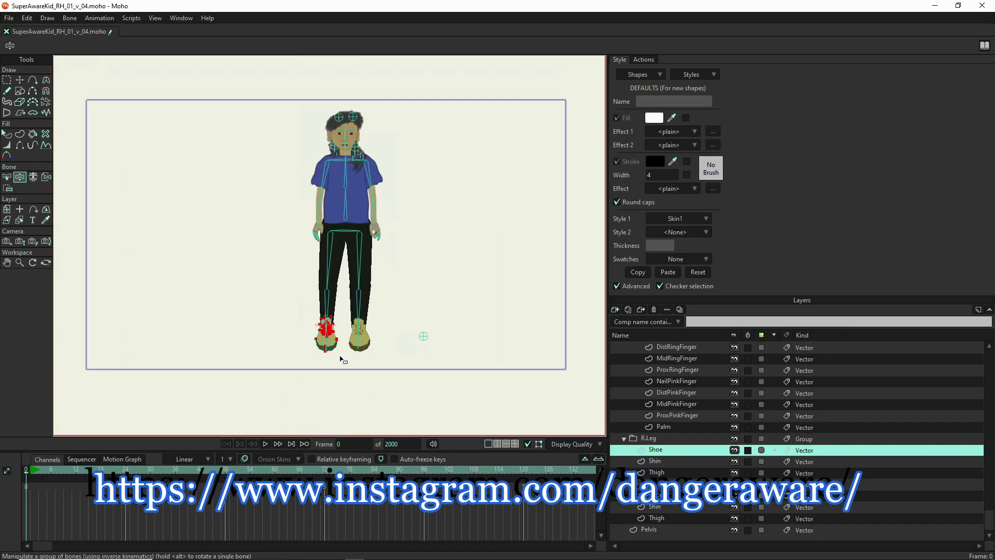
pyautogui.scroll(3, 341, 359)
pyautogui.click(46, 178)
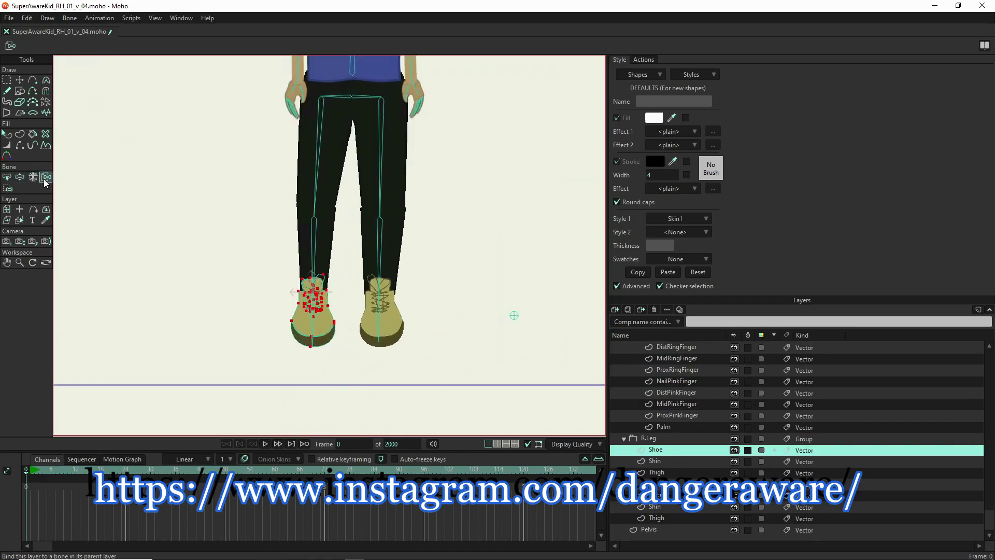
pyautogui.click(322, 332)
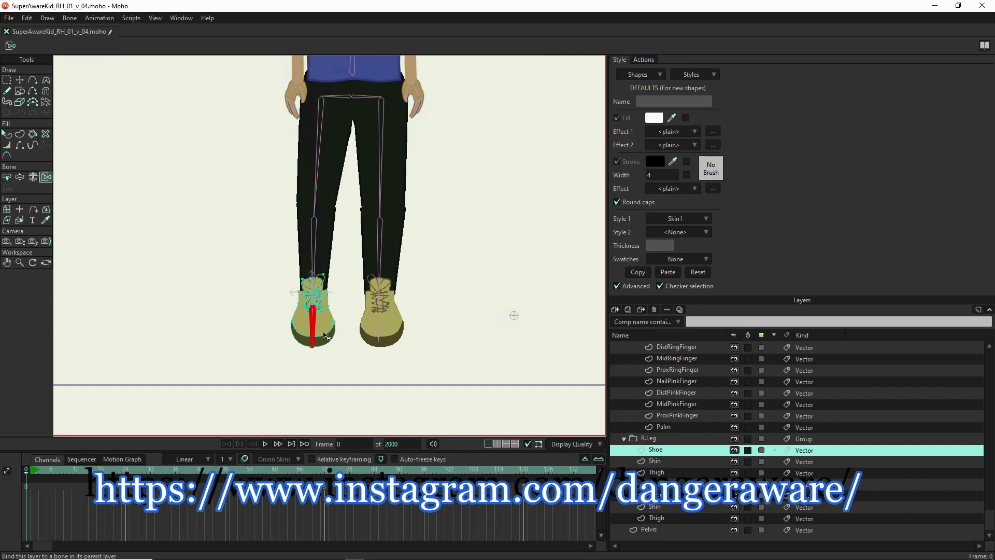
# Bind the right leg's Shin layer to the shin bone and its Thigh layer to the thigh bone.
pyautogui.click(674, 460)
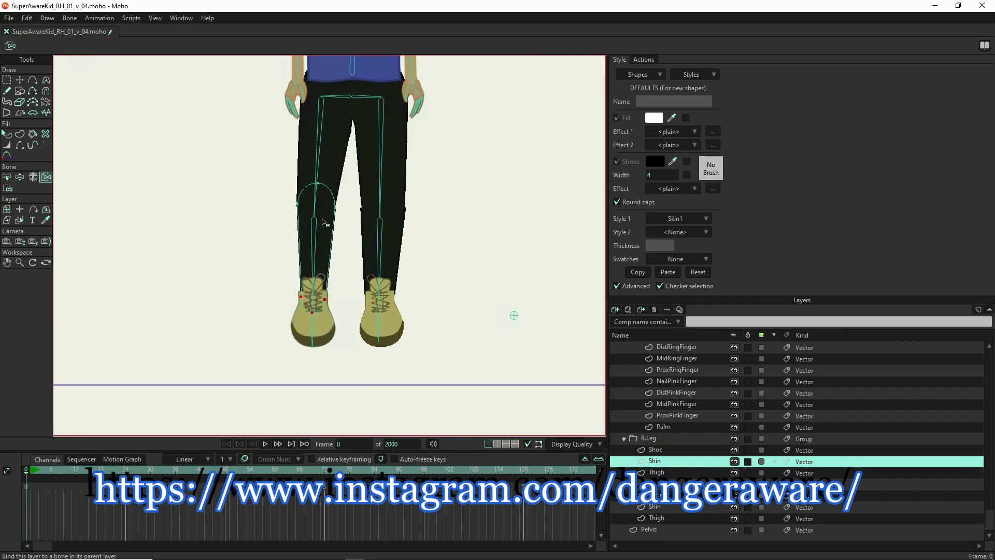
pyautogui.click(318, 255)
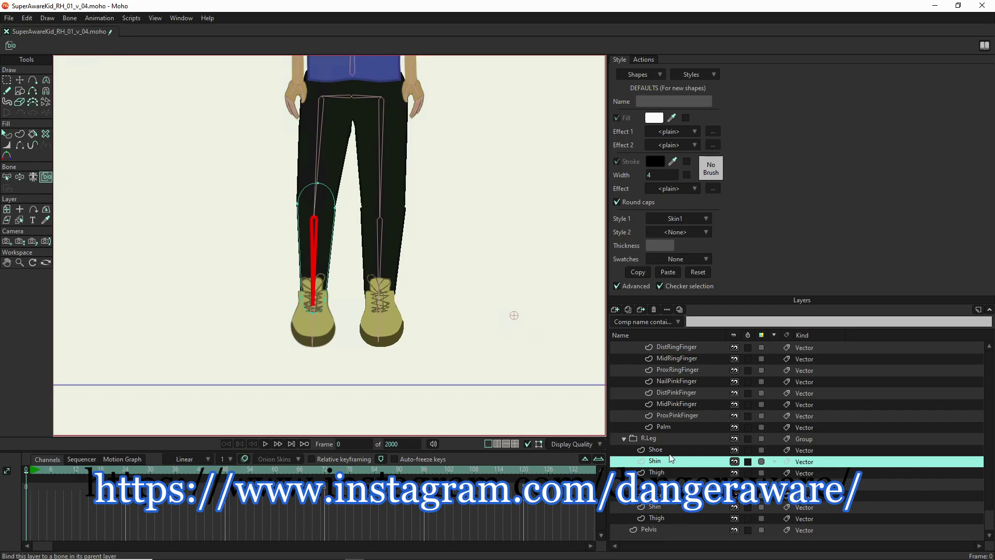
pyautogui.click(670, 471)
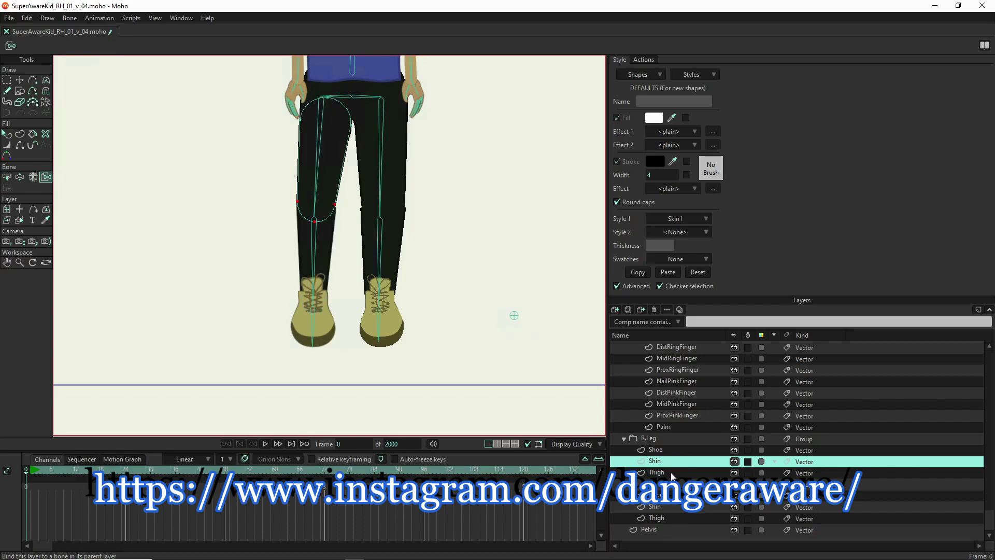
pyautogui.click(320, 147)
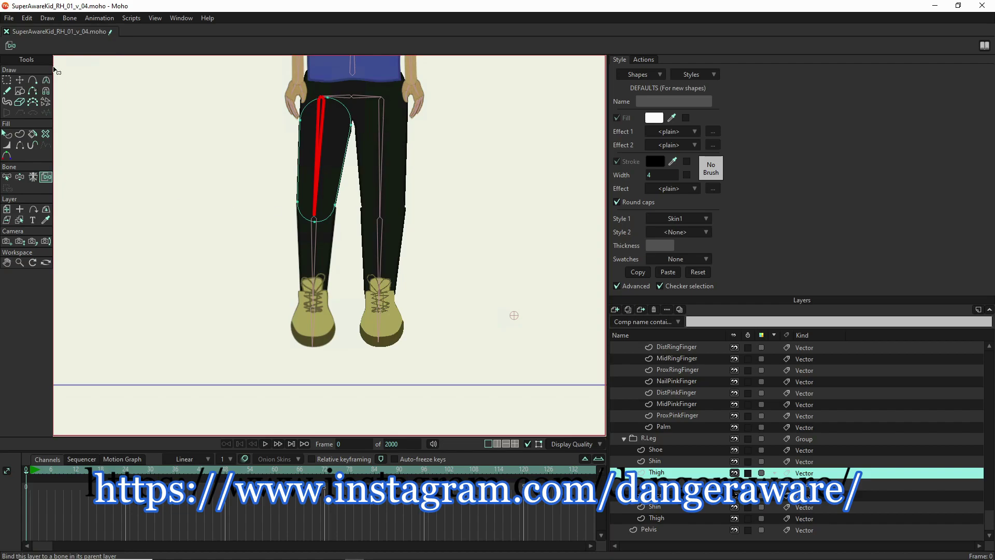
# Bind the left leg's Shin layer to the shin bone and its Shoe layer to the foot bone.
pyautogui.click(656, 506)
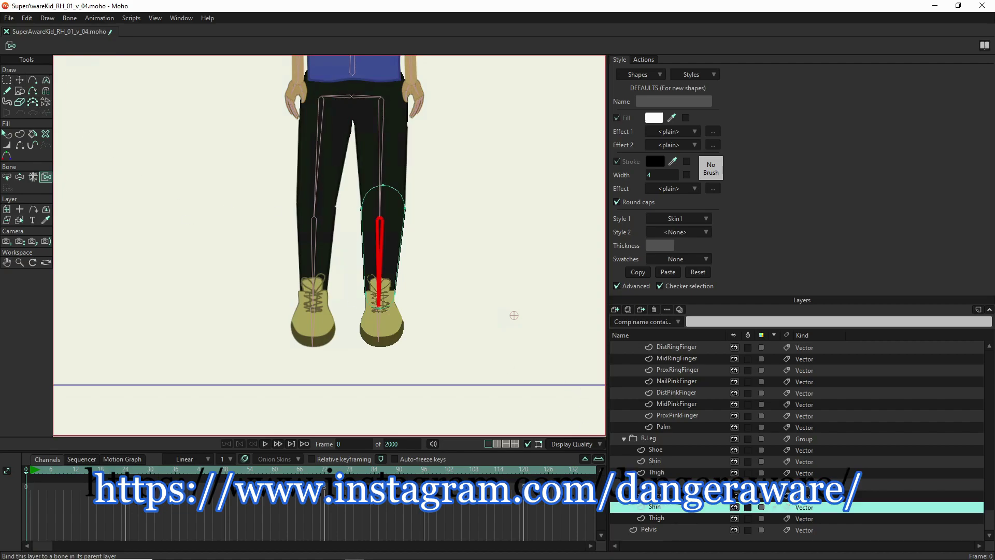
pyautogui.click(657, 495)
pyautogui.press('Return')
pyautogui.click(378, 328)
pyautogui.scroll(-2, 457, 334)
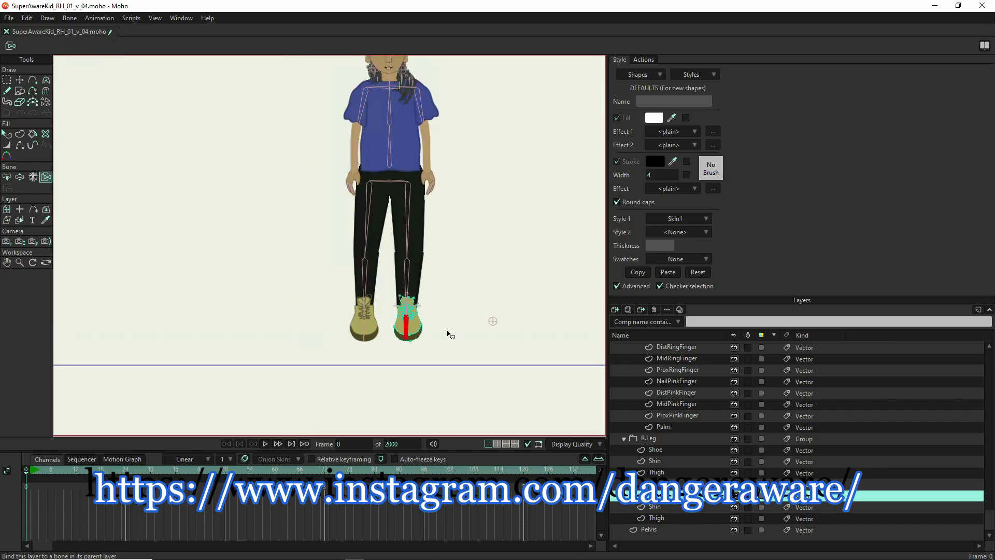
# Test both leg bindings by pulling the left foot outward and bending the right knee with Manipulate Bones.
pyautogui.click(19, 178)
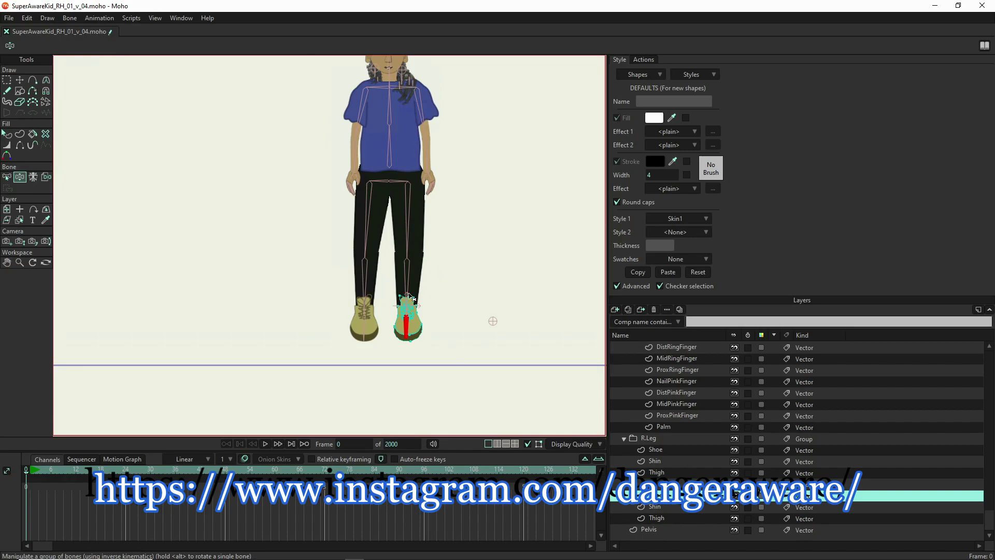
pyautogui.moveTo(411, 324); pyautogui.dragTo(515, 349)
pyautogui.moveTo(363, 282); pyautogui.dragTo(311, 298)
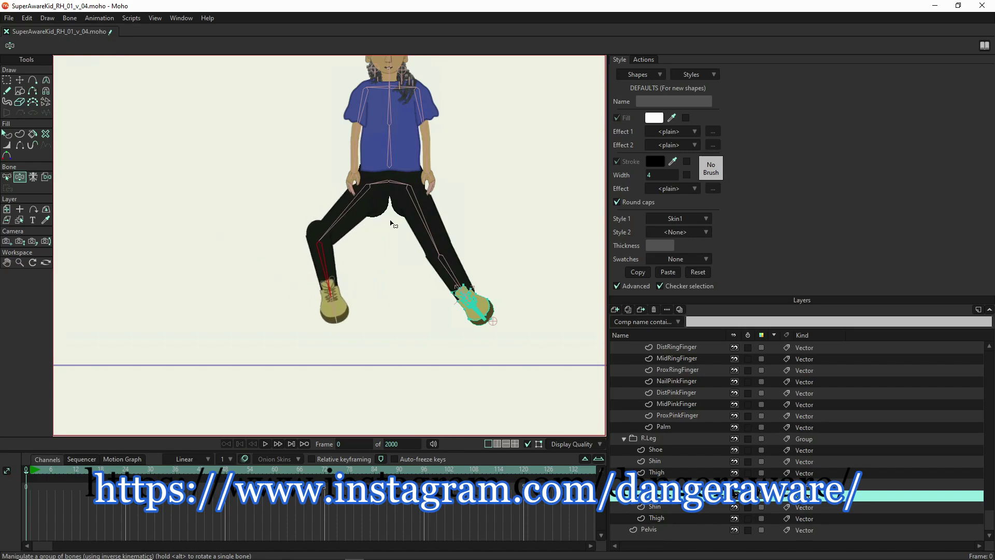
# Bind the points on the left half of the Pelvis layer to the left hip bone.
pyautogui.click(696, 530)
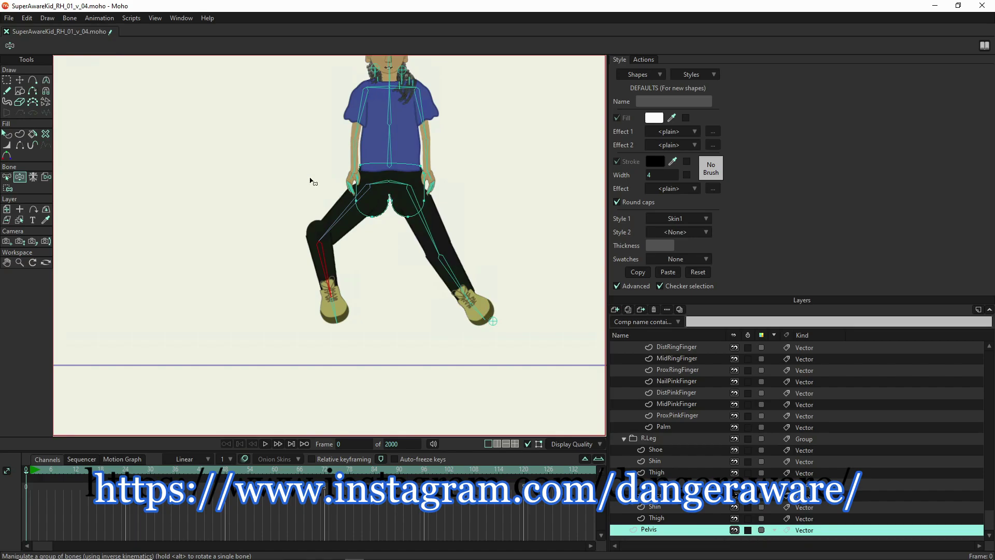
pyautogui.click(7, 188)
pyautogui.scroll(5, 405, 184)
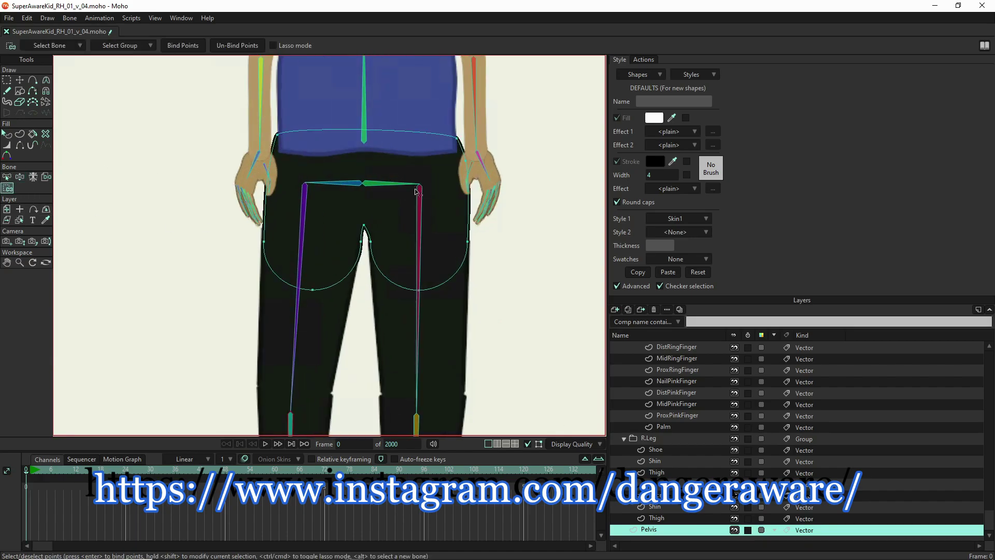
pyautogui.press('z')
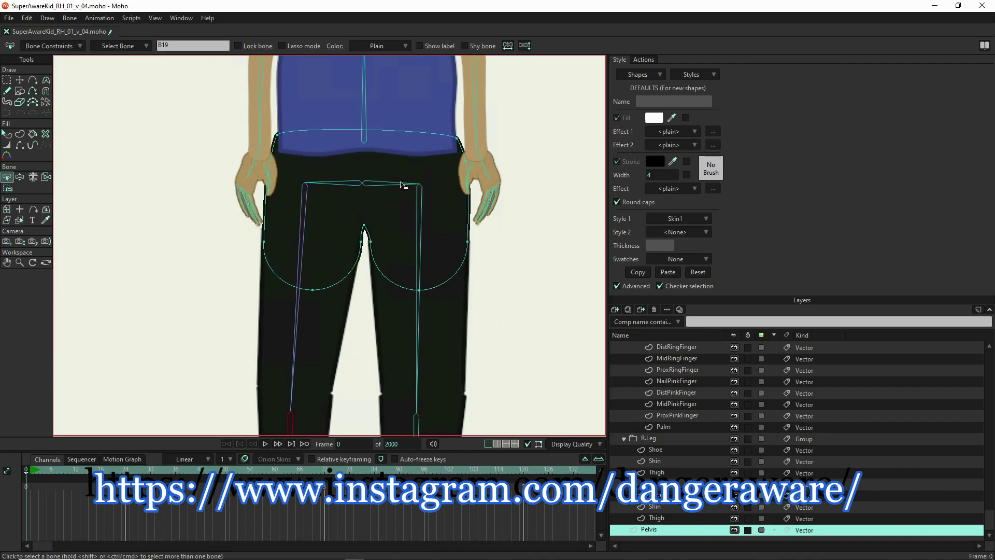
pyautogui.press('i')
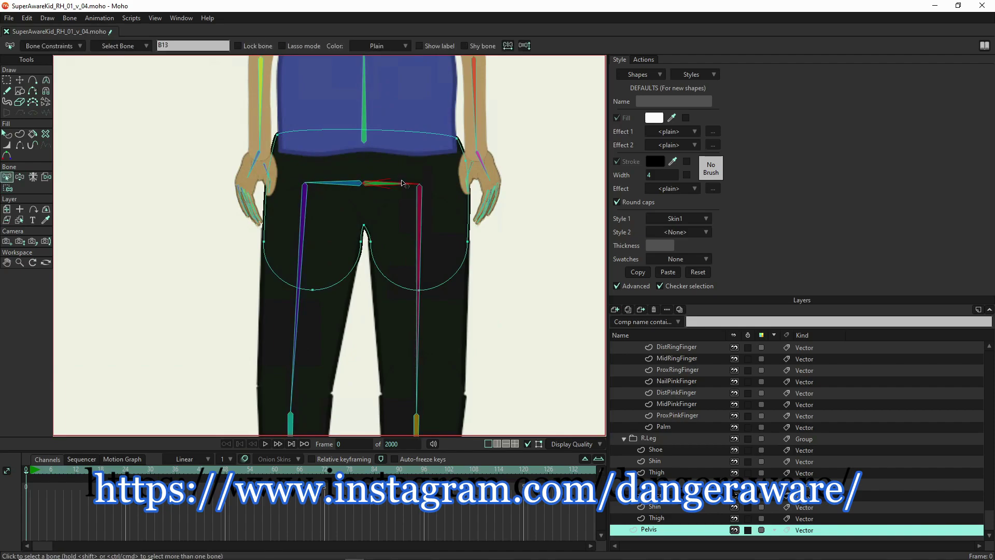
pyautogui.moveTo(529, 118); pyautogui.dragTo(367, 312)
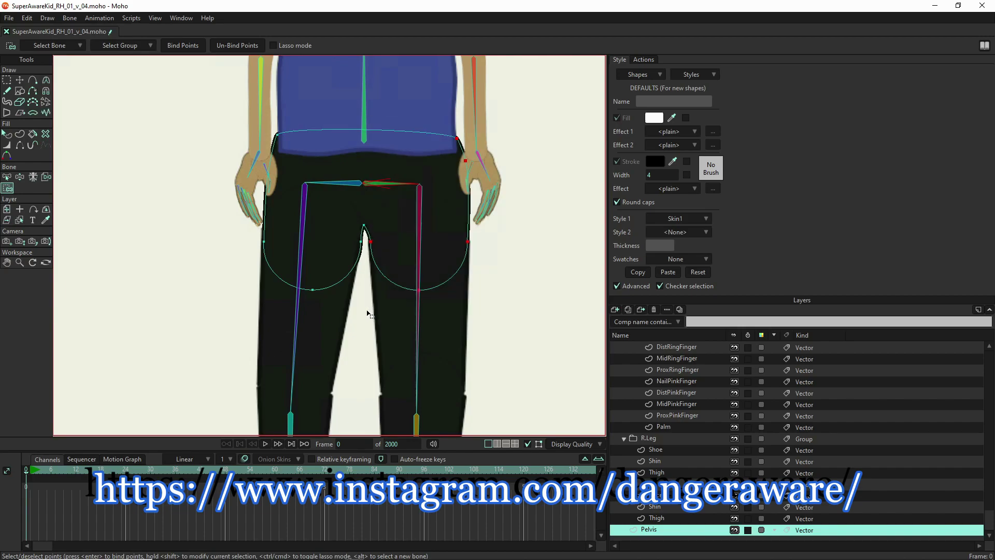
pyautogui.click(187, 51)
# Bind the points on the right half of the Pelvis layer, including the crotch point, to the right hip bone.
pyautogui.press('z')
pyautogui.click(345, 186)
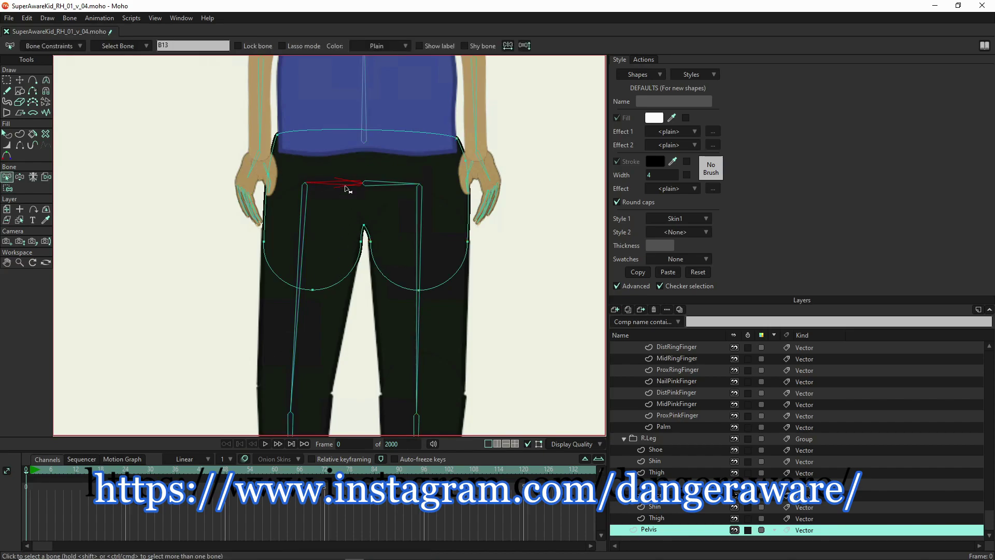
pyautogui.press('i')
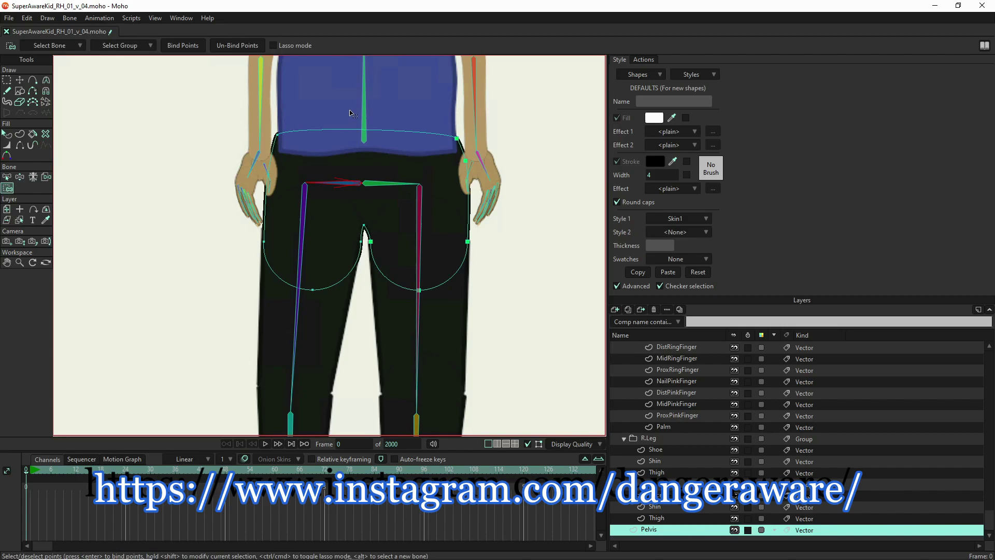
pyautogui.moveTo(358, 114); pyautogui.dragTo(210, 386)
pyautogui.moveTo(367, 294); pyautogui.dragTo(213, 92)
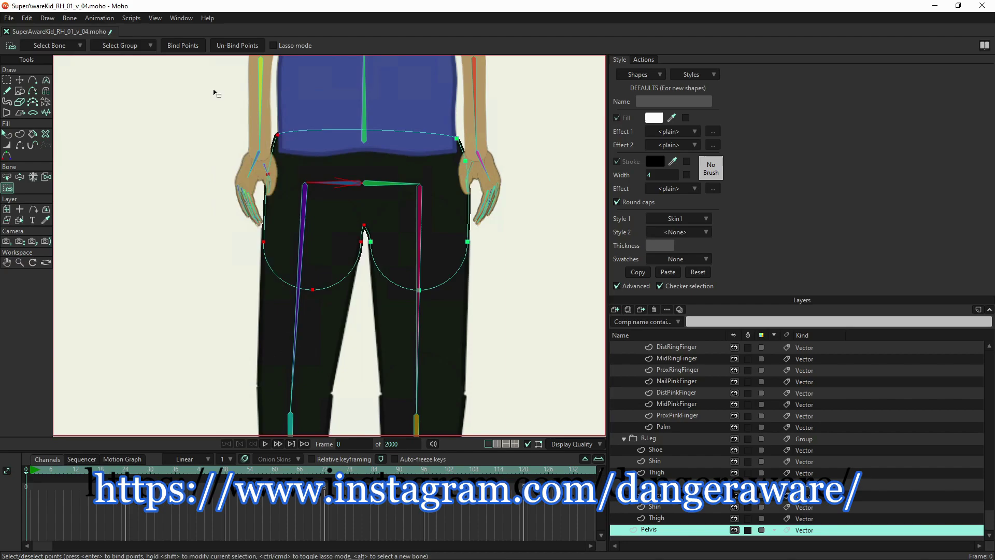
pyautogui.click(172, 46)
# Bind the crotch point of the Pelvis layer to the lower spine bone.
pyautogui.click(19, 80)
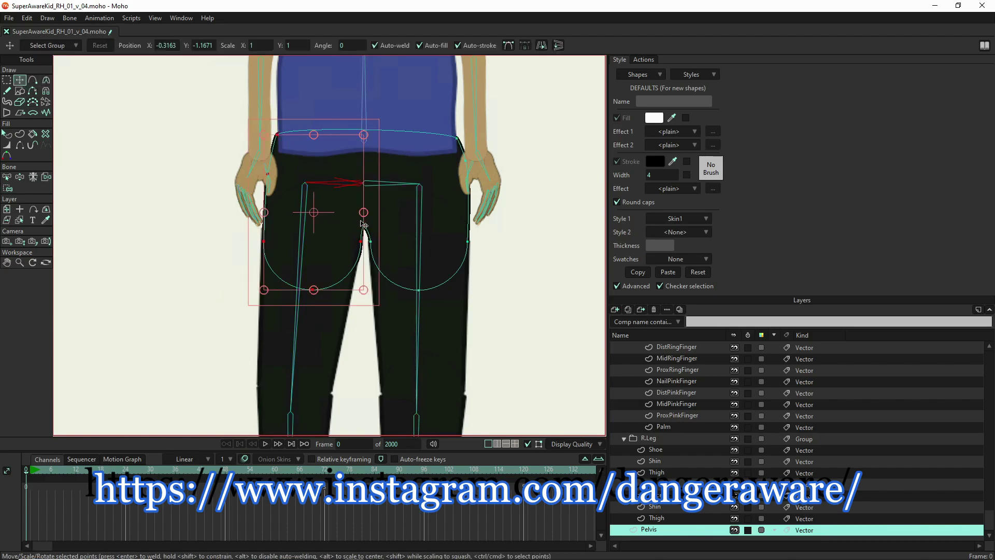
pyautogui.press('b')
pyautogui.click(362, 114)
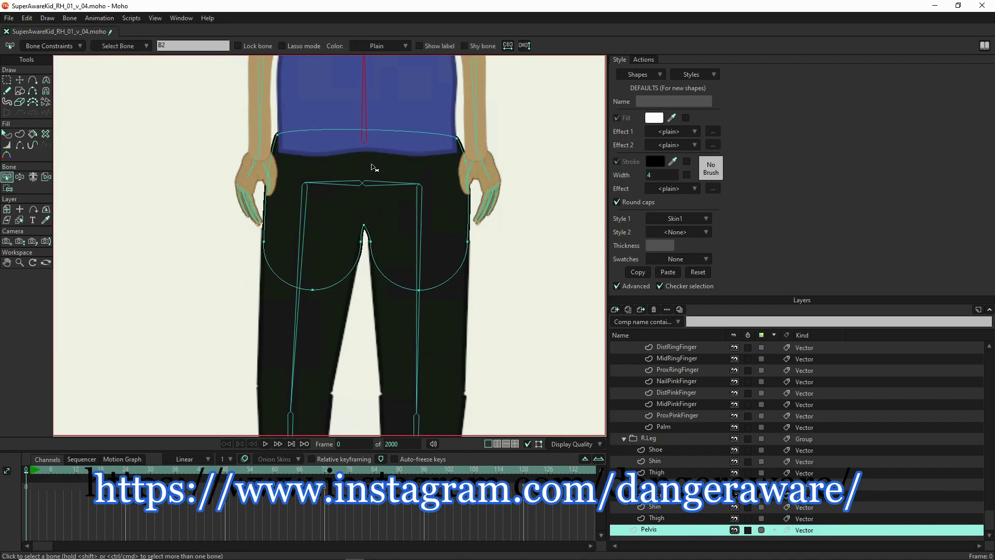
pyautogui.press('i')
pyautogui.click(352, 235)
pyautogui.click(179, 49)
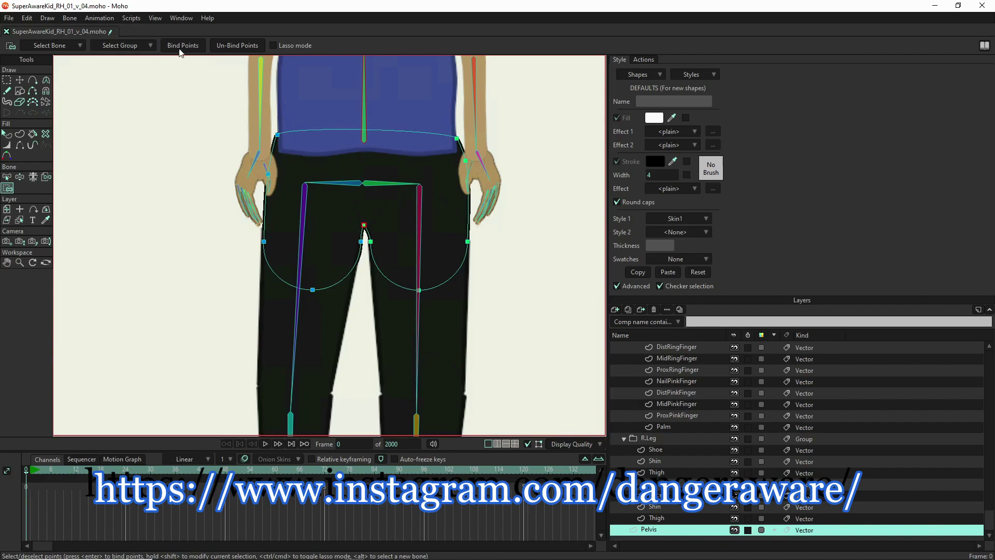
# Test the Pelvis binding by swinging the left thigh slightly with Manipulate Bones and examine the whole figure.
pyautogui.click(20, 179)
pyautogui.moveTo(416, 281)
pyautogui.mouseDown()
pyautogui.moveTo(460, 284)
pyautogui.moveTo(491, 266)
pyautogui.moveTo(447, 278)
pyautogui.moveTo(440, 257)
pyautogui.moveTo(575, 135)
pyautogui.moveTo(596, 176)
pyautogui.moveTo(593, 223)
pyautogui.moveTo(571, 165)
pyautogui.moveTo(471, 294)
pyautogui.moveTo(409, 290)
pyautogui.moveTo(456, 357)
pyautogui.moveTo(382, 324)
pyautogui.moveTo(576, 185)
pyautogui.moveTo(591, 129)
pyautogui.moveTo(549, 269)
pyautogui.moveTo(467, 410)
pyautogui.moveTo(307, 261)
pyautogui.moveTo(397, 283)
pyautogui.moveTo(407, 320)
pyautogui.moveTo(412, 284)
pyautogui.moveTo(451, 304)
pyautogui.moveTo(389, 309)
pyautogui.moveTo(421, 297)
pyautogui.mouseUp()
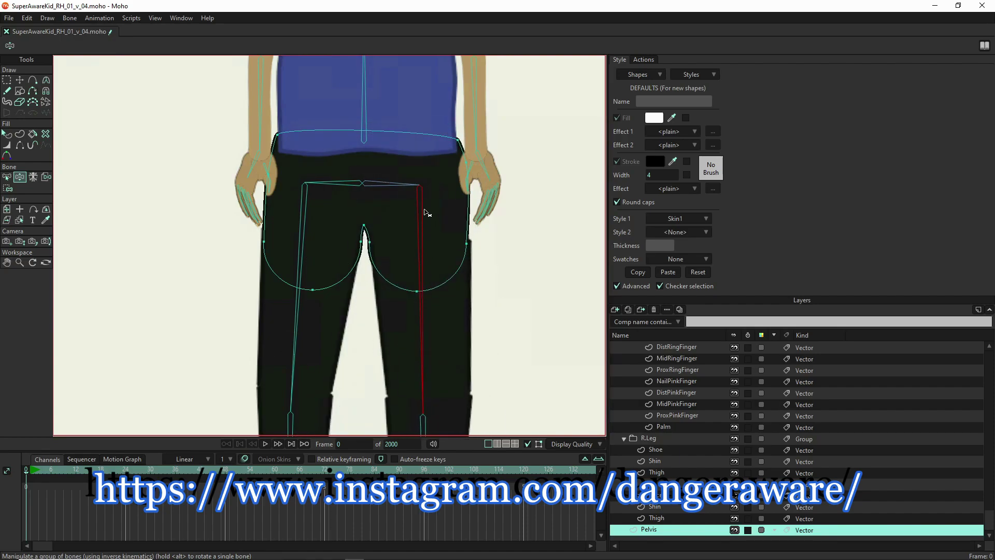
pyautogui.scroll(-6, 404, 233)
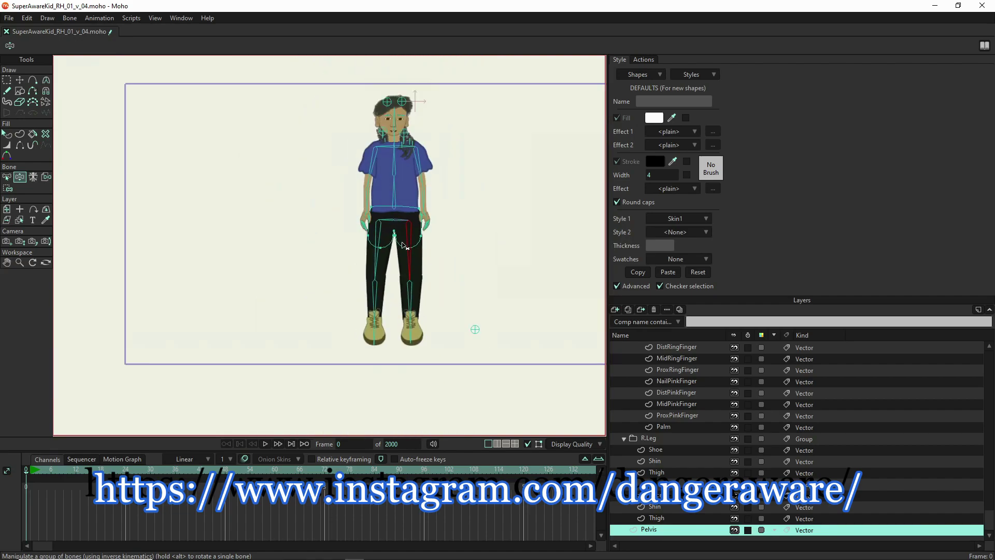
pyautogui.scroll(3, 400, 261)
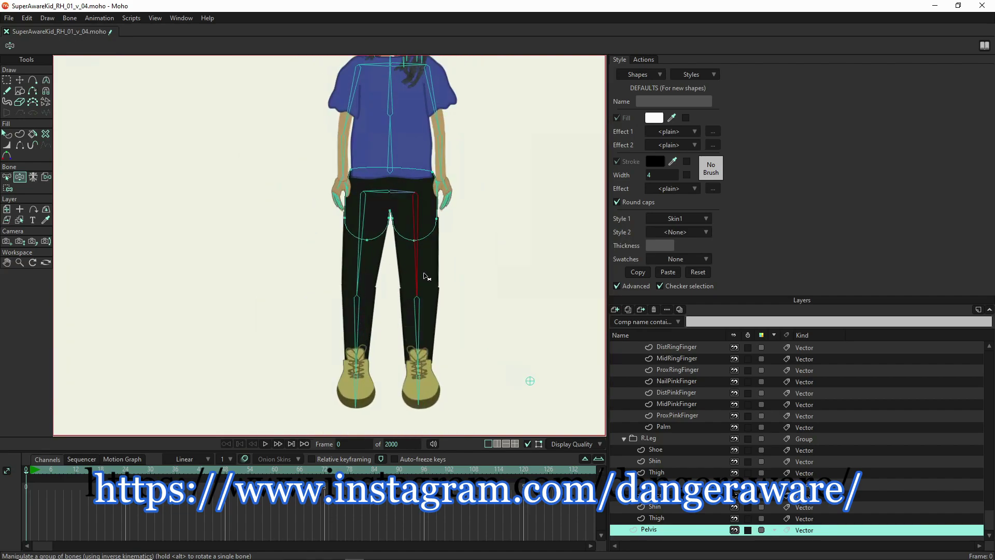
pyautogui.scroll(-4, 410, 199)
pyautogui.scroll(6, 417, 223)
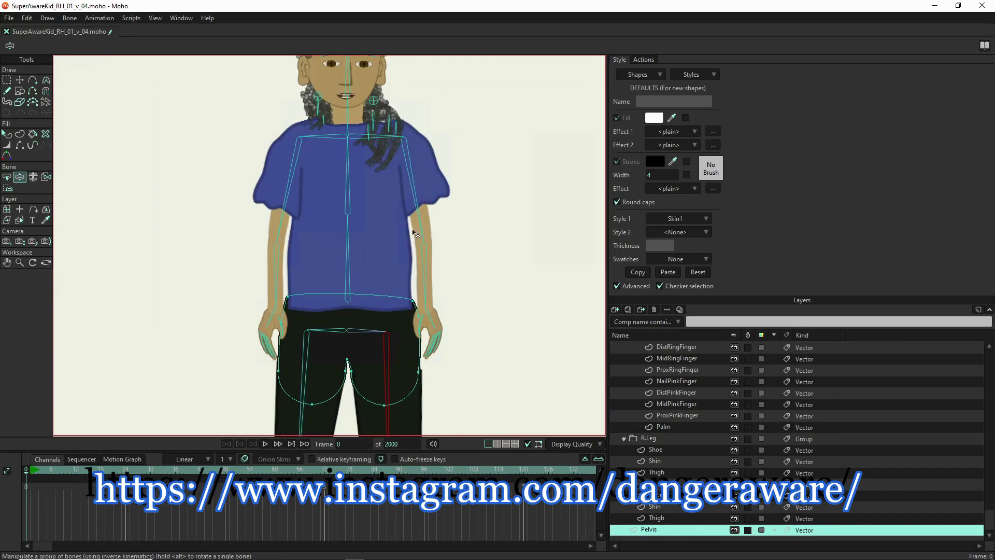
# Test the upper body bindings by pulling both arms outward and moving the head and brow bones with Manipulate Bones.
pyautogui.moveTo(423, 256); pyautogui.dragTo(491, 303)
pyautogui.moveTo(271, 340); pyautogui.dragTo(203, 295)
pyautogui.moveTo(246, 187); pyautogui.dragTo(207, 161)
pyautogui.scroll(2, 335, 194)
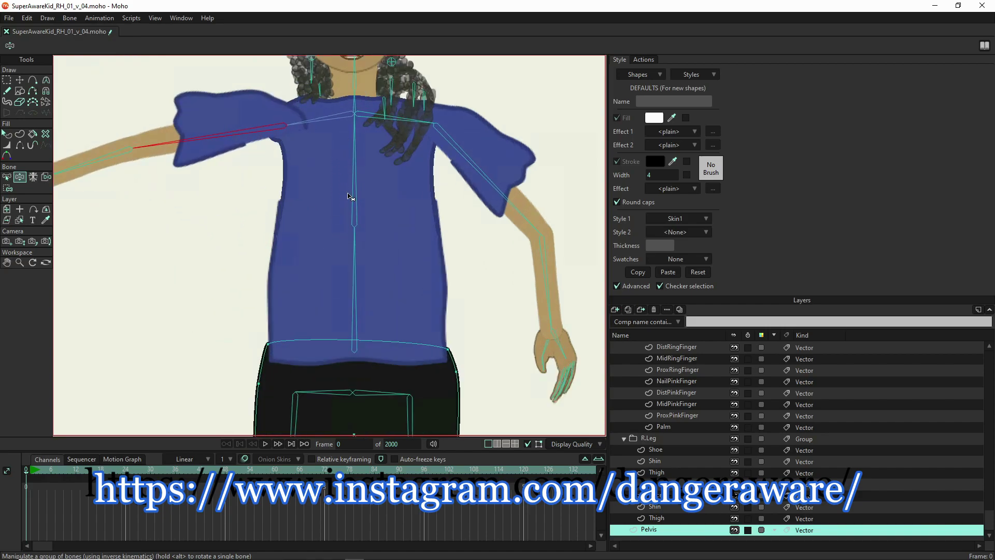
pyautogui.moveTo(350, 183); pyautogui.dragTo(314, 334)
pyautogui.moveTo(356, 251)
pyautogui.mouseDown()
pyautogui.moveTo(357, 242)
pyautogui.moveTo(358, 268)
pyautogui.moveTo(352, 262)
pyautogui.mouseUp()
pyautogui.moveTo(328, 131); pyautogui.dragTo(320, 133)
pyautogui.click(330, 153)
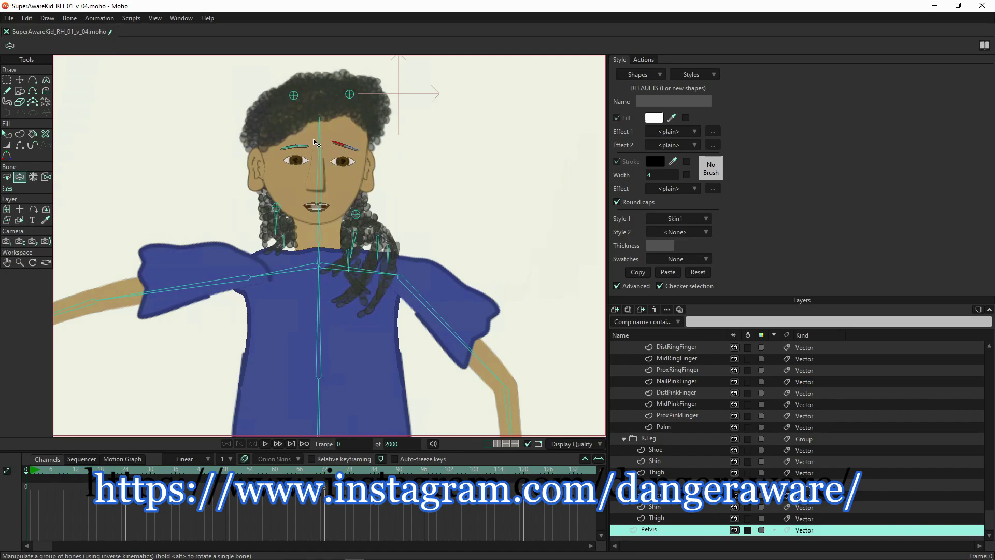
pyautogui.hotkey('ctrl', 'r')
# Move the left and right thigh bones of the SAK bone layer down below the hip bones with Transform Bone.
pyautogui.scroll(5, 369, 289)
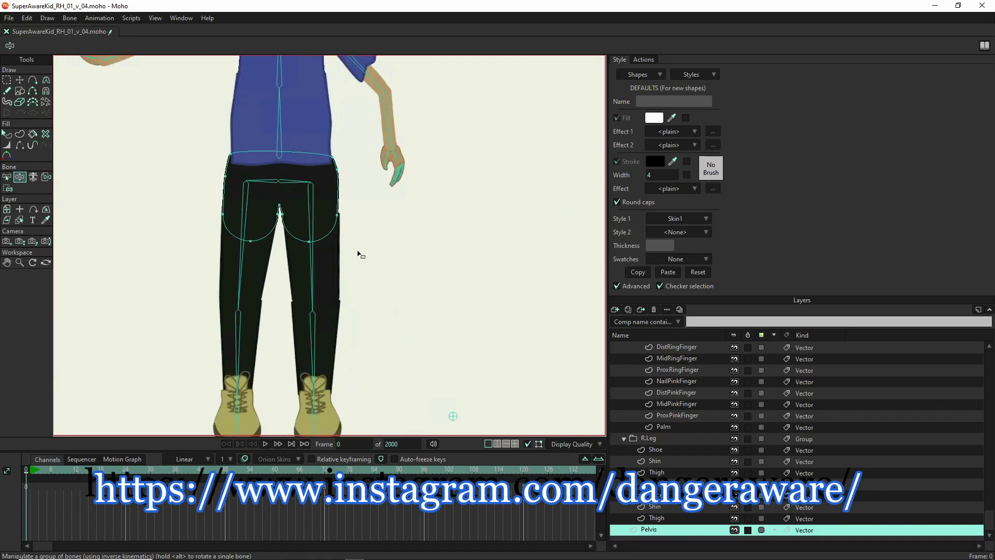
pyautogui.scroll(2, 272, 203)
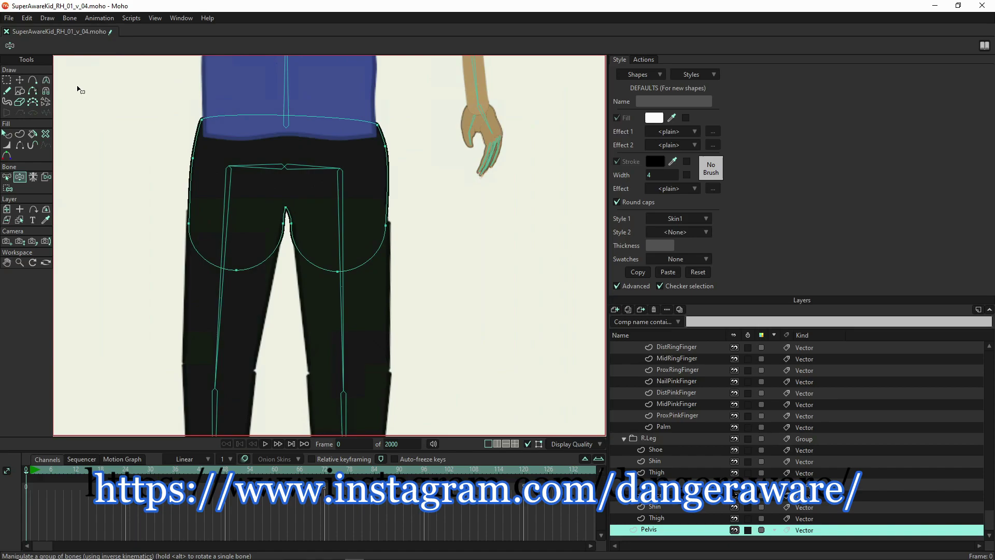
pyautogui.scroll(3, 666, 380)
pyautogui.scroll(6, 668, 374)
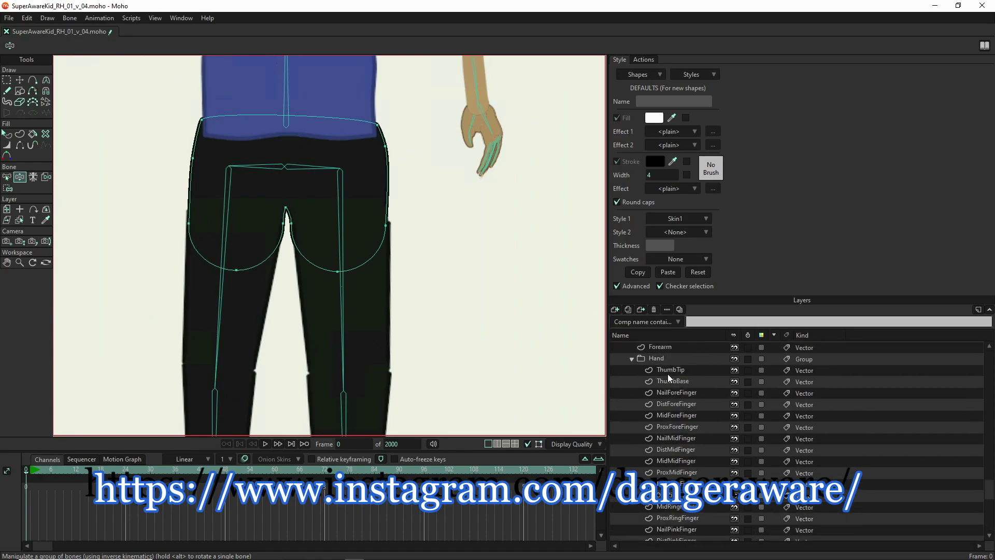
pyautogui.scroll(6, 658, 356)
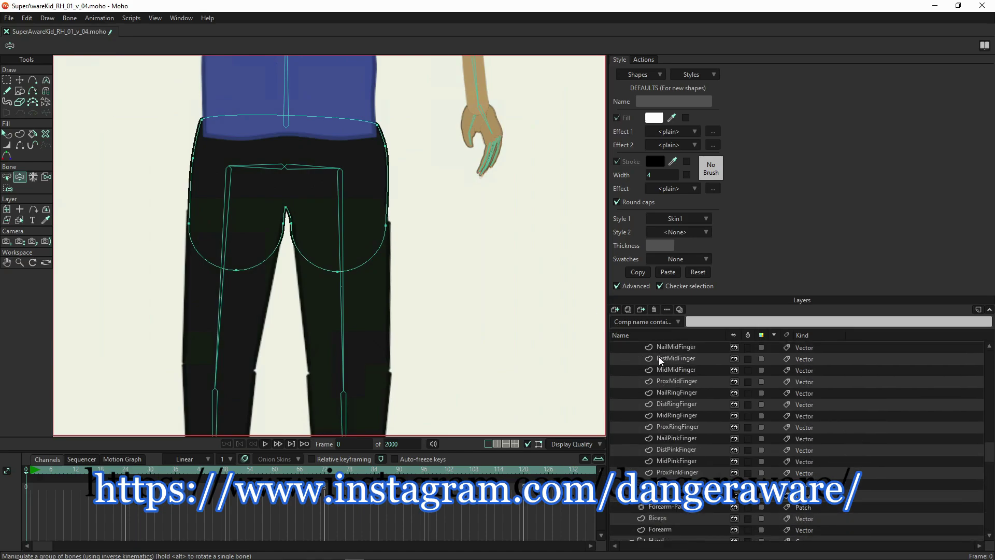
pyautogui.scroll(5, 658, 357)
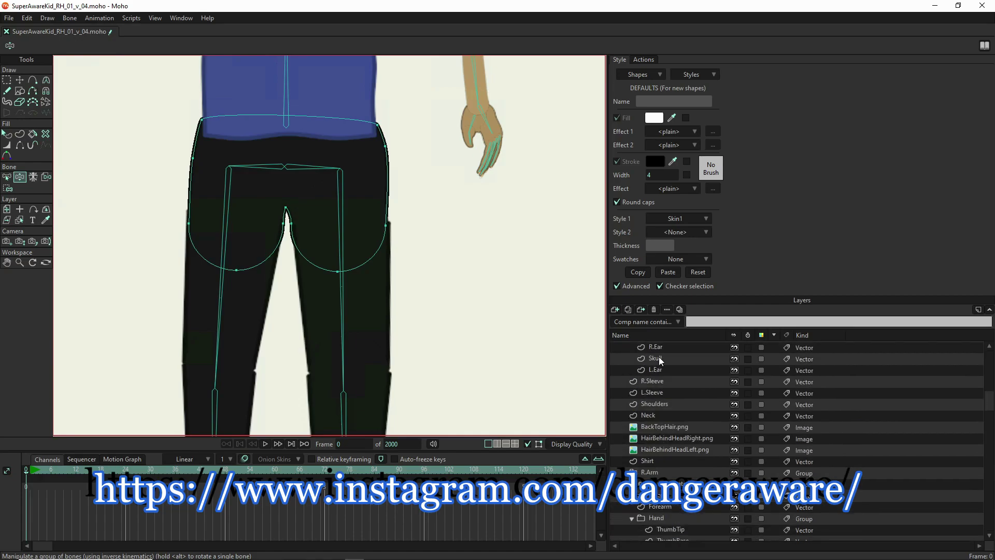
pyautogui.scroll(2, 658, 357)
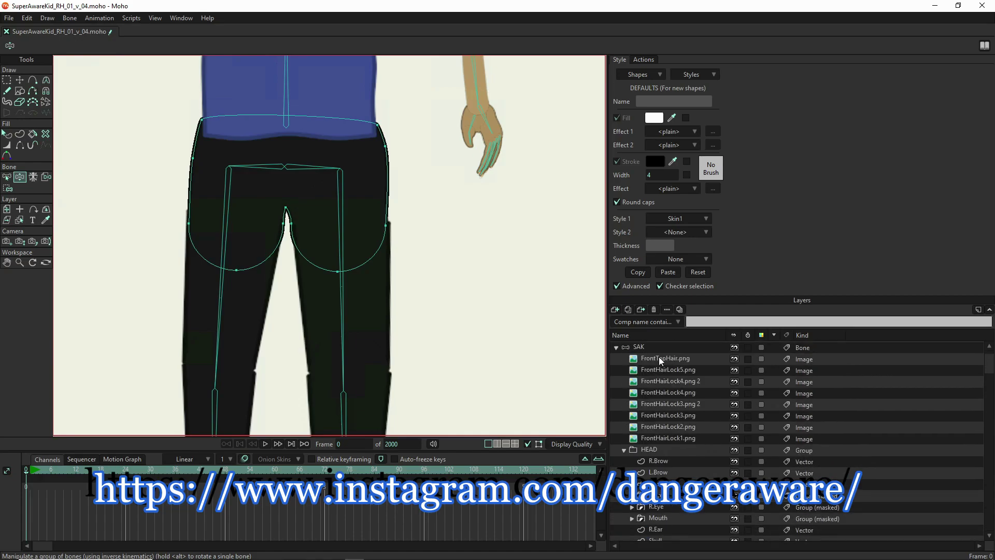
pyautogui.click(652, 357)
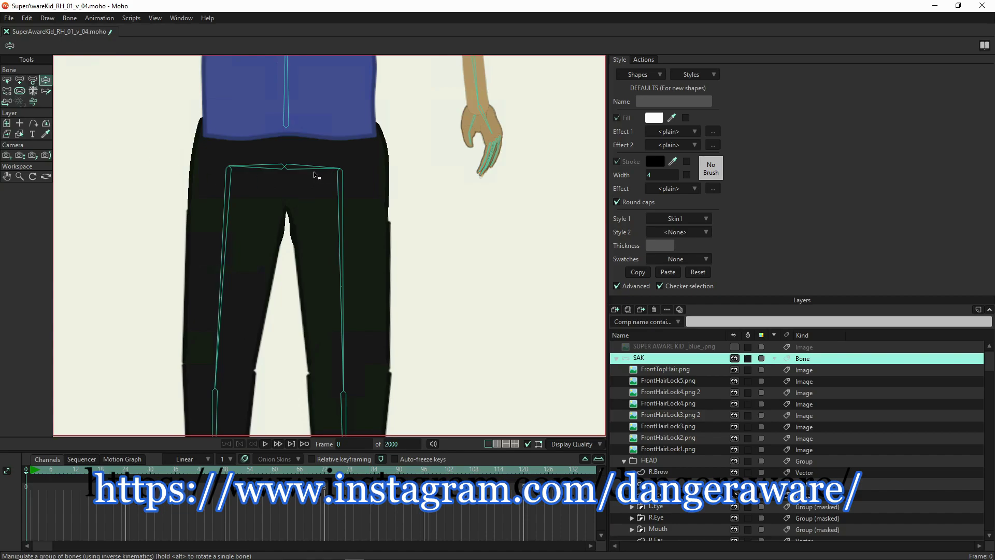
pyautogui.click(33, 79)
pyautogui.click(340, 171)
pyautogui.click(341, 186)
pyautogui.moveTo(345, 228); pyautogui.dragTo(346, 228)
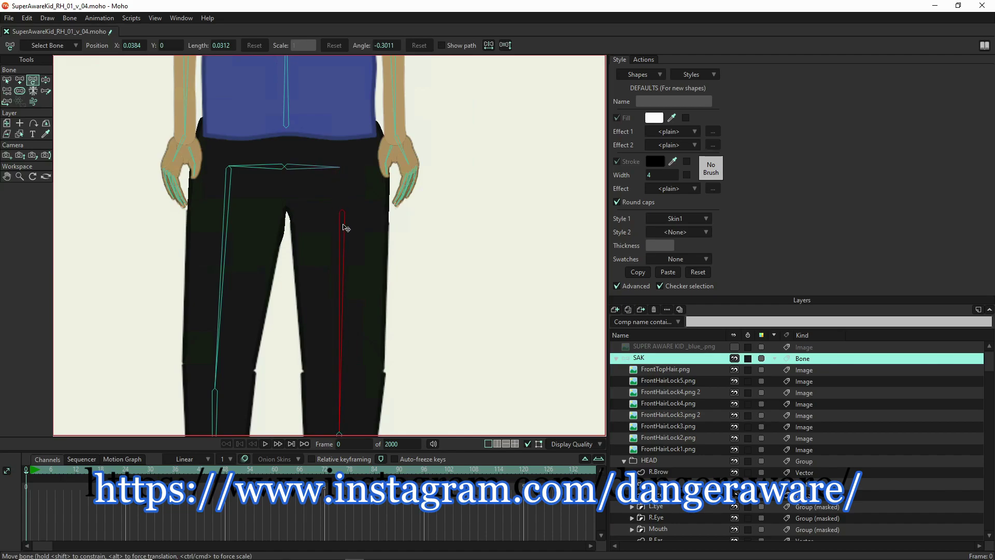
pyautogui.moveTo(231, 185); pyautogui.dragTo(236, 230)
# Collapse the L.Arm, R.Arm and HEAD groups to shorten the layer list.
pyautogui.scroll(-5, 667, 452)
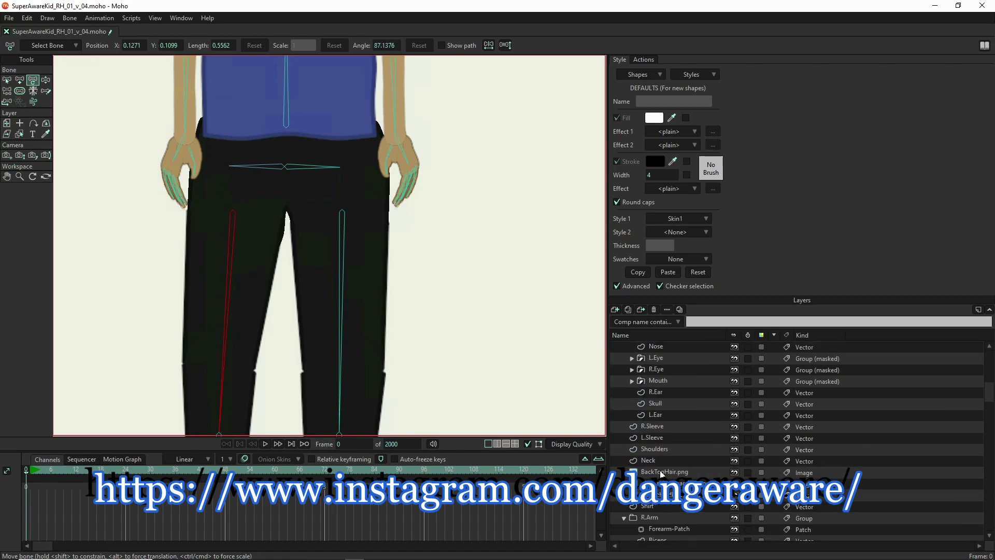
pyautogui.scroll(-5, 661, 470)
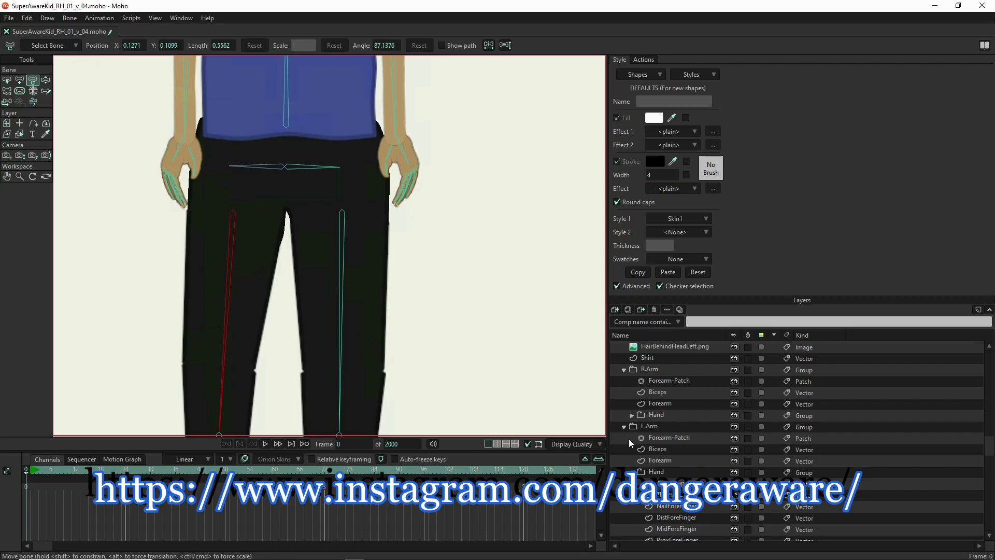
pyautogui.click(624, 428)
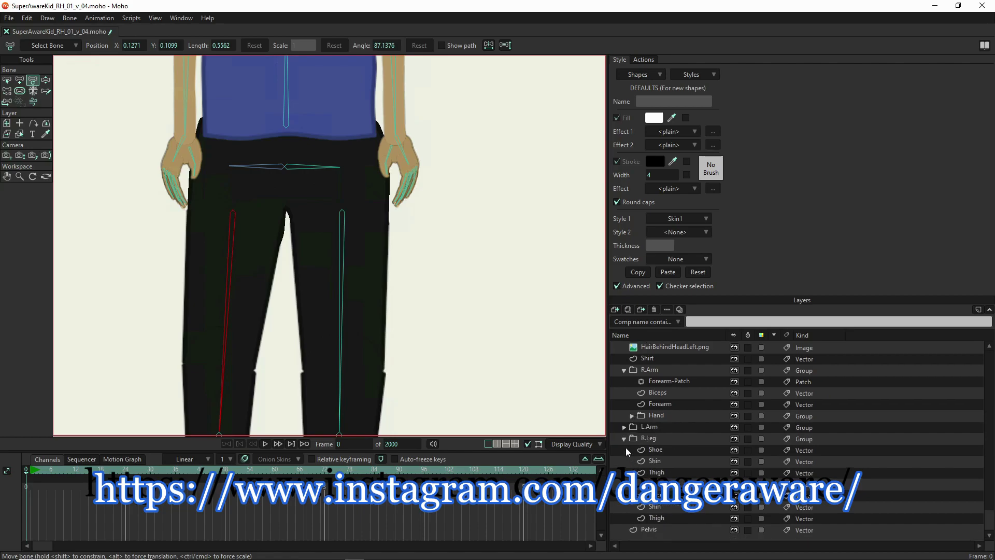
pyautogui.click(626, 439)
pyautogui.click(625, 440)
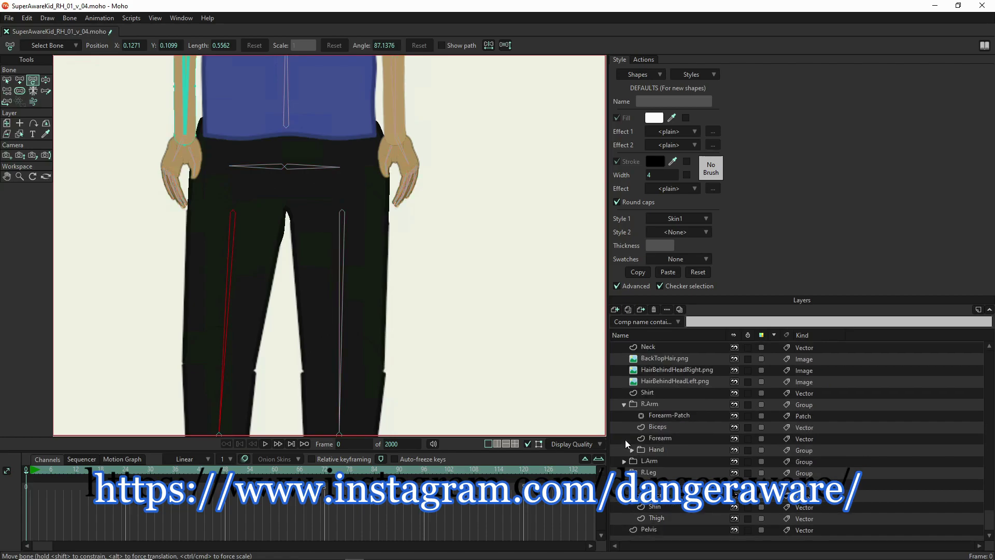
pyautogui.click(624, 473)
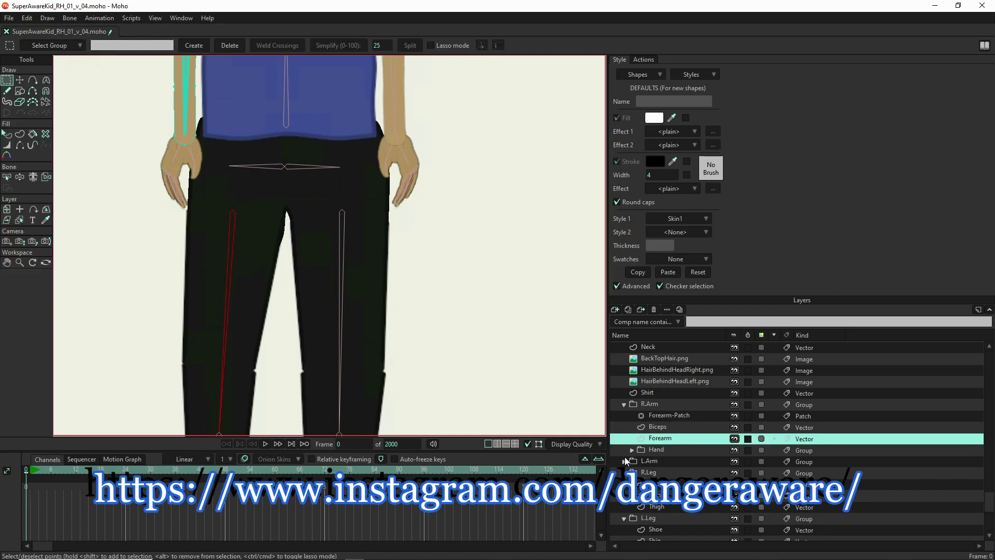
pyautogui.click(625, 402)
pyautogui.scroll(4, 627, 399)
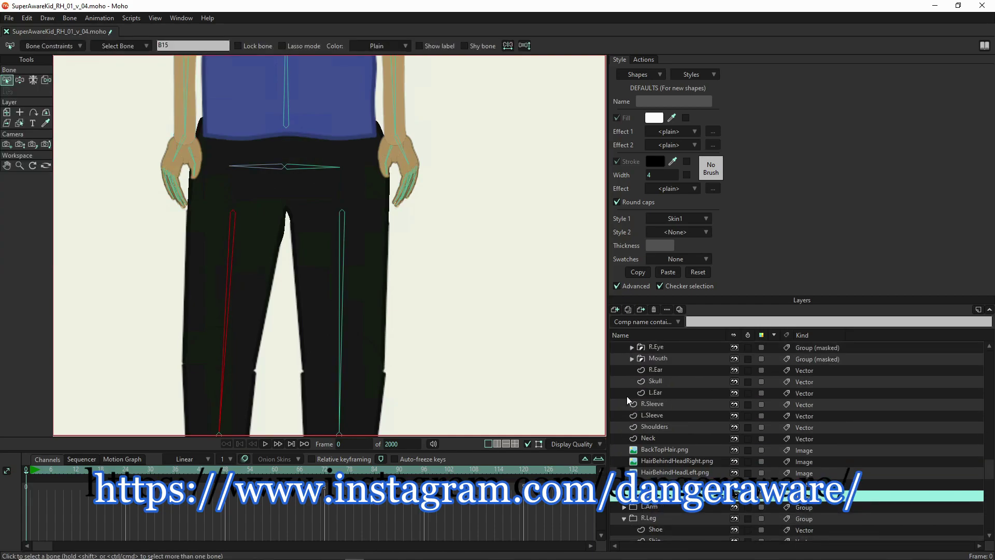
pyautogui.scroll(5, 625, 378)
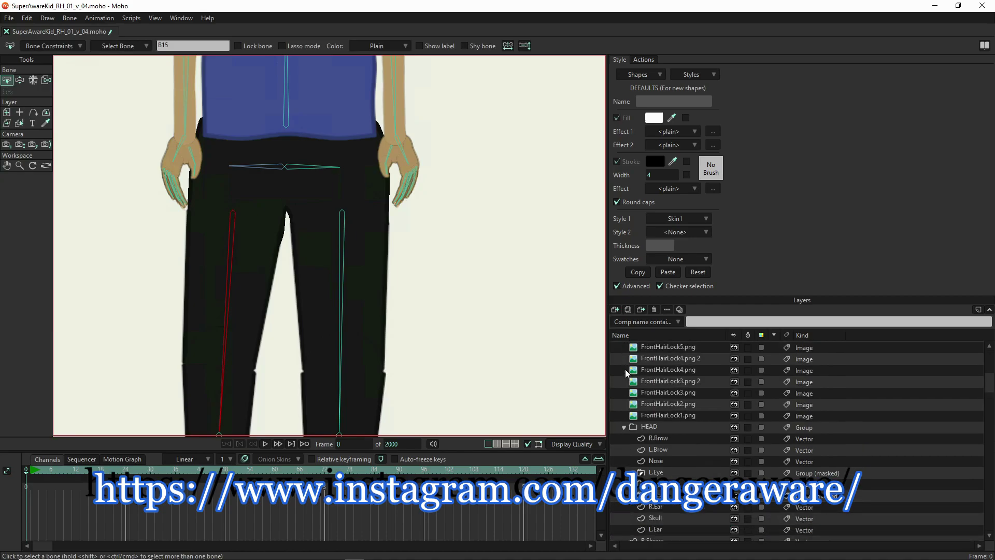
pyautogui.scroll(-7, 623, 440)
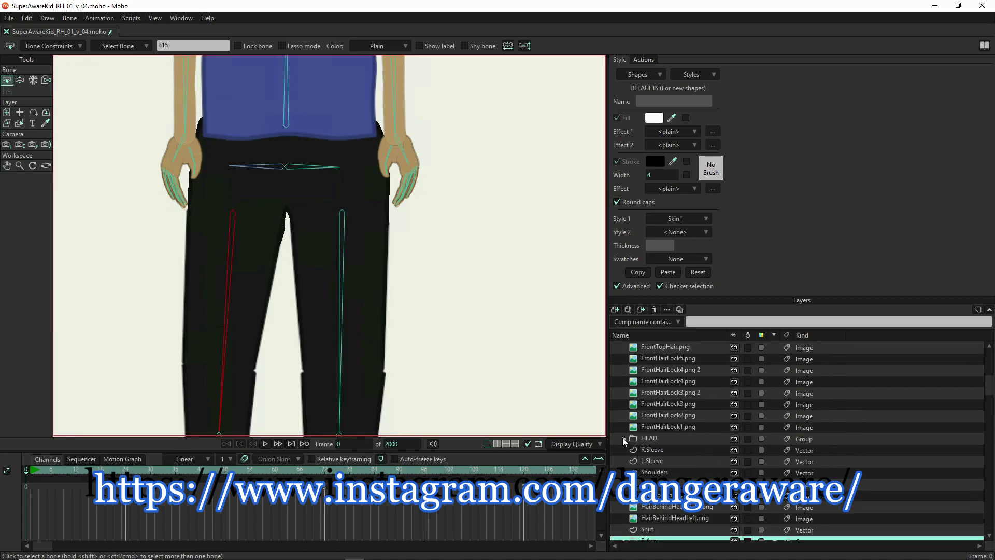
pyautogui.scroll(-1, 621, 453)
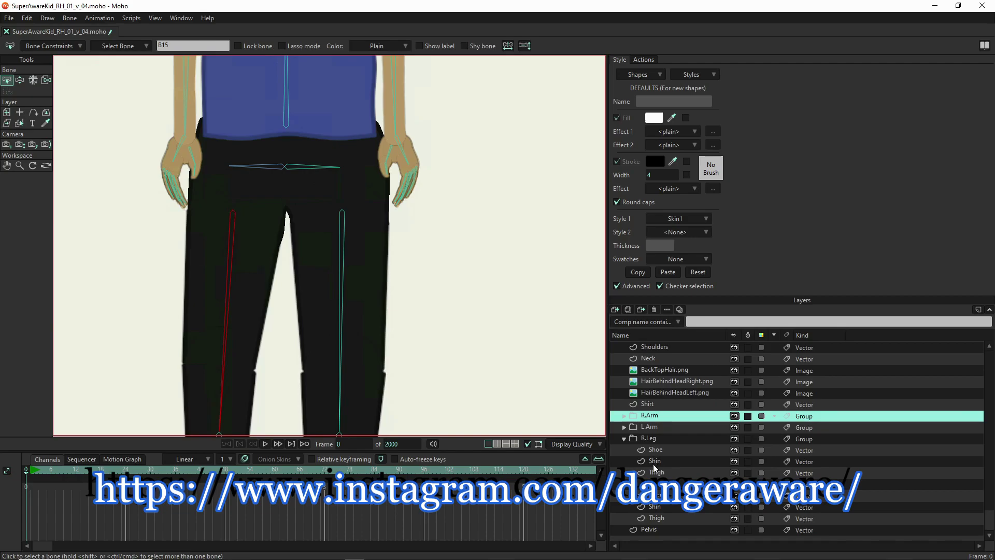
# On the R.Leg group's Thigh layer, draw a Sclera-styled circle matching the width and curve of the thigh's rounded upper end.
pyautogui.click(672, 471)
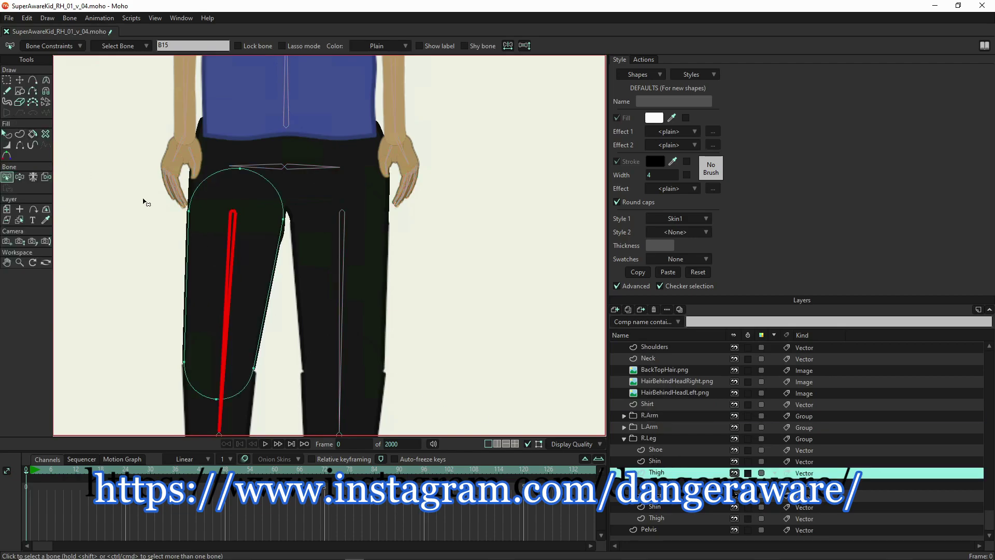
pyautogui.scroll(3, 182, 185)
pyautogui.scroll(3, 178, 173)
pyautogui.scroll(-1, 178, 171)
pyautogui.scroll(-2, 229, 207)
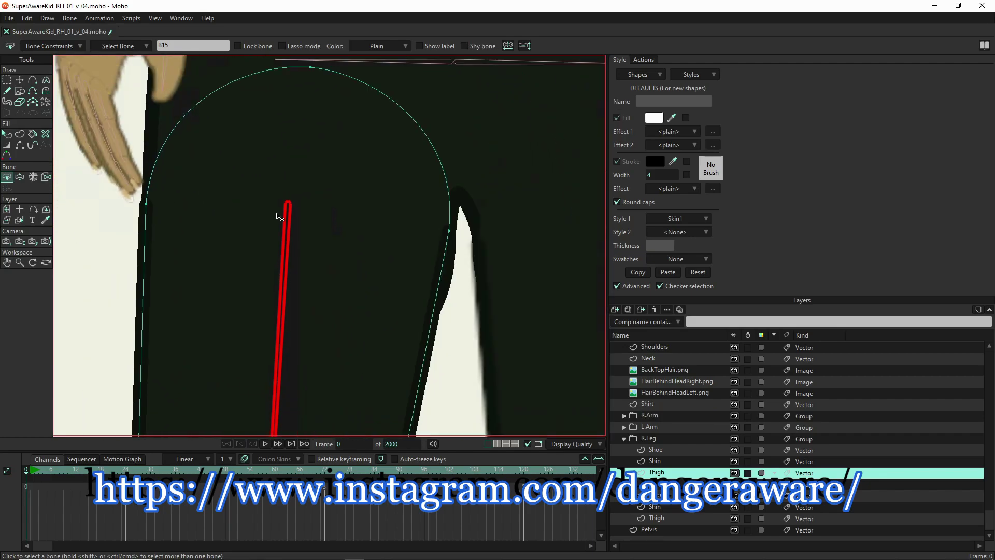
pyautogui.moveTo(279, 217); pyautogui.dragTo(262, 235)
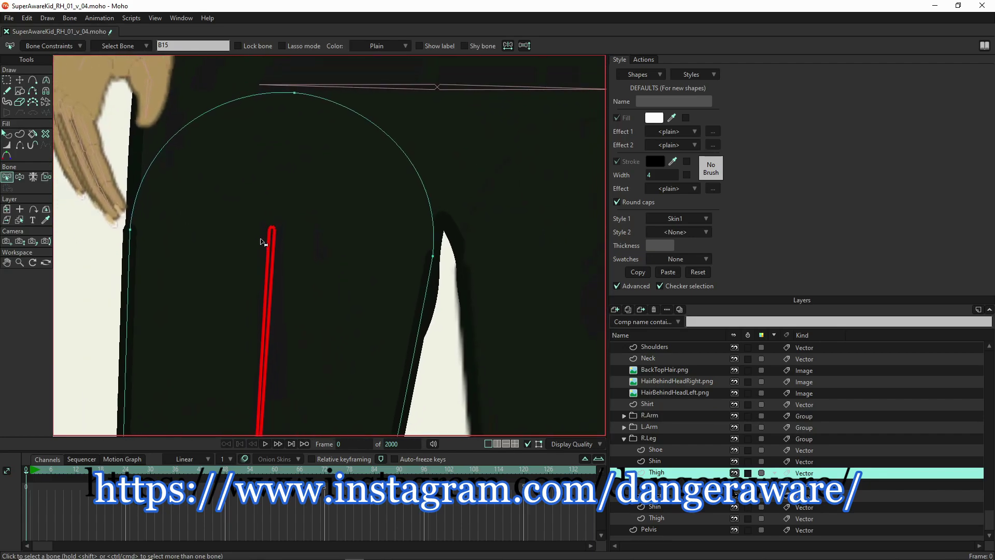
pyautogui.click(20, 91)
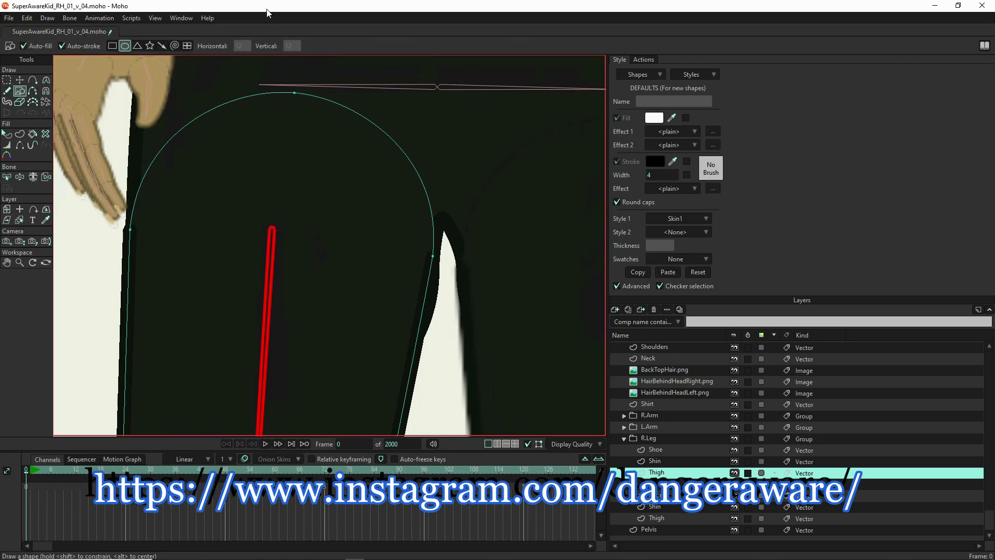
pyautogui.click(692, 75)
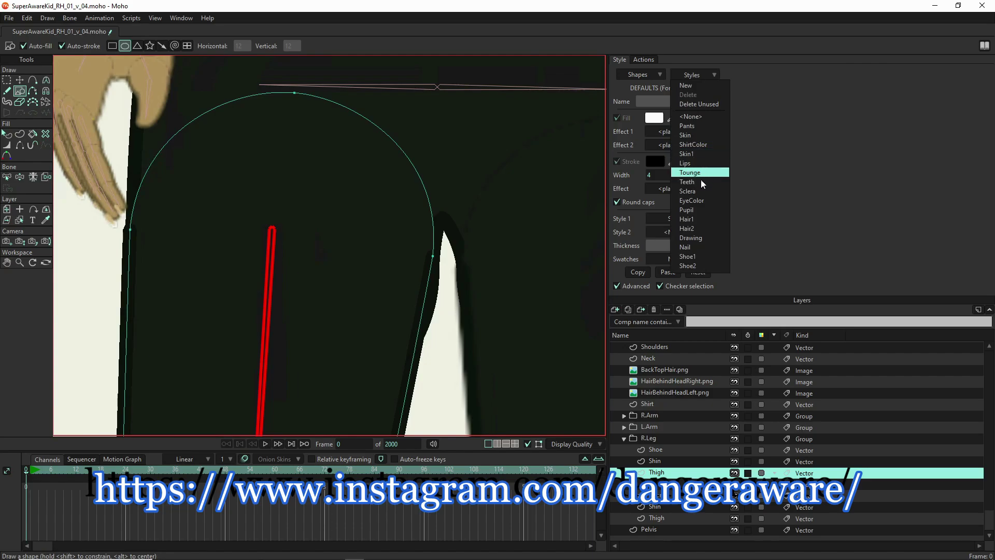
pyautogui.click(690, 190)
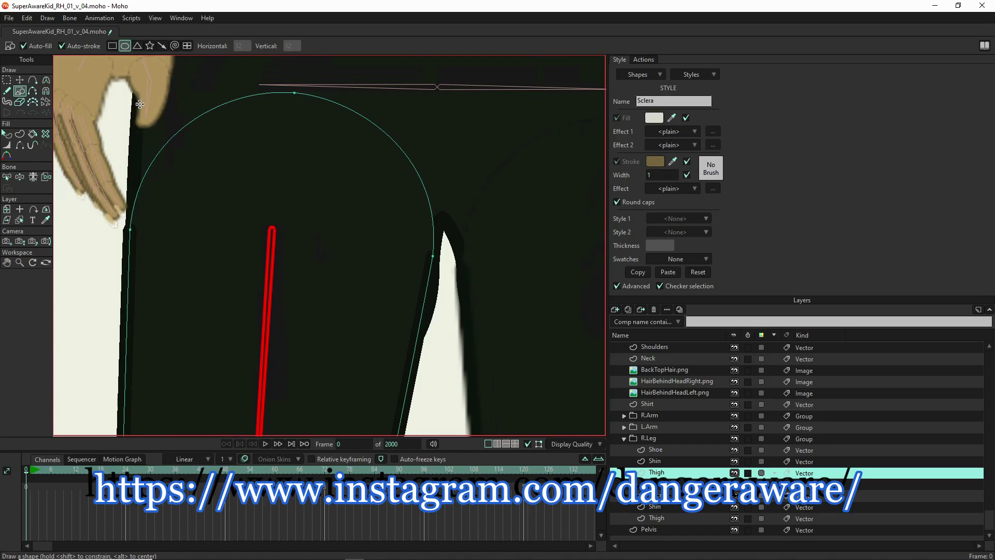
pyautogui.moveTo(135, 94)
pyautogui.mouseDown()
pyautogui.moveTo(329, 351)
pyautogui.moveTo(410, 394)
pyautogui.moveTo(438, 438)
pyautogui.mouseUp()
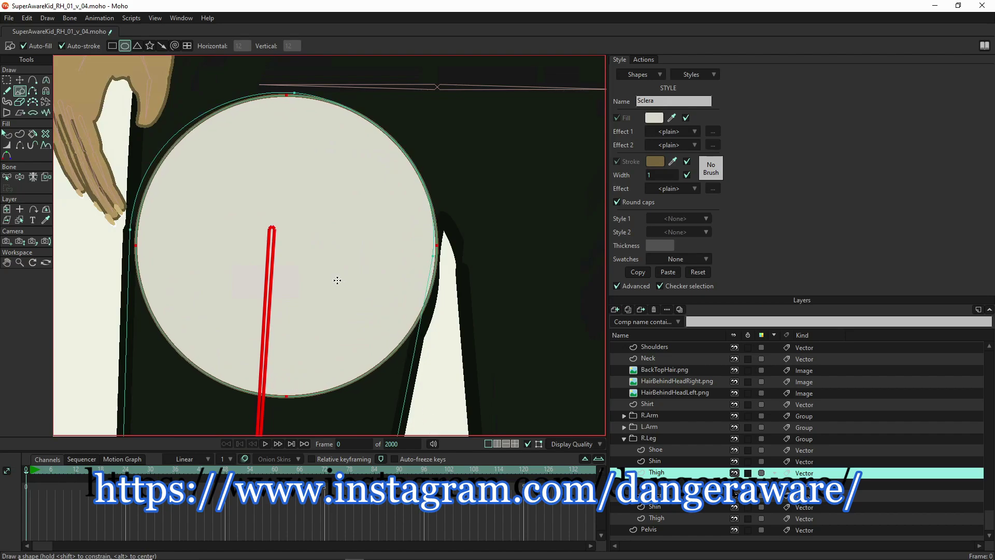
# Align the circle with the thigh's rounded upper outline and shrink it about its centre into a small joint marker.
pyautogui.press('t')
pyautogui.moveTo(347, 291); pyautogui.dragTo(343, 288)
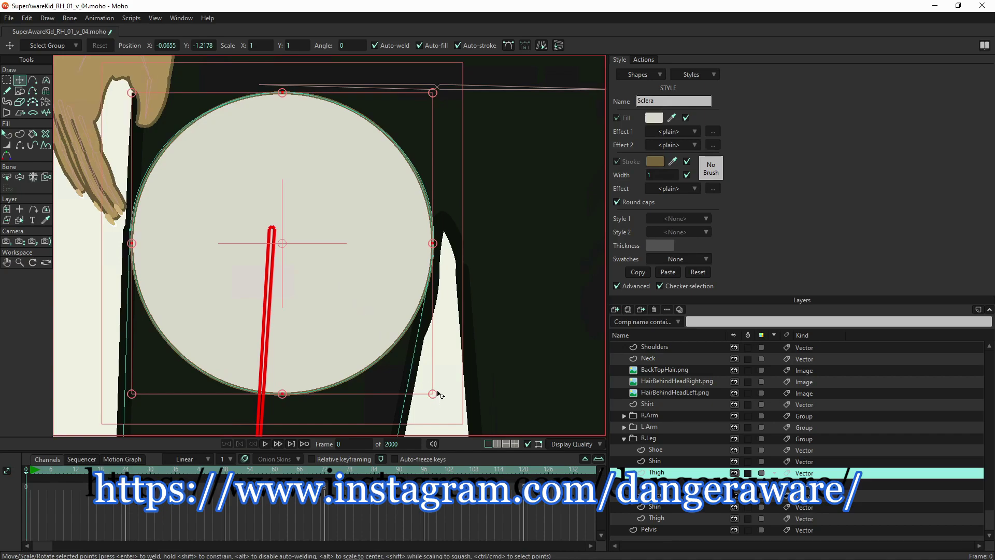
pyautogui.moveTo(434, 395); pyautogui.dragTo(287, 248)
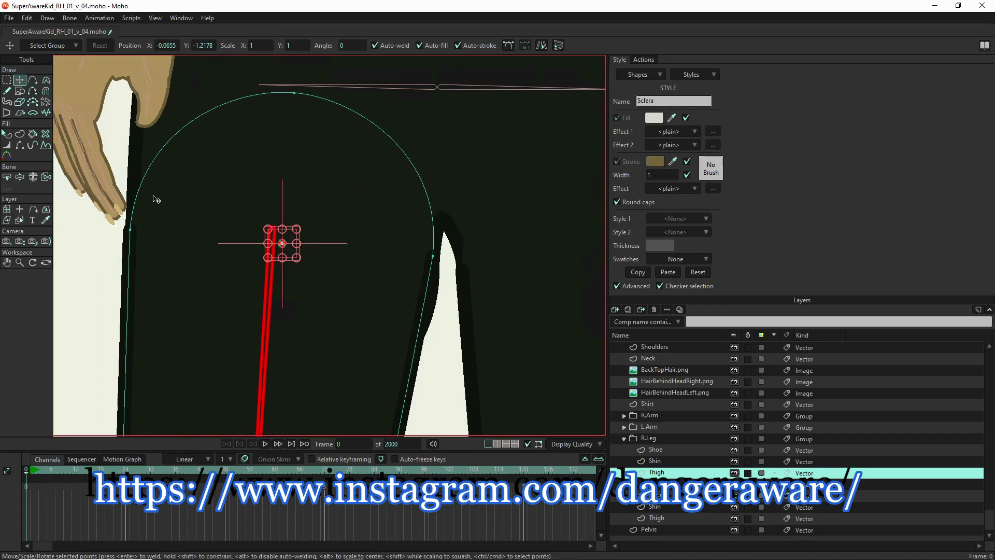
# On the SAK bone layer, move the base of the R.Leg thigh bone onto the small circle marker with Transform Bone.
pyautogui.scroll(5, 661, 375)
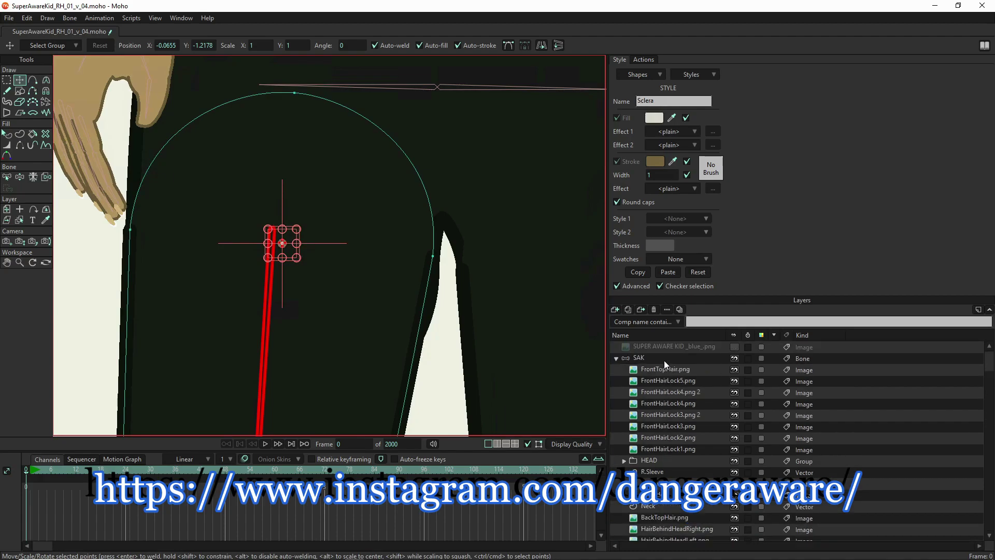
pyautogui.click(658, 359)
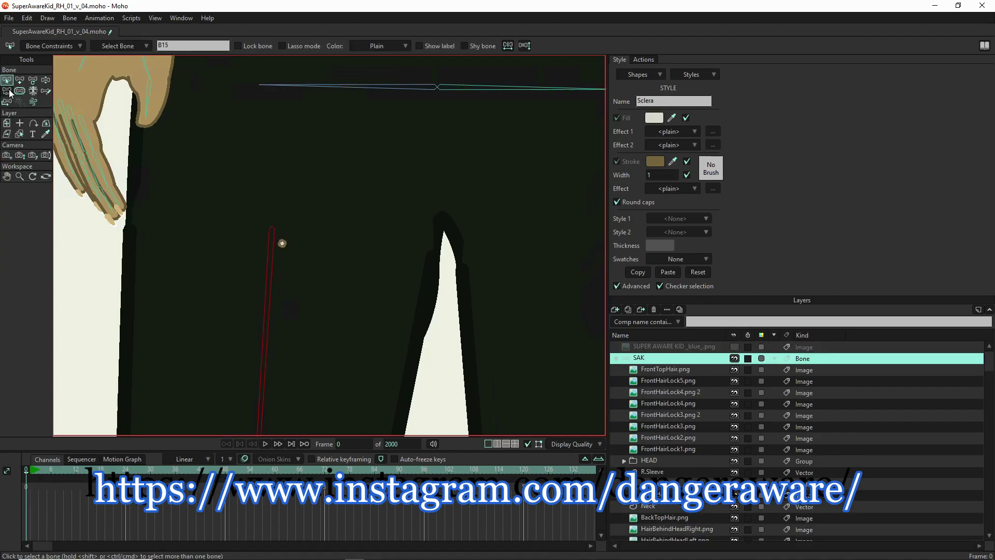
pyautogui.click(32, 81)
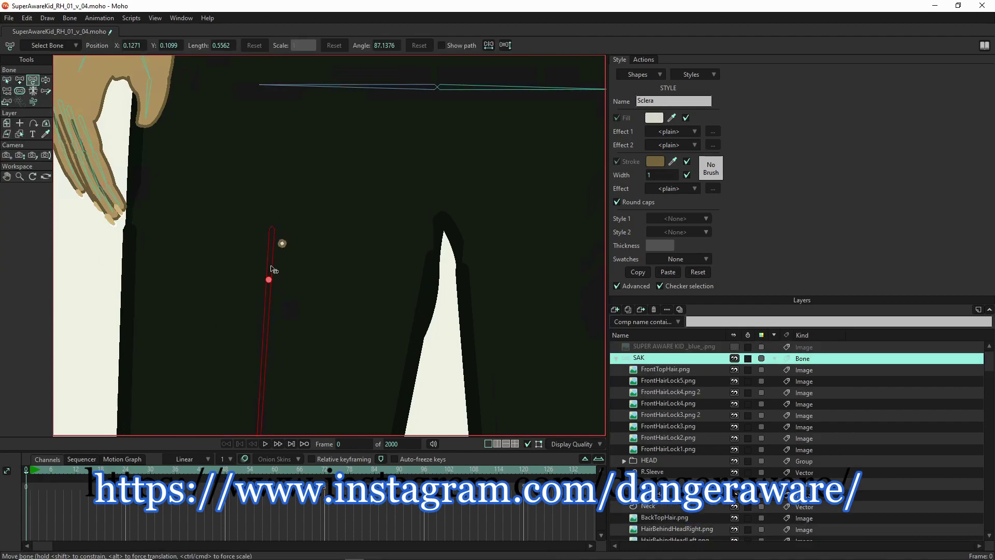
pyautogui.moveTo(275, 286); pyautogui.dragTo(278, 301)
pyautogui.moveTo(278, 299); pyautogui.dragTo(276, 299)
pyautogui.moveTo(278, 299); pyautogui.dragTo(278, 299)
pyautogui.moveTo(278, 299); pyautogui.dragTo(278, 298)
# On the R.Leg Thigh layer, move the small marker circle from the hip joint down to the thigh's lower end near the knee.
pyautogui.scroll(-4, 270, 280)
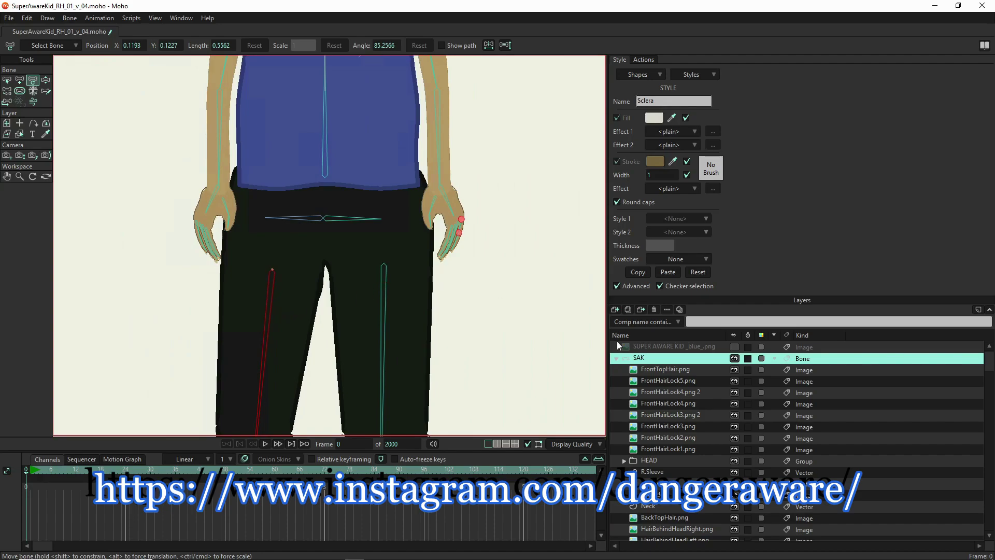
pyautogui.scroll(-3, 301, 308)
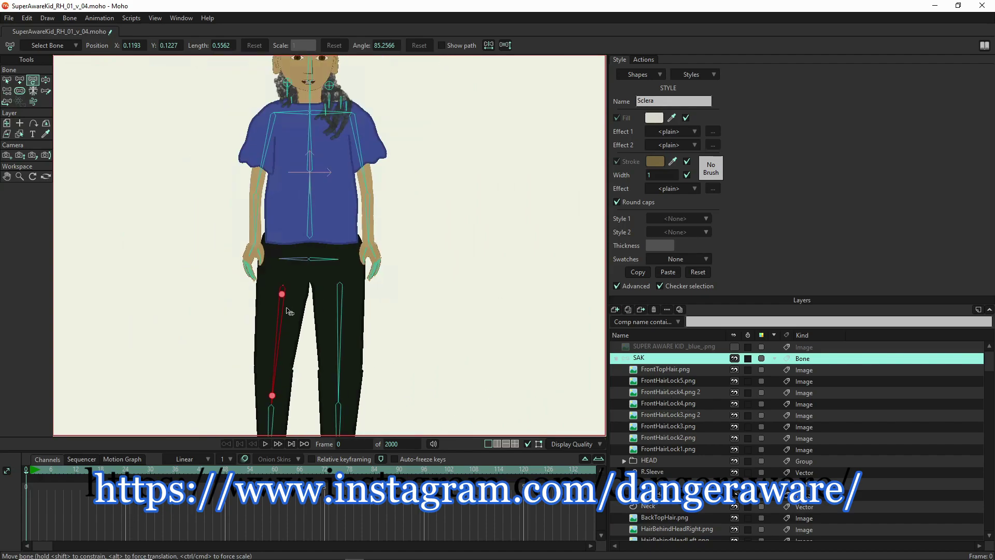
pyautogui.scroll(-5, 704, 502)
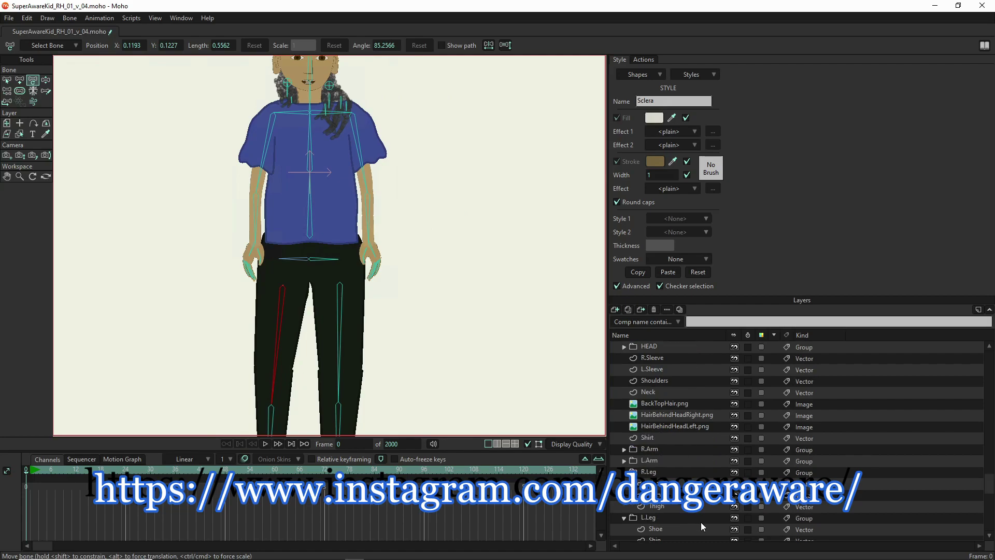
pyautogui.click(676, 474)
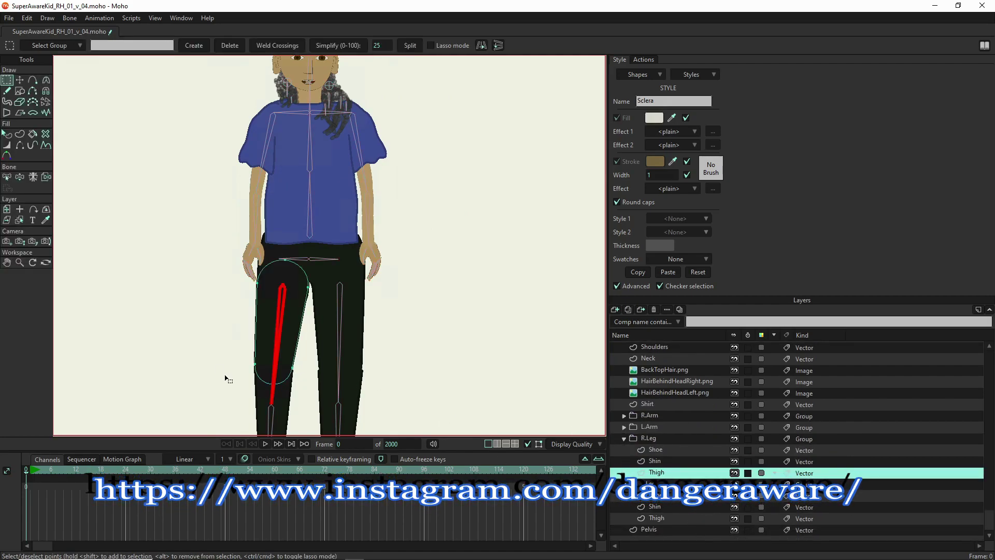
pyautogui.scroll(5, 317, 295)
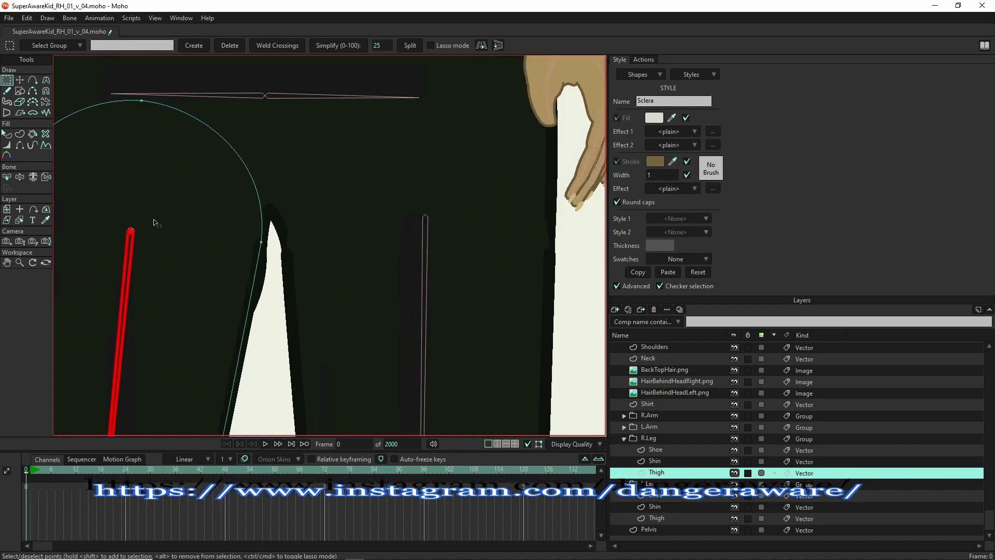
pyautogui.scroll(-1, 179, 257)
pyautogui.scroll(-5, 180, 257)
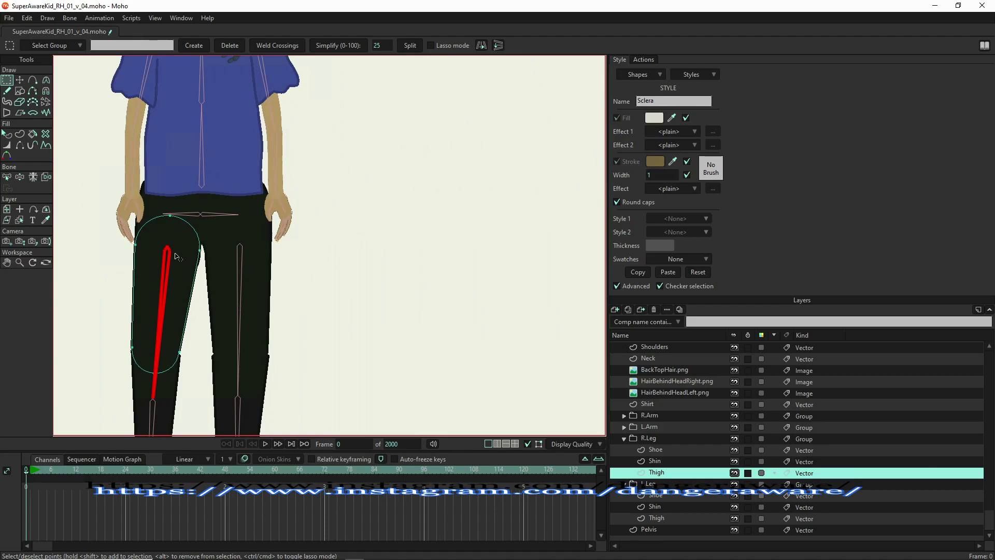
pyautogui.click(177, 256)
pyautogui.press('t')
pyautogui.click(176, 259)
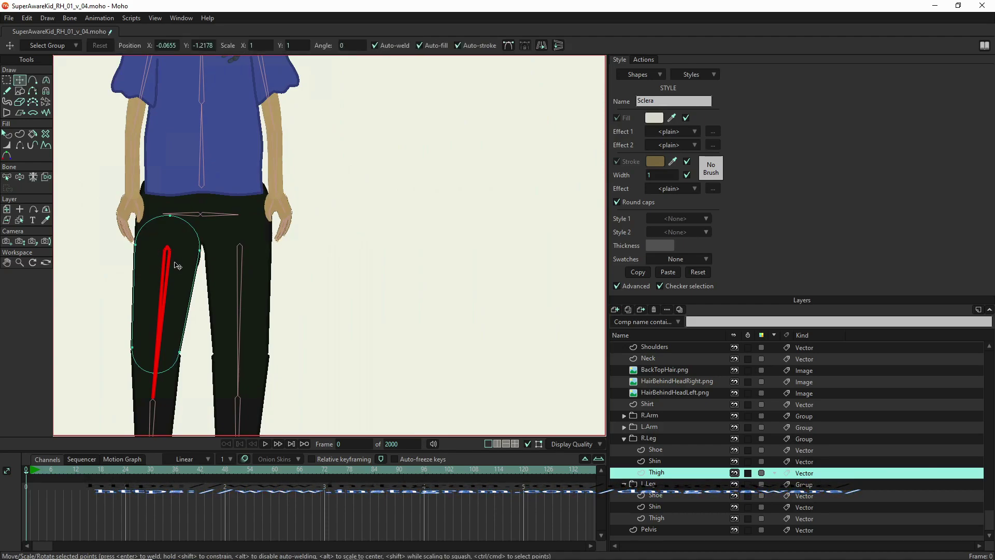
pyautogui.click(156, 352)
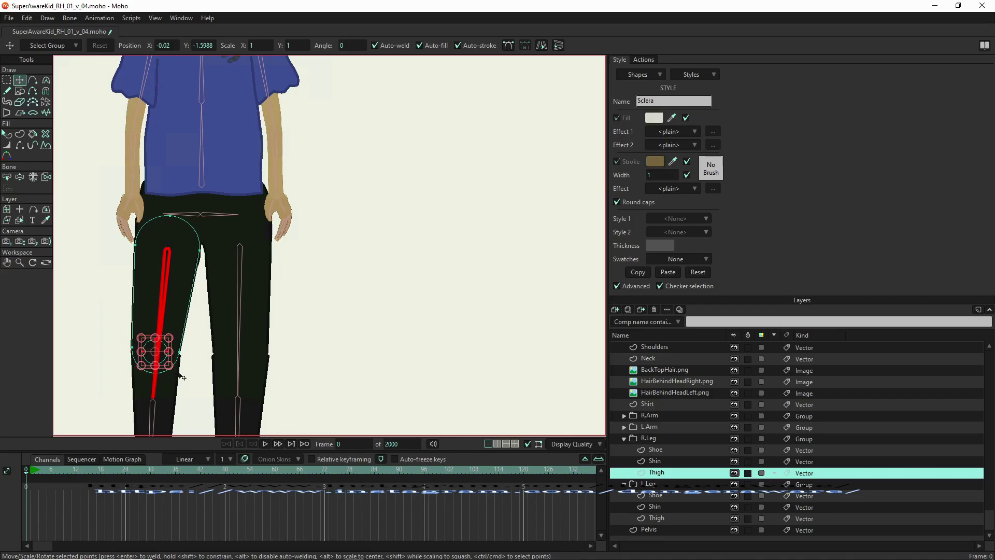
# Enlarge the marker circle and nudge it until it fits the rounded lower outline of the thigh at the knee.
pyautogui.moveTo(170, 367)
pyautogui.mouseDown()
pyautogui.moveTo(229, 409)
pyautogui.moveTo(177, 382)
pyautogui.mouseUp()
pyautogui.scroll(7, 160, 370)
pyautogui.moveTo(166, 347)
pyautogui.mouseDown()
pyautogui.moveTo(172, 354)
pyautogui.moveTo(170, 343)
pyautogui.mouseUp()
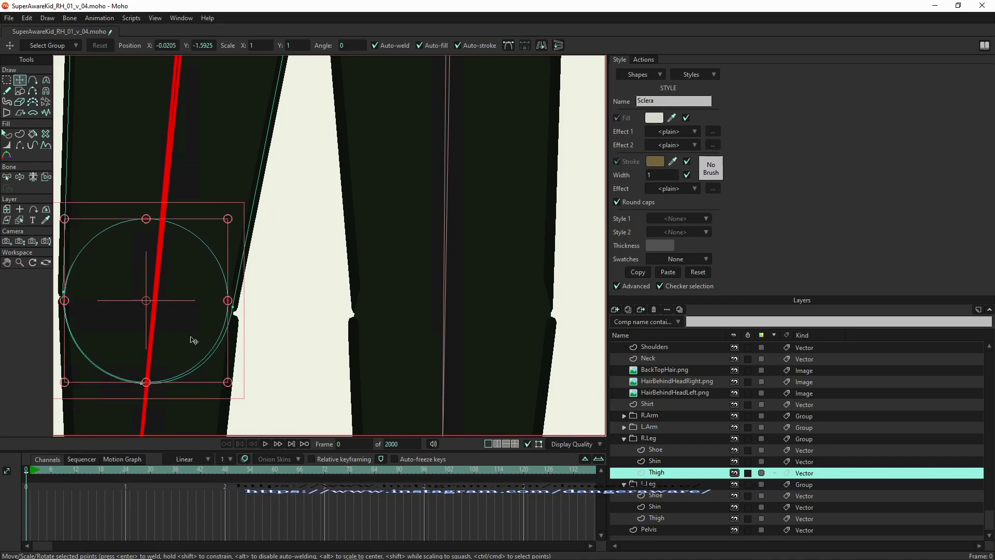
pyautogui.click(229, 384)
pyautogui.moveTo(229, 384); pyautogui.dragTo(233, 384)
pyautogui.moveTo(186, 319); pyautogui.dragTo(189, 321)
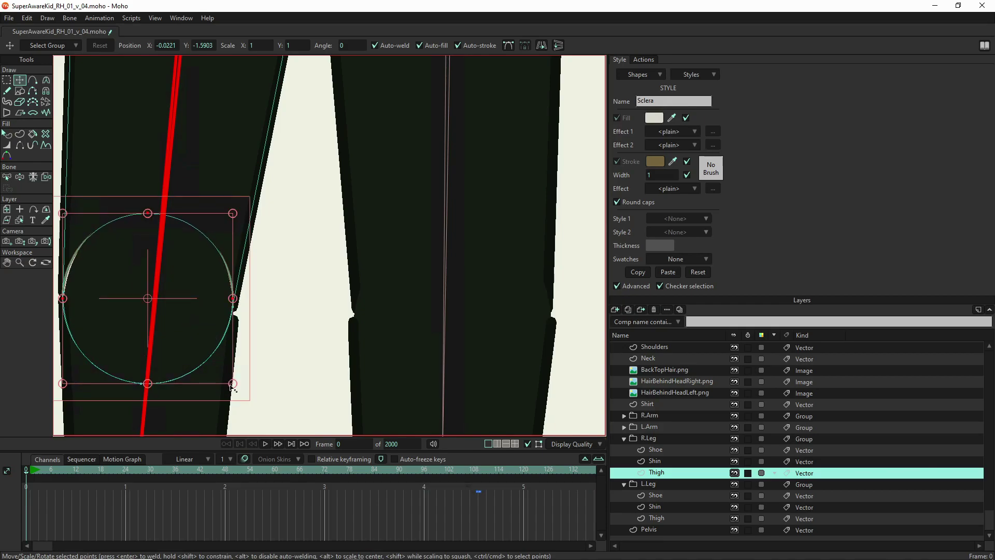
pyautogui.moveTo(234, 386); pyautogui.dragTo(152, 309)
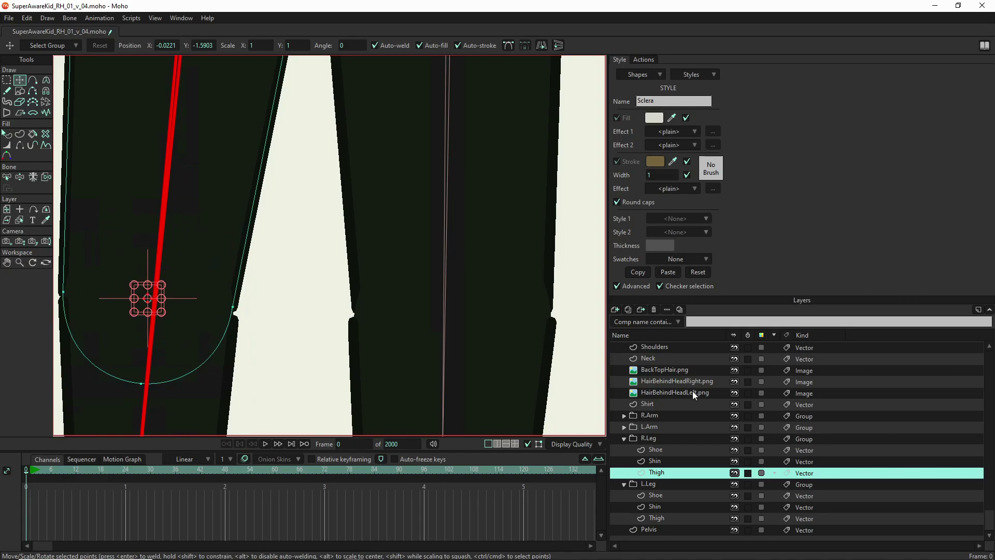
pyautogui.scroll(5, 667, 360)
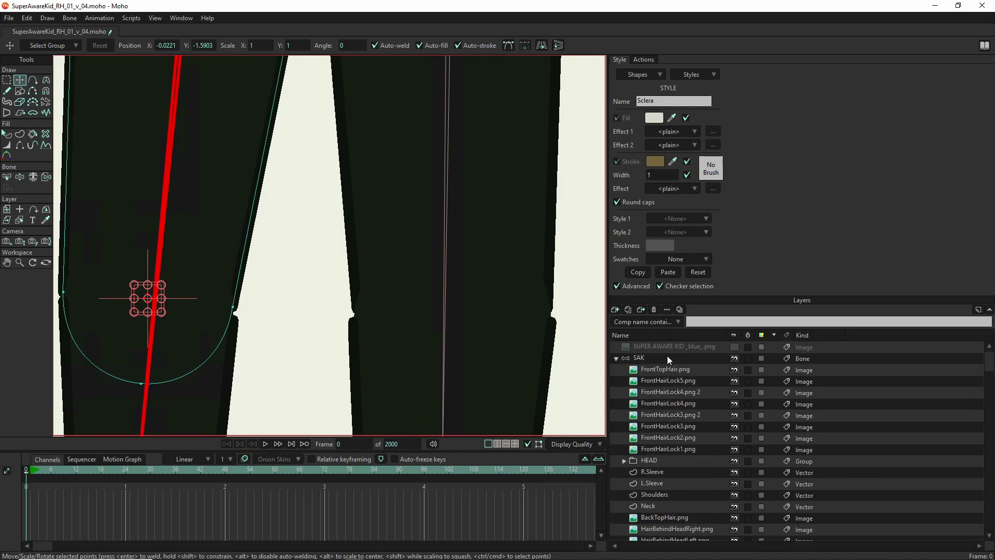
pyautogui.click(663, 356)
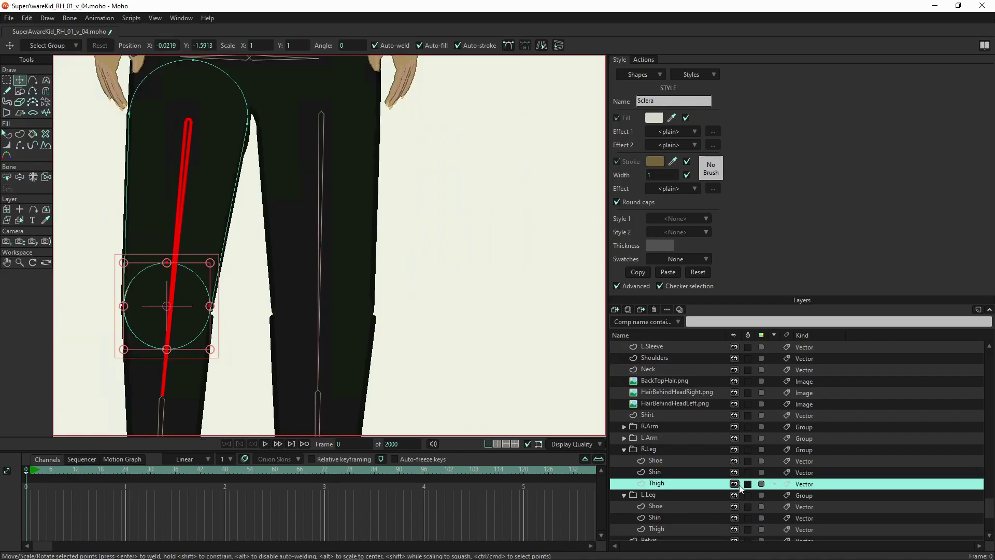
# Hide the R.Leg Shin layer and shrink the knee circle to a small marker at its centre.
pyautogui.click(736, 472)
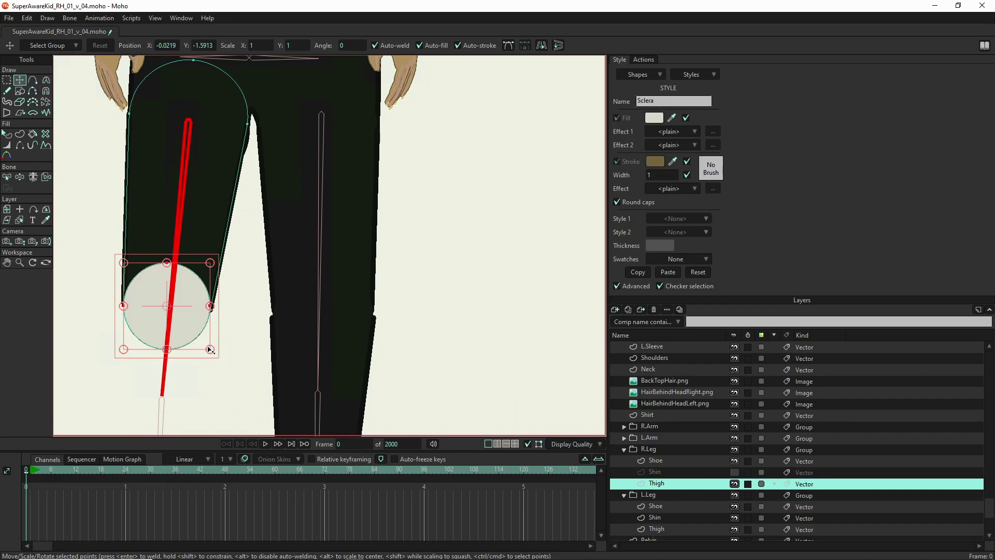
pyautogui.moveTo(211, 351); pyautogui.dragTo(169, 310)
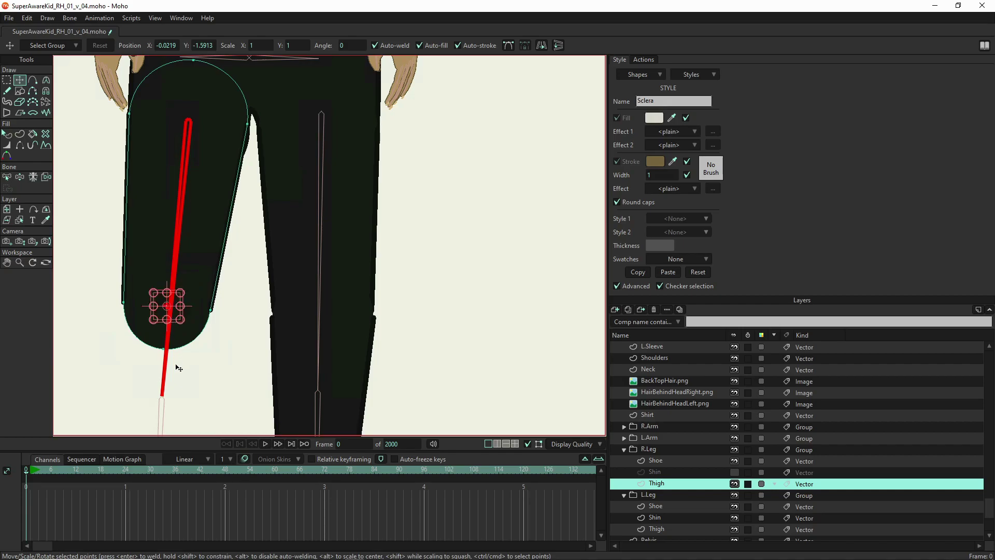
# On the SAK bone layer, move the right thigh bone's tip and the shin bone's base onto the knee marker.
pyautogui.scroll(4, 704, 358)
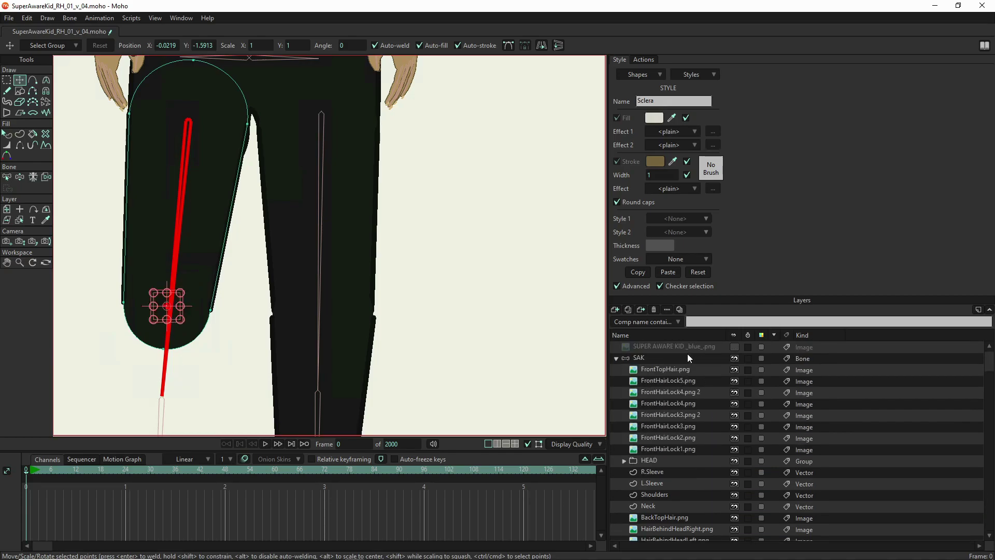
pyautogui.click(658, 359)
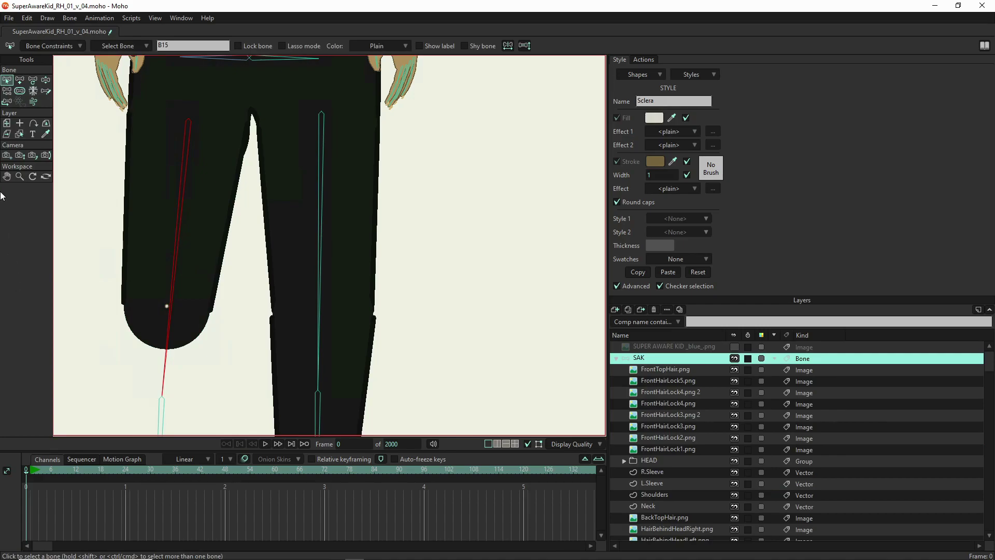
pyautogui.click(34, 80)
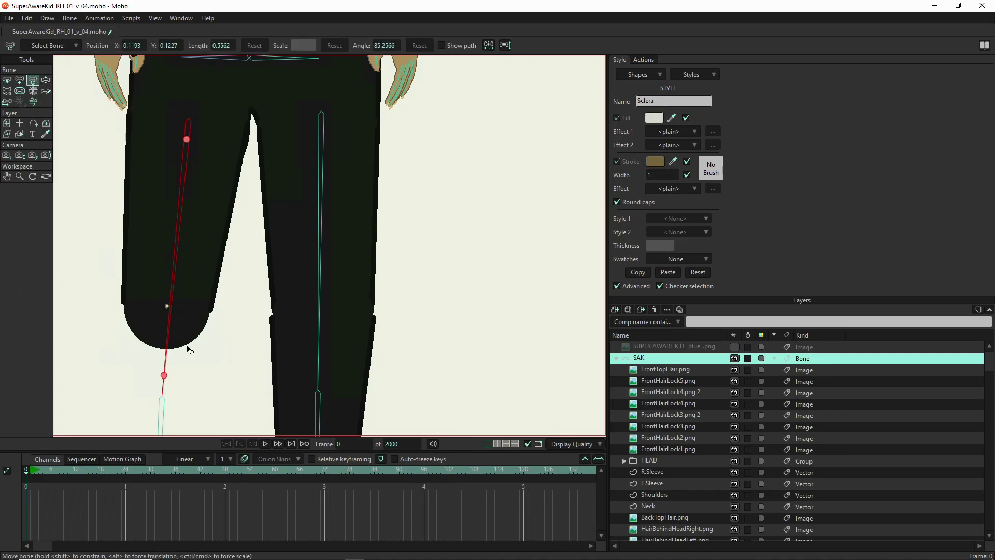
pyautogui.moveTo(164, 376); pyautogui.dragTo(171, 290)
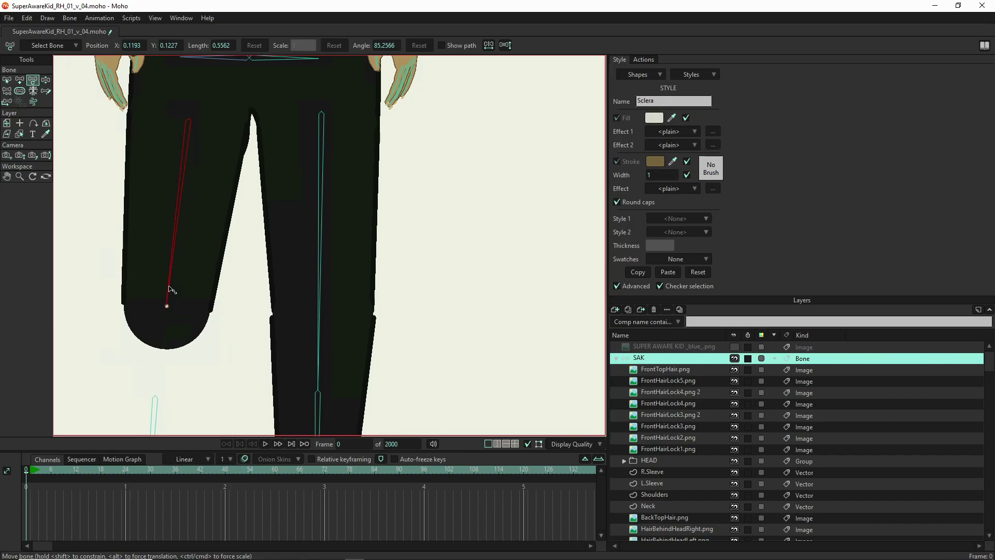
pyautogui.moveTo(168, 286); pyautogui.dragTo(171, 289)
pyautogui.moveTo(155, 412); pyautogui.dragTo(167, 327)
# Select the R.Leg Thigh layer for point editing and make the R.Leg Shin layer visible.
pyautogui.scroll(-5, 673, 502)
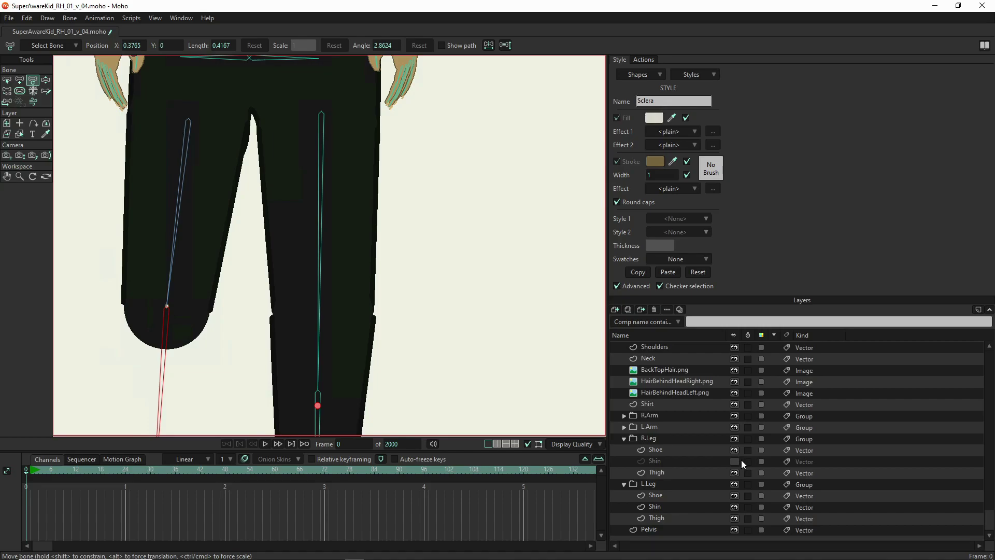
pyautogui.click(711, 473)
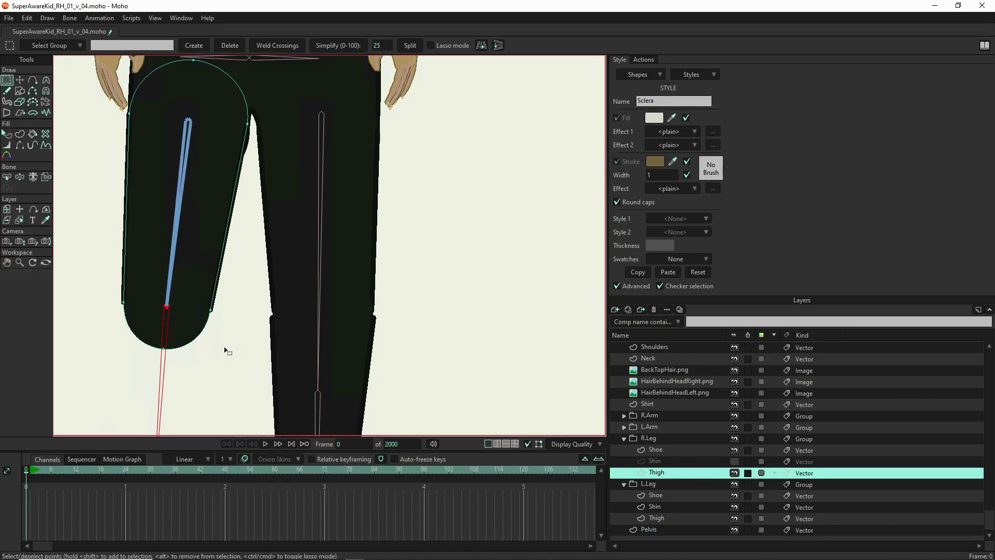
pyautogui.click(147, 331)
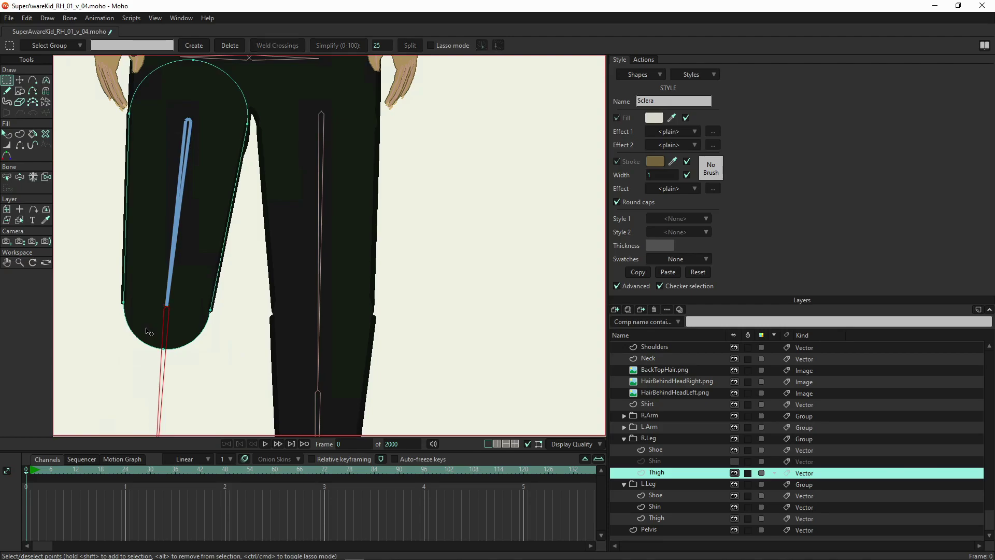
pyautogui.click(735, 462)
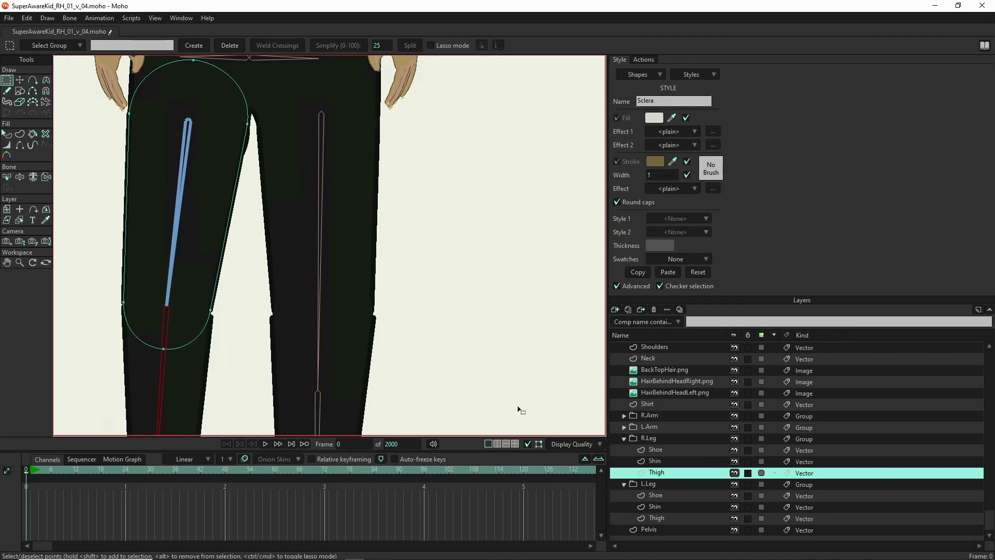
# Enlarge the marker circle at the right knee and move it down to the ankle.
pyautogui.press('t')
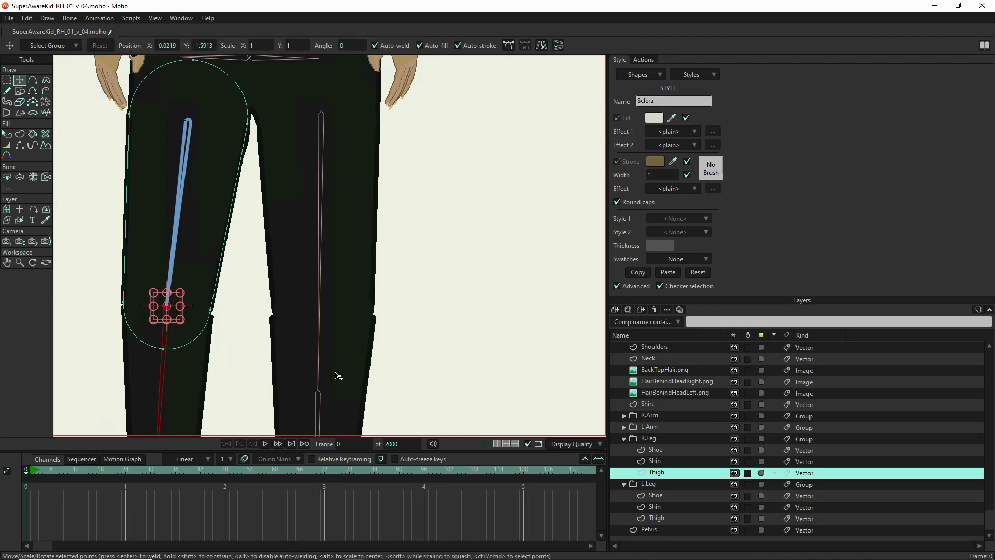
pyautogui.click(194, 329)
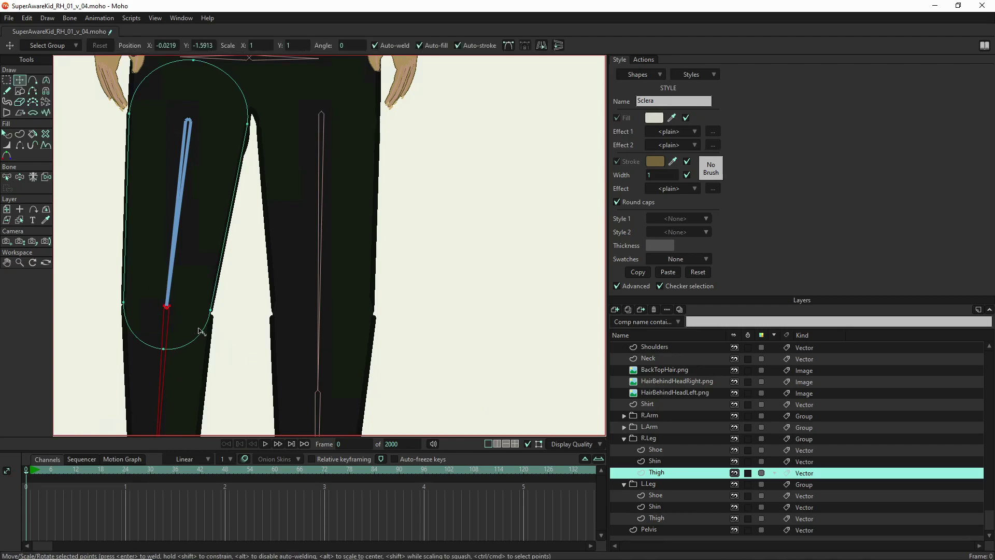
pyautogui.moveTo(274, 385); pyautogui.dragTo(484, 477)
pyautogui.scroll(-5, 166, 238)
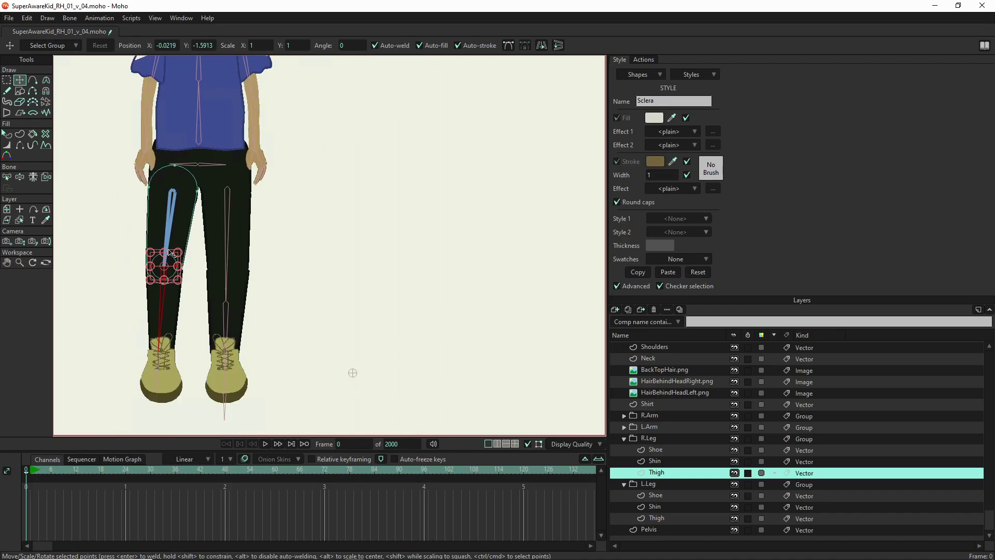
pyautogui.moveTo(175, 270); pyautogui.dragTo(174, 355)
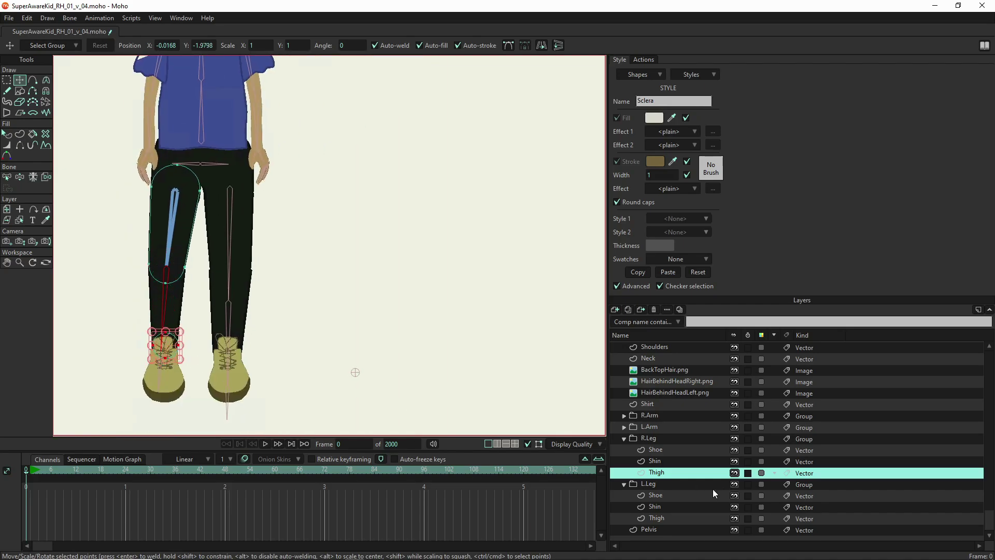
# Hide the R.Leg Shoe layer and place the marker circle over the shin's rounded lower end.
pyautogui.click(735, 450)
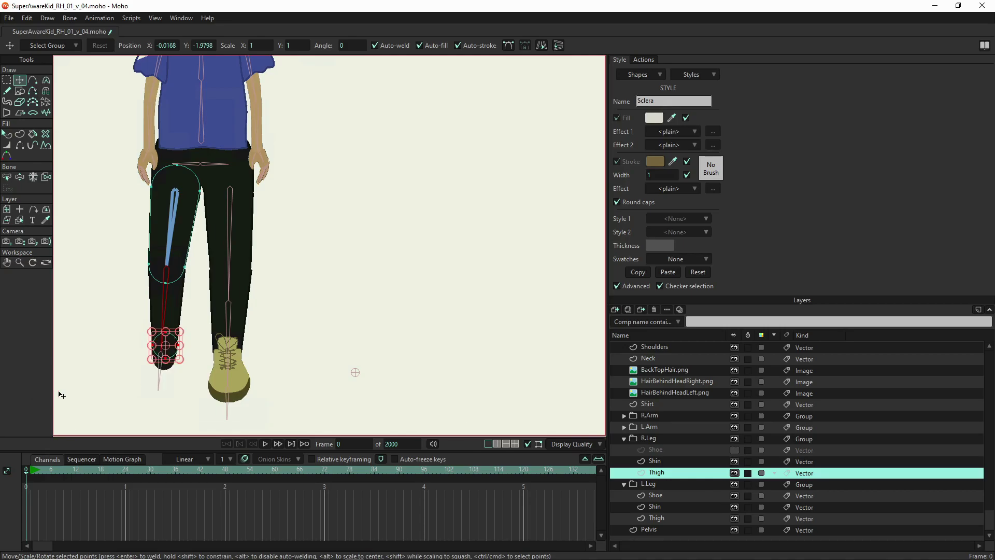
pyautogui.scroll(5, 105, 372)
pyautogui.moveTo(291, 428); pyautogui.dragTo(263, 398)
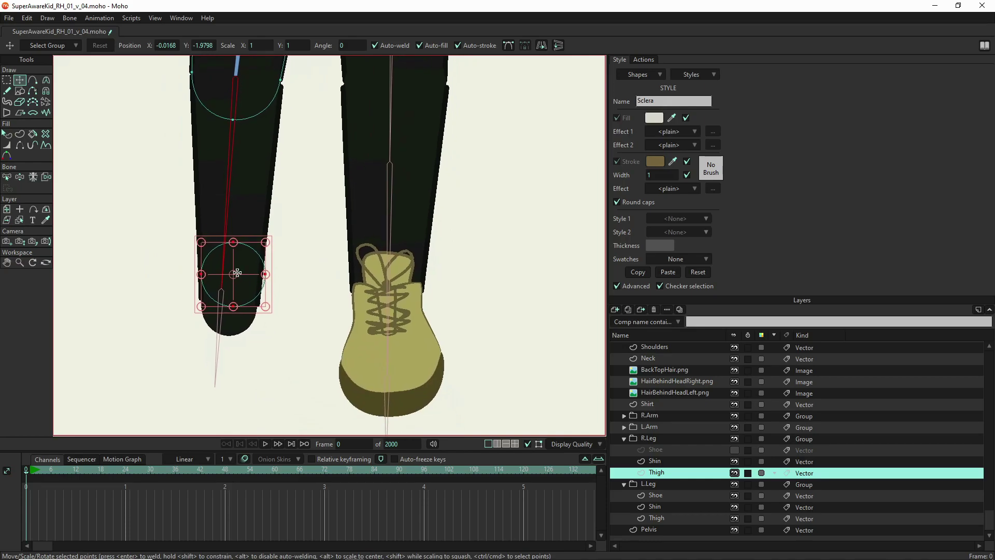
pyautogui.moveTo(237, 273); pyautogui.dragTo(253, 322)
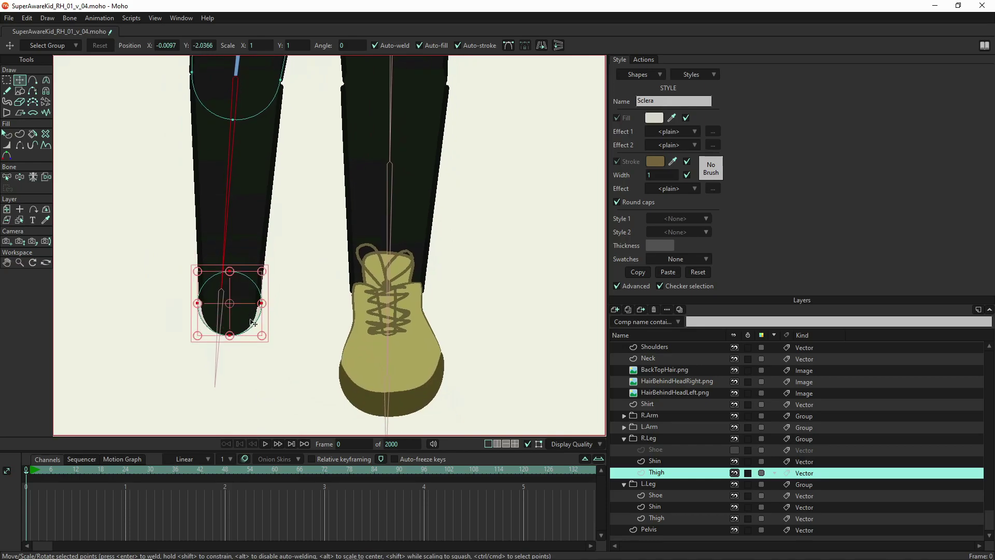
pyautogui.scroll(4, 253, 323)
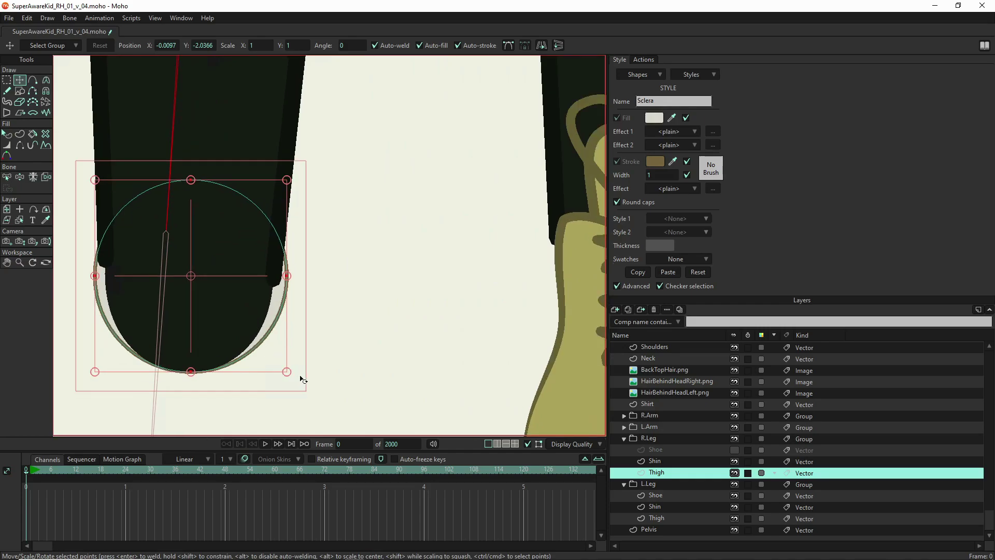
# Fit the circle to the curve of the right shin's rounded end and shrink it to a small centre marker.
pyautogui.moveTo(289, 380); pyautogui.dragTo(270, 363)
pyautogui.moveTo(216, 251); pyautogui.dragTo(215, 271)
pyautogui.hotkey('ctrl', 'd')
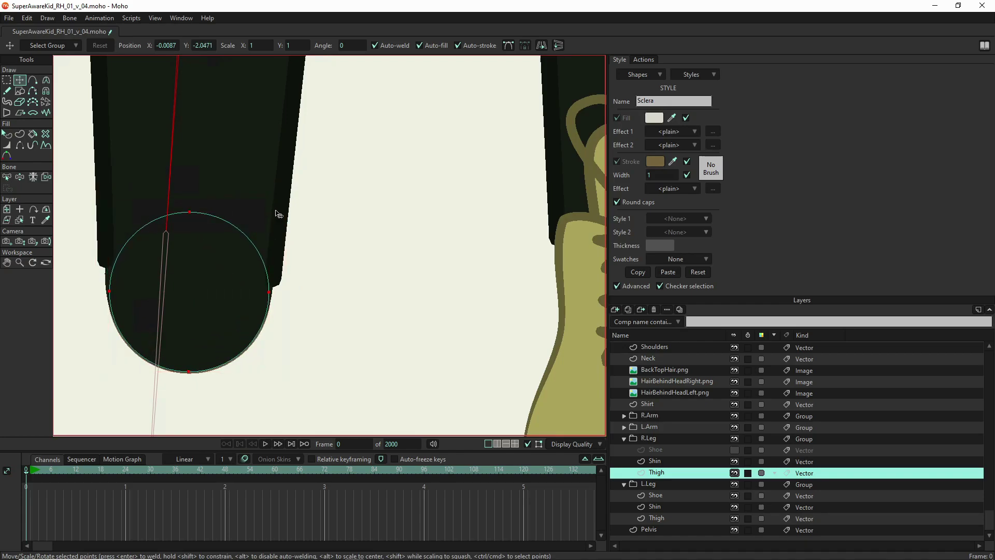
pyautogui.hotkey('ctrl', 'a')
pyautogui.moveTo(271, 209); pyautogui.dragTo(275, 207)
pyautogui.hotkey('ctrl', 'd')
pyautogui.hotkey('ctrl', 'a')
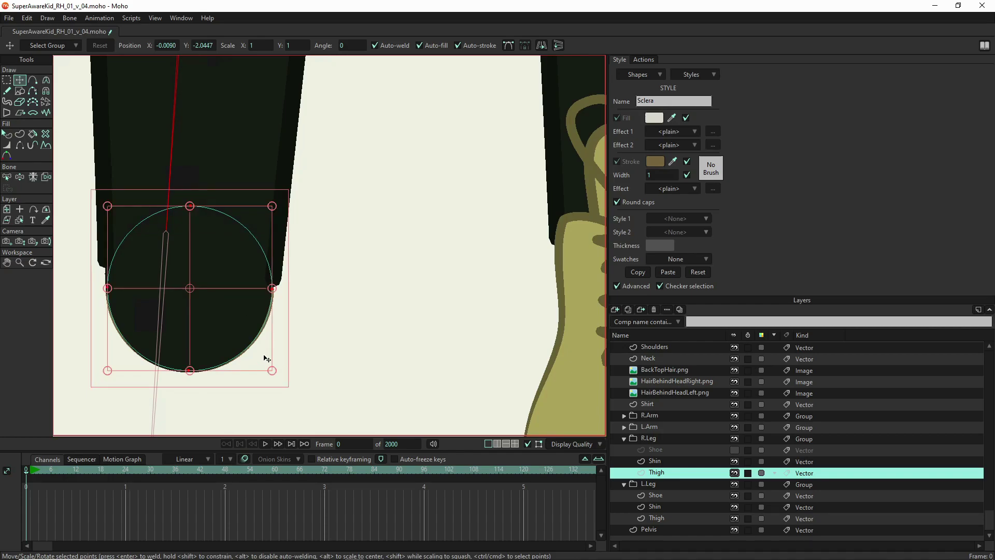
pyautogui.moveTo(273, 373); pyautogui.dragTo(194, 294)
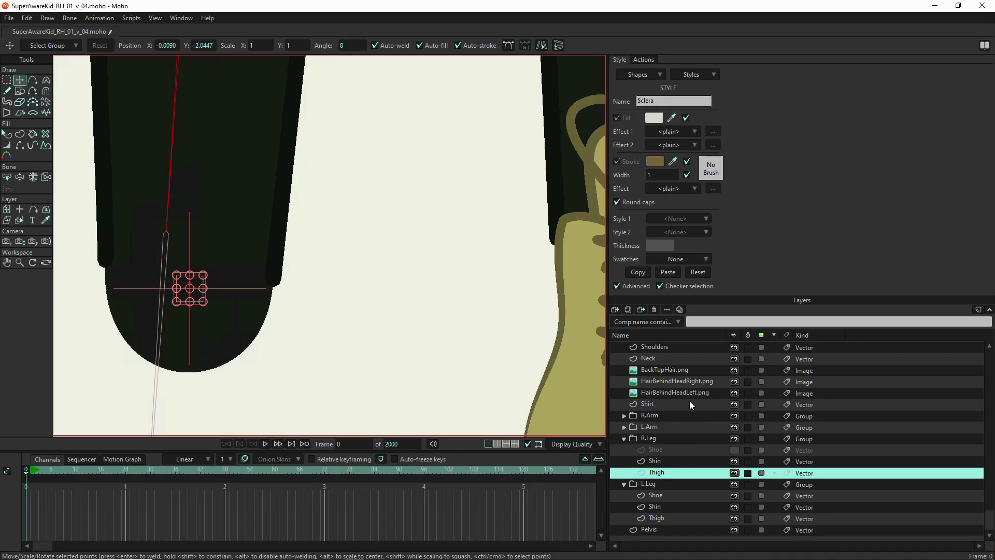
# Select the SAK bone layer and hide the R.Leg Shin layer to expose the ankle marker.
pyautogui.scroll(5, 680, 371)
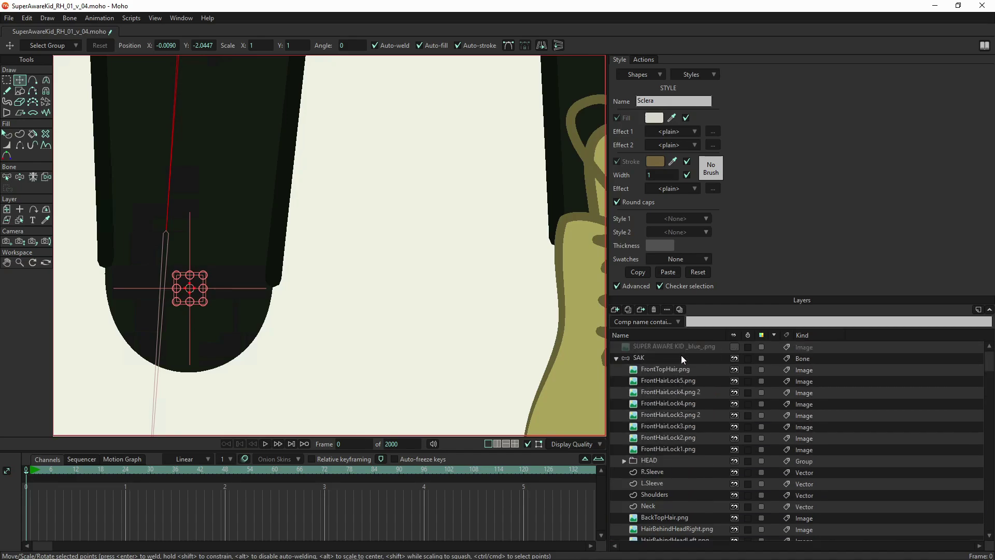
pyautogui.click(675, 358)
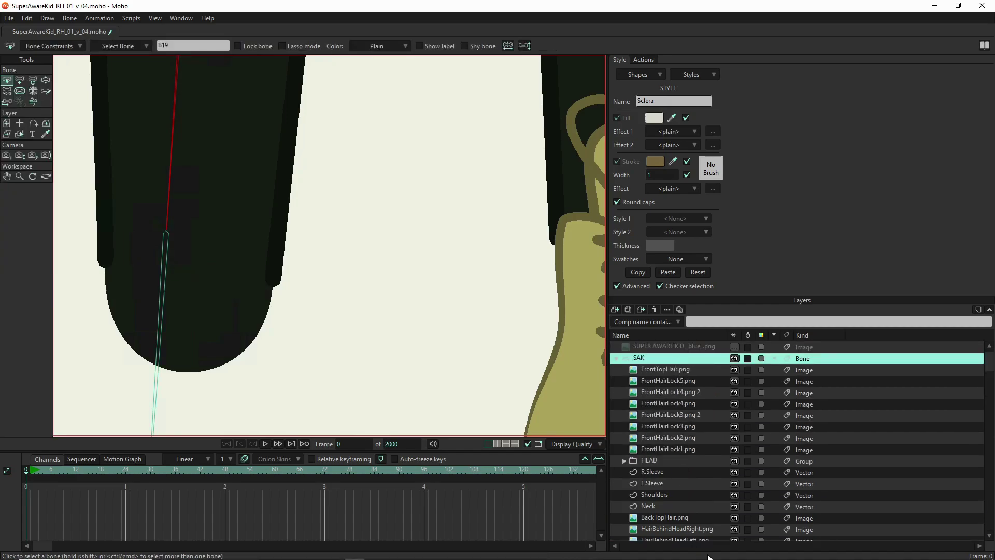
pyautogui.scroll(-2, 697, 506)
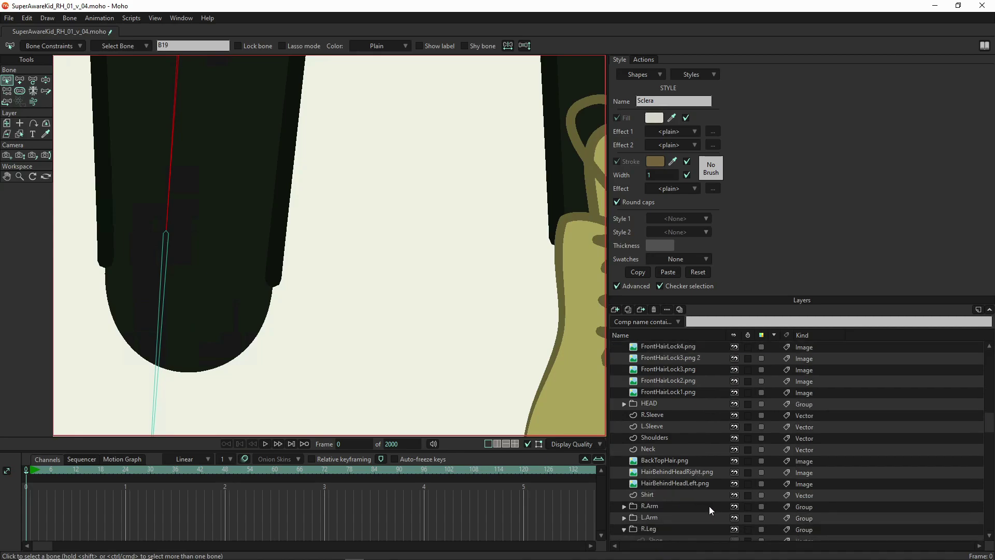
pyautogui.scroll(-3, 730, 502)
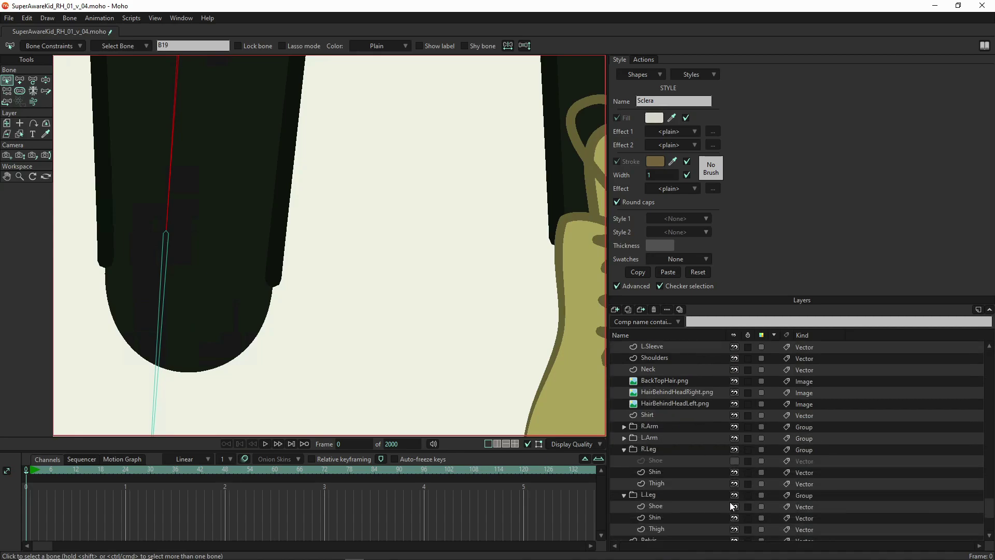
pyautogui.click(734, 483)
pyautogui.click(735, 482)
pyautogui.click(735, 473)
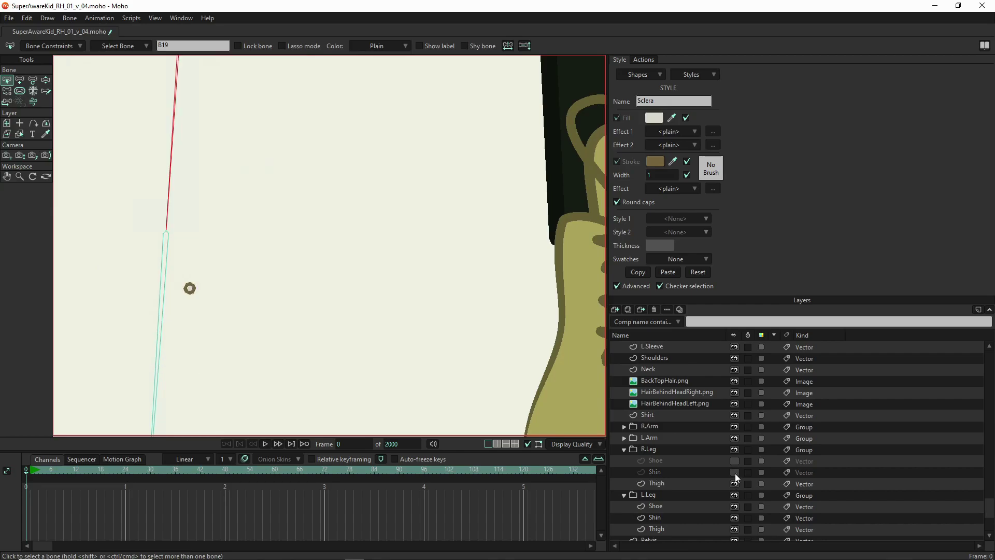
# Move the right shin bone's tip onto the ankle marker and bring the foot bone's base to the same point.
pyautogui.click(32, 80)
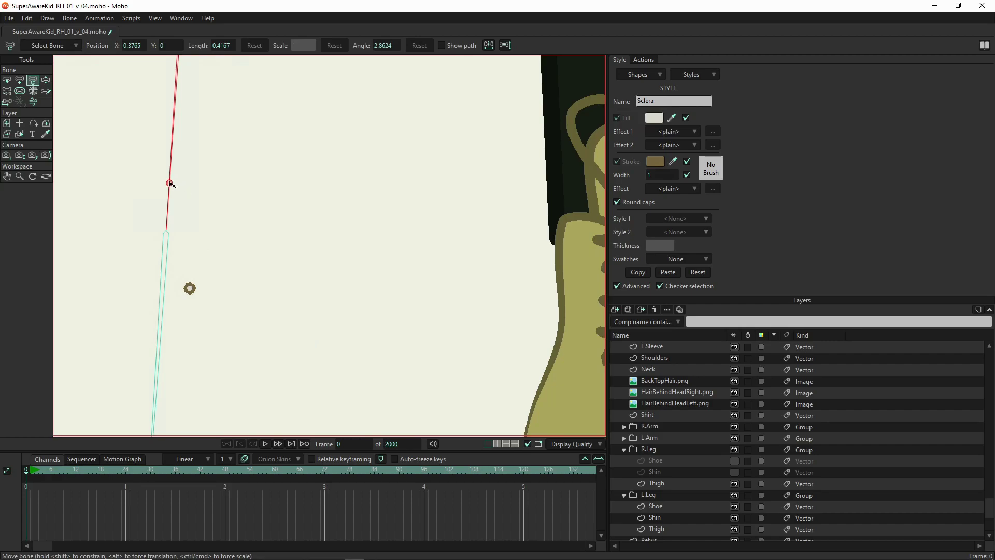
pyautogui.scroll(4, 692, 378)
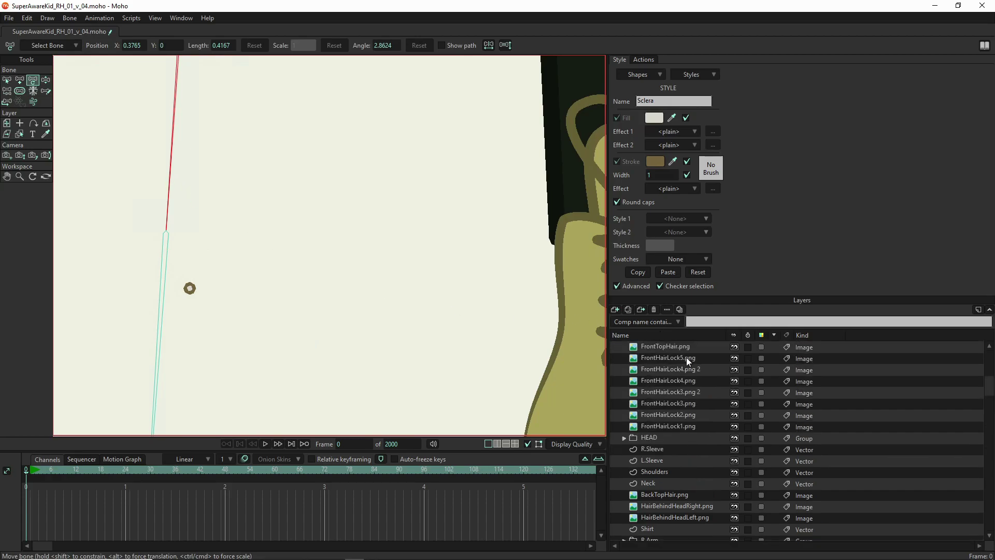
pyautogui.click(686, 357)
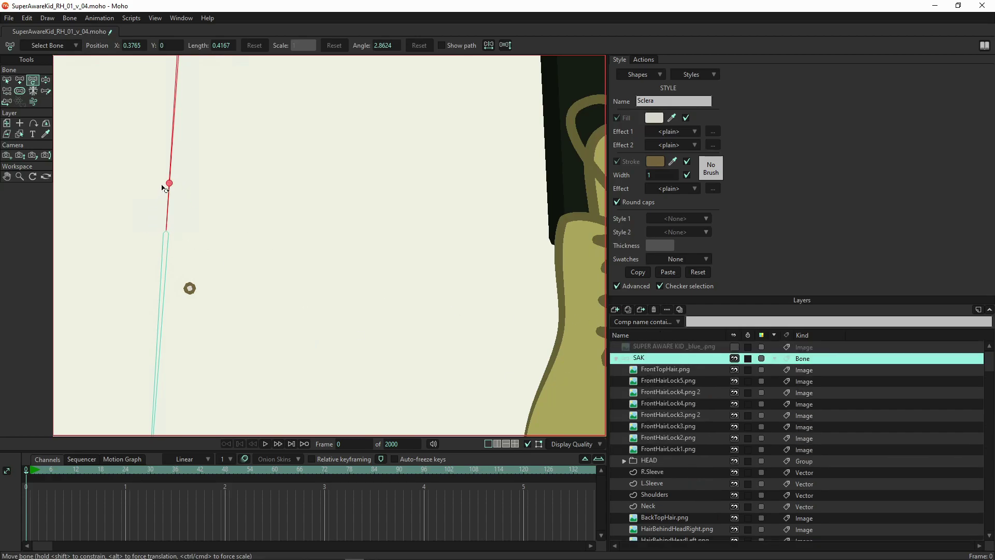
pyautogui.moveTo(170, 186); pyautogui.dragTo(200, 207)
pyautogui.scroll(-5, 191, 218)
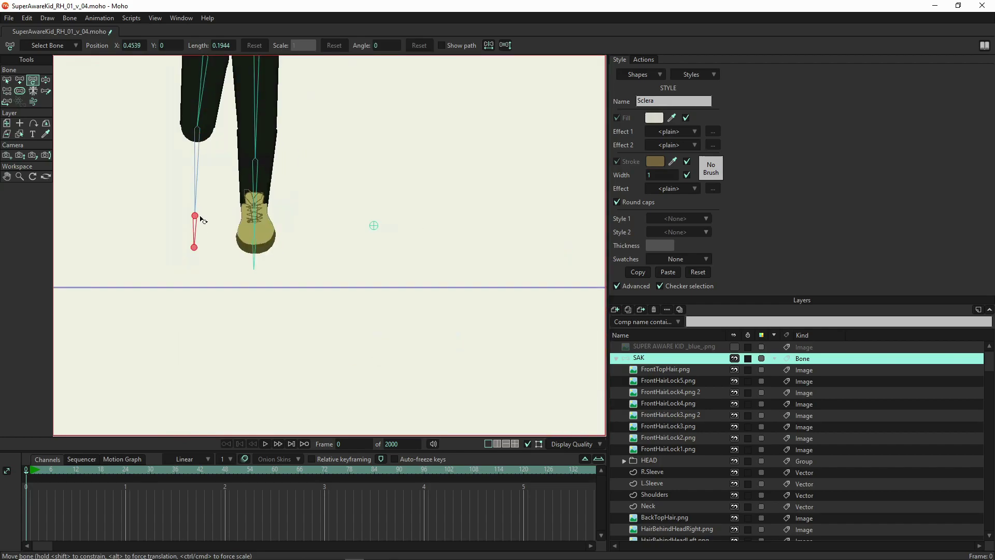
# Make the R.Leg Shin and Shoe layers visible.
pyautogui.scroll(-3, 767, 497)
pyautogui.click(734, 495)
pyautogui.click(735, 506)
pyautogui.scroll(-1, 738, 502)
pyautogui.click(735, 496)
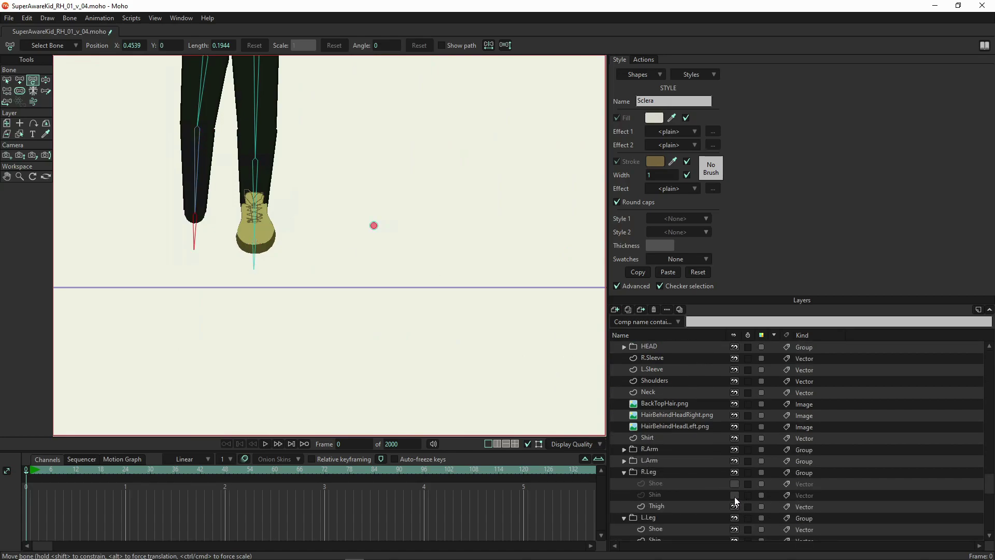
pyautogui.click(735, 483)
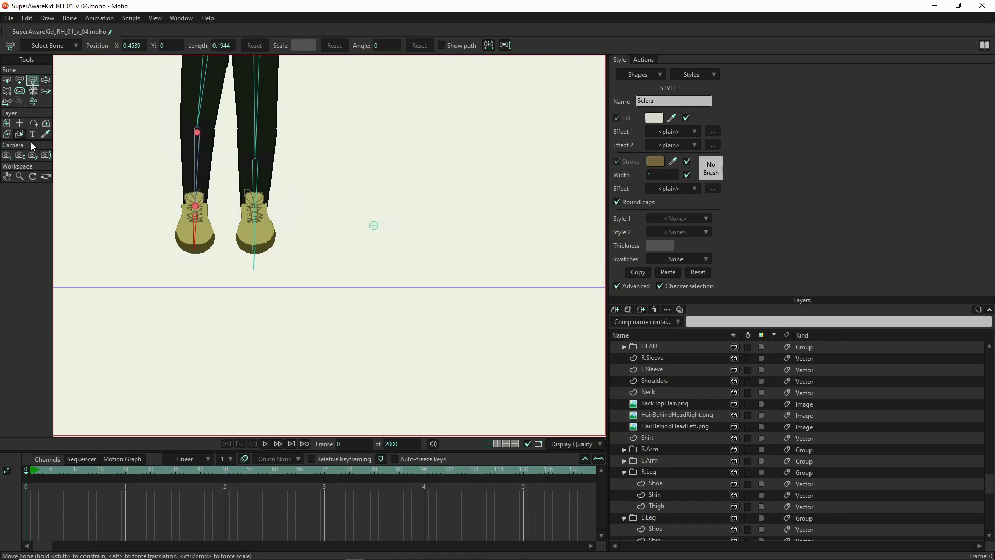
# Test the right leg's bending by rotating its foot and leg bones with Manipulate Bones.
pyautogui.click(45, 80)
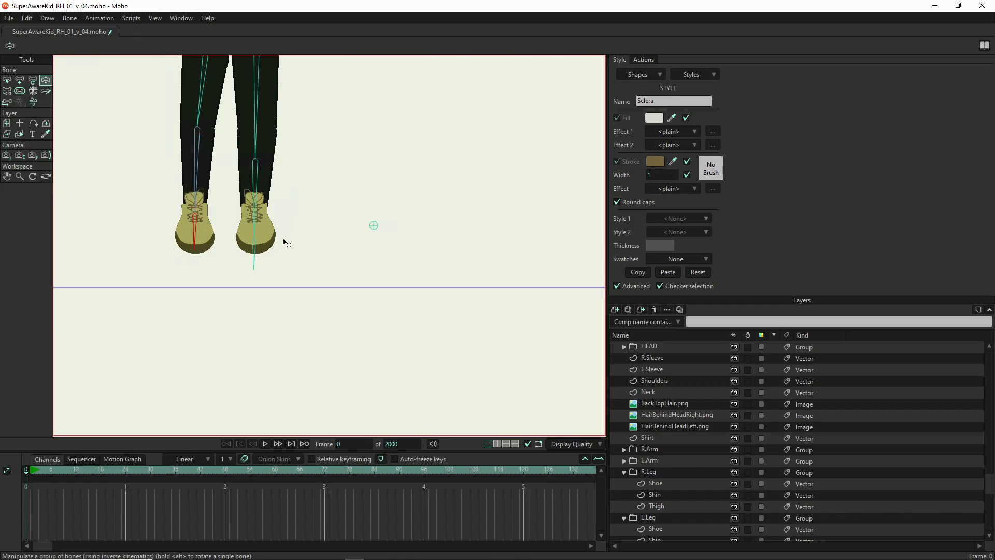
pyautogui.moveTo(201, 232); pyautogui.dragTo(185, 259)
pyautogui.moveTo(197, 168); pyautogui.dragTo(222, 283)
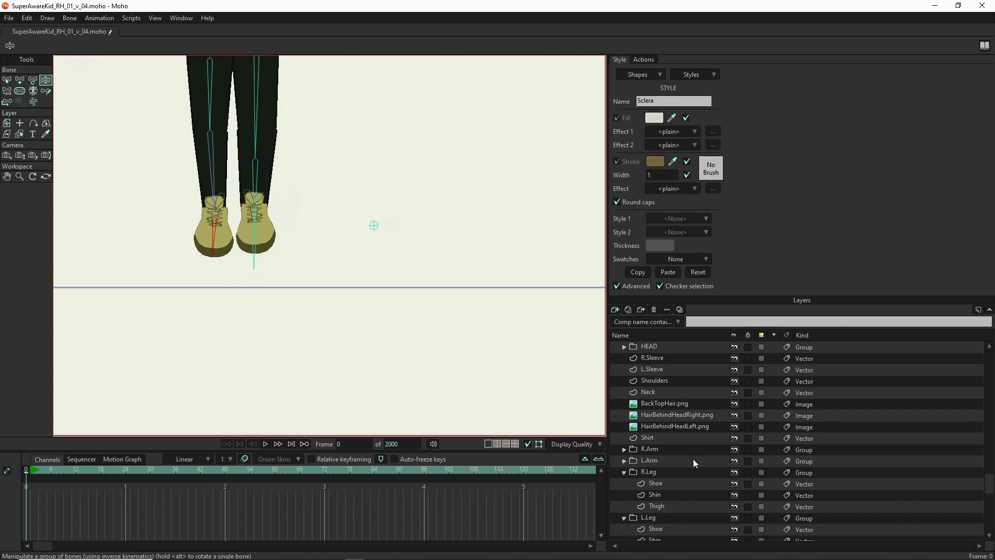
# Lower both Shoe layers to the same level, with the R.Leg Shoe at Y -0.0372 and the L.Leg Shoe at Y -0.0465.
pyautogui.scroll(-1, 671, 490)
pyautogui.click(672, 464)
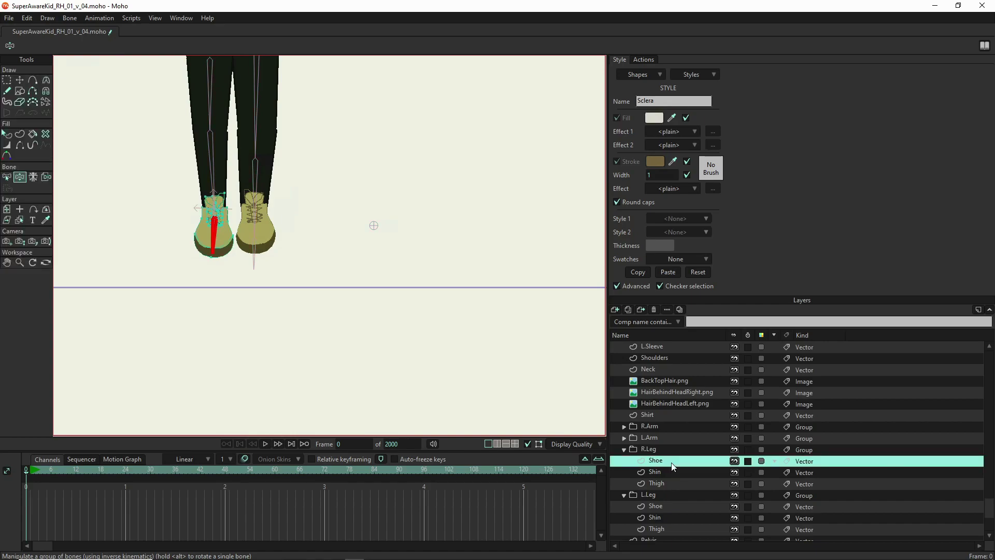
pyautogui.click(12, 210)
pyautogui.scroll(3, 195, 232)
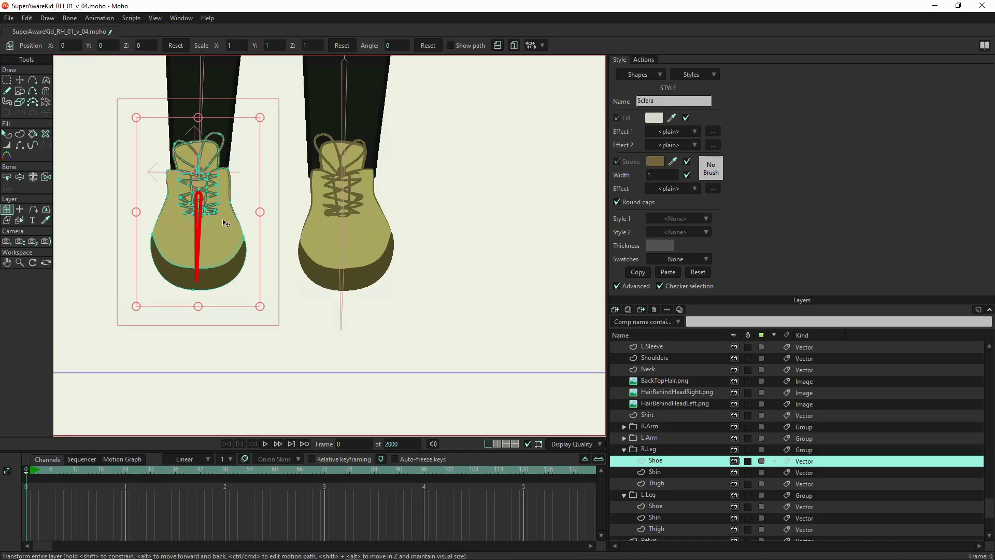
pyautogui.moveTo(224, 227); pyautogui.dragTo(224, 240)
pyautogui.moveTo(369, 258); pyautogui.dragTo(367, 247)
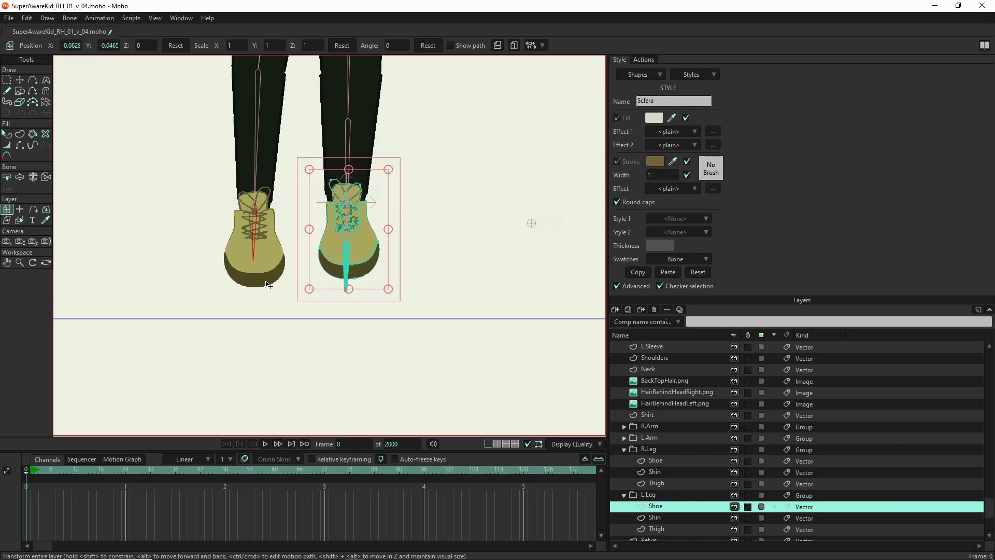
pyautogui.click(656, 460)
pyautogui.click(259, 262)
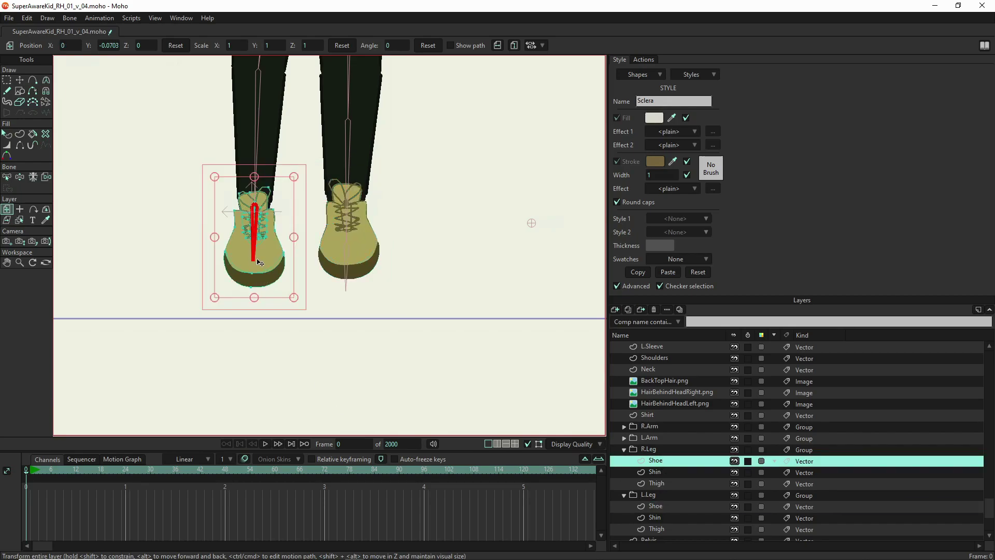
pyautogui.moveTo(263, 266); pyautogui.dragTo(263, 255)
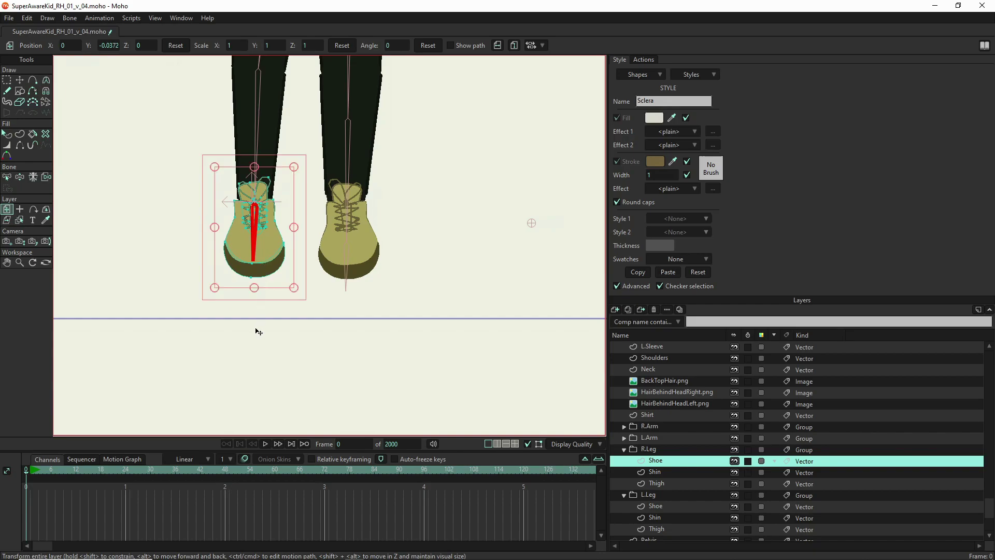
# Test the right foot, shin and thigh bones through wide swings with Manipulate Bones to check the knee and ankle joints.
pyautogui.click(20, 176)
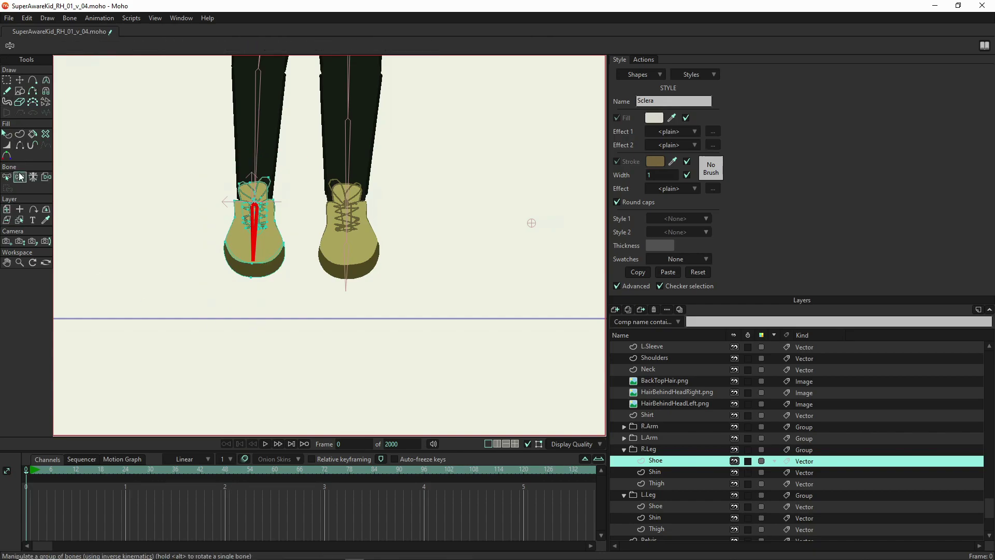
pyautogui.moveTo(258, 255); pyautogui.dragTo(220, 311)
pyautogui.moveTo(251, 118); pyautogui.dragTo(183, 84)
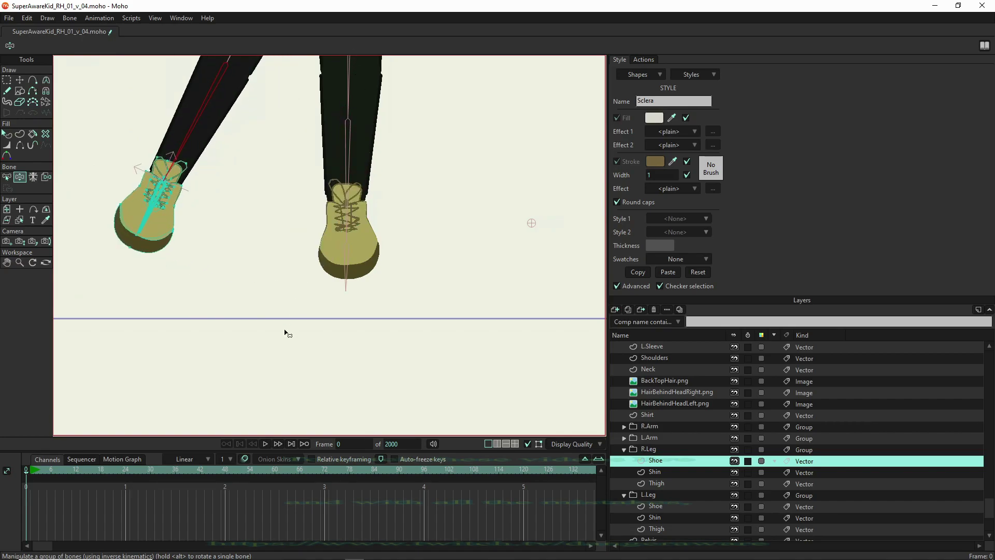
pyautogui.scroll(-5, 282, 302)
pyautogui.moveTo(284, 229); pyautogui.dragTo(259, 223)
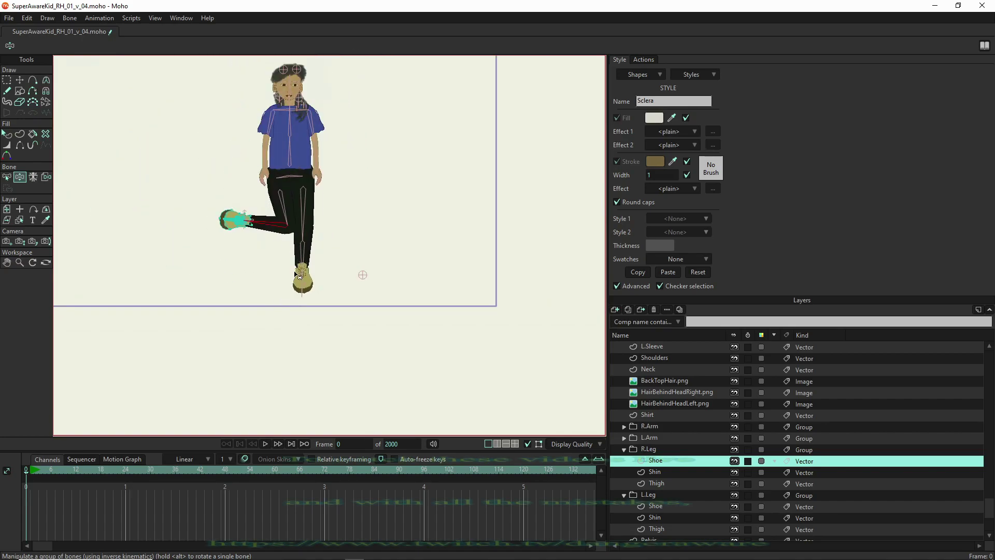
pyautogui.moveTo(315, 244); pyautogui.dragTo(283, 321)
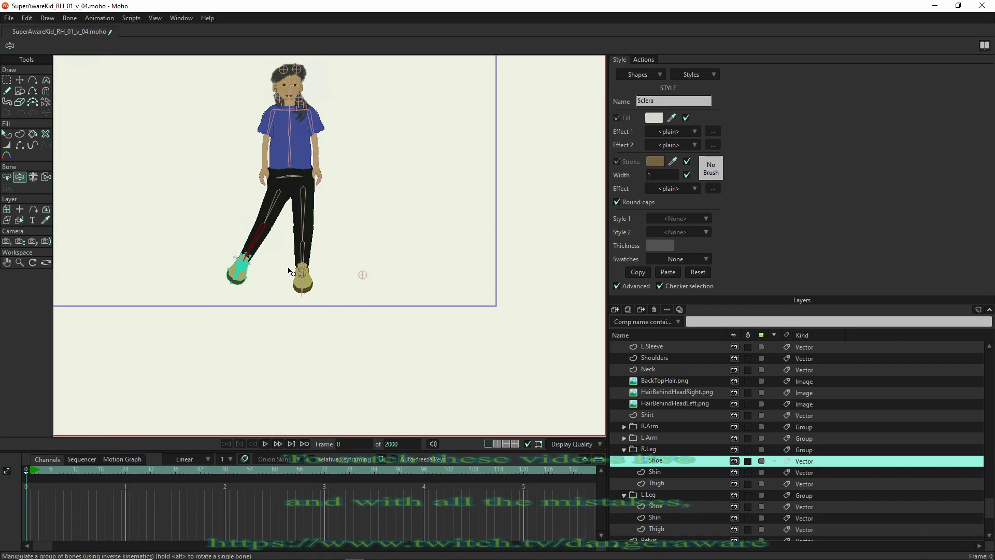
pyautogui.moveTo(276, 210); pyautogui.dragTo(233, 246)
# Test the thigh bones' rotation at the hips and examine the R.Leg Shin and L.Leg Thigh outlines against their bones.
pyautogui.scroll(6, 234, 245)
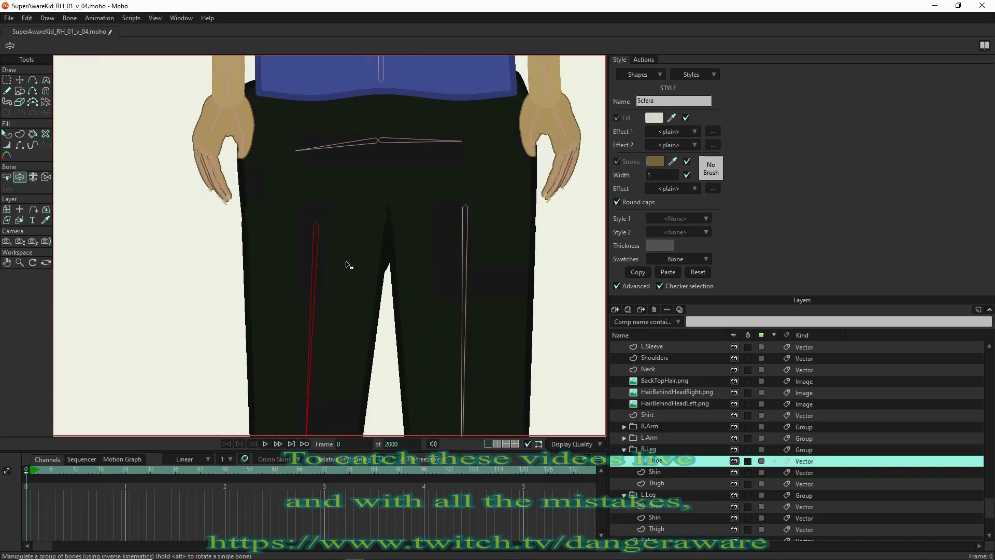
pyautogui.moveTo(318, 290); pyautogui.dragTo(368, 358)
pyautogui.moveTo(523, 383); pyautogui.dragTo(322, 315)
pyautogui.hotkey('ctrl', 'r')
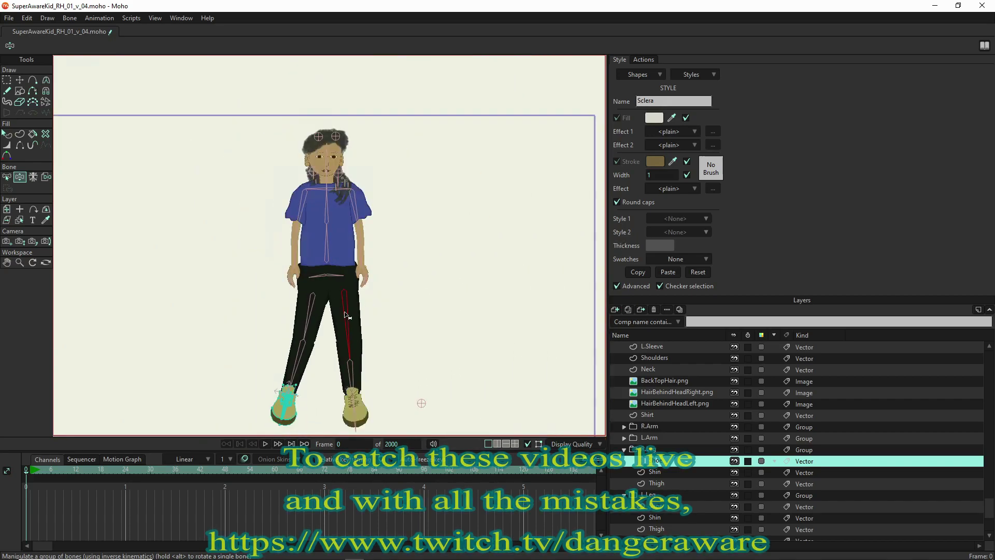
pyautogui.scroll(4, 356, 346)
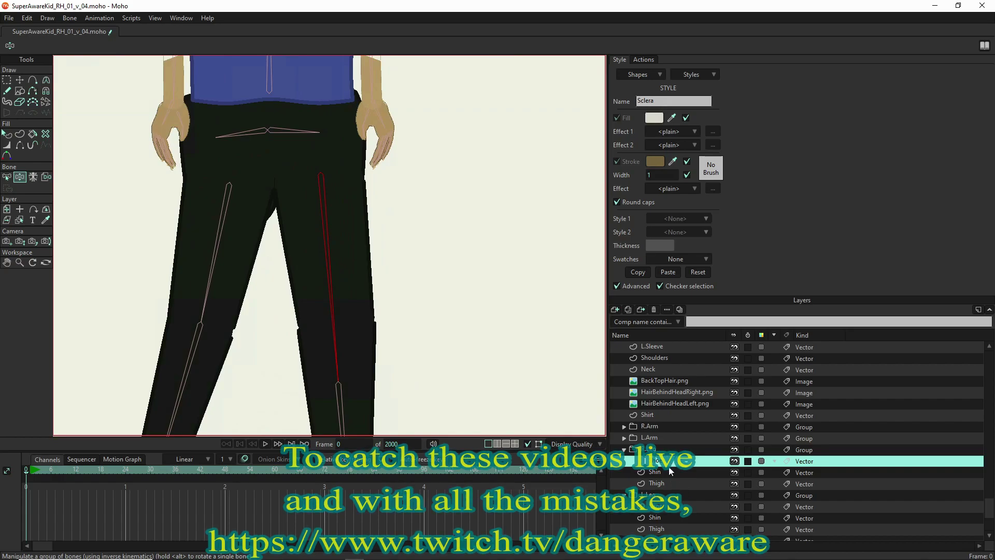
pyautogui.click(668, 476)
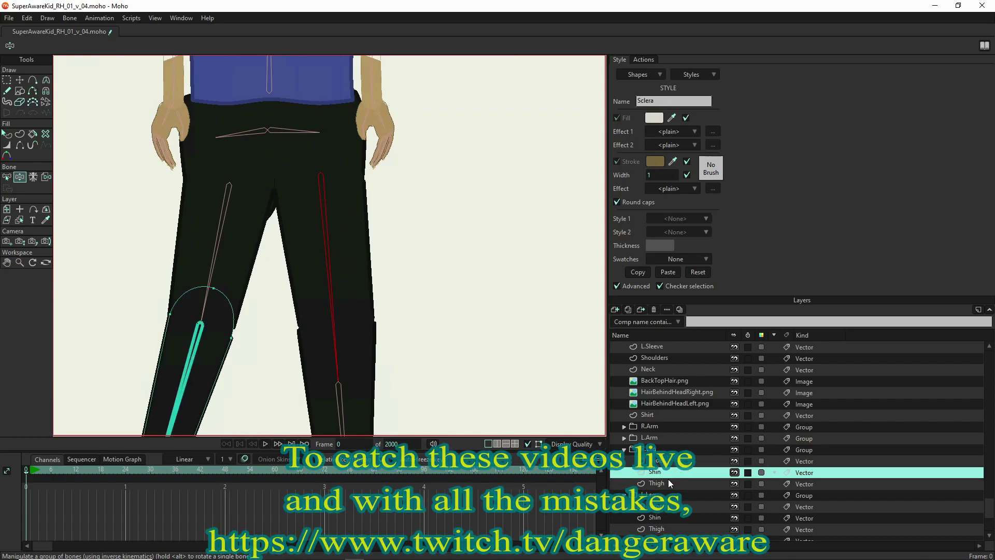
pyautogui.click(668, 529)
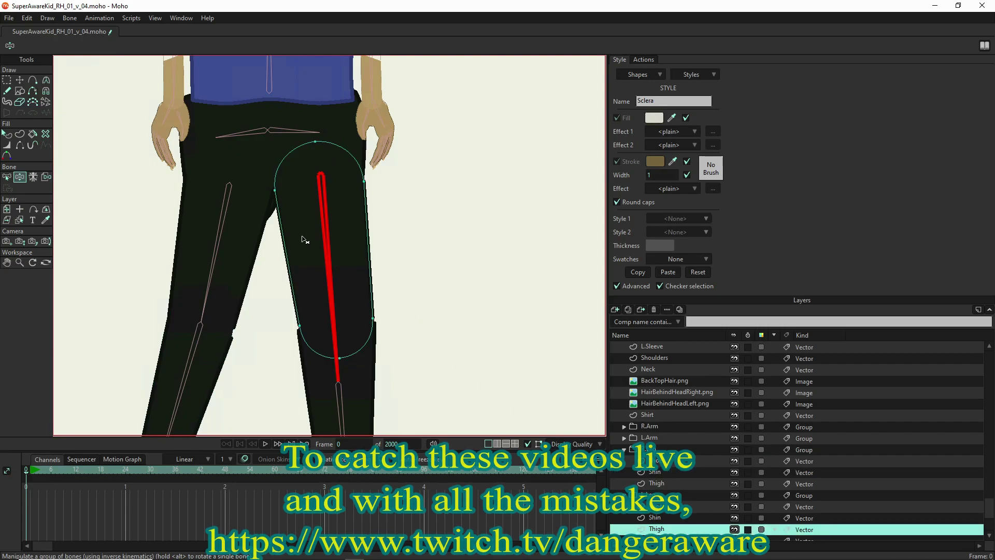
pyautogui.scroll(-3, 199, 310)
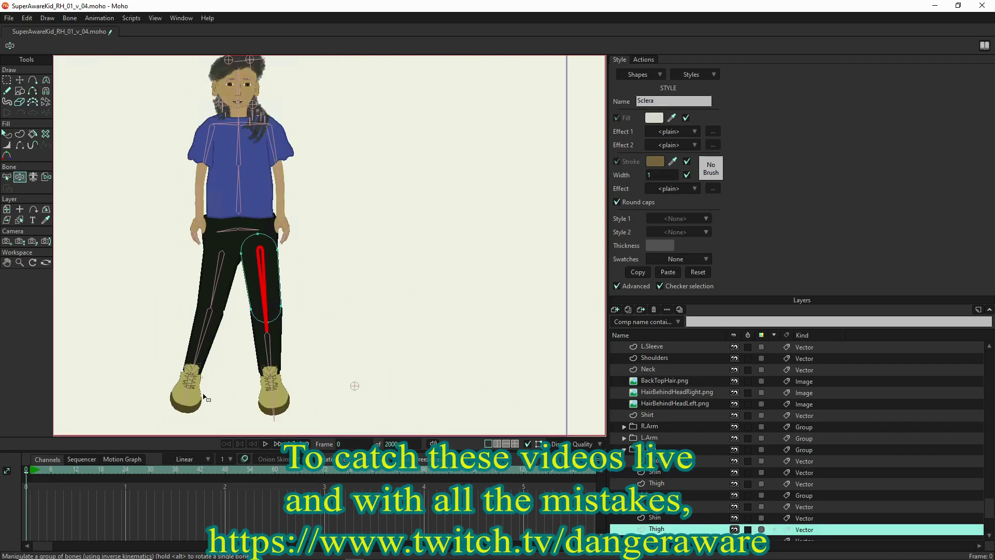
# Find the layer holding the leftover circle marker at the right ankle and delete the marker from the R.Leg Thigh layer.
pyautogui.scroll(4, 205, 398)
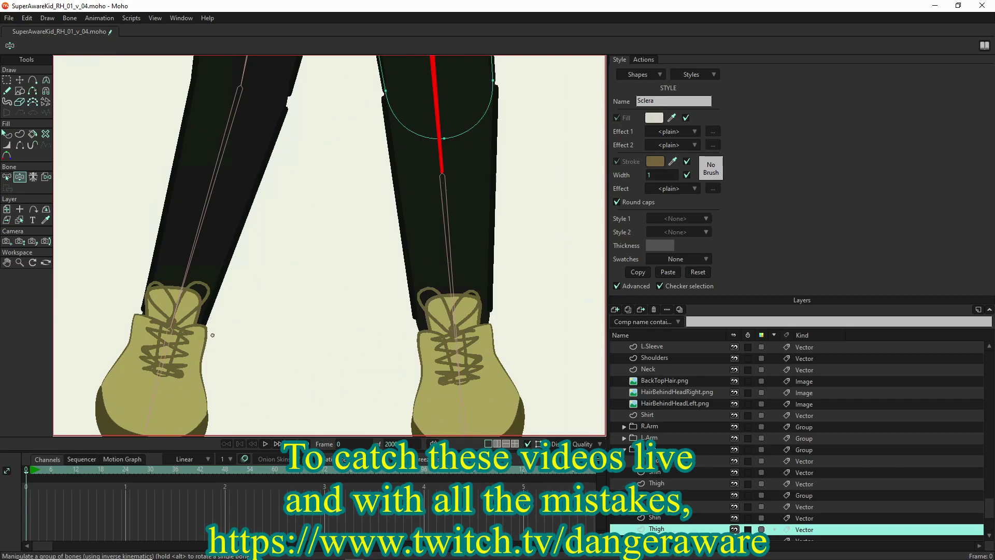
pyautogui.click(670, 518)
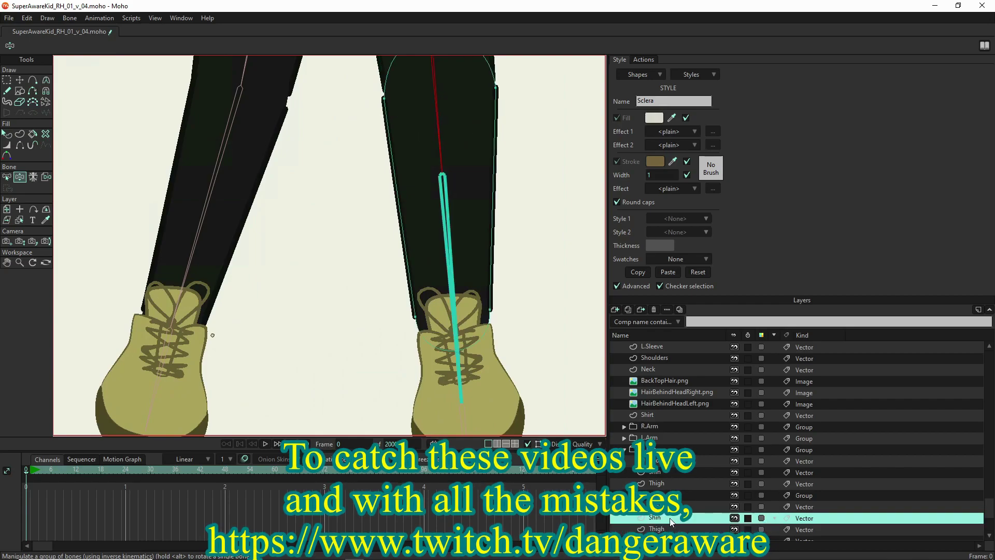
pyautogui.click(670, 471)
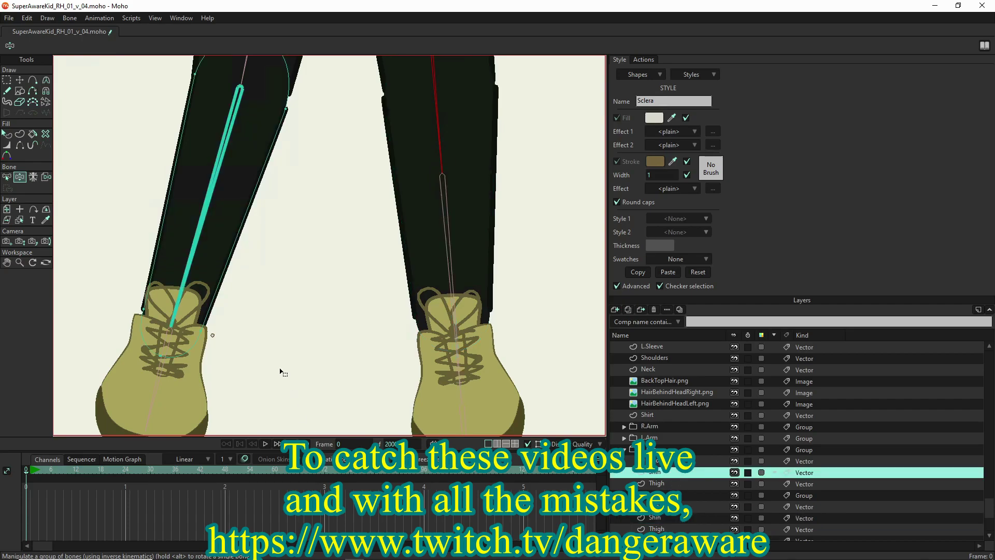
pyautogui.press('g')
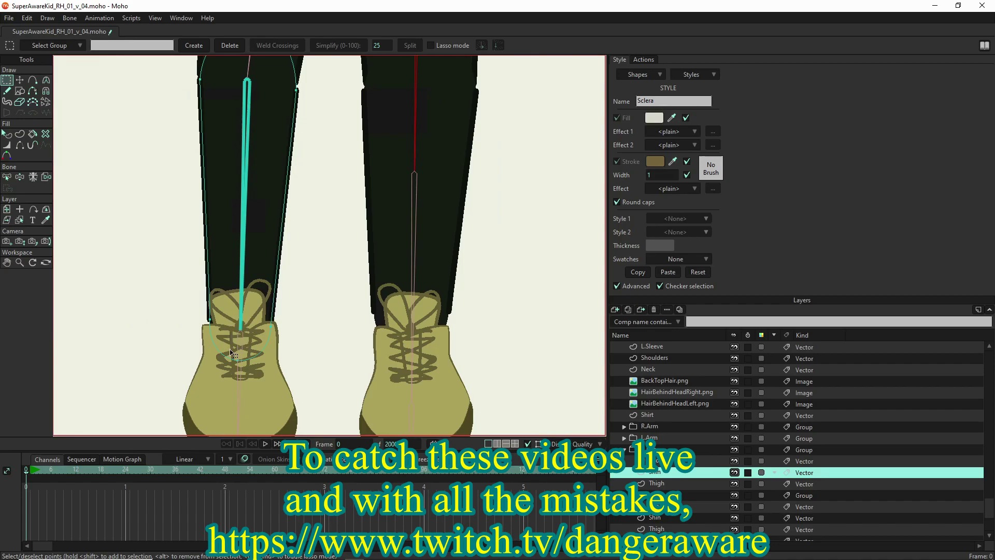
pyautogui.moveTo(257, 291); pyautogui.dragTo(206, 366)
pyautogui.moveTo(254, 294); pyautogui.dragTo(220, 346)
pyautogui.click(657, 462)
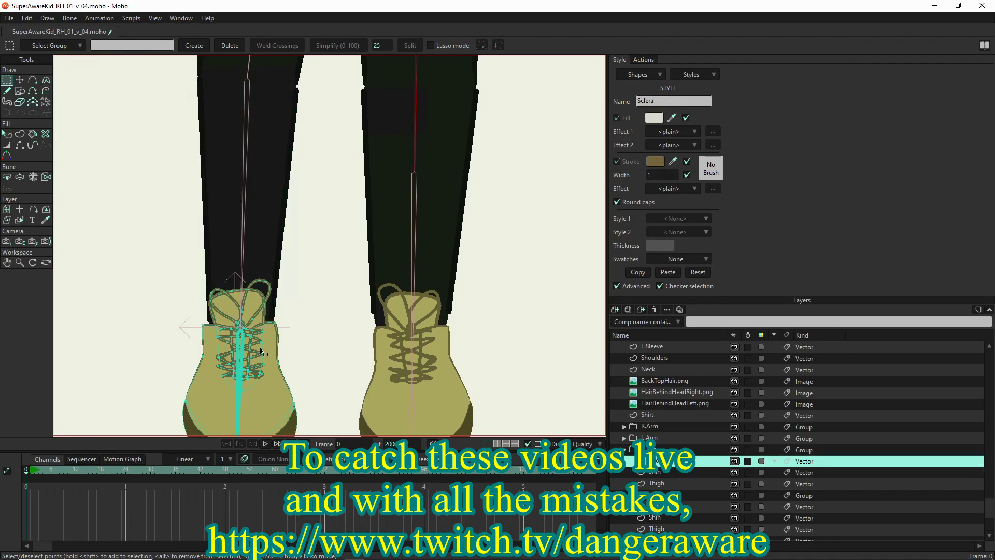
pyautogui.scroll(5, 262, 352)
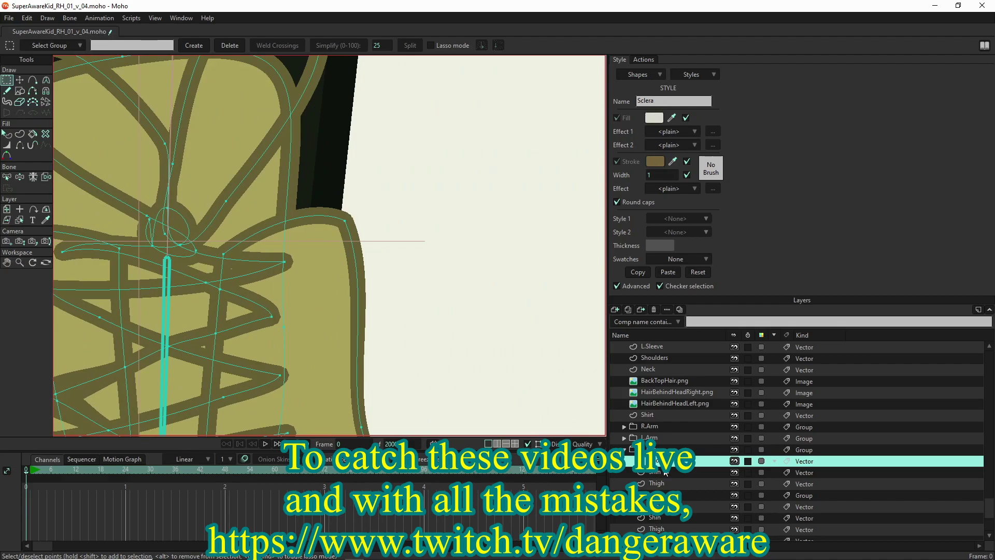
pyautogui.click(671, 484)
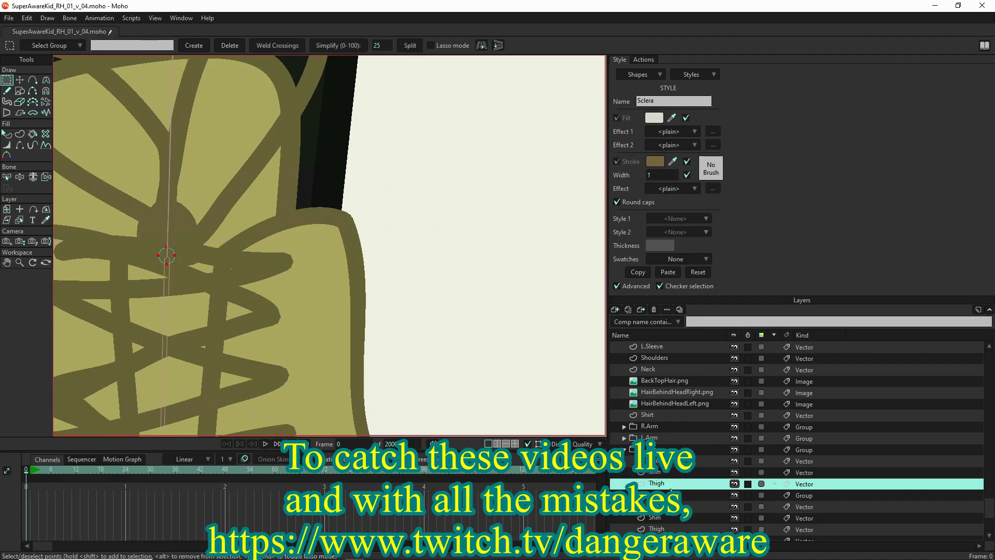
pyautogui.click(174, 265)
pyautogui.scroll(-5, 177, 258)
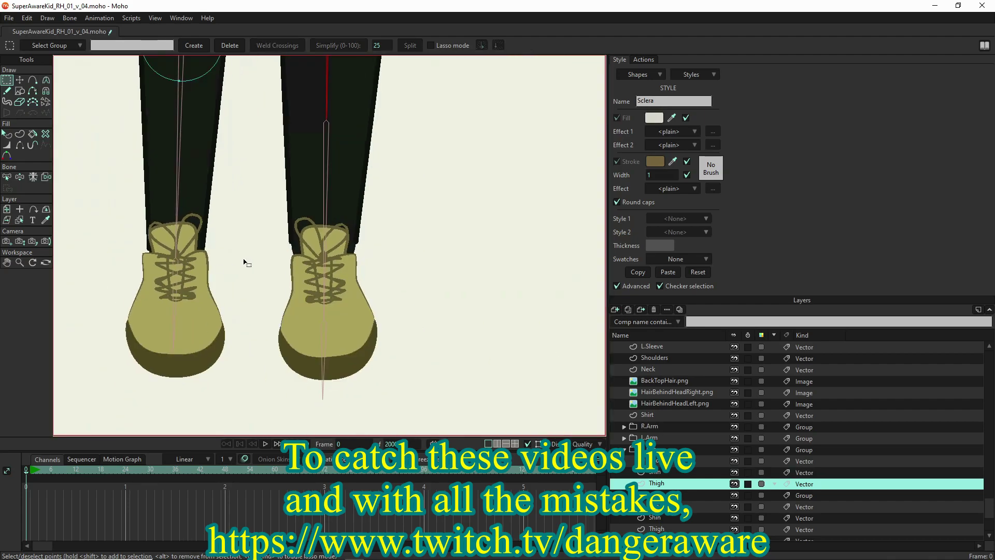
# Draw a circle in the L.Leg Thigh layer matching the thigh's rounded upper end.
pyautogui.scroll(-3, 230, 267)
pyautogui.scroll(6, 281, 107)
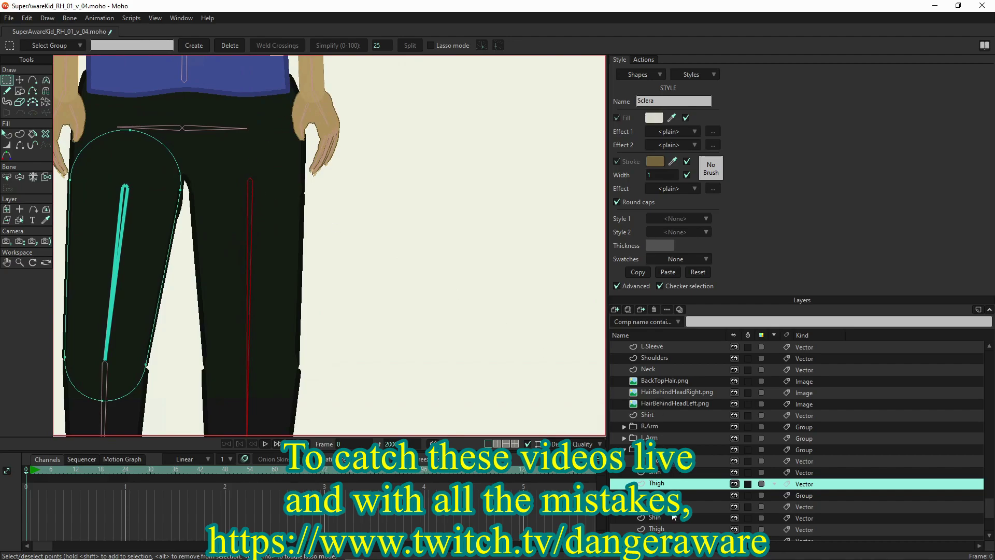
pyautogui.click(656, 528)
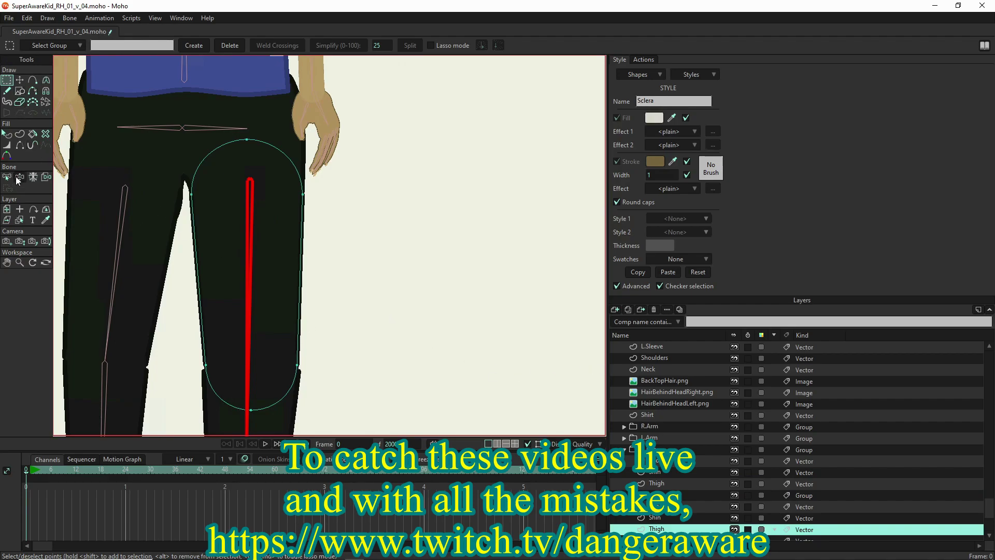
pyautogui.click(19, 92)
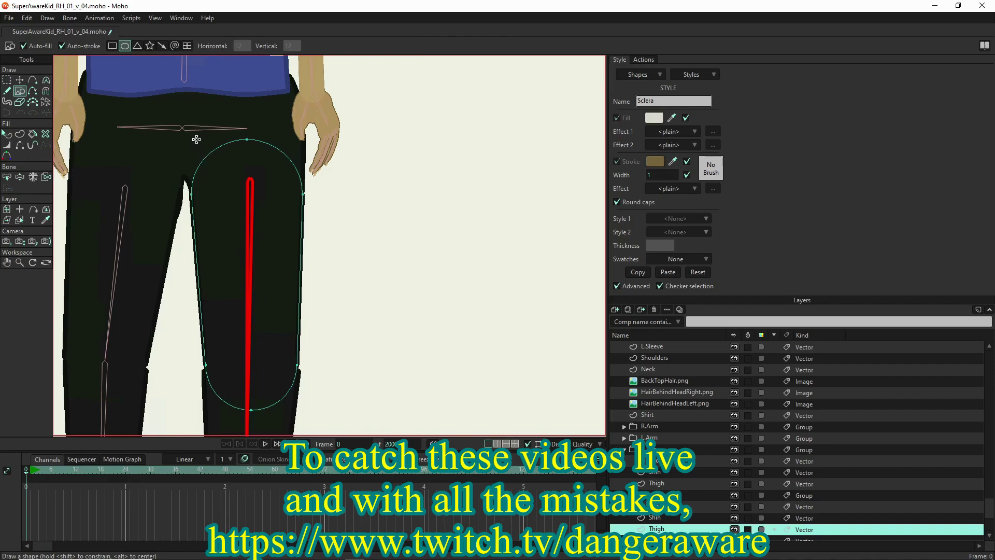
pyautogui.moveTo(191, 139); pyautogui.dragTo(301, 251)
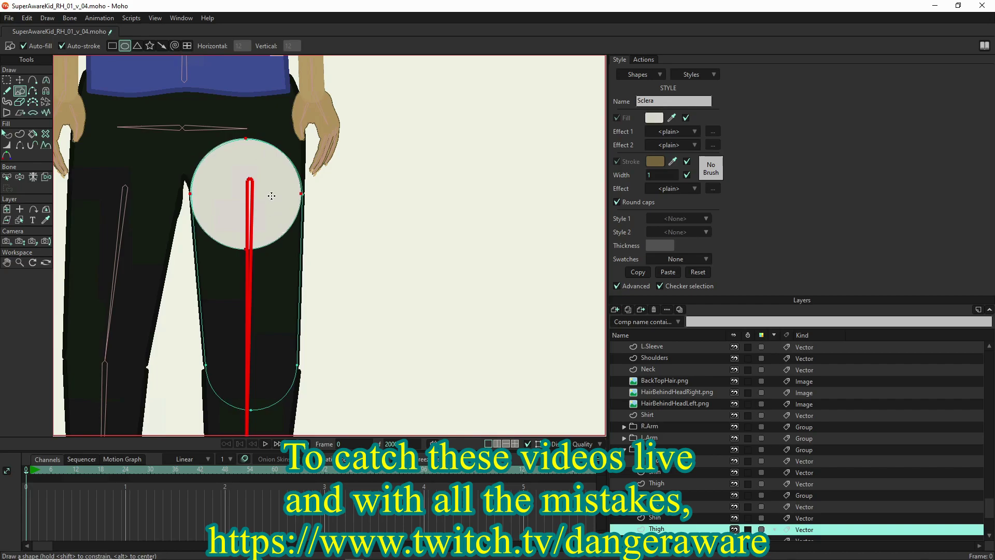
# Fit the circle to the curve of the left thigh's upper end and shrink it to a small centre marker.
pyautogui.press('t')
pyautogui.moveTo(273, 188); pyautogui.dragTo(278, 189)
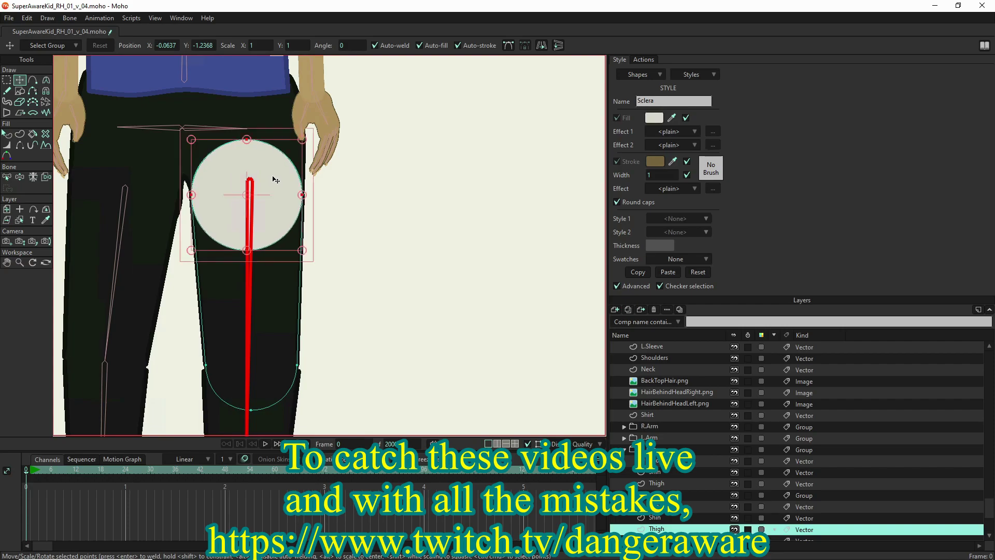
pyautogui.scroll(4, 271, 174)
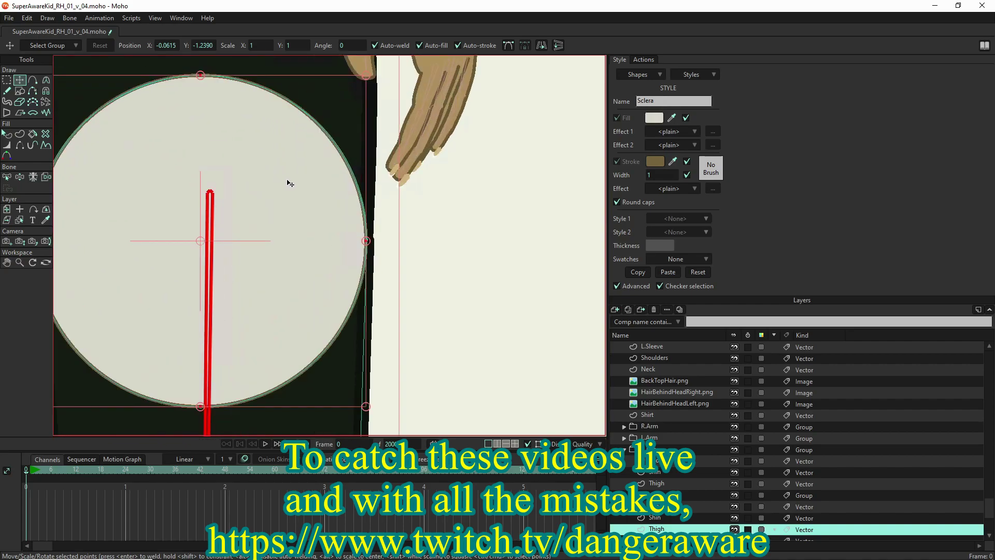
pyautogui.scroll(-2, 316, 176)
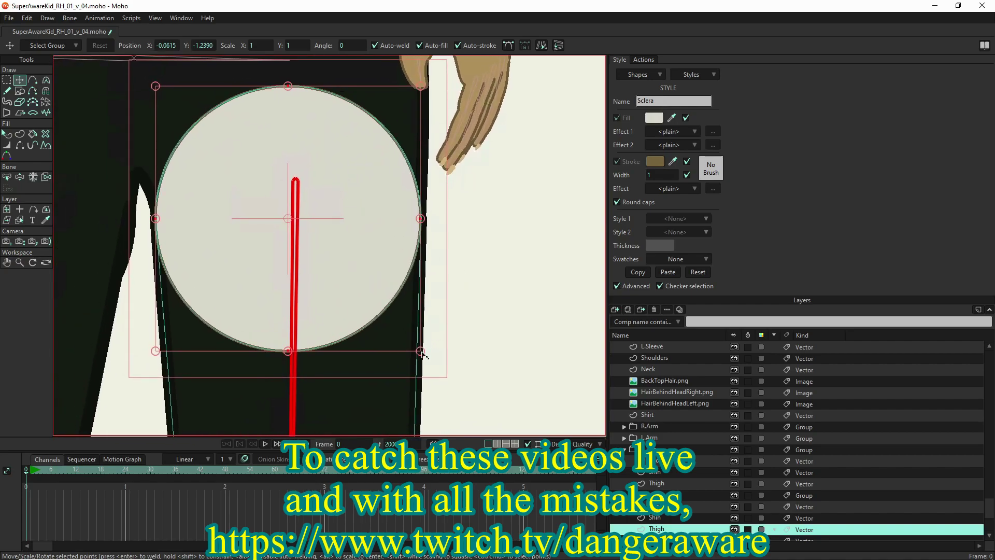
pyautogui.moveTo(421, 352); pyautogui.dragTo(291, 224)
# Select the SAK bone layer for editing the left thigh bone.
pyautogui.scroll(1, 653, 348)
pyautogui.click(666, 347)
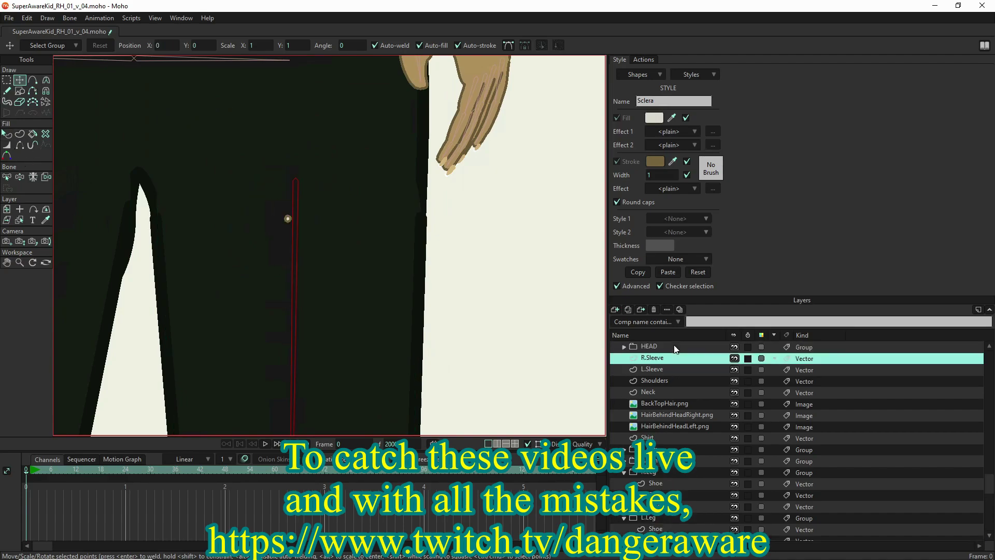
pyautogui.scroll(5, 662, 343)
pyautogui.scroll(5, 654, 353)
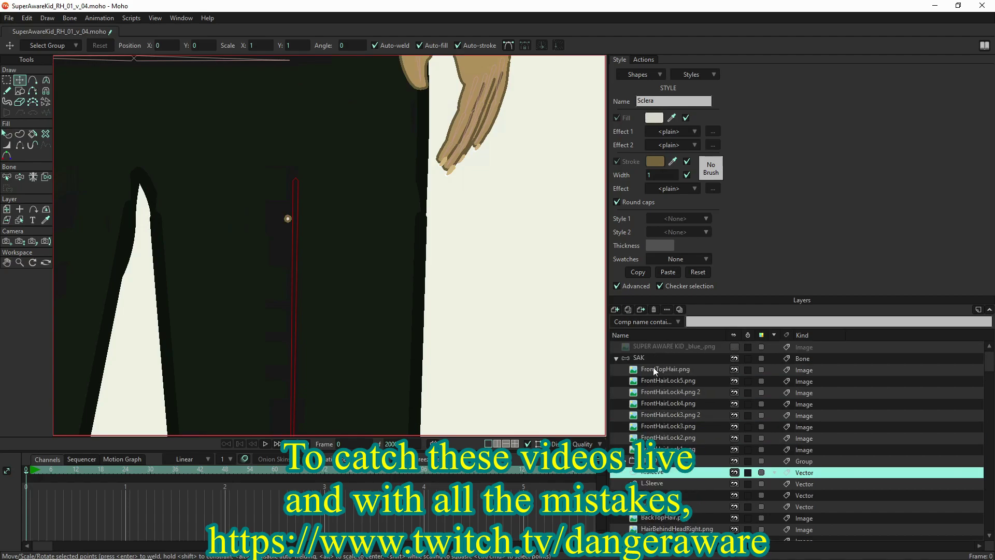
pyautogui.click(639, 358)
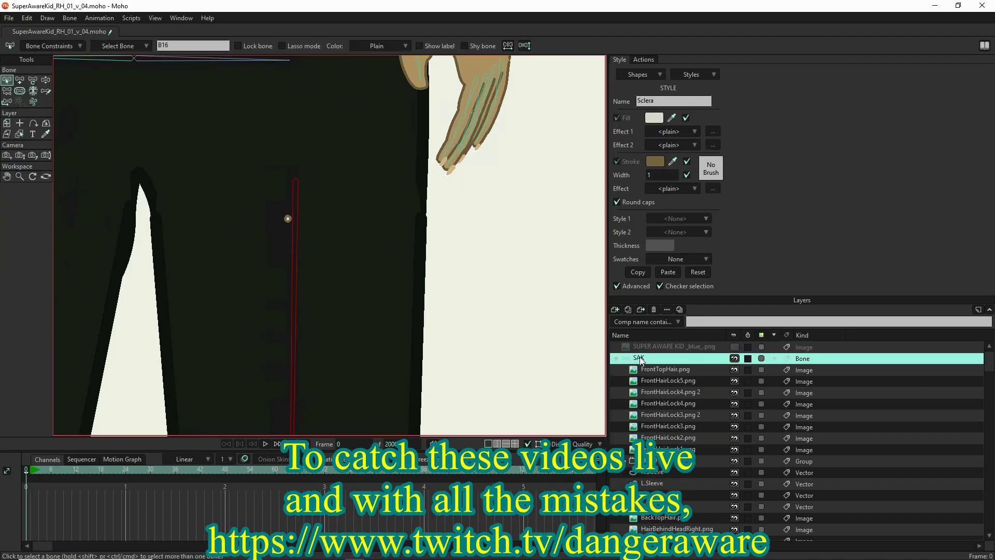
# Move the base of the left thigh bone onto the circle marker at the left hip with the Transform Bone tool.
pyautogui.click(31, 80)
pyautogui.moveTo(298, 228); pyautogui.dragTo(289, 267)
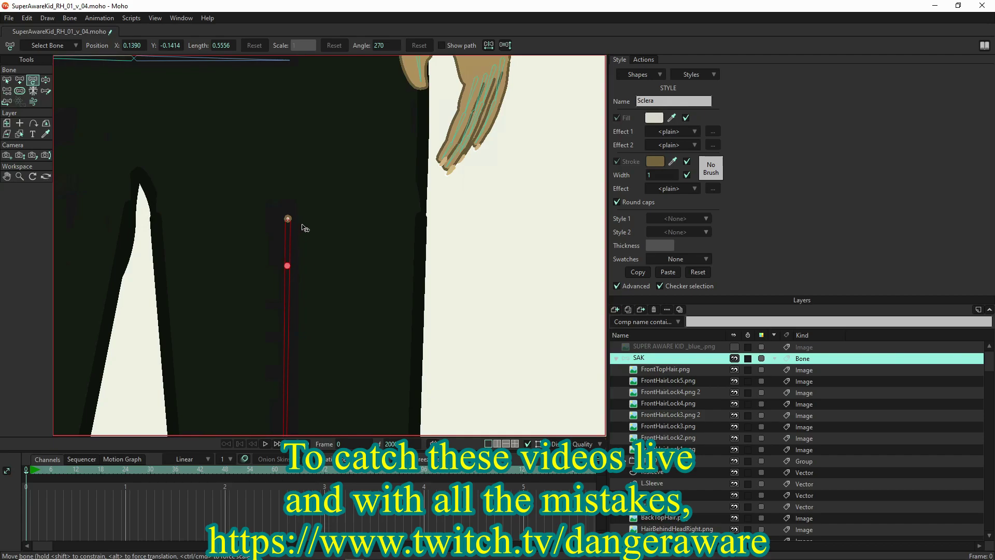
pyautogui.scroll(-3, 291, 228)
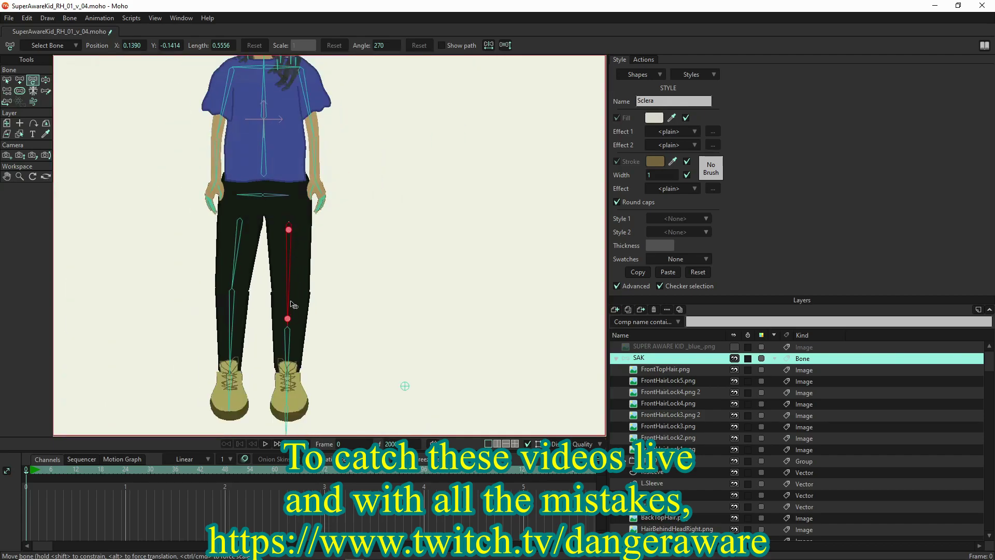
pyautogui.scroll(5, 290, 231)
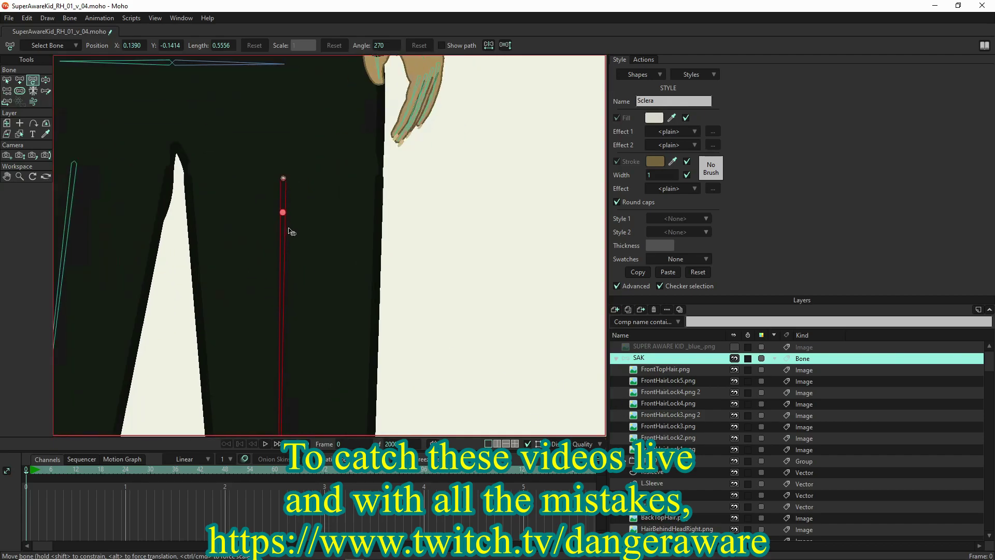
pyautogui.scroll(-3, 698, 503)
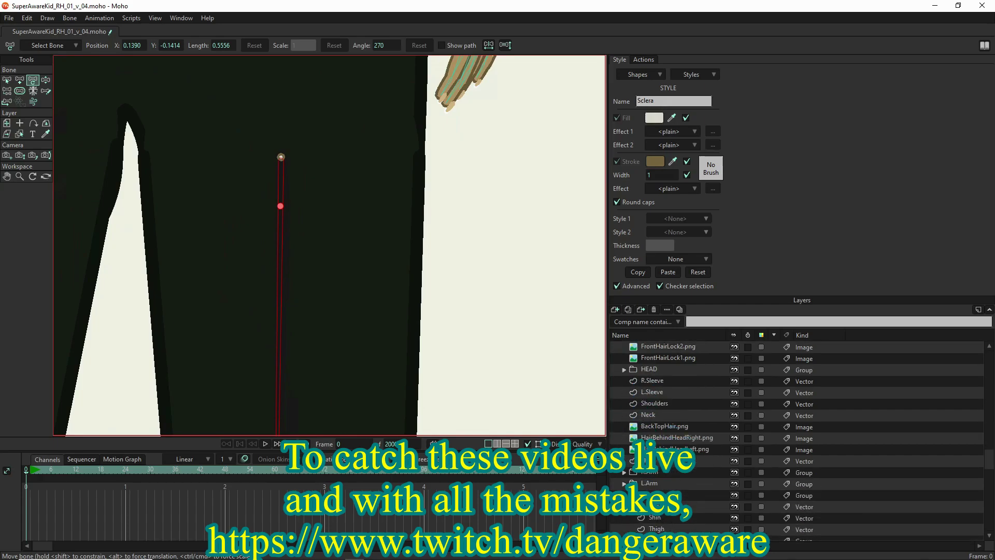
# Collapse the R.Leg group and move the circle marker in the L.Leg Thigh layer down to the thigh's lower end.
pyautogui.click(657, 529)
pyautogui.scroll(-2, 664, 478)
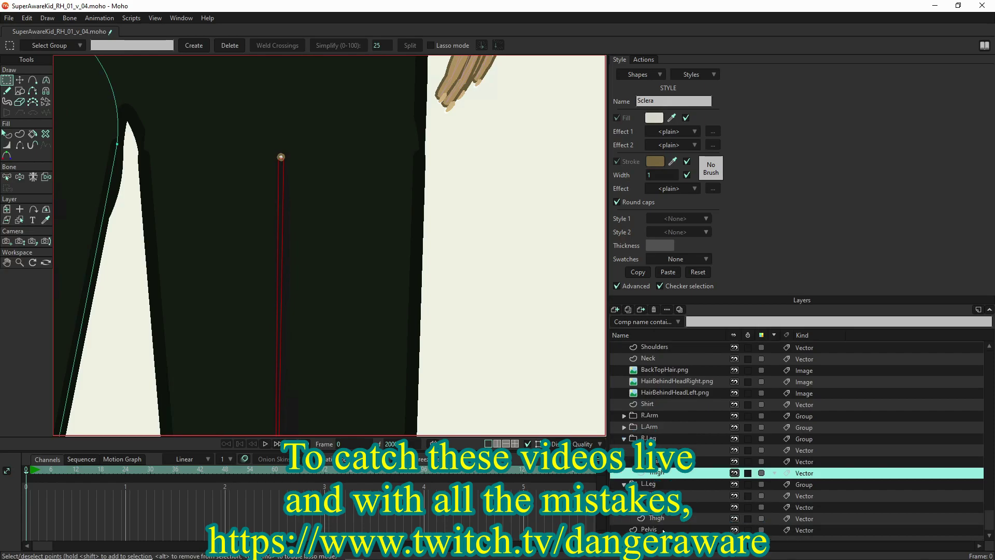
pyautogui.click(624, 440)
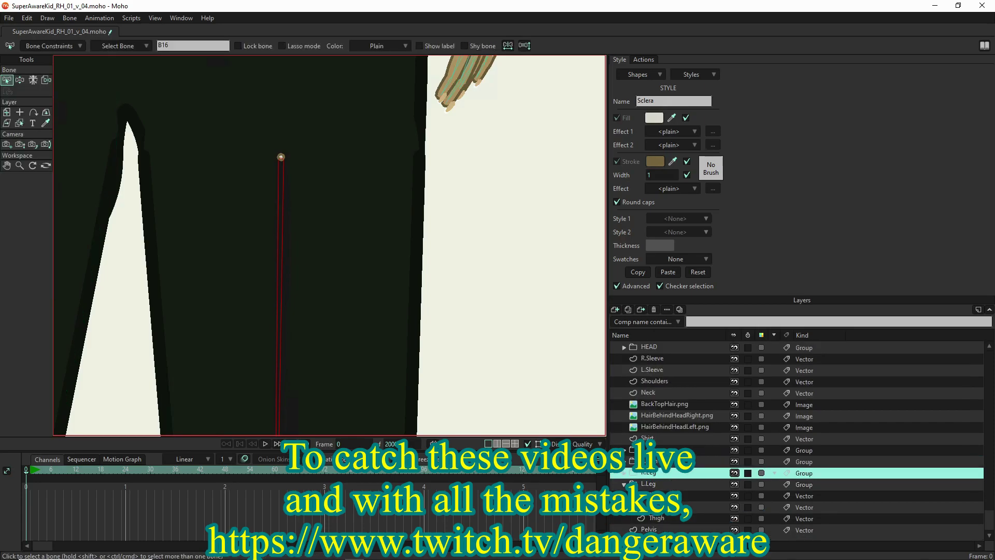
pyautogui.click(666, 516)
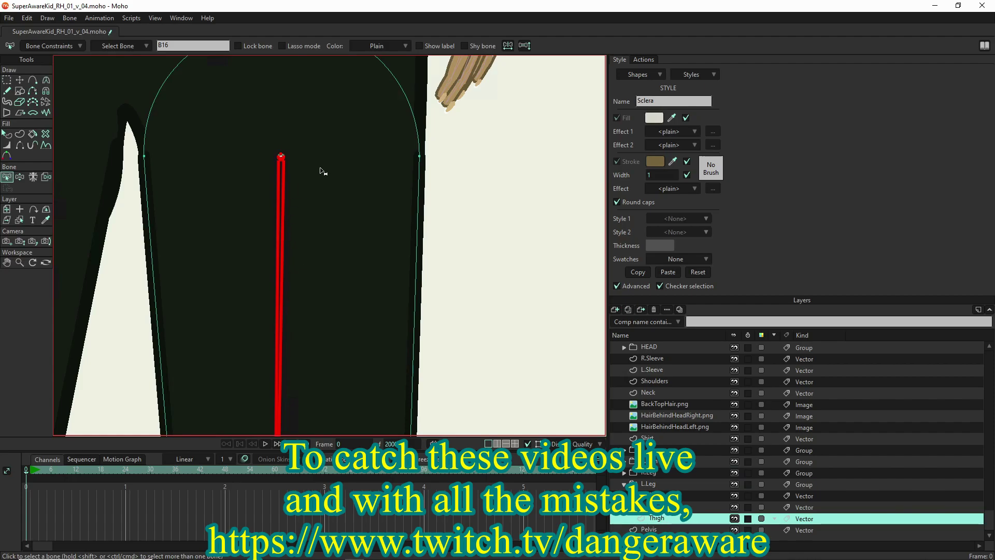
pyautogui.press('g')
pyautogui.moveTo(310, 142); pyautogui.dragTo(290, 284)
pyautogui.press('t')
pyautogui.scroll(-5, 305, 349)
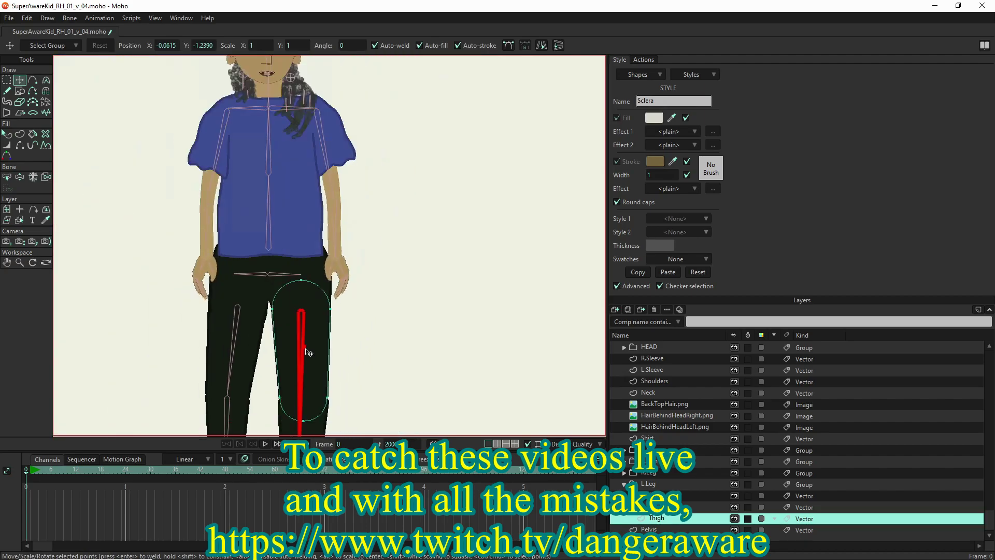
pyautogui.click(304, 402)
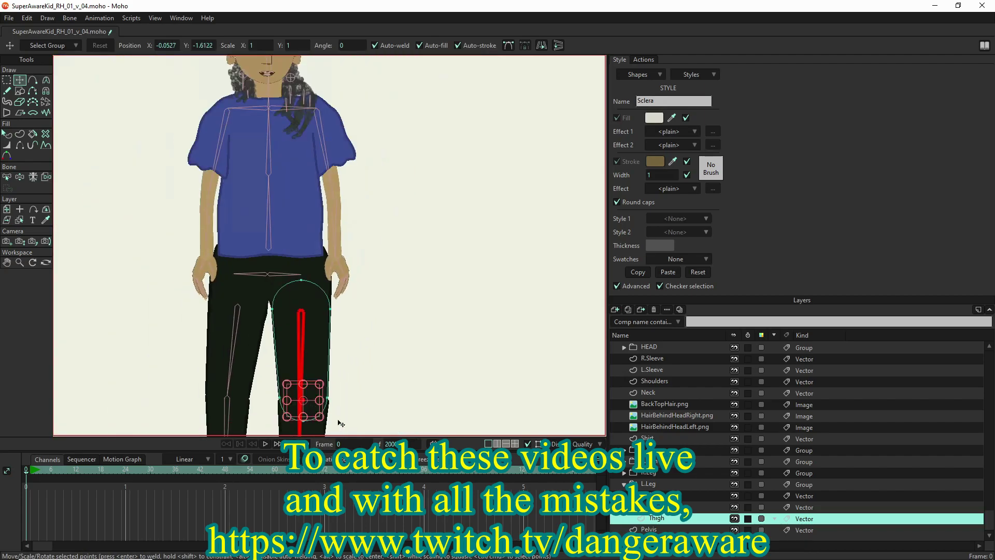
# Hide the left shin layer, fit the circle to the left thigh's rounded lower end and shrink it to a small centre marker.
pyautogui.click(735, 507)
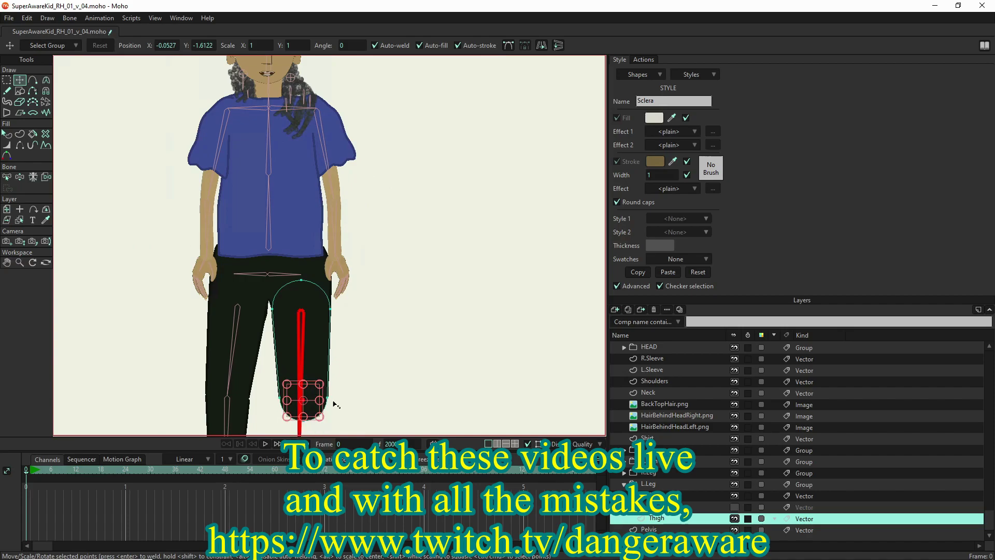
pyautogui.scroll(5, 322, 415)
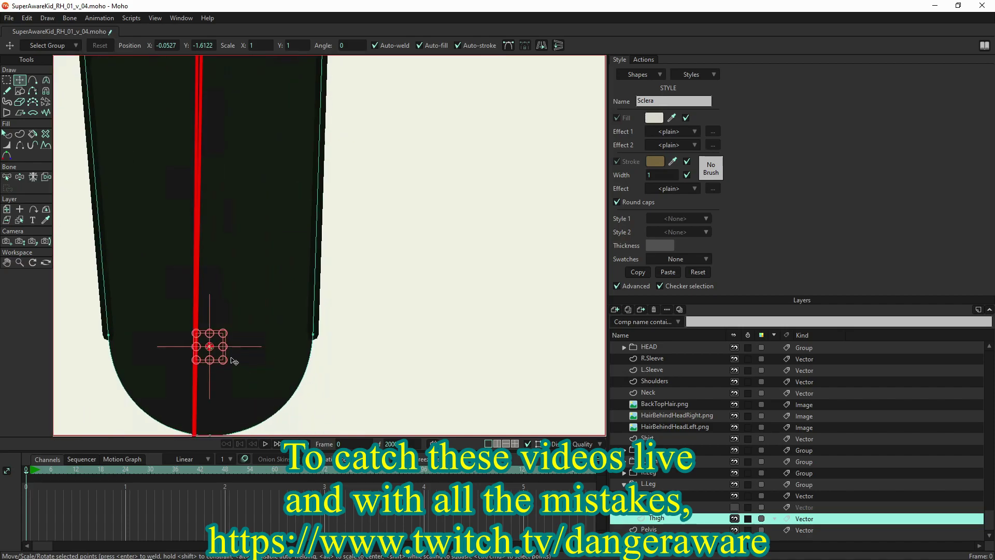
pyautogui.moveTo(223, 359); pyautogui.dragTo(958, 559)
pyautogui.moveTo(231, 366); pyautogui.dragTo(243, 315)
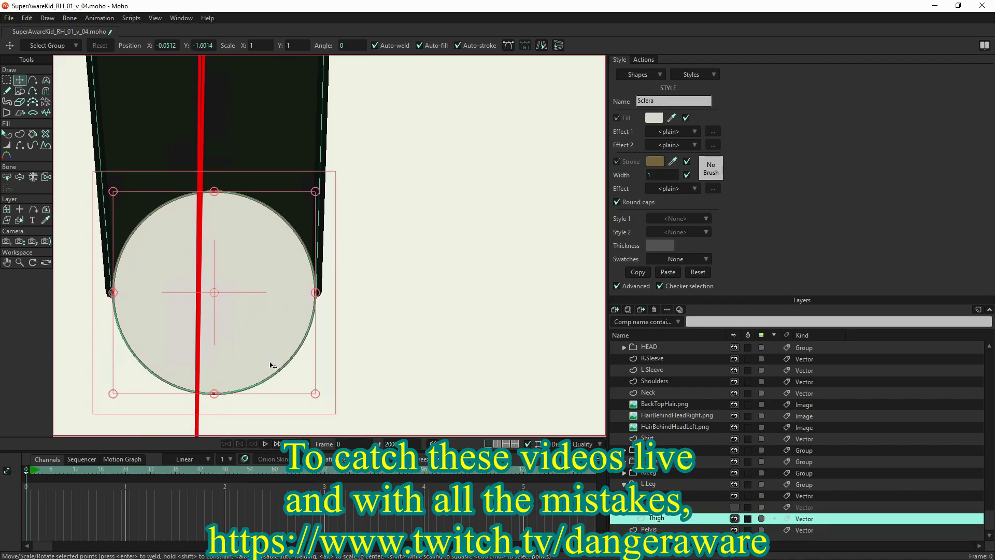
pyautogui.moveTo(317, 395); pyautogui.dragTo(217, 297)
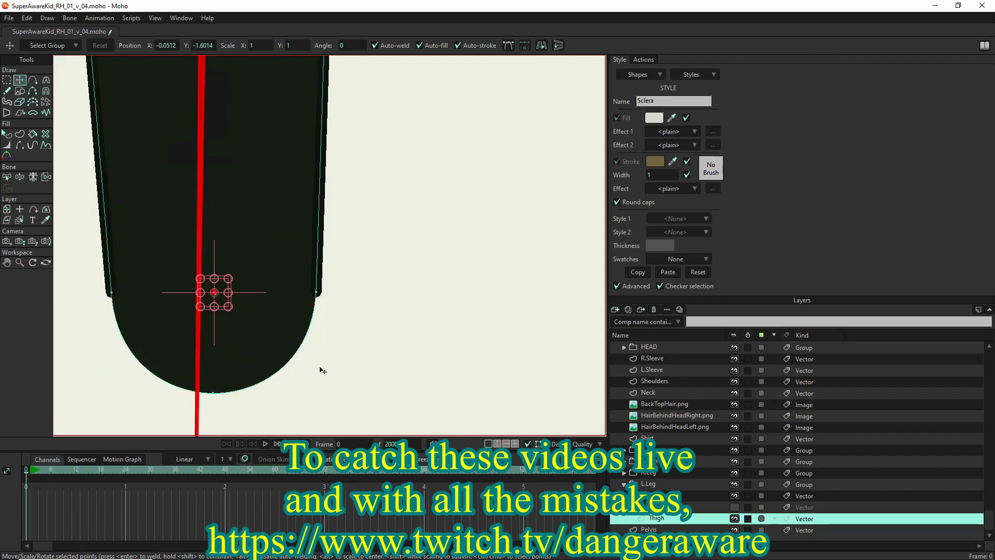
# In the SAK bone layer, move the tip of the left thigh bone onto the knee marker.
pyautogui.scroll(3, 642, 368)
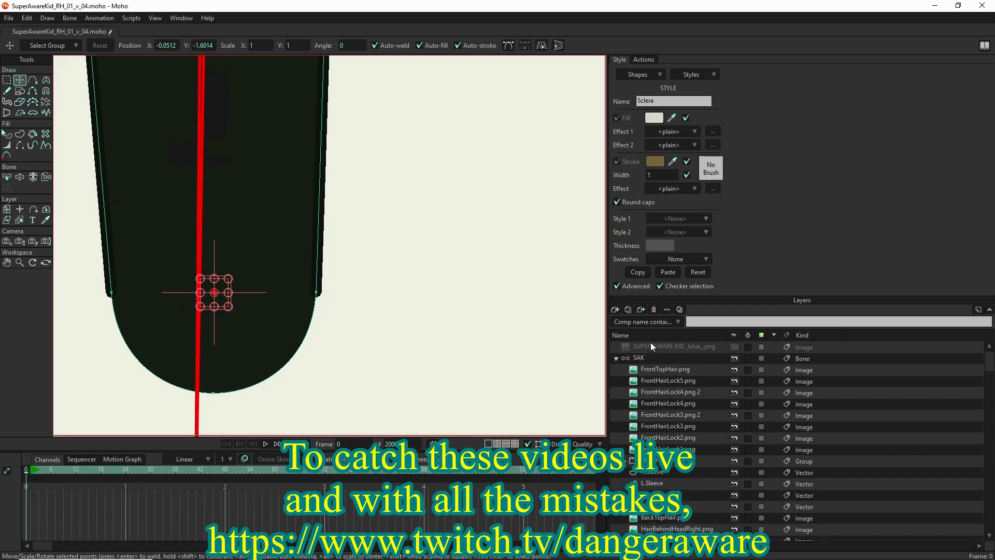
pyautogui.click(652, 369)
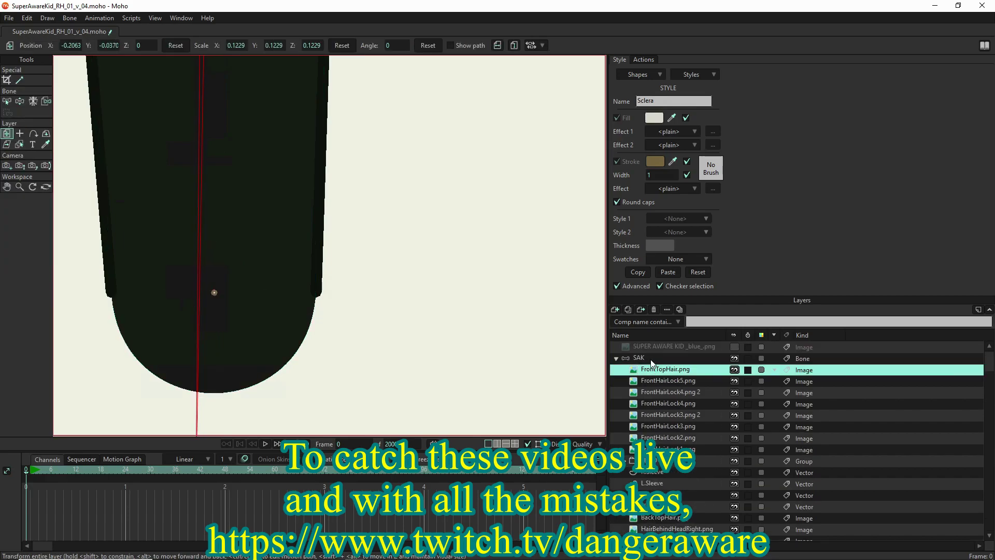
pyautogui.click(652, 359)
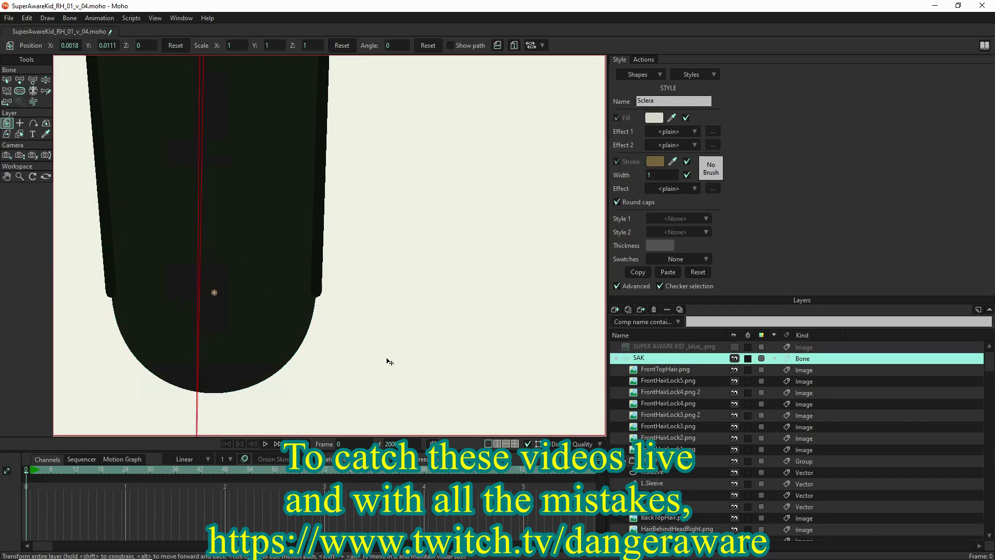
pyautogui.click(33, 80)
pyautogui.scroll(-2, 191, 387)
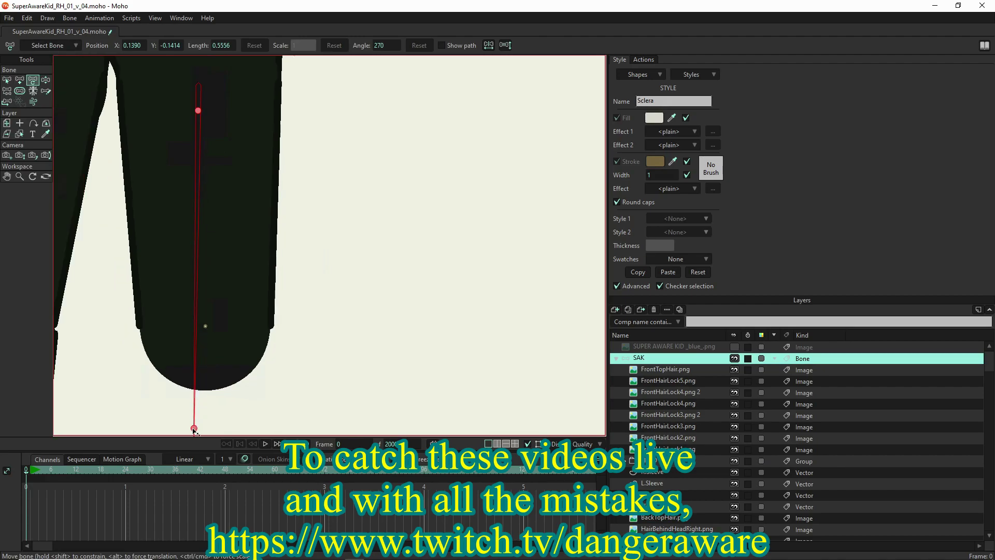
pyautogui.moveTo(193, 427); pyautogui.dragTo(206, 305)
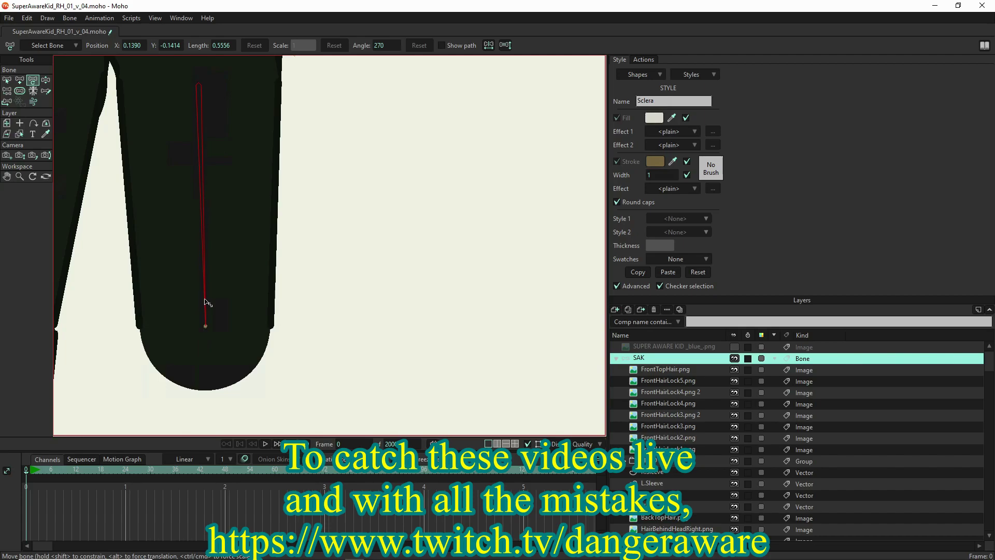
pyautogui.click(205, 302)
# Transfer the knee circle marker from the L.Leg Thigh layer to the left shin layer, making the shin layer visible again.
pyautogui.scroll(-1, 688, 493)
pyautogui.scroll(-2, 689, 493)
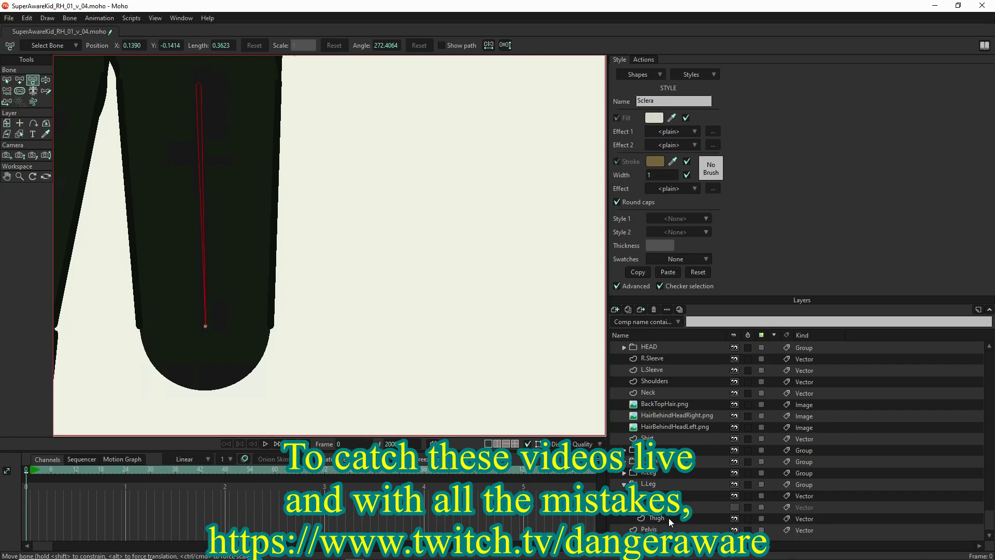
pyautogui.click(668, 518)
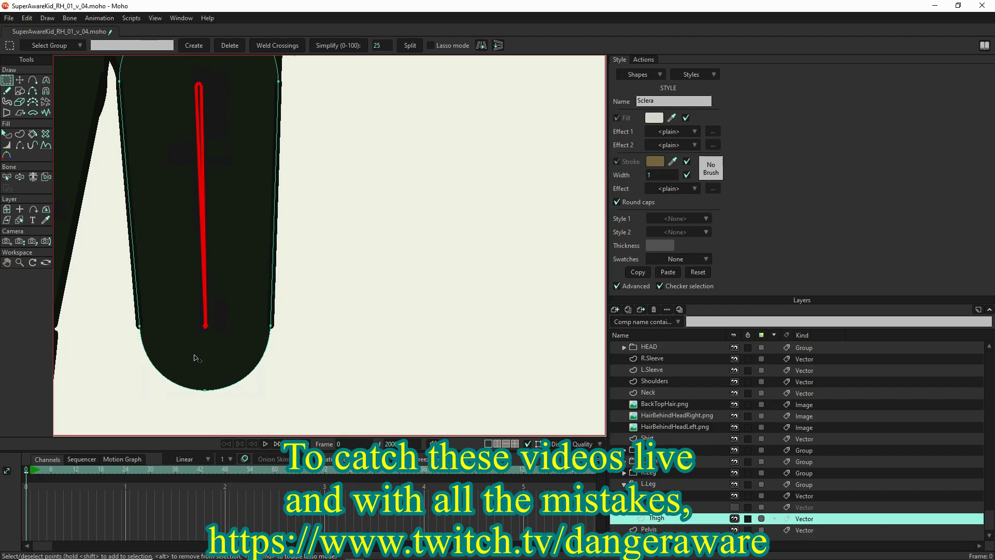
pyautogui.press('Delete')
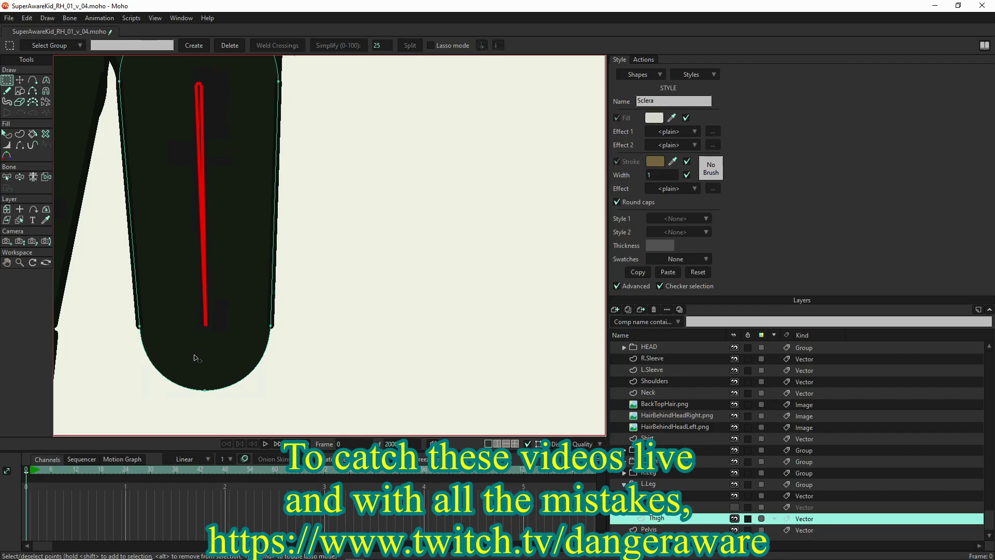
pyautogui.click(734, 507)
pyautogui.click(678, 508)
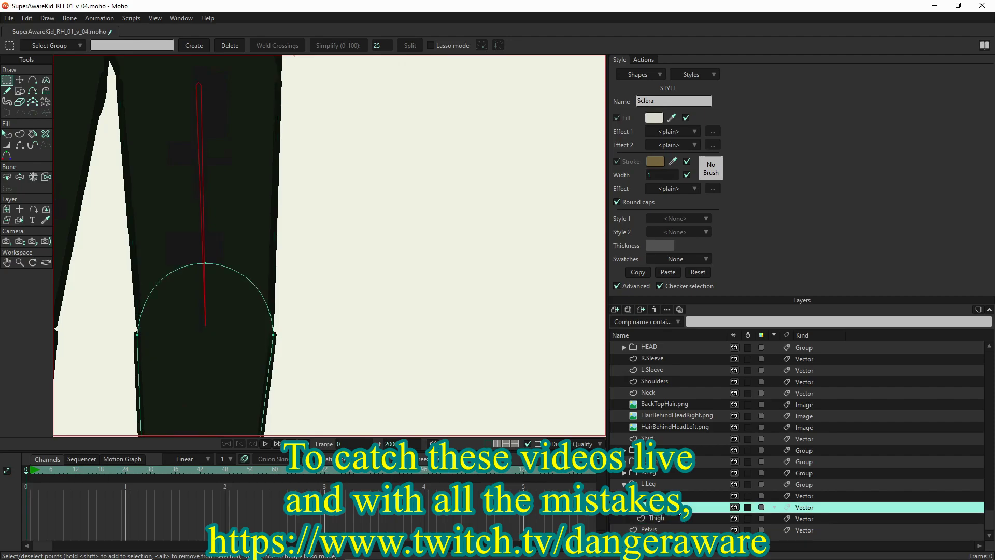
pyautogui.hotkey('ctrl', 'a')
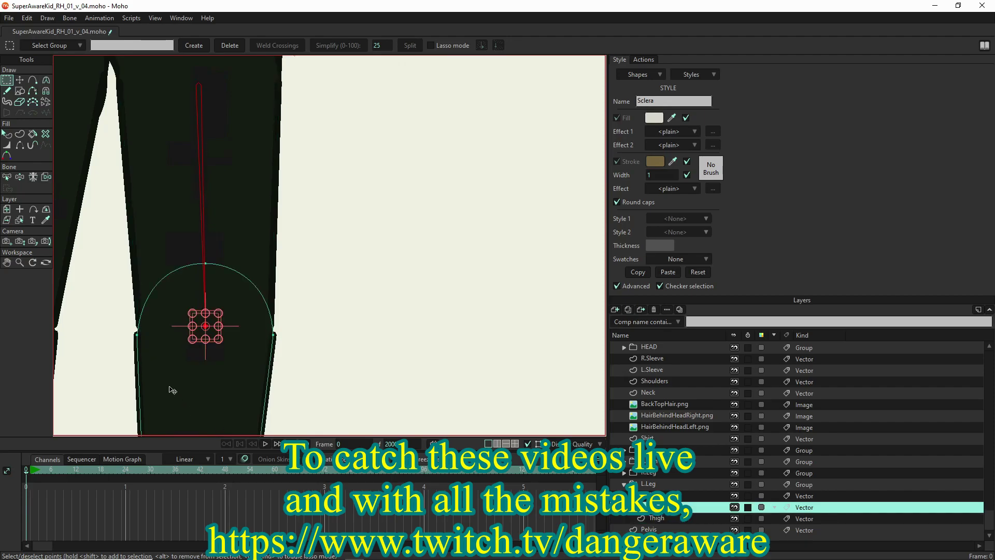
# Fit the circle to the left shin's rounded upper end and shrink it back to a small centre marker.
pyautogui.press('t')
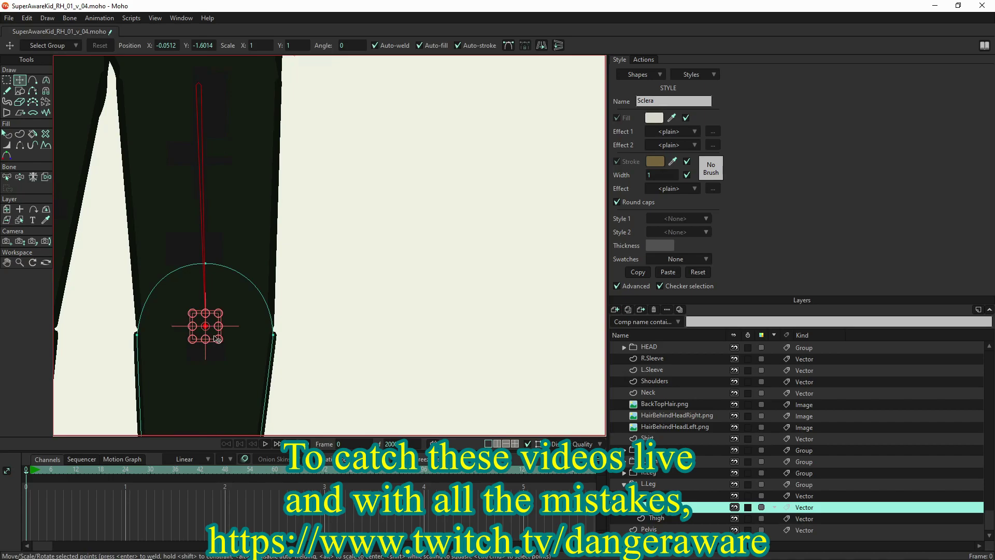
pyautogui.moveTo(218, 339); pyautogui.dragTo(428, 461)
pyautogui.moveTo(683, 559); pyautogui.dragTo(991, 559)
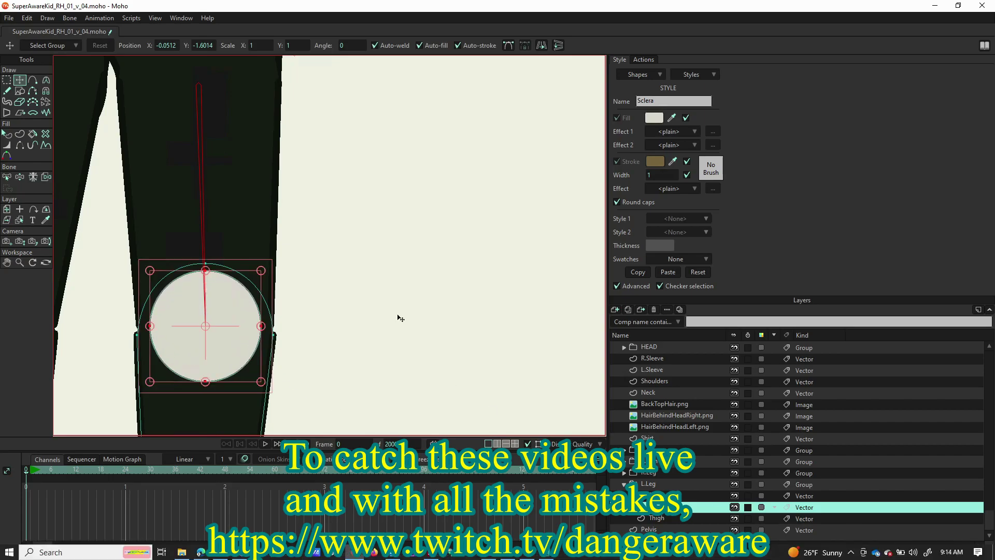
pyautogui.moveTo(262, 384); pyautogui.dragTo(276, 397)
pyautogui.moveTo(232, 347); pyautogui.dragTo(231, 355)
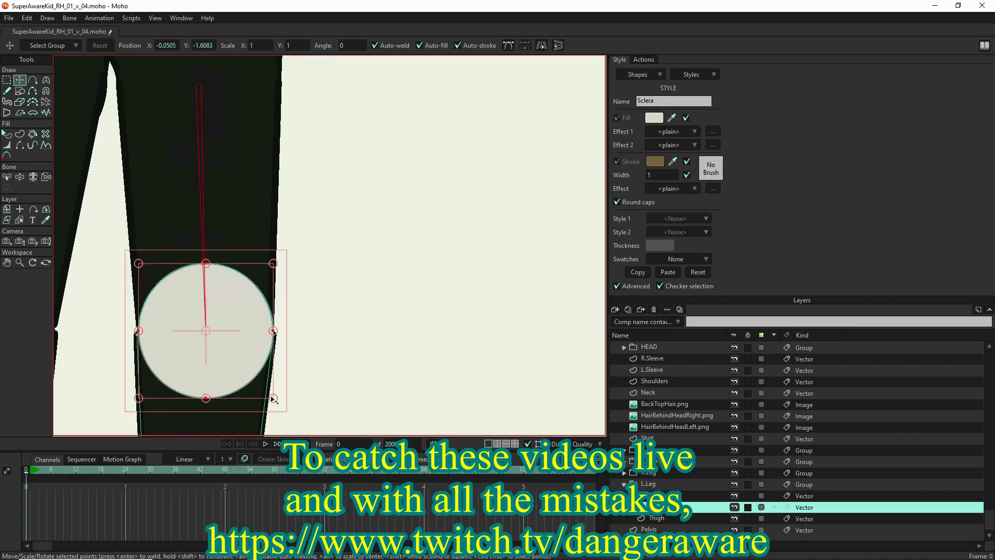
pyautogui.moveTo(274, 399); pyautogui.dragTo(210, 334)
# In the SAK bone layer, place the left thigh bone's tip and the left shin bone's base on the adjusted knee marker.
pyautogui.scroll(1, 684, 372)
pyautogui.scroll(4, 683, 372)
pyautogui.click(671, 360)
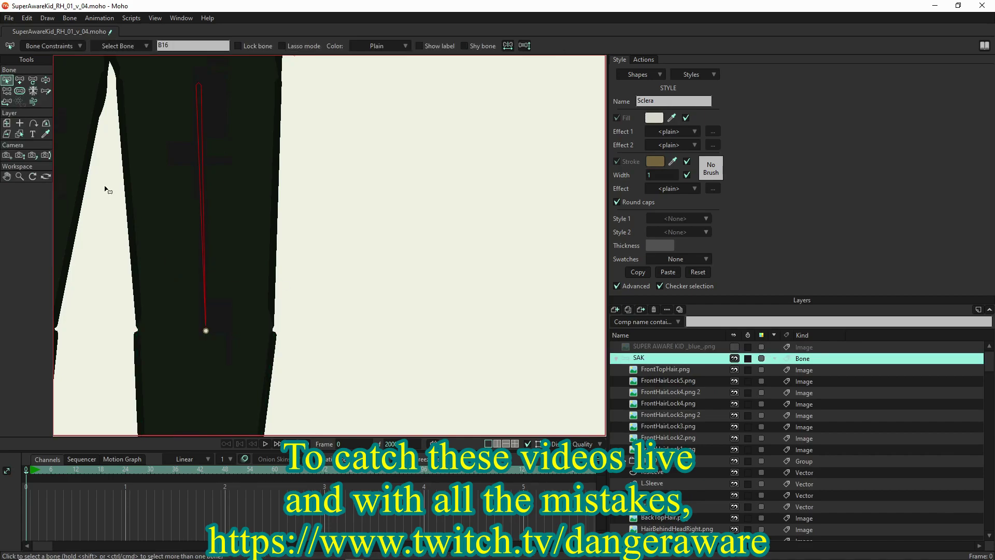
pyautogui.click(33, 81)
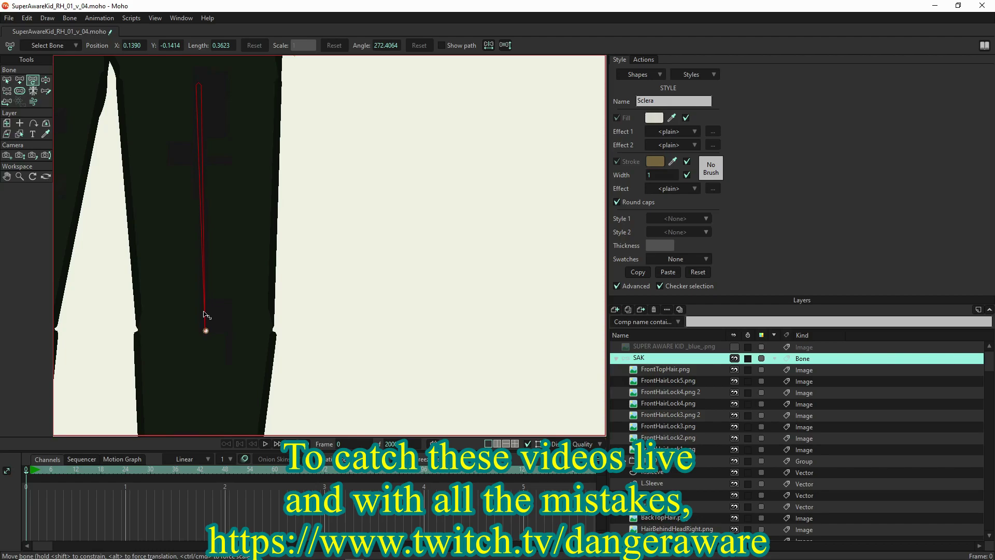
pyautogui.moveTo(206, 314); pyautogui.dragTo(207, 321)
pyautogui.scroll(-3, 233, 259)
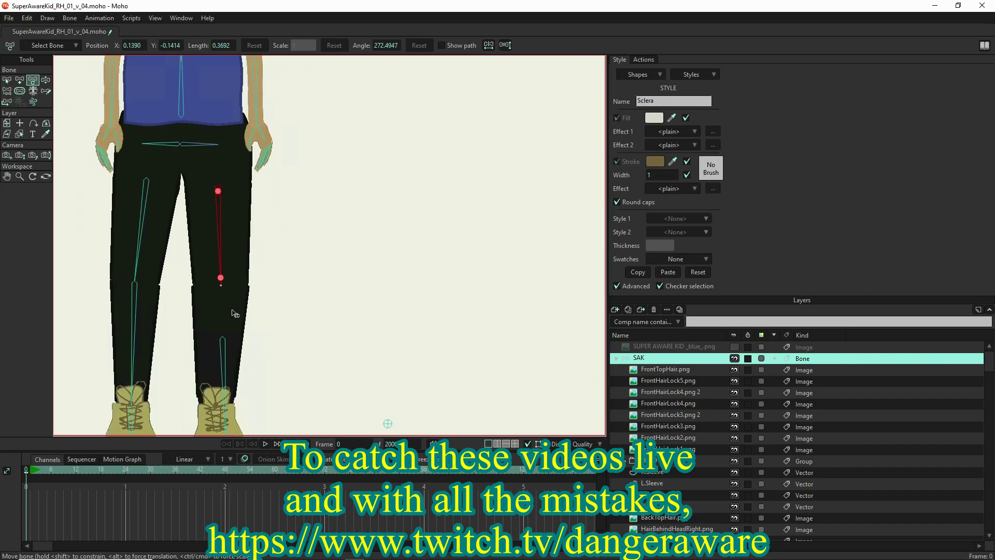
pyautogui.moveTo(224, 354); pyautogui.dragTo(222, 300)
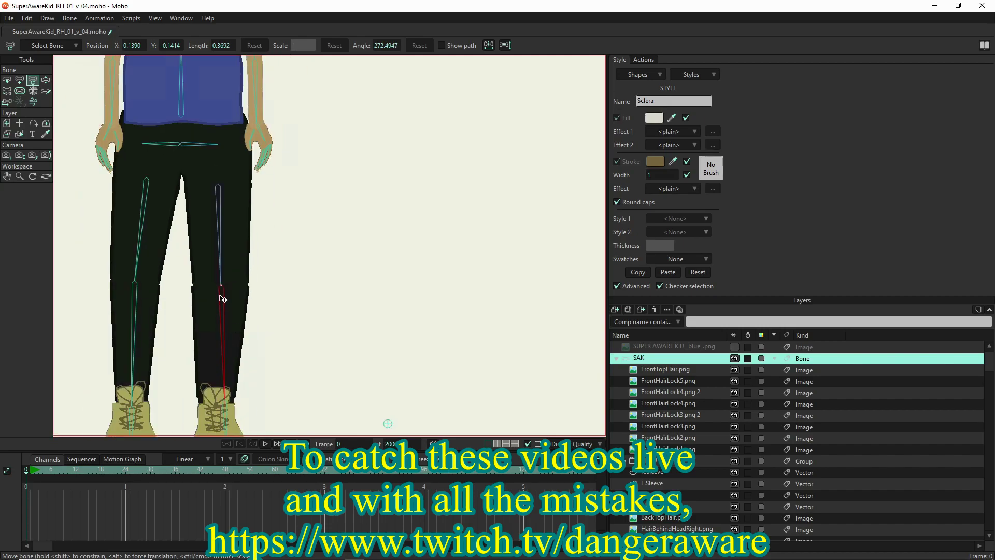
# Hide the left shoe layer and enlarge the circle marker at the knee in the left shin layer.
pyautogui.moveTo(282, 410); pyautogui.dragTo(309, 306)
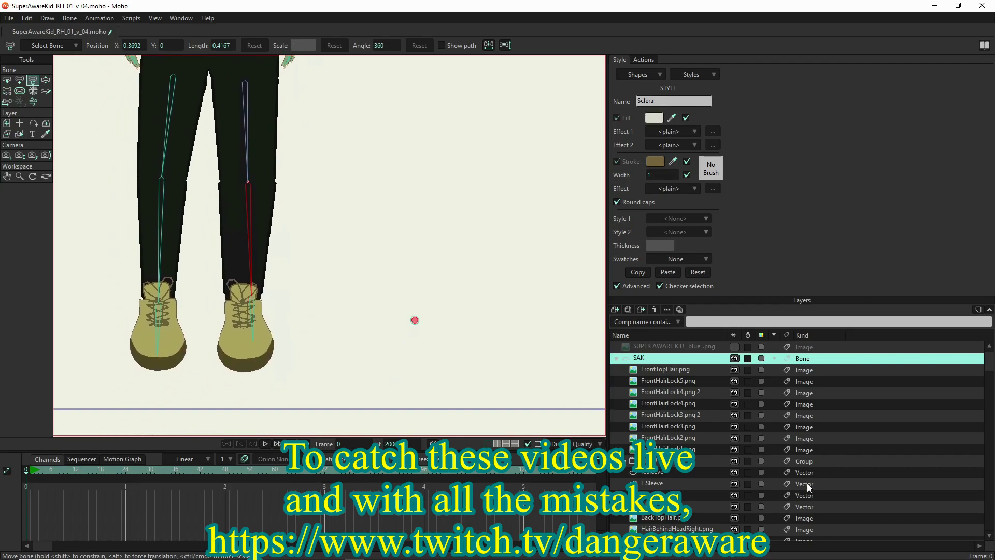
pyautogui.scroll(-3, 743, 503)
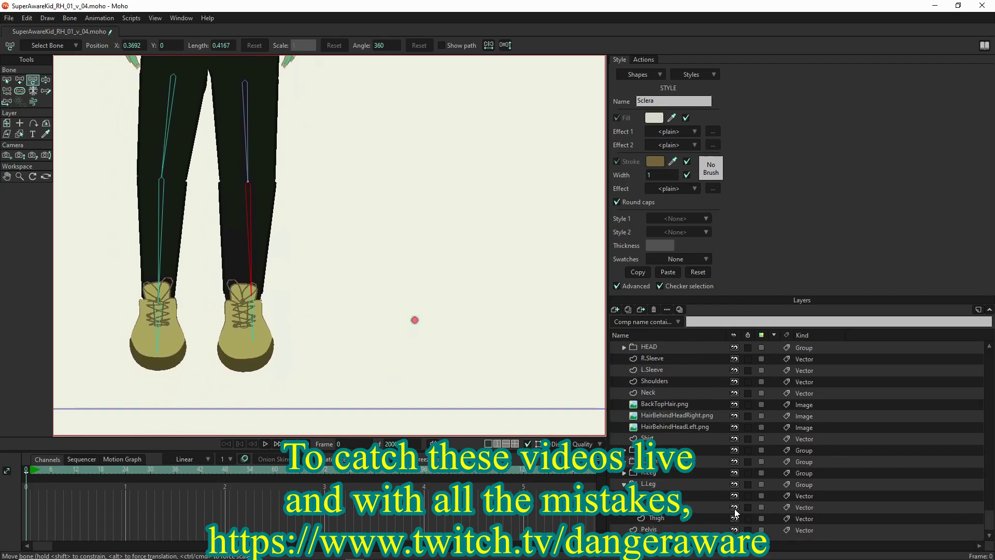
pyautogui.click(735, 496)
pyautogui.click(700, 507)
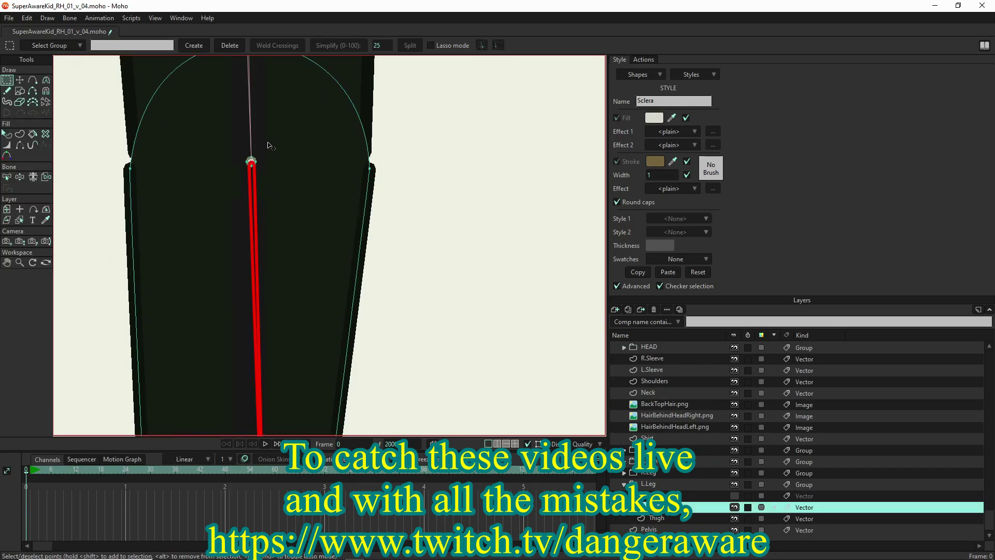
pyautogui.hotkey('ctrl', 'a')
pyautogui.press('t')
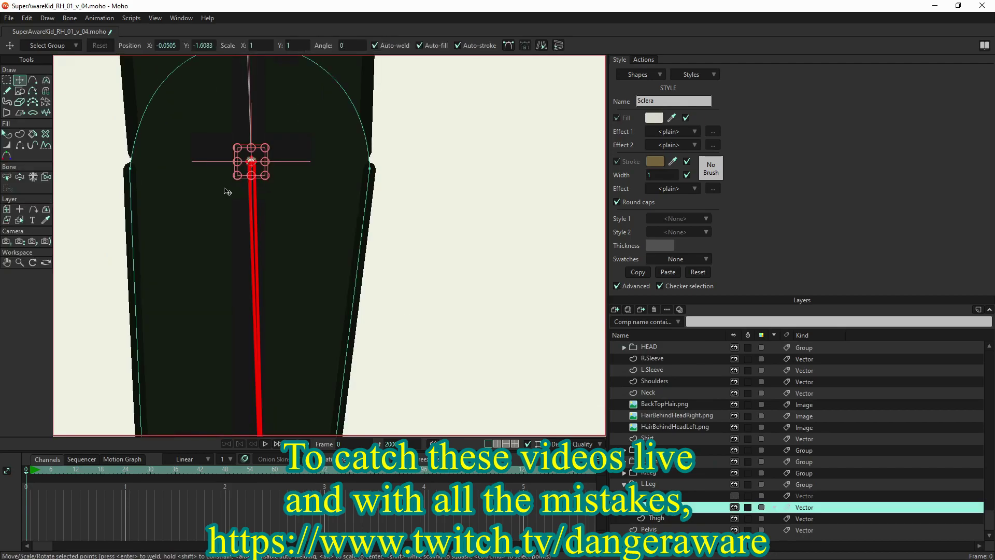
pyautogui.moveTo(265, 175); pyautogui.dragTo(602, 378)
# Move the circle down to the left ankle and fit it to the shin's rounded lower end.
pyautogui.scroll(-5, 354, 202)
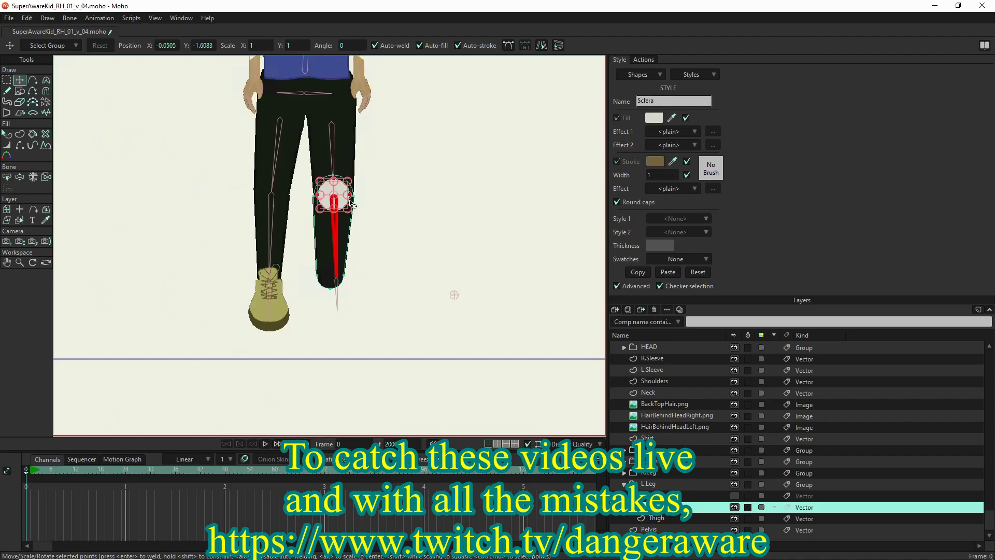
pyautogui.moveTo(342, 204); pyautogui.dragTo(337, 283)
pyautogui.scroll(5, 337, 283)
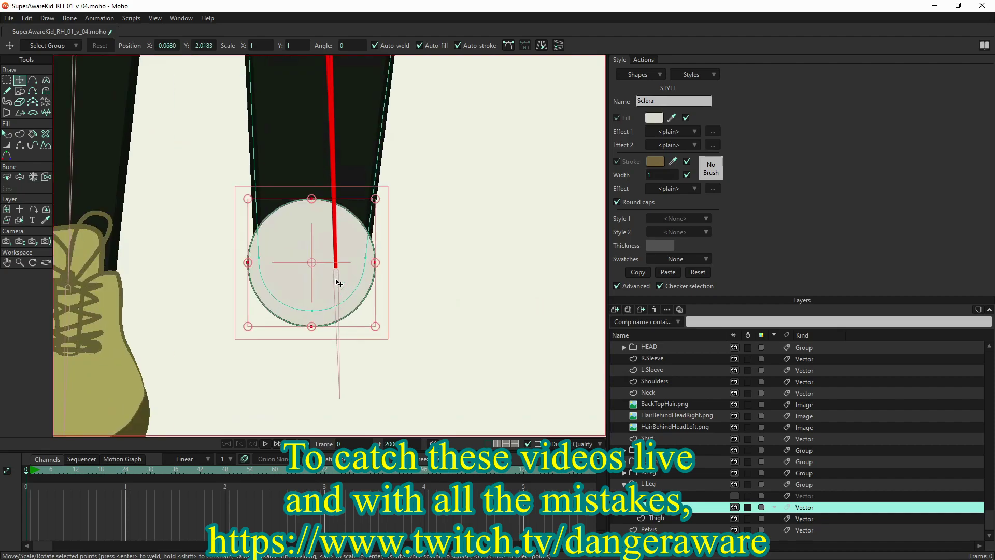
pyautogui.moveTo(392, 347); pyautogui.dragTo(384, 333)
pyautogui.click(317, 299)
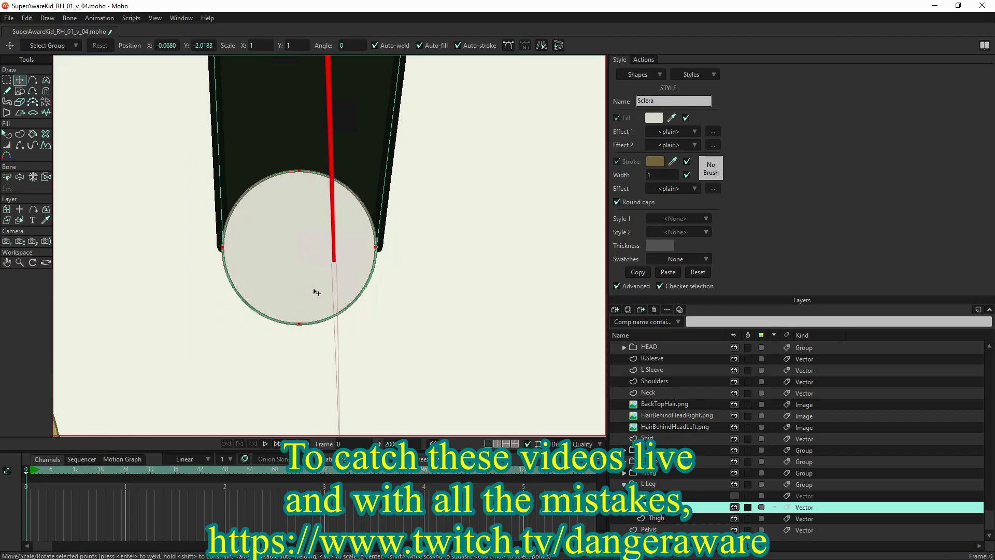
pyautogui.click(316, 292)
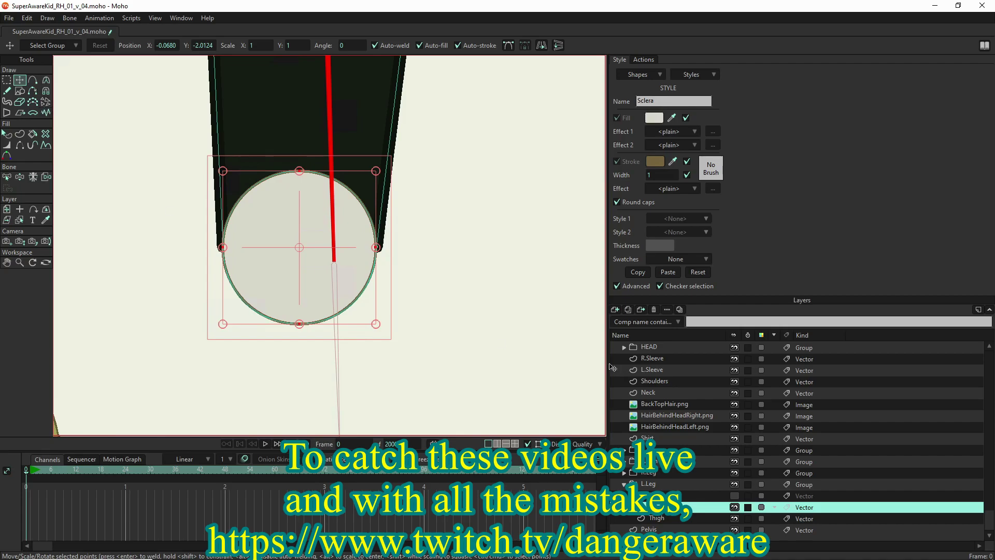
# In the SAK bone layer, move the left shin bone's tip near the centre of the ankle circle.
pyautogui.scroll(4, 658, 360)
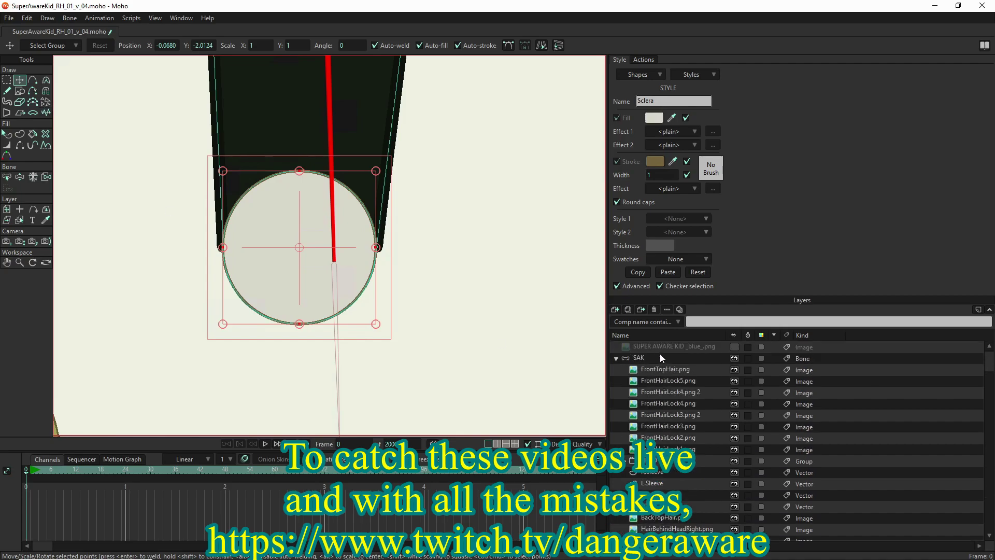
pyautogui.click(657, 359)
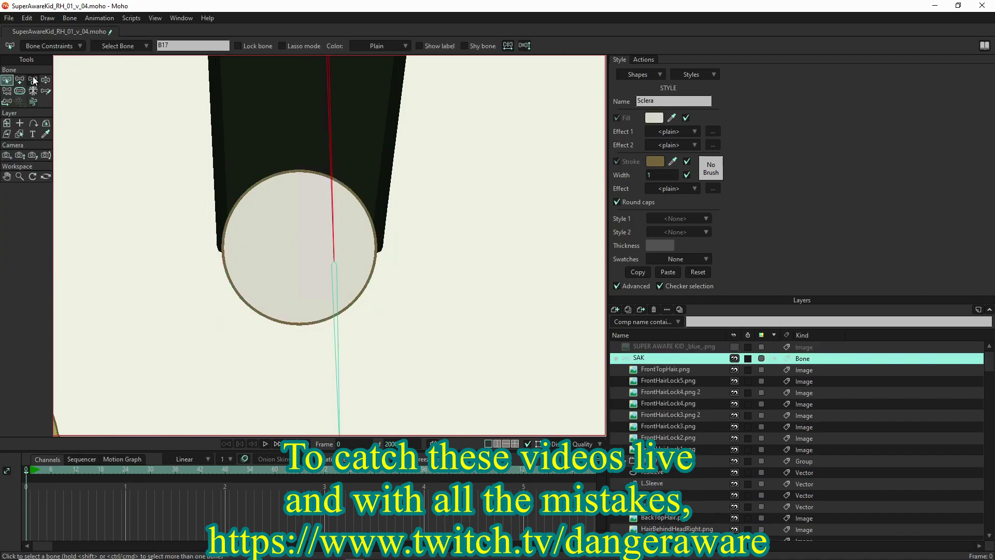
pyautogui.click(32, 79)
pyautogui.moveTo(334, 224); pyautogui.dragTo(304, 214)
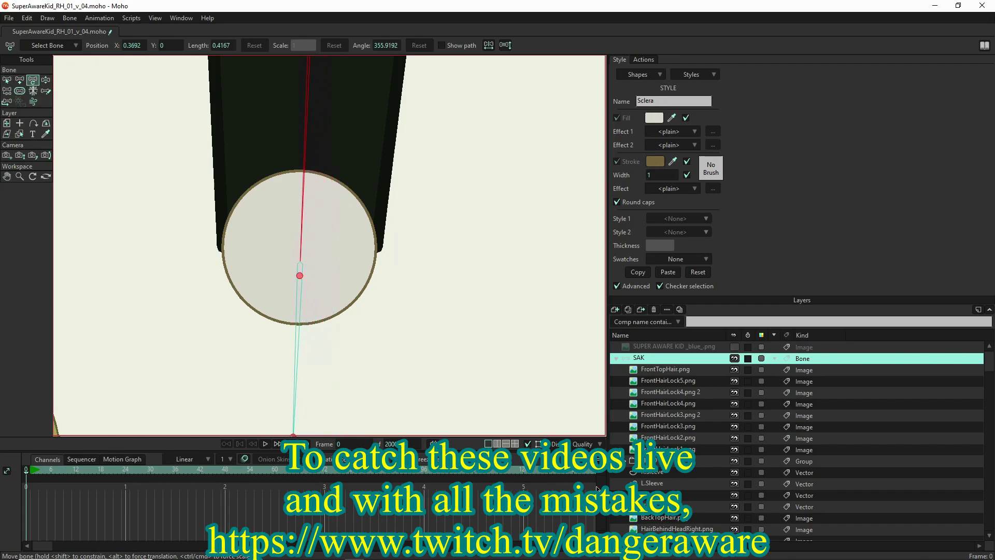
# In the left shin layer, shrink the ankle circle about its centre to a small marker.
pyautogui.scroll(-3, 633, 511)
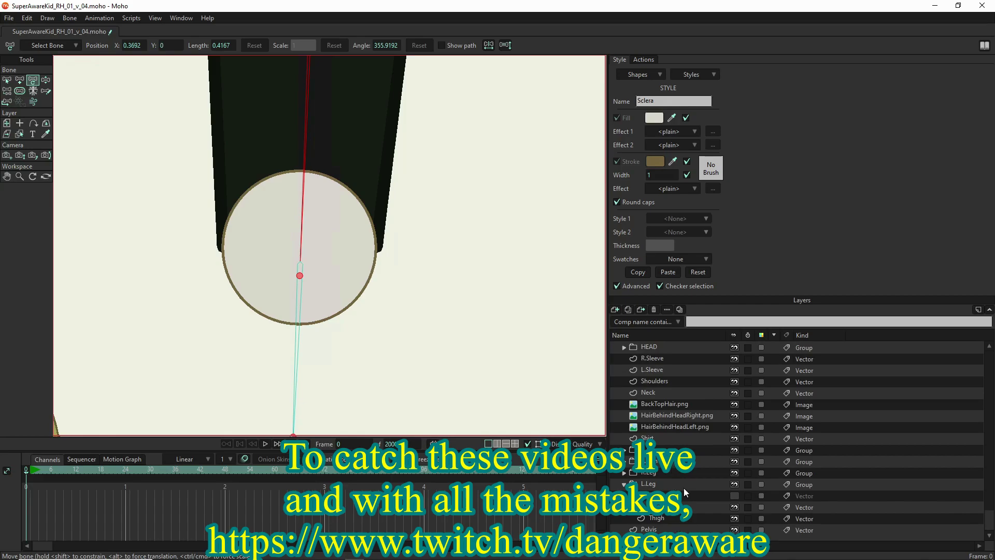
pyautogui.click(674, 507)
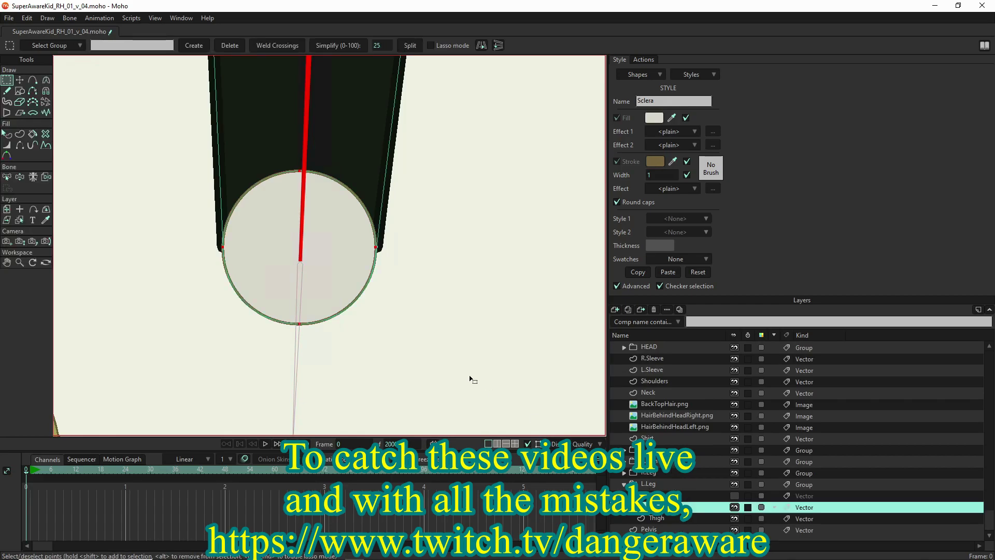
pyautogui.click(306, 296)
pyautogui.press('t')
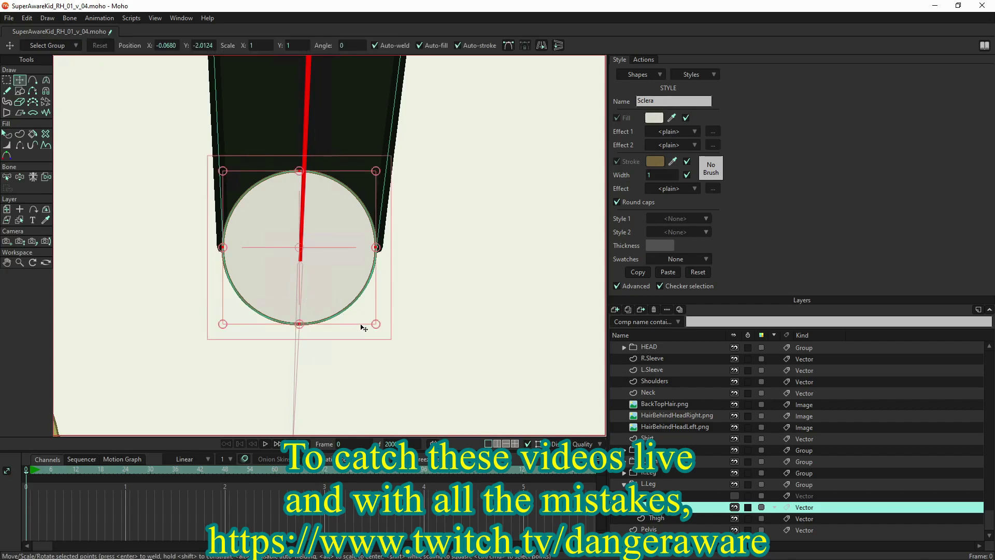
pyautogui.moveTo(380, 326); pyautogui.dragTo(303, 256)
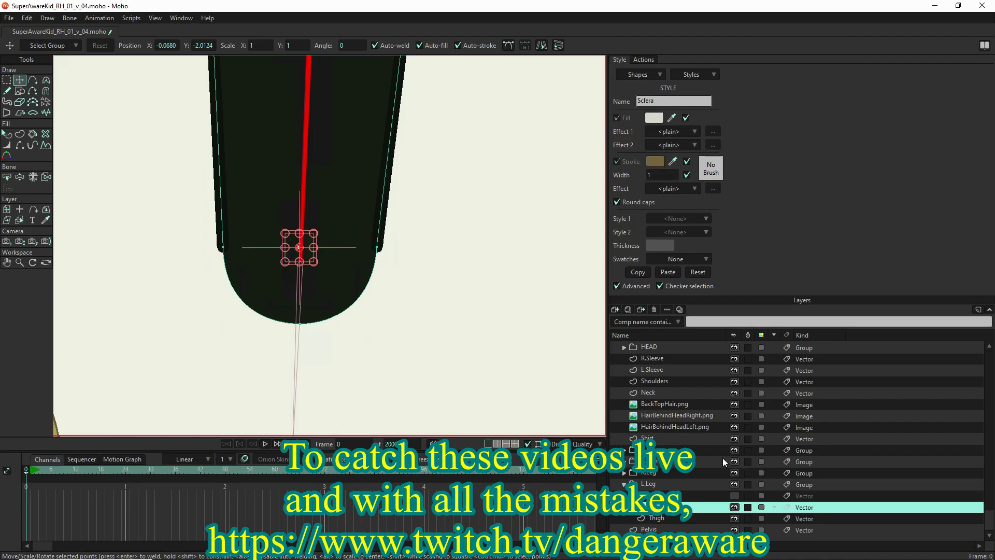
# In the SAK bone layer, place the left shin bone's tip and the foot bone's base on the ankle marker.
pyautogui.scroll(4, 678, 376)
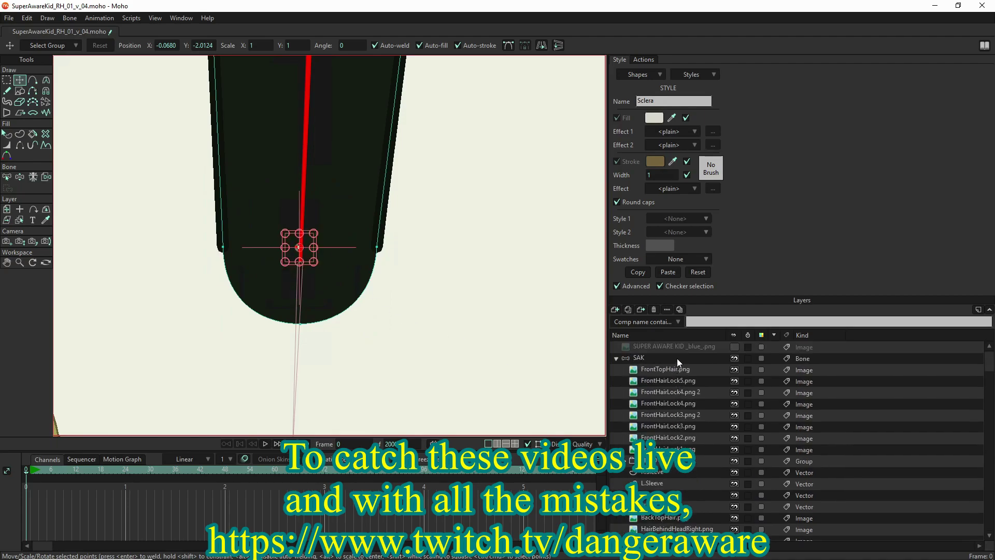
pyautogui.click(677, 359)
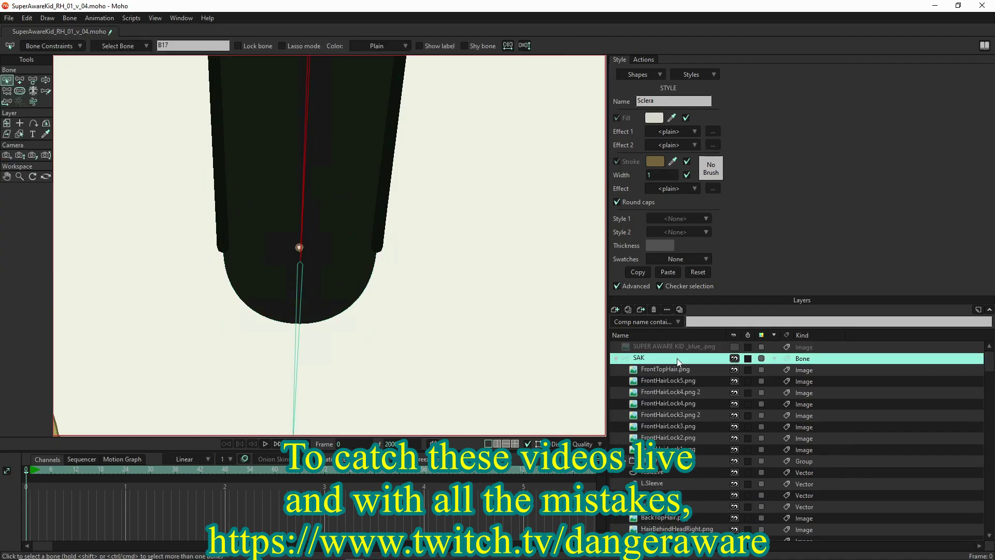
pyautogui.click(33, 80)
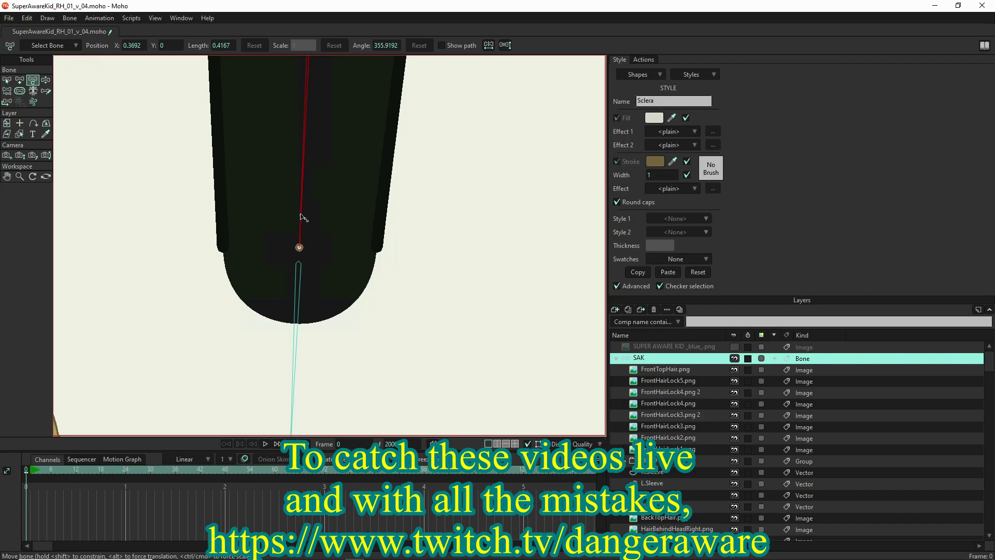
pyautogui.click(297, 271)
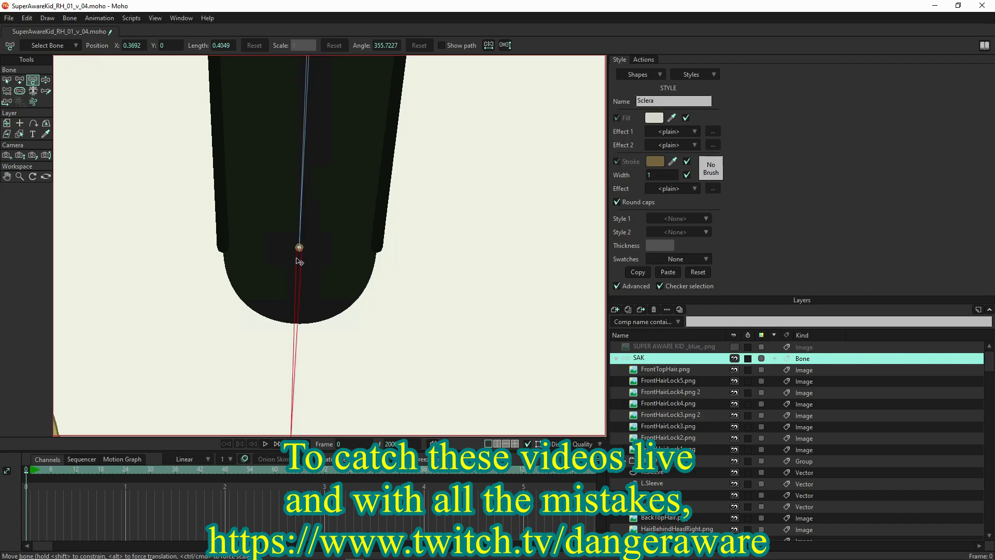
# Make the left shoe layer in the L.Leg group visible again.
pyautogui.scroll(-5, 299, 262)
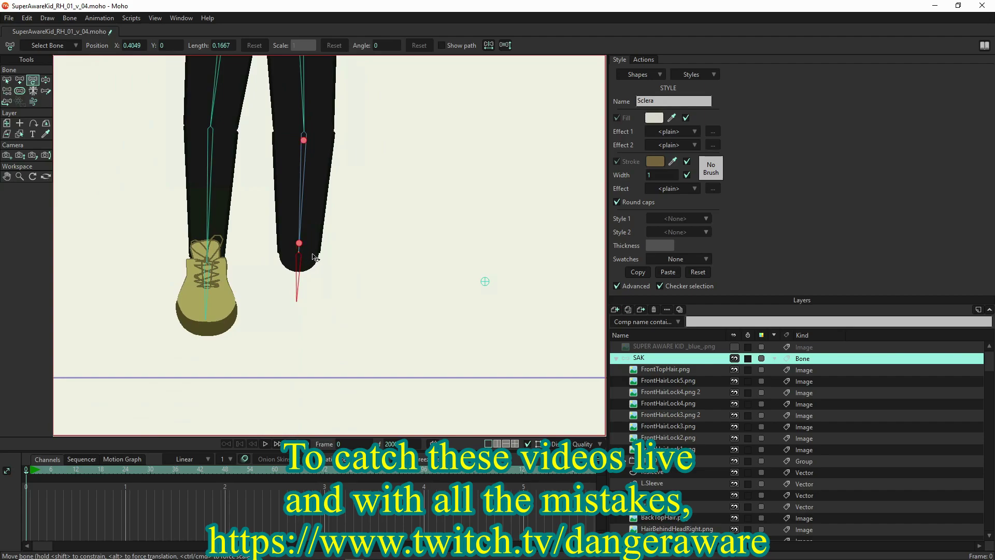
pyautogui.scroll(-5, 727, 489)
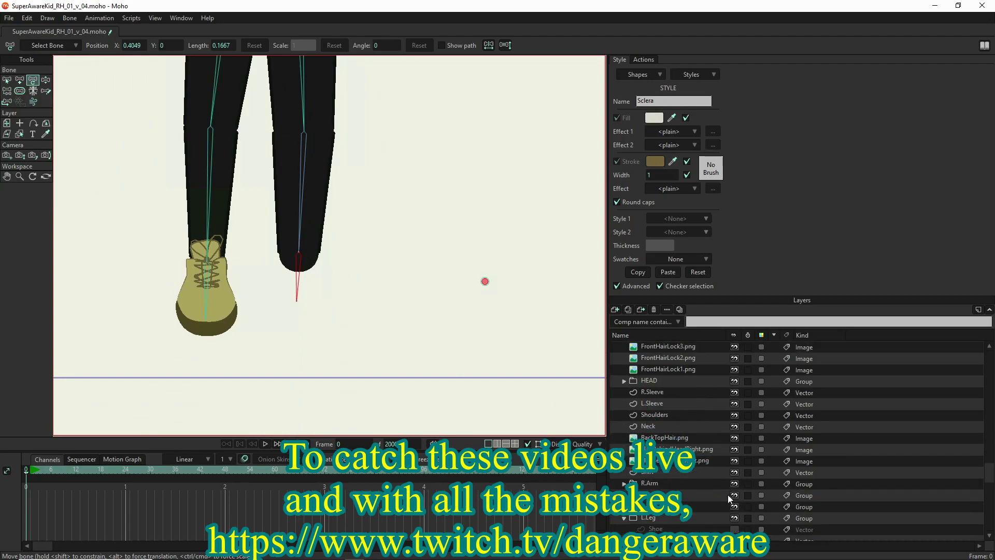
pyautogui.click(734, 496)
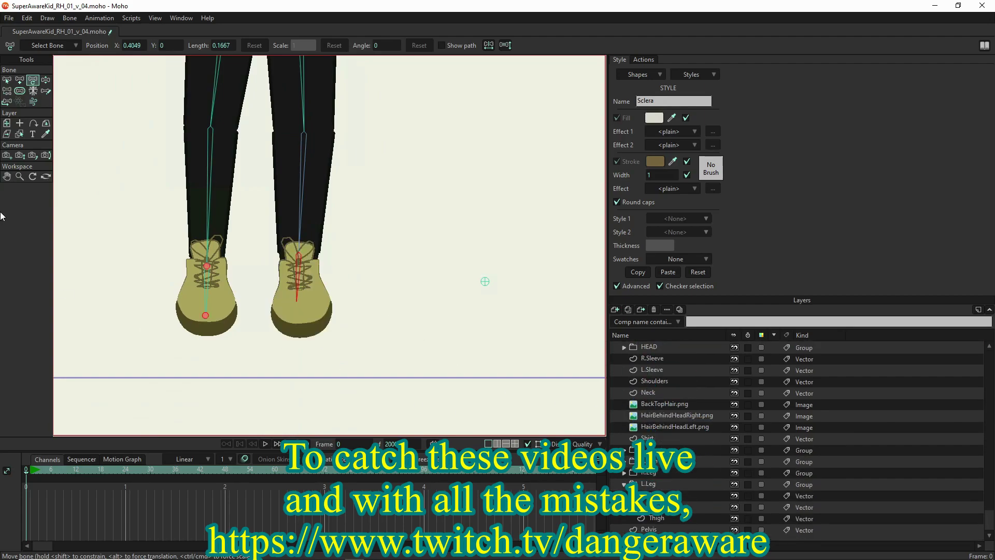
# Test the leg joints by swinging the leg bones with the Manipulate Bones tool.
pyautogui.click(45, 80)
pyautogui.moveTo(275, 260); pyautogui.dragTo(544, 300)
pyautogui.moveTo(344, 151); pyautogui.dragTo(461, 191)
pyautogui.moveTo(454, 192); pyautogui.dragTo(277, 490)
pyautogui.moveTo(257, 385); pyautogui.dragTo(207, 371)
pyautogui.scroll(-5, 205, 369)
pyautogui.scroll(5, 190, 283)
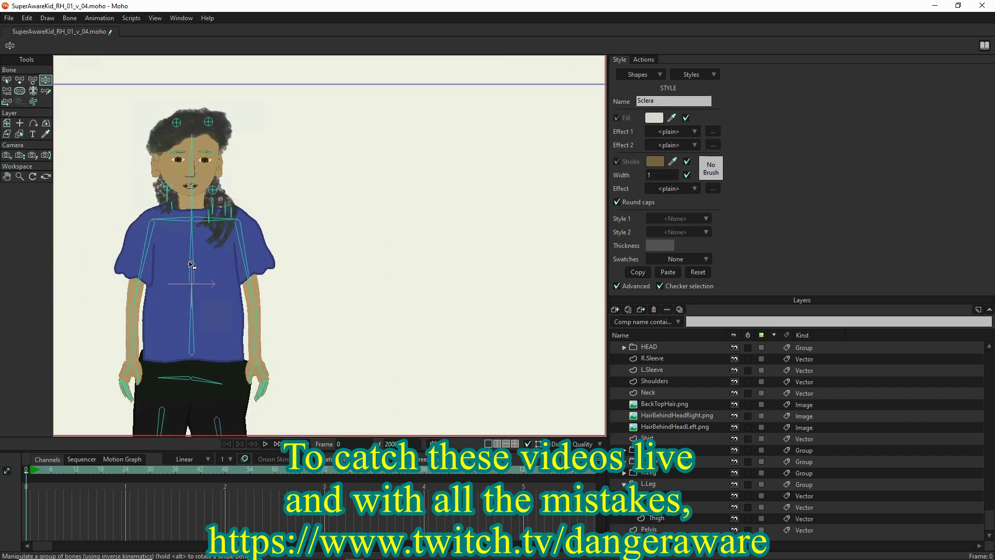
pyautogui.scroll(8, 251, 385)
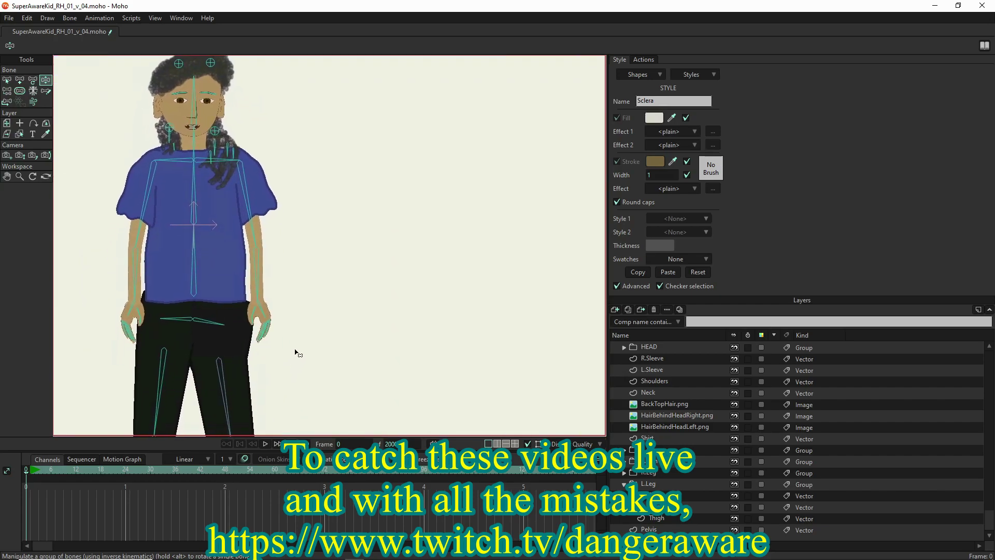
# Raise the left forearm and bend each finger's bones to test the left hand's joints.
pyautogui.moveTo(242, 288); pyautogui.dragTo(344, 195)
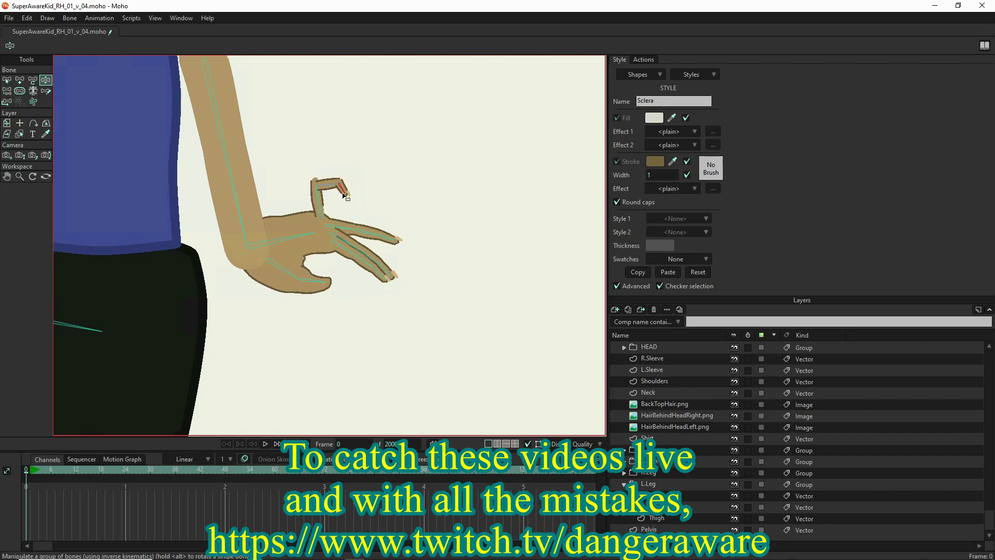
pyautogui.moveTo(365, 236); pyautogui.dragTo(378, 209)
pyautogui.moveTo(366, 255); pyautogui.dragTo(403, 229)
pyautogui.moveTo(357, 265); pyautogui.dragTo(386, 246)
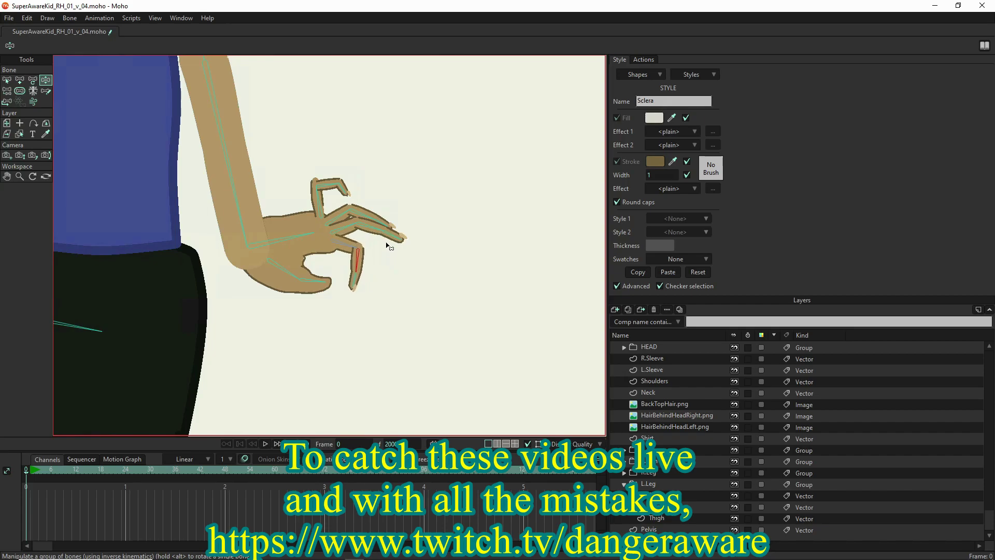
pyautogui.moveTo(354, 283); pyautogui.dragTo(340, 269)
pyautogui.moveTo(401, 239)
pyautogui.mouseDown()
pyautogui.moveTo(376, 257)
pyautogui.moveTo(384, 211)
pyautogui.moveTo(385, 229)
pyautogui.mouseUp()
pyautogui.click(324, 197)
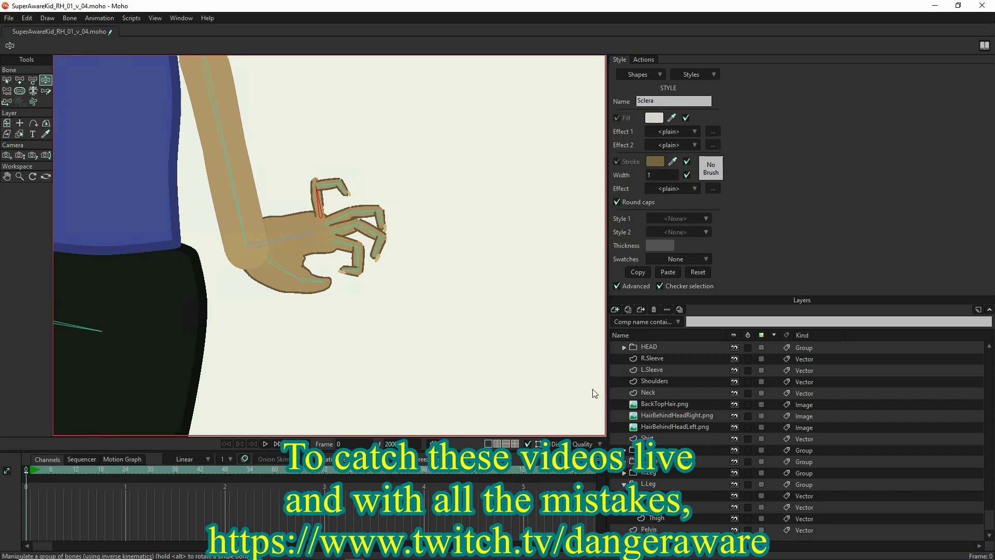
# In the SAK bone layer, extend the left little finger's first bone to the finger's first joint with Transform Bone.
pyautogui.scroll(5, 309, 201)
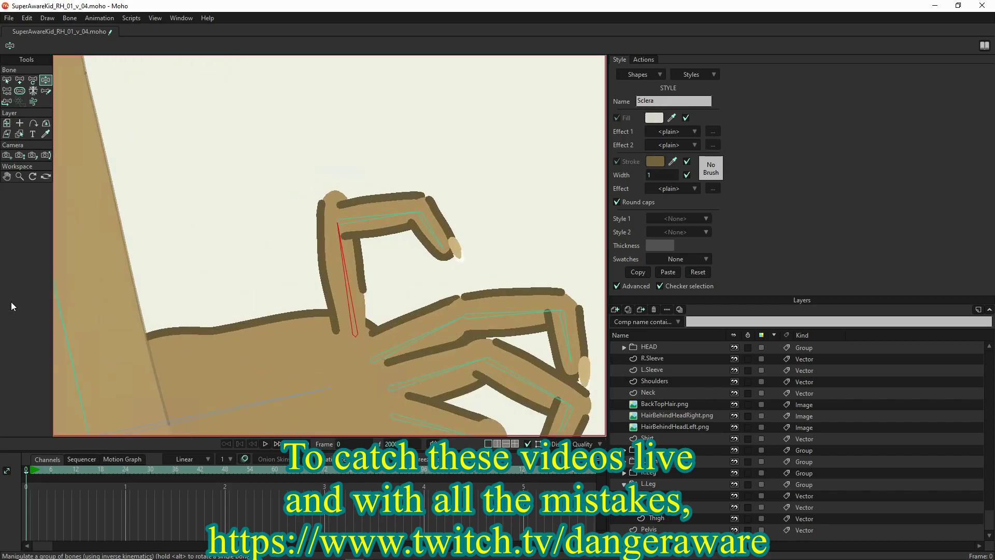
pyautogui.scroll(4, 658, 356)
pyautogui.click(671, 357)
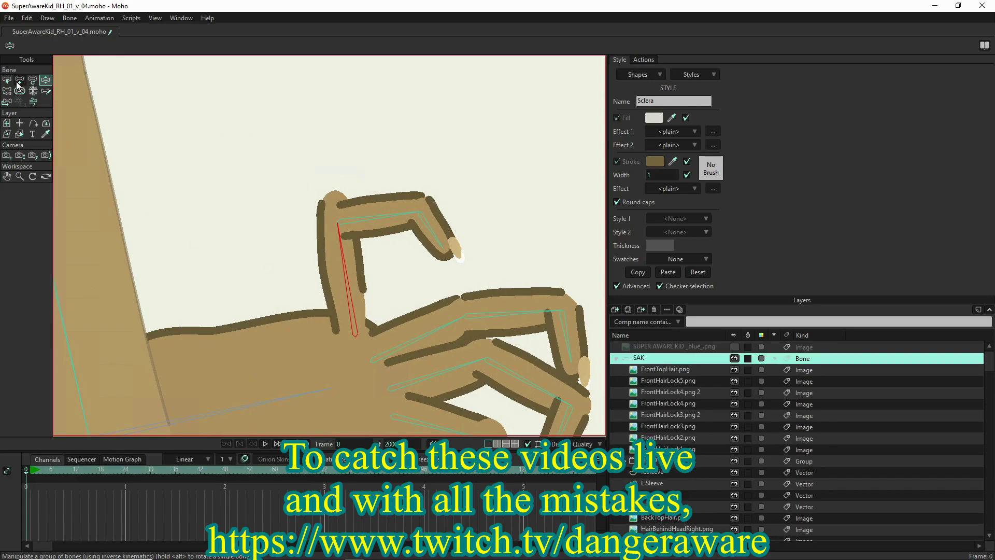
pyautogui.click(34, 81)
pyautogui.scroll(-6, 480, 213)
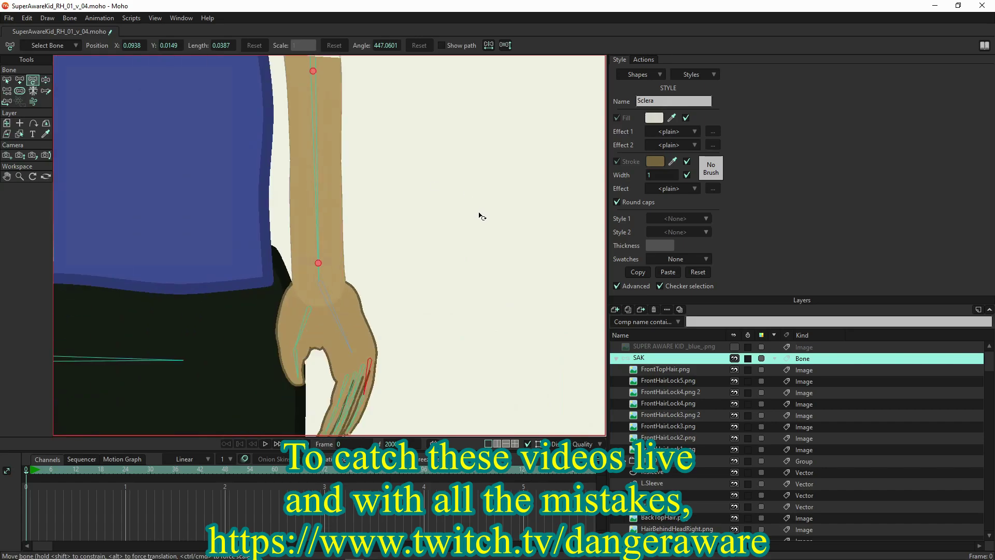
pyautogui.scroll(5, 470, 334)
pyautogui.scroll(4, 283, 396)
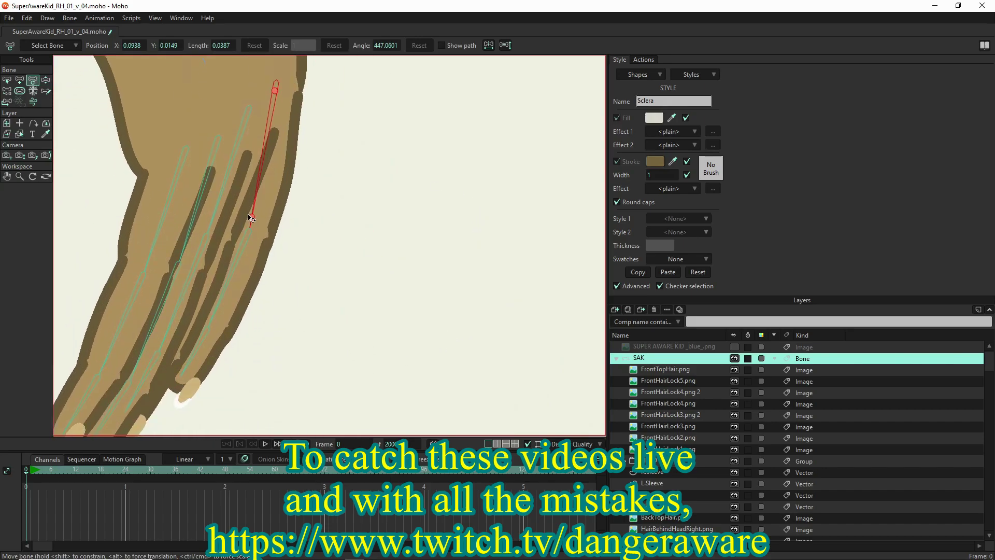
pyautogui.moveTo(252, 218); pyautogui.dragTo(249, 235)
pyautogui.click(252, 249)
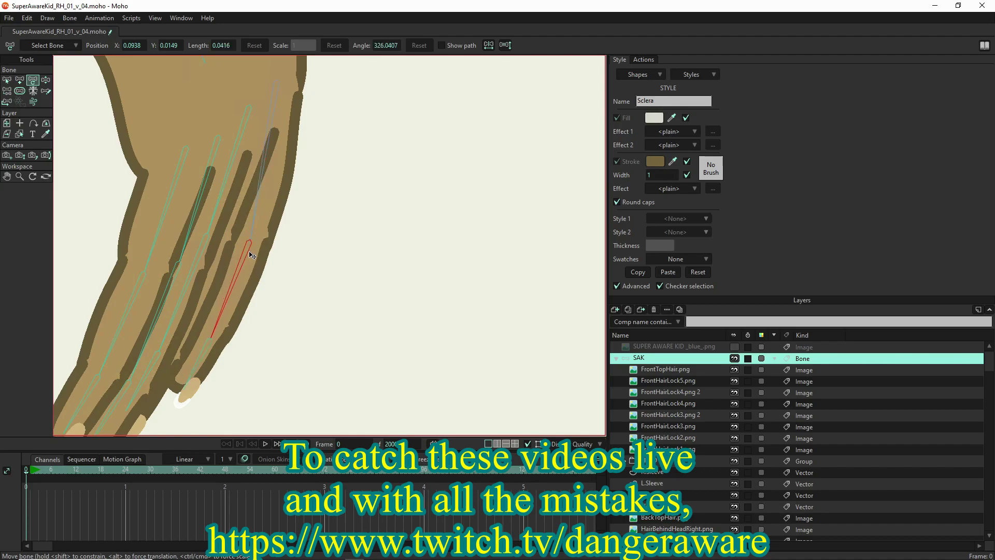
# Move the tip of the left little finger's middle bone up to the second joint and lengthen the end bone towards the fingertip.
pyautogui.click(252, 255)
pyautogui.moveTo(216, 335); pyautogui.dragTo(221, 317)
pyautogui.moveTo(206, 348)
pyautogui.mouseDown()
pyautogui.moveTo(213, 333)
pyautogui.moveTo(205, 365)
pyautogui.mouseUp()
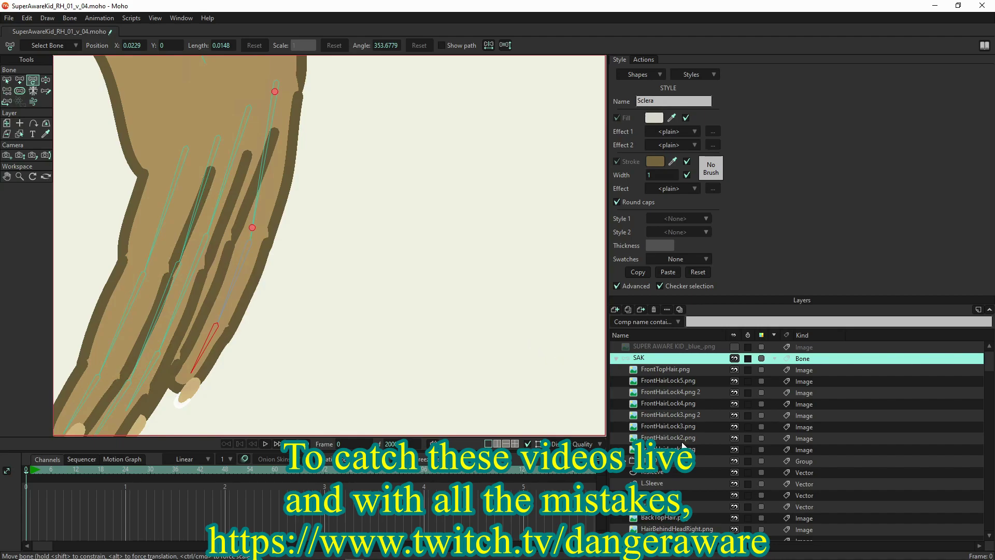
# Expand the R.Arm group and its Hand subgroup to reach the right hand's finger layers.
pyautogui.click(677, 472)
pyautogui.scroll(-3, 177, 269)
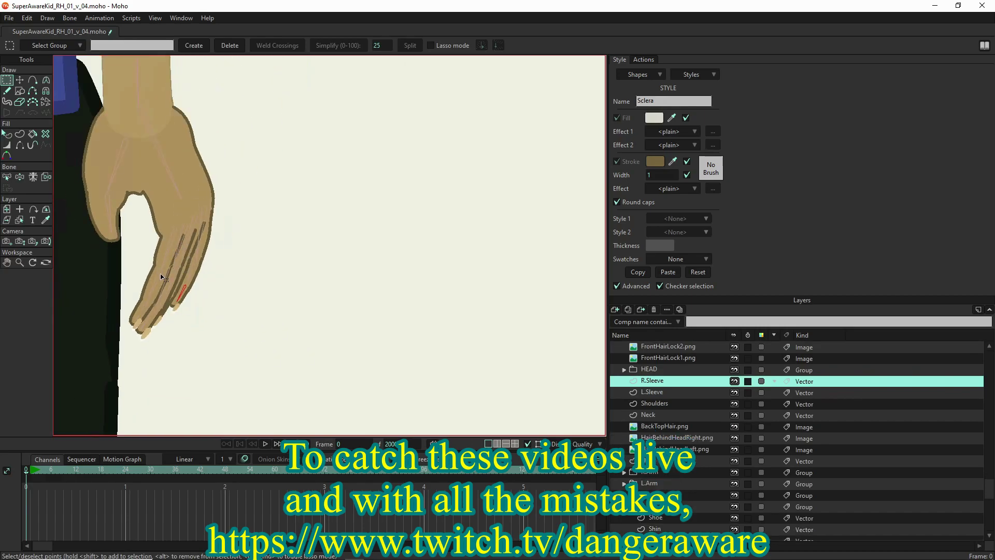
pyautogui.scroll(2, 154, 296)
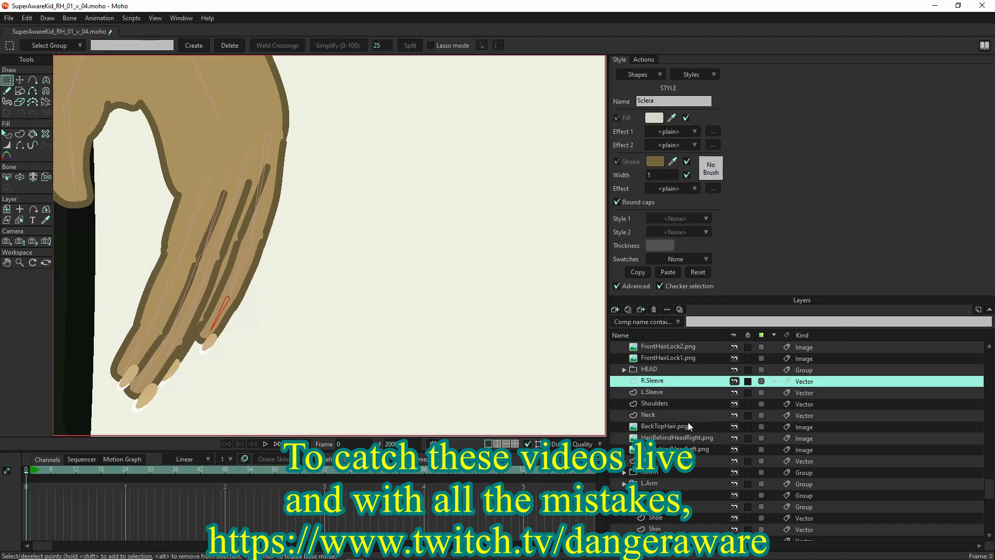
pyautogui.scroll(-1, 687, 421)
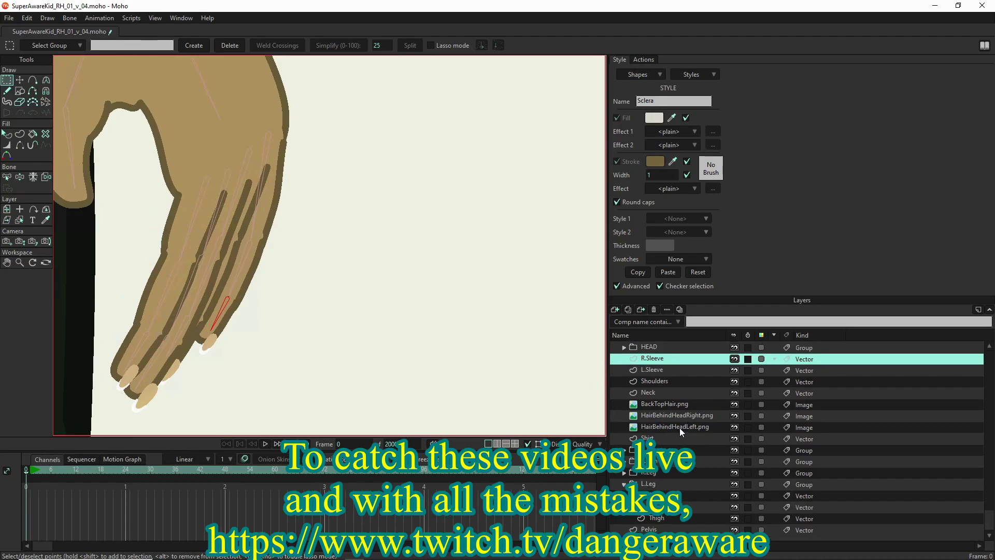
pyautogui.scroll(3, 680, 428)
pyautogui.scroll(-3, 673, 424)
pyautogui.click(627, 451)
pyautogui.scroll(-1, 690, 479)
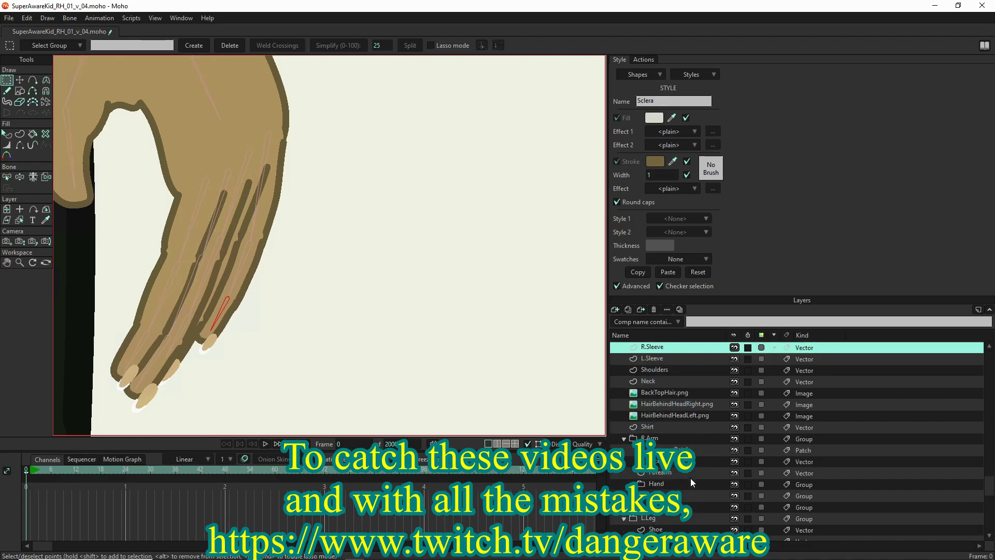
pyautogui.click(631, 484)
pyautogui.scroll(-3, 677, 484)
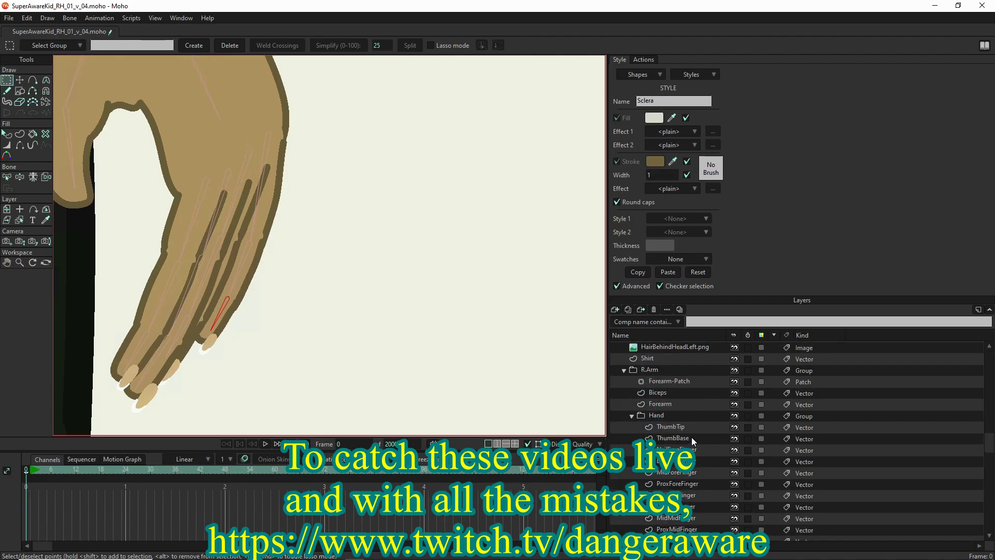
pyautogui.scroll(-3, 637, 408)
pyautogui.scroll(-6, 409, 293)
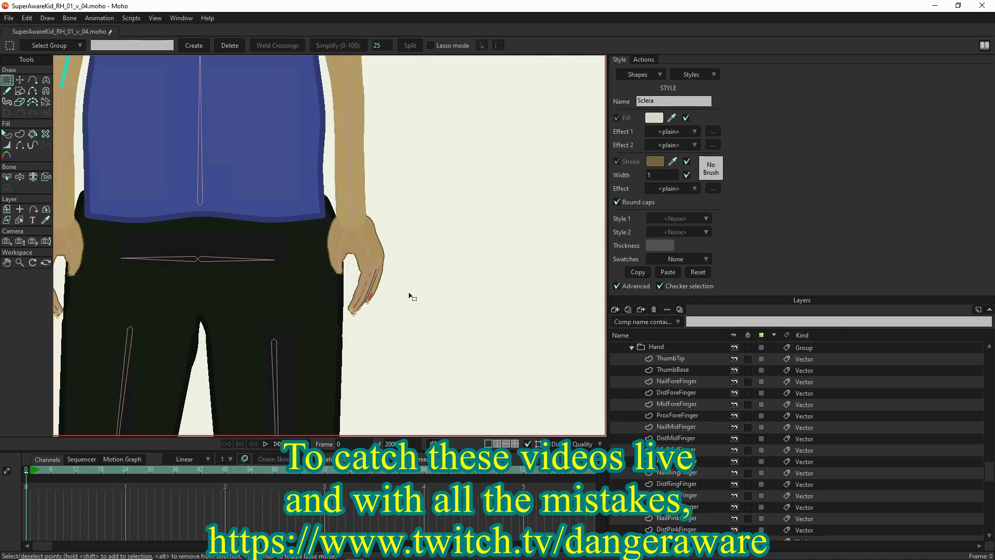
pyautogui.scroll(5, 91, 303)
pyautogui.scroll(5, 91, 303)
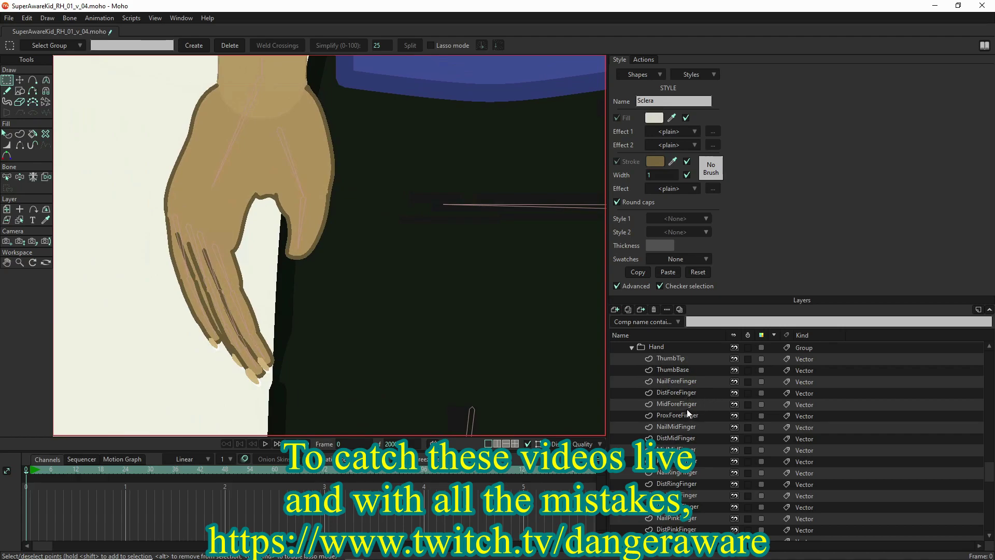
# Activate Hide Edge for the right forefinger and check MidForeFinger's lower outline with DistForeFinger temporarily hidden.
pyautogui.click(672, 383)
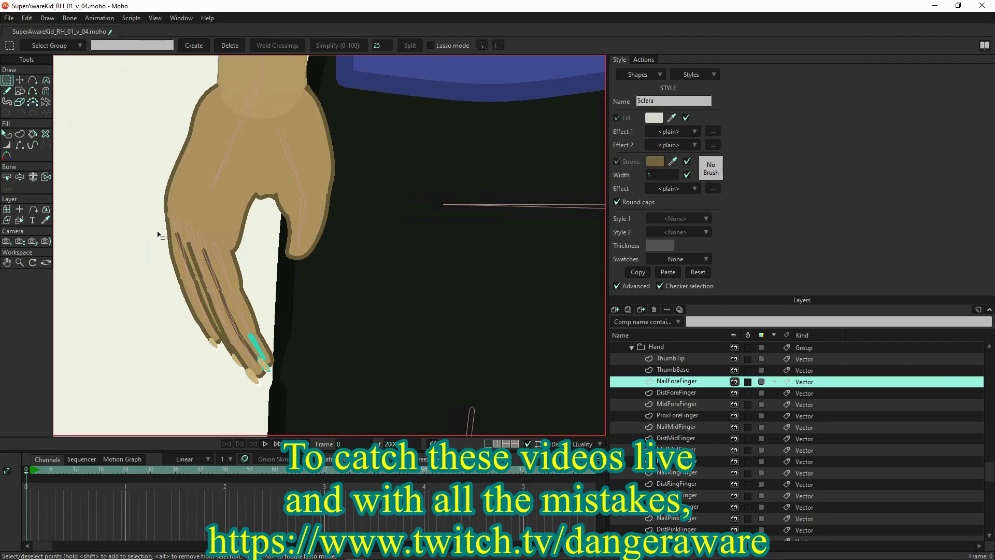
pyautogui.click(19, 146)
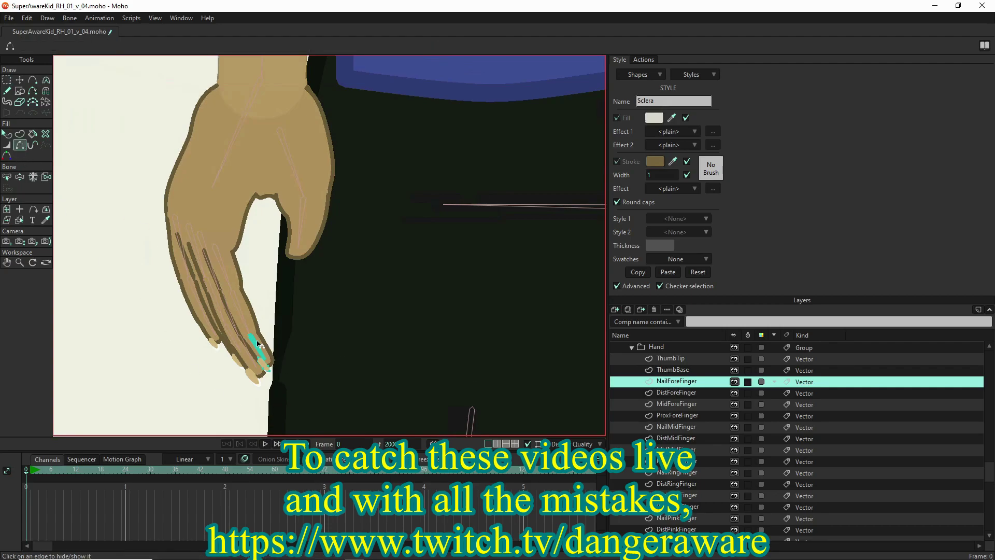
pyautogui.click(680, 395)
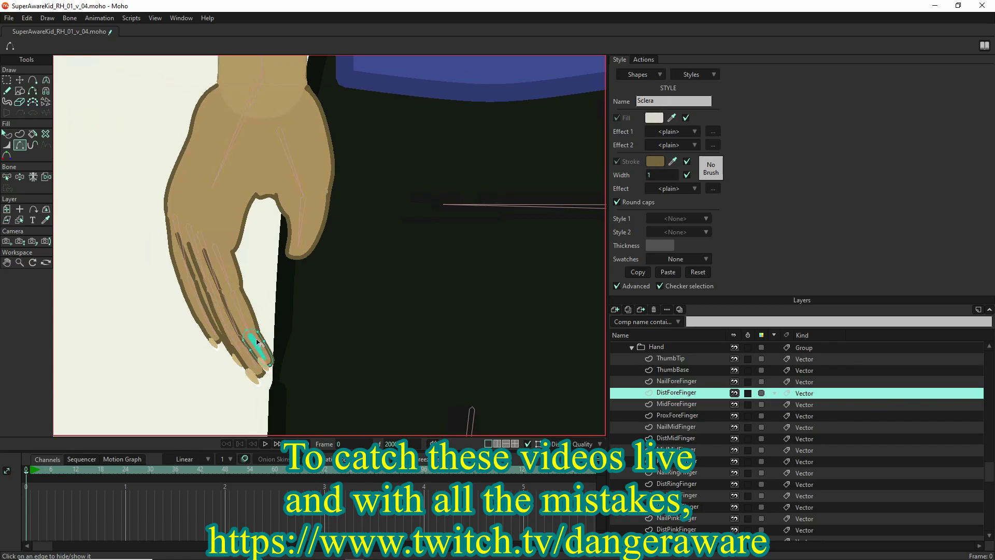
pyautogui.click(689, 406)
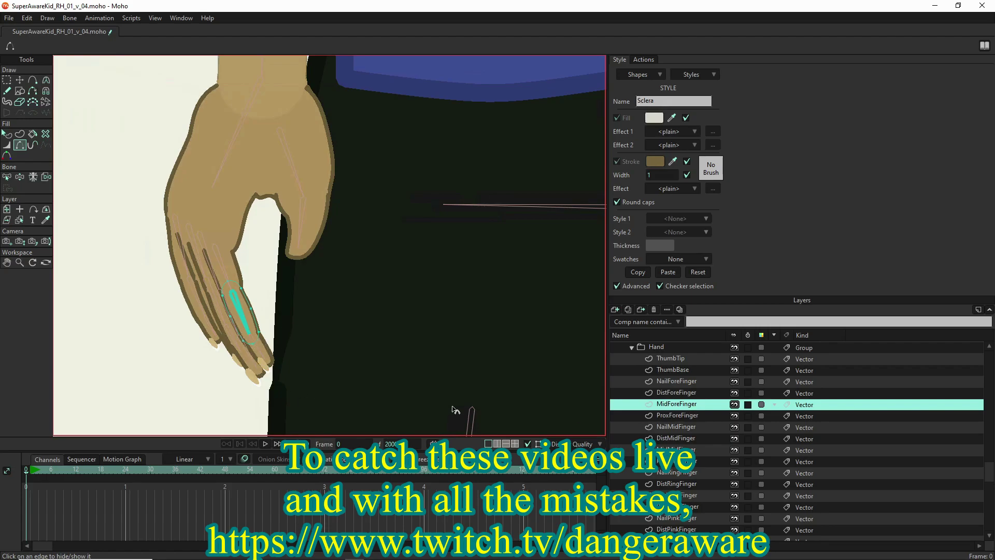
pyautogui.scroll(5, 241, 373)
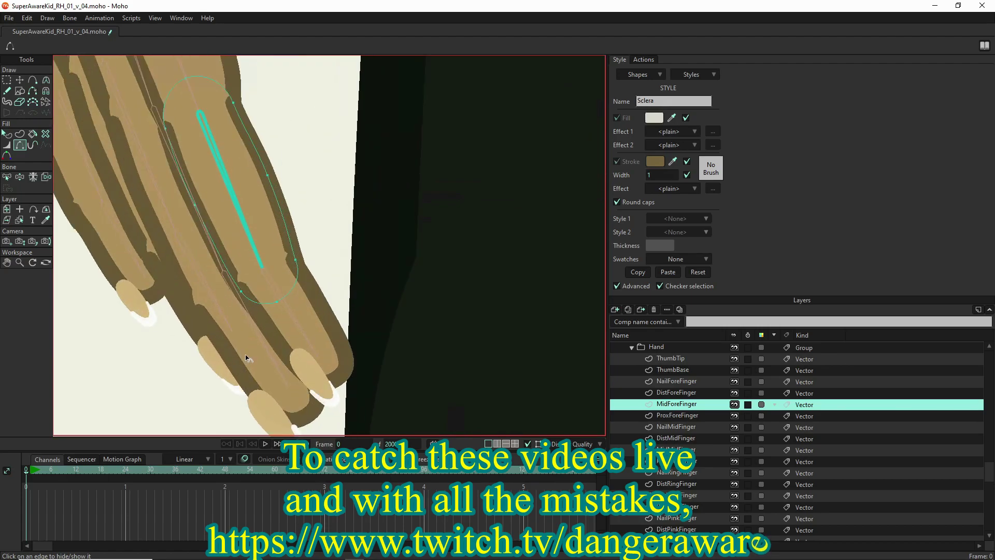
pyautogui.click(734, 394)
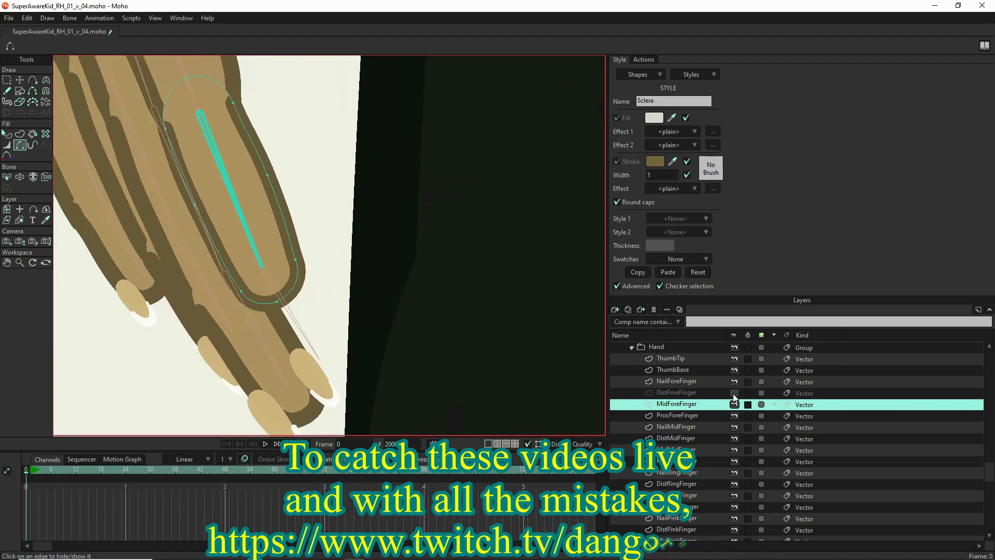
pyautogui.click(734, 394)
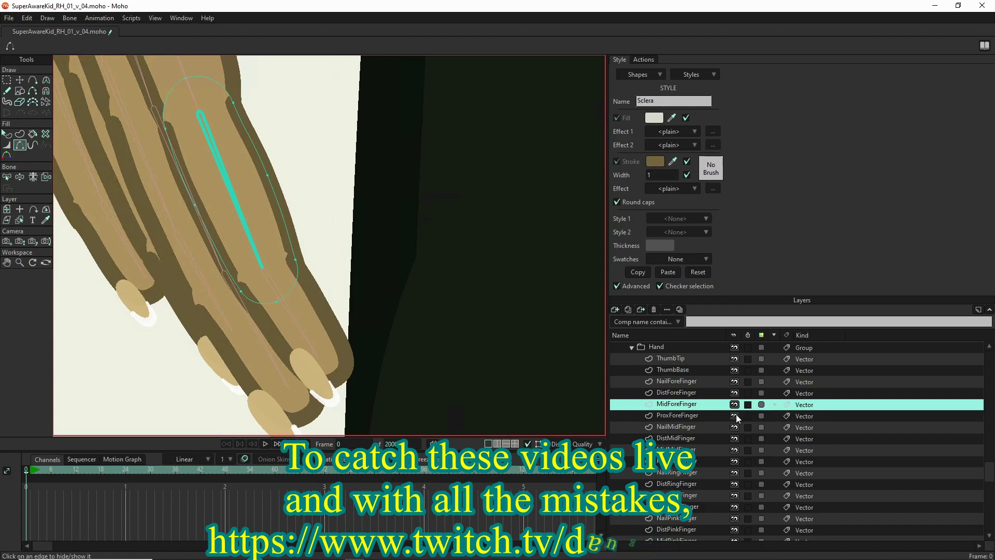
# Reveal the hidden lower-end edges of ProxForeFinger with Hide Edge while MidForeFinger is temporarily hidden.
pyautogui.click(735, 404)
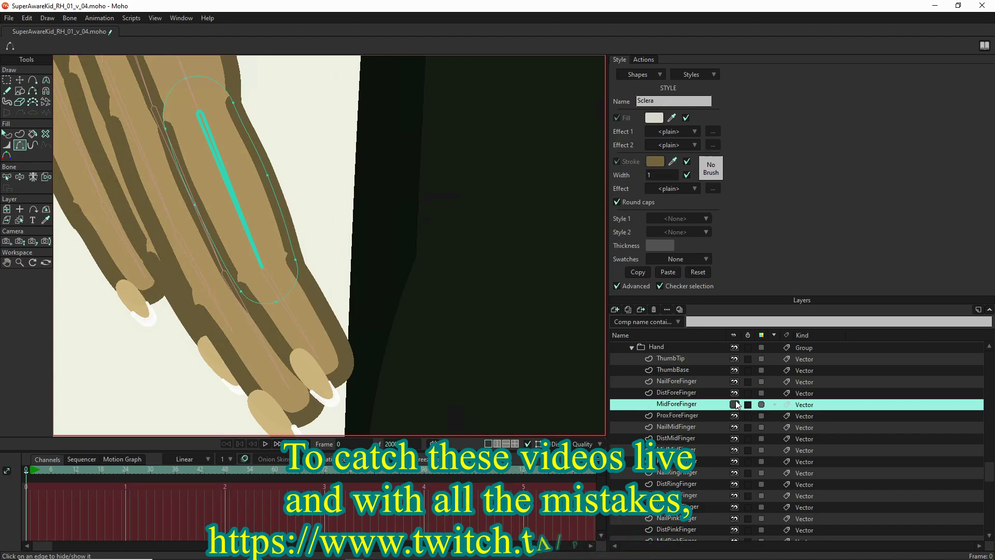
pyautogui.click(714, 416)
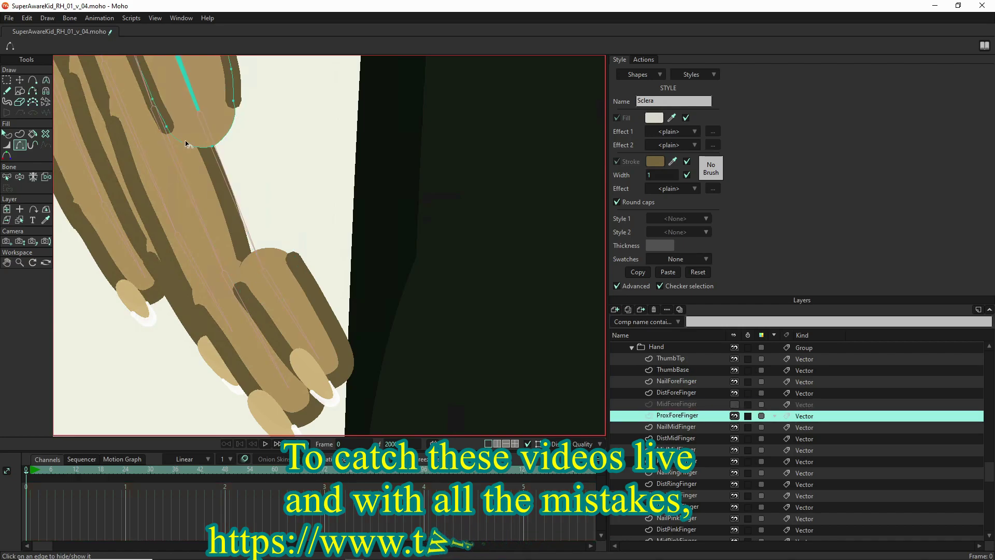
pyautogui.click(233, 132)
pyautogui.click(198, 147)
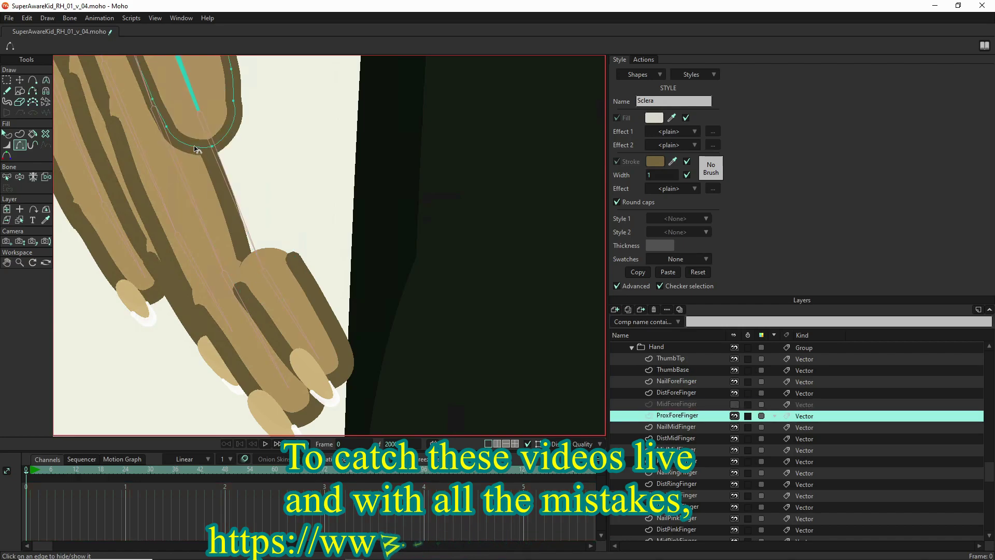
pyautogui.click(735, 404)
pyautogui.scroll(-2, 356, 280)
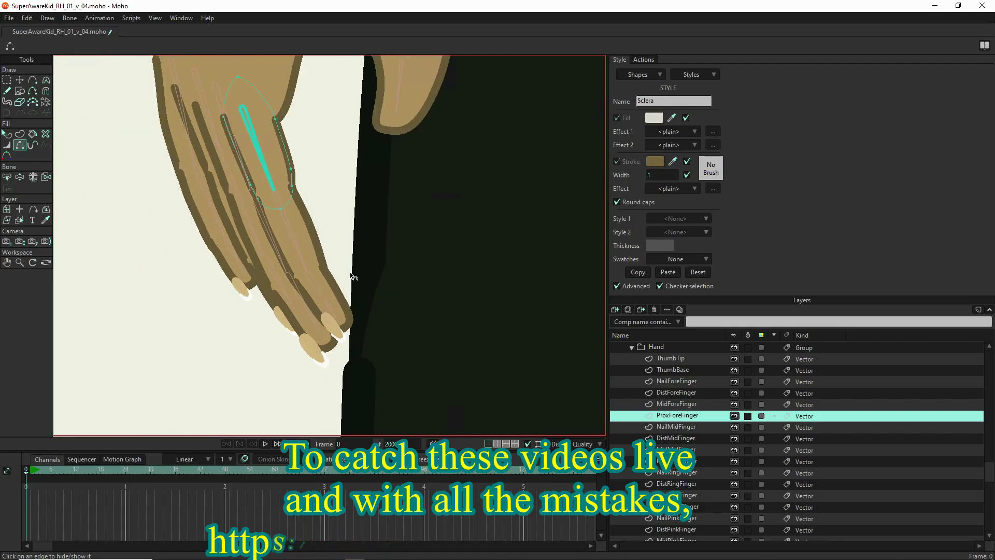
# Bend the right middle finger and forefinger with Manipulate Bones to test their joint outlines.
pyautogui.click(19, 177)
pyautogui.moveTo(290, 259); pyautogui.dragTo(150, 228)
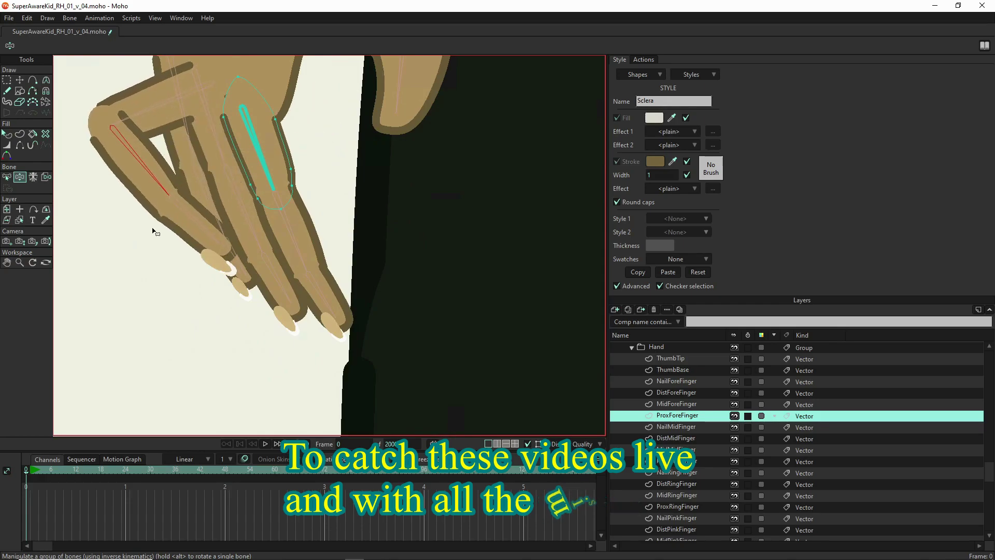
pyautogui.moveTo(305, 235); pyautogui.dragTo(232, 94)
pyautogui.moveTo(218, 98); pyautogui.dragTo(440, 254)
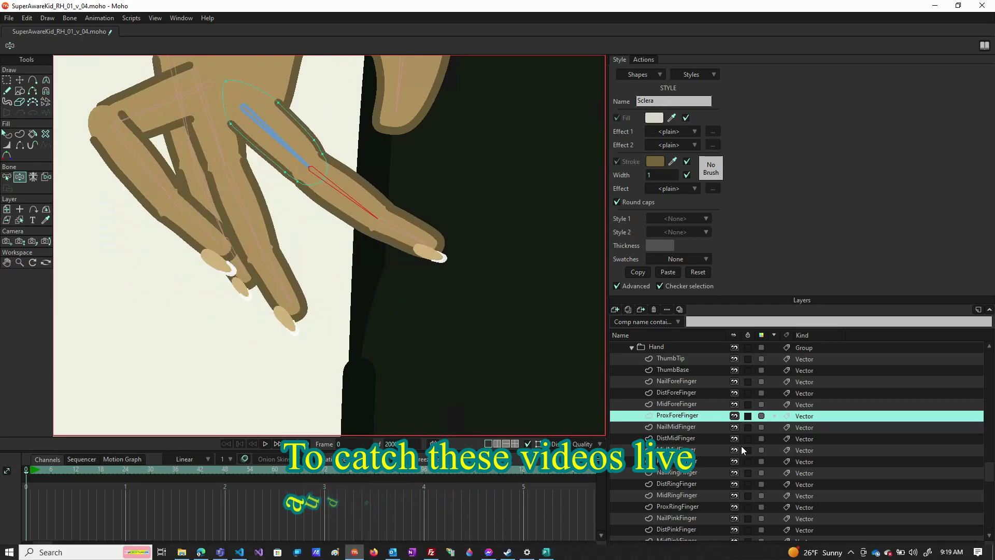
# Go through the right middle finger's MidMidFinger and ProxMidFinger layers with Hide Edge at their lower joints.
pyautogui.click(704, 441)
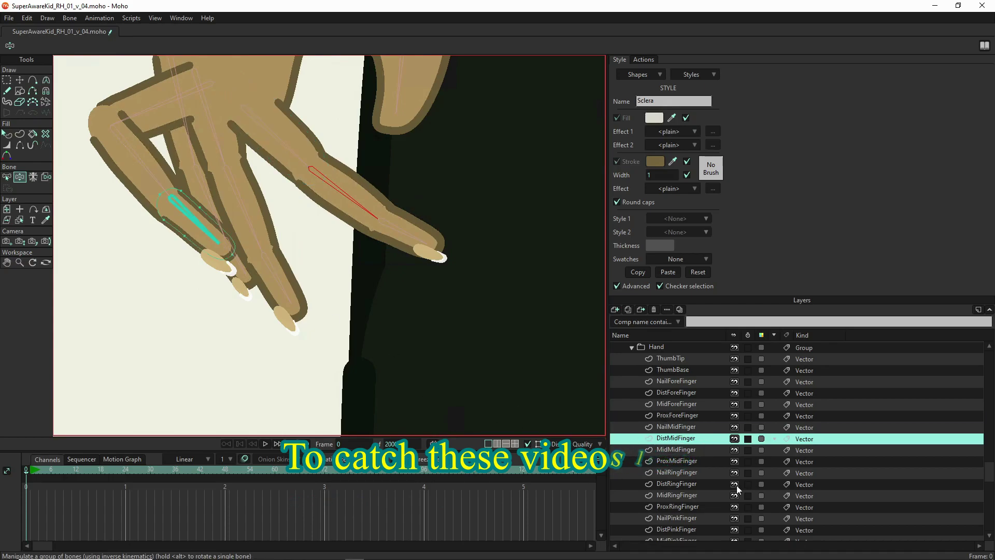
pyautogui.click(692, 450)
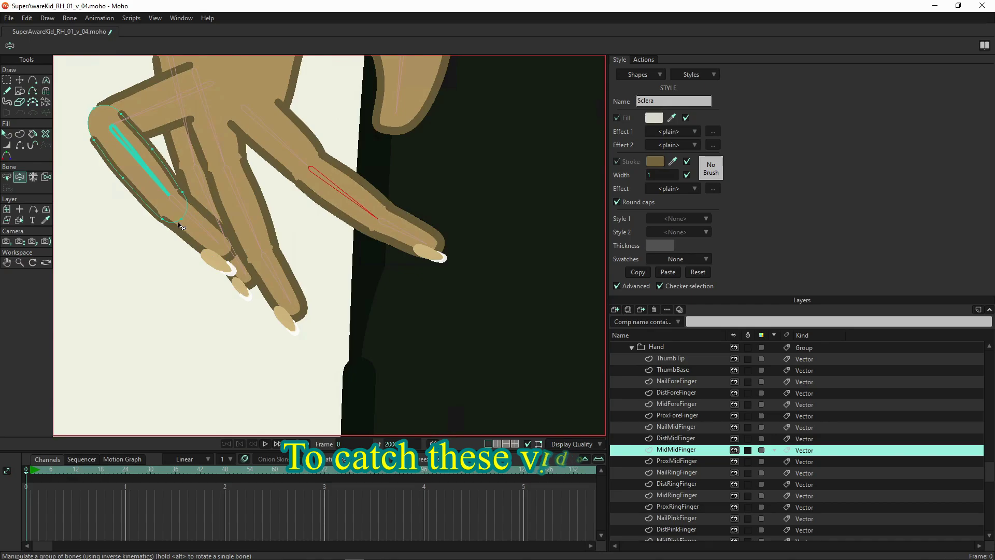
pyautogui.click(20, 145)
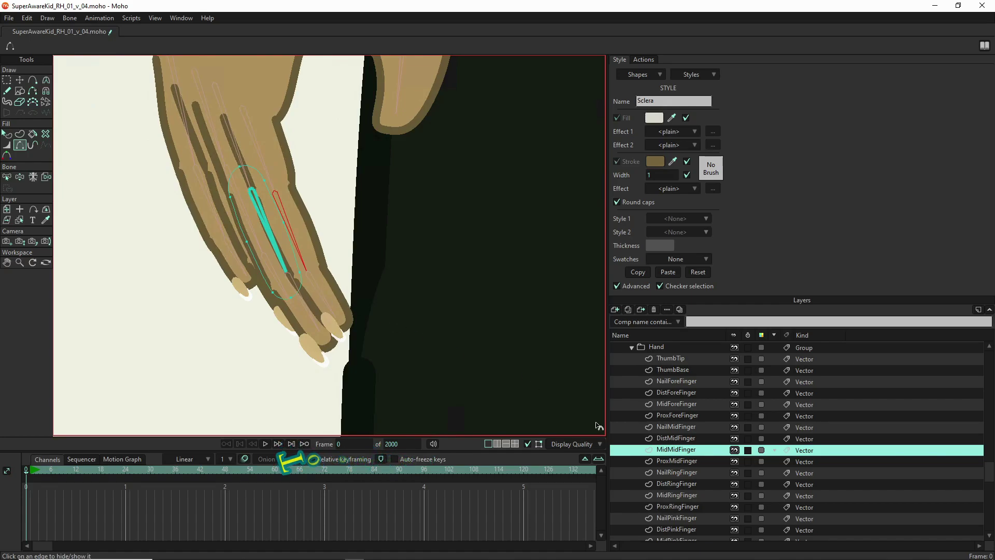
pyautogui.click(681, 463)
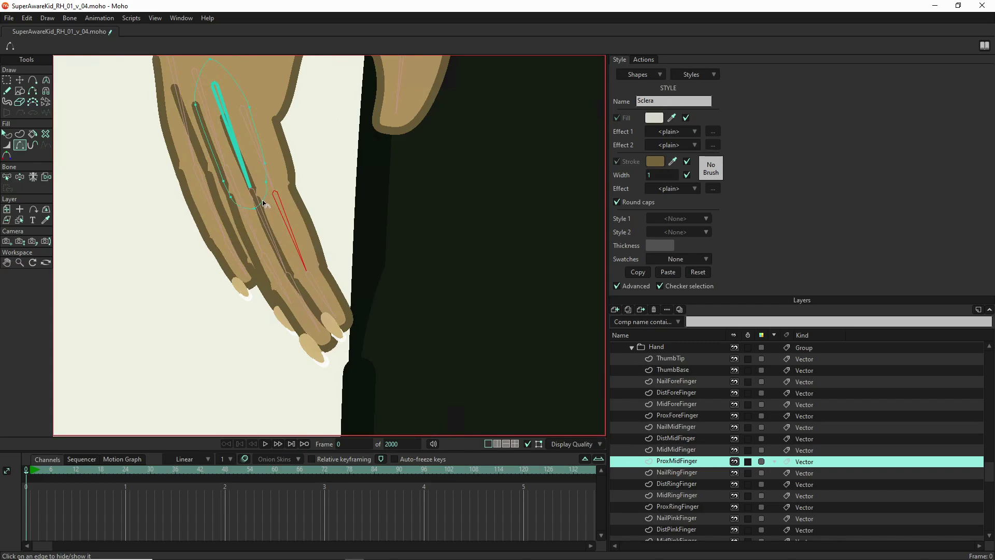
# Go through the right ring finger's MidRingFinger and ProxRingFinger layers with Hide Edge.
pyautogui.click(735, 472)
pyautogui.click(708, 494)
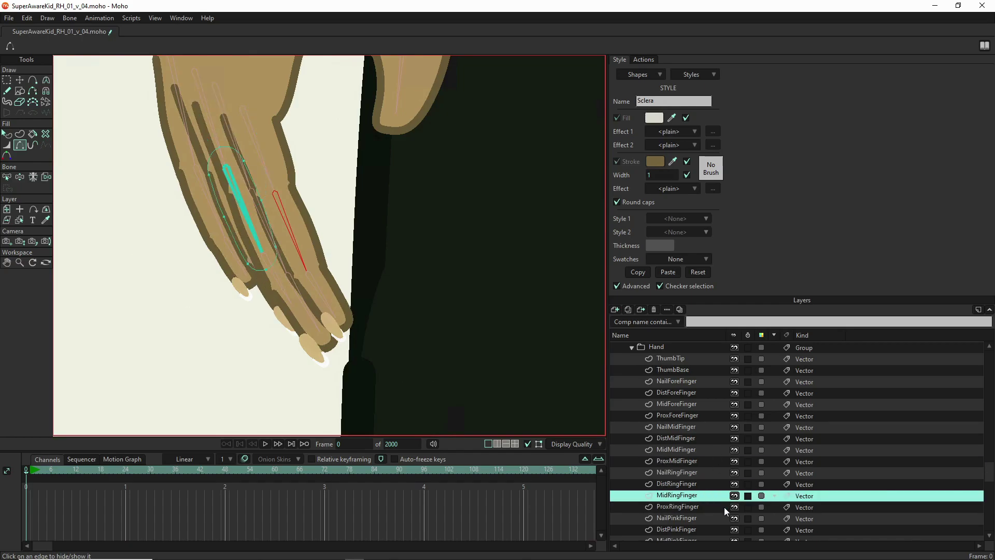
pyautogui.click(725, 507)
# Go through MidPinkFinger and ProxPinkFinger with Hide Edge, briefly hiding MidPinkFinger and DistPinkFinger to check the edges beneath.
pyautogui.scroll(-3, 730, 523)
pyautogui.click(704, 461)
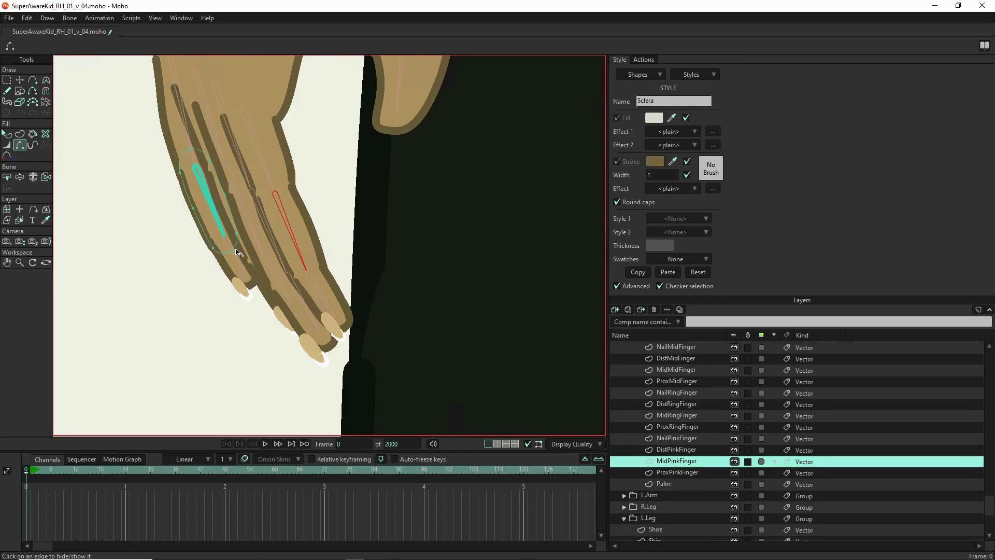
pyautogui.click(675, 471)
pyautogui.click(734, 462)
pyautogui.click(734, 461)
pyautogui.click(735, 450)
pyautogui.click(734, 450)
# Expand the L.Arm group and examine the left hand's finger outlines.
pyautogui.scroll(-7, 202, 328)
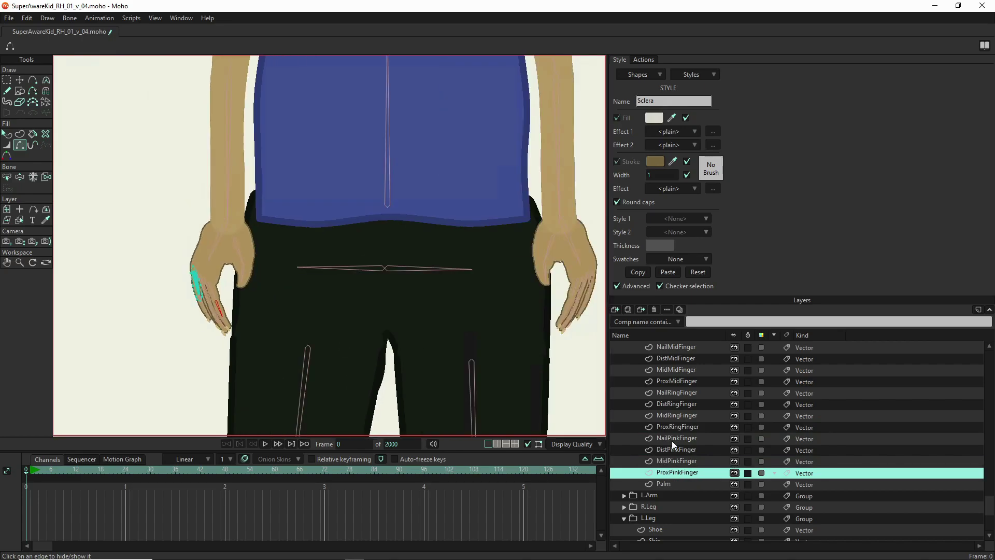
pyautogui.click(624, 496)
pyautogui.scroll(-5, 662, 512)
pyautogui.scroll(-4, 161, 297)
pyautogui.scroll(8, 362, 302)
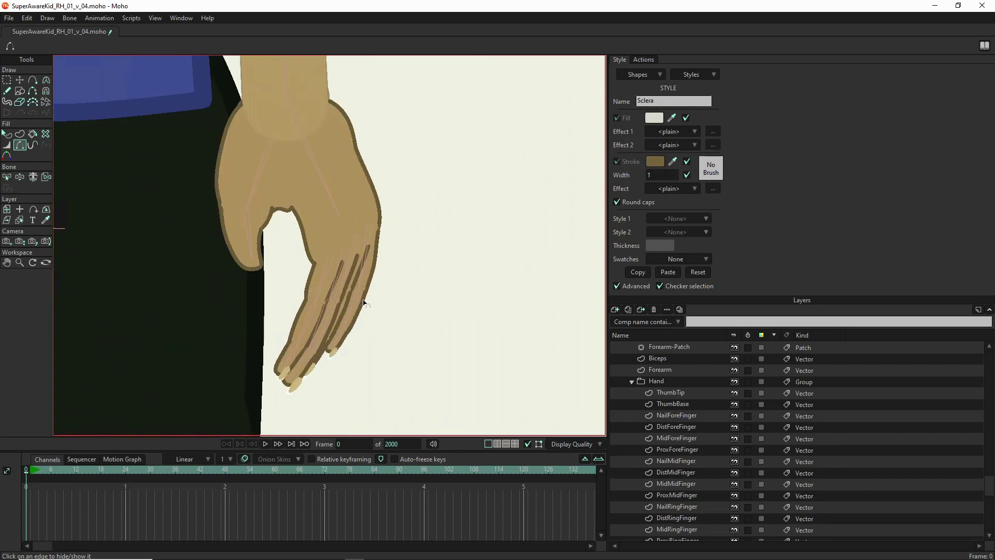
pyautogui.scroll(-2, 679, 407)
pyautogui.scroll(10, 713, 397)
# Check the lower outline of the right hand's ThumbBase with ThumbTip temporarily hidden.
pyautogui.click(678, 405)
pyautogui.scroll(-6, 351, 169)
pyautogui.scroll(7, 229, 159)
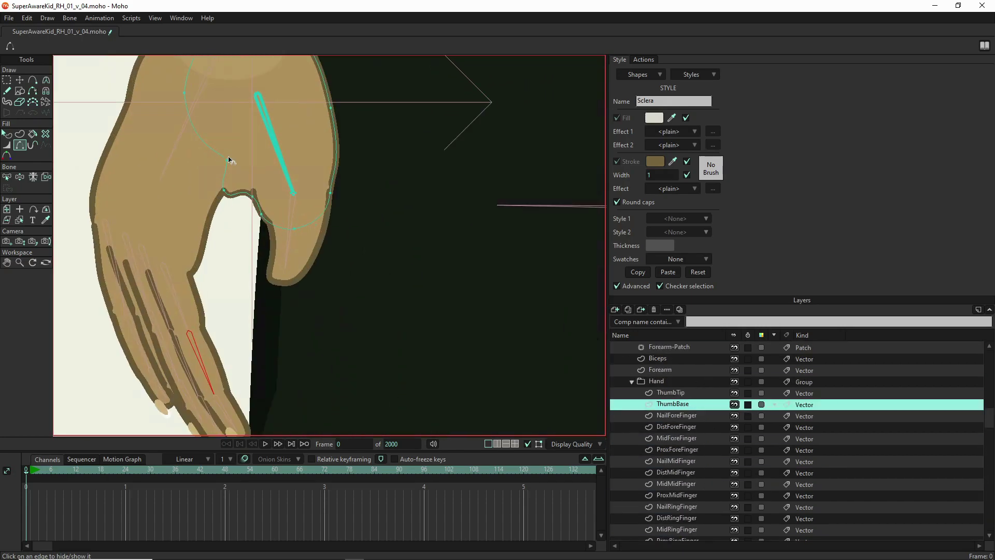
pyautogui.click(734, 393)
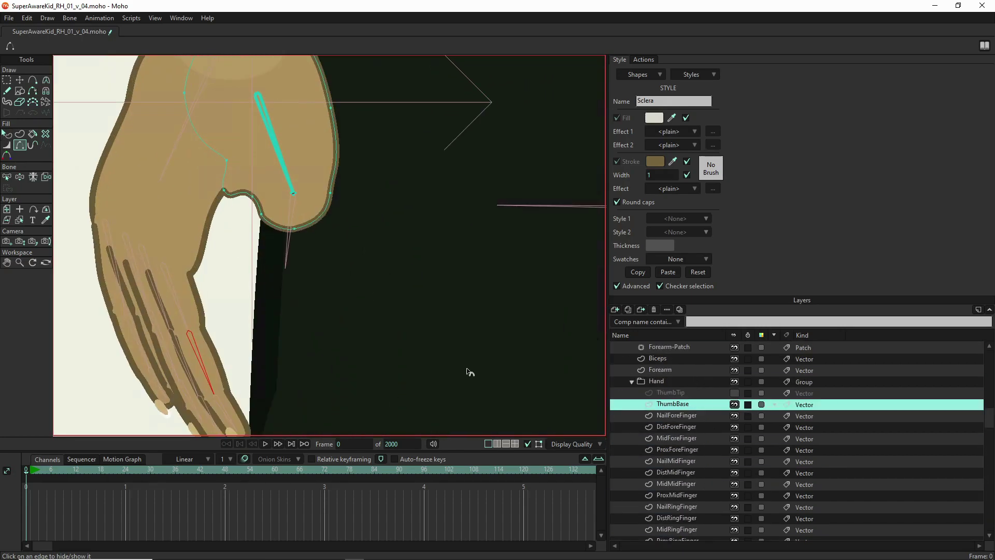
pyautogui.click(734, 393)
# Bend the right thumb to test its joint and pick ThumbTip's two side joint points with Transform Points.
pyautogui.click(20, 177)
pyautogui.moveTo(288, 243); pyautogui.dragTo(314, 277)
pyautogui.click(698, 396)
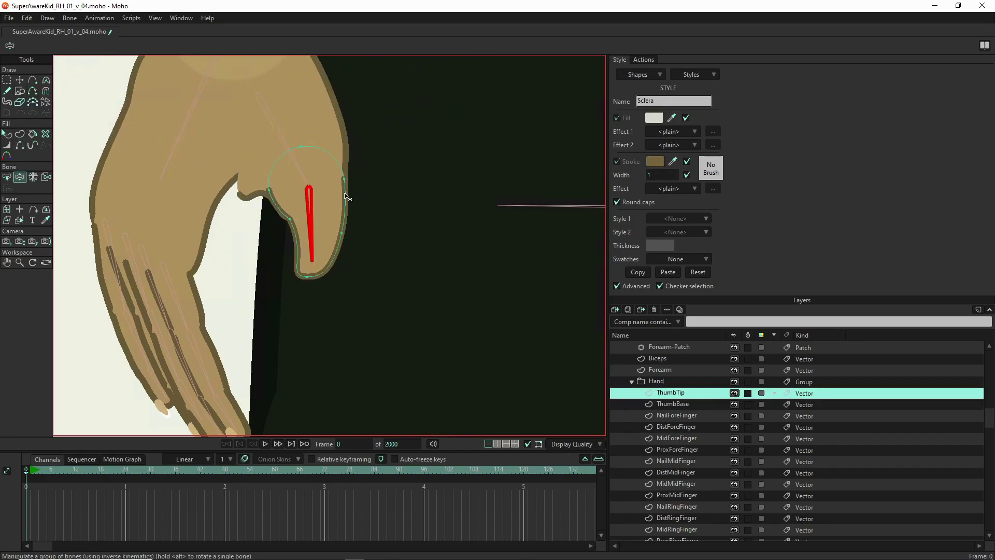
pyautogui.press('t')
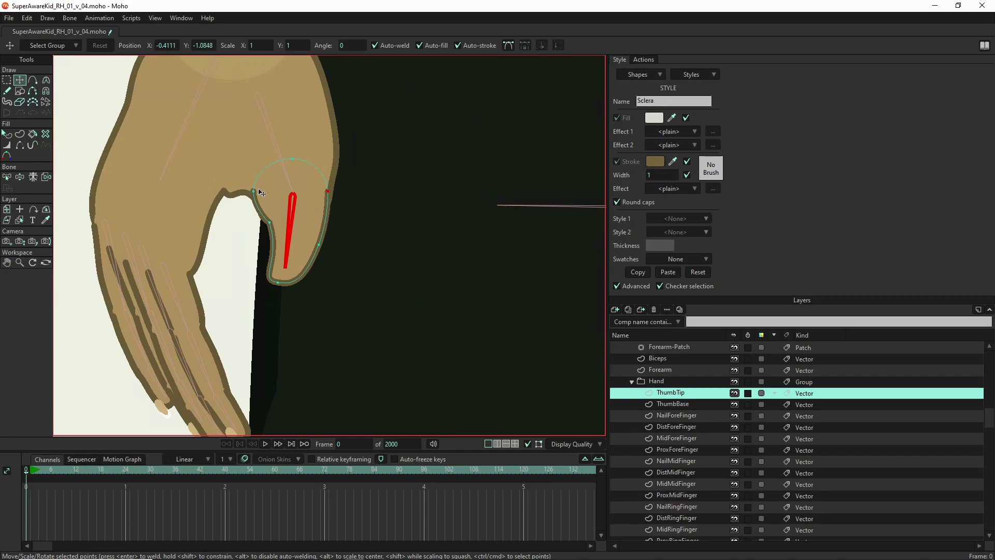
pyautogui.click(19, 177)
pyautogui.moveTo(288, 243); pyautogui.dragTo(309, 147)
pyautogui.press('t')
pyautogui.click(256, 191)
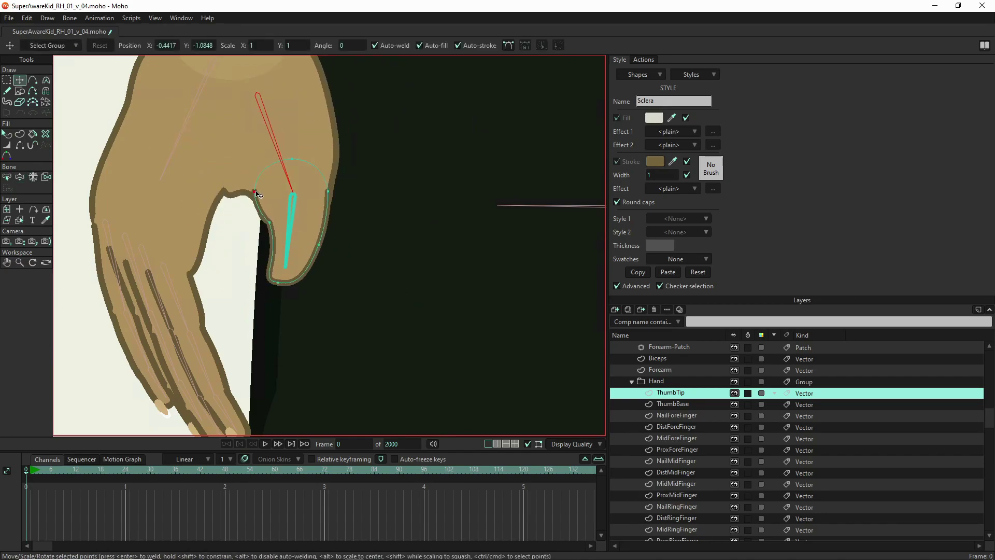
# Test the right thumb's bend again and pick ThumbTip's topmost point with Transform Points.
pyautogui.click(20, 177)
pyautogui.moveTo(289, 238); pyautogui.dragTo(218, 249)
pyautogui.press('t')
pyautogui.click(291, 158)
pyautogui.click(20, 177)
pyautogui.moveTo(287, 238); pyautogui.dragTo(137, 350)
# Correct the lower outline edge of the left hand's ThumbBase with Hide Edge while ThumbTip is hidden, and show ThumbTip again.
pyautogui.scroll(-10, 137, 350)
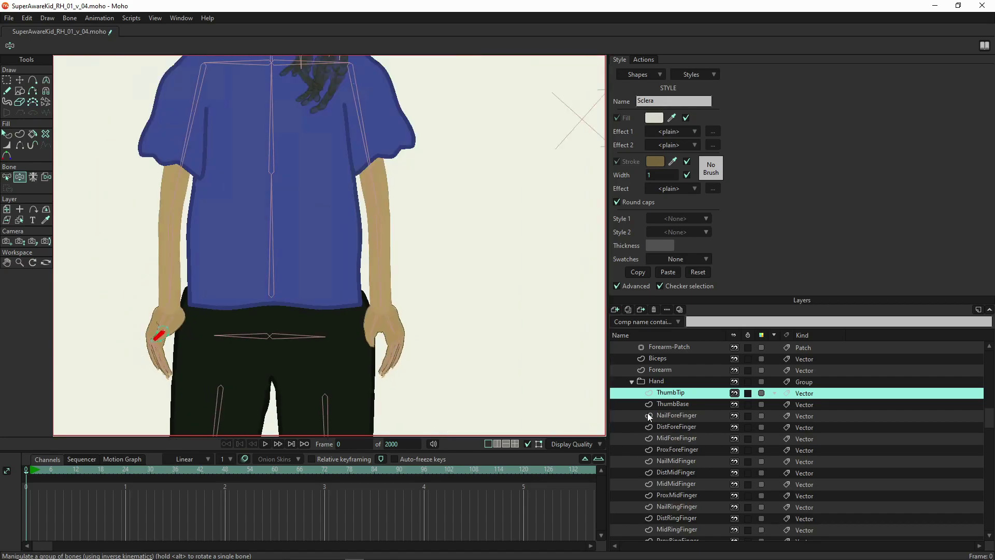
pyautogui.click(632, 382)
pyautogui.click(676, 461)
pyautogui.click(19, 145)
pyautogui.scroll(10, 382, 349)
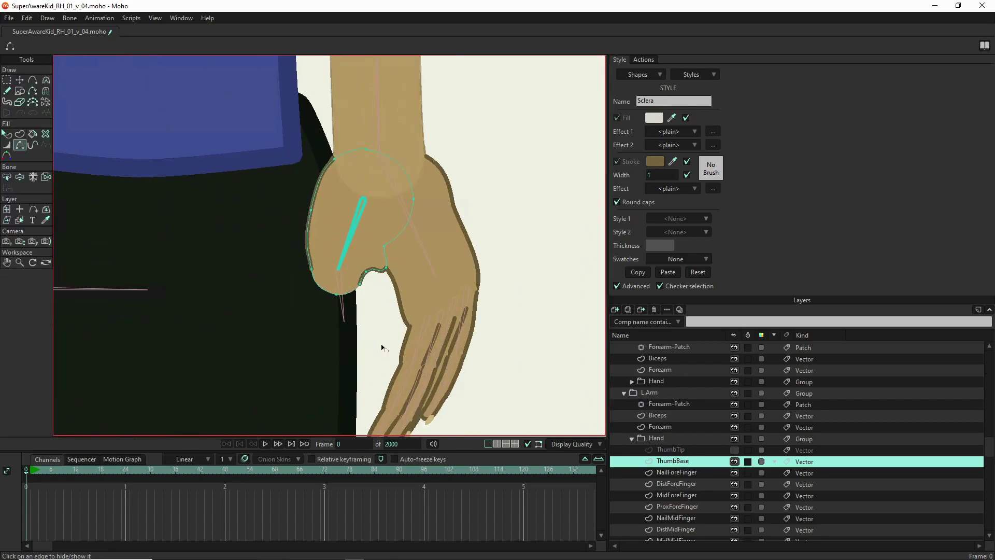
pyautogui.click(734, 450)
# Hide the left hand's DistForeFinger, DistMidFinger, DistRingFinger and DistPinkFinger layers.
pyautogui.scroll(-2, 734, 466)
pyautogui.click(734, 438)
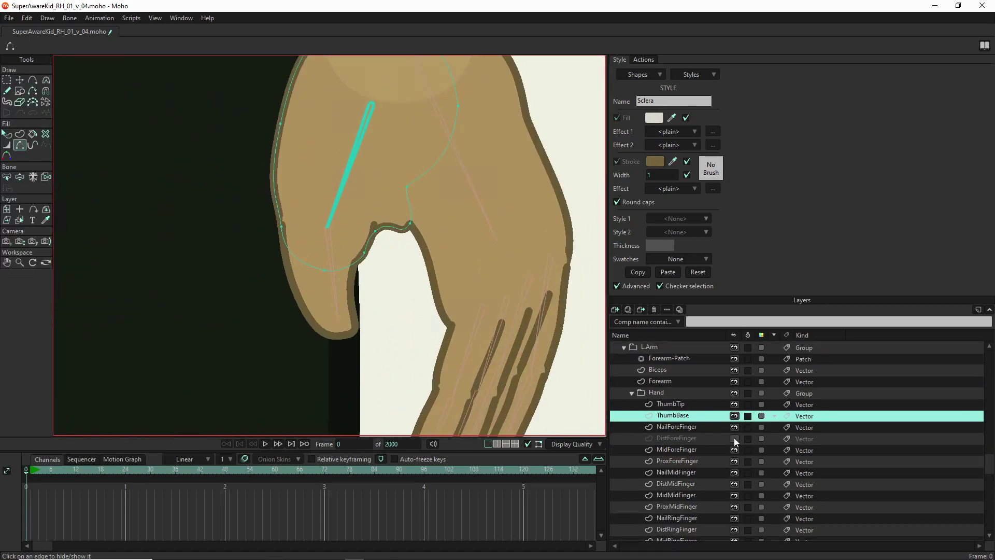
pyautogui.click(735, 483)
pyautogui.click(735, 529)
pyautogui.scroll(-2, 734, 530)
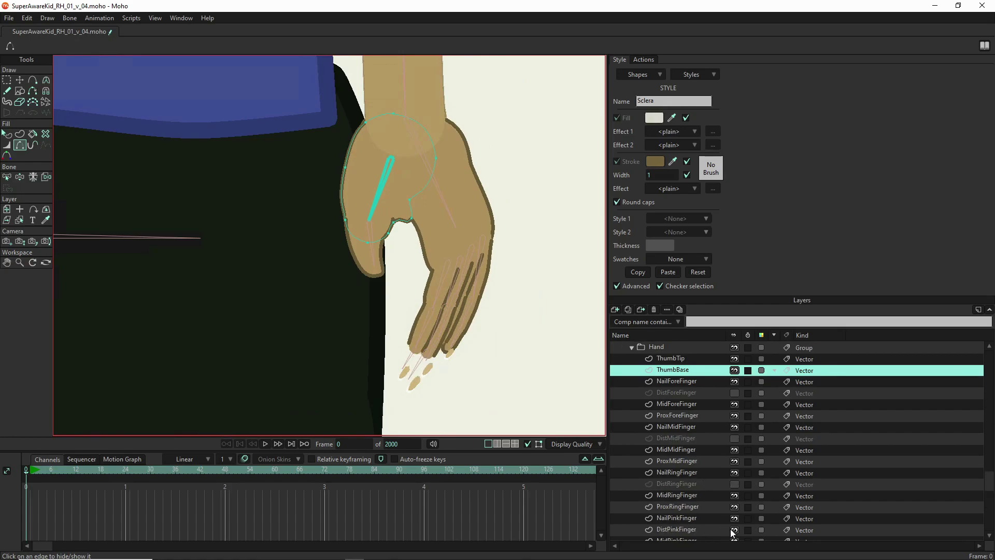
# Correct the end outline edges of the left hand's MidForeFinger, MidMidFinger, MidRingFinger and MidPinkFinger layers with Hide Edge.
pyautogui.click(713, 403)
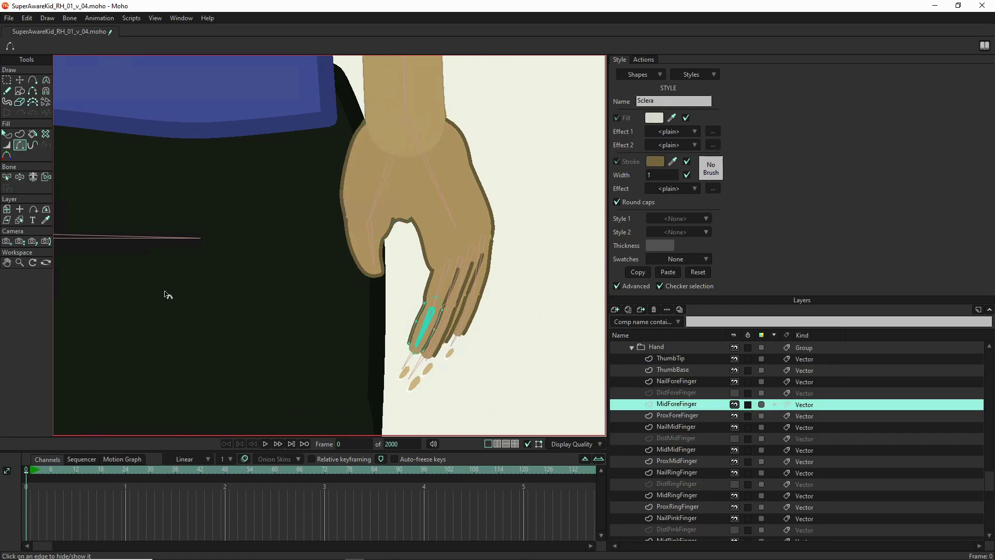
pyautogui.click(695, 449)
pyautogui.click(703, 495)
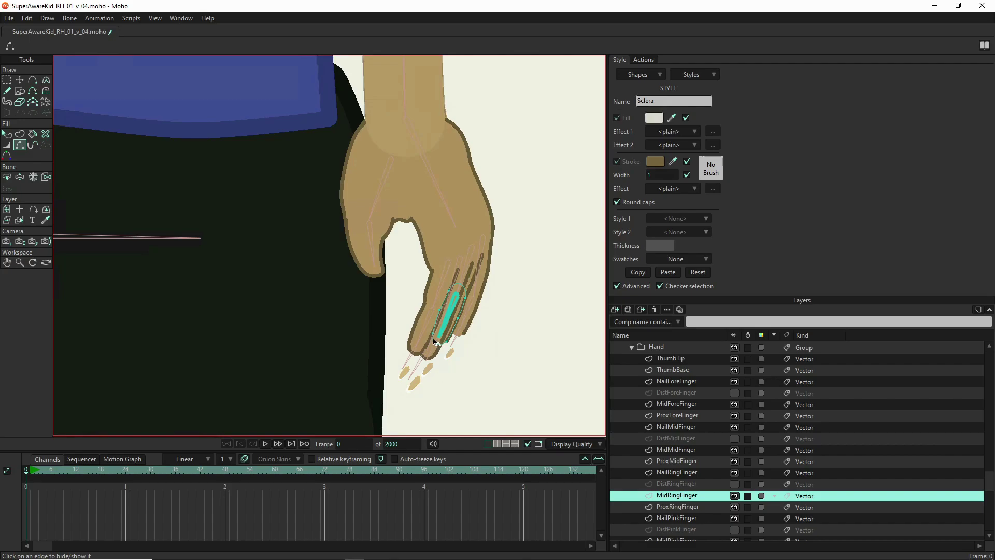
pyautogui.click(735, 450)
pyautogui.scroll(-1, 736, 521)
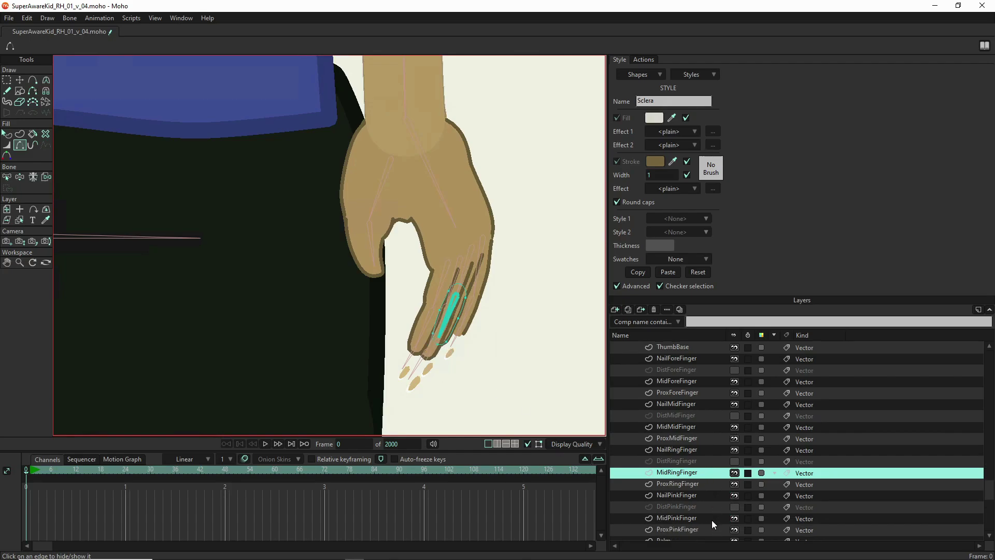
pyautogui.click(712, 519)
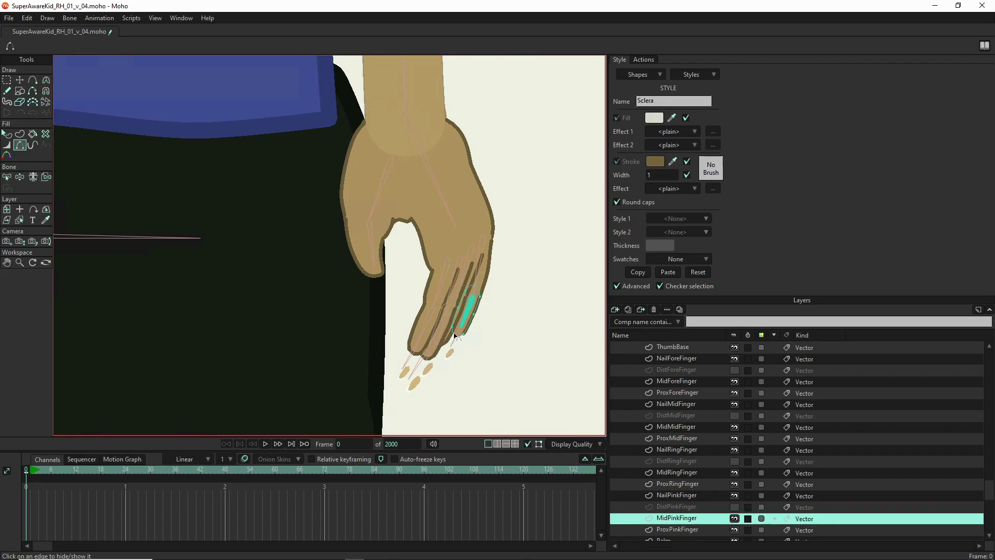
# Hide the left hand's four Mid finger layers and correct the end outline edges of the four Prox finger layers.
pyautogui.click(735, 472)
pyautogui.click(735, 426)
pyautogui.click(735, 381)
pyautogui.click(701, 393)
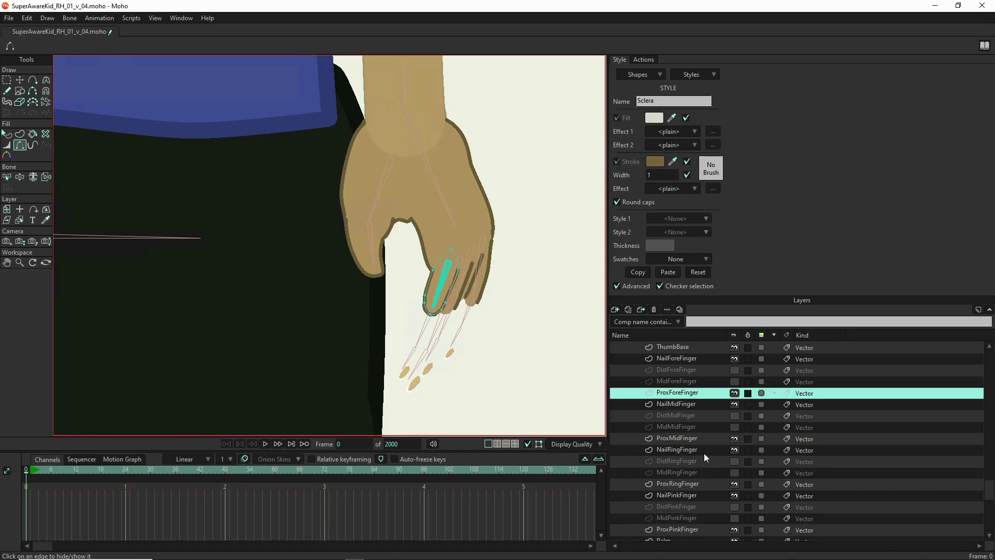
pyautogui.click(684, 438)
pyautogui.click(694, 484)
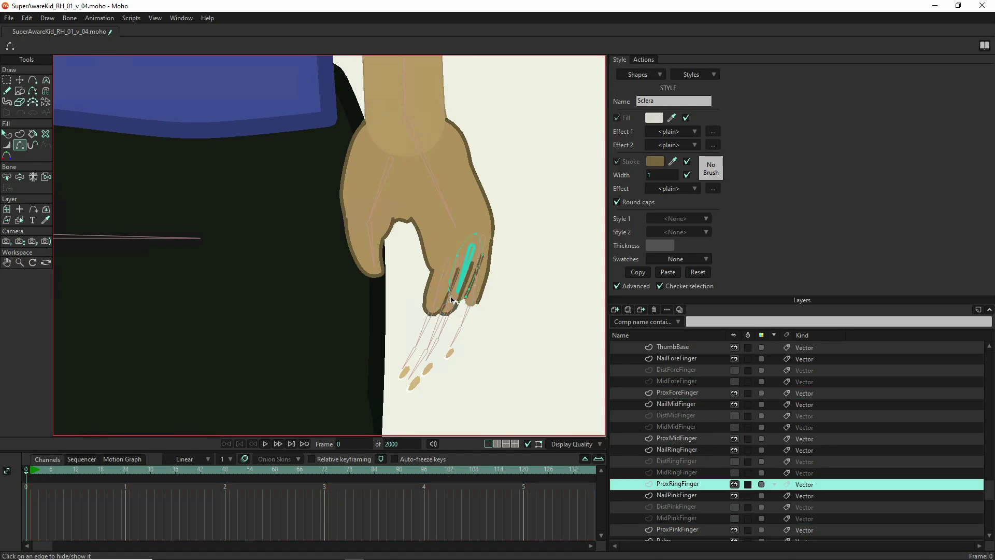
pyautogui.click(680, 529)
# Align the SAK layer's left finger bones with the rounded ends of the Prox finger shapes using Transform Bone.
pyautogui.scroll(5, 471, 309)
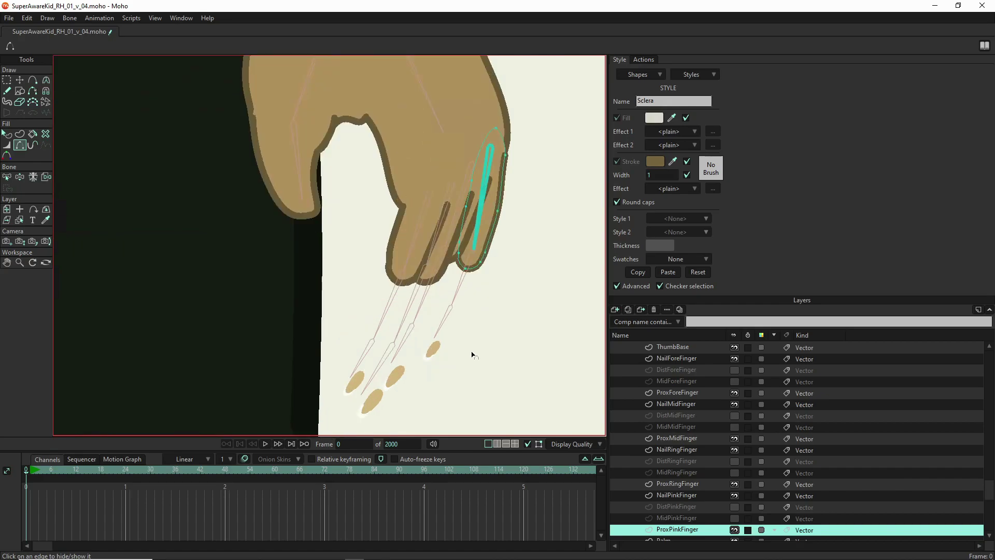
pyautogui.scroll(15, 677, 376)
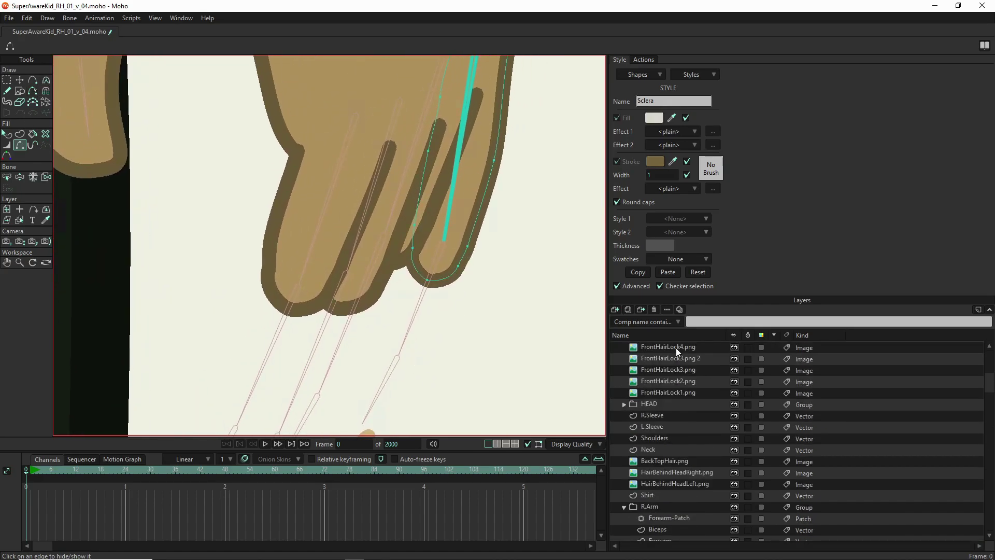
pyautogui.click(669, 358)
pyautogui.moveTo(447, 218); pyautogui.dragTo(437, 268)
pyautogui.moveTo(388, 221); pyautogui.dragTo(393, 229)
pyautogui.click(386, 250)
pyautogui.moveTo(351, 258); pyautogui.dragTo(330, 215)
pyautogui.click(367, 237)
pyautogui.click(320, 241)
# Show the left hand's MidForeFinger, MidMidFinger, MidRingFinger and MidPinkFinger layers again.
pyautogui.scroll(-5, 451, 251)
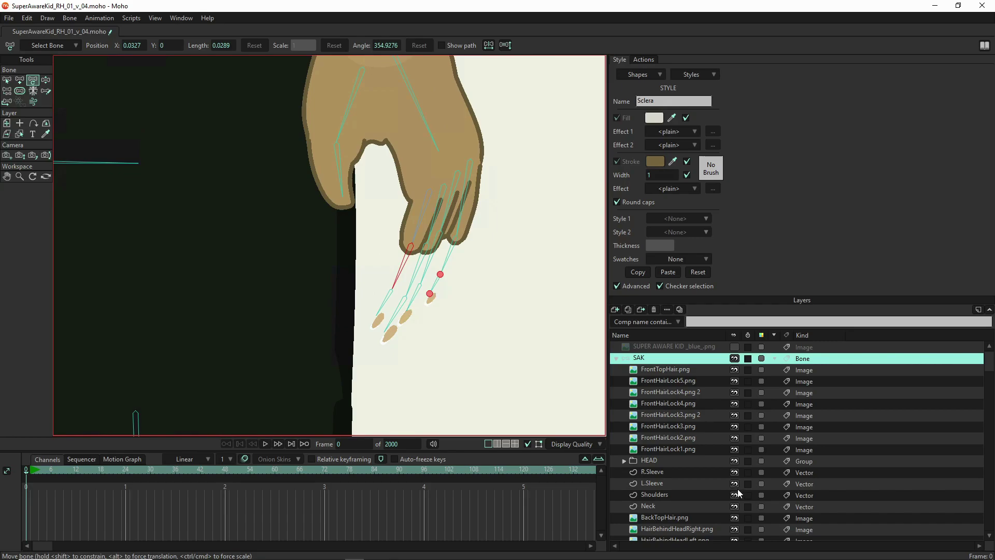
pyautogui.scroll(-15, 739, 492)
pyautogui.scroll(-3, 726, 488)
pyautogui.click(735, 496)
pyautogui.click(735, 449)
pyautogui.click(735, 404)
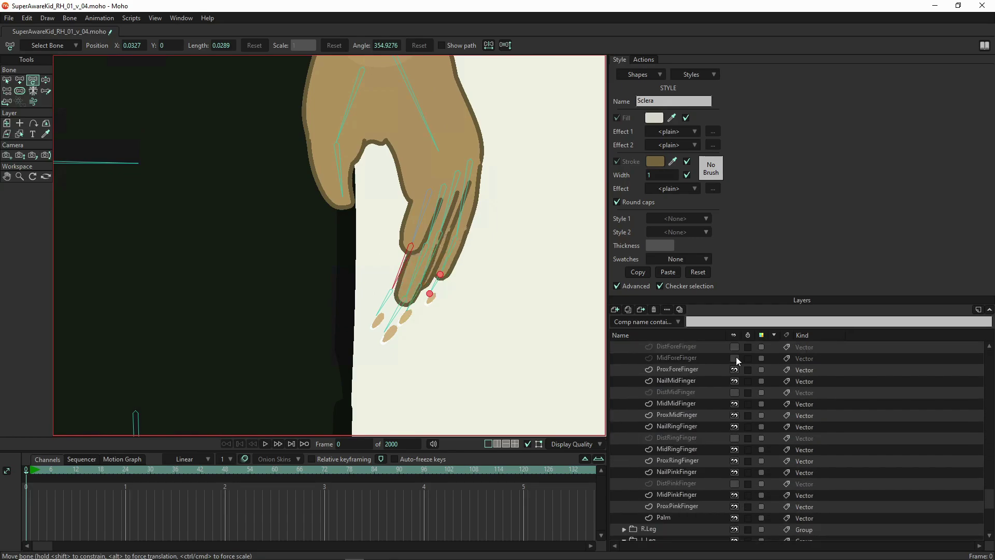
pyautogui.click(735, 358)
# Align the joints of the left hand's outermost finger bones with the rounded ends of the Mid finger shapes.
pyautogui.scroll(3, 394, 251)
pyautogui.click(377, 187)
pyautogui.click(429, 165)
pyautogui.click(383, 244)
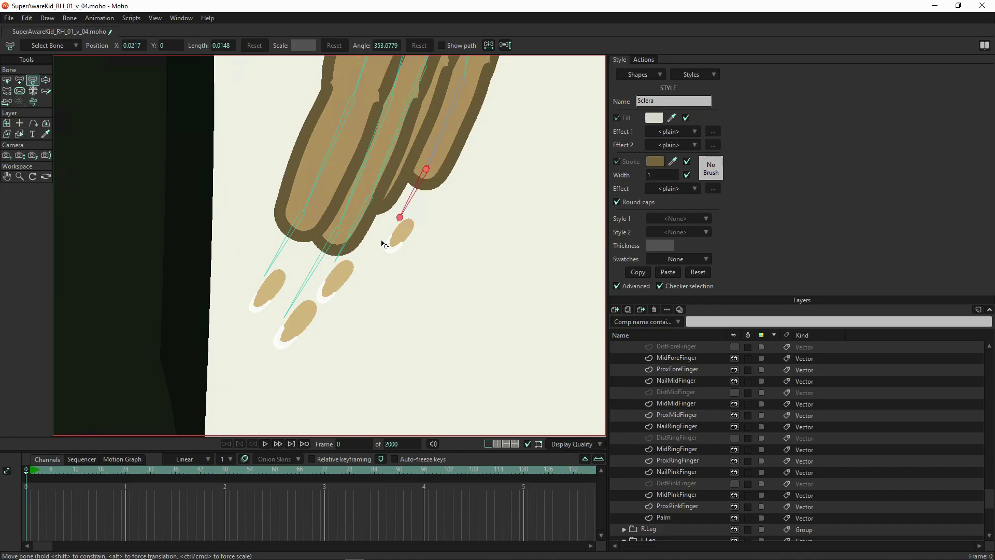
# Show the left hand's DistForeFinger, DistMidFinger, DistRingFinger and DistPinkFinger layers again.
pyautogui.click(735, 392)
pyautogui.click(735, 439)
pyautogui.click(735, 484)
pyautogui.scroll(1, 736, 422)
pyautogui.click(736, 381)
pyautogui.scroll(2, 740, 389)
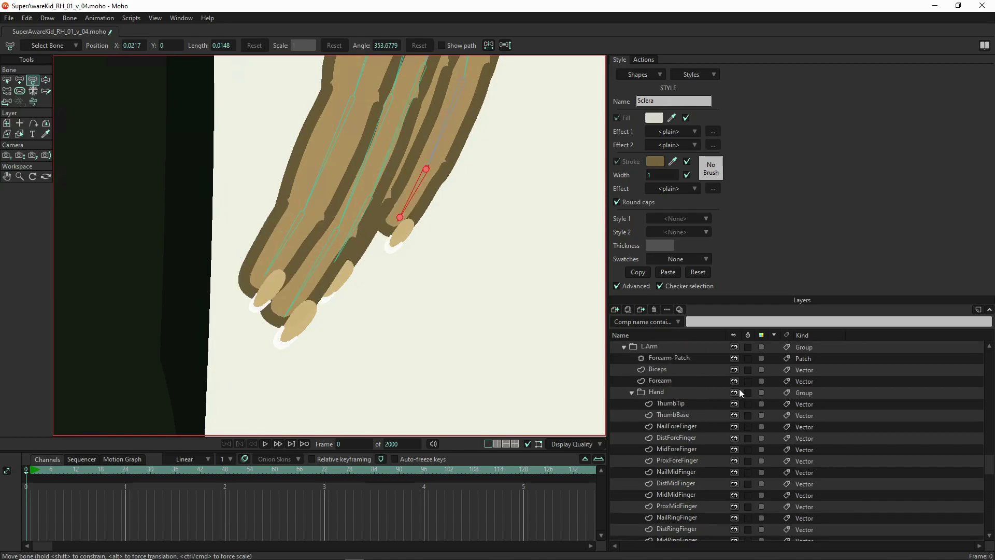
# Bend the left hand's fingers with Manipulate Bones to test their joints.
pyautogui.scroll(-3, 331, 233)
pyautogui.press('z')
pyautogui.moveTo(301, 191); pyautogui.dragTo(294, 215)
pyautogui.scroll(9, 669, 349)
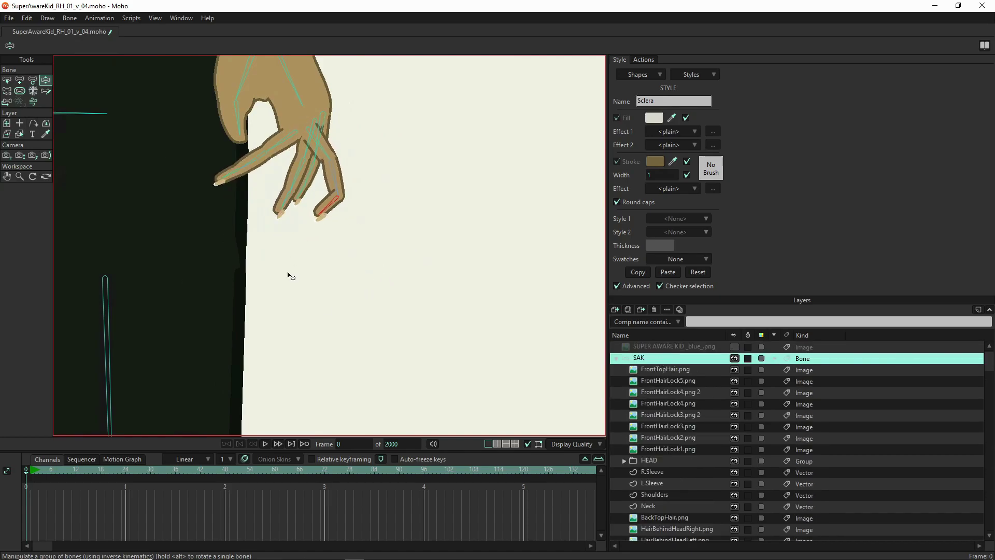
# Adjust the outer joint of the left middle finger's bones with Transform Bone.
pyautogui.click(33, 81)
pyautogui.scroll(5, 272, 209)
pyautogui.click(303, 160)
pyautogui.click(284, 200)
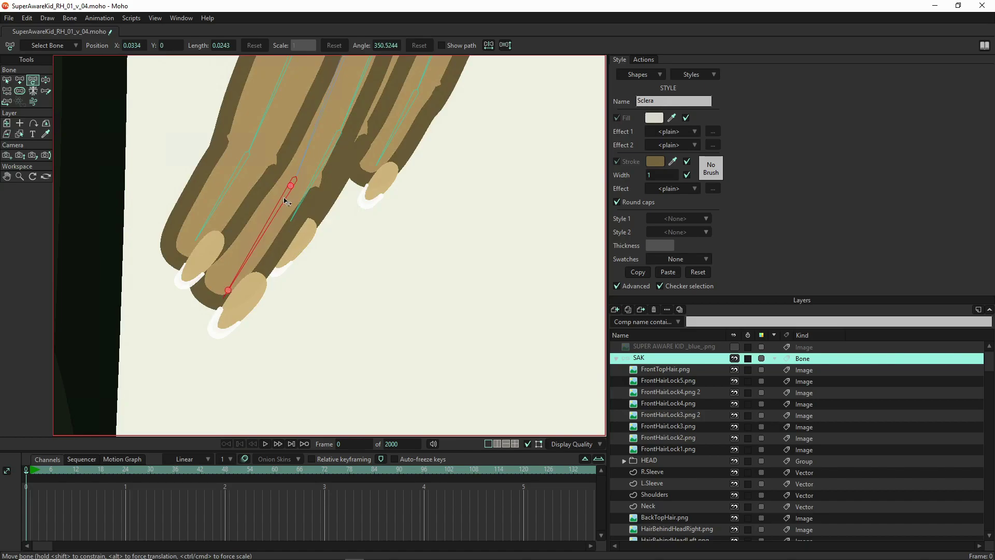
pyautogui.scroll(-3, 285, 200)
pyautogui.moveTo(269, 223); pyautogui.dragTo(264, 224)
# Bend the left fingers again to test the adjusted joints and examine the ring finger's bone alignment.
pyautogui.click(46, 81)
pyautogui.moveTo(295, 288); pyautogui.dragTo(370, 306)
pyautogui.click(32, 80)
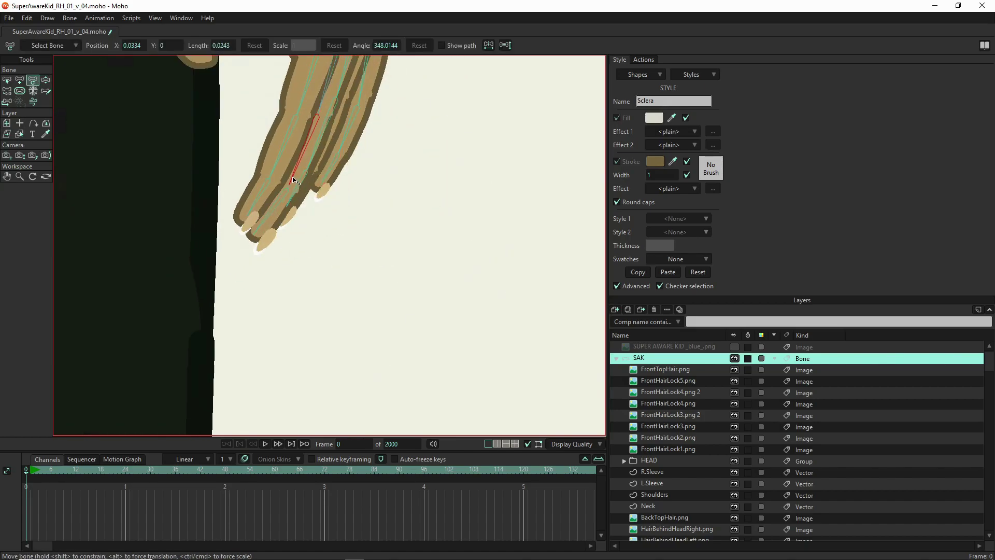
pyautogui.click(45, 80)
pyautogui.moveTo(319, 189); pyautogui.dragTo(361, 278)
pyautogui.scroll(5, 362, 279)
pyautogui.scroll(-2, 411, 240)
pyautogui.click(33, 80)
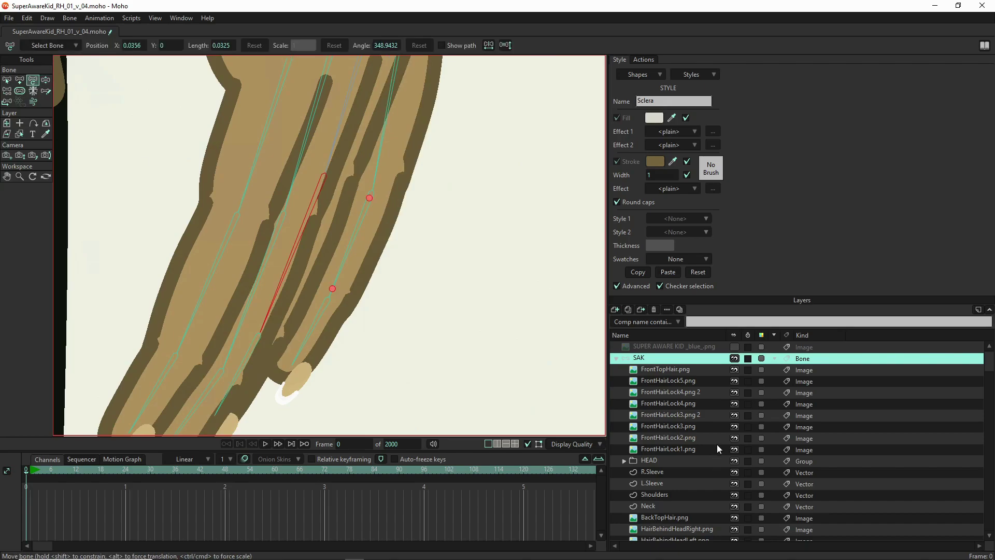
# Hide the left hand's finger layers below NailForeFinger, leaving the thumb layers and Palm visible.
pyautogui.click(721, 462)
pyautogui.scroll(-20, 731, 464)
pyautogui.moveTo(736, 518); pyautogui.dragTo(734, 358)
pyautogui.scroll(2, 734, 358)
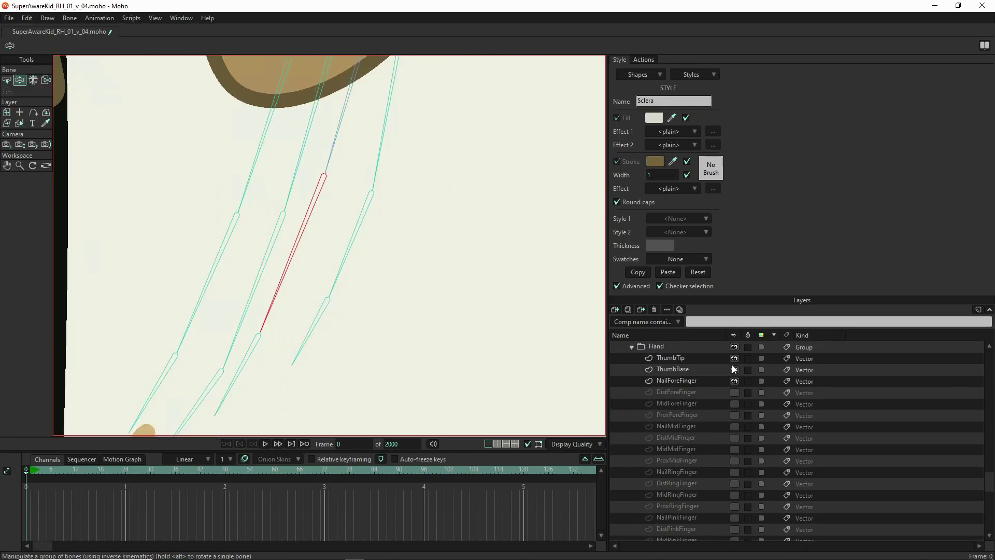
pyautogui.scroll(-3, 393, 239)
pyautogui.scroll(3, 330, 174)
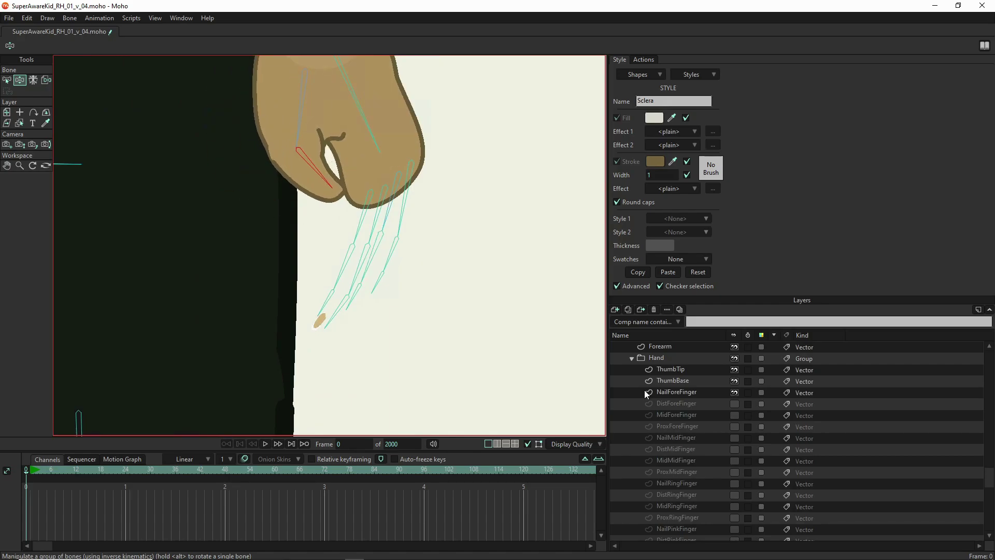
# Draw a guide circle around the thumb joint on the left hand's ThumbBase layer and centre it on the joint.
pyautogui.keyDown('ctrl'); pyautogui.keyDown('alt'); pyautogui.click(327, 158); pyautogui.keyUp('alt'); pyautogui.keyUp('ctrl')
pyautogui.scroll(2, 326, 153)
pyautogui.press('e')
pyautogui.moveTo(192, 113); pyautogui.dragTo(323, 244)
pyautogui.press('t')
pyautogui.moveTo(278, 190); pyautogui.dragTo(282, 191)
# Move the left thumb's joint in the SAK bone layer to the centre of the guide circle.
pyautogui.scroll(5, 261, 179)
pyautogui.press('z')
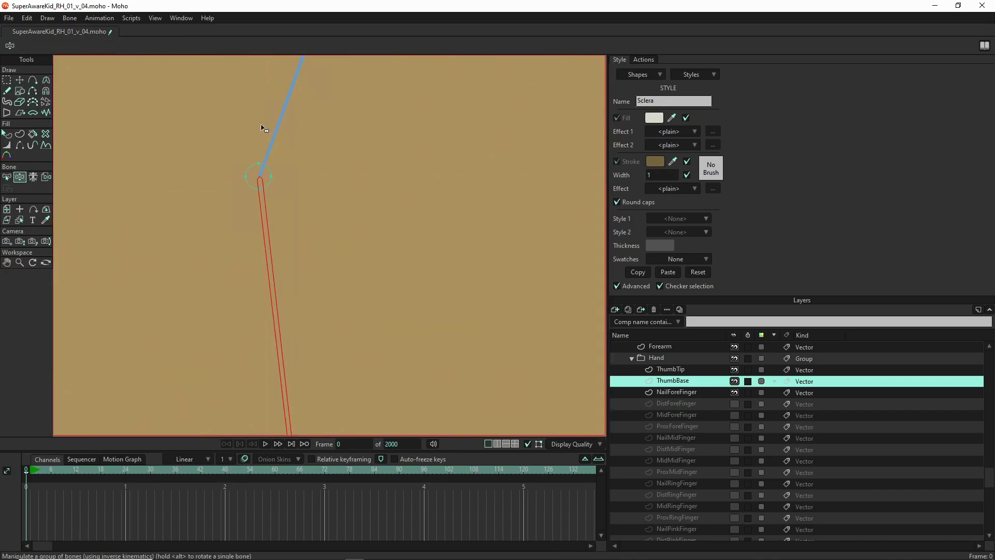
pyautogui.scroll(5, 674, 354)
pyautogui.scroll(2, 667, 354)
pyautogui.click(666, 356)
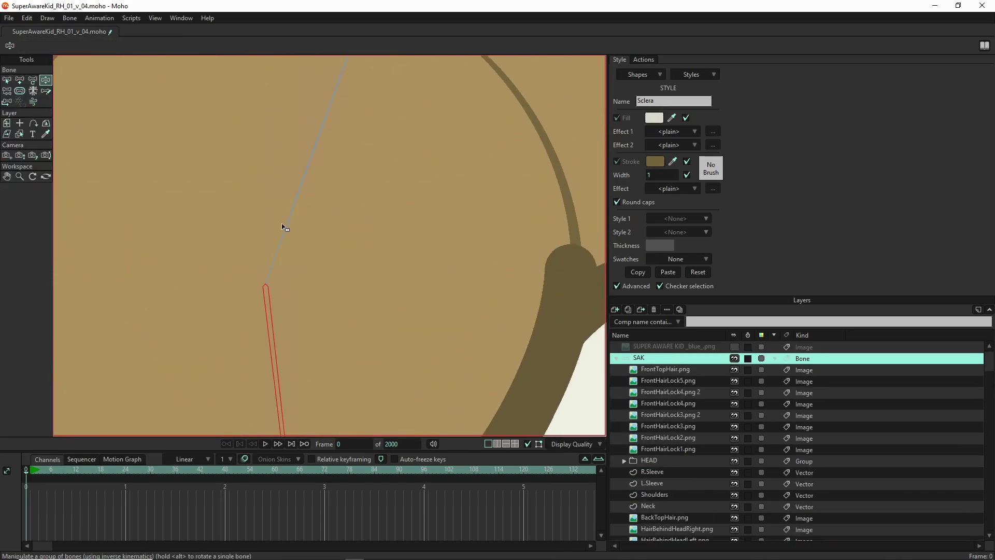
pyautogui.scroll(-3, 290, 207)
pyautogui.press('t')
pyautogui.click(304, 223)
# Bend the left thumb twice with Manipulate Bones to test its joint, checking the bone's position in between.
pyautogui.scroll(-5, 305, 223)
pyautogui.click(45, 81)
pyautogui.moveTo(311, 267); pyautogui.dragTo(251, 262)
pyautogui.click(32, 80)
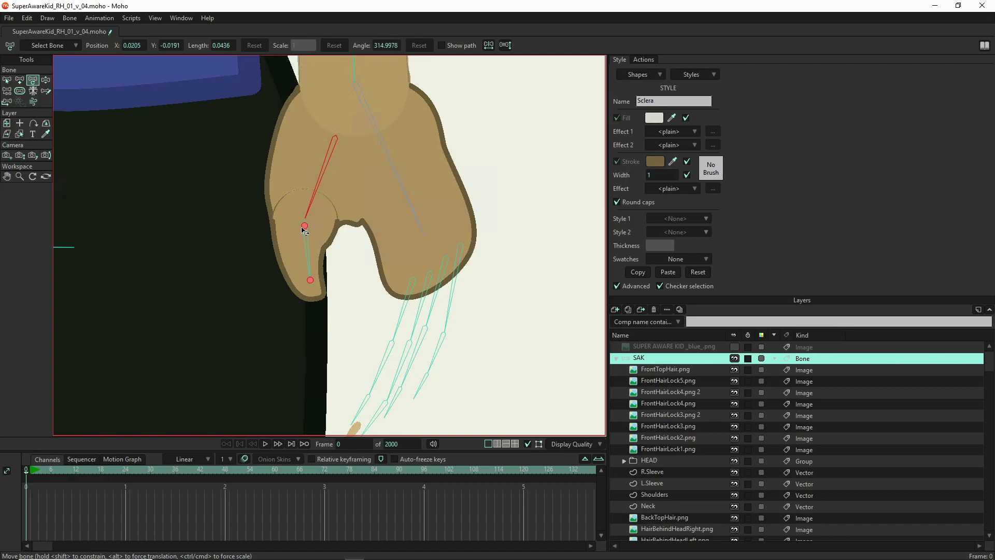
pyautogui.click(46, 81)
pyautogui.moveTo(308, 257); pyautogui.dragTo(228, 233)
pyautogui.scroll(3, 165, 406)
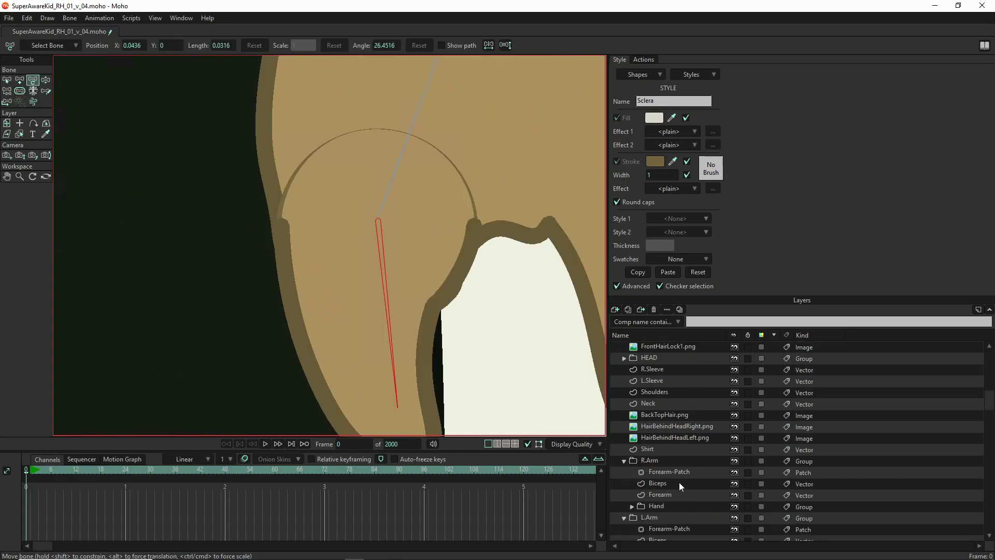
# Delete the guide circle from the left hand's ThumbBase layer.
pyautogui.scroll(-3, 679, 467)
pyautogui.click(700, 439)
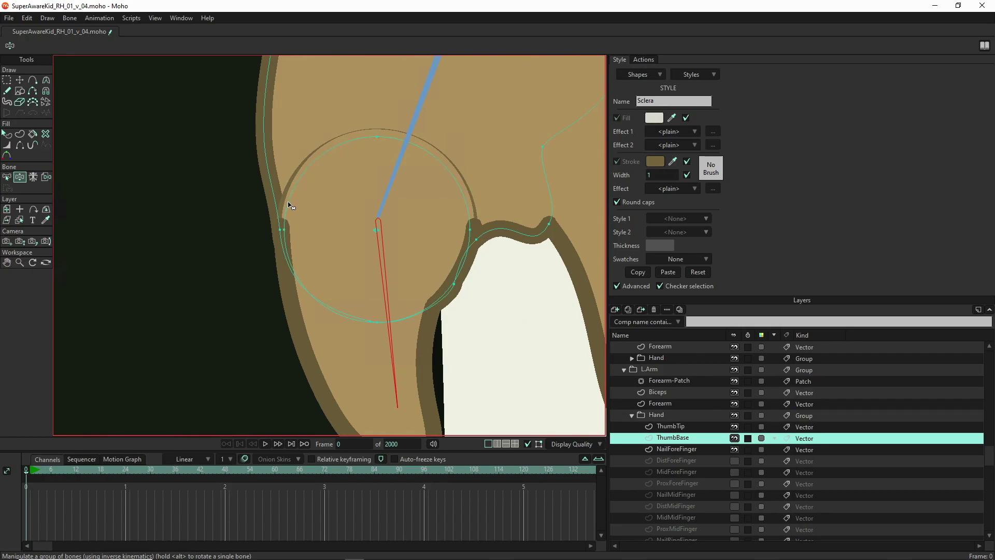
pyautogui.press('t')
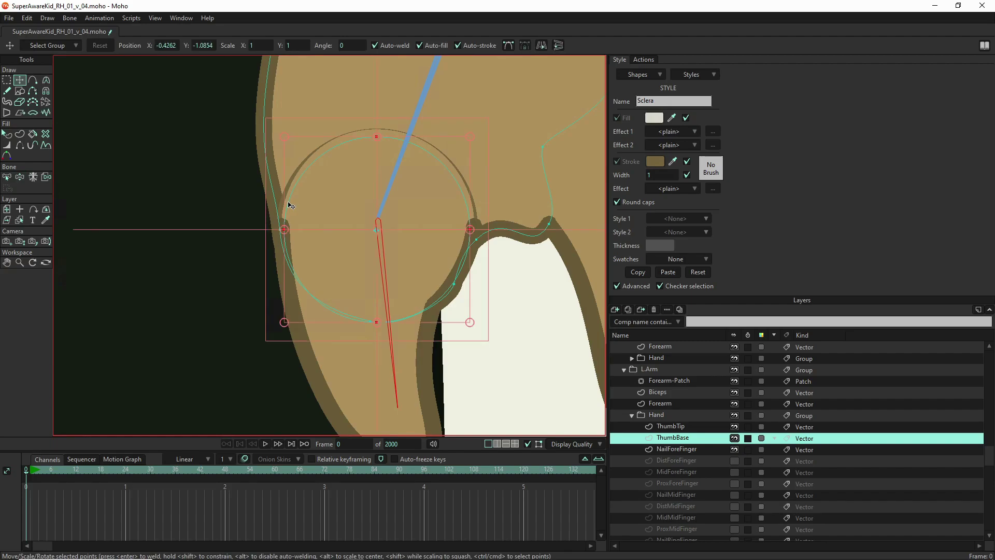
pyautogui.press('Delete')
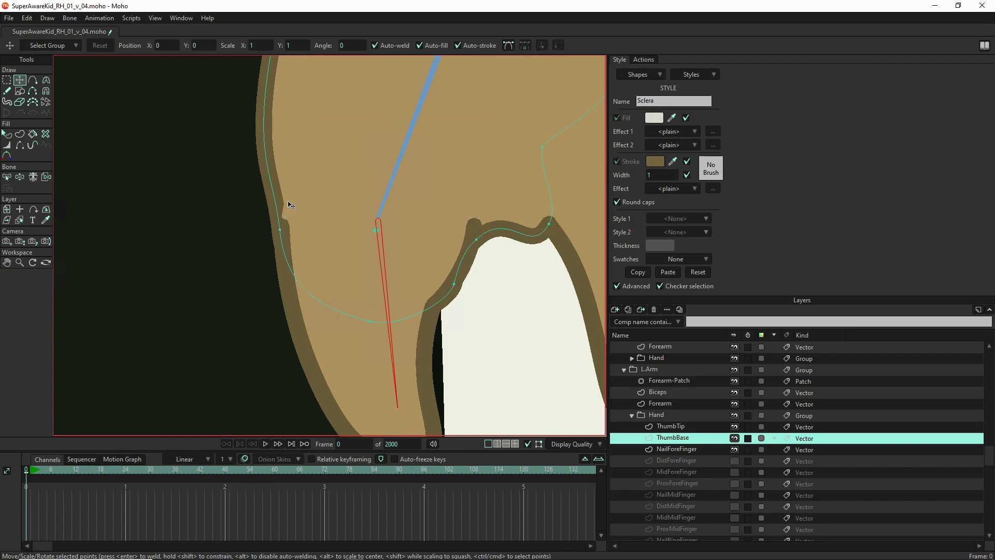
# Bend the tip of the left thumb to check the joint without the guide circle.
pyautogui.scroll(-3, 291, 206)
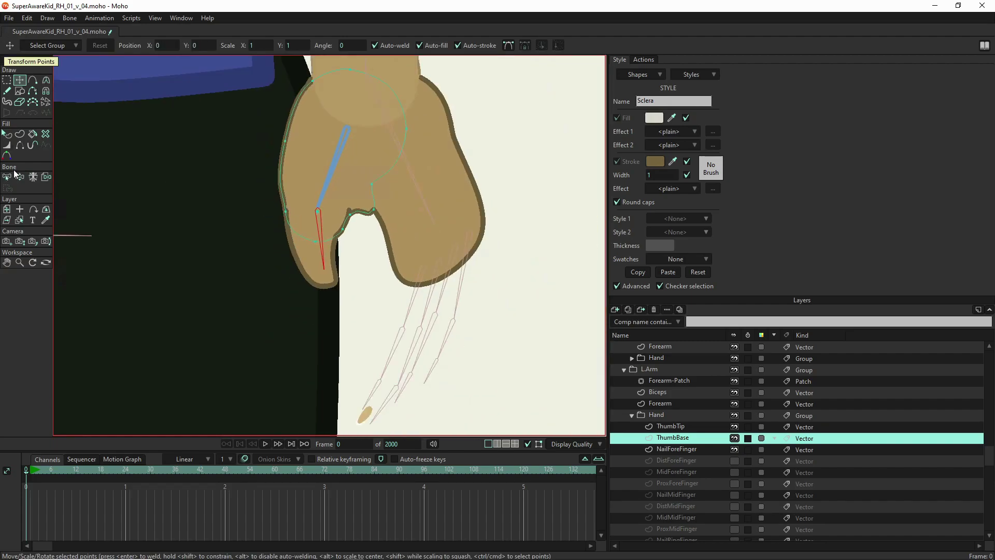
pyautogui.click(19, 177)
pyautogui.moveTo(337, 260); pyautogui.dragTo(163, 476)
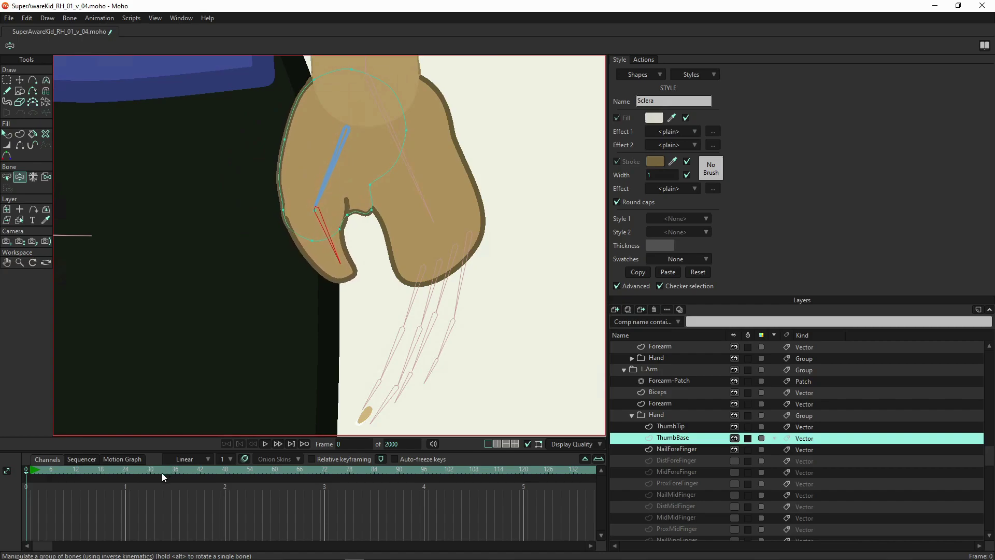
# Show the left hand's ProxForeFinger layer and bend the forefinger's middle bone to examine its joint.
pyautogui.scroll(-1, 737, 490)
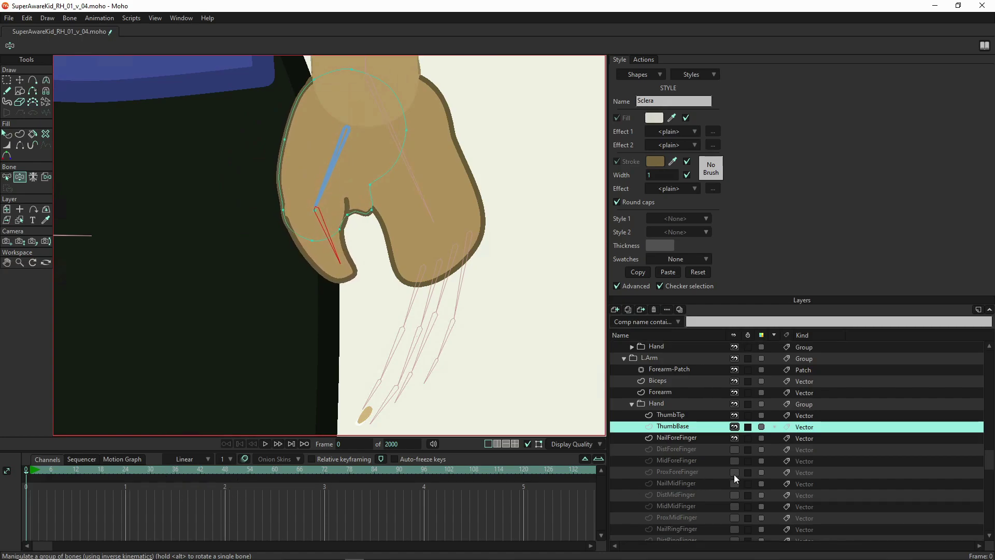
pyautogui.click(734, 473)
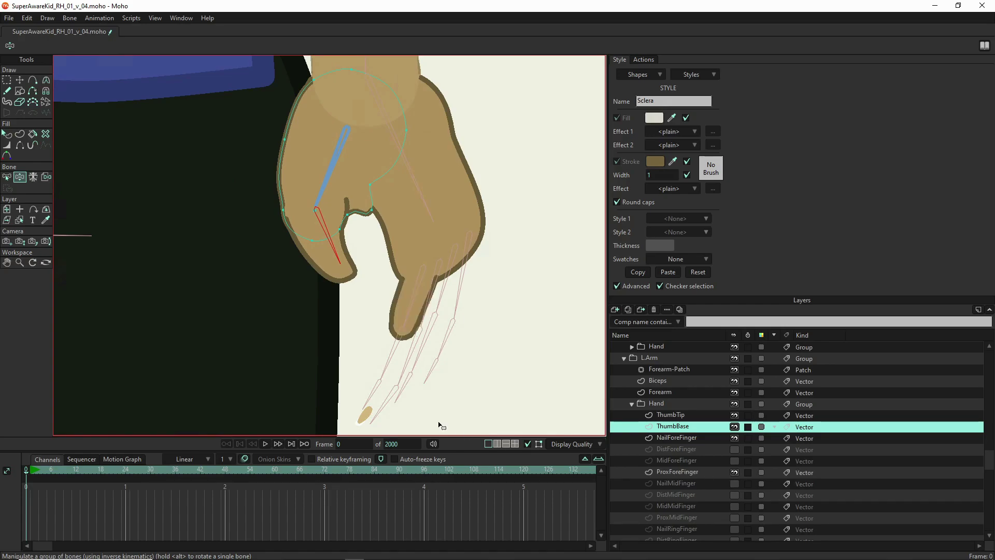
pyautogui.scroll(4, 391, 393)
pyautogui.scroll(-2, 389, 378)
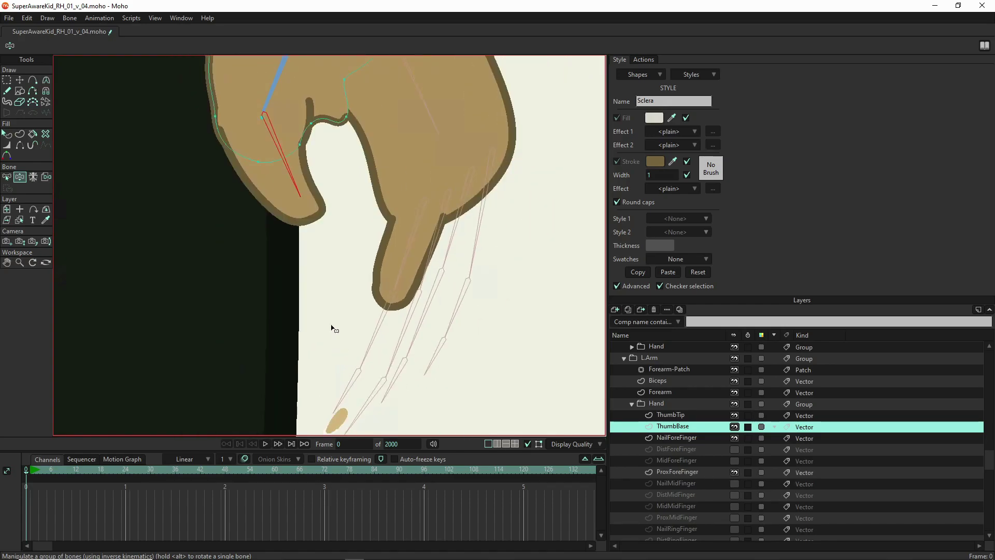
pyautogui.moveTo(415, 265); pyautogui.dragTo(335, 329)
pyautogui.scroll(2, 416, 317)
pyautogui.scroll(1, 415, 317)
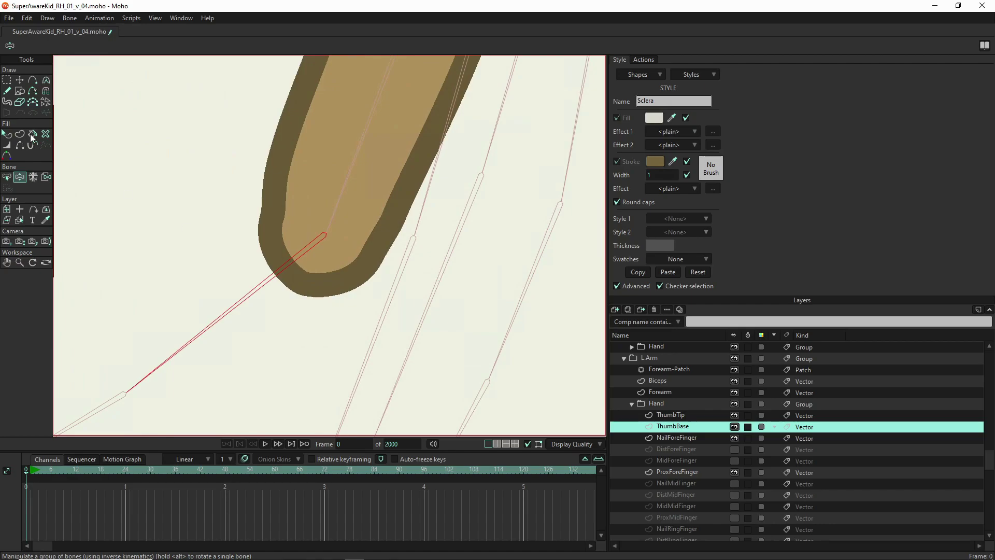
# Choose the Draw Shape tool and create a new style named Circle.
pyautogui.click(19, 92)
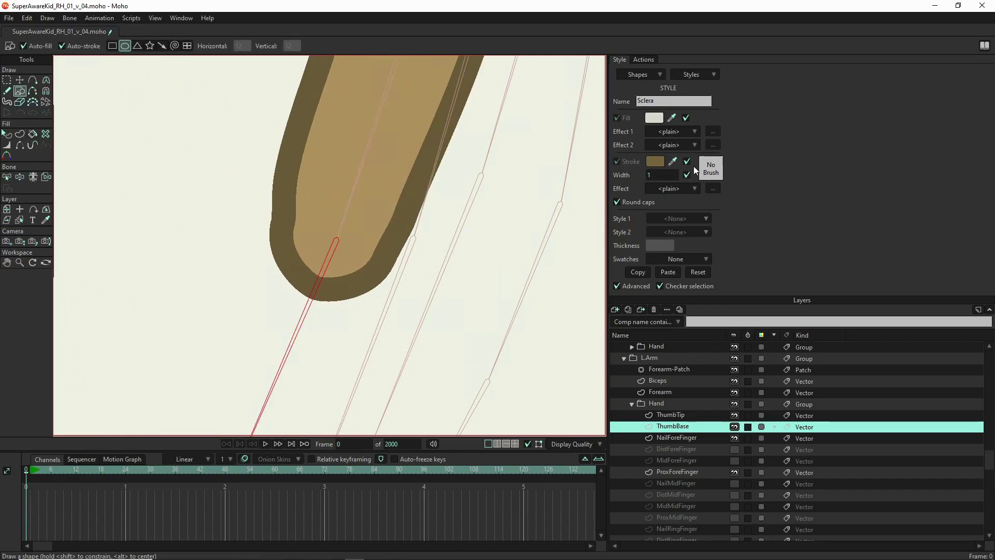
pyautogui.click(690, 78)
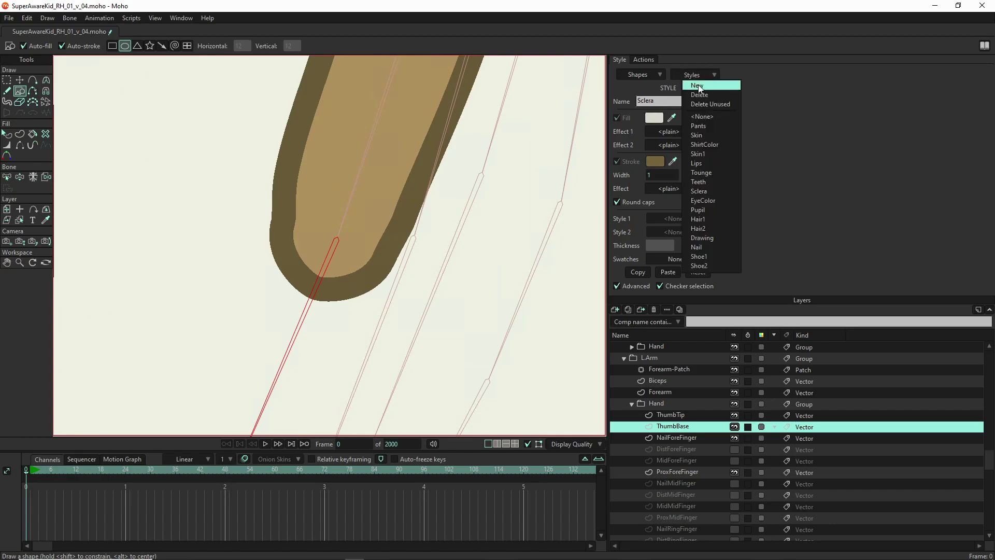
pyautogui.click(700, 86)
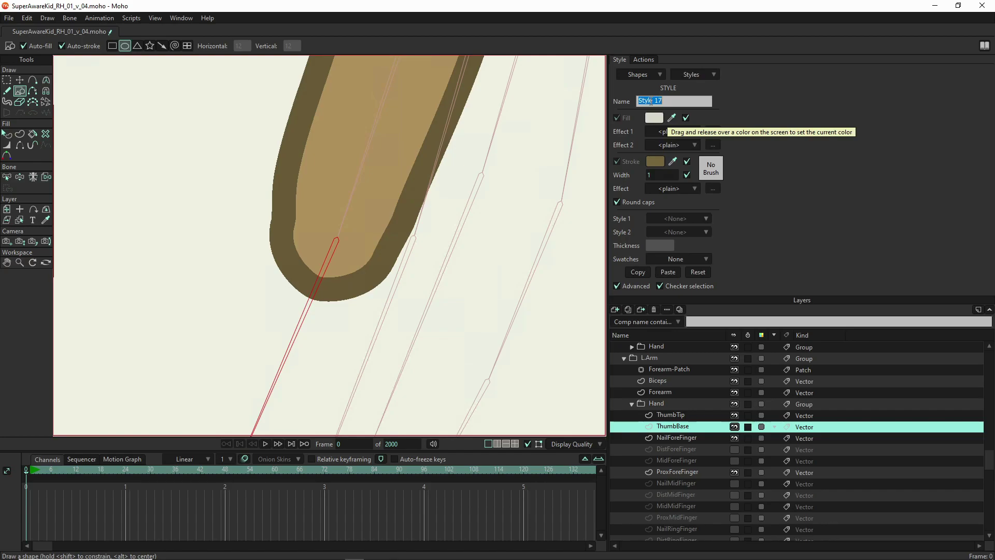
pyautogui.write('Circle')
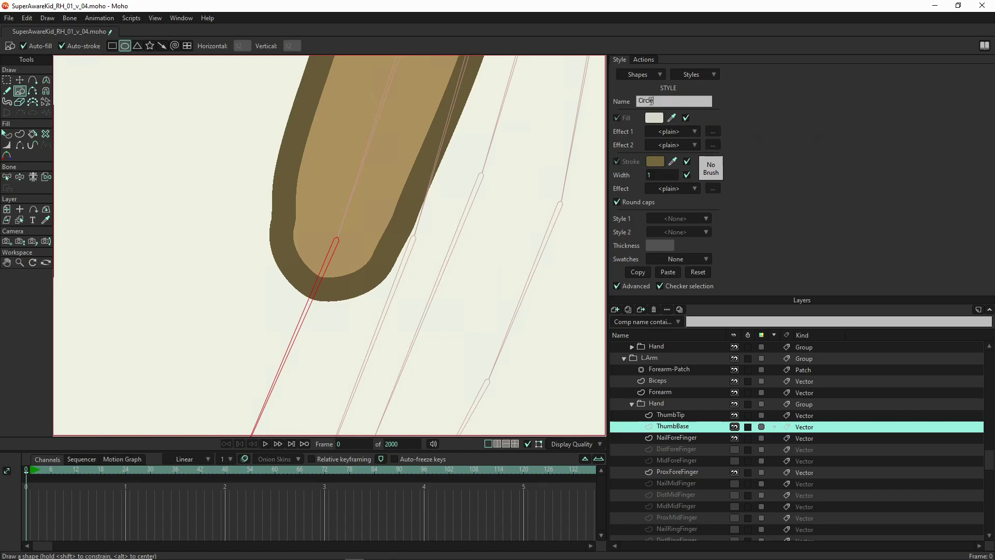
# Set the Circle style's stroke colour to dark grey 353535 with alpha 91.
pyautogui.click(656, 163)
pyautogui.moveTo(602, 293); pyautogui.dragTo(586, 317)
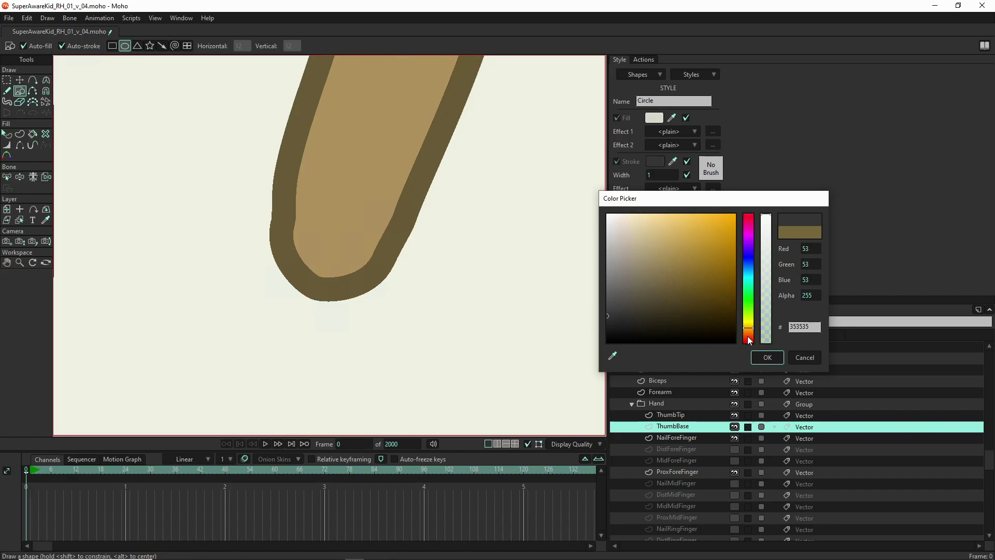
pyautogui.click(767, 358)
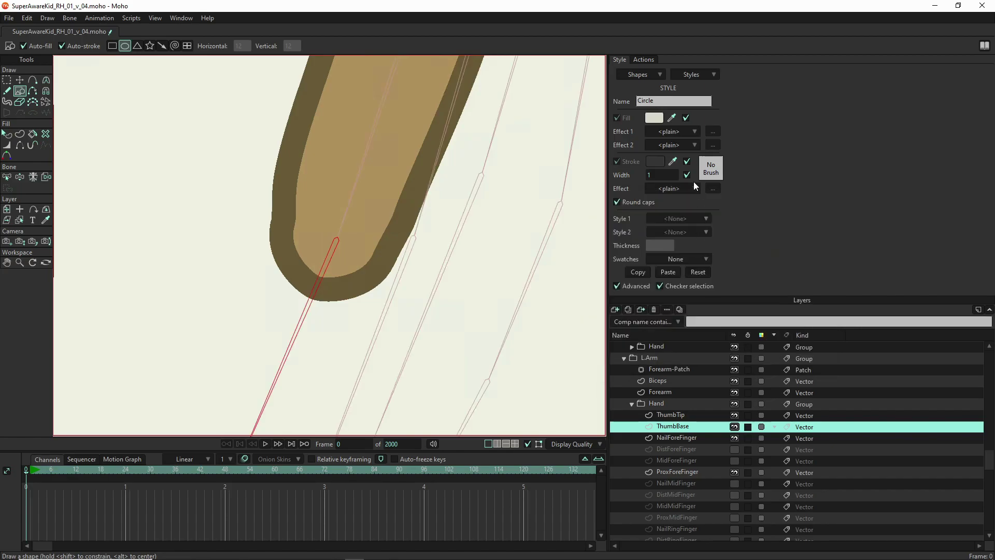
pyautogui.click(654, 161)
pyautogui.click(765, 306)
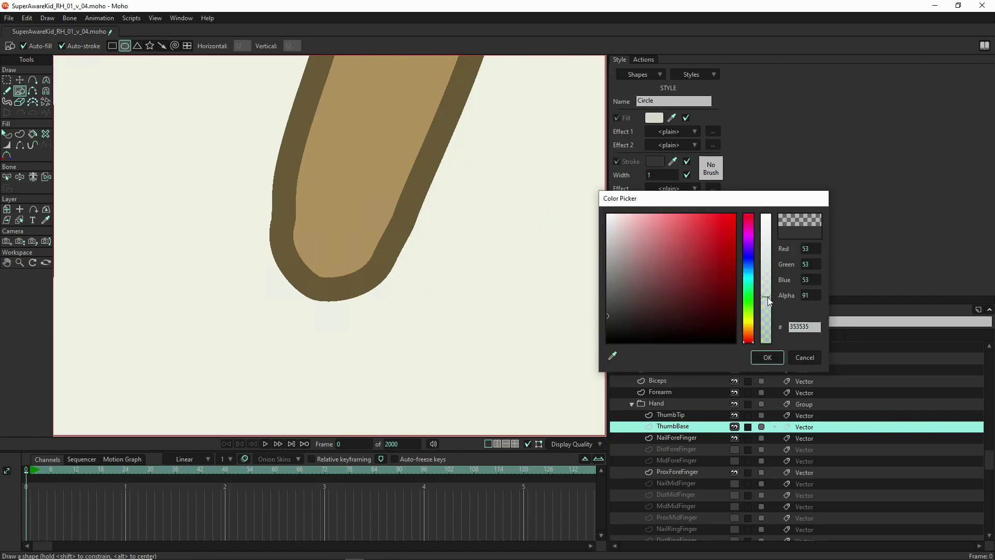
pyautogui.click(780, 356)
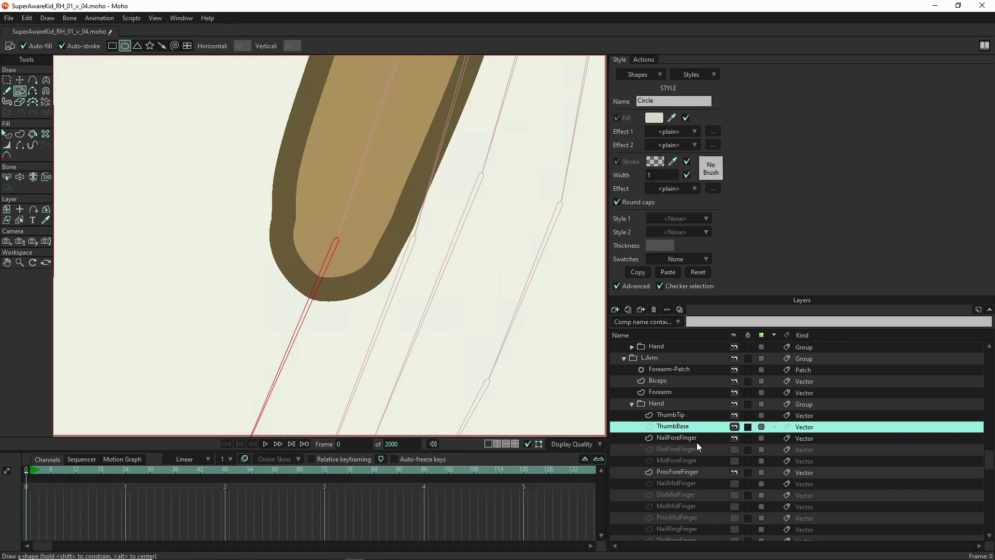
# Draw a guide circle in the left hand's ProxForeFinger layer, fit it over the rounded lower end, and shrink it about its centre.
pyautogui.click(688, 472)
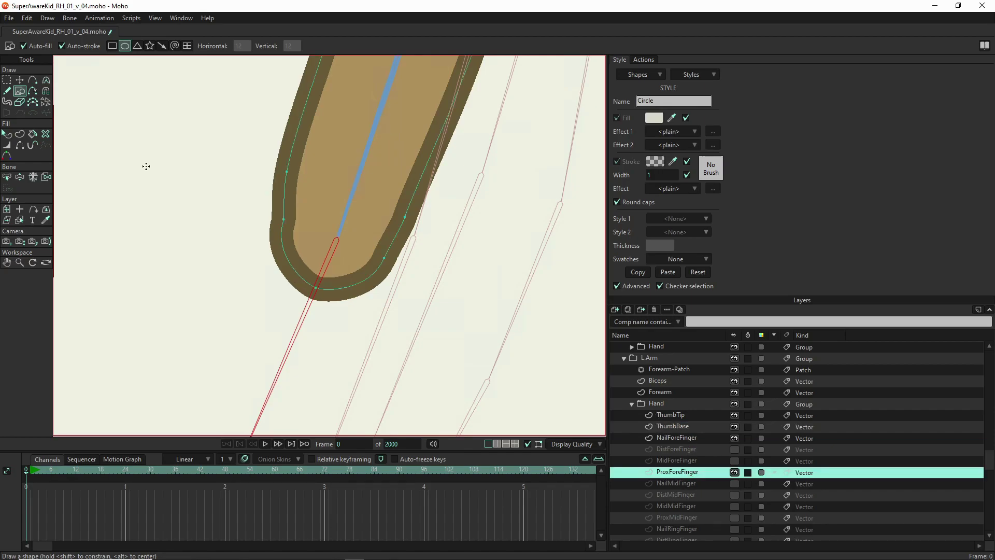
pyautogui.moveTo(167, 205); pyautogui.dragTo(275, 329)
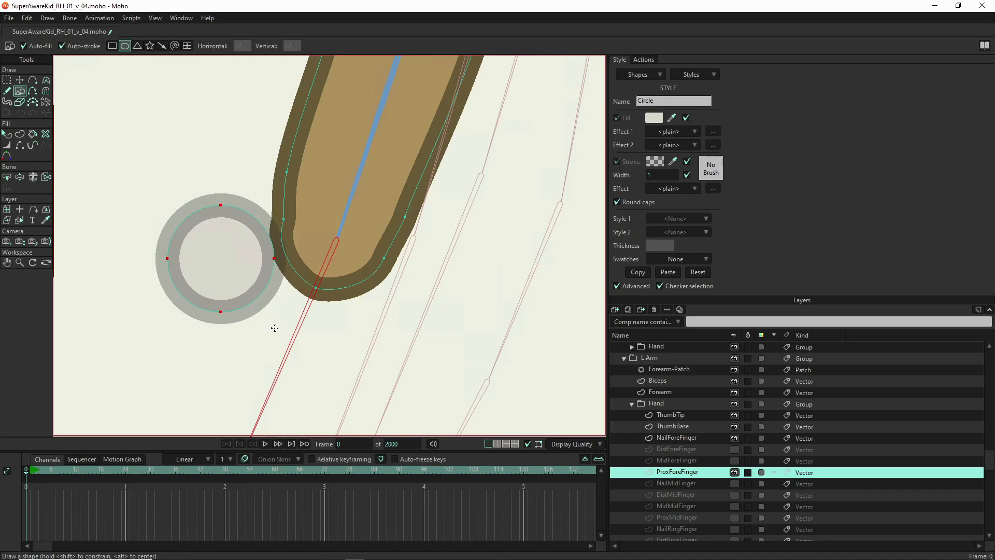
pyautogui.press('t')
pyautogui.moveTo(242, 279); pyautogui.dragTo(367, 271)
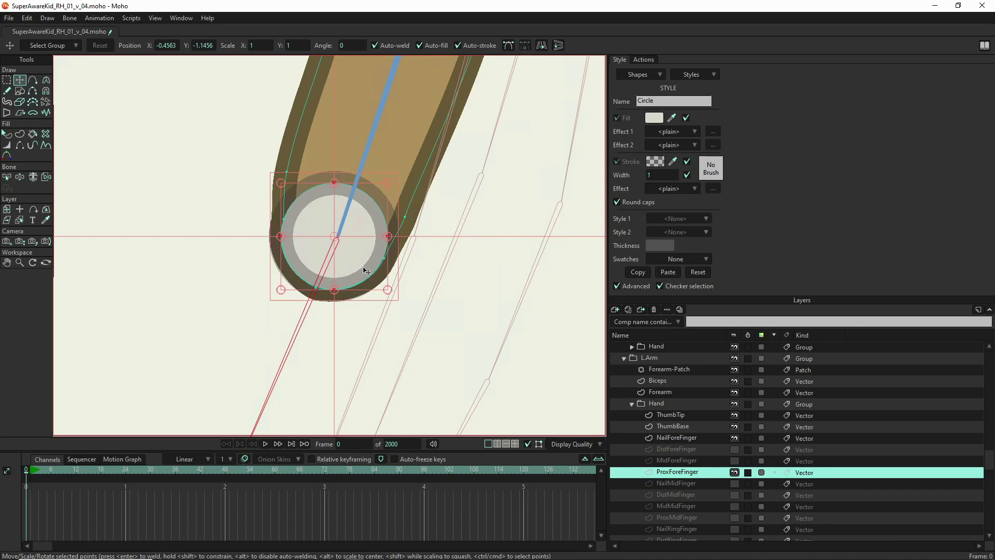
pyautogui.moveTo(390, 293); pyautogui.dragTo(347, 255)
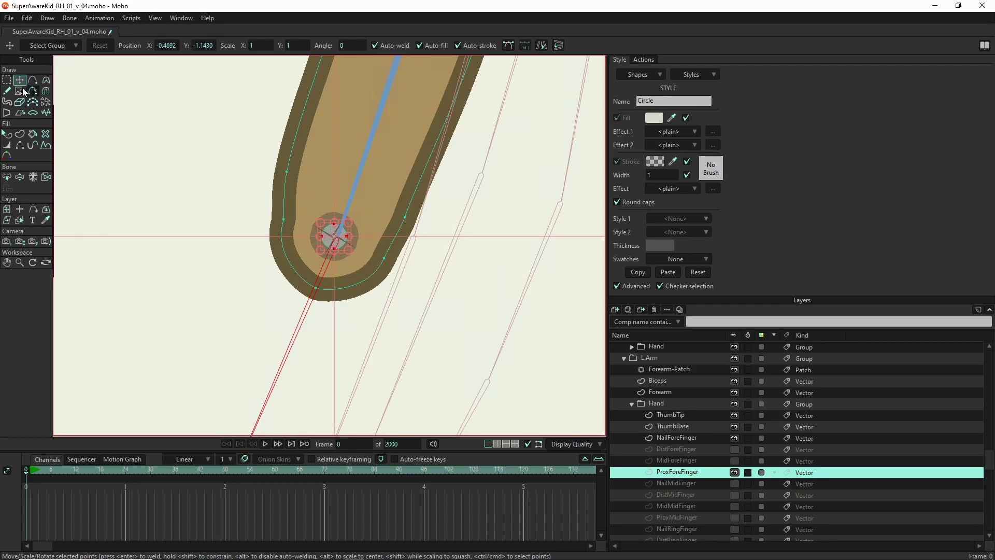
# In the SAK bone layer, move the lower end of the left forefinger's proximal bone onto the guide circle's centre.
pyautogui.click(686, 355)
pyautogui.scroll(5, 685, 354)
pyautogui.scroll(4, 685, 355)
pyautogui.click(674, 356)
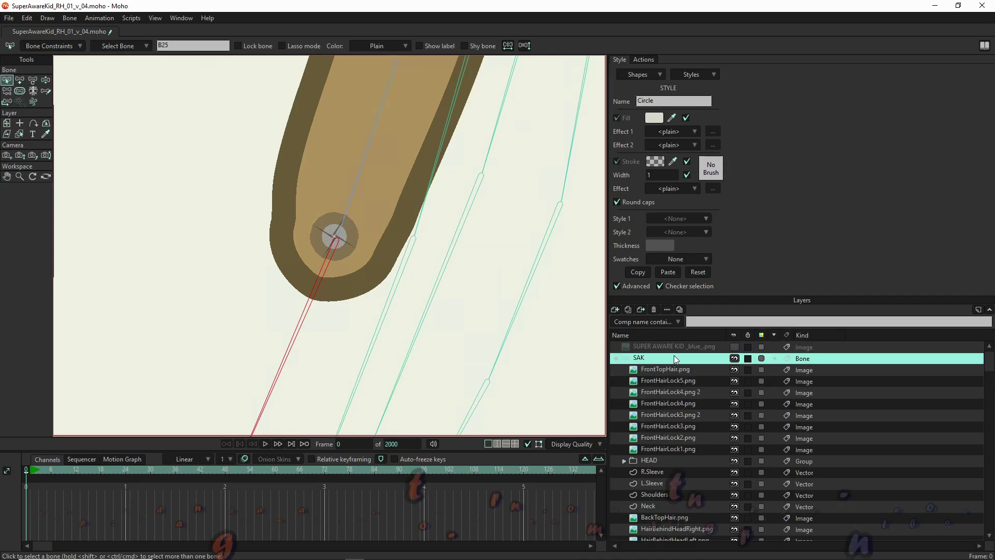
pyautogui.click(33, 82)
pyautogui.click(347, 218)
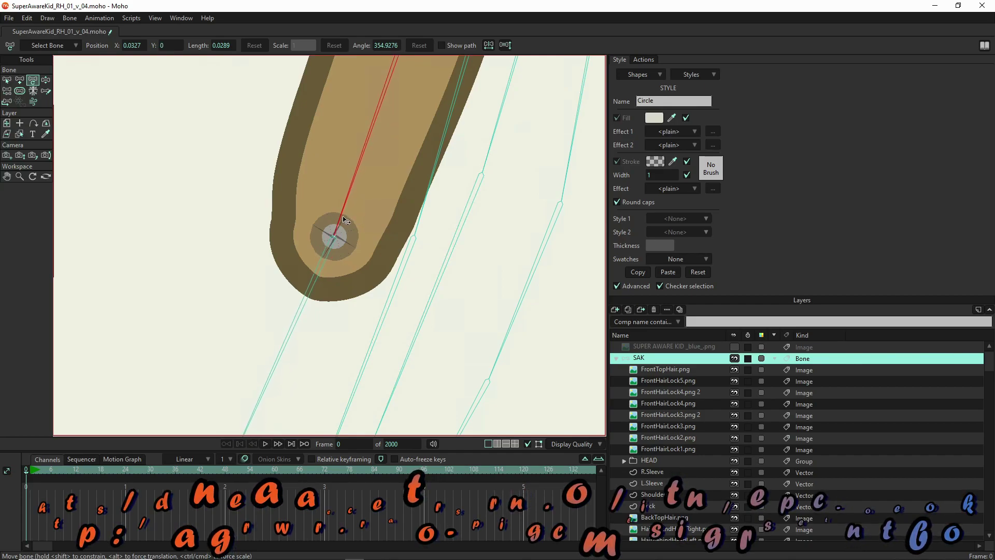
pyautogui.click(337, 235)
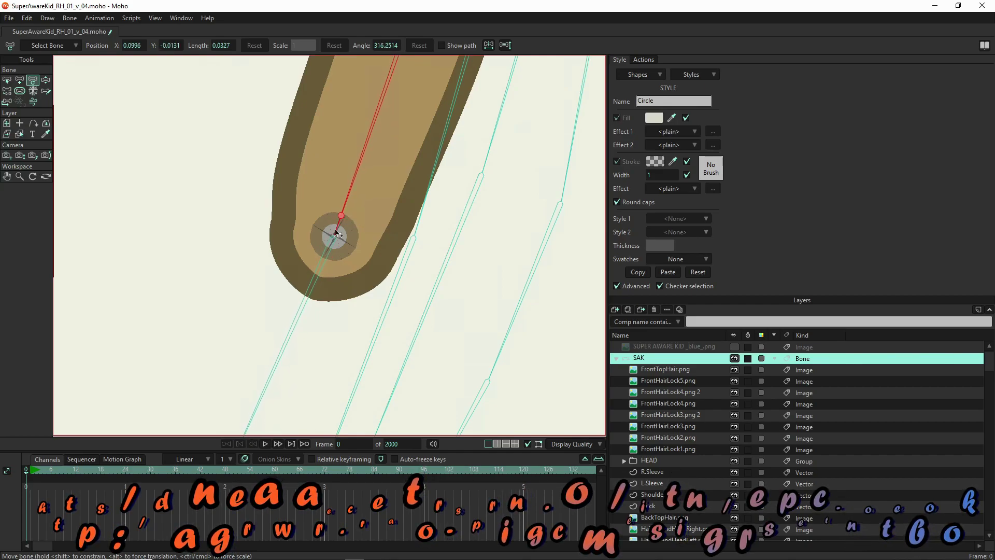
pyautogui.scroll(5, 337, 235)
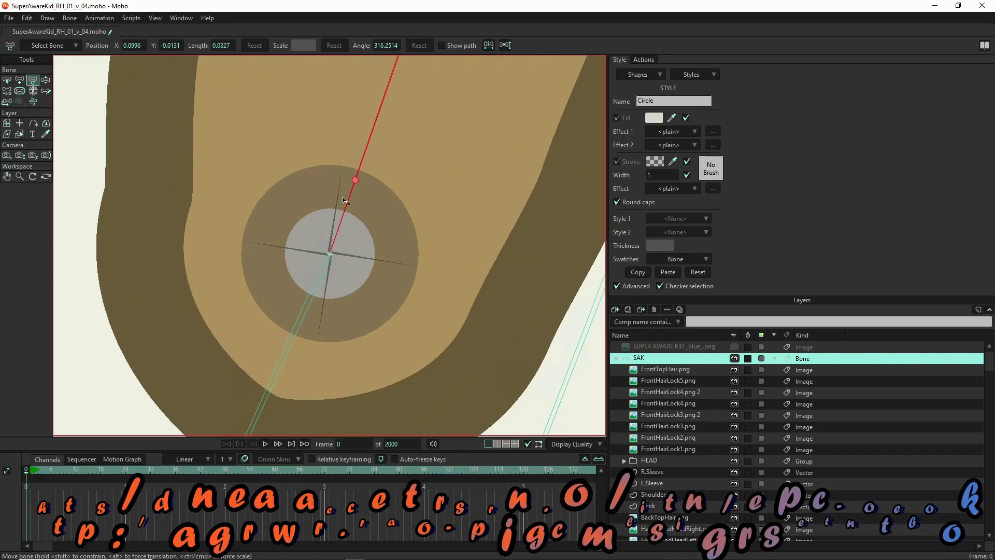
pyautogui.click(302, 318)
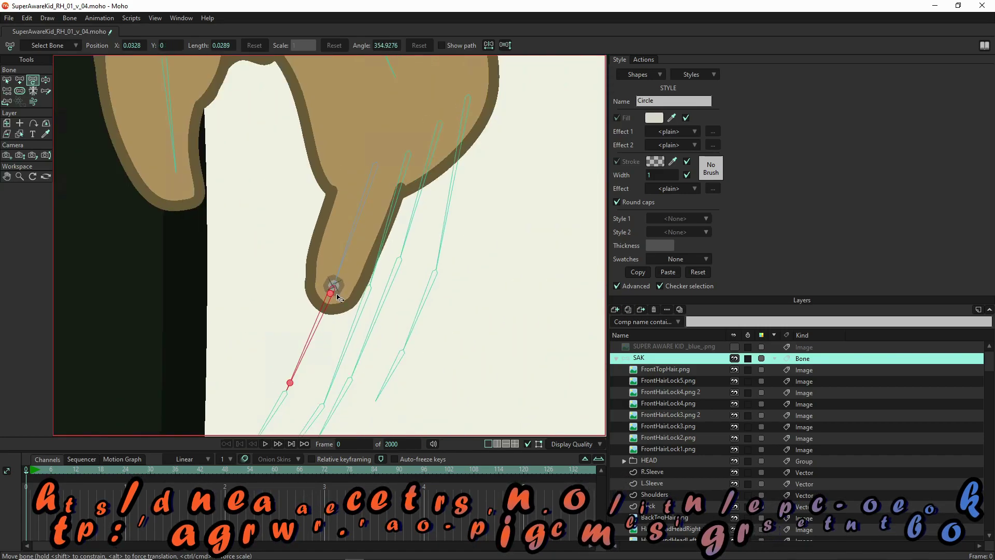
# Cut the guide circle from the left hand's ProxForeFinger layer.
pyautogui.click(691, 507)
pyautogui.scroll(-2, 690, 515)
pyautogui.scroll(-5, 690, 515)
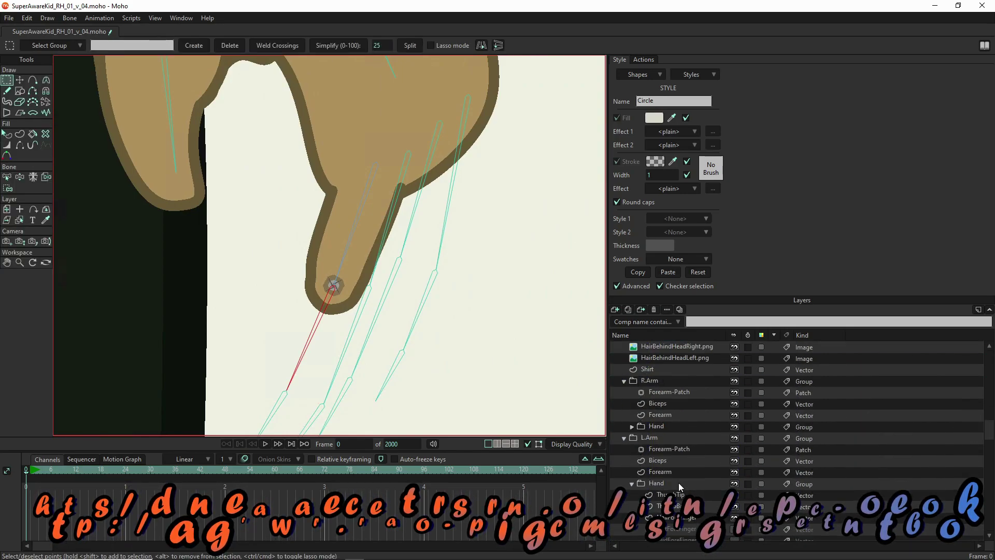
pyautogui.scroll(-2, 681, 484)
pyautogui.click(684, 485)
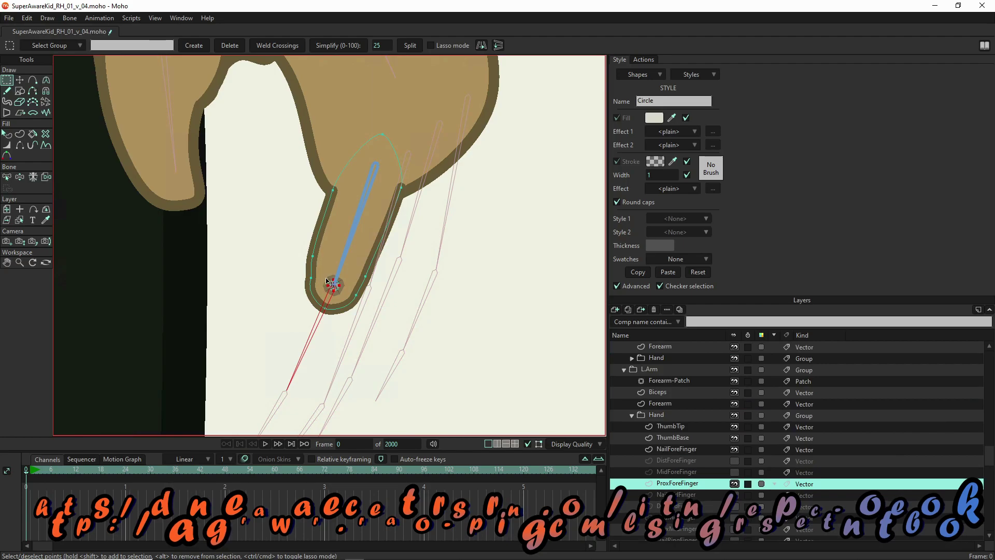
pyautogui.press('t')
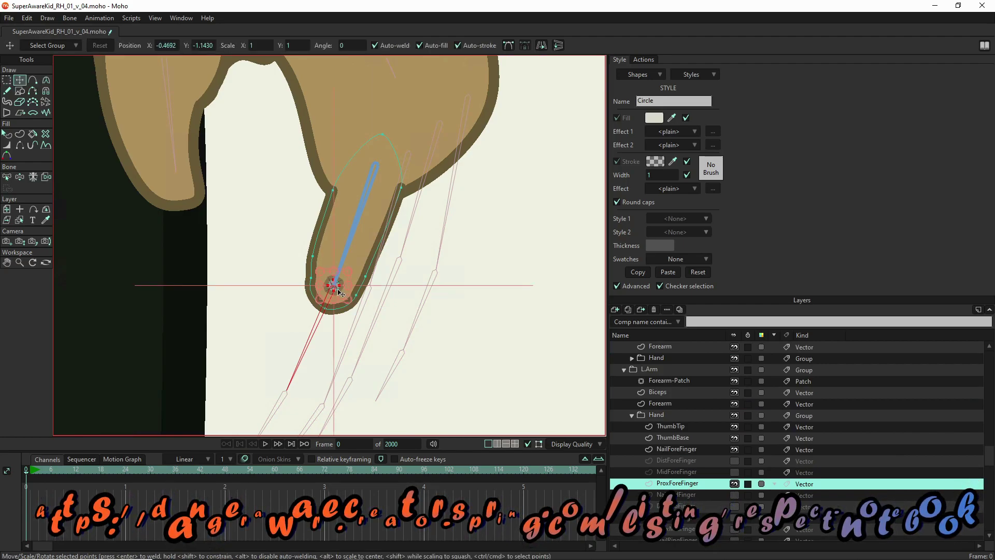
pyautogui.click(338, 294)
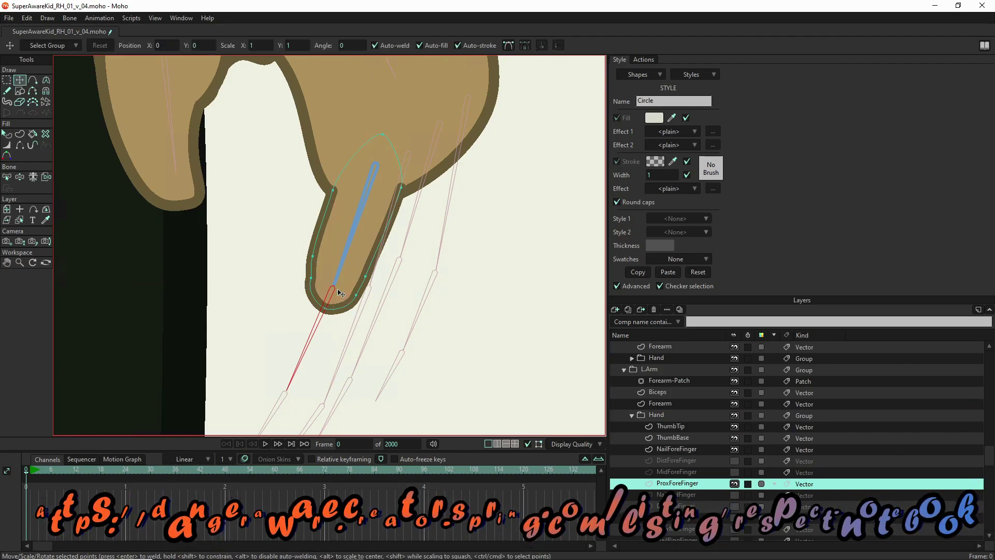
# Make the left hand's MidForeFinger layer visible, keeping NailMidFinger hidden.
pyautogui.click(733, 495)
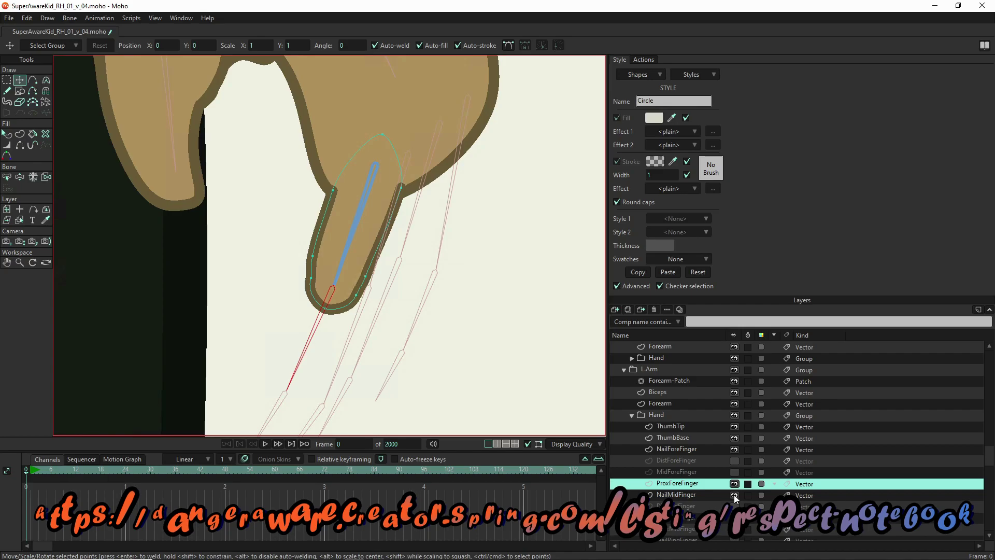
pyautogui.click(734, 495)
pyautogui.click(734, 472)
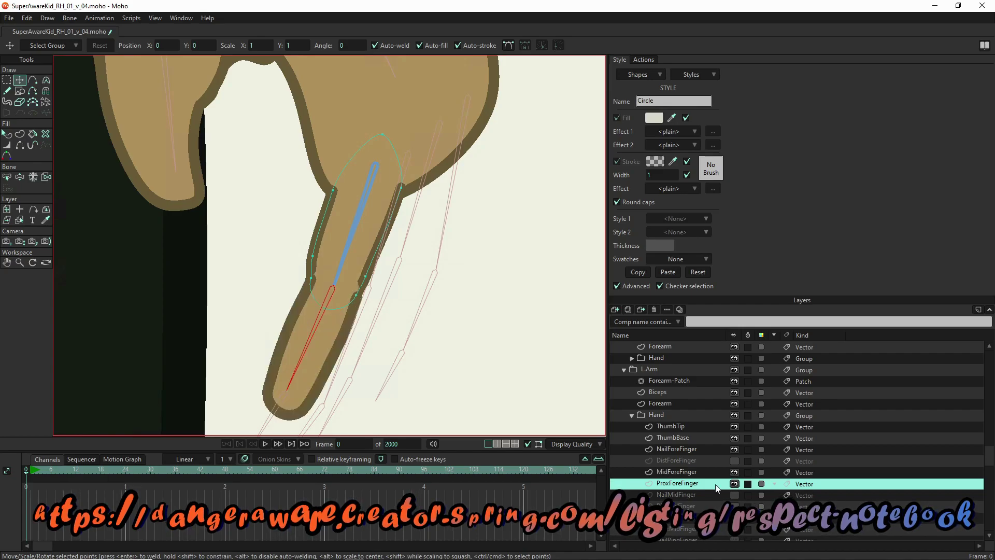
pyautogui.moveTo(321, 411); pyautogui.dragTo(322, 333)
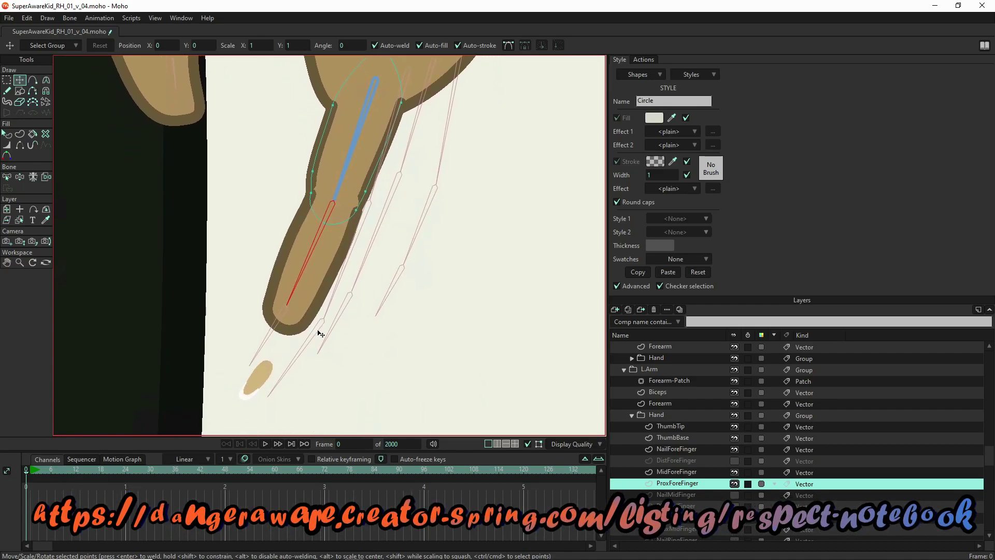
# Paste the guide circle into the left hand's MidForeFinger layer, enlarging and fitting it to the segment's rounded lower end.
pyautogui.click(674, 472)
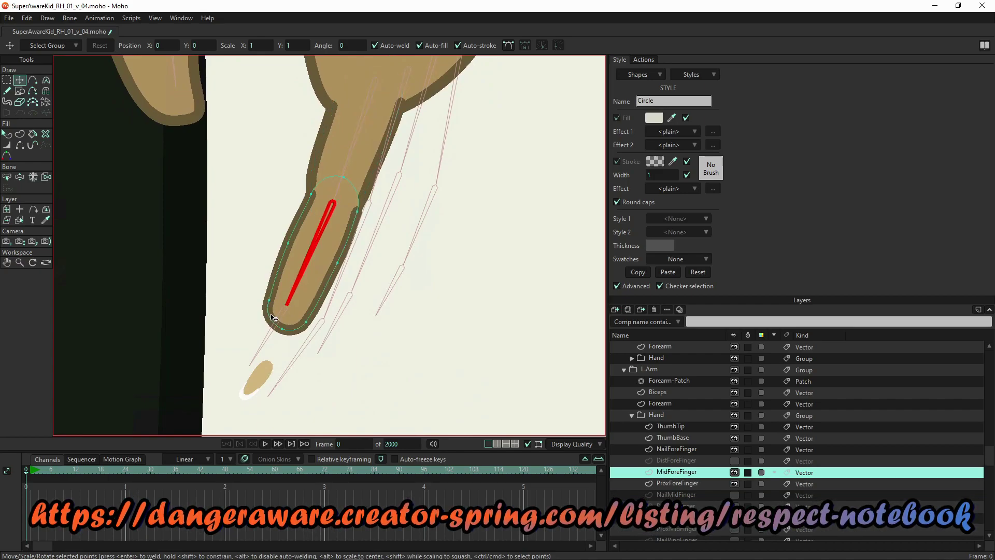
pyautogui.hotkey('ctrl', 'v')
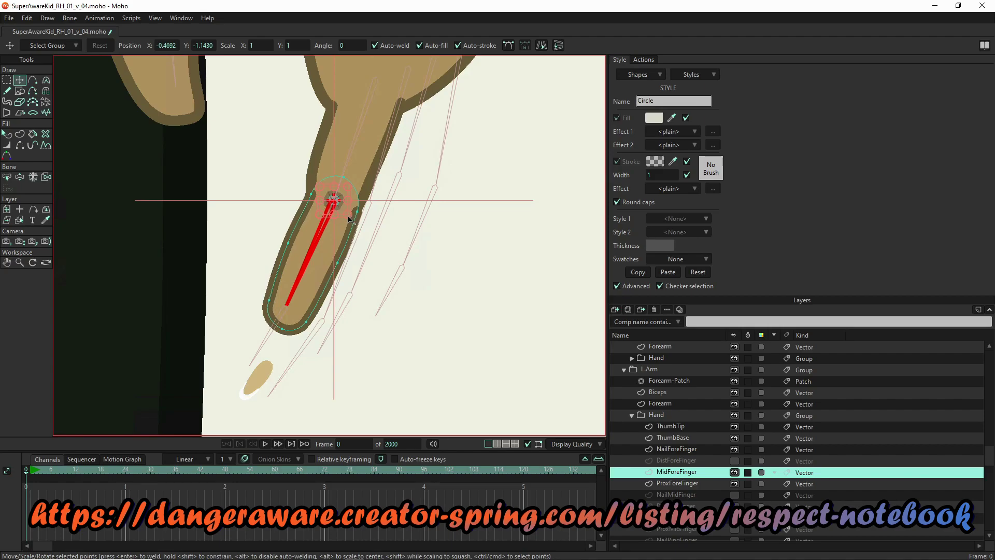
pyautogui.moveTo(350, 220); pyautogui.dragTo(380, 252)
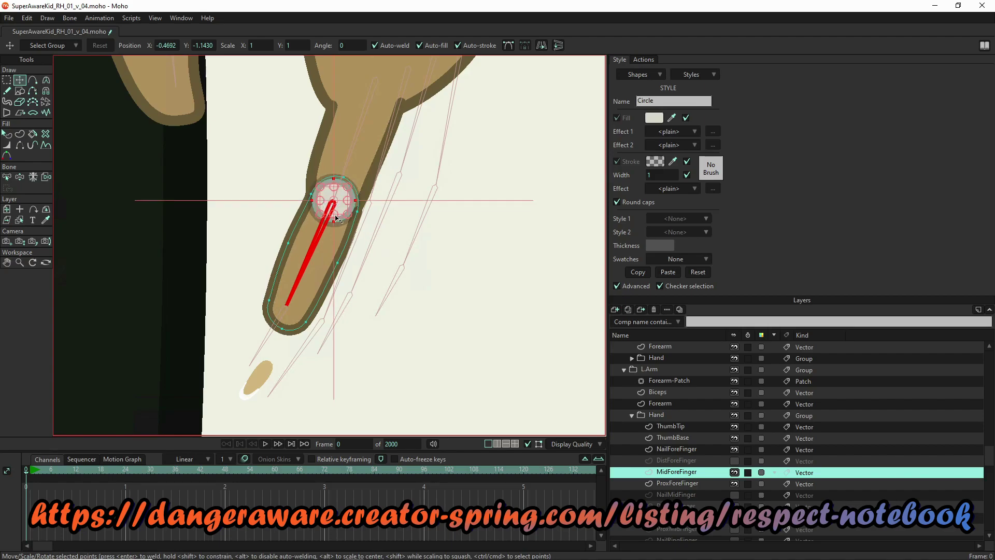
pyautogui.moveTo(342, 211); pyautogui.dragTo(297, 330)
pyautogui.scroll(8, 294, 320)
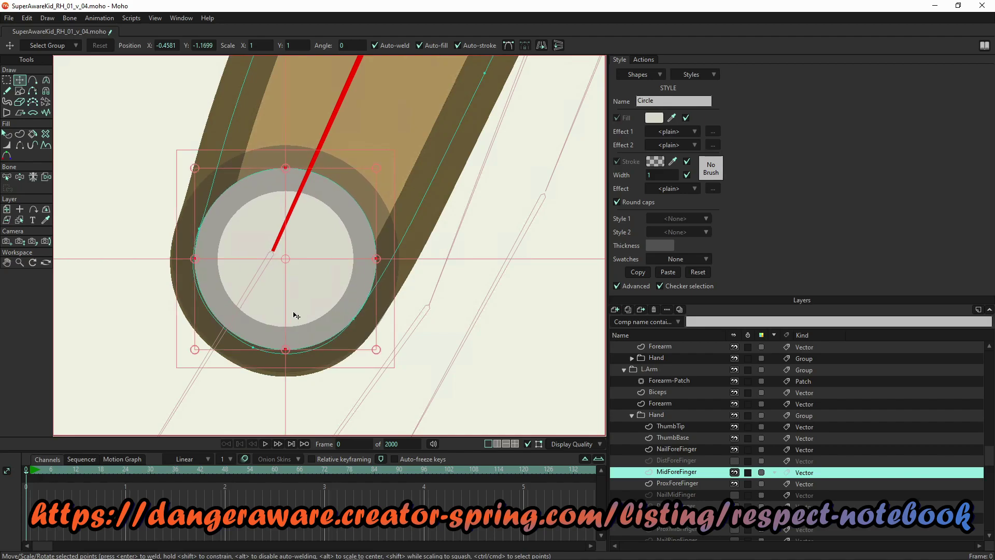
# Shrink MidForeFinger's guide circle about its centre into a small joint marker.
pyautogui.scroll(5, 699, 359)
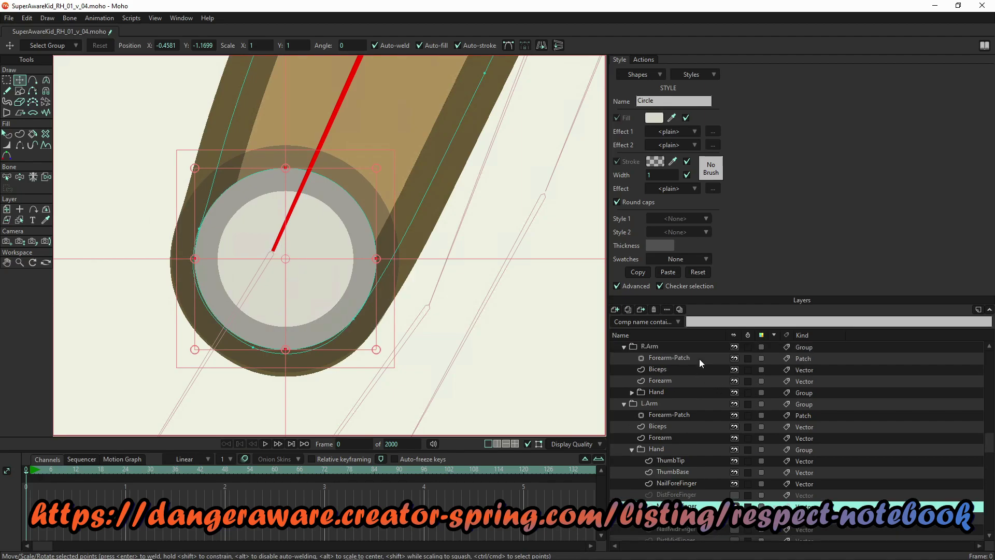
pyautogui.scroll(1, 686, 351)
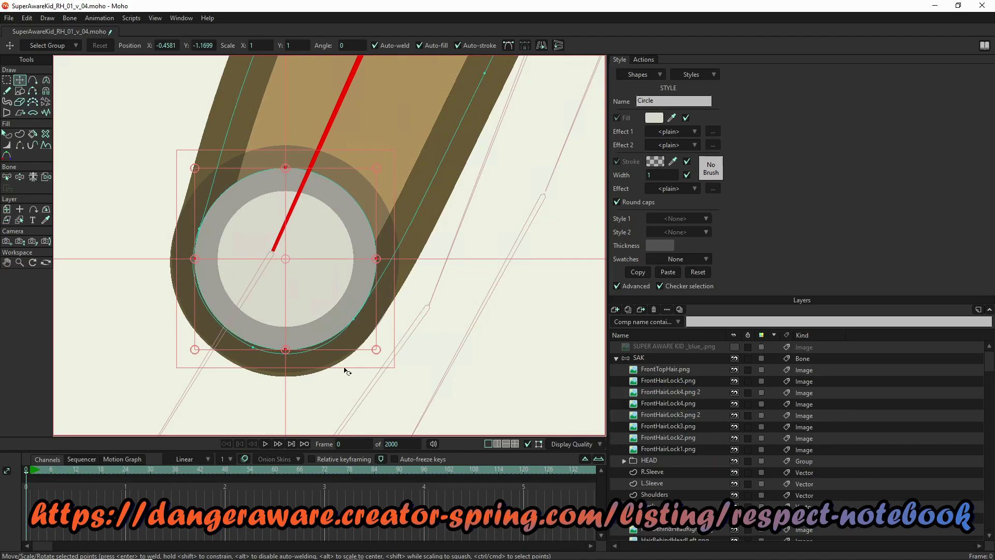
pyautogui.moveTo(377, 354); pyautogui.dragTo(306, 289)
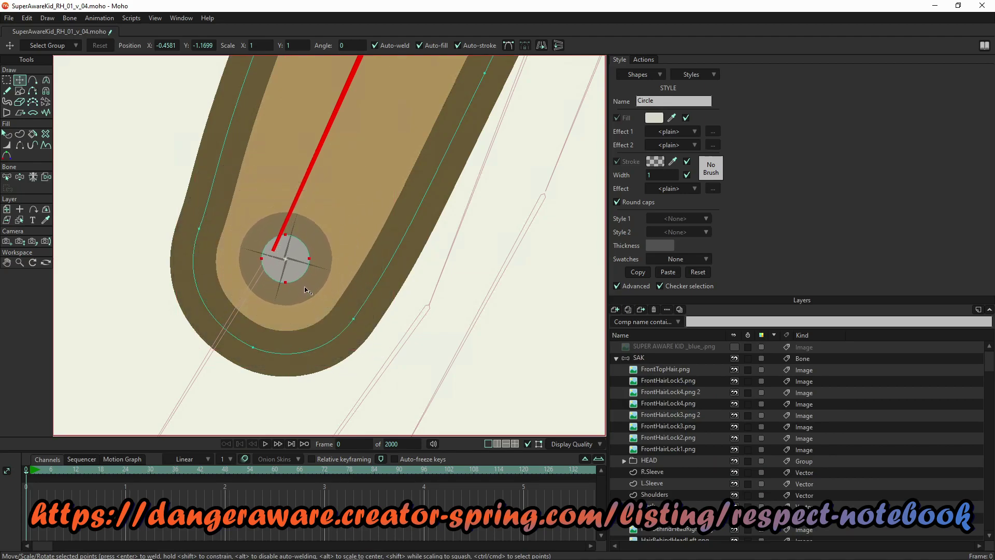
# In the SAK bone layer, move the lower end of the left forefinger's middle bone onto the guide circle's centre.
pyautogui.click(664, 358)
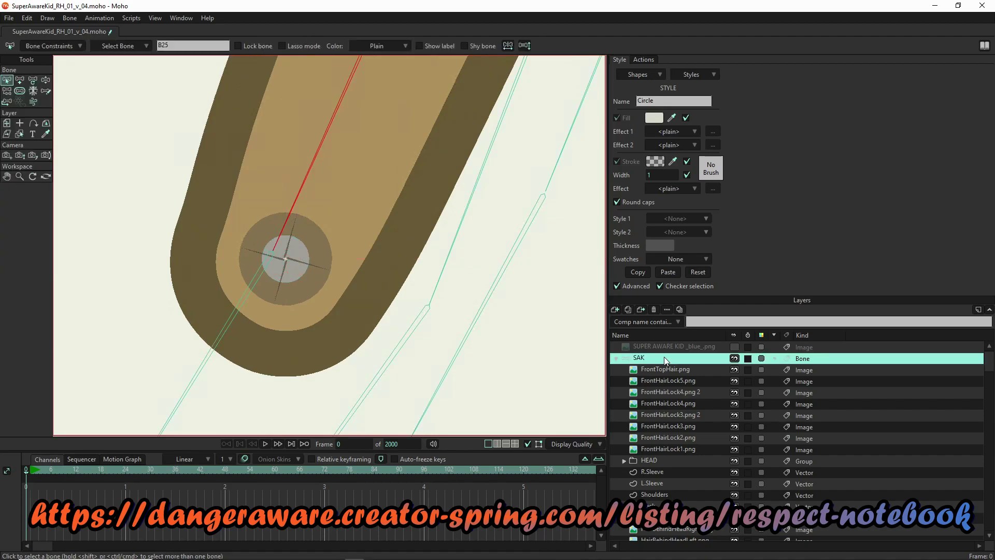
pyautogui.click(32, 80)
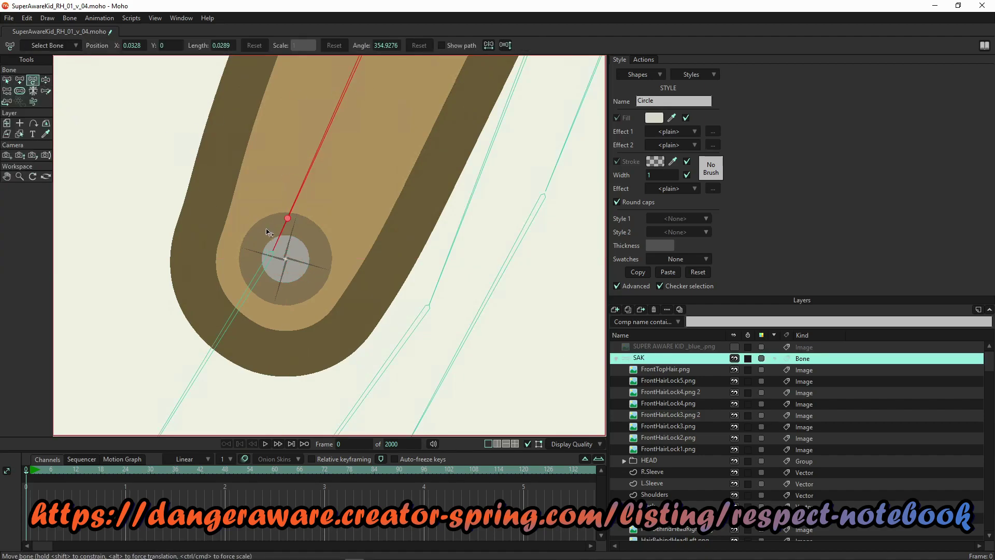
pyautogui.moveTo(289, 222); pyautogui.dragTo(274, 277)
pyautogui.scroll(-2, 306, 245)
pyautogui.scroll(-3, 311, 245)
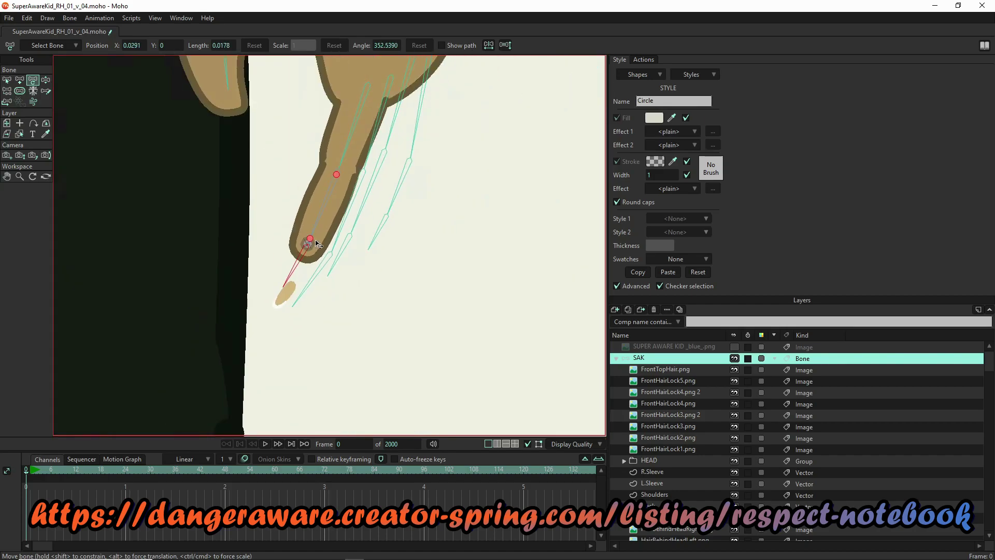
pyautogui.scroll(-2, 720, 495)
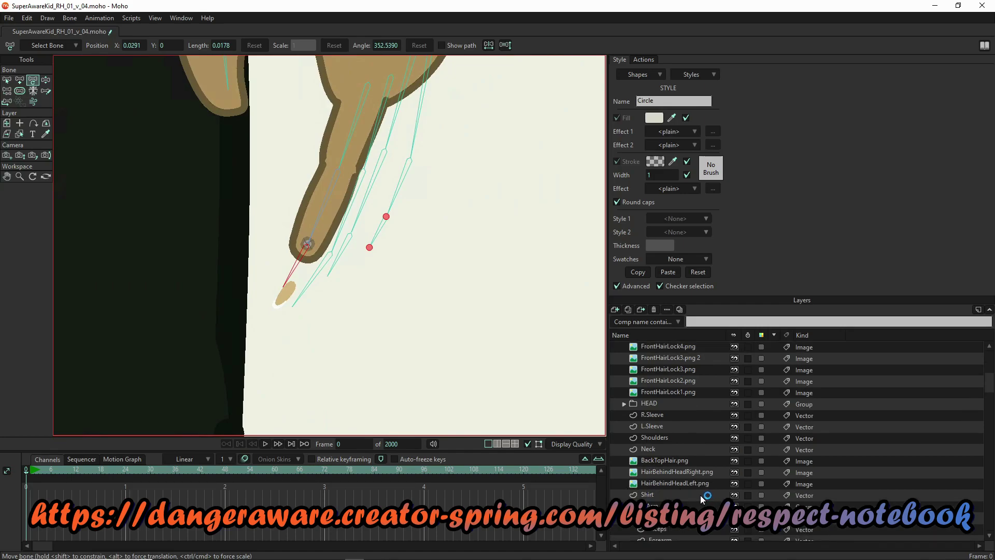
# Make the left hand's DistForeFinger layer visible.
pyautogui.scroll(-2, 700, 493)
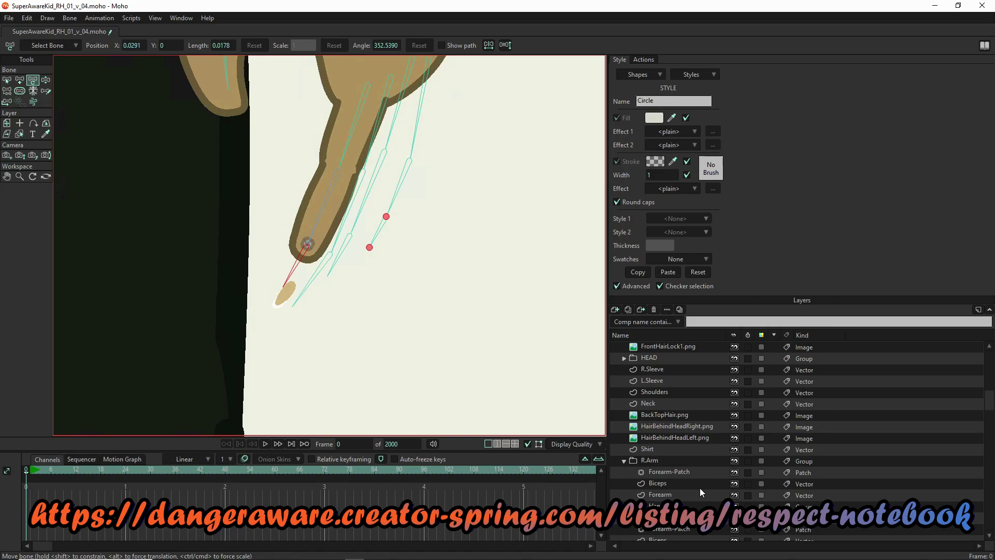
pyautogui.scroll(-5, 700, 489)
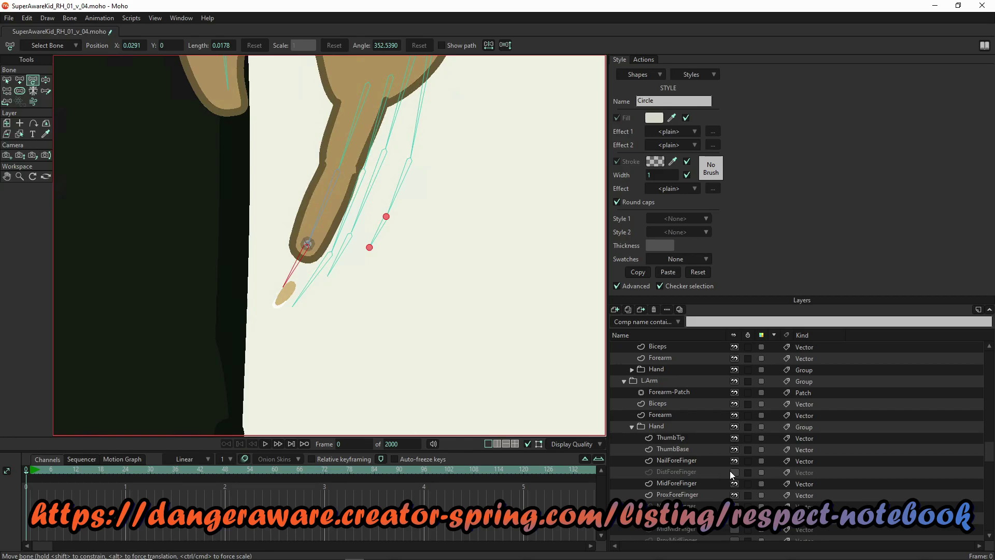
pyautogui.click(735, 472)
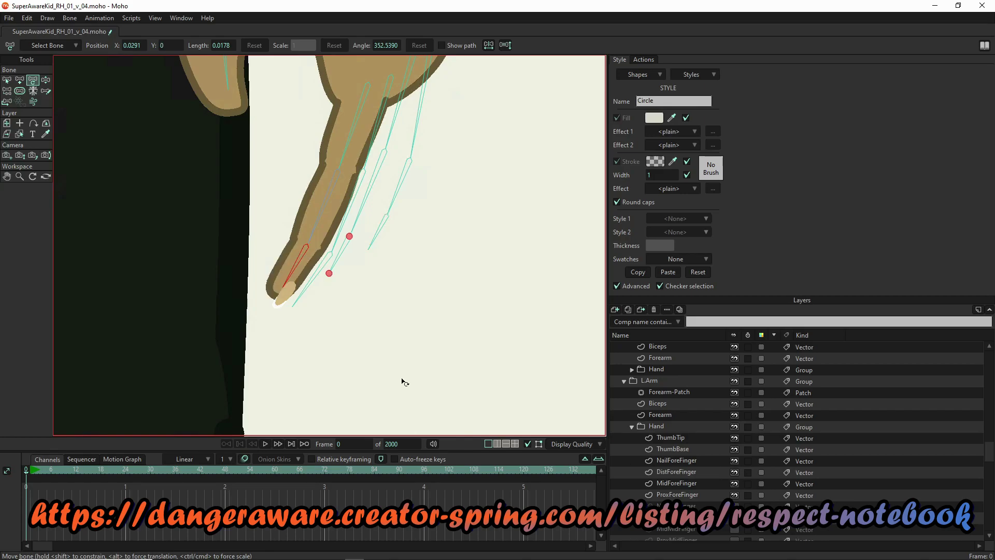
# Bend the left forefinger with Manipulate Bones to check how its joints rotate.
pyautogui.scroll(-3, 351, 356)
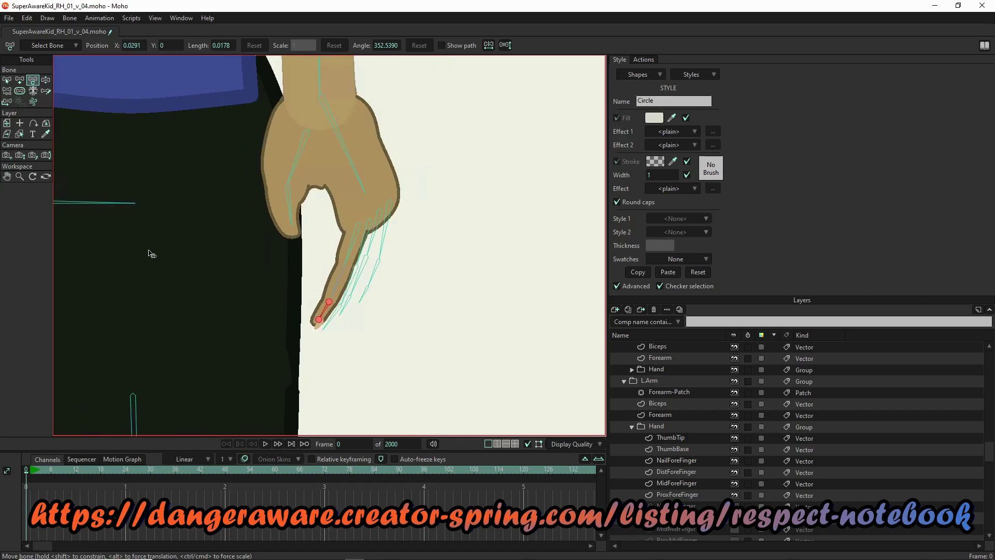
pyautogui.click(45, 81)
pyautogui.moveTo(319, 319); pyautogui.dragTo(273, 467)
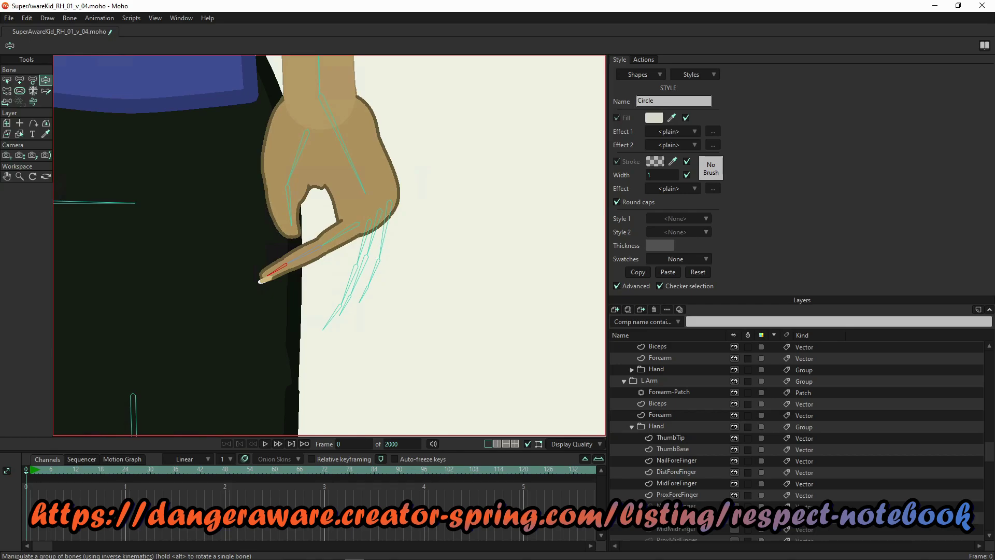
# In the left hand's ProxMidFinger layer, draw a guide circle fitted to the rounded lower end and shrink it about its centre.
pyautogui.click(735, 529)
pyautogui.scroll(-1, 736, 530)
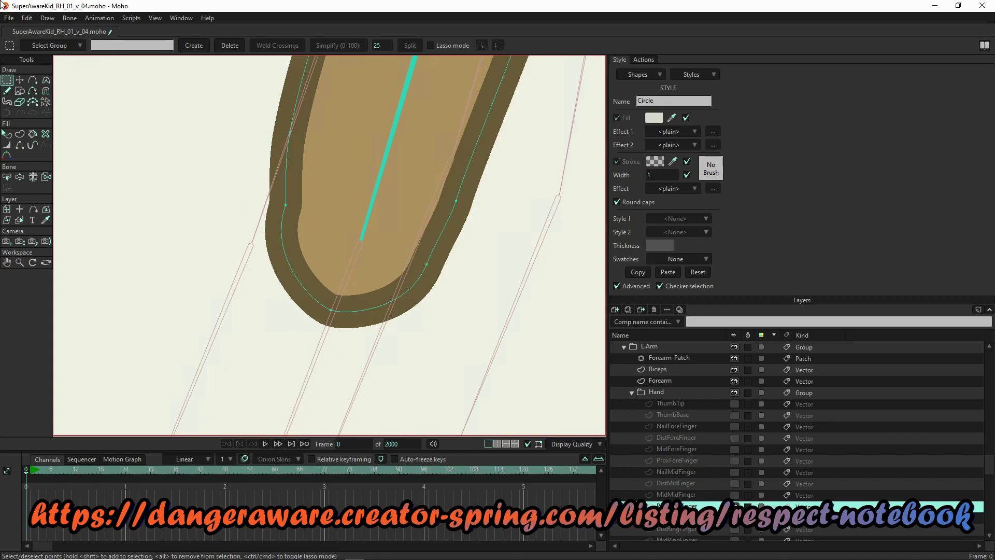
pyautogui.click(23, 92)
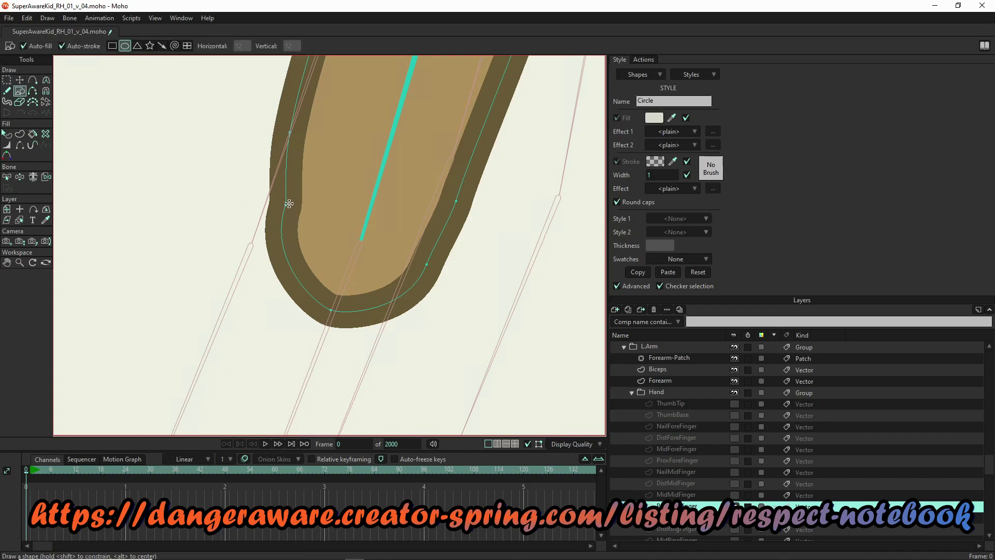
pyautogui.moveTo(288, 195); pyautogui.dragTo(430, 328)
pyautogui.press('t')
pyautogui.moveTo(386, 292)
pyautogui.mouseDown()
pyautogui.moveTo(368, 262)
pyautogui.moveTo(385, 265)
pyautogui.mouseUp()
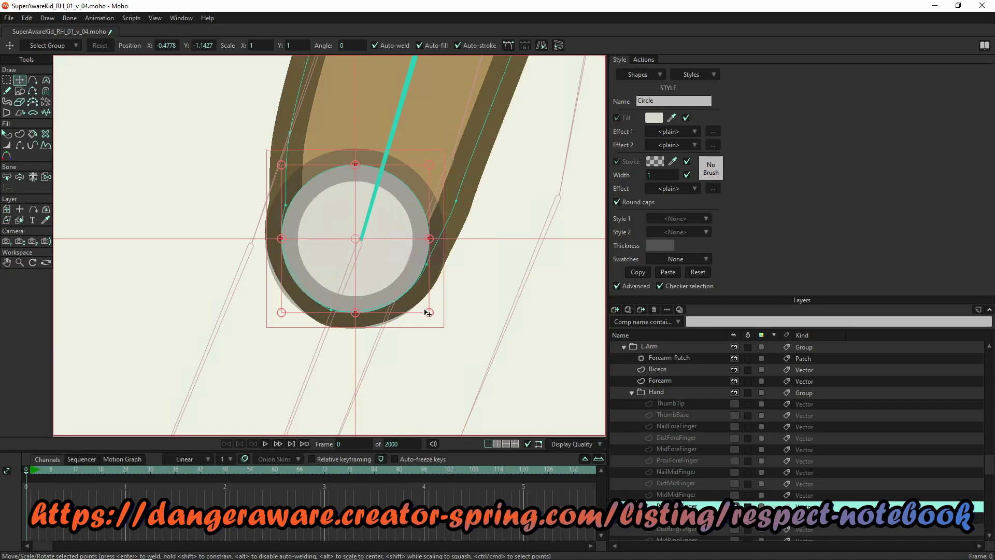
pyautogui.moveTo(429, 315); pyautogui.dragTo(373, 259)
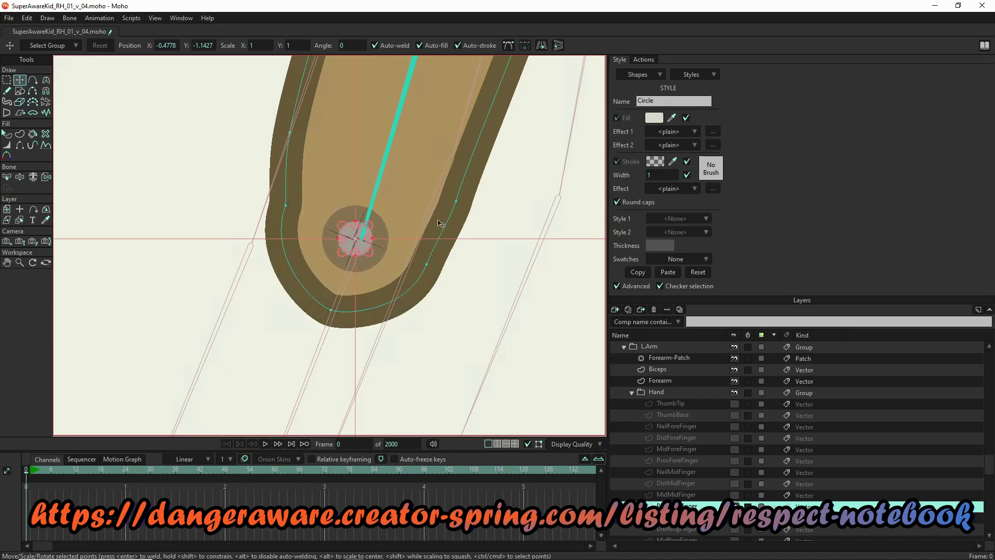
# In the SAK bone layer, move the lower end of the left middle finger's proximal bone onto the guide circle's centre.
pyautogui.scroll(10, 686, 372)
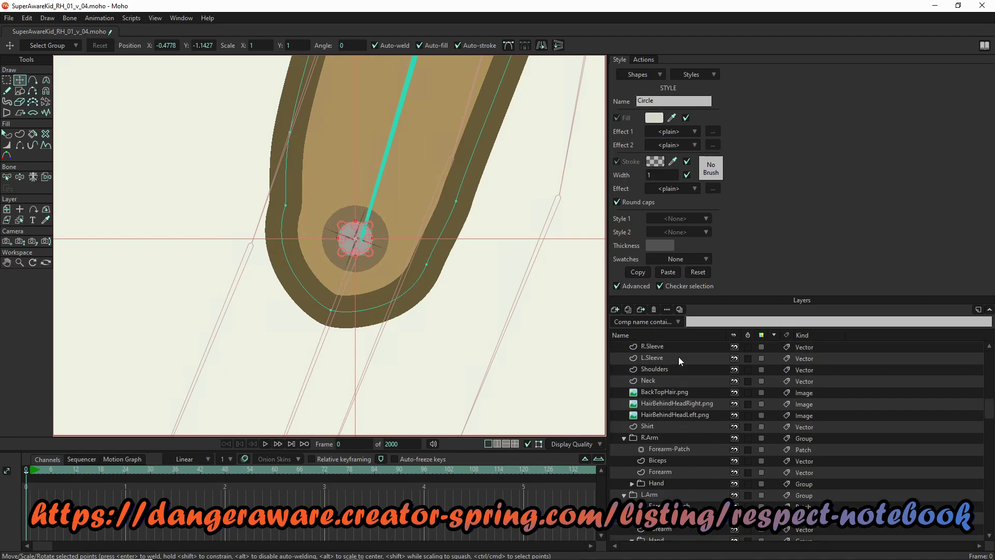
pyautogui.scroll(2, 679, 354)
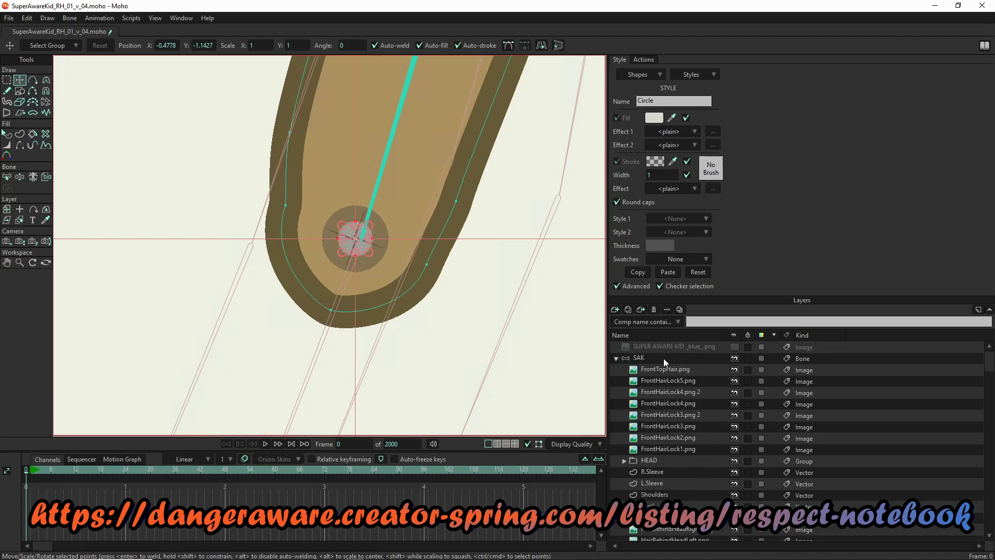
pyautogui.click(663, 359)
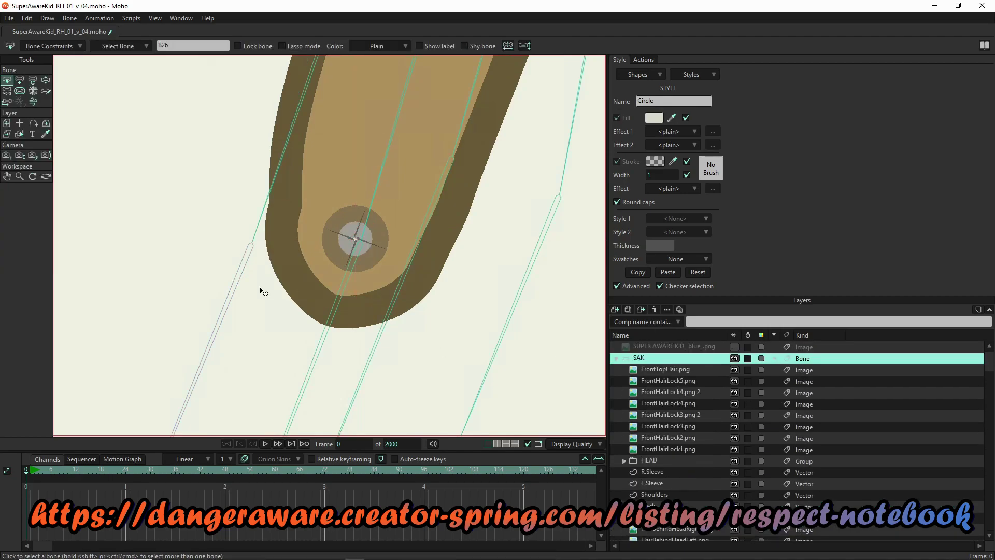
pyautogui.click(33, 81)
pyautogui.moveTo(371, 211); pyautogui.dragTo(363, 211)
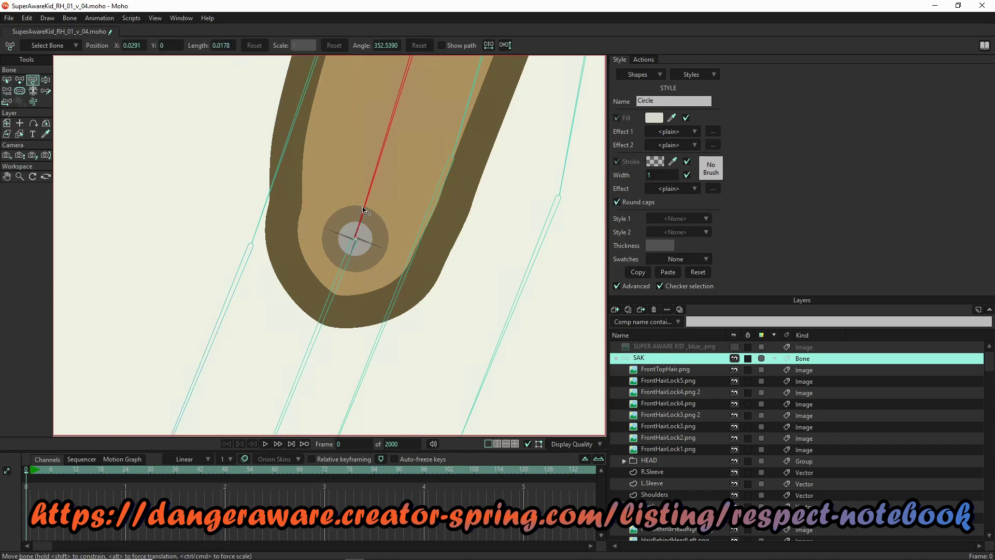
pyautogui.moveTo(365, 212); pyautogui.dragTo(334, 284)
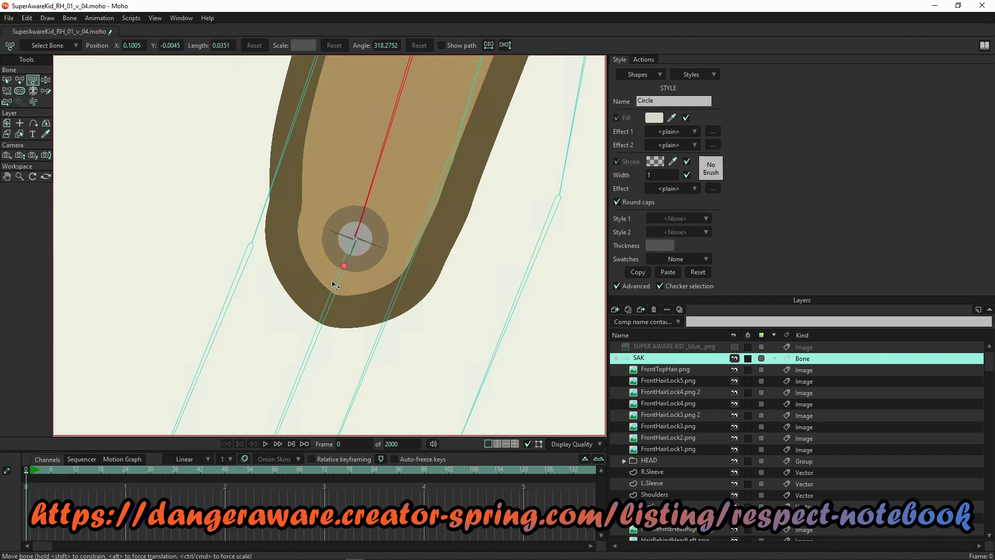
pyautogui.click(347, 262)
pyautogui.click(344, 260)
# Copy the guide circle from ProxMidFinger, and make the left hand's MidMidFinger layer visible and active.
pyautogui.scroll(-10, 691, 471)
pyautogui.scroll(-3, 698, 497)
pyautogui.click(704, 460)
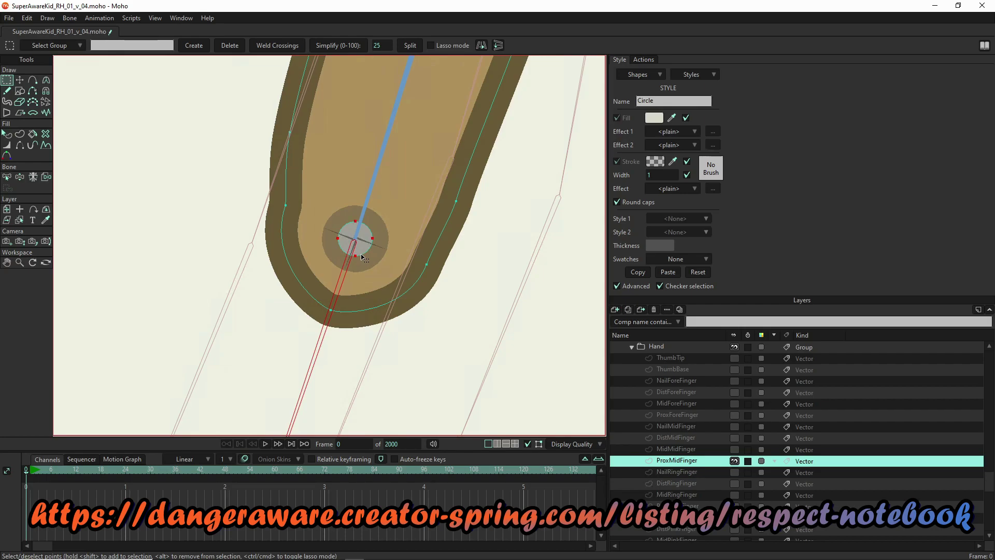
pyautogui.scroll(-6, 361, 258)
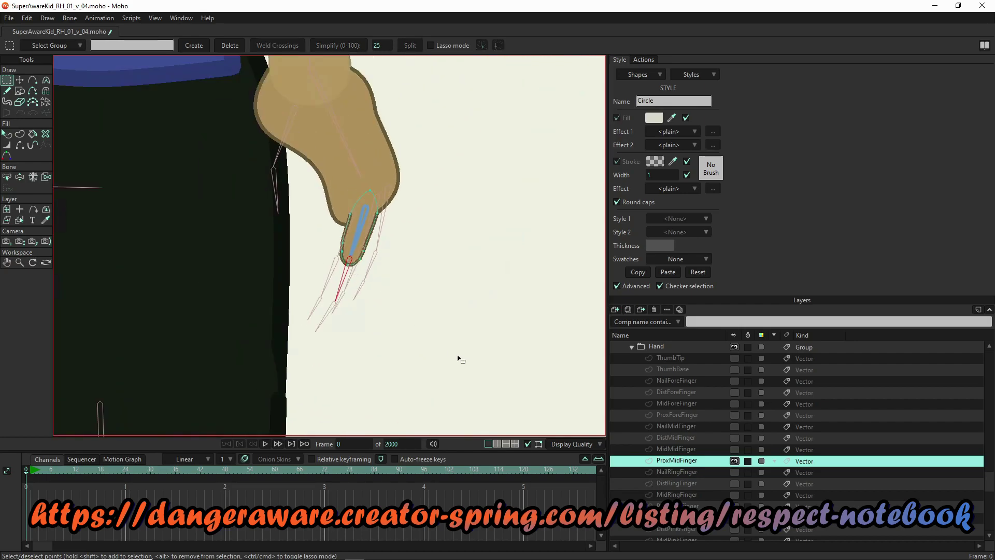
pyautogui.click(734, 450)
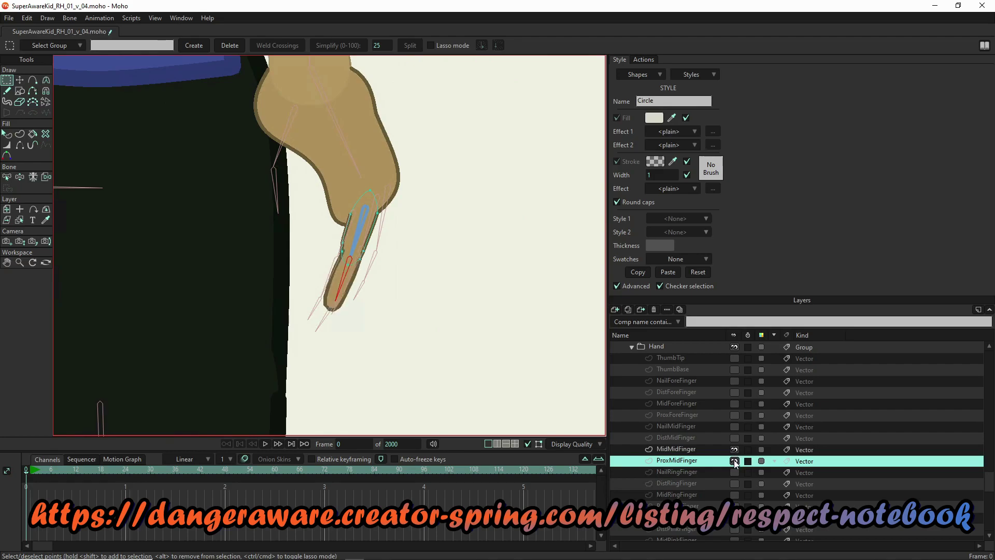
pyautogui.click(717, 454)
pyautogui.scroll(5, 306, 290)
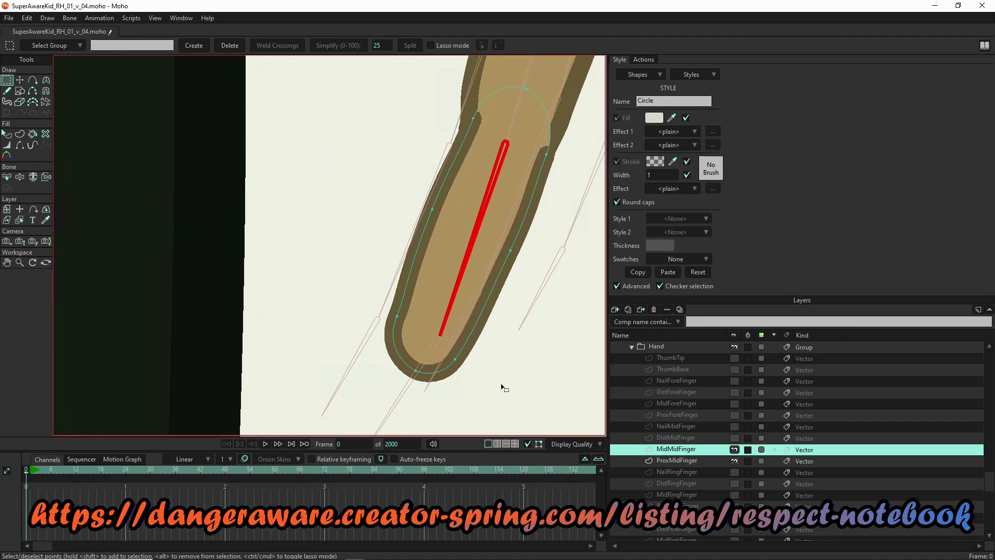
# Paste the guide circle into MidMidFinger, fit it to the segment's rounded lower end, and shrink it about its centre into a joint marker.
pyautogui.press('t')
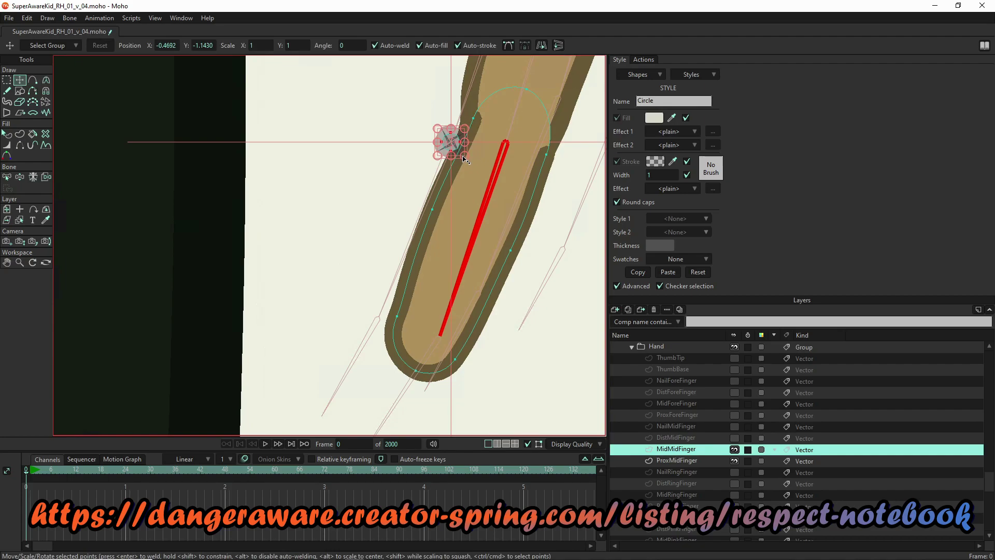
pyautogui.moveTo(463, 157); pyautogui.dragTo(514, 200)
pyautogui.moveTo(458, 187); pyautogui.dragTo(463, 377)
pyautogui.scroll(5, 438, 372)
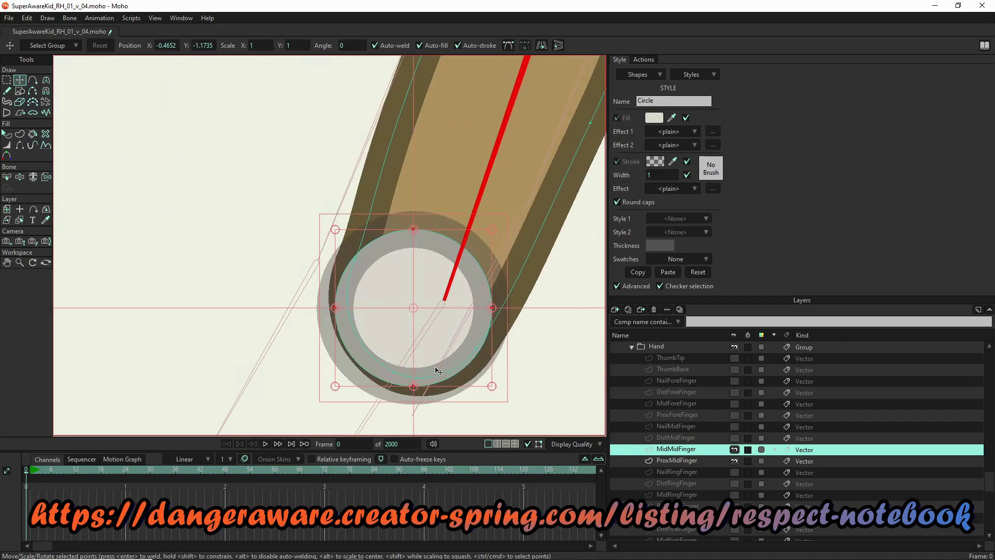
pyautogui.moveTo(445, 362); pyautogui.dragTo(447, 342)
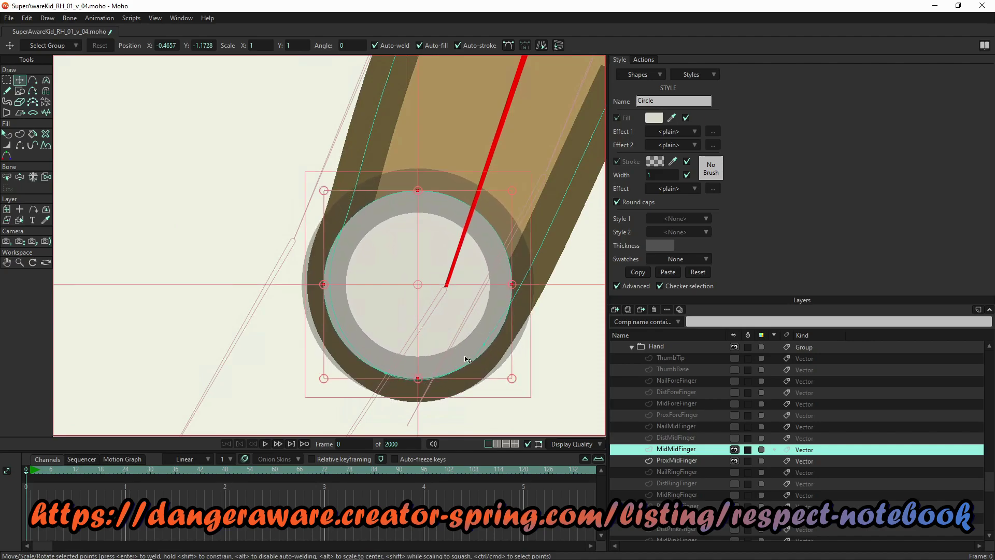
pyautogui.moveTo(511, 379); pyautogui.dragTo(506, 377)
pyautogui.moveTo(460, 327); pyautogui.dragTo(451, 331)
pyautogui.moveTo(508, 382); pyautogui.dragTo(445, 326)
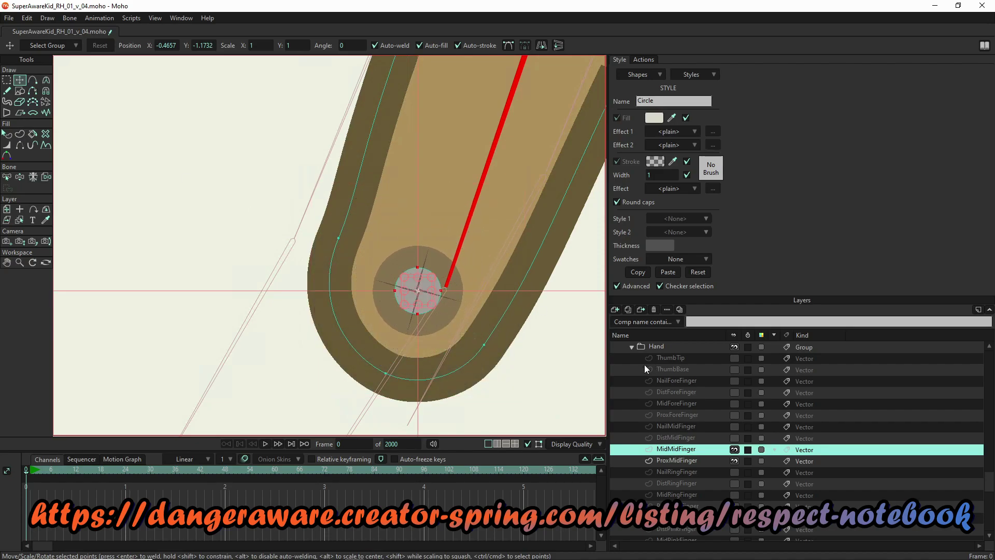
# In the SAK bone layer, move the lower end of the left middle finger's middle bone onto MidMidFinger's guide circle centre.
pyautogui.scroll(10, 653, 365)
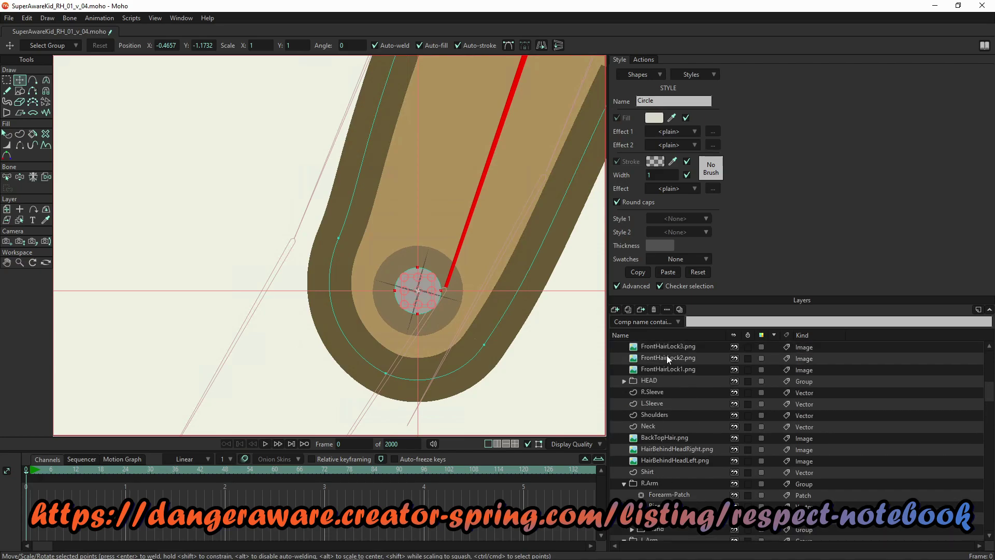
pyautogui.scroll(3, 667, 353)
pyautogui.click(660, 363)
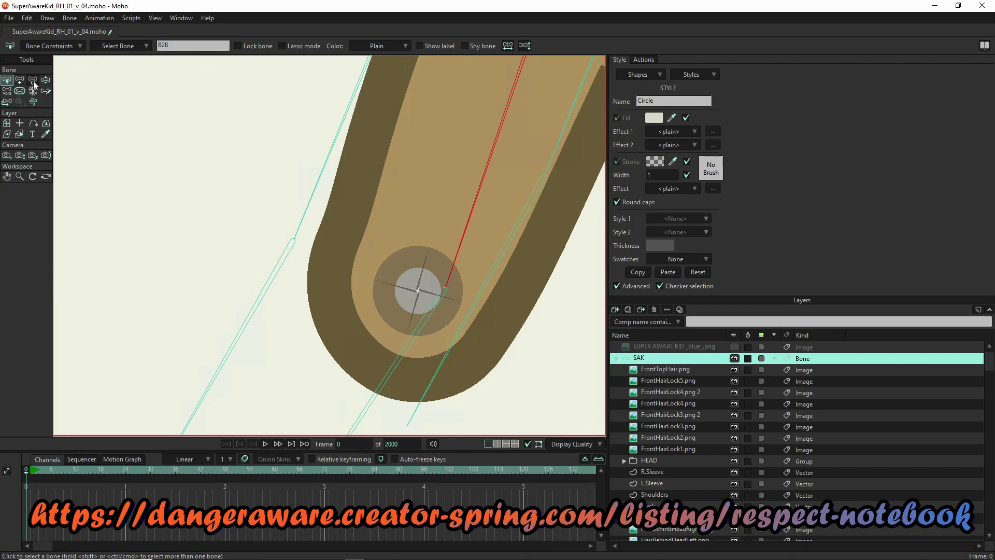
pyautogui.click(32, 80)
pyautogui.moveTo(459, 251); pyautogui.dragTo(434, 260)
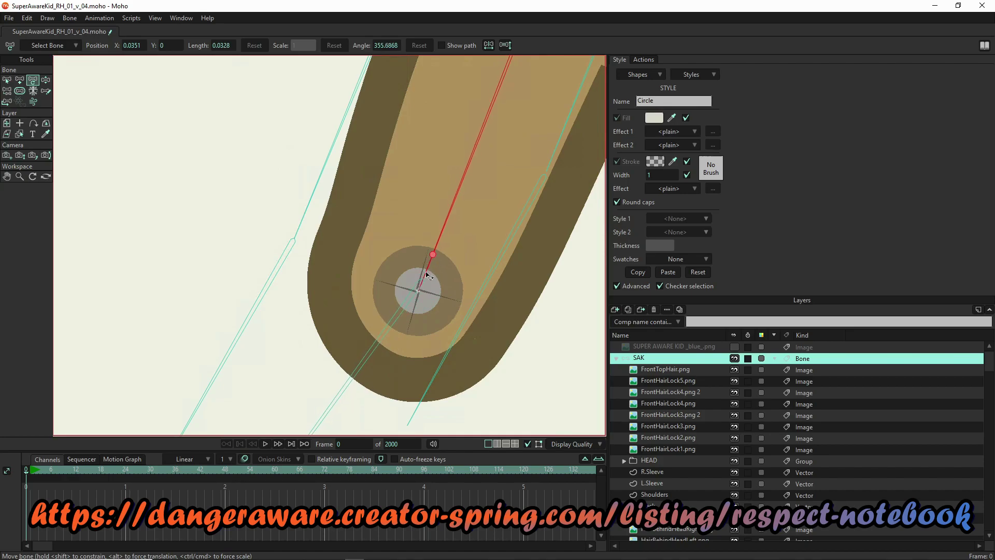
pyautogui.click(404, 311)
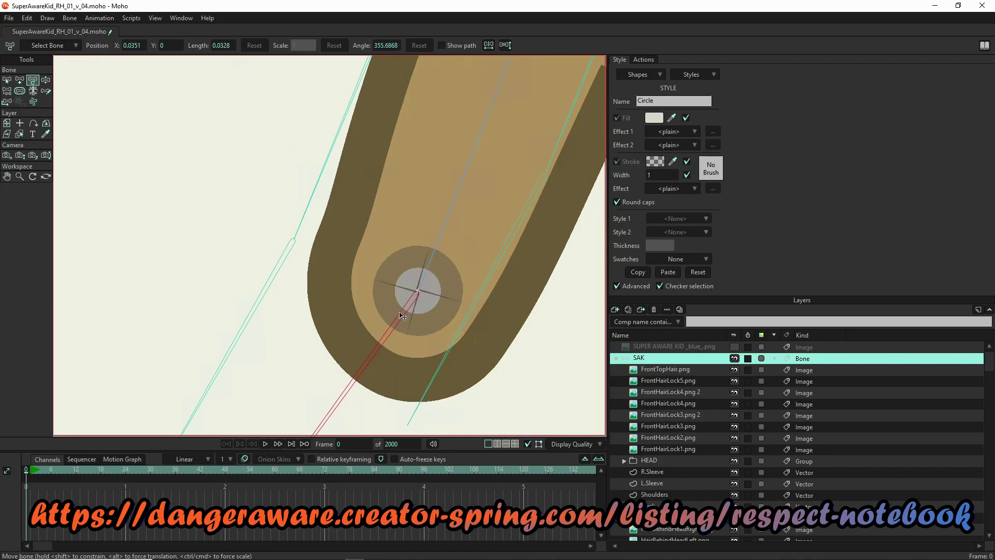
# Test the left middle finger's joint rotation with Manipulate Bones.
pyautogui.scroll(-5, 402, 317)
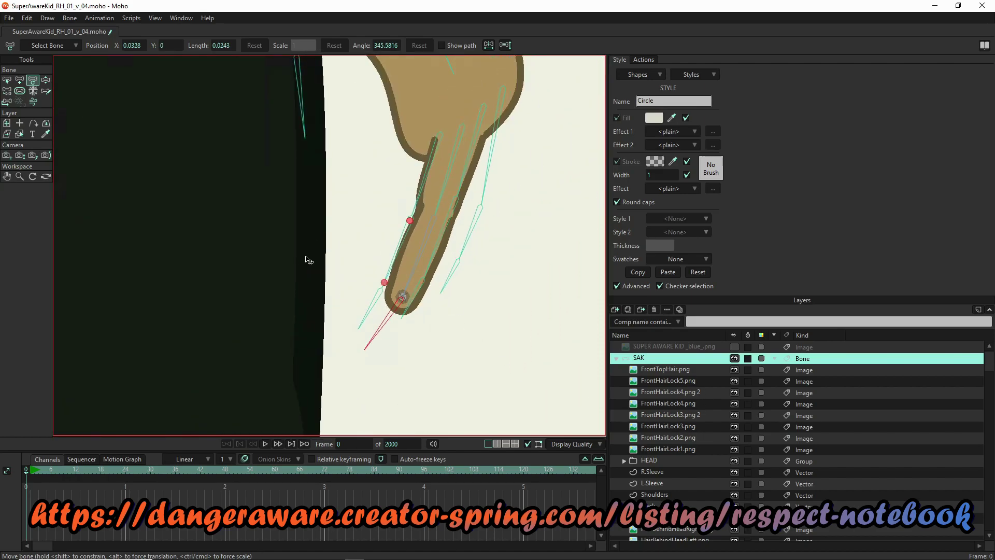
pyautogui.click(46, 80)
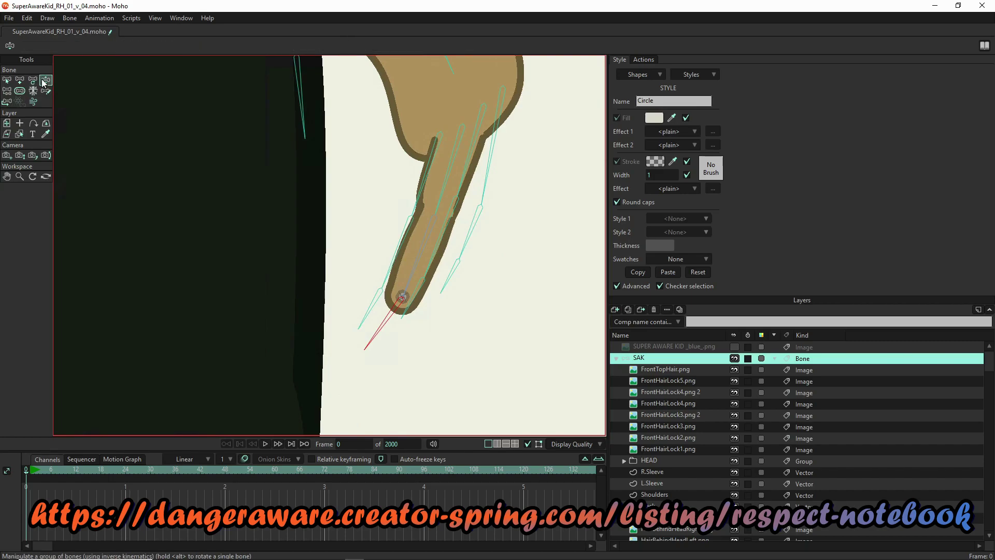
pyautogui.moveTo(415, 262); pyautogui.dragTo(403, 324)
pyautogui.moveTo(397, 370); pyautogui.dragTo(371, 395)
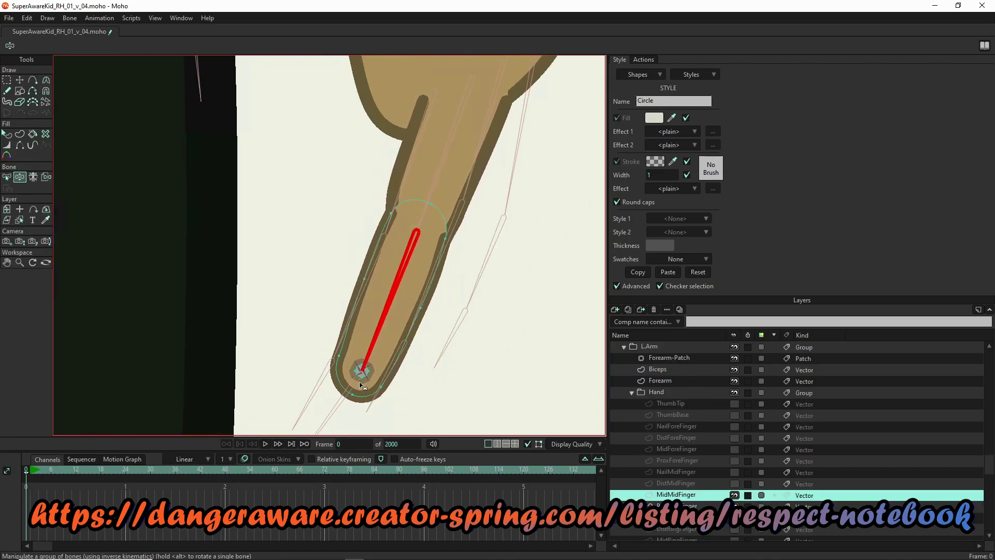
# Hide the left hand's MidMidFinger and ProxMidFinger layers.
pyautogui.scroll(-4, 371, 395)
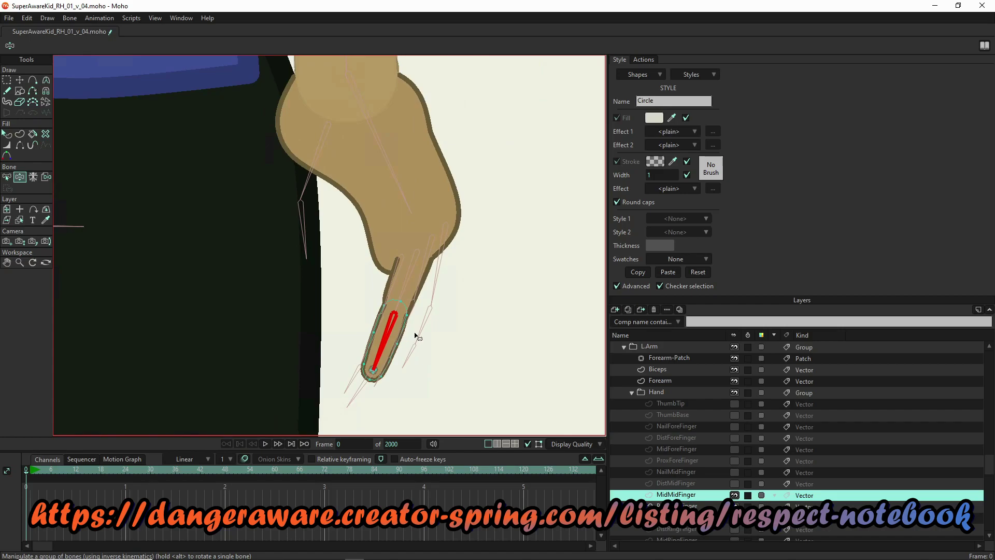
pyautogui.scroll(-4, 415, 337)
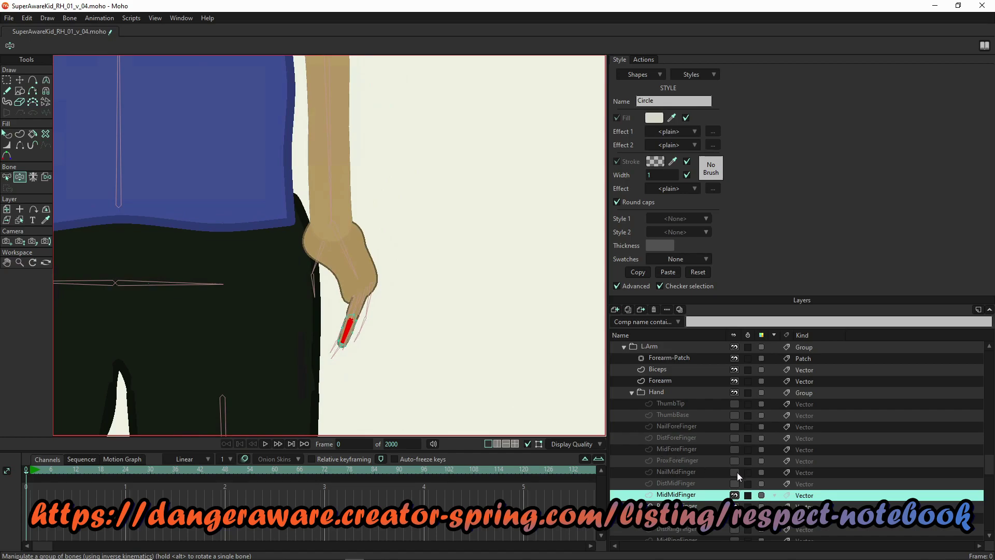
pyautogui.click(735, 495)
pyautogui.click(735, 506)
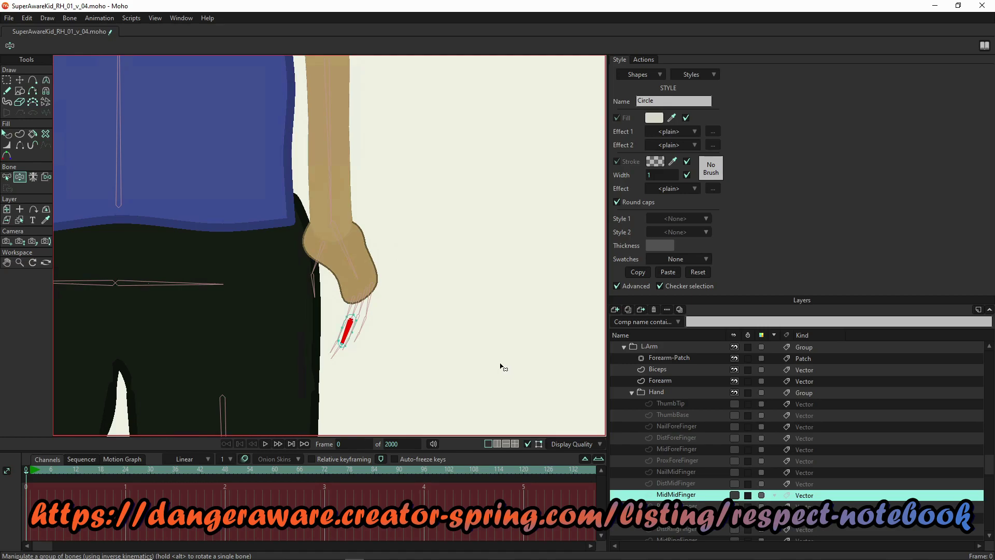
# Switch to the web browser window showing YouTube.
pyautogui.scroll(-5, 423, 296)
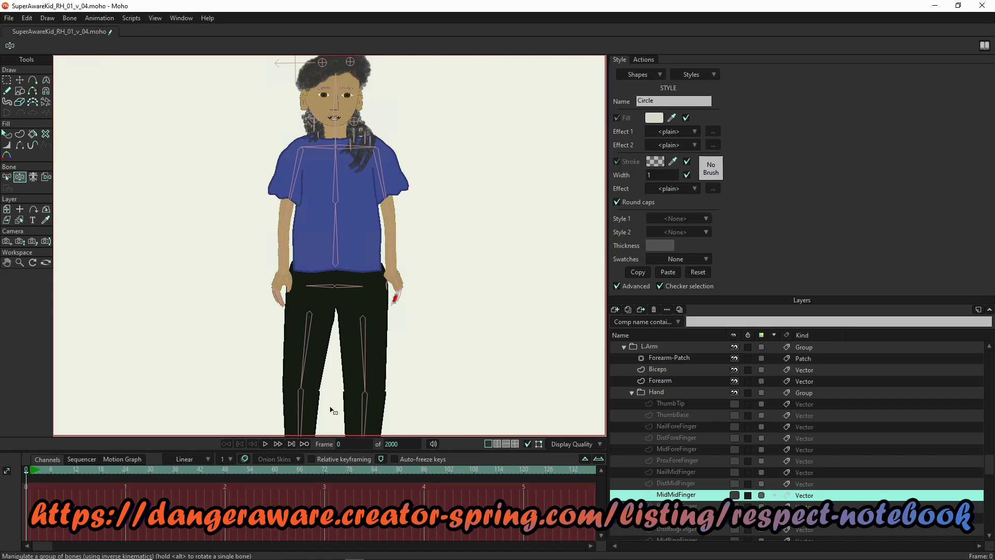
pyautogui.scroll(-5, 470, 254)
pyautogui.scroll(4, 471, 255)
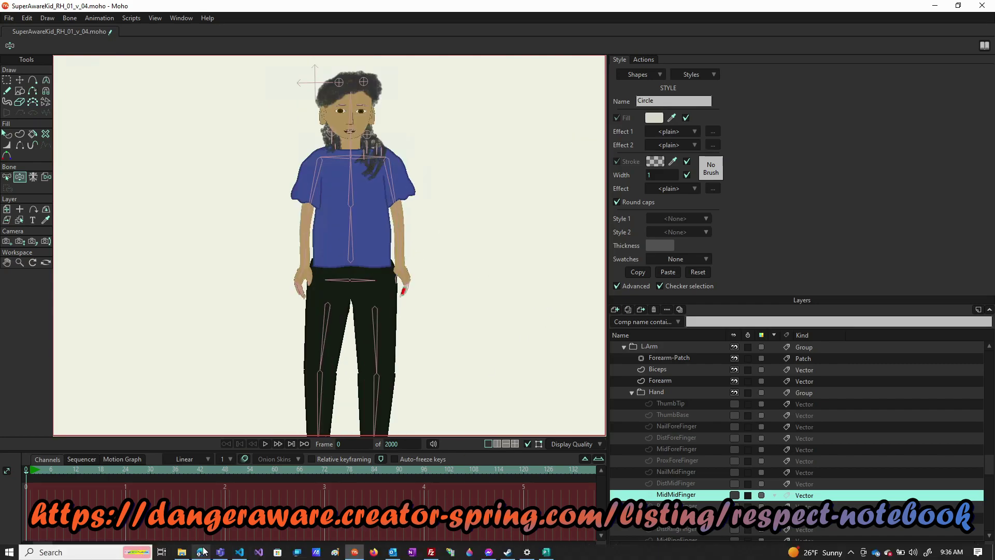
pyautogui.moveTo(203, 553)
pyautogui.click(201, 552)
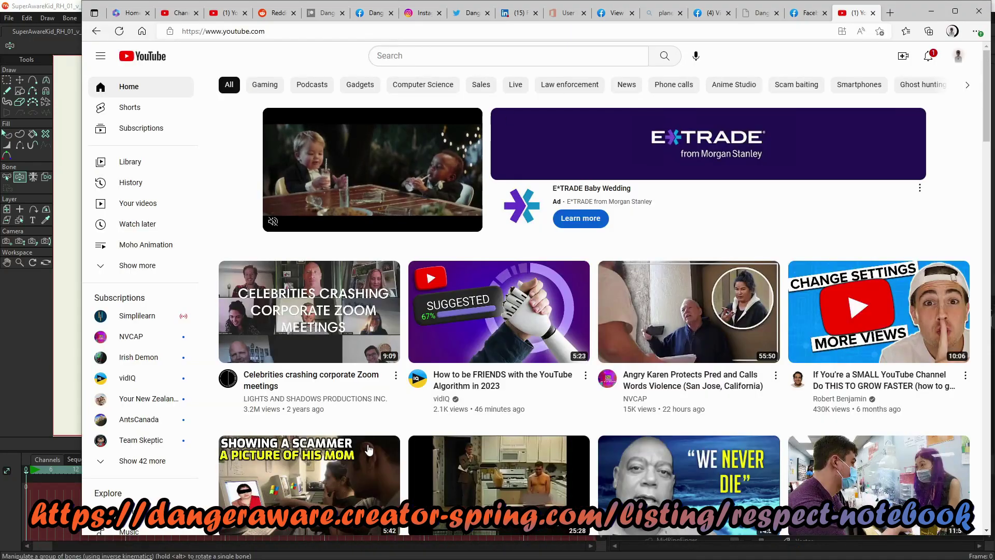
# Open the dangeraware.org website in the current browser page.
pyautogui.moveTo(193, 556)
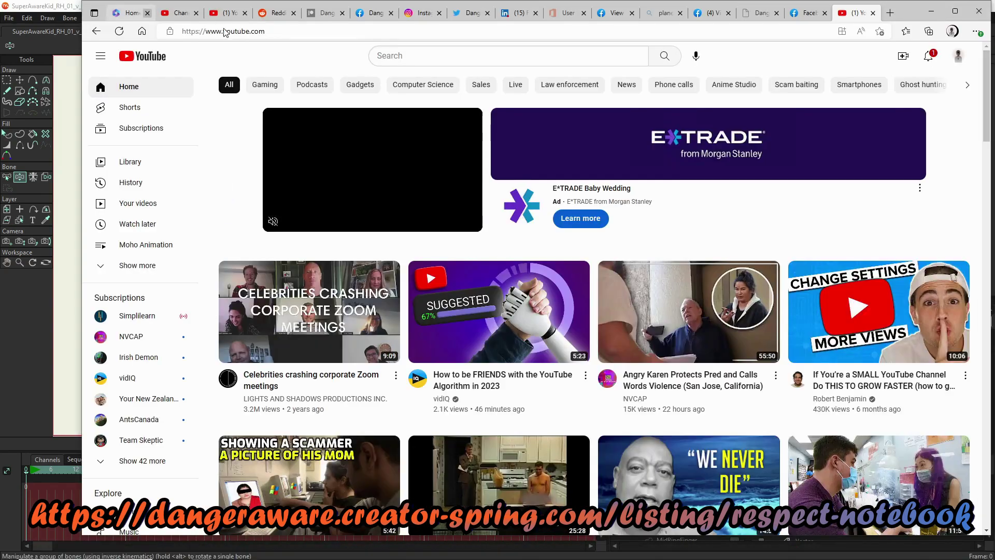
pyautogui.click(292, 32)
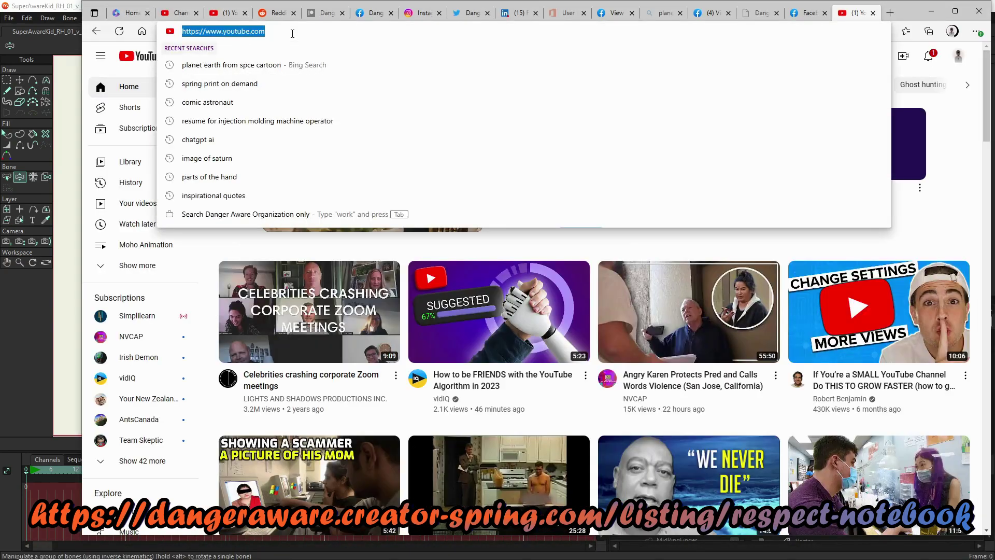
pyautogui.write('dan')
pyautogui.press('Return')
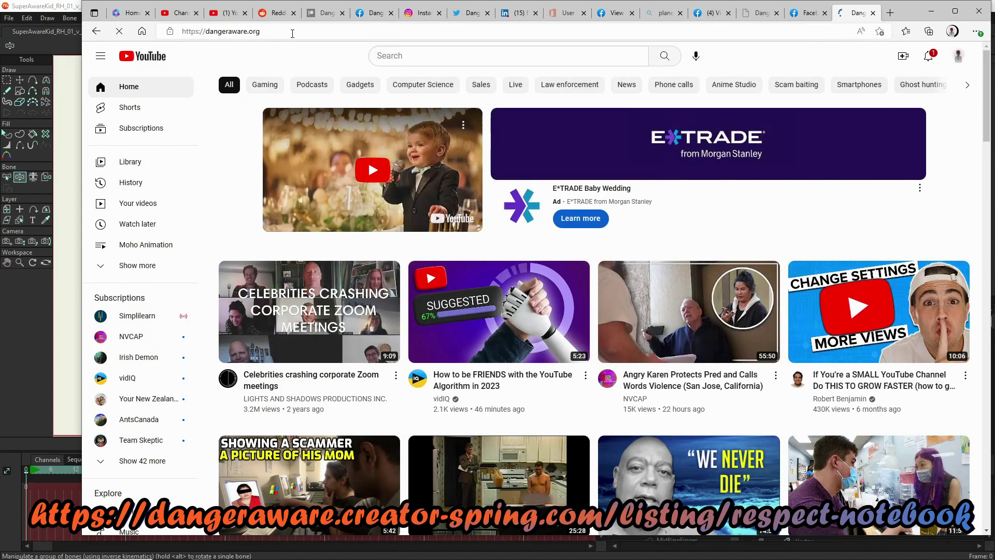
# Open the Respect Notebook store listing through the site's merchandise picture and view the notebook's back and front covers.
pyautogui.scroll(-6, 640, 280)
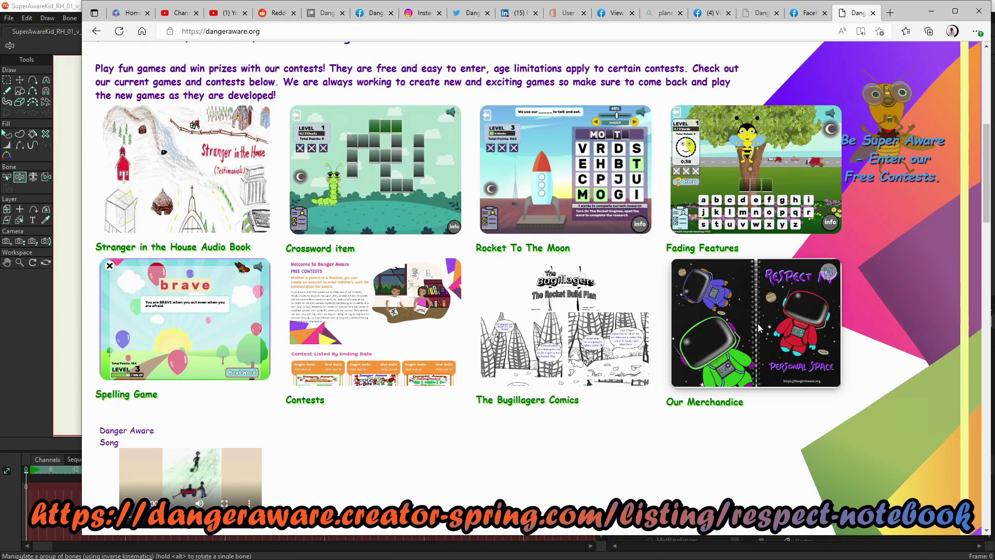
pyautogui.click(762, 336)
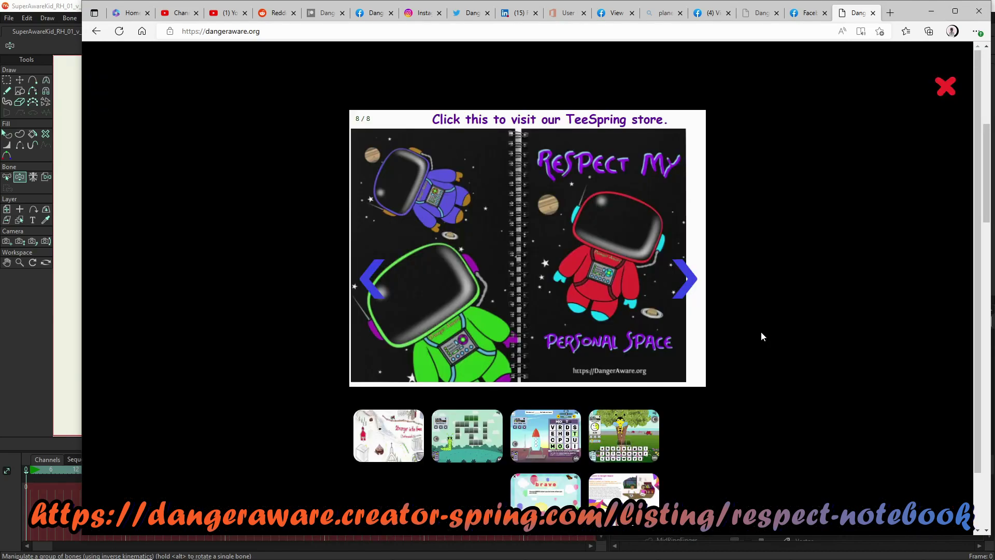
pyautogui.click(519, 244)
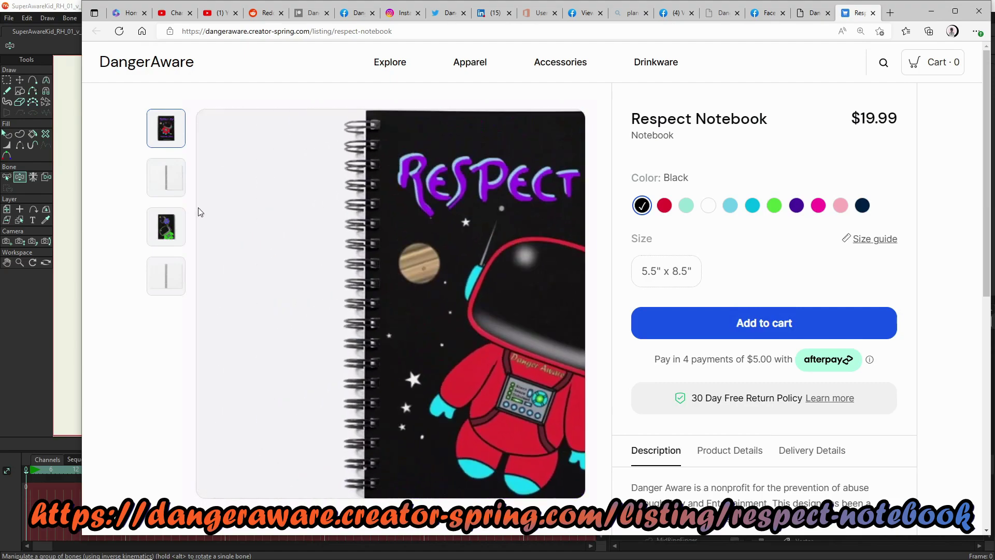
pyautogui.click(168, 237)
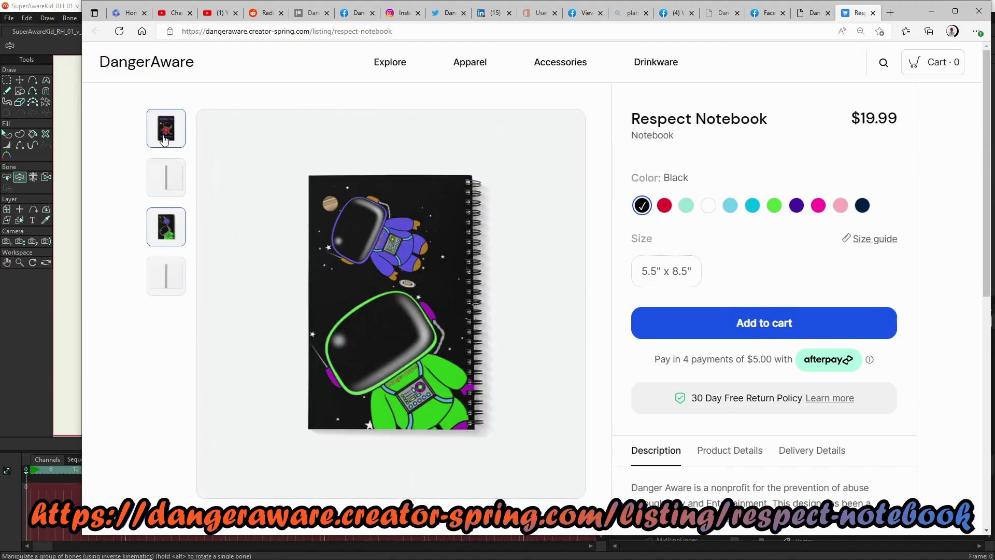
pyautogui.click(165, 136)
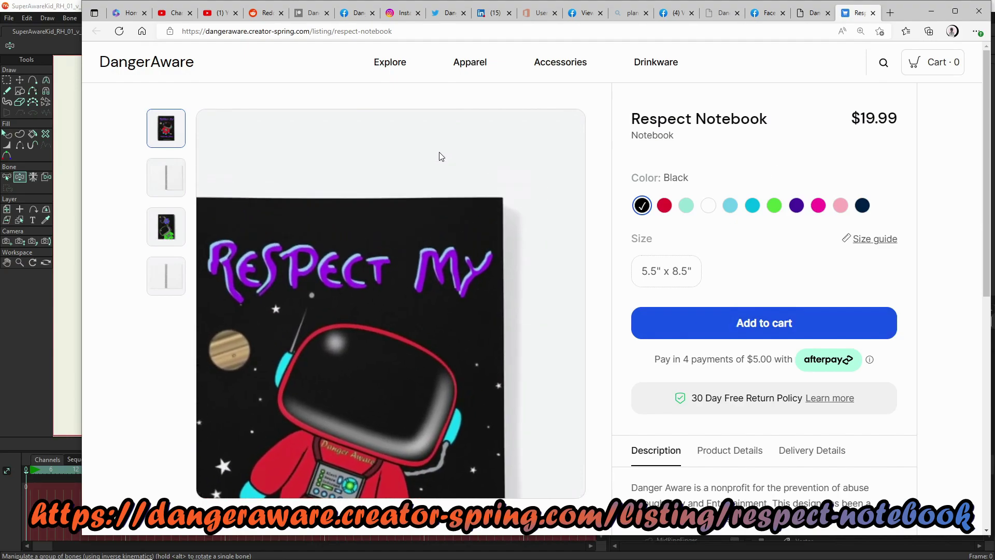
# Browse the store's Apparel collection, looking over the shirts, sweatshirt, hoodie and tank top.
pyautogui.click(478, 64)
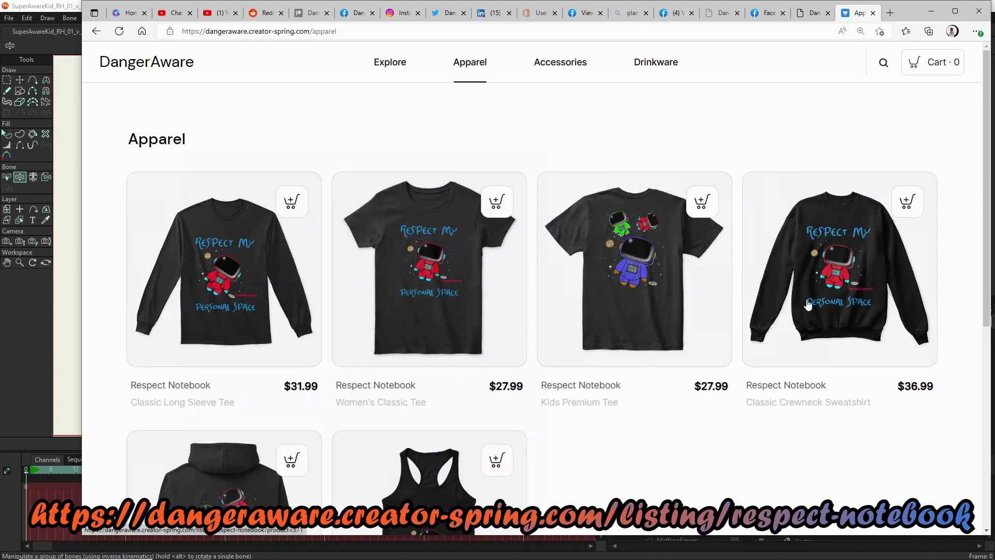
pyautogui.scroll(-5, 695, 453)
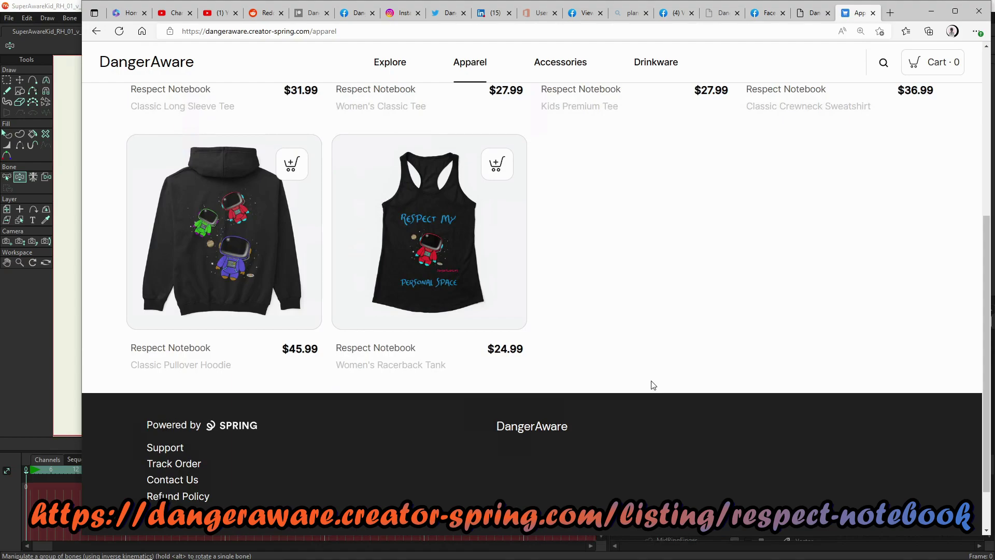
pyautogui.scroll(3, 653, 386)
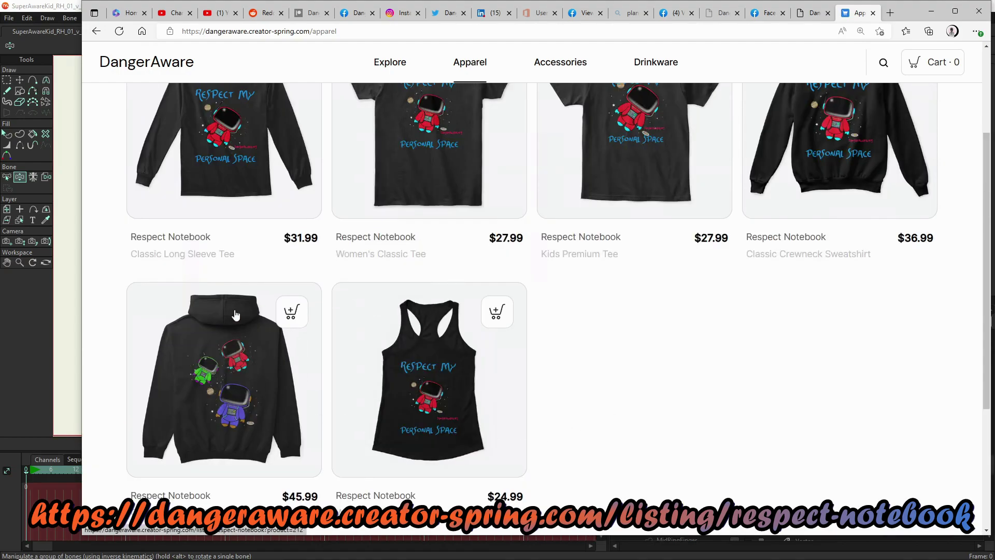
pyautogui.scroll(3, 242, 185)
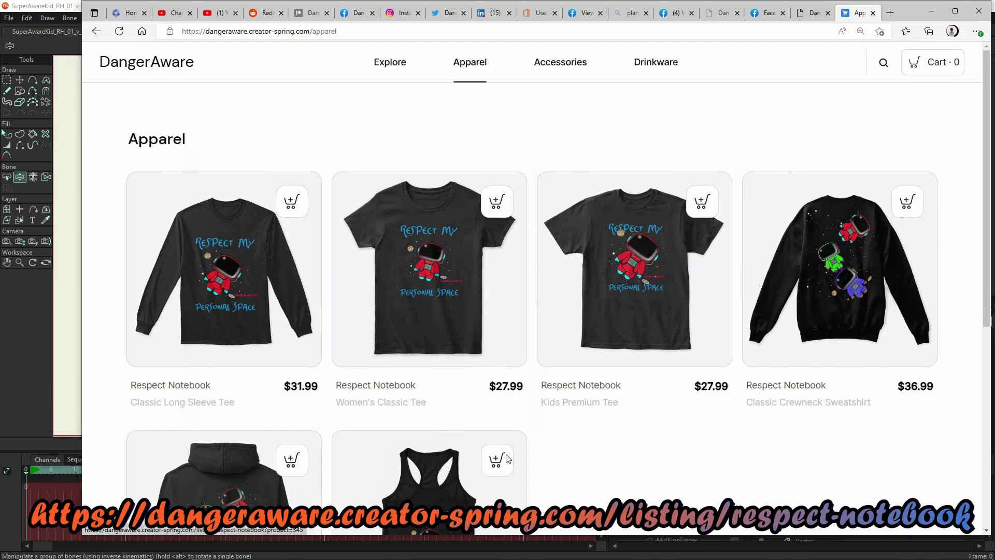
pyautogui.scroll(-5, 441, 475)
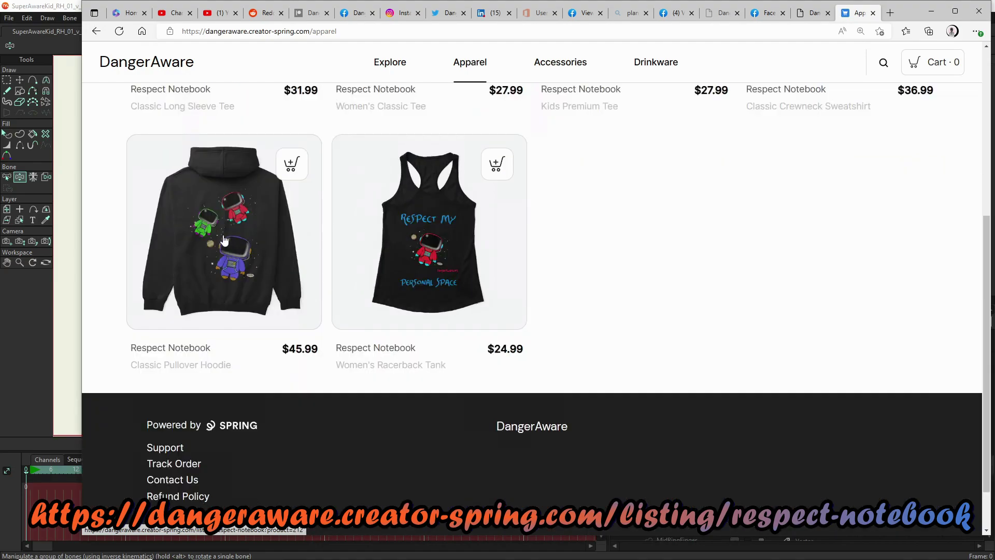
pyautogui.scroll(4, 224, 239)
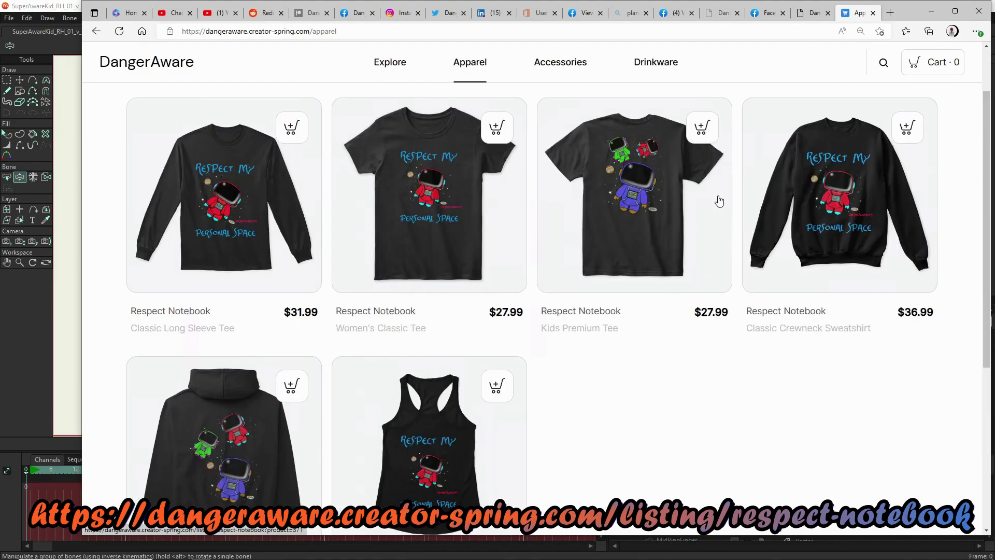
pyautogui.scroll(2, 492, 239)
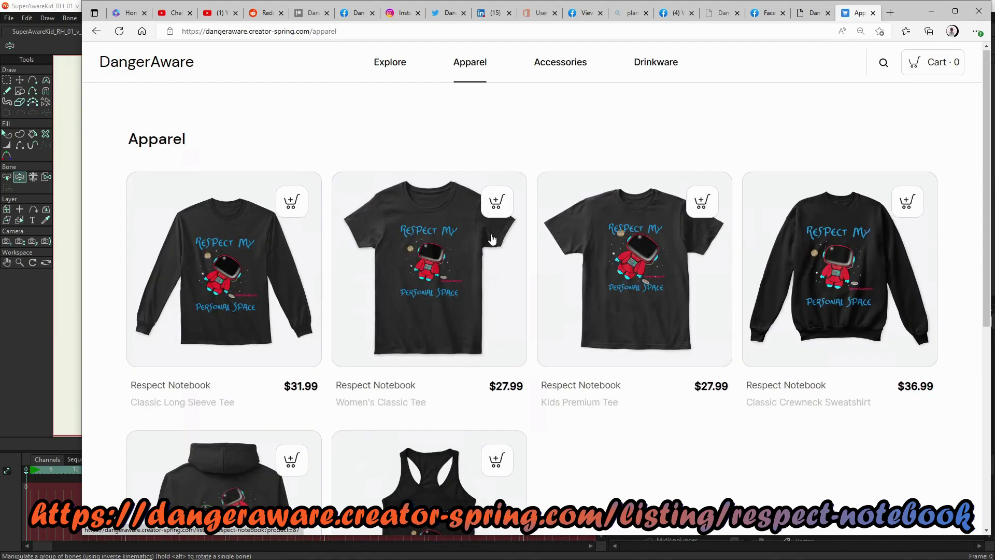
# Open the Kids Premium Tee and preview it in Deep Royal and True Pink.
pyautogui.click(623, 310)
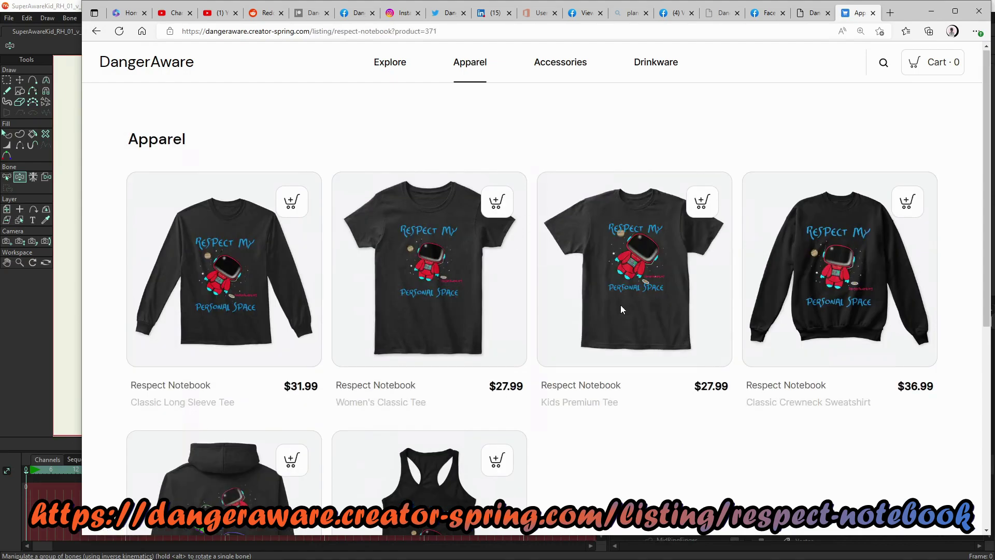
pyautogui.click(663, 206)
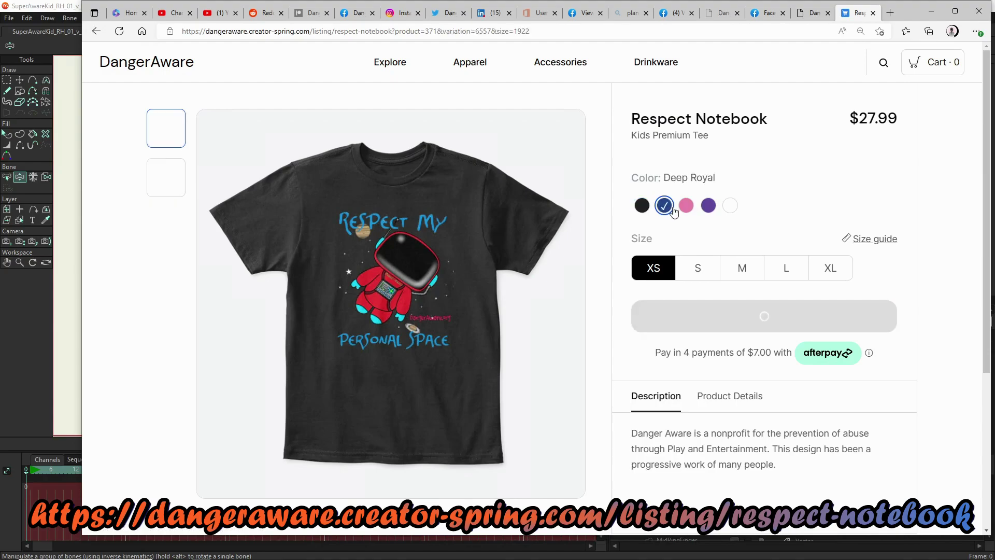
pyautogui.click(684, 207)
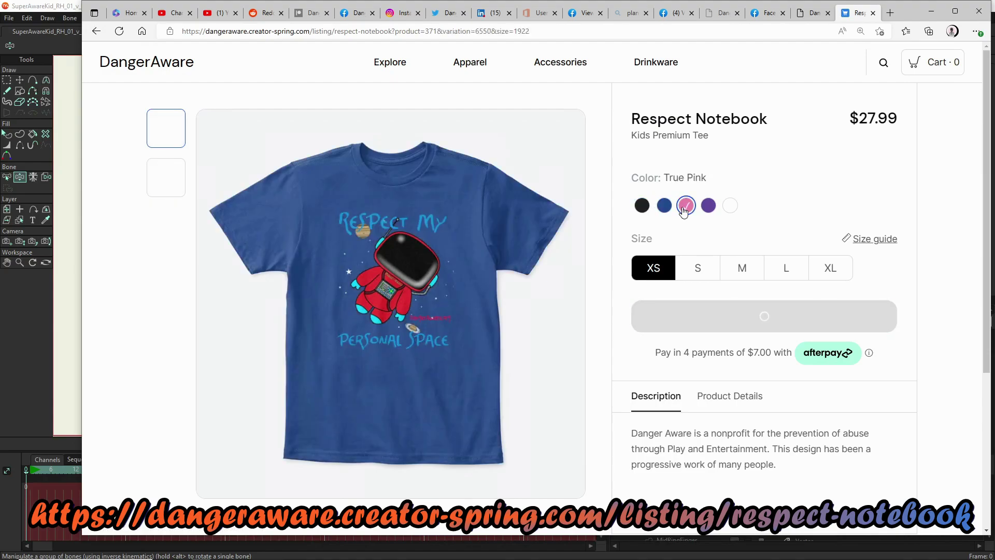
pyautogui.scroll(-1, 387, 376)
pyautogui.scroll(-2, 397, 222)
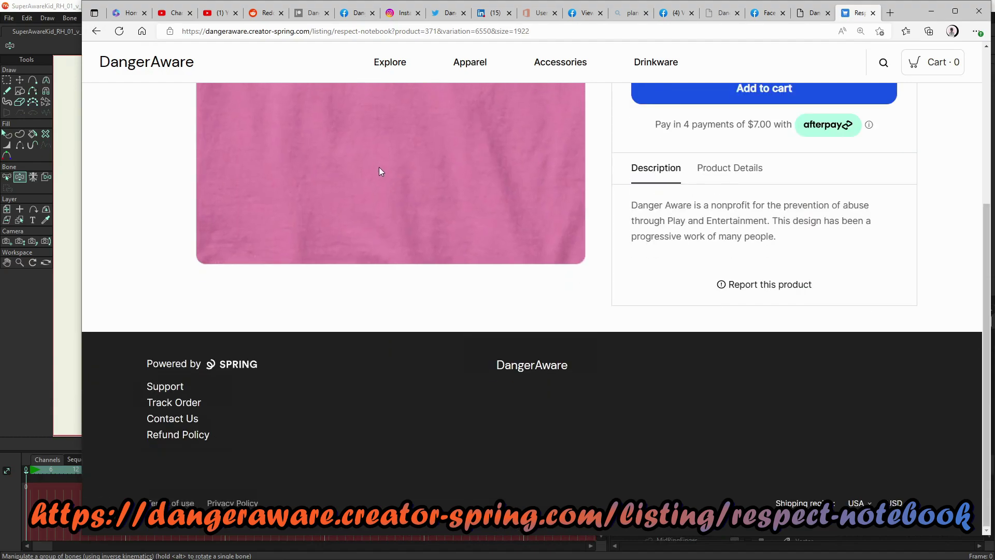
pyautogui.scroll(3, 386, 467)
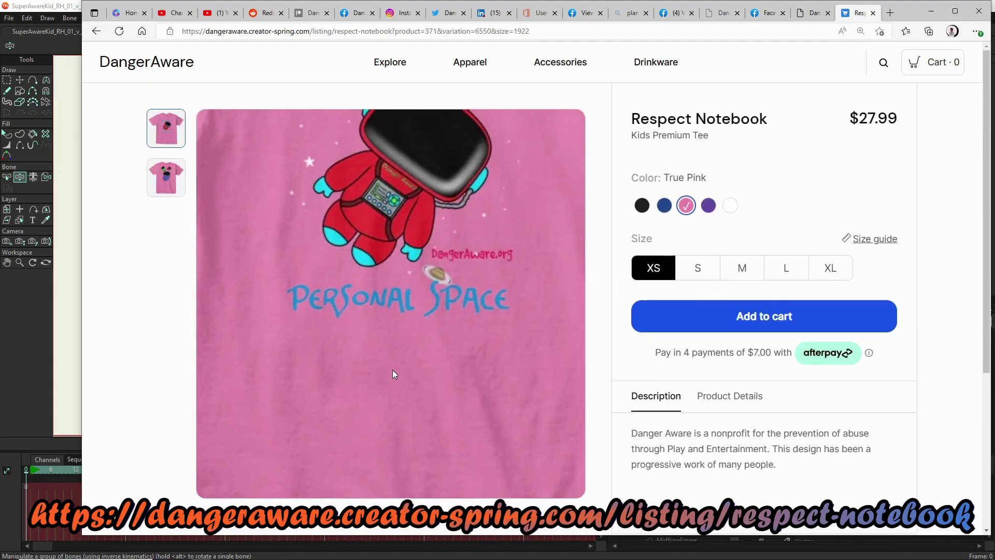